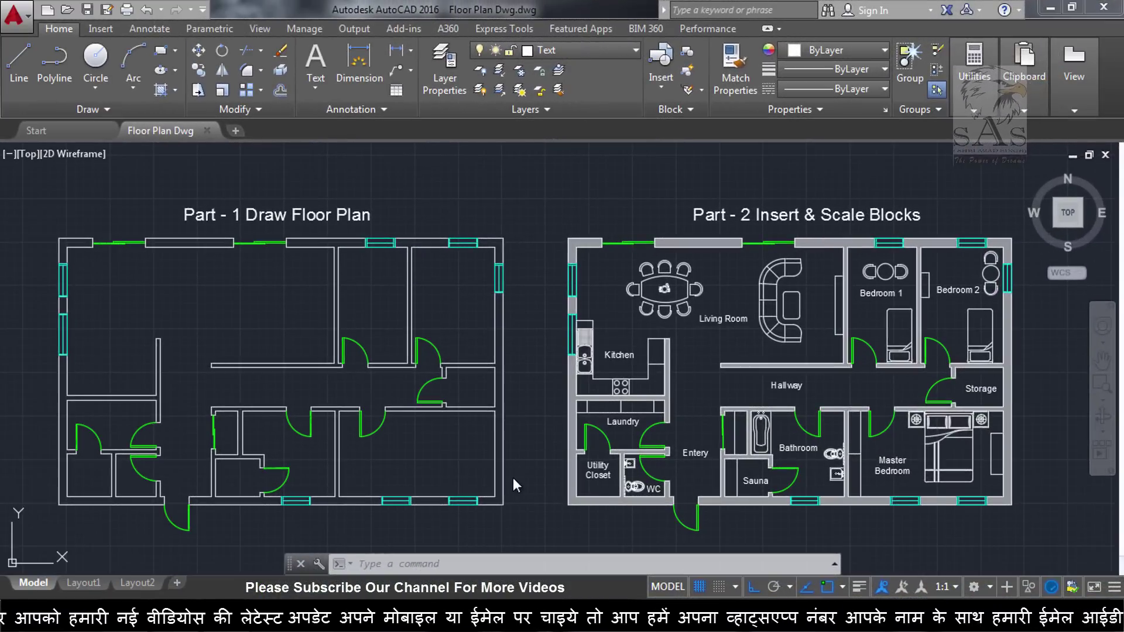
Zoom out to show the full row of floor plan step sheets.
middle_drag(498, 515, 880, 233)
scroll(677, 368, down, 2)
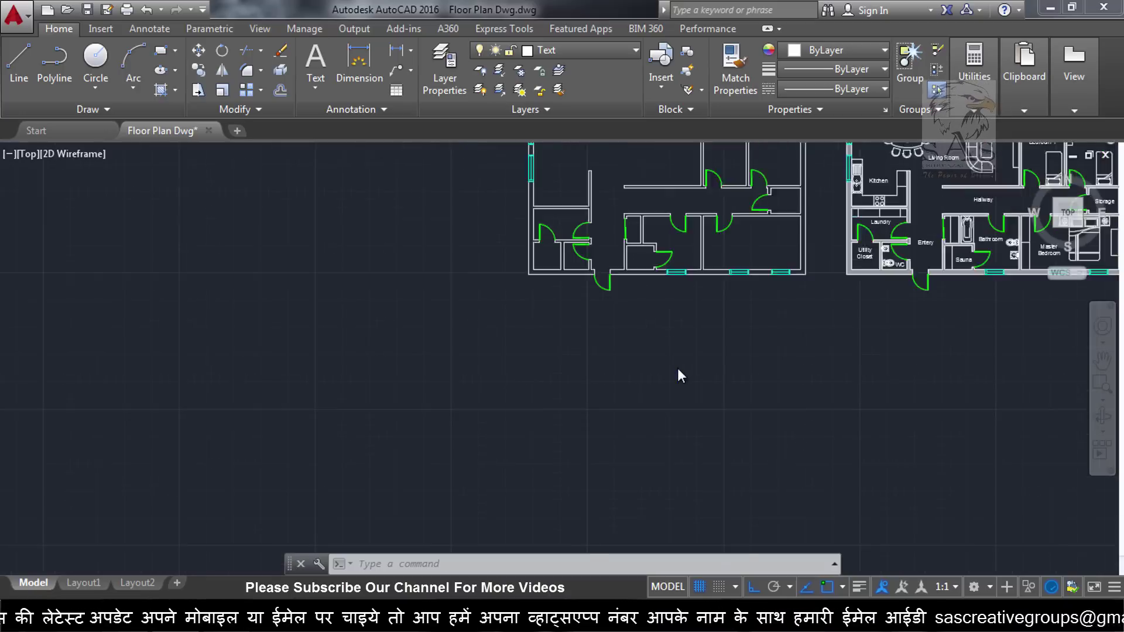
scroll(665, 374, down, 4)
middle_drag(501, 453, 667, 326)
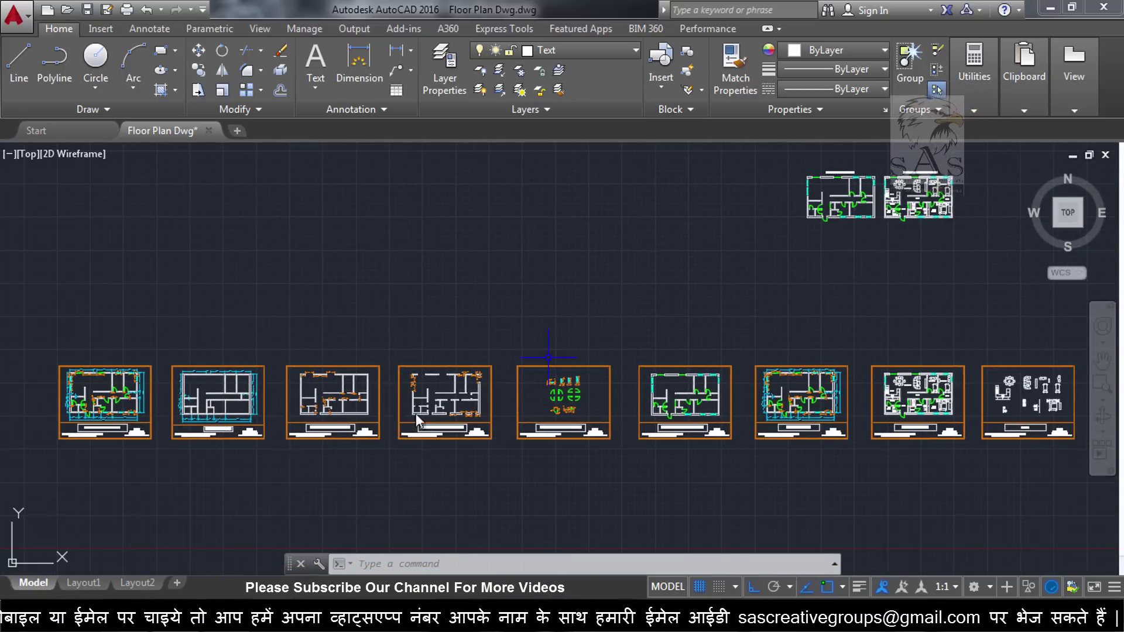
scroll(184, 420, up, 2)
scroll(314, 445, up, 6)
scroll(317, 445, down, 4)
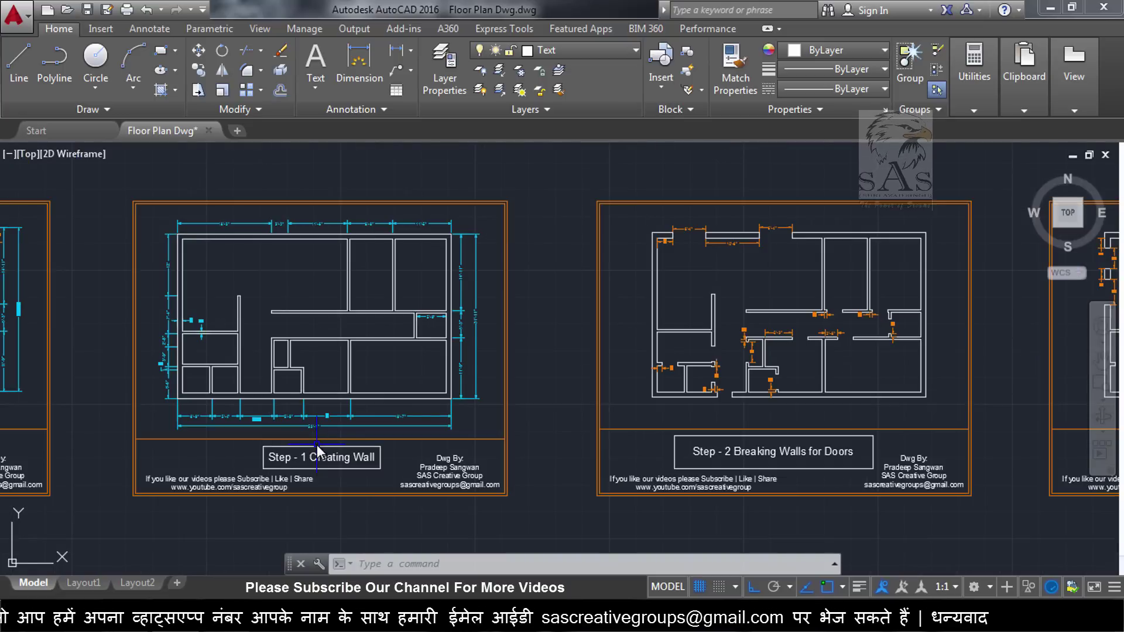
Pan across each sheet from Step 1 through Creating Dimensions to the Blocks sheet.
middle_drag(317, 445, 299, 506)
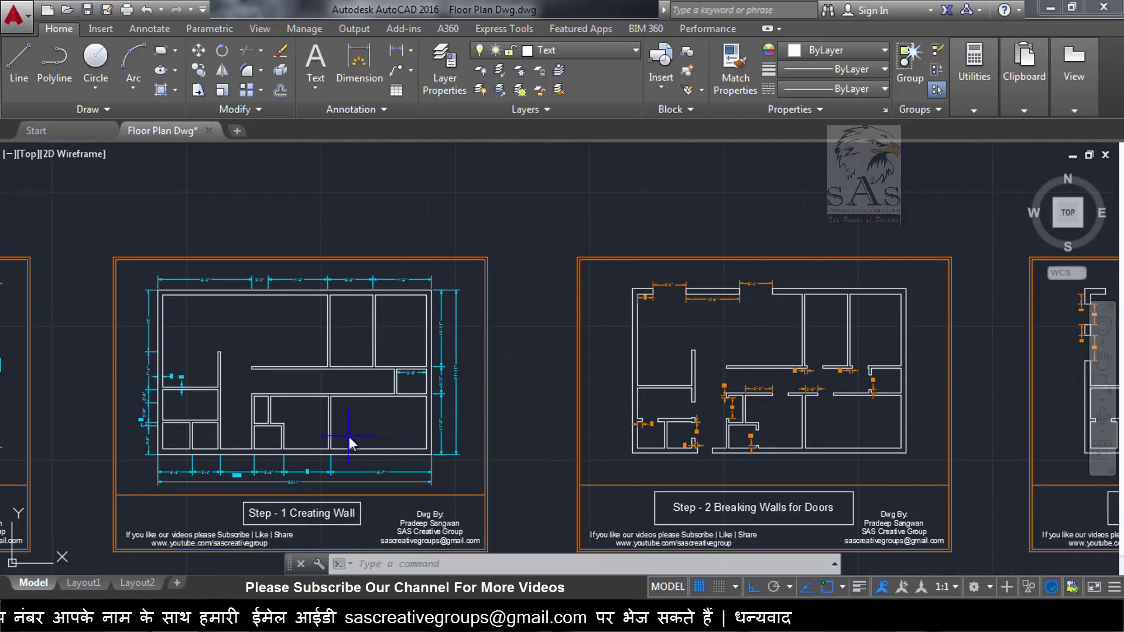
middle_drag(818, 421, 494, 411)
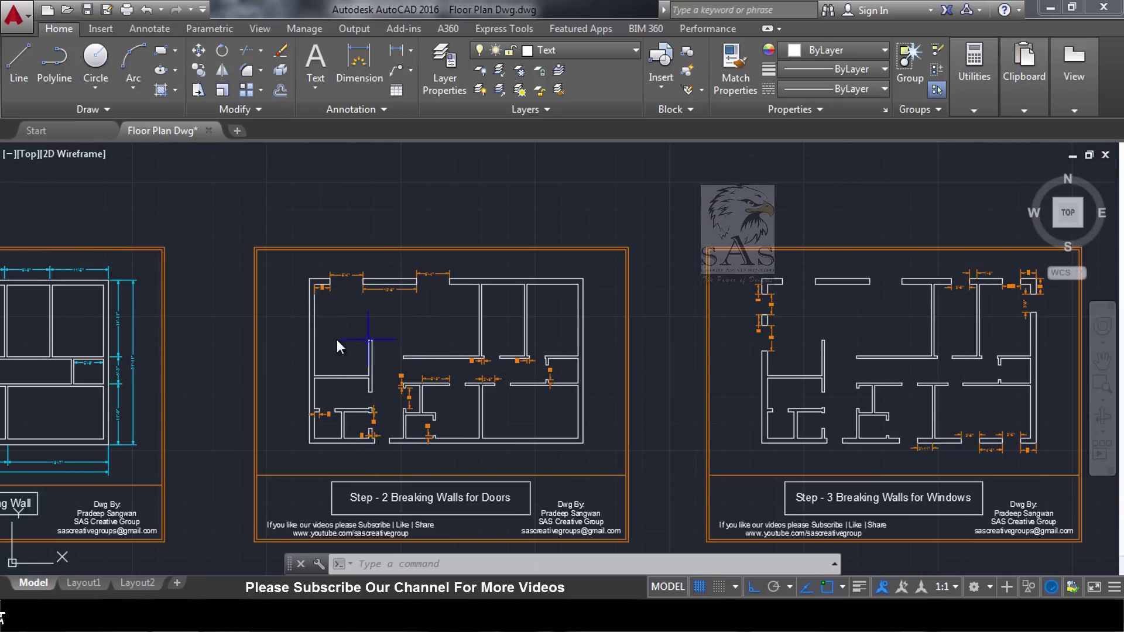
mouse_move(913, 408)
middle_down()
mouse_move(619, 384)
mouse_move(500, 391)
middle_up()
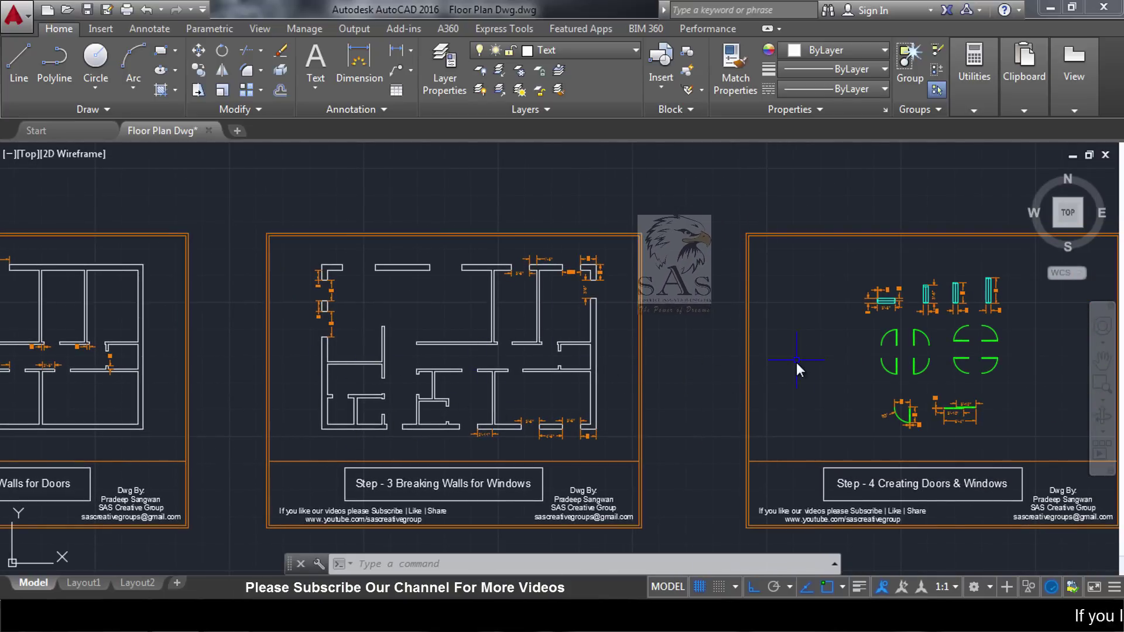
middle_drag(969, 359, 503, 353)
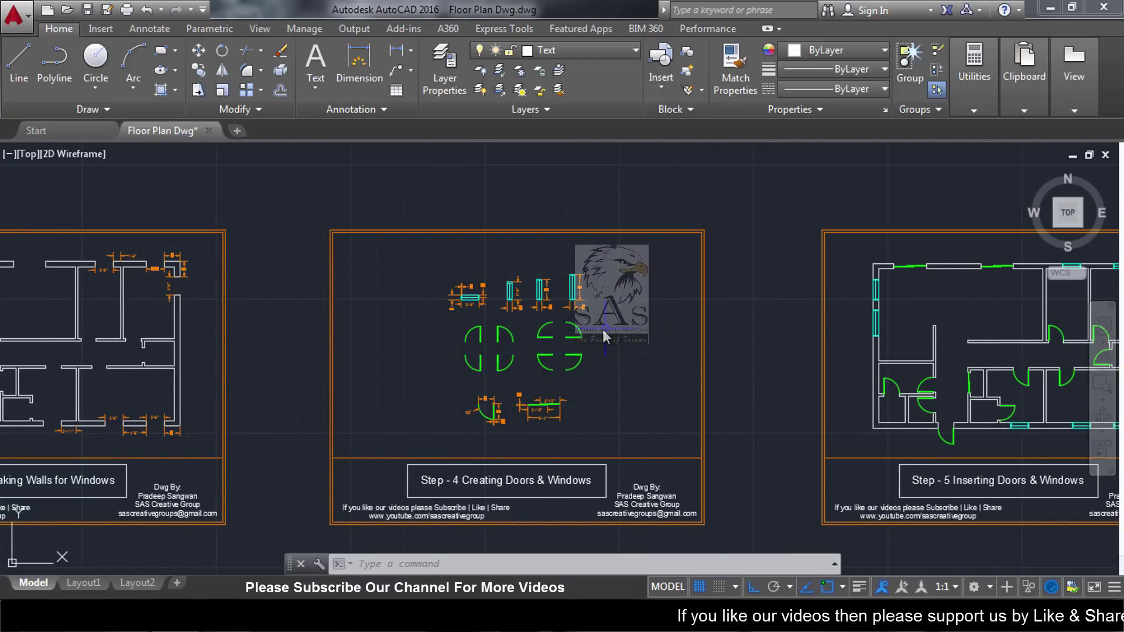
mouse_move(873, 367)
middle_down()
mouse_move(398, 386)
mouse_move(351, 356)
middle_up()
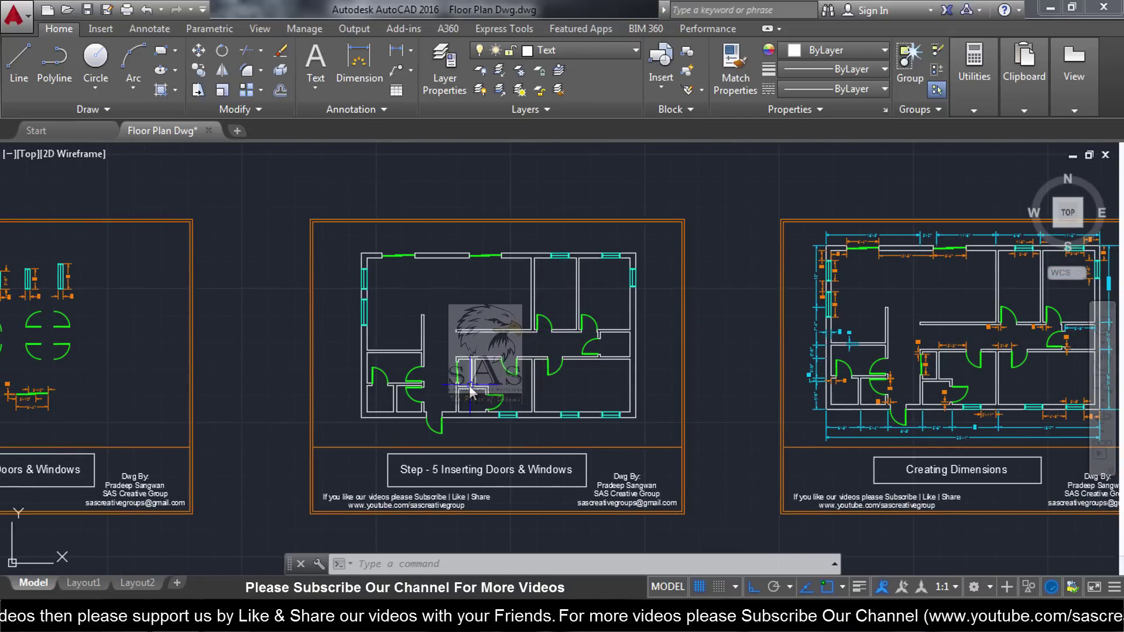
middle_drag(777, 356, 331, 349)
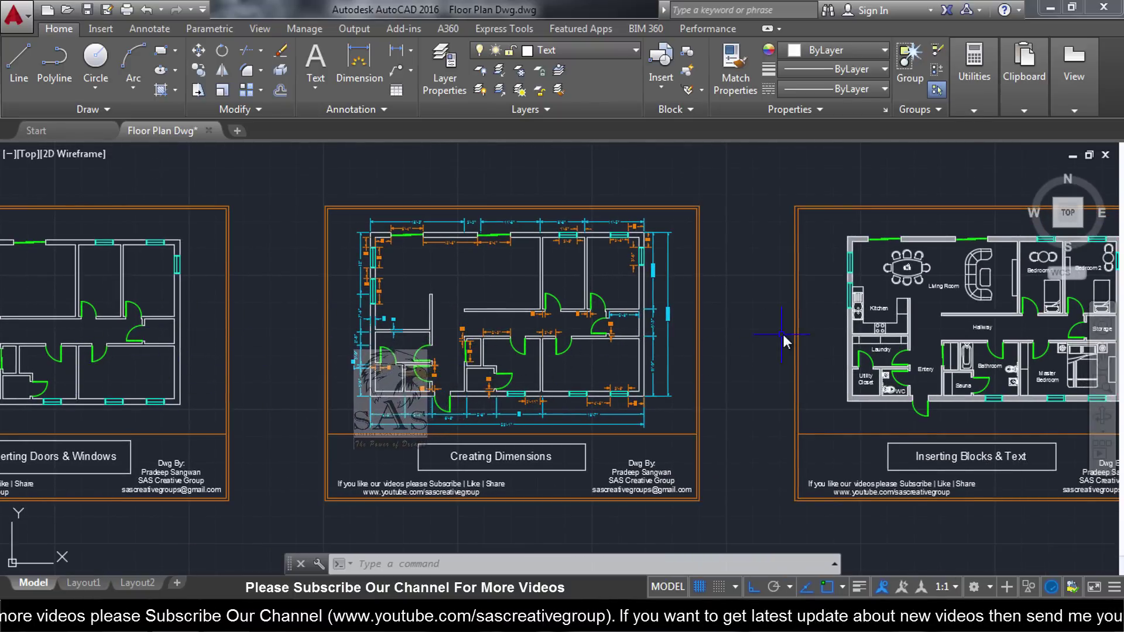
middle_drag(783, 335, 306, 347)
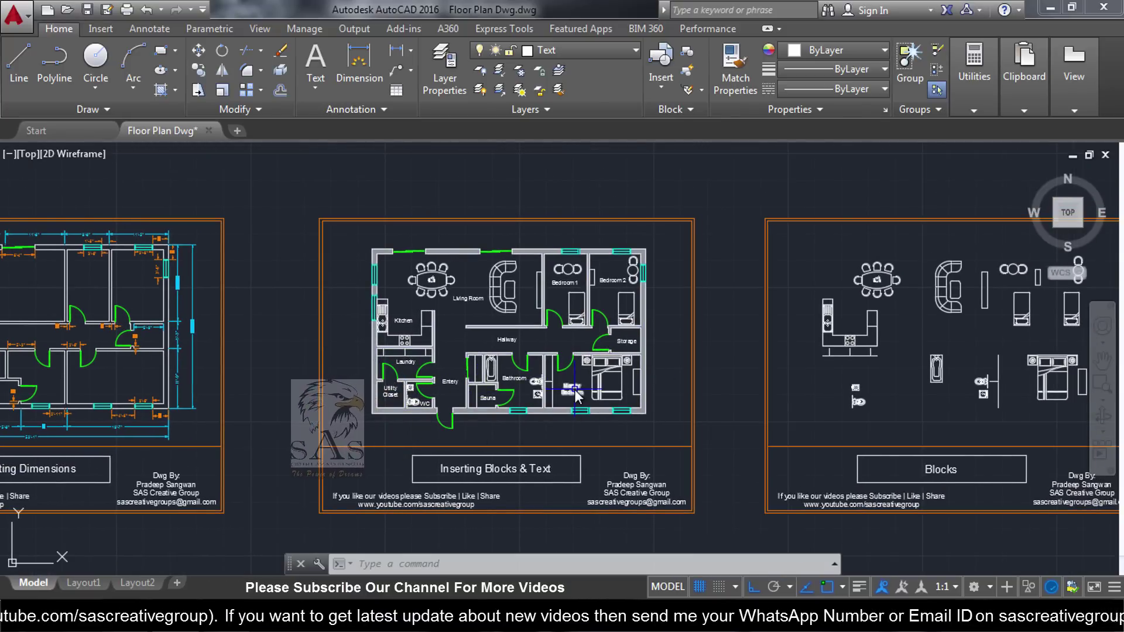
middle_drag(574, 392, 504, 385)
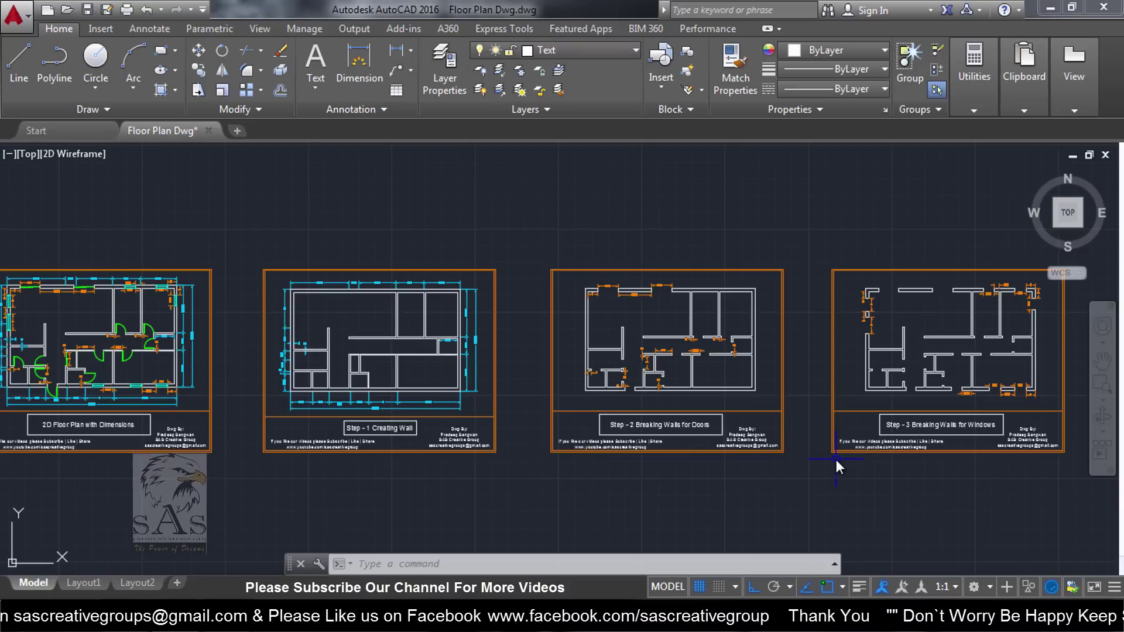
Scroll through Floor Plan Dwg.pdf in Acrobat, then close Acrobat.
key(alt+Tab)
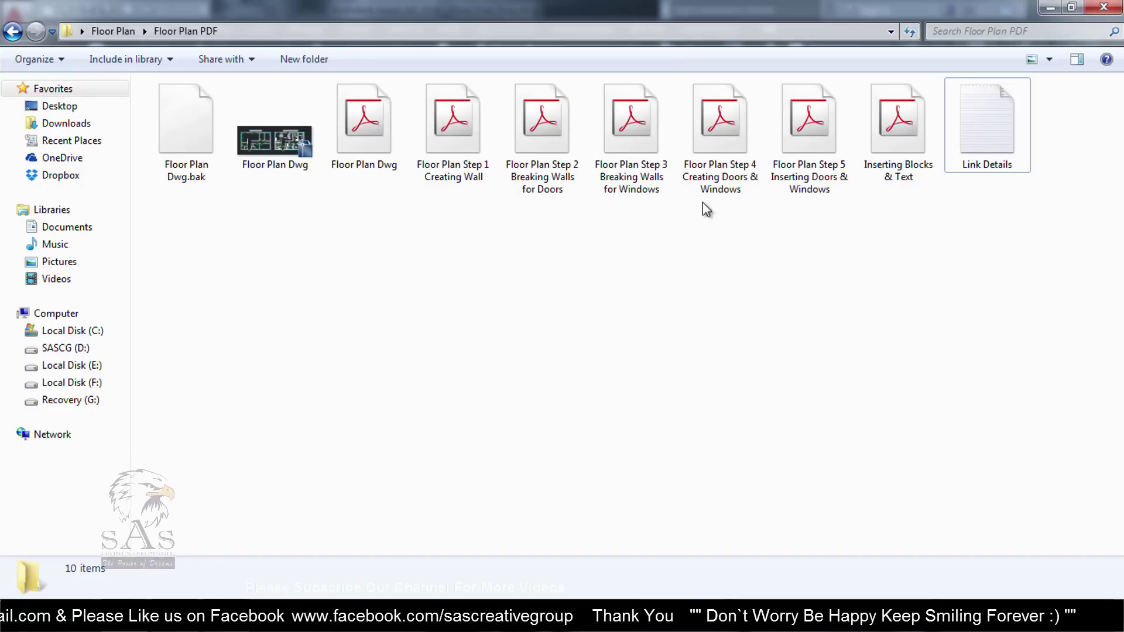
double_click(380, 146)
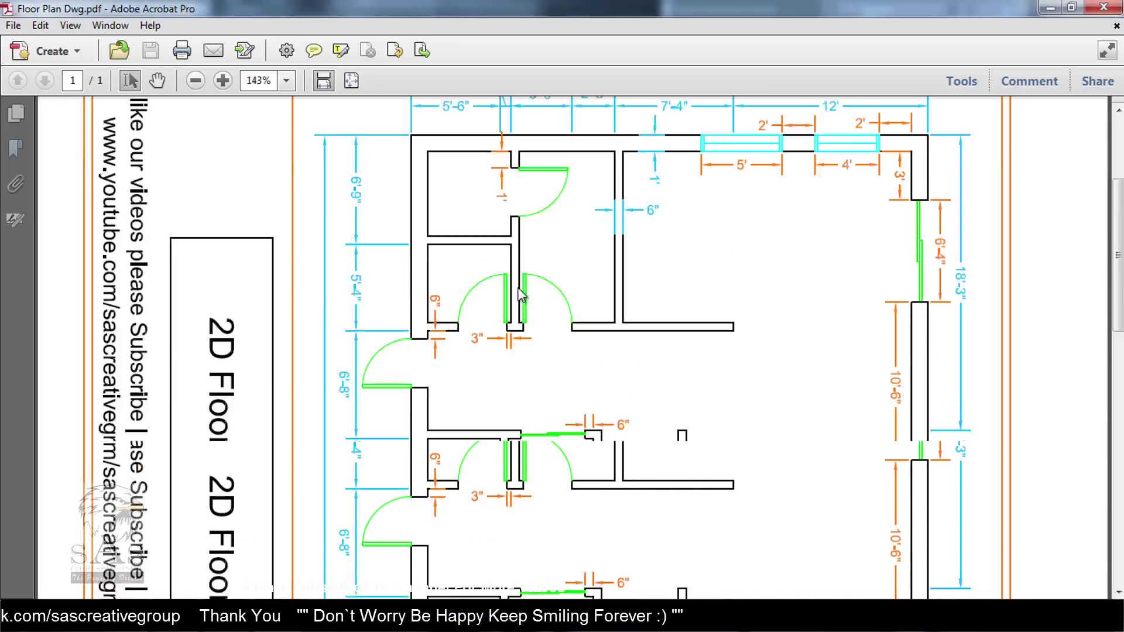
scroll(524, 304, down, 3)
scroll(530, 319, down, 5)
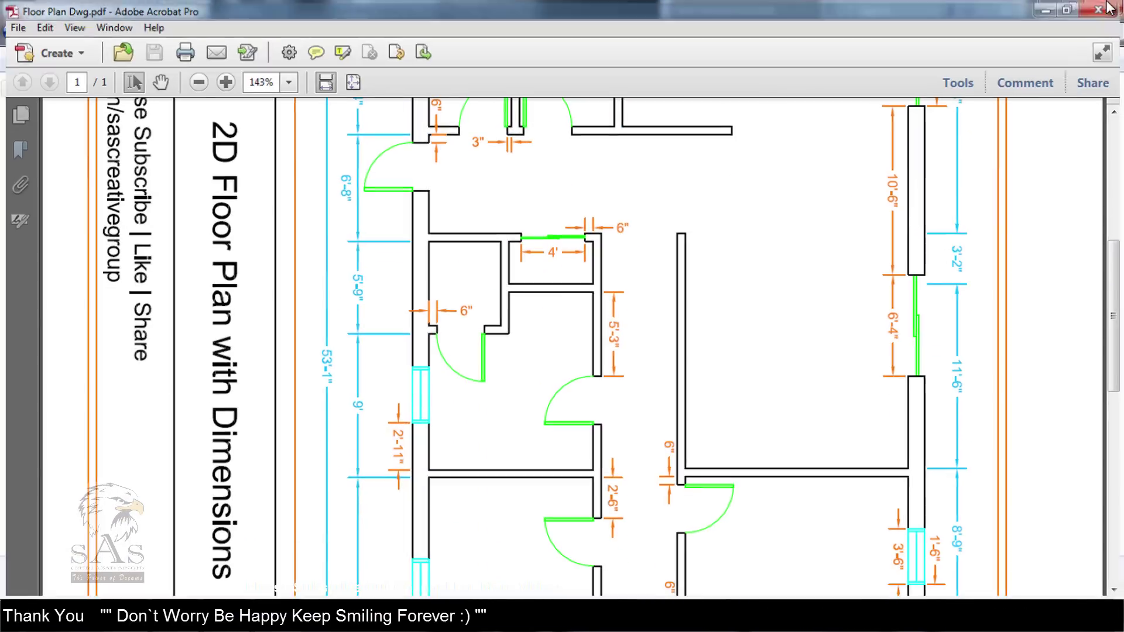
key(alt+F4)
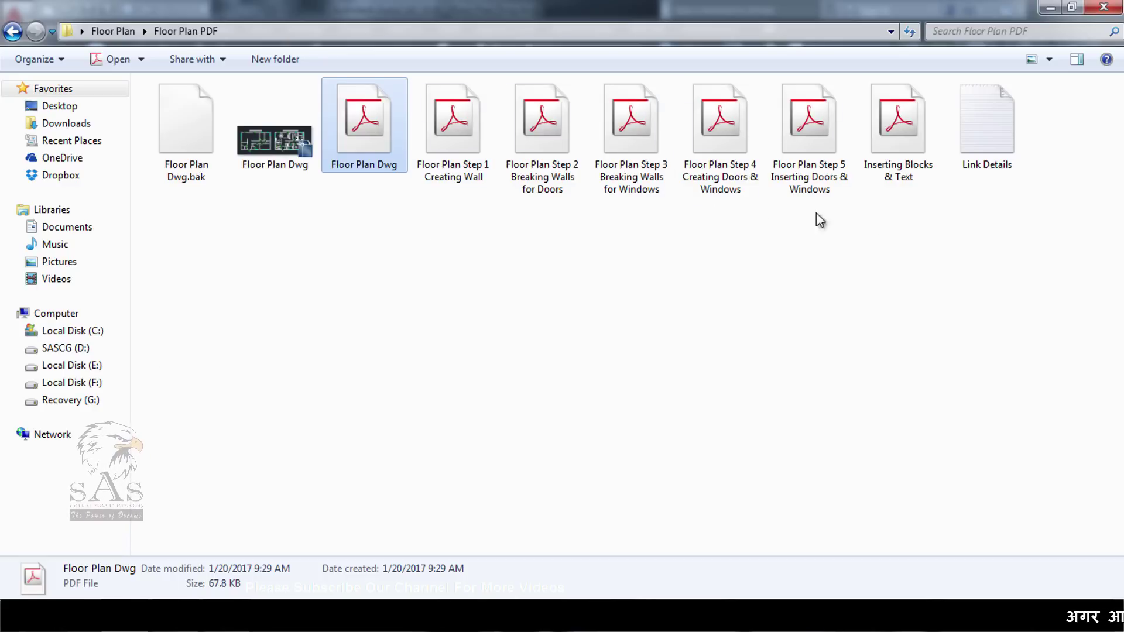
Read the download links in Link Details.txt in Notepad, then close Notepad.
double_click(998, 137)
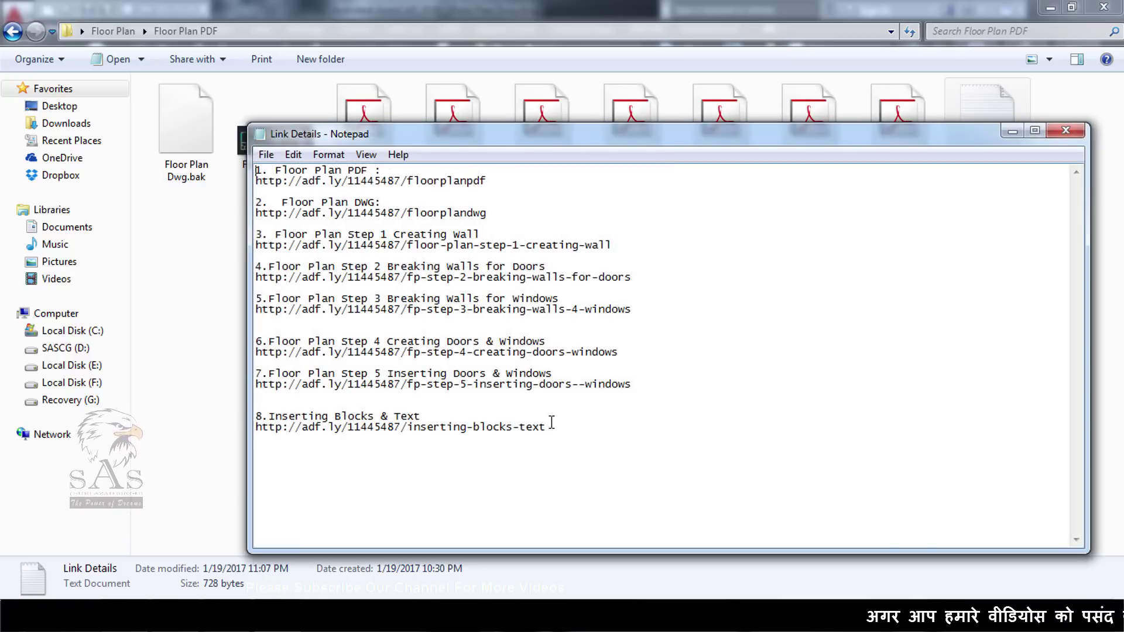
drag(552, 422, 167, 171)
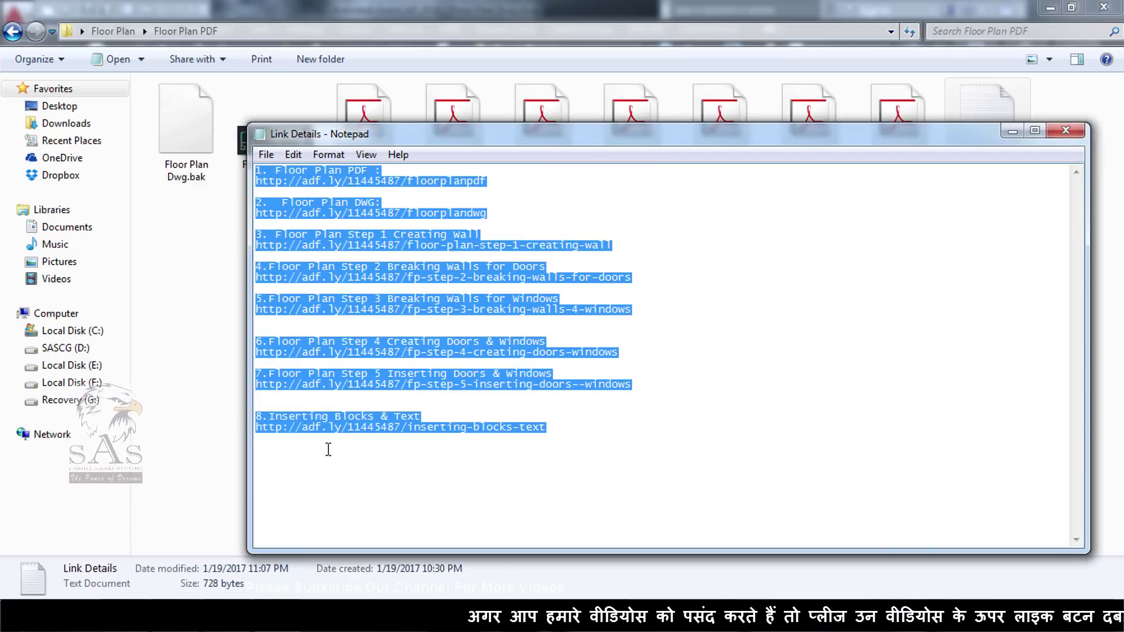
click(616, 432)
drag(616, 432, 258, 170)
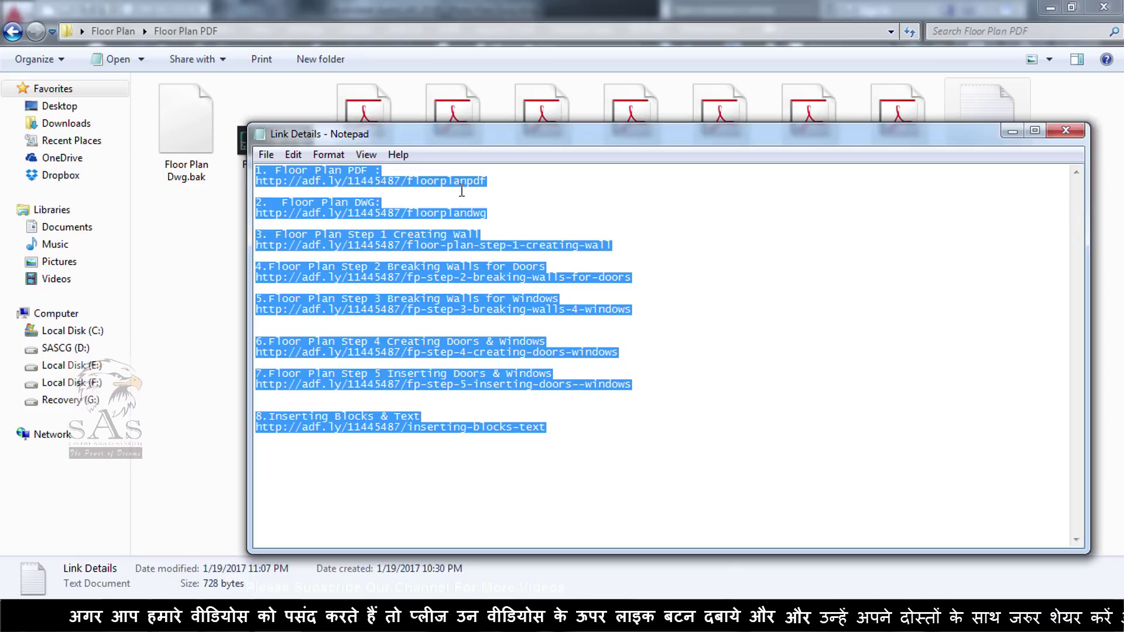
click(607, 194)
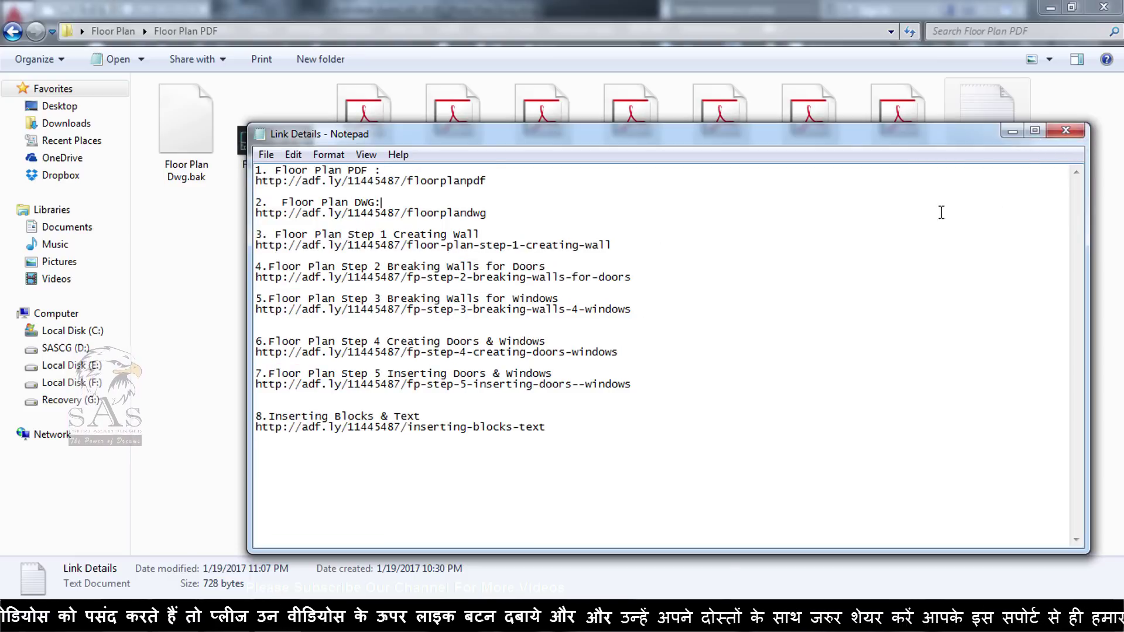
click(1063, 131)
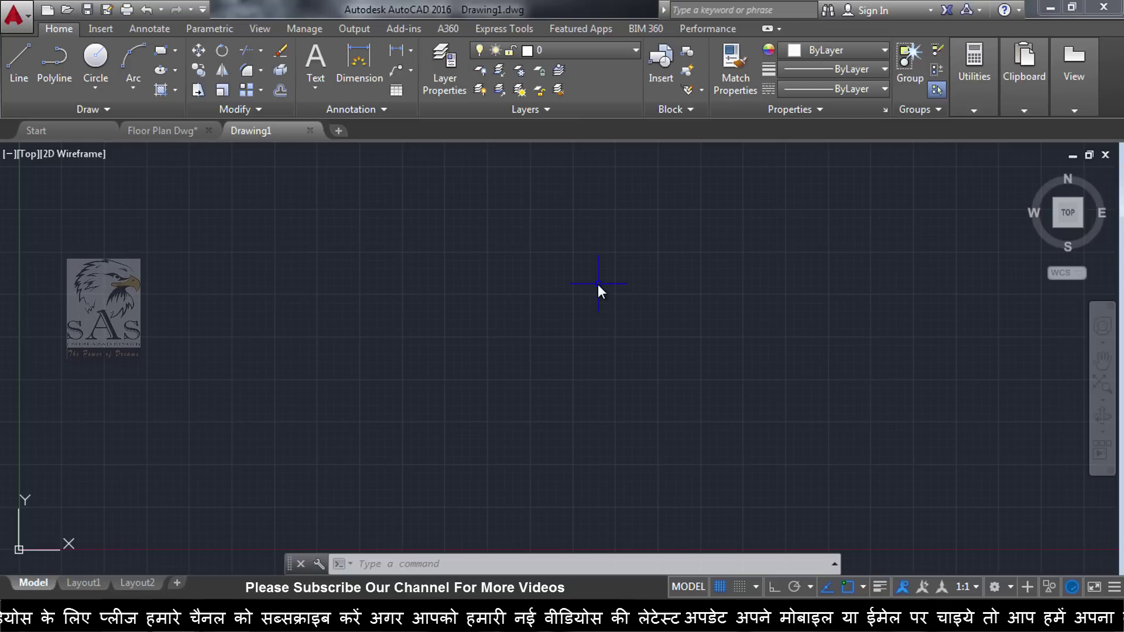
Return to the Floor Plan Dwg drawing and zoom around the finished dimensioned plan.
click(151, 133)
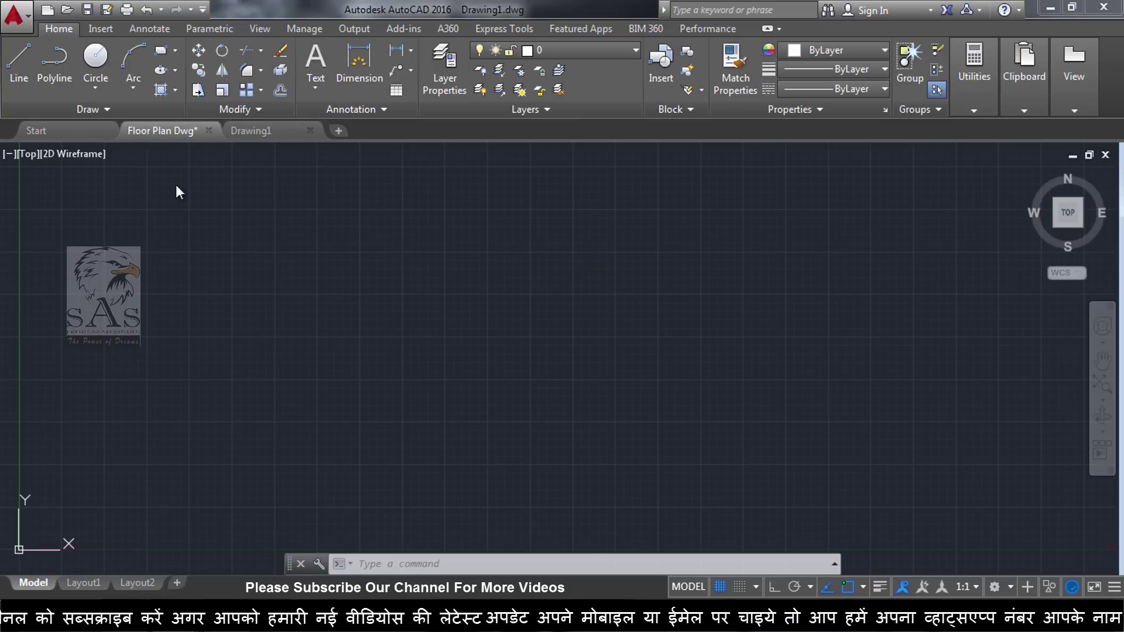
scroll(334, 461, up, 3)
middle_drag(333, 462, 382, 345)
scroll(420, 475, up, 2)
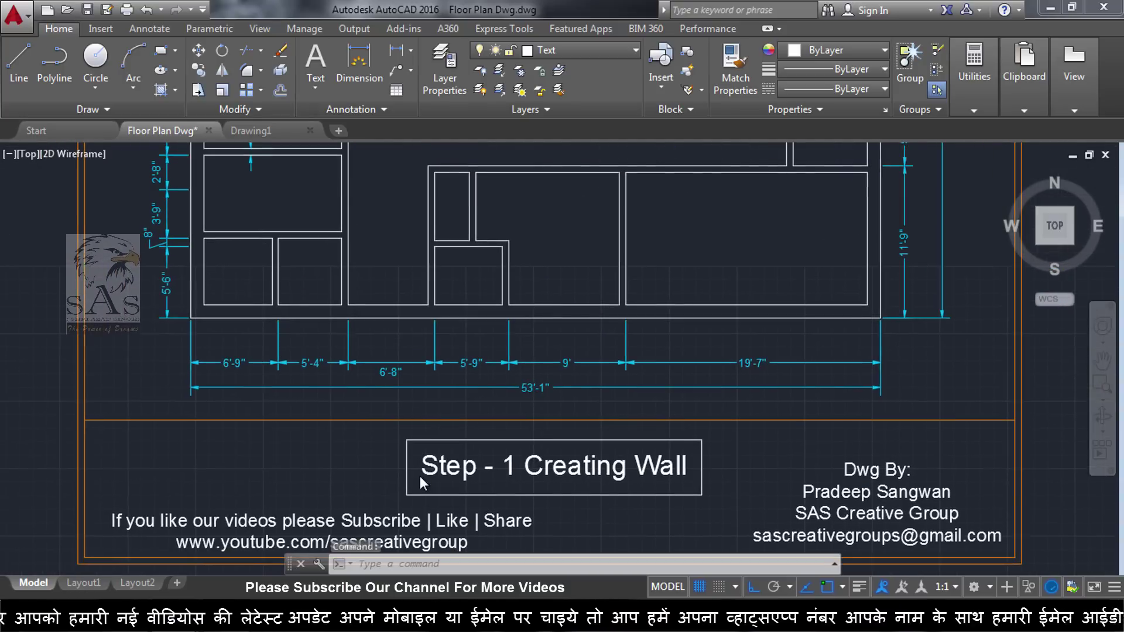
scroll(420, 476, down, 1)
scroll(400, 441, down, 3)
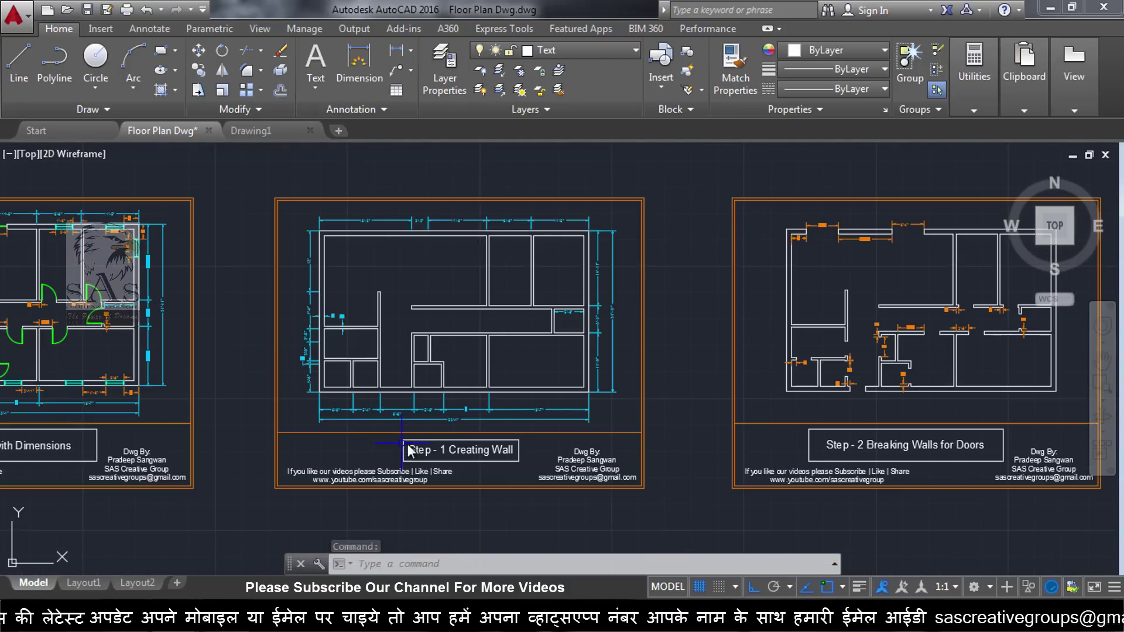
middle_drag(371, 371, 613, 379)
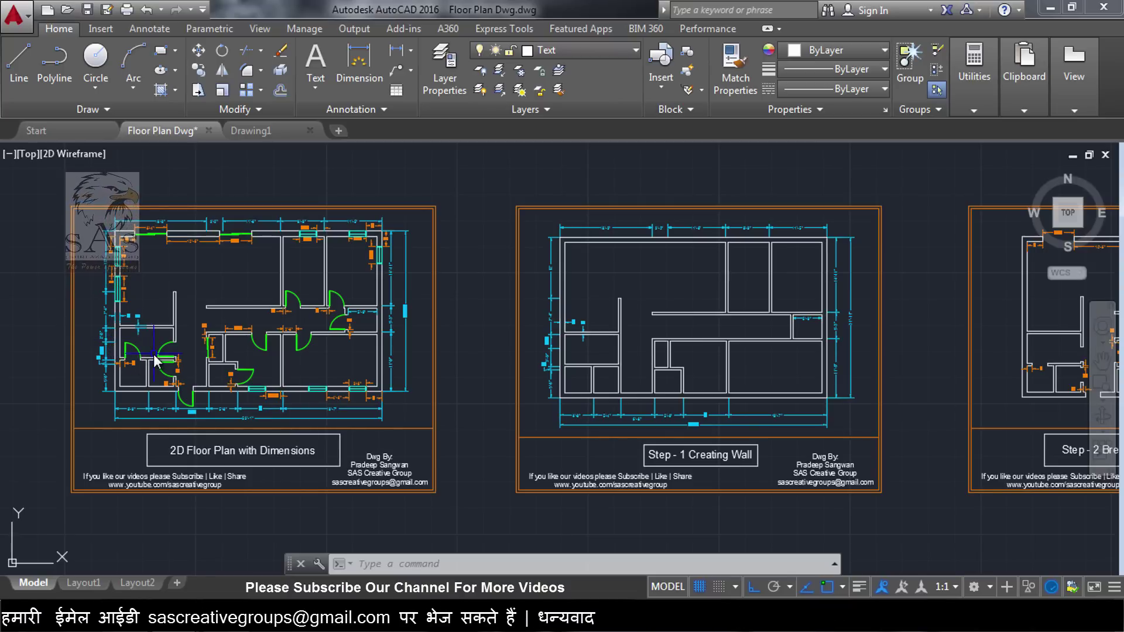
scroll(109, 339, up, 3)
scroll(167, 361, up, 2)
mouse_move(167, 360)
middle_down()
mouse_move(350, 366)
mouse_move(352, 301)
middle_up()
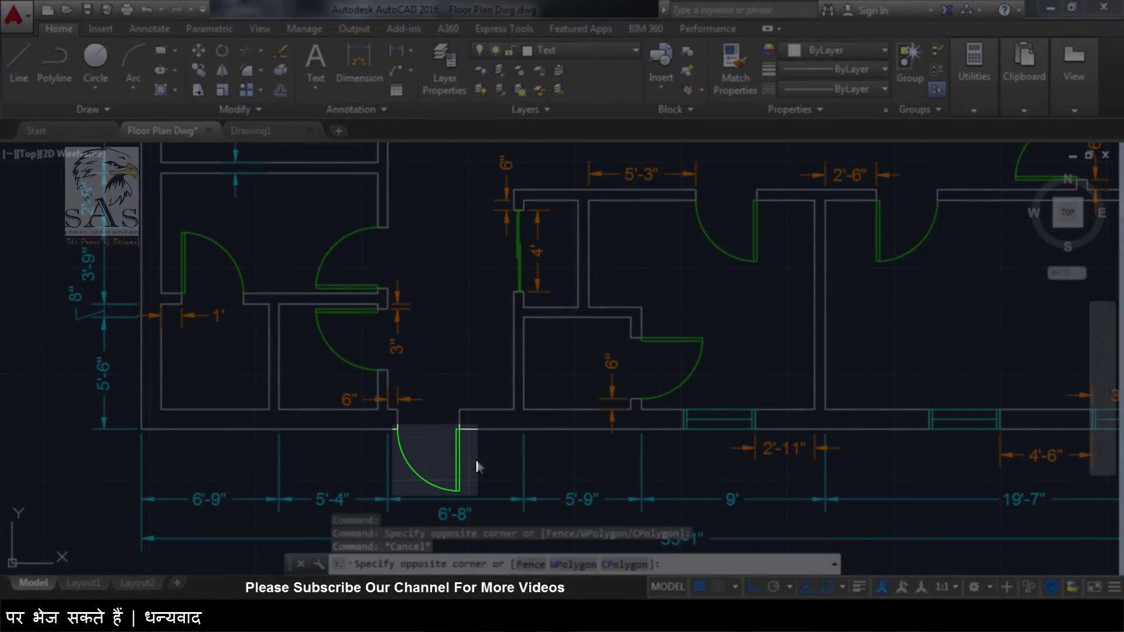
Inspect the entrance door and left-wall window, then pan to the Step - 1 Creating Wall sheet.
click(487, 454)
click(410, 491)
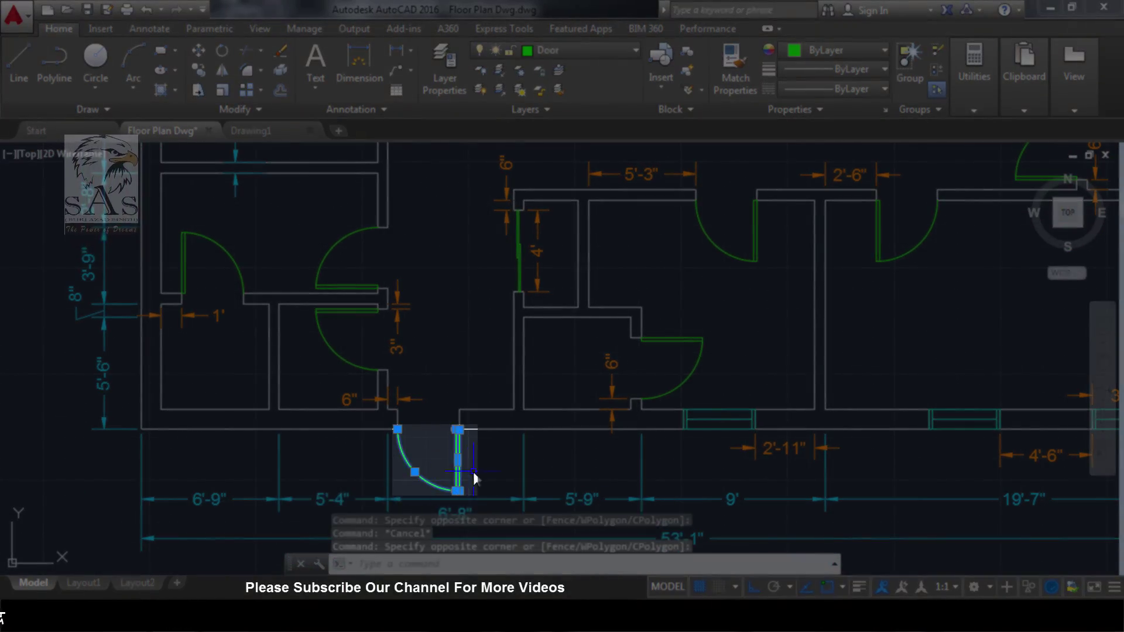
key(Escape)
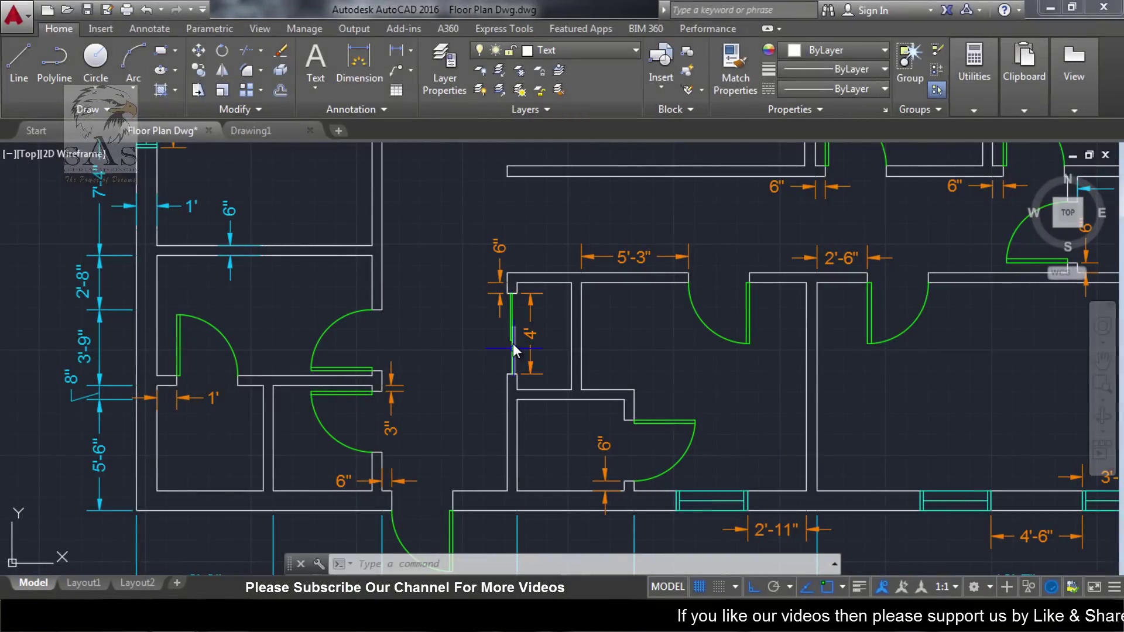
middle_drag(434, 272, 553, 470)
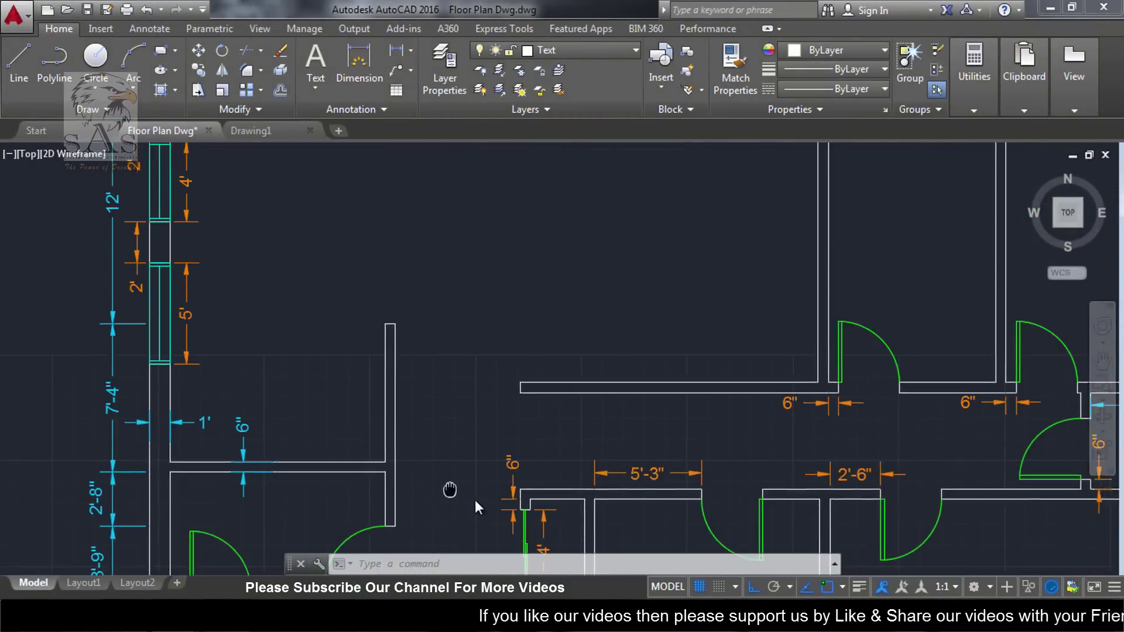
click(238, 238)
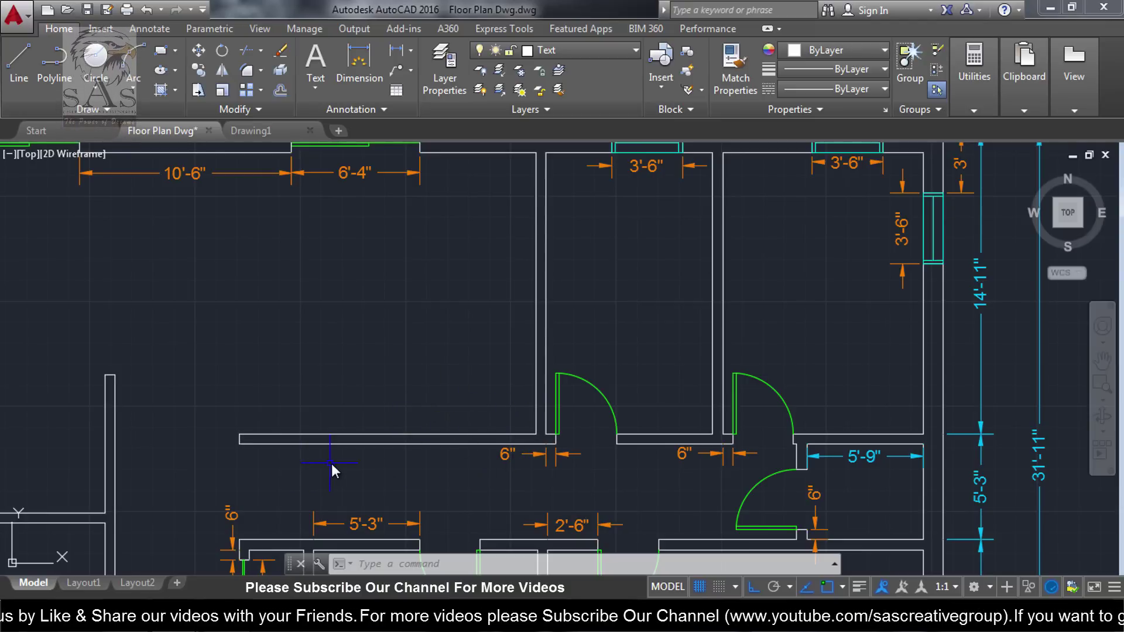
scroll(746, 297, down, 4)
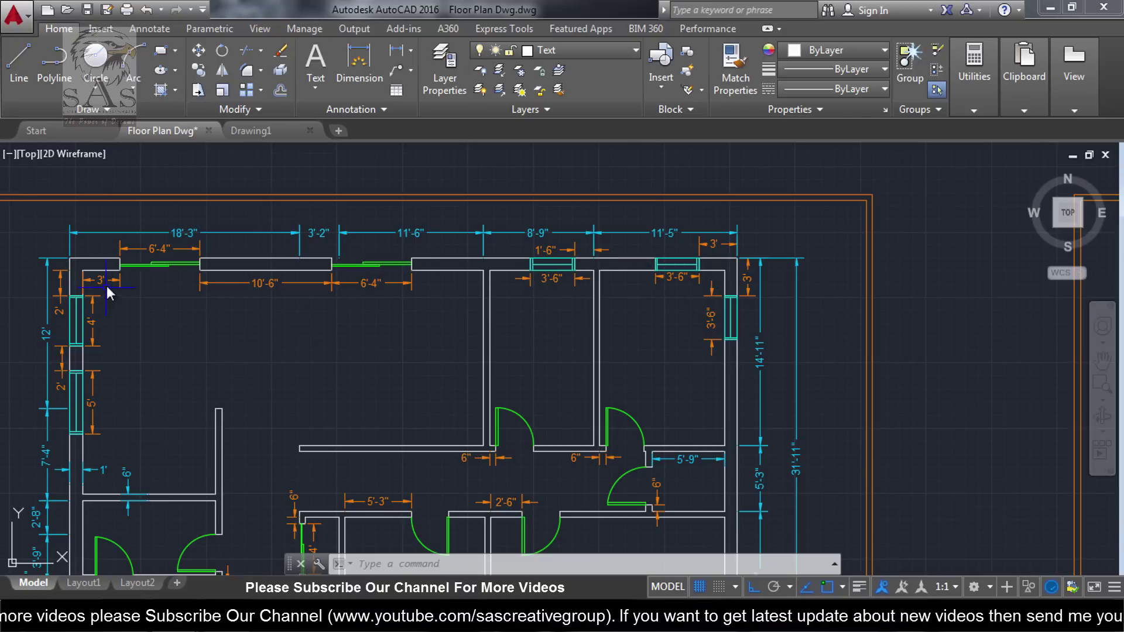
scroll(570, 437, down, 3)
scroll(571, 515, up, 3)
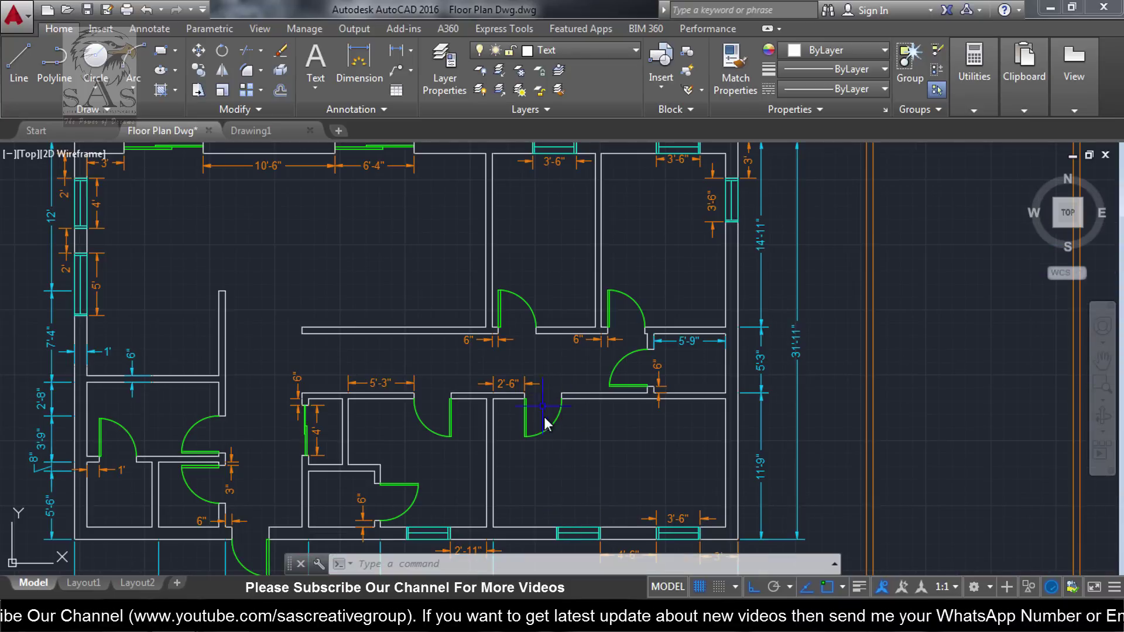
scroll(606, 448, down, 3)
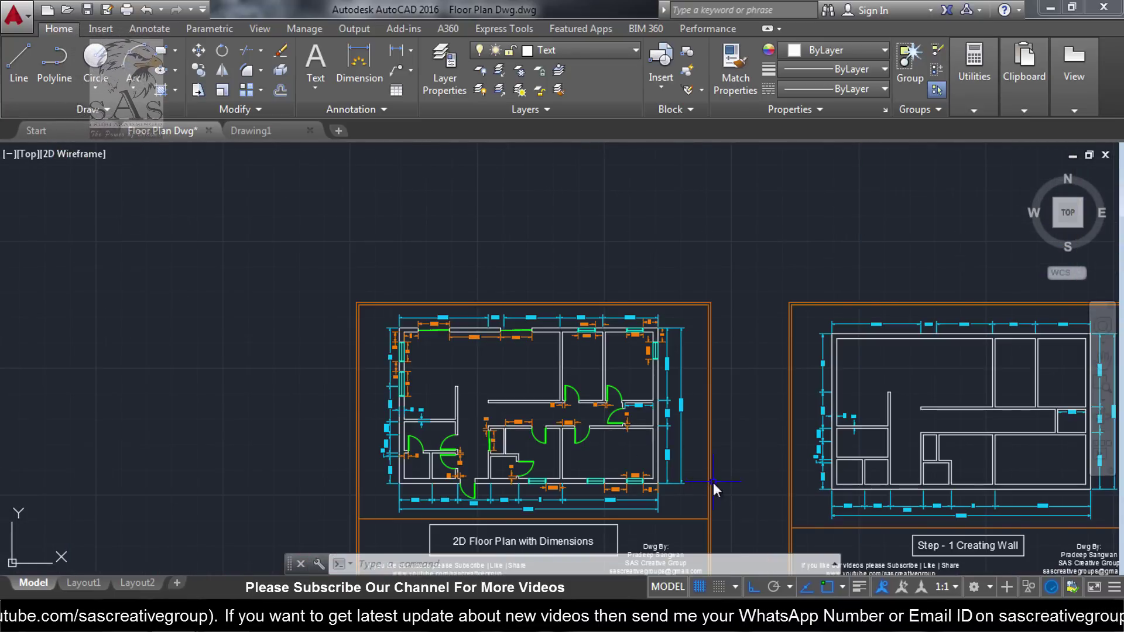
scroll(713, 483, up, 3)
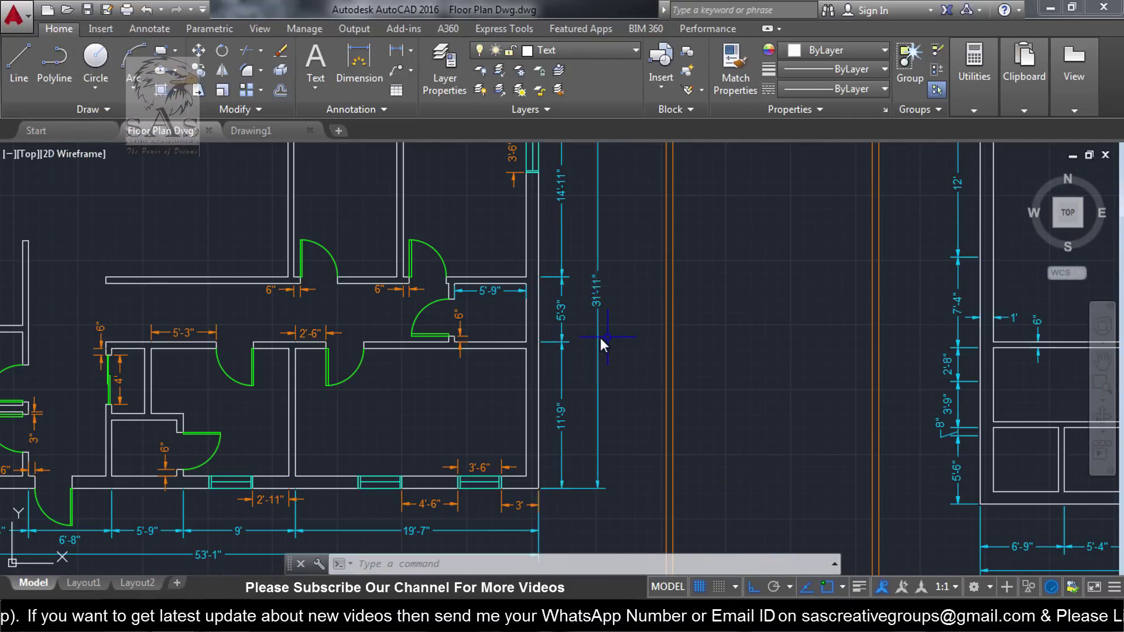
scroll(644, 345, down, 1)
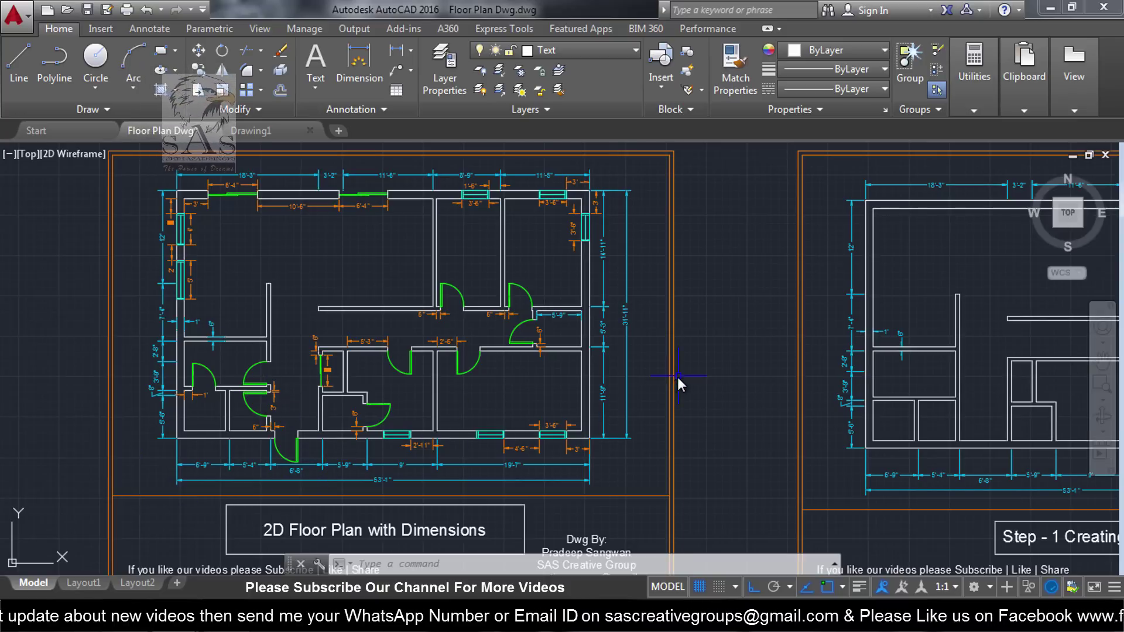
middle_drag(676, 377, 44, 378)
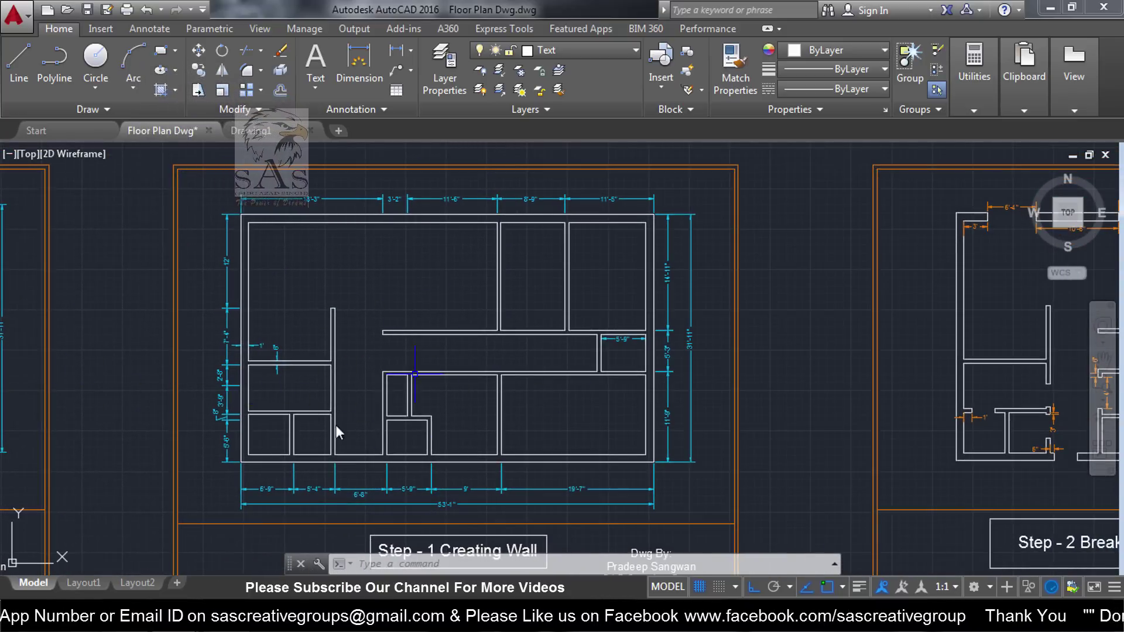
In Drawing1, set Architectural length units, 0'-0" precision and Inches insertion scale via UN.
click(255, 133)
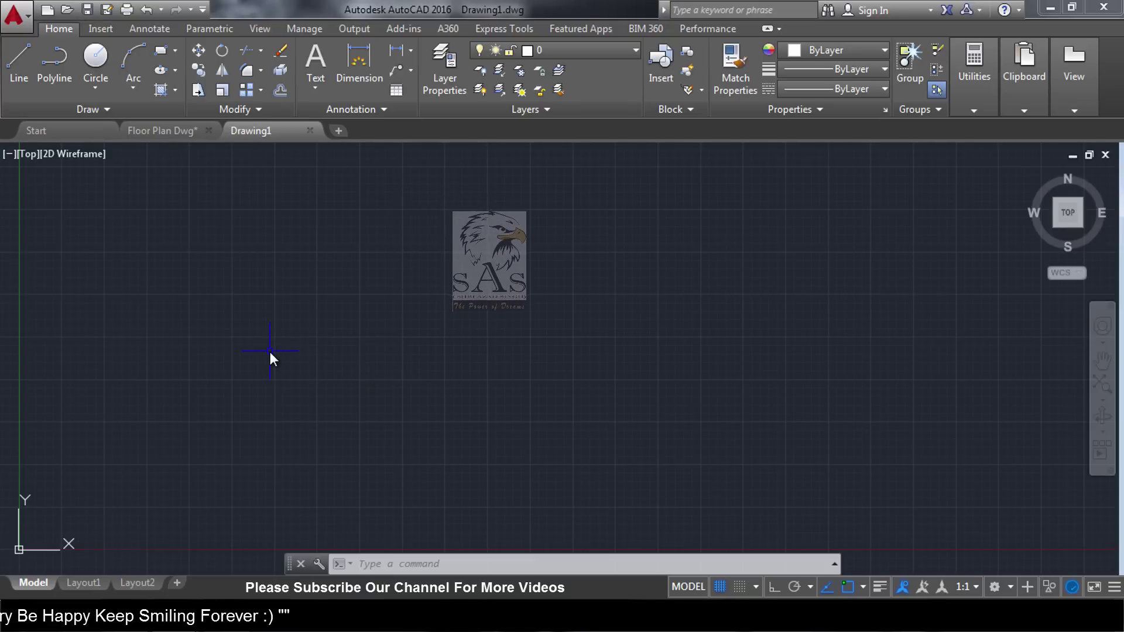
text(un)
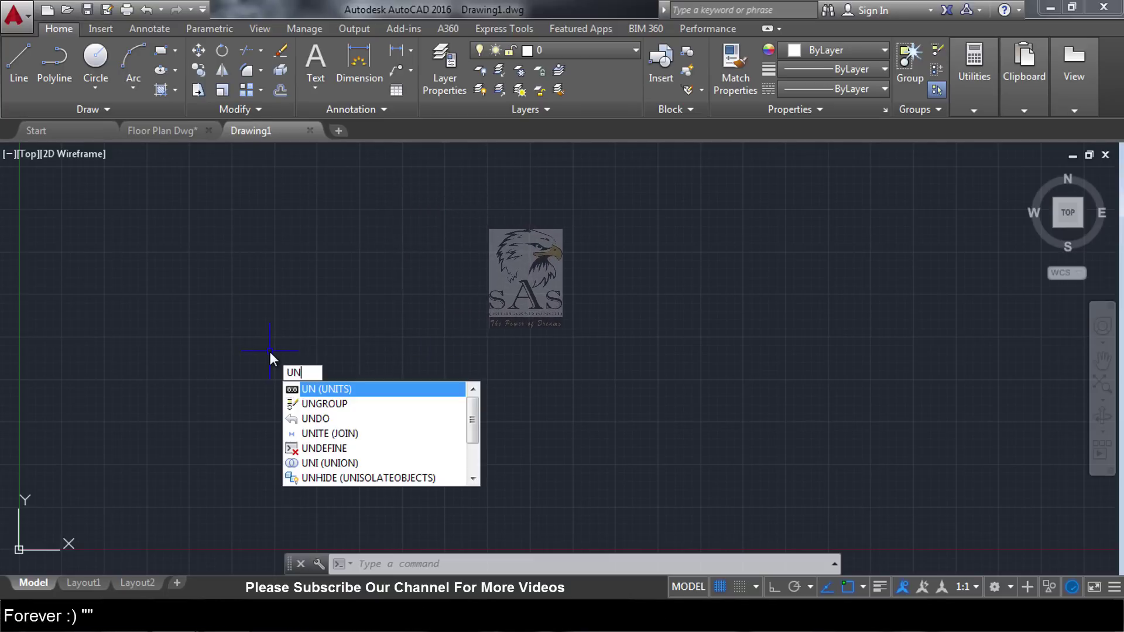
key(Return)
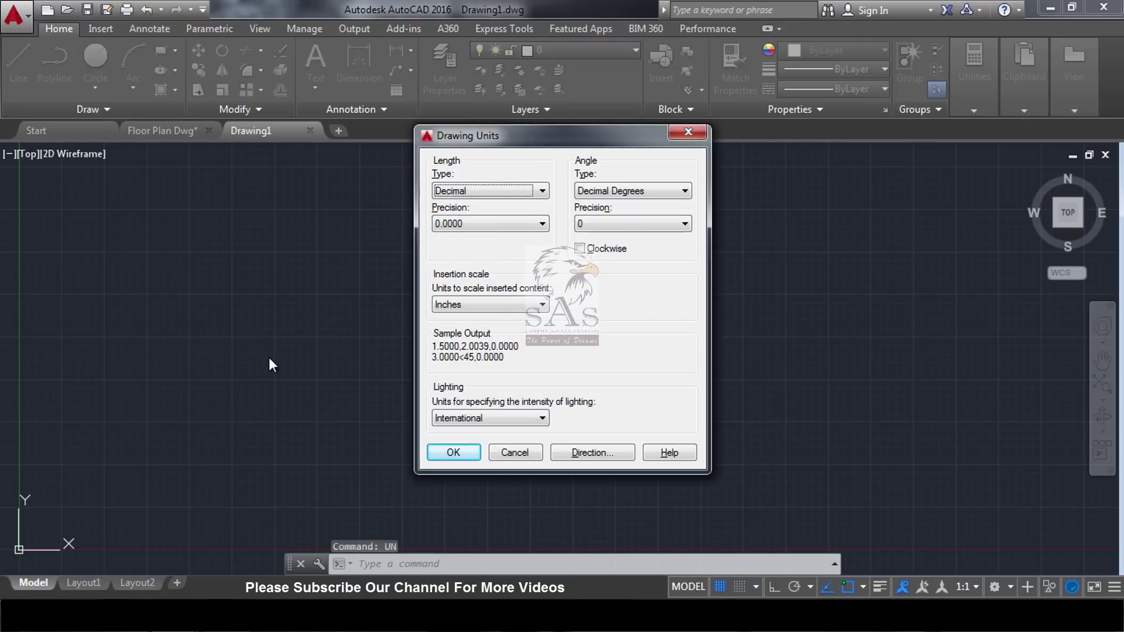
drag(427, 177, 554, 201)
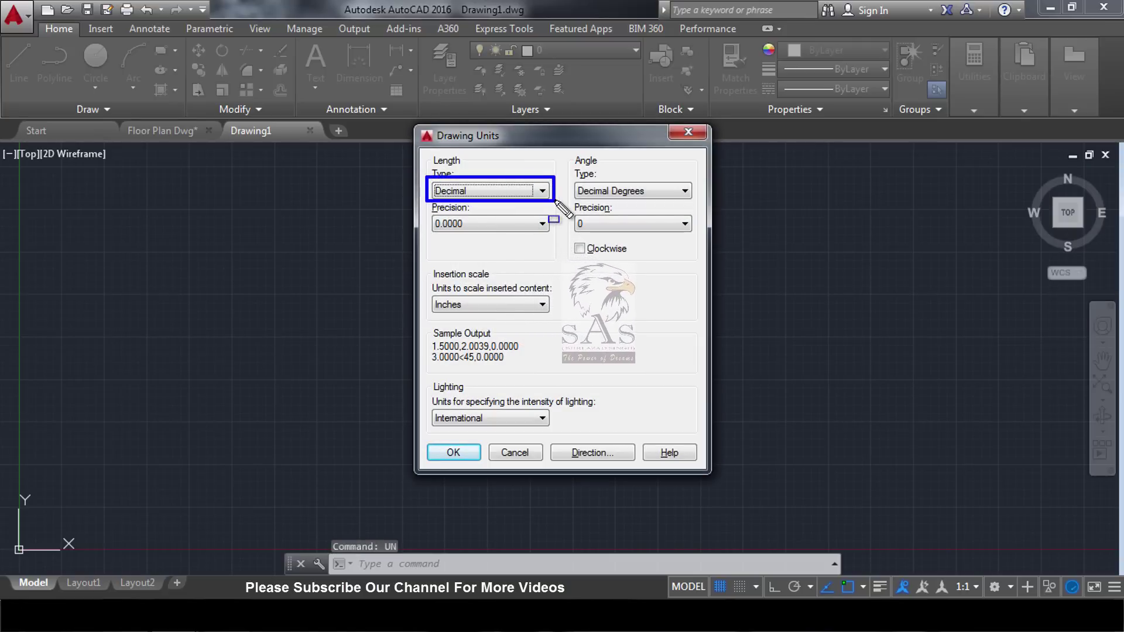
click(507, 192)
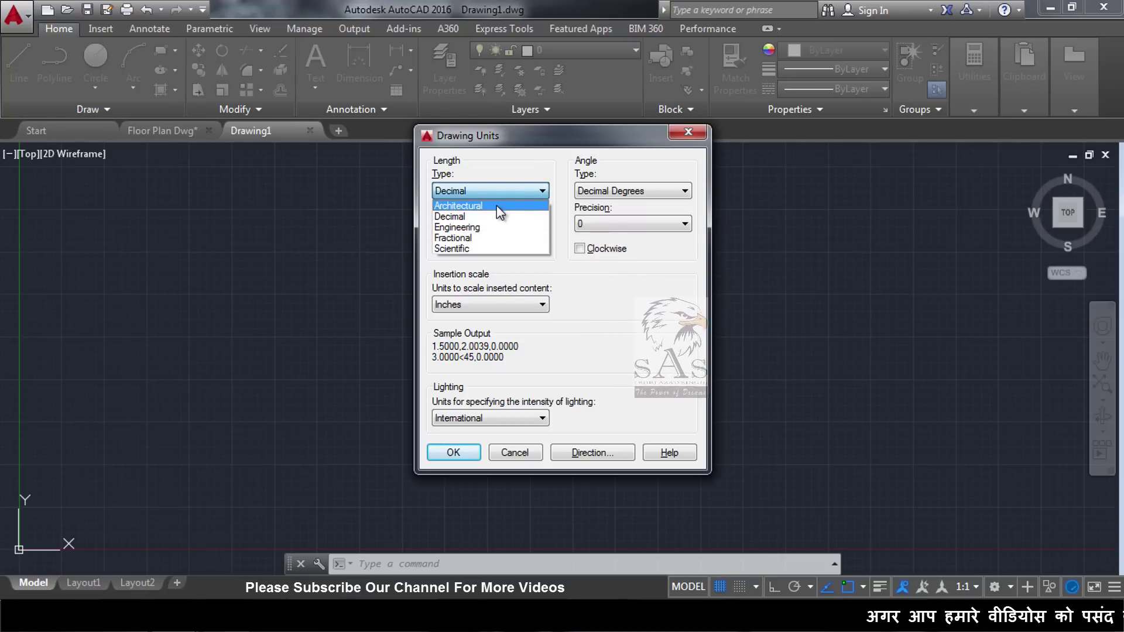
click(496, 206)
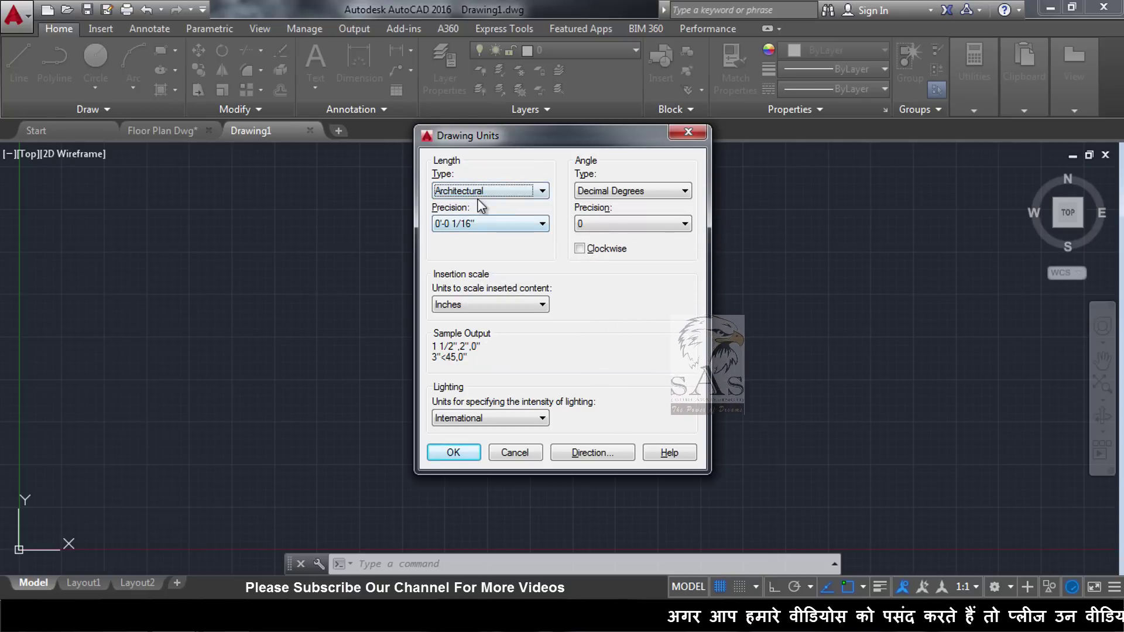
click(482, 223)
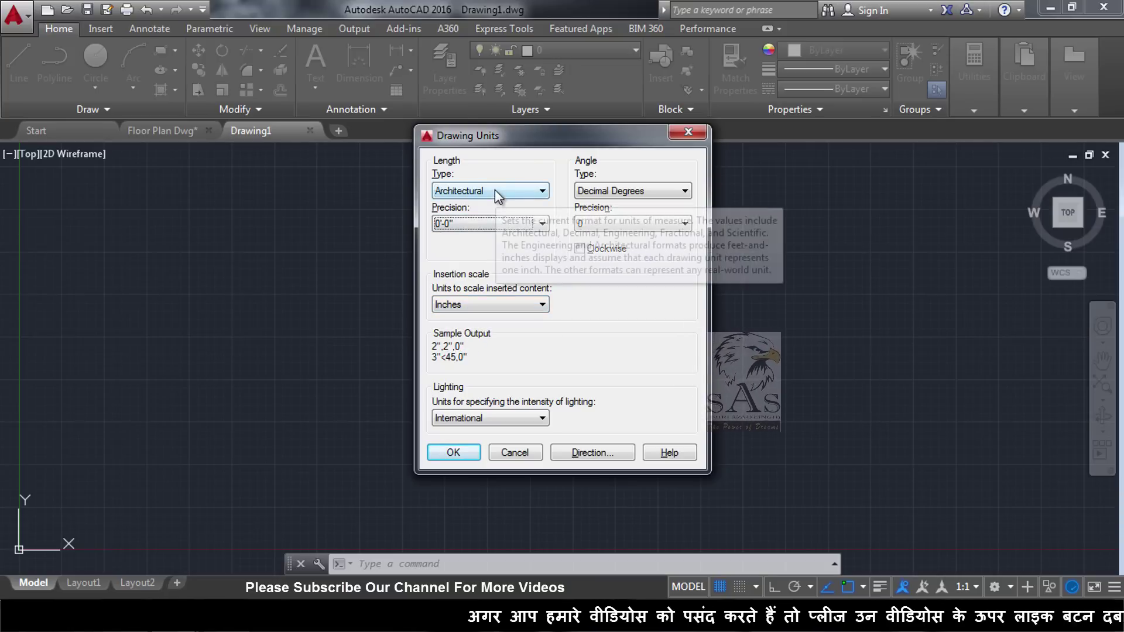
click(494, 189)
click(462, 201)
click(468, 223)
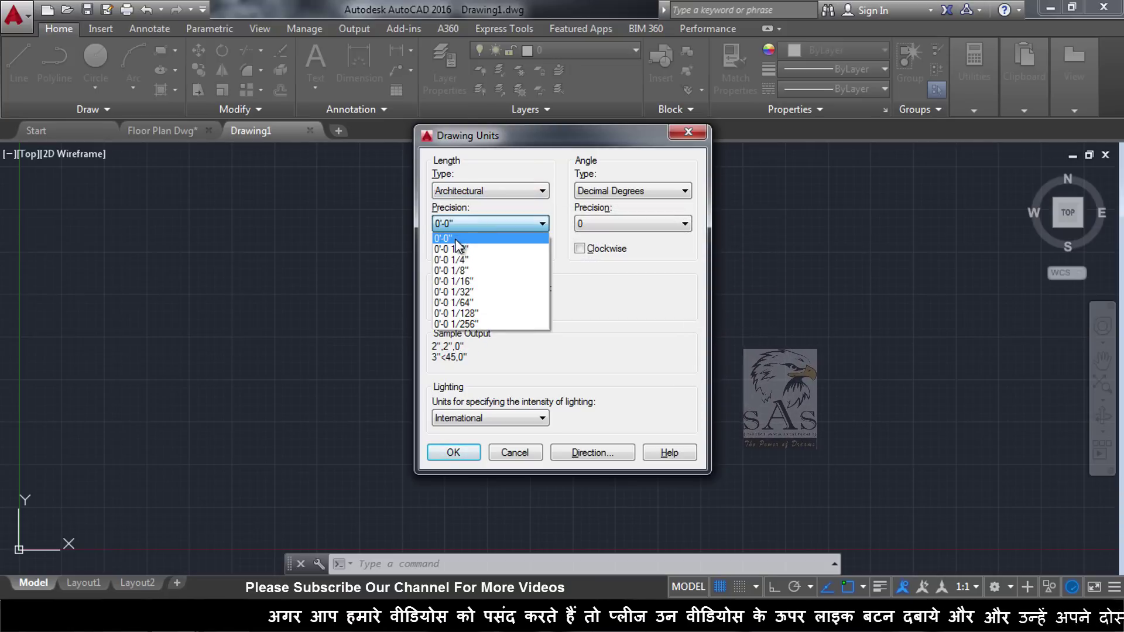
click(455, 237)
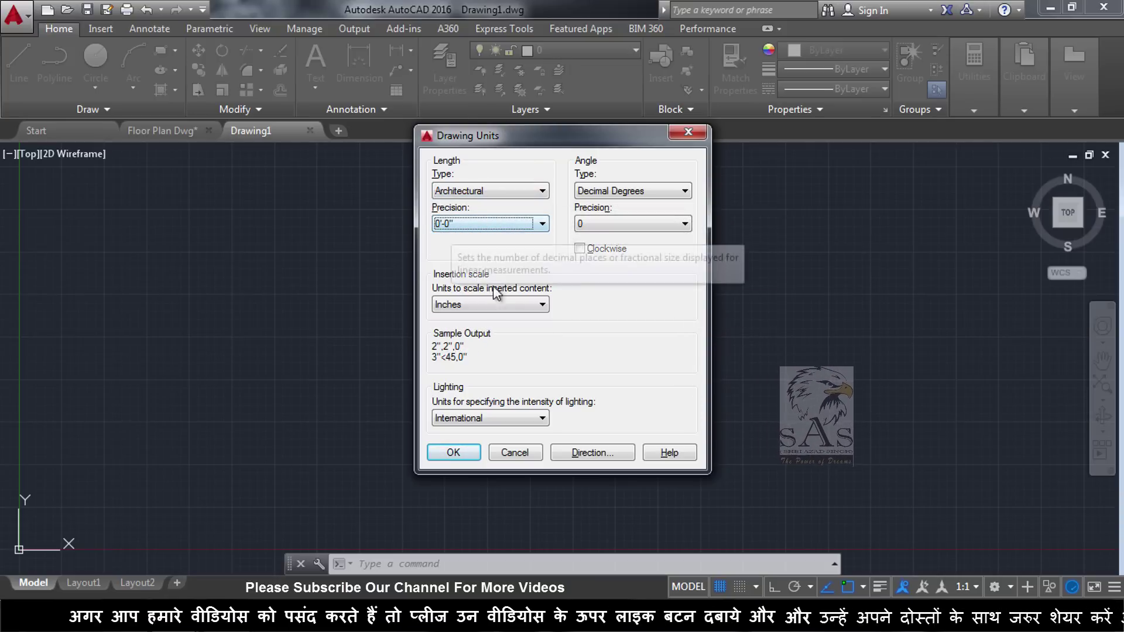
click(513, 302)
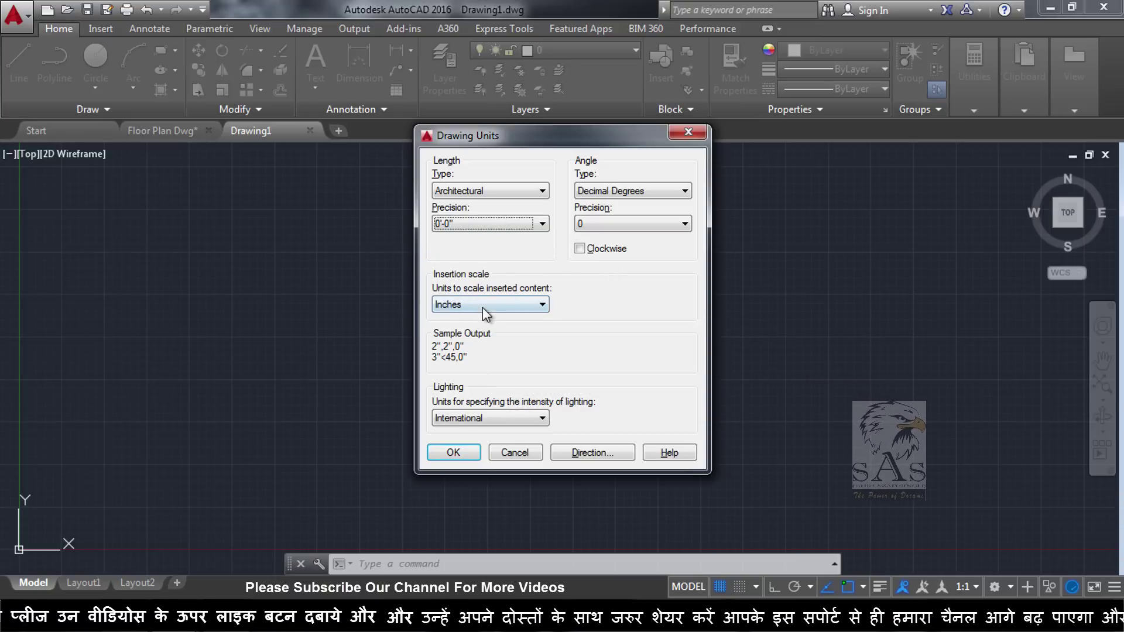
click(497, 307)
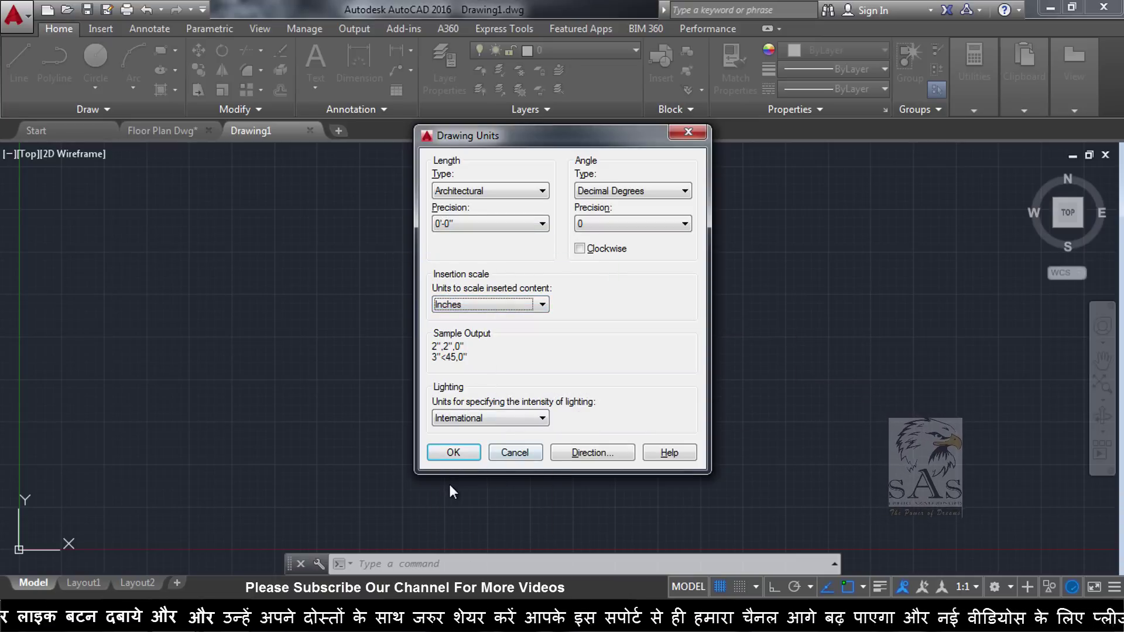
click(455, 453)
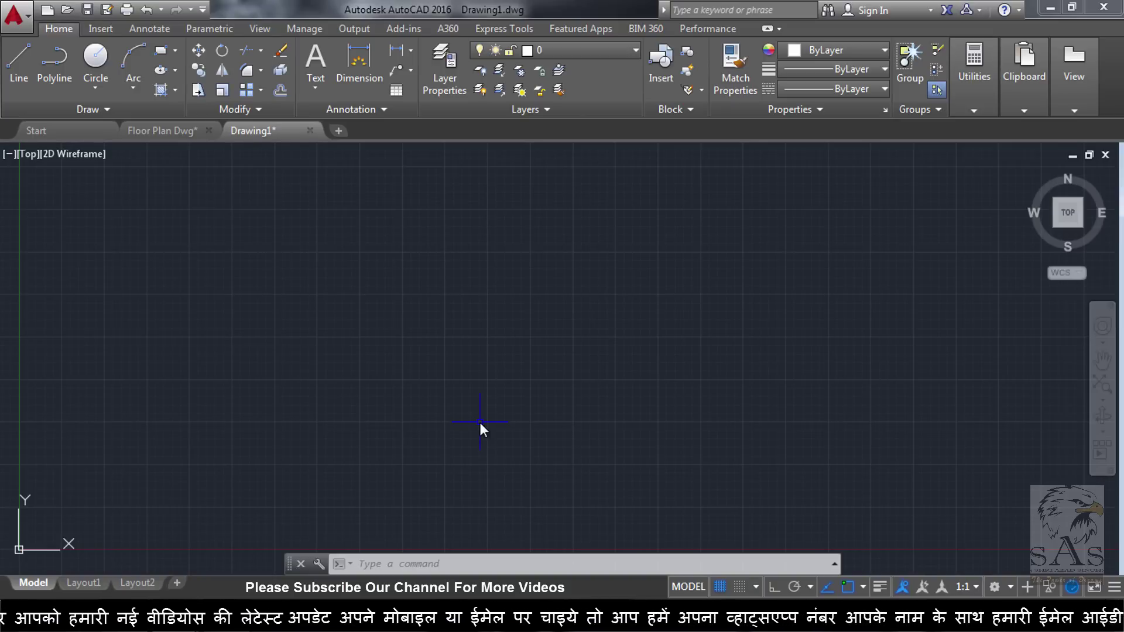
Give the Standard dimension style Architectural unit format with 0'-0" precision.
text(D)
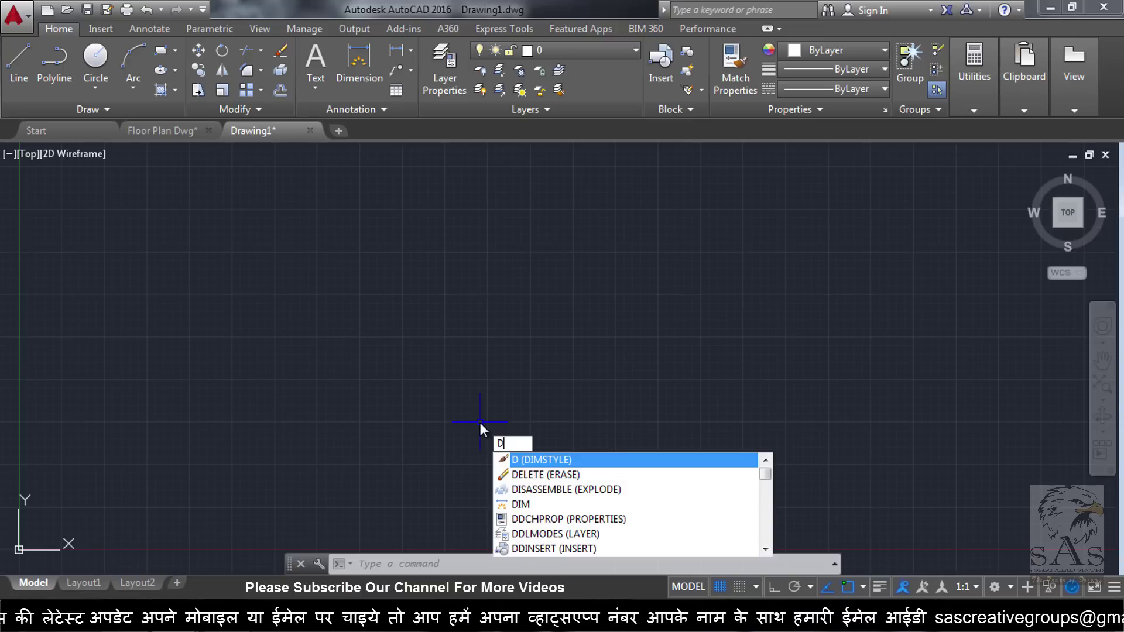
key(Return)
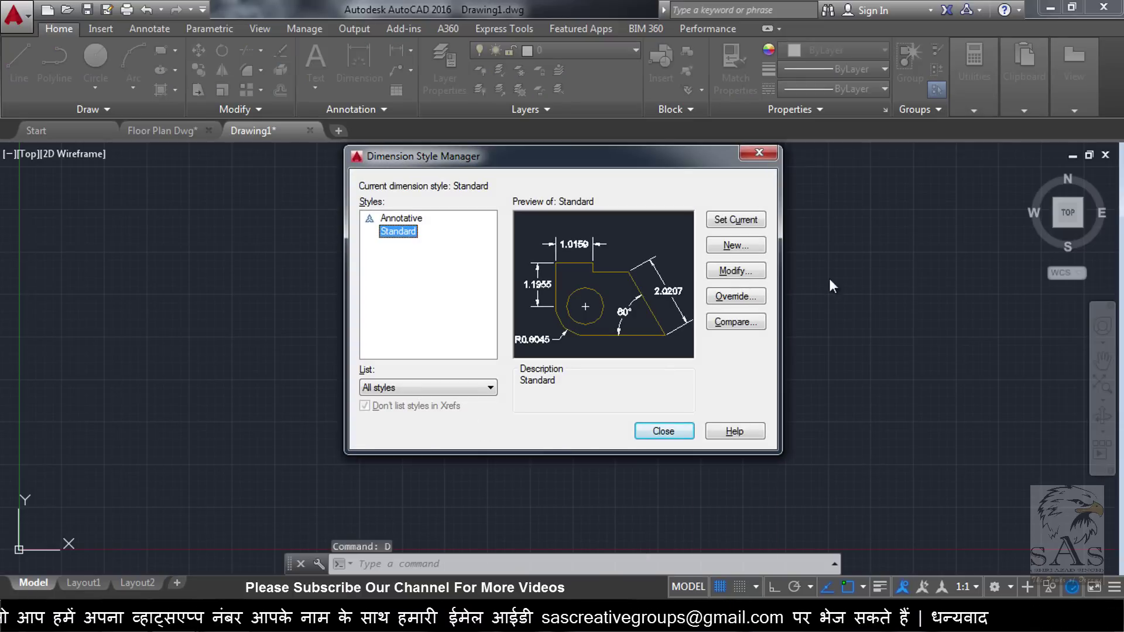
click(747, 277)
click(546, 125)
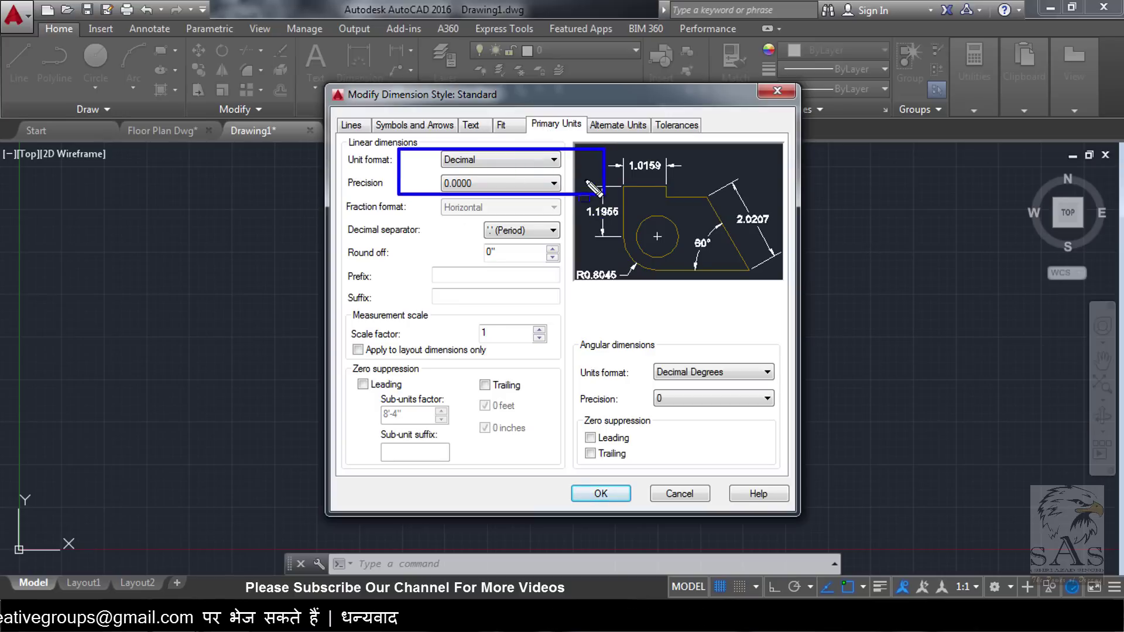
click(528, 161)
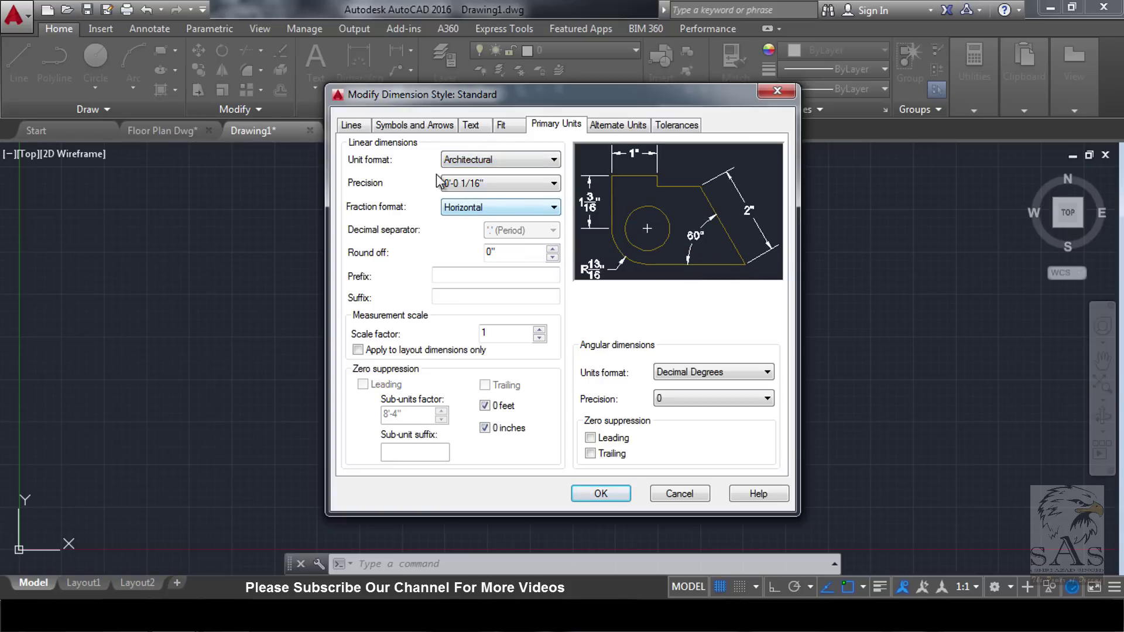
click(527, 186)
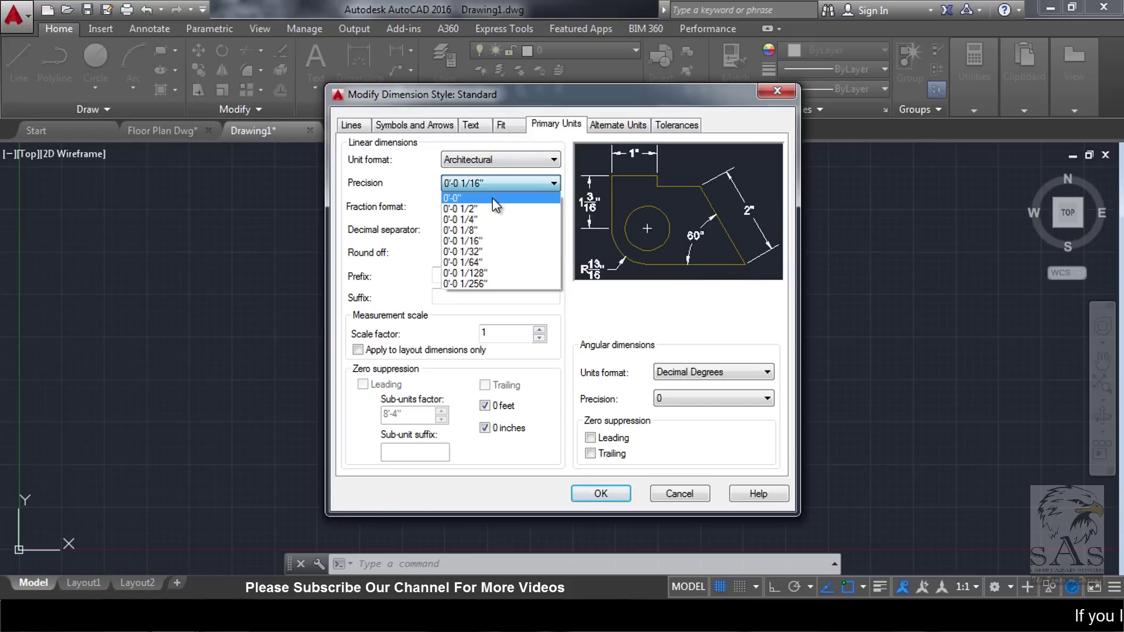
click(462, 199)
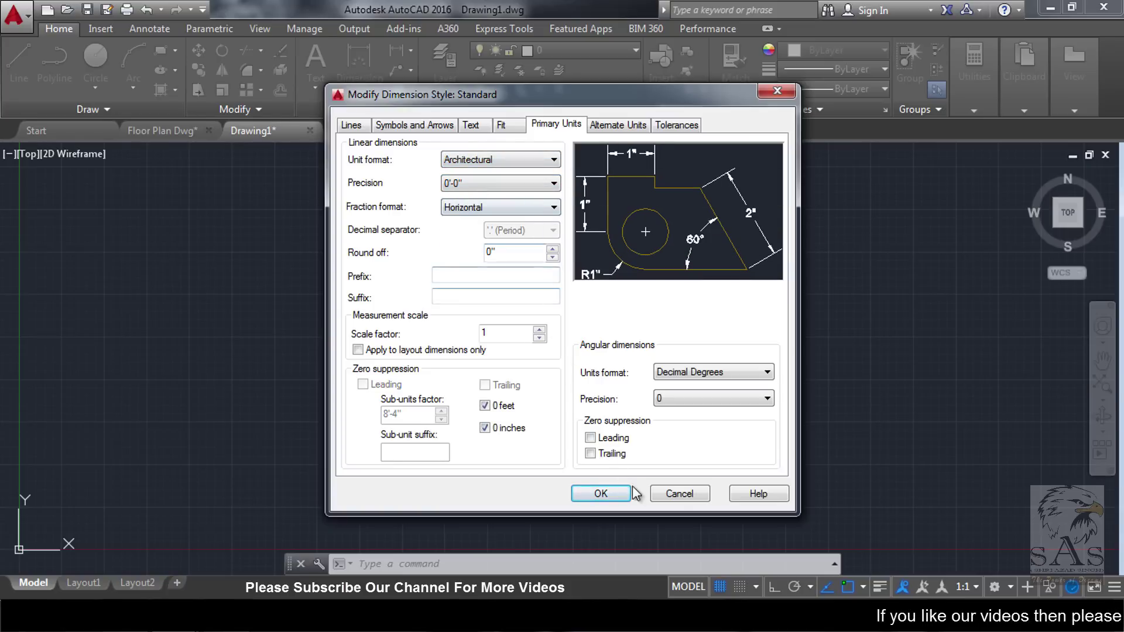
click(596, 499)
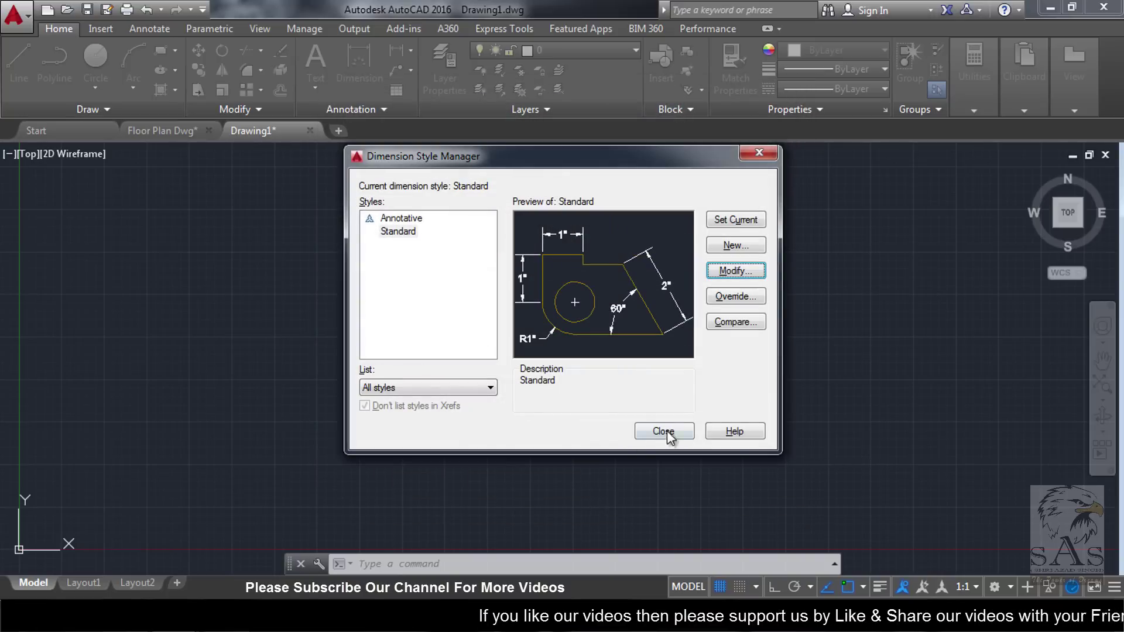
click(675, 432)
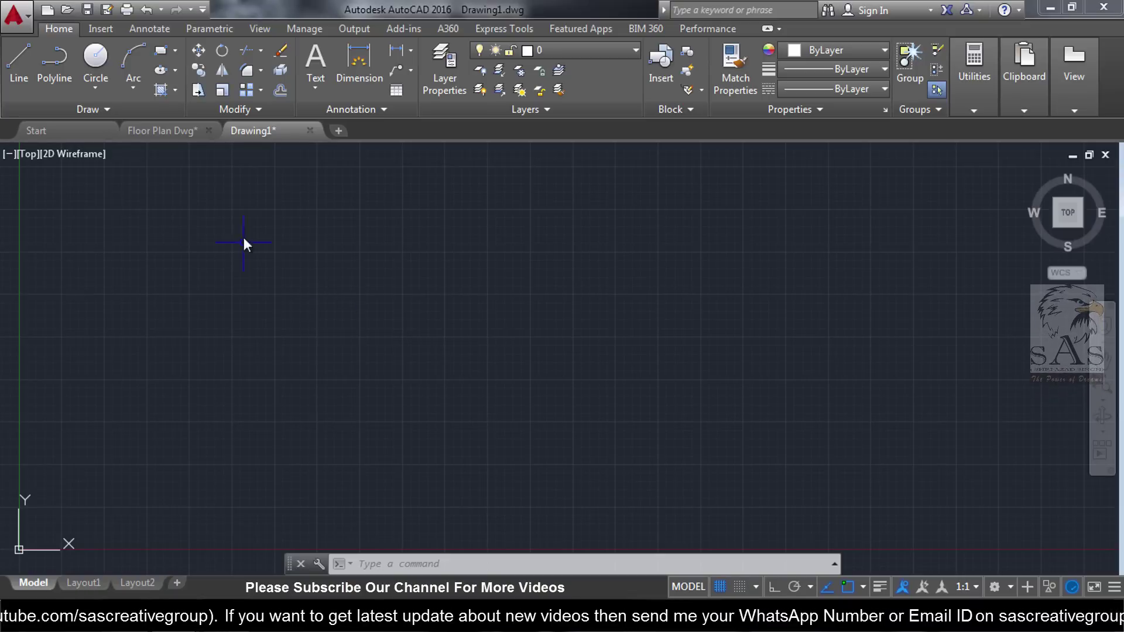
click(170, 132)
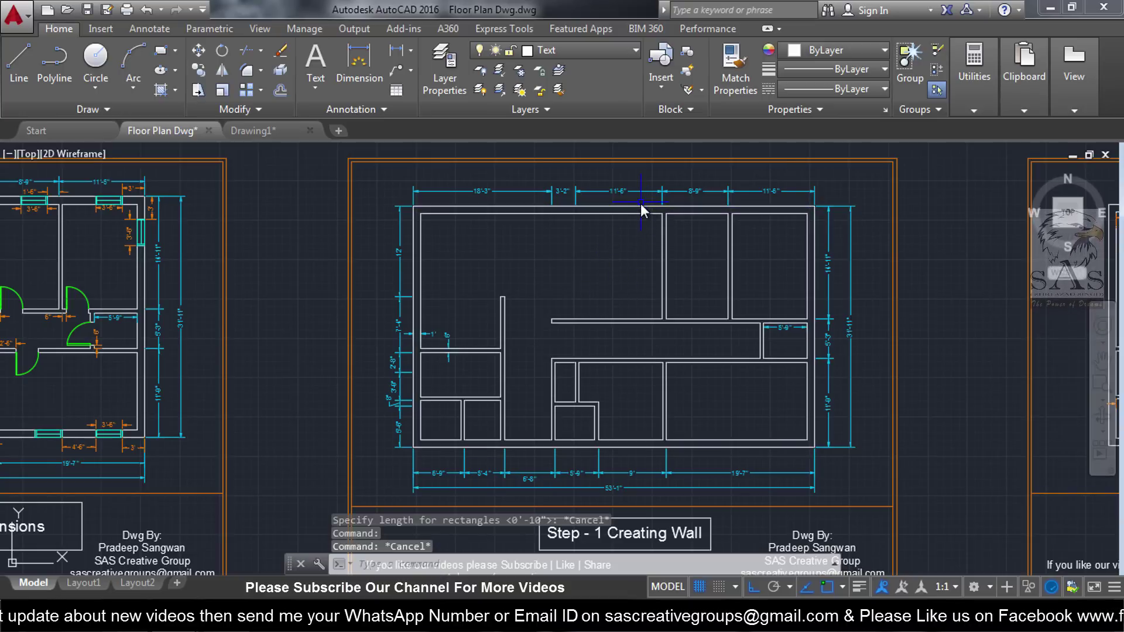
click(636, 207)
scroll(630, 448, up, 2)
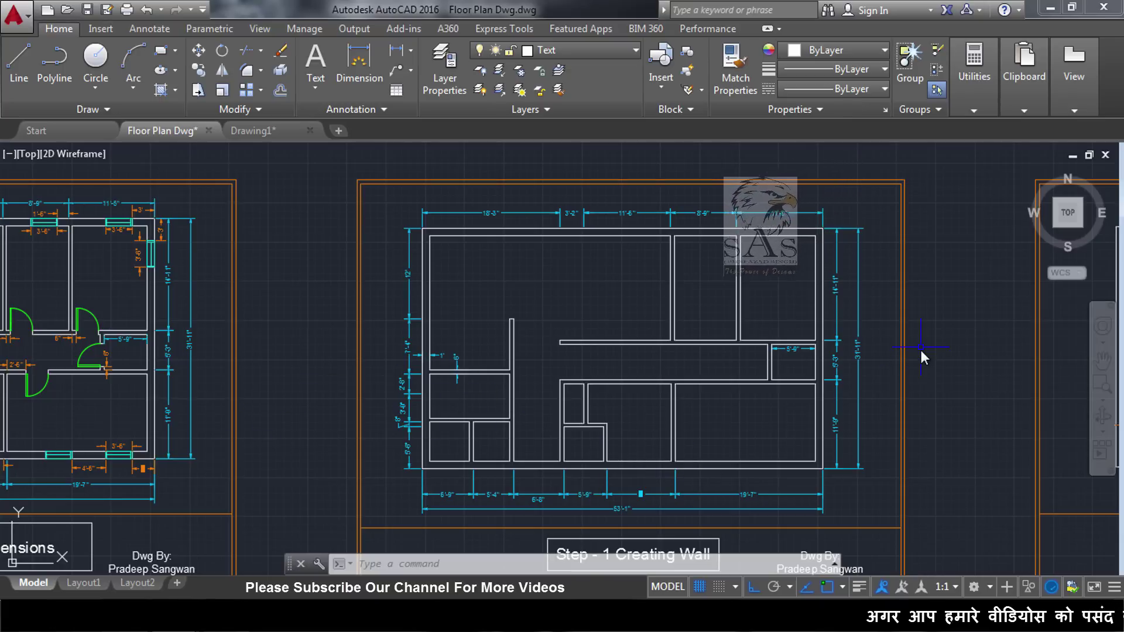
click(265, 130)
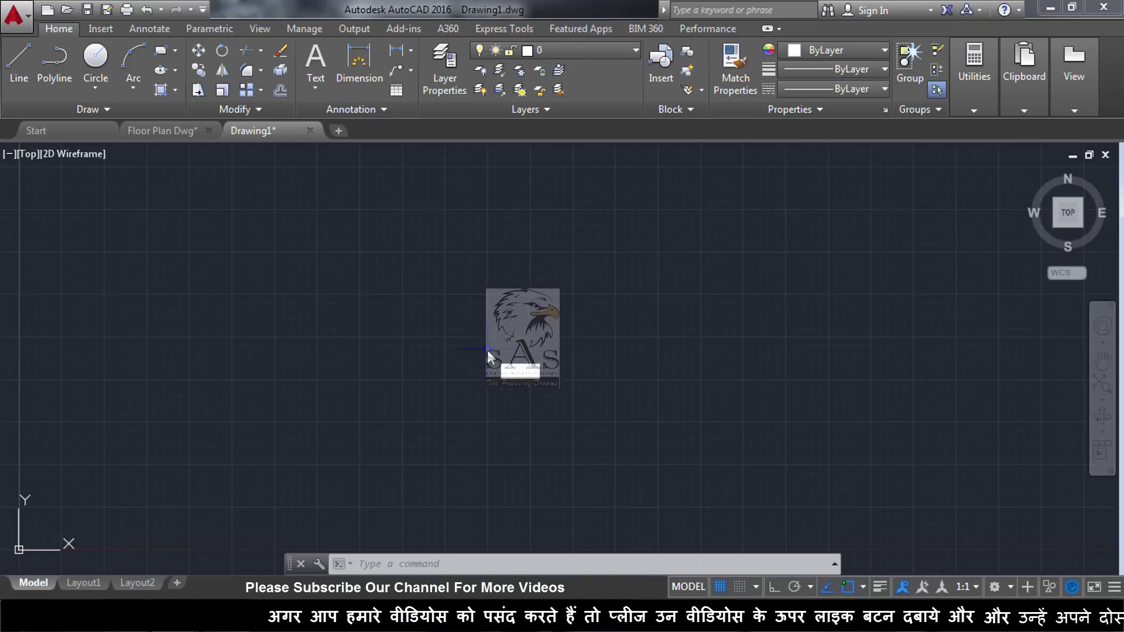
Set drawing limits from 0,0 to 110',40', then zoom to them.
text(LIMITS)
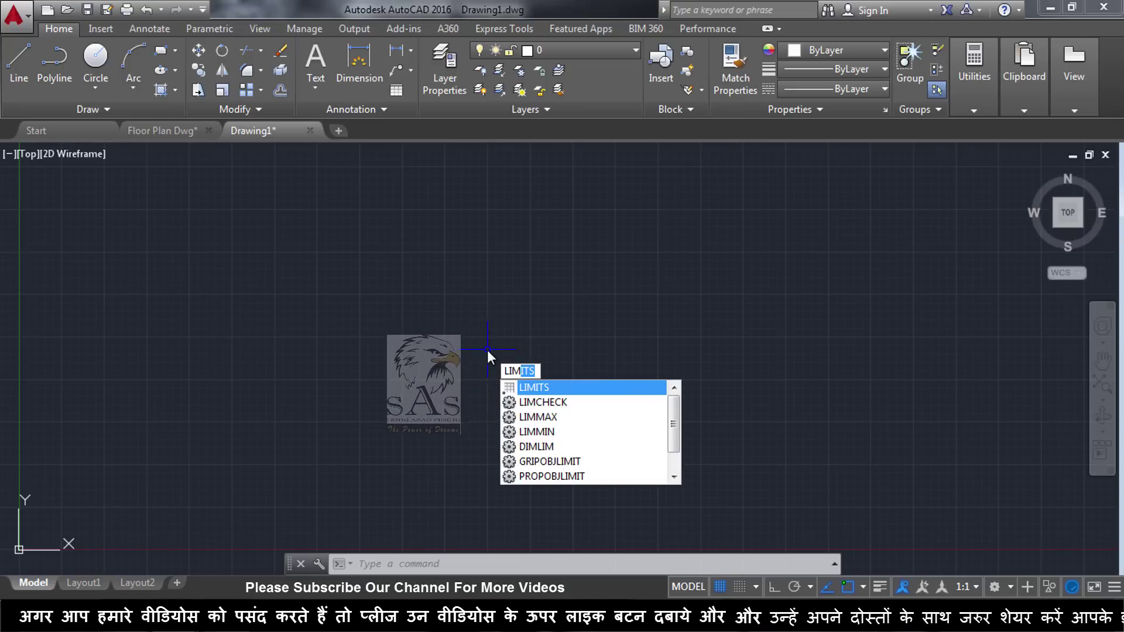
key(Return)
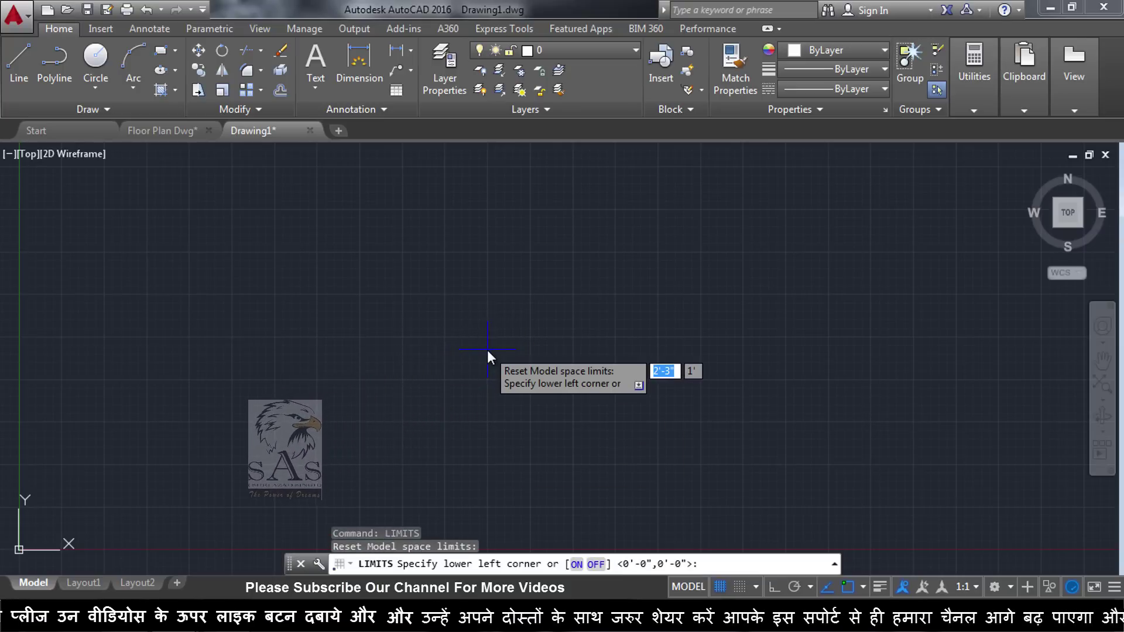
text(0)
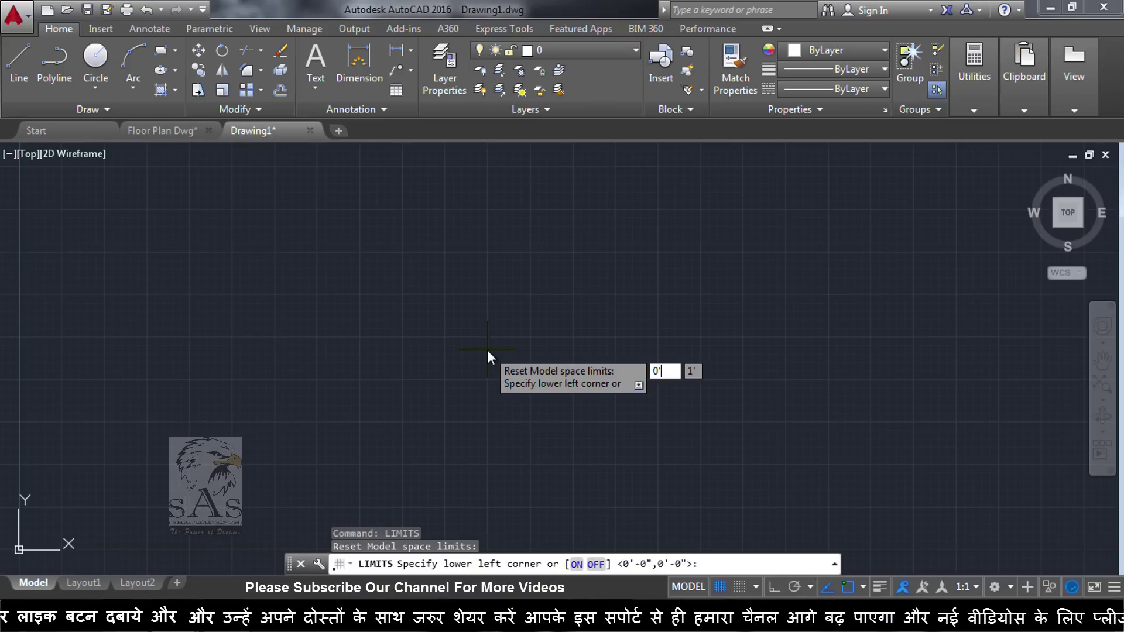
key(Tab)
text(0)
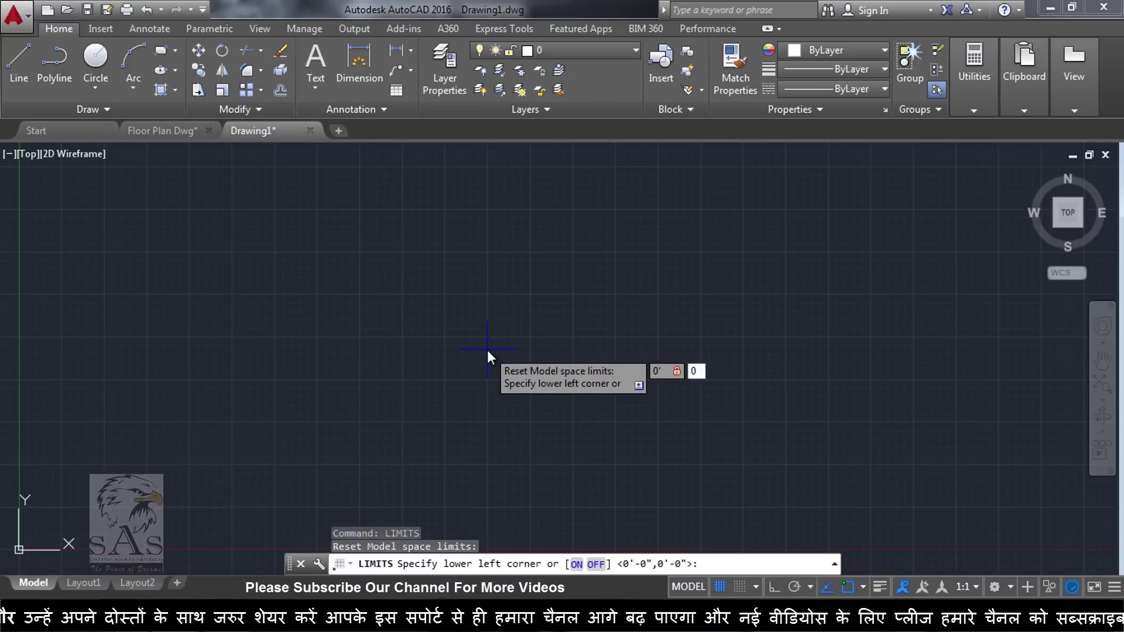
key(Return)
text(110')
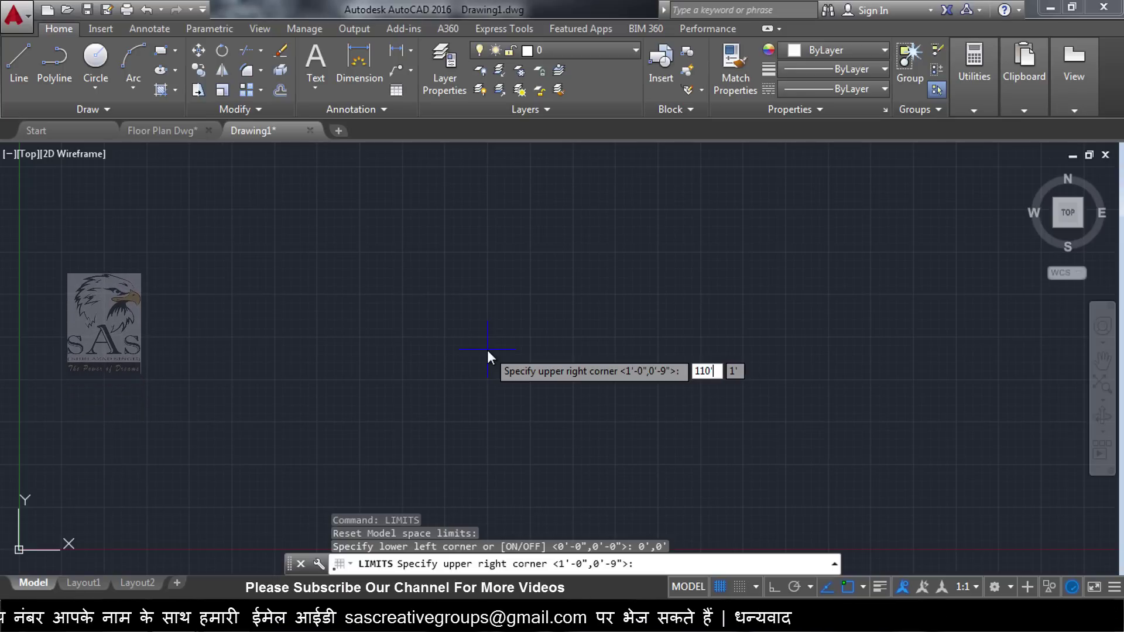
key(Tab)
text(40)
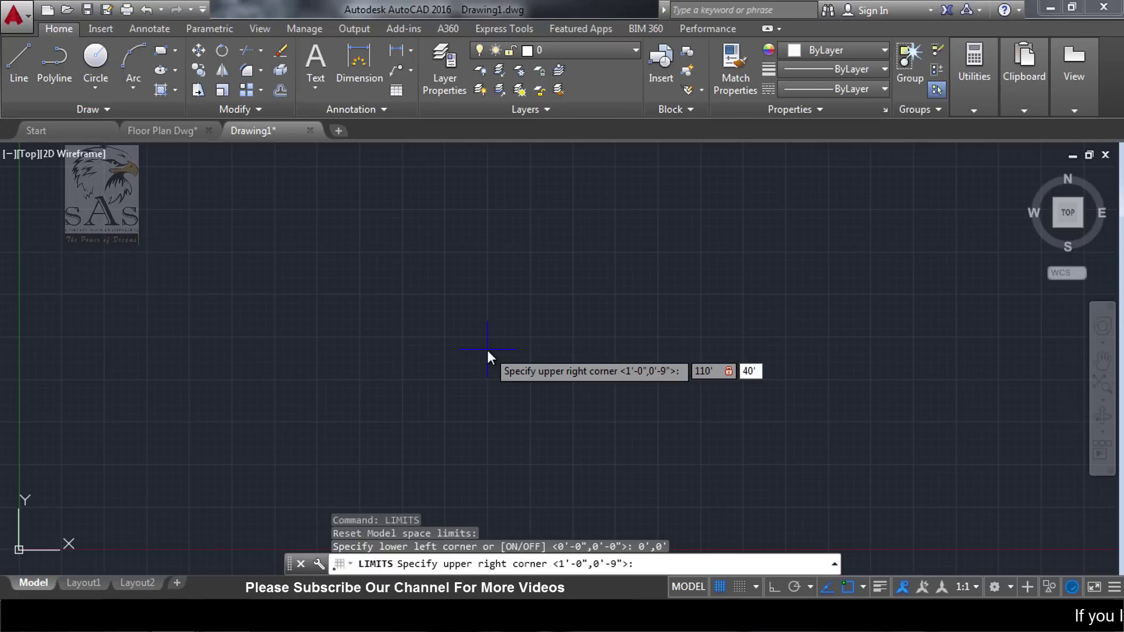
key(Return)
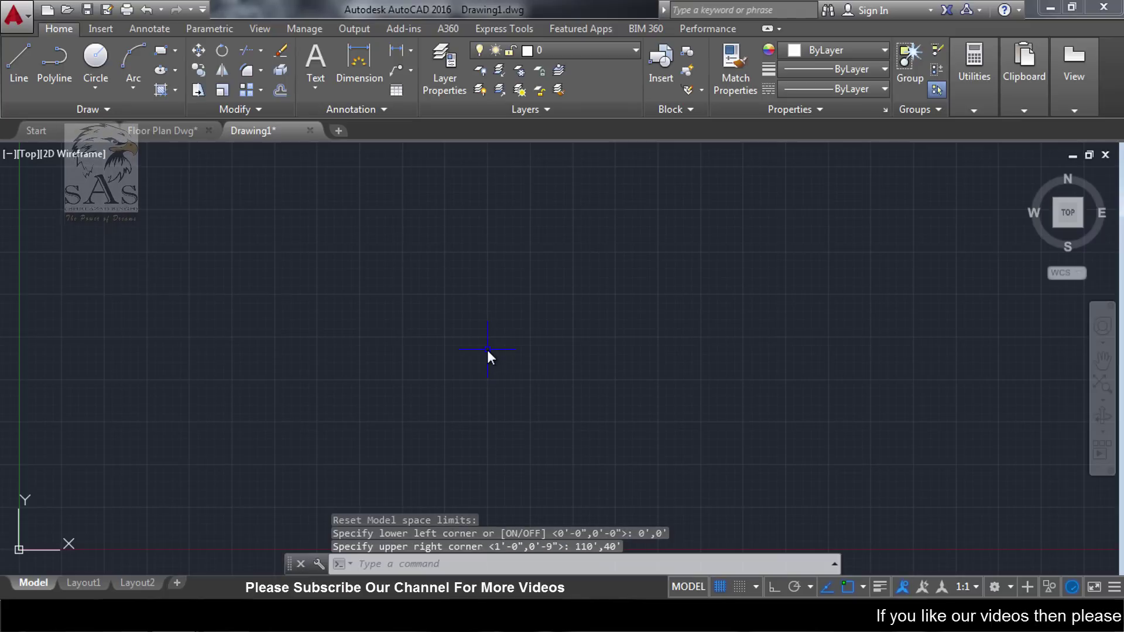
text(z)
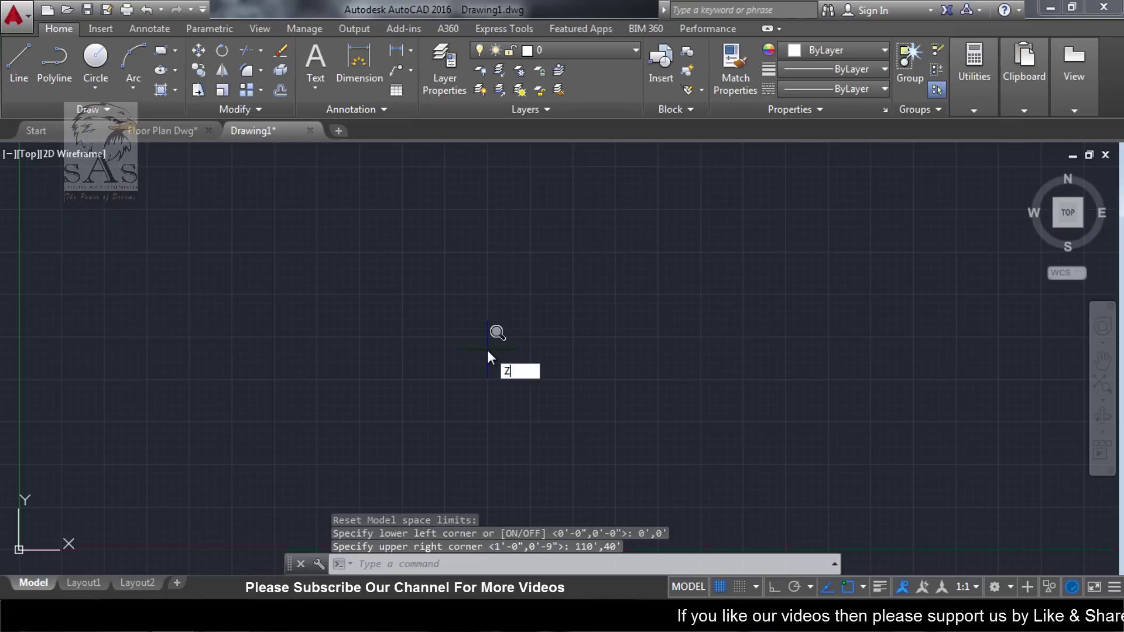
key(Return)
key(Return)
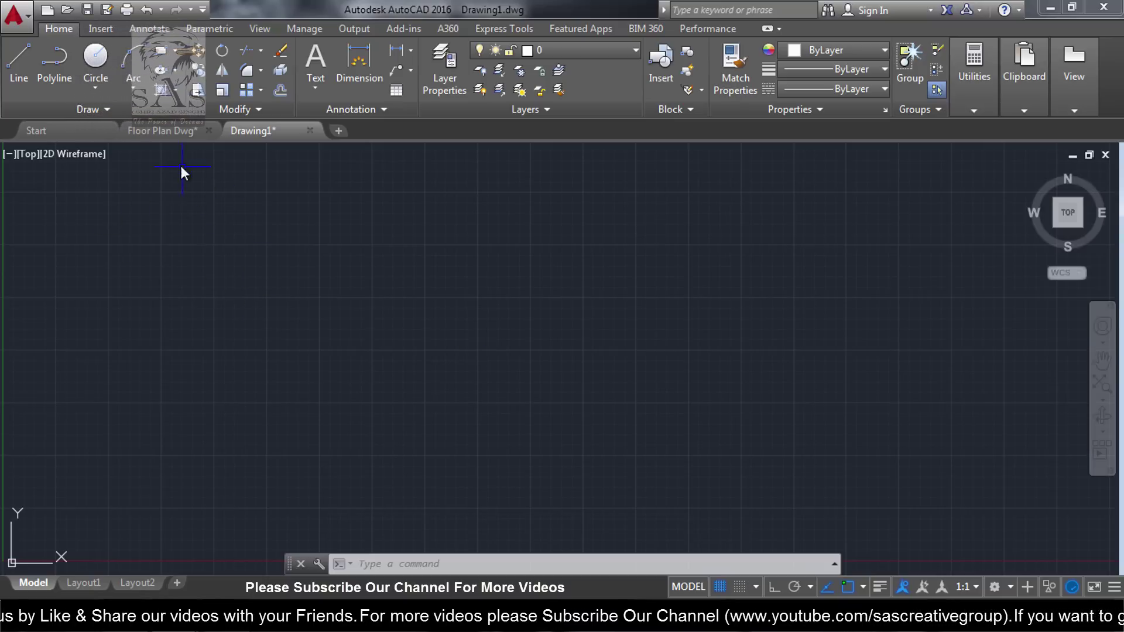
click(157, 131)
scroll(603, 374, down, 4)
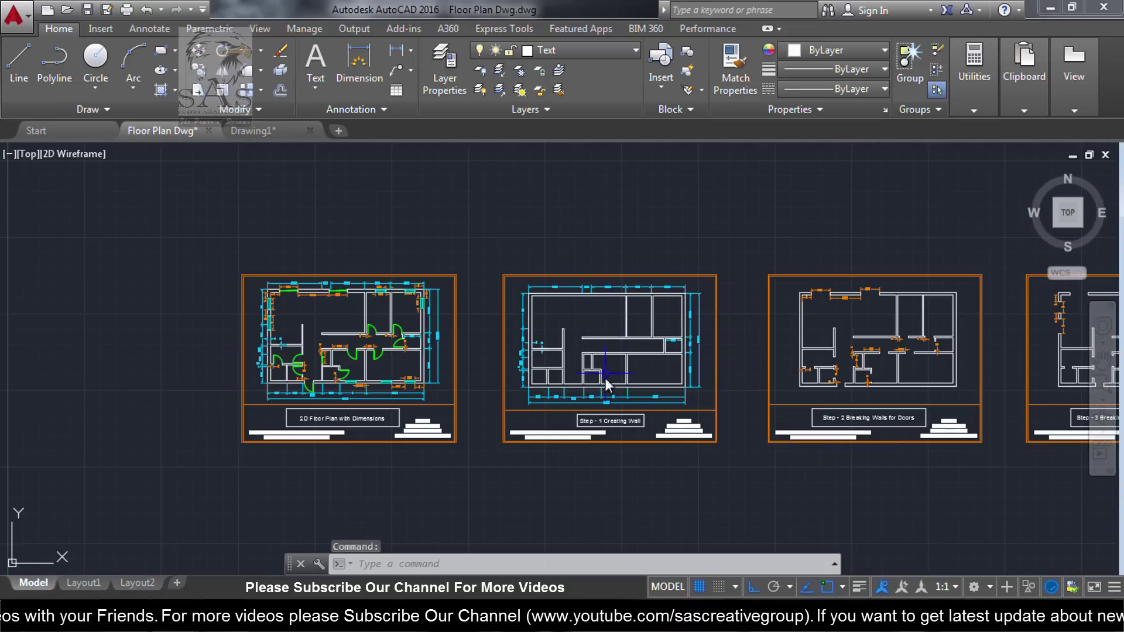
scroll(605, 380, up, 5)
scroll(647, 438, down, 3)
scroll(656, 338, up, 2)
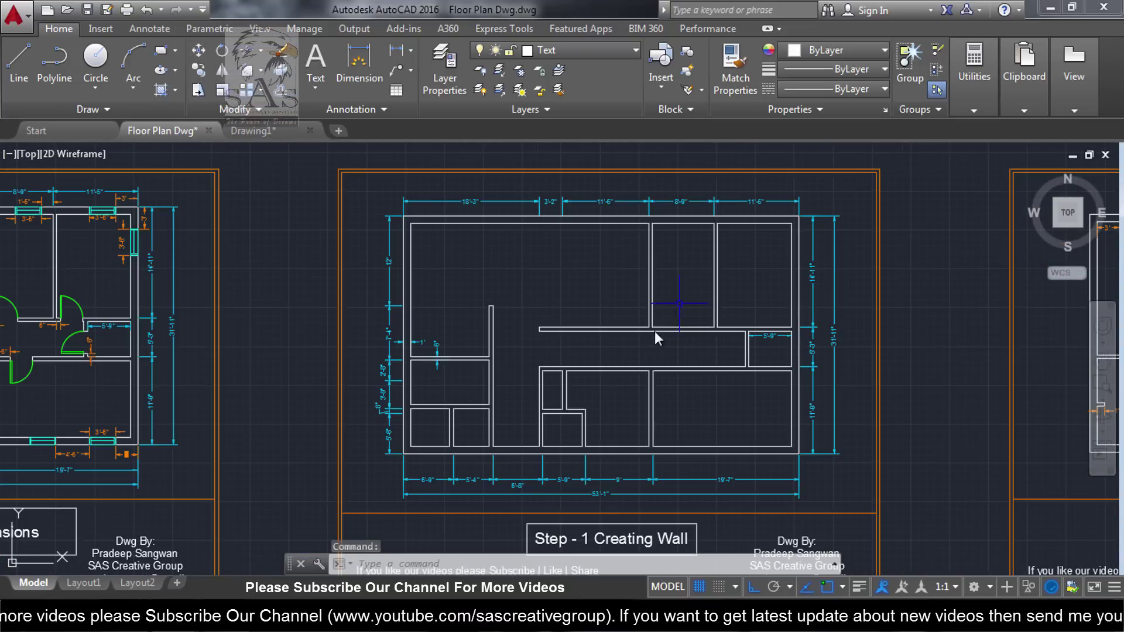
click(268, 131)
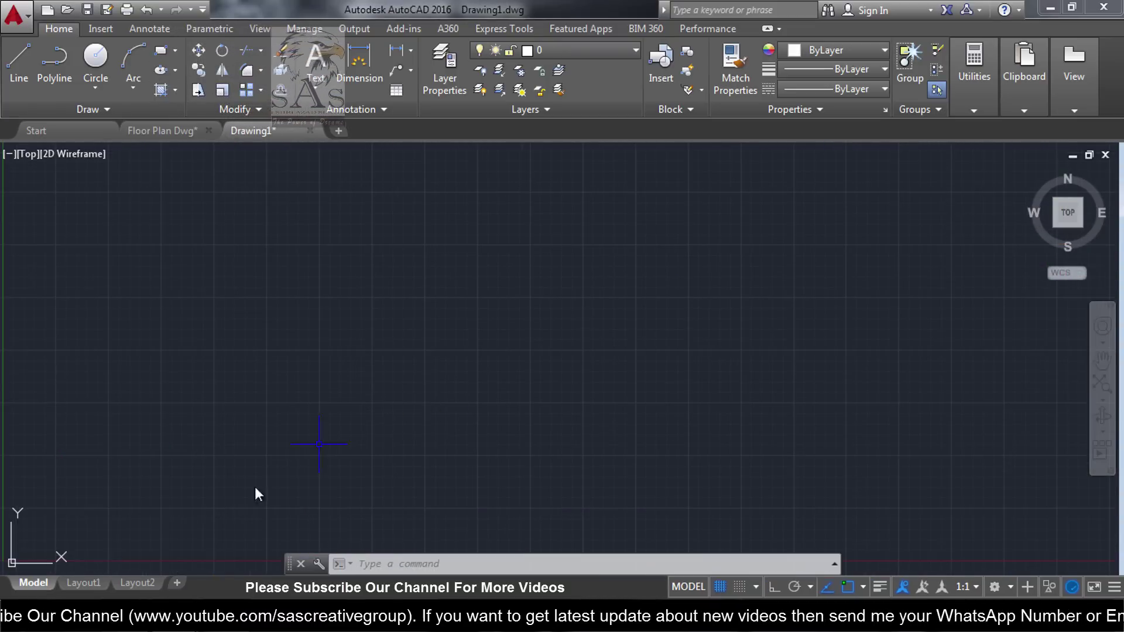
click(194, 621)
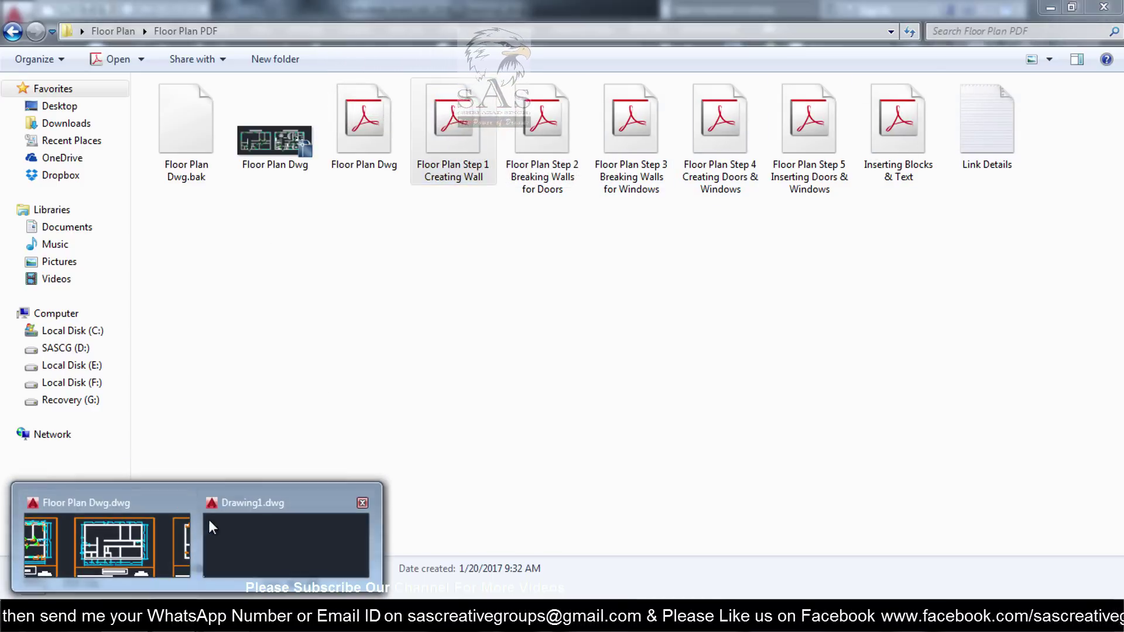
click(212, 521)
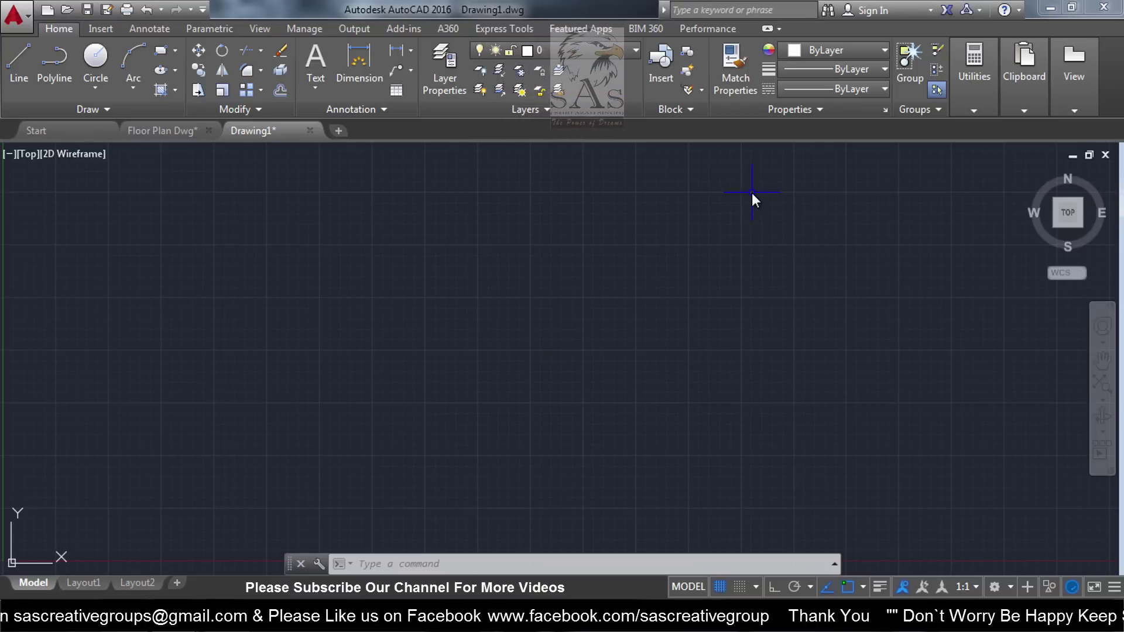
Attach the Floor Plan Step 1 Creating Wall PDF and confirm the underlay settings.
drag(72, 20, 107, 39)
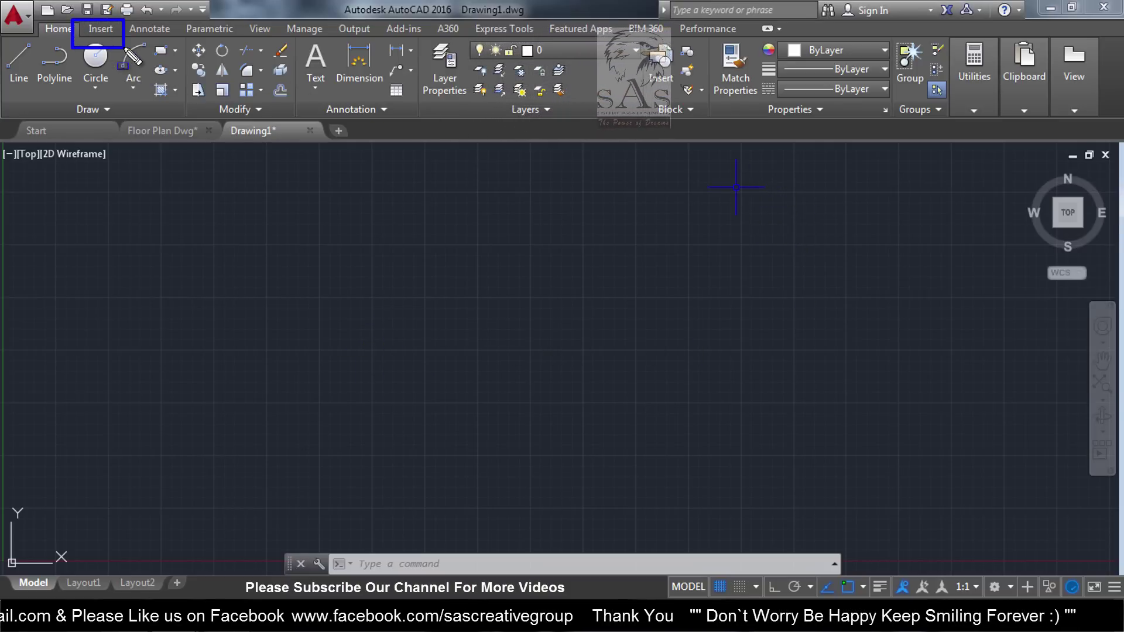
click(96, 32)
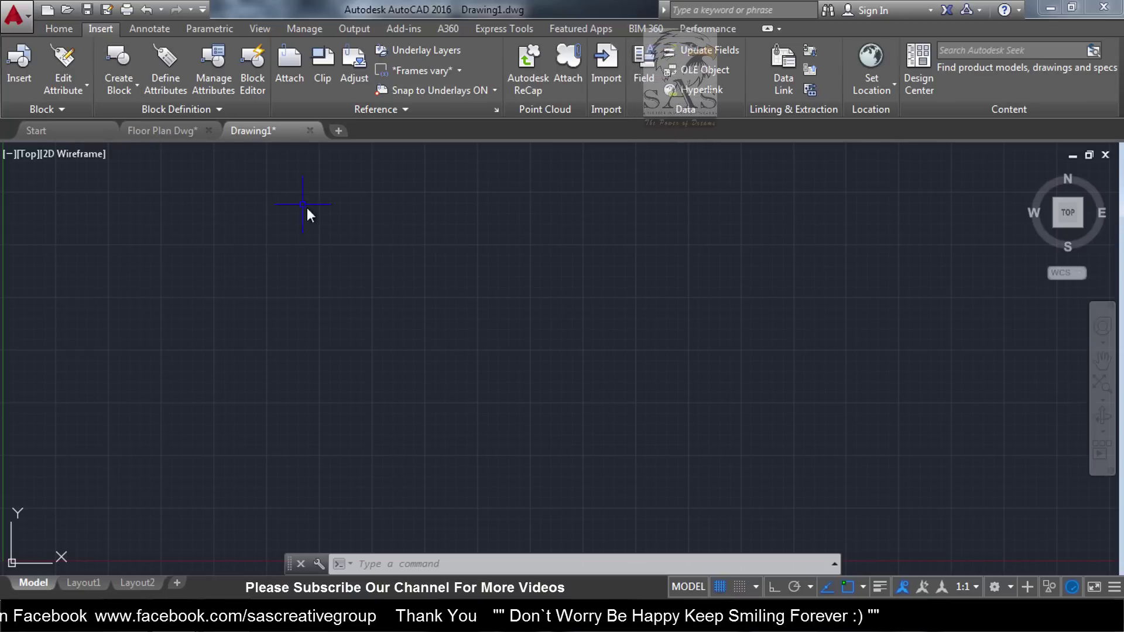
drag(255, 31, 355, 112)
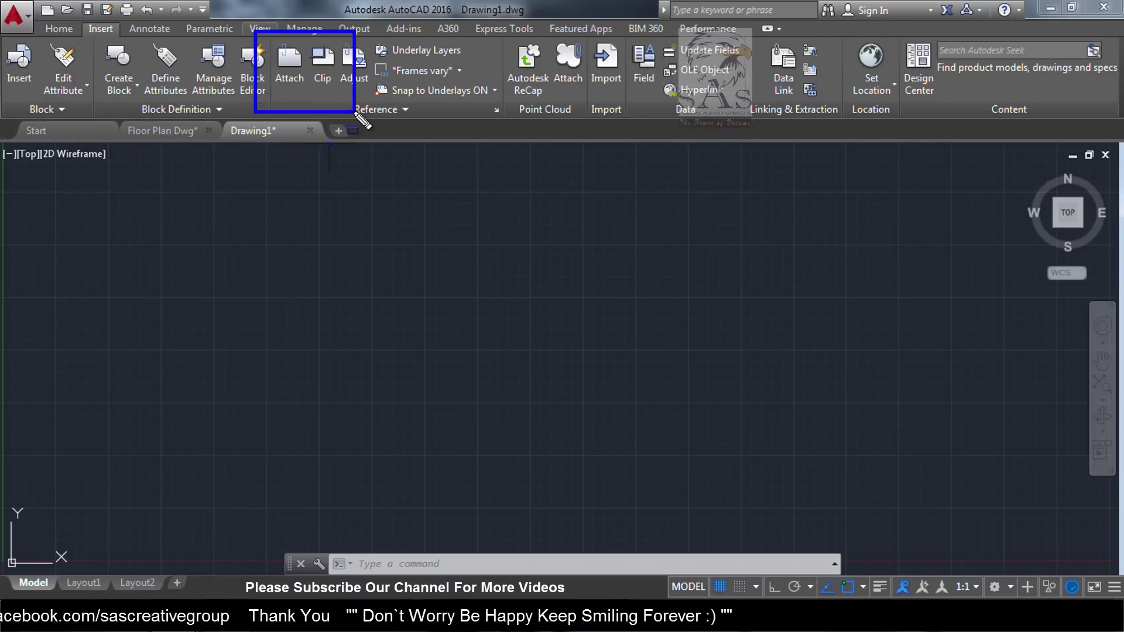
click(276, 65)
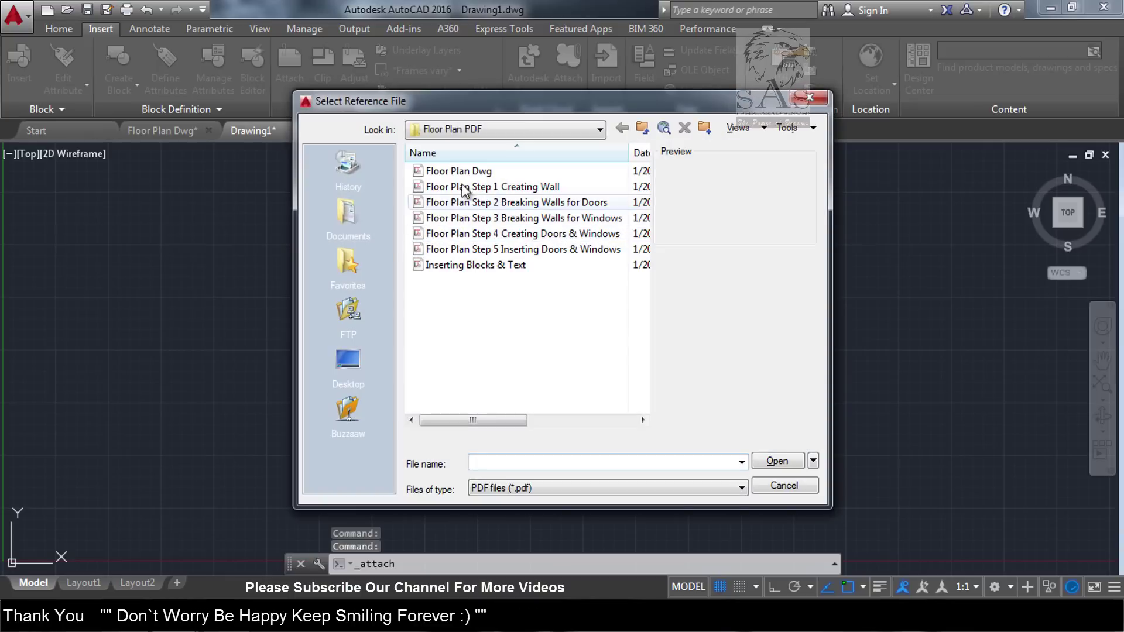
click(481, 188)
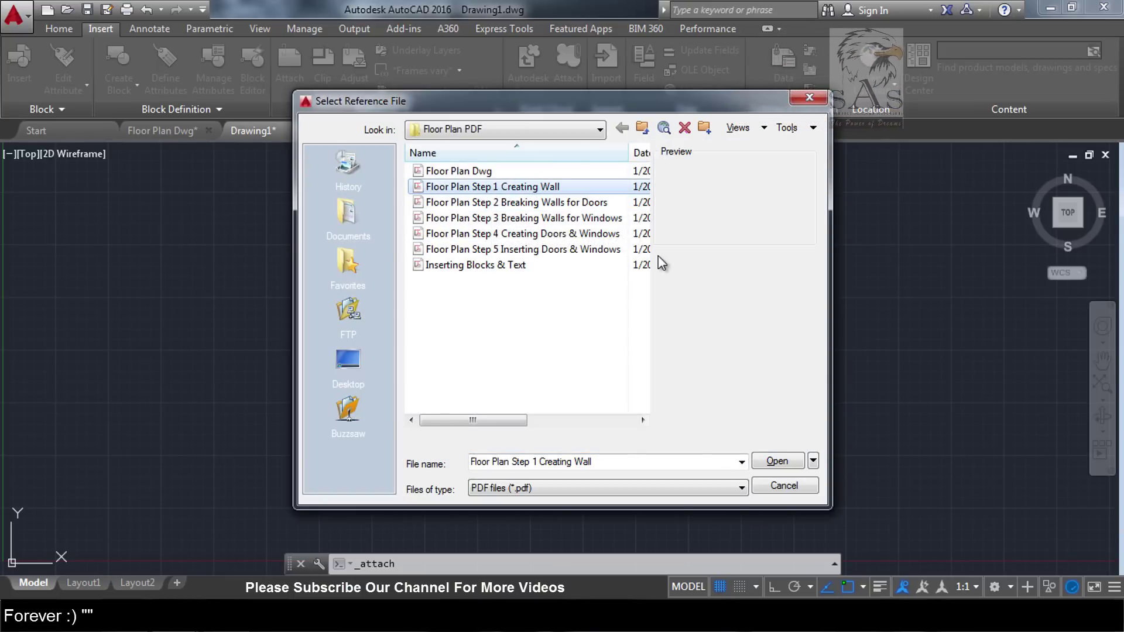
click(784, 461)
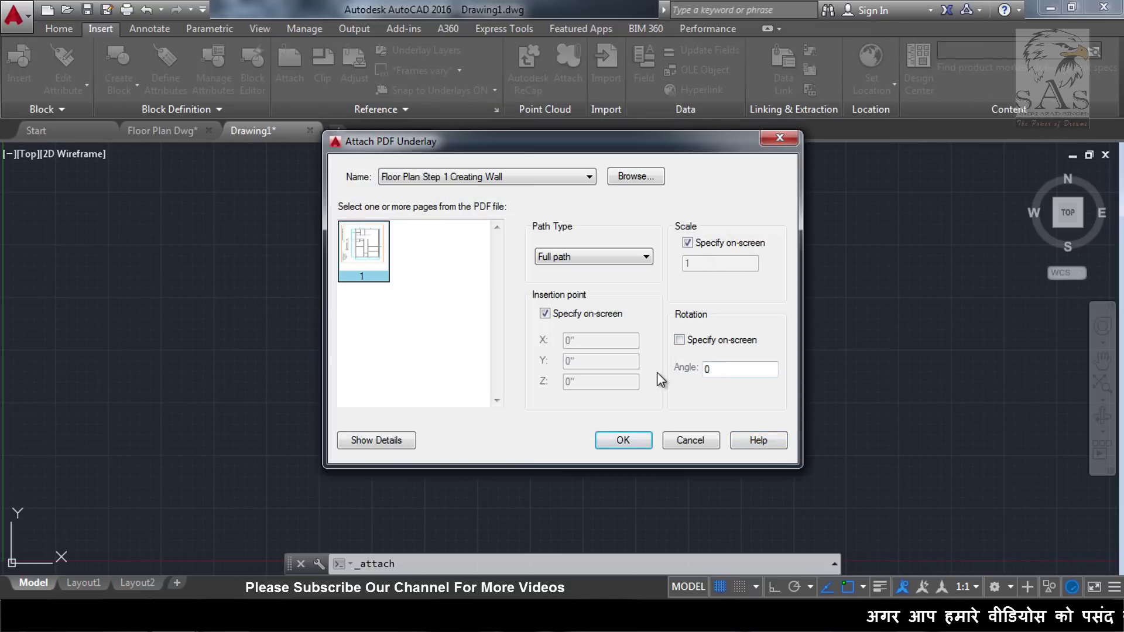
click(619, 447)
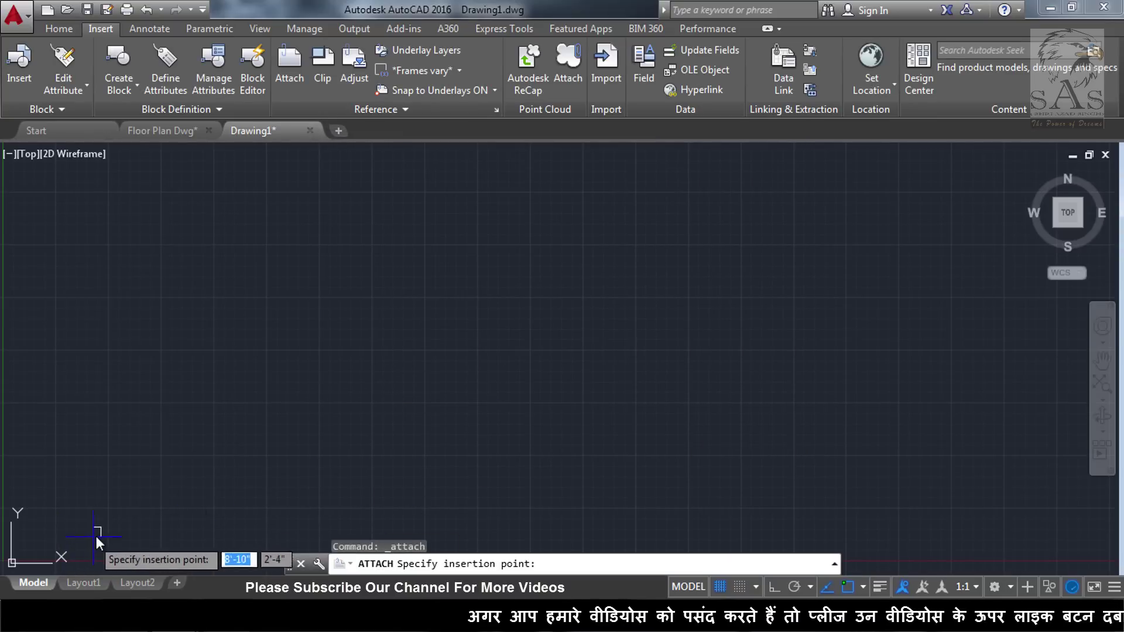
Place the underlay near the origin at scale 1, then select and deselect it.
click(64, 539)
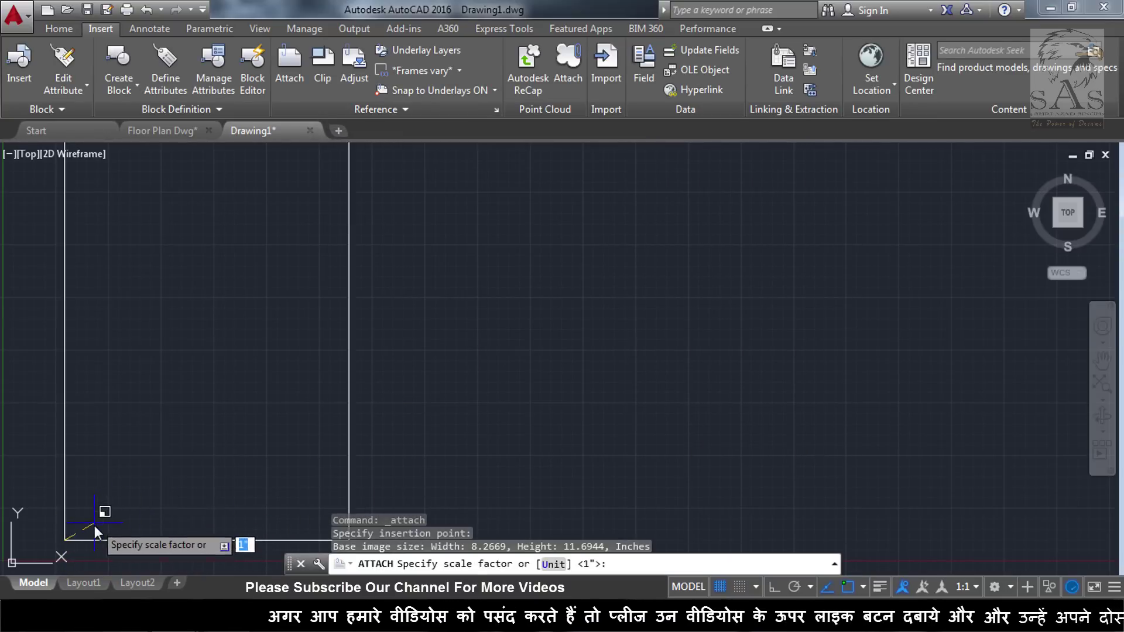
click(92, 525)
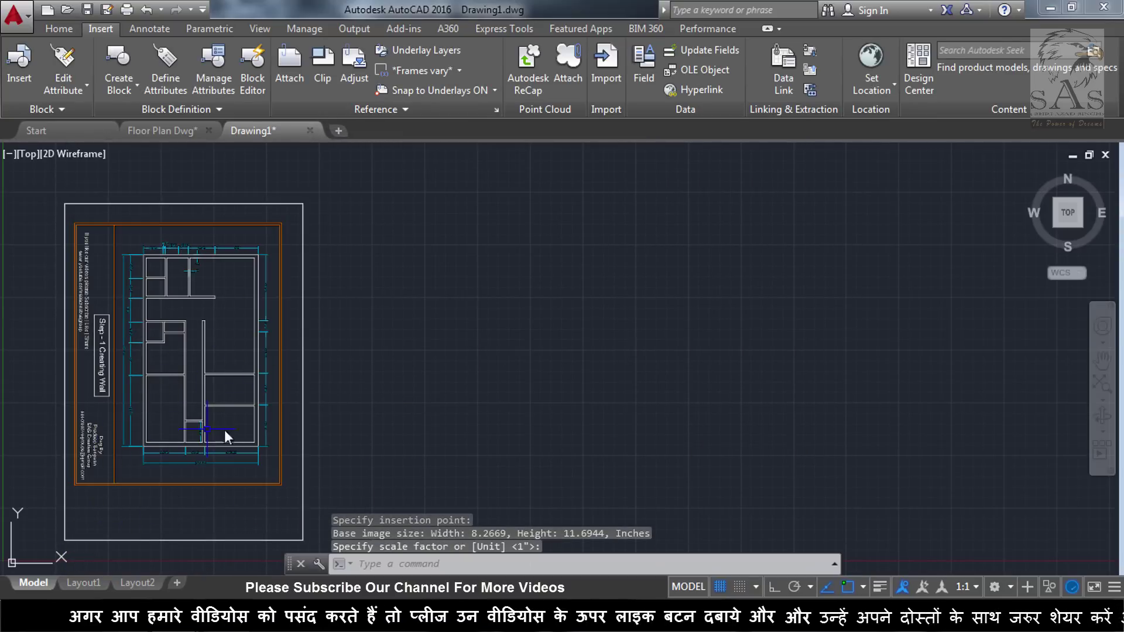
click(325, 364)
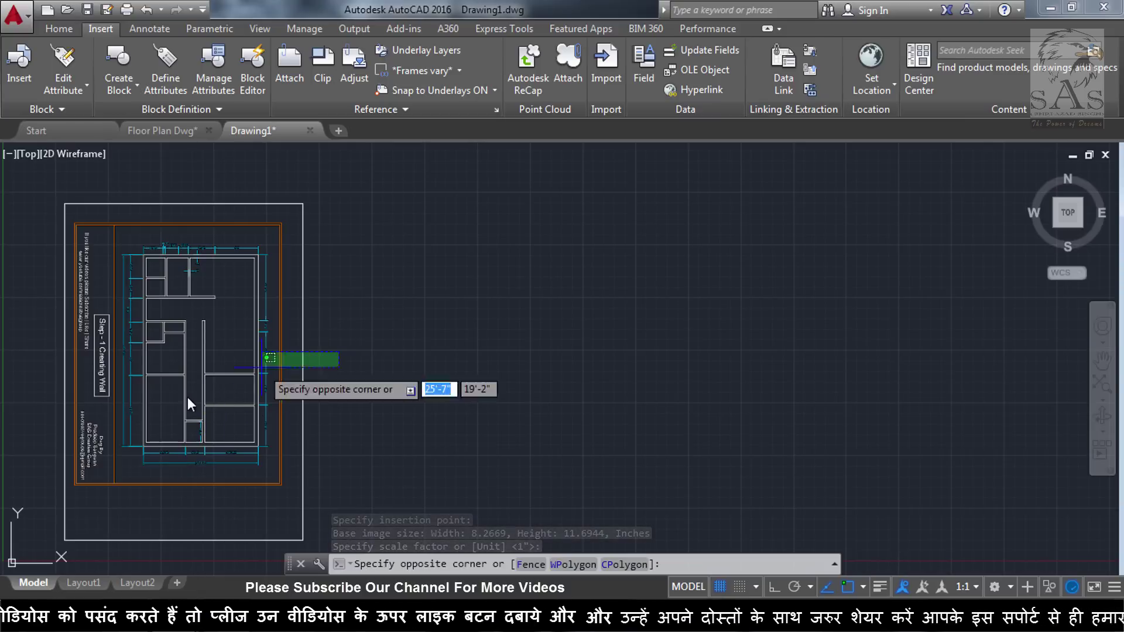
click(193, 395)
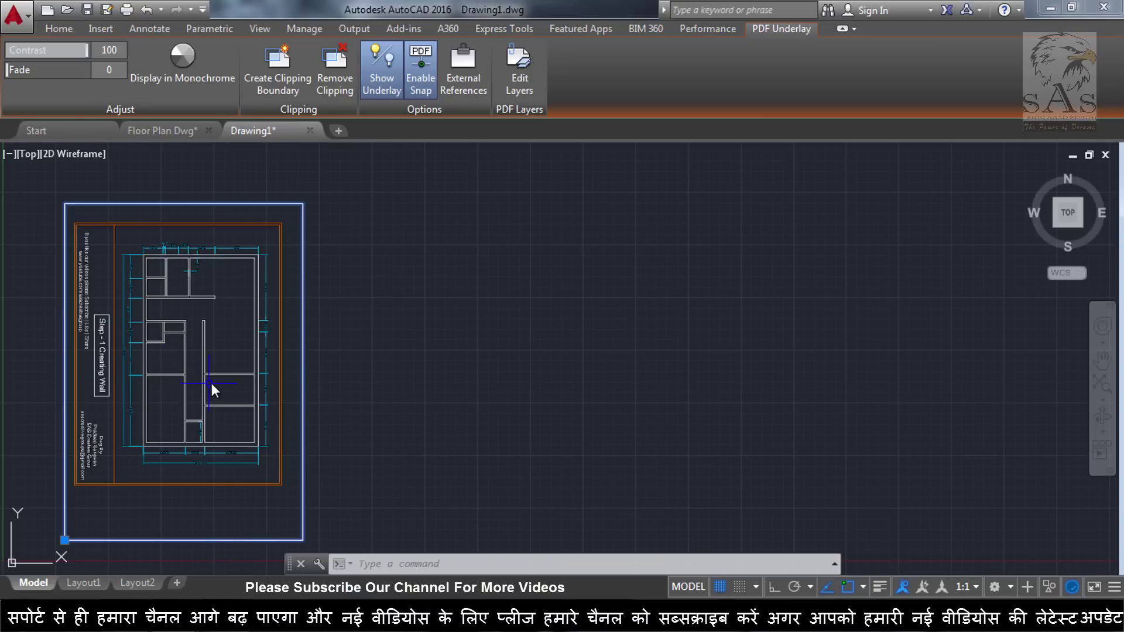
click(325, 296)
key(Escape)
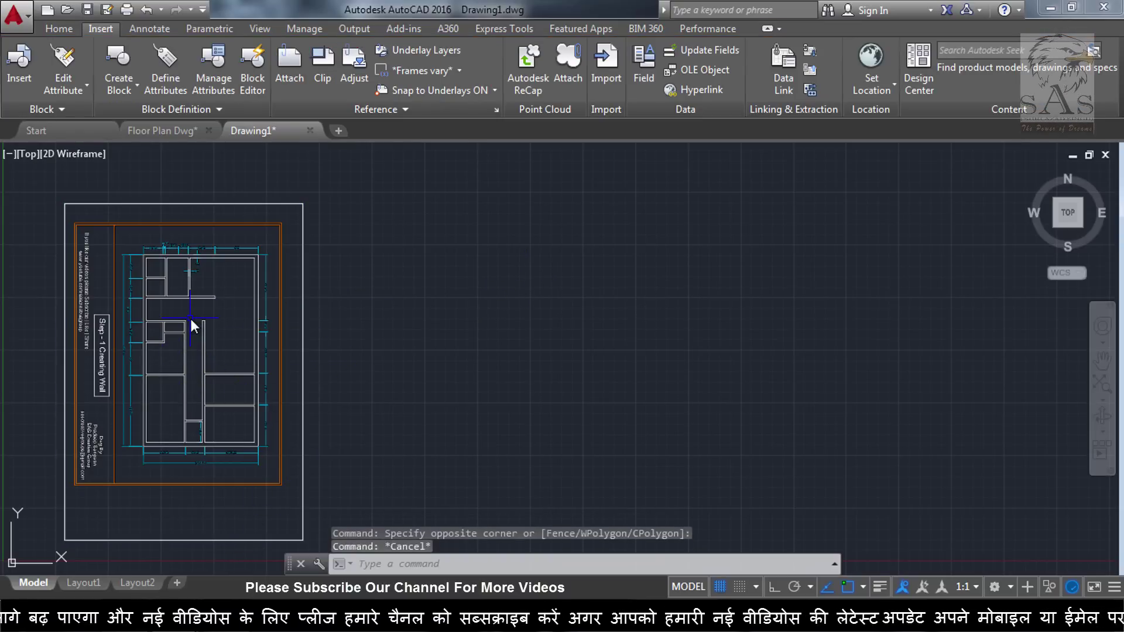
Rotate the PDF underlay 90 degrees about its frame's lower-left corner.
click(59, 29)
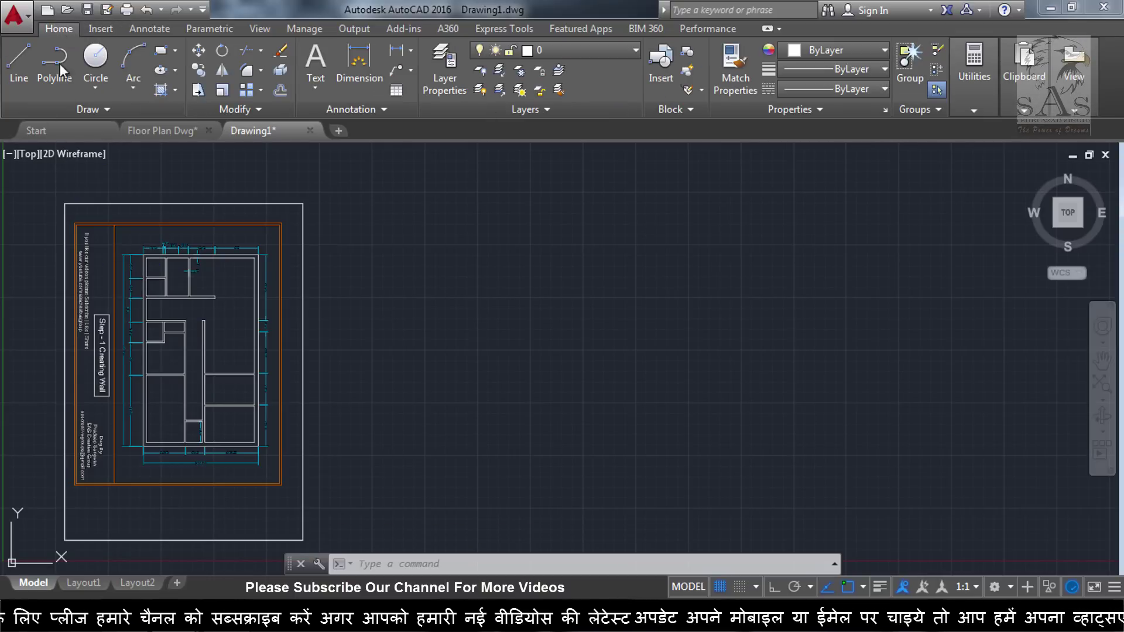
click(216, 51)
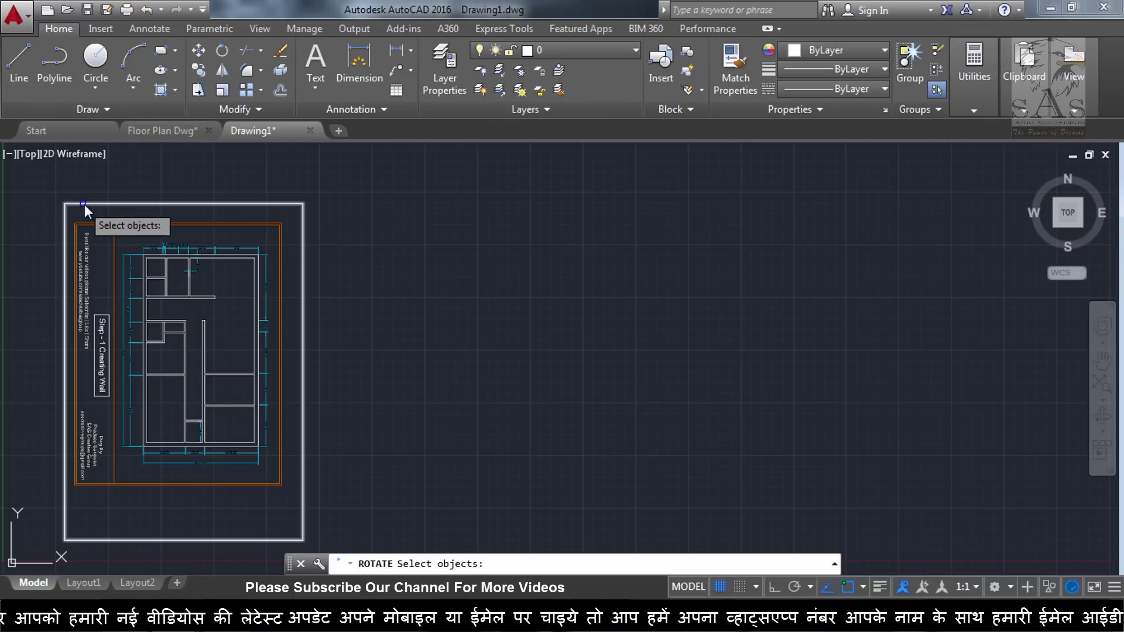
click(112, 205)
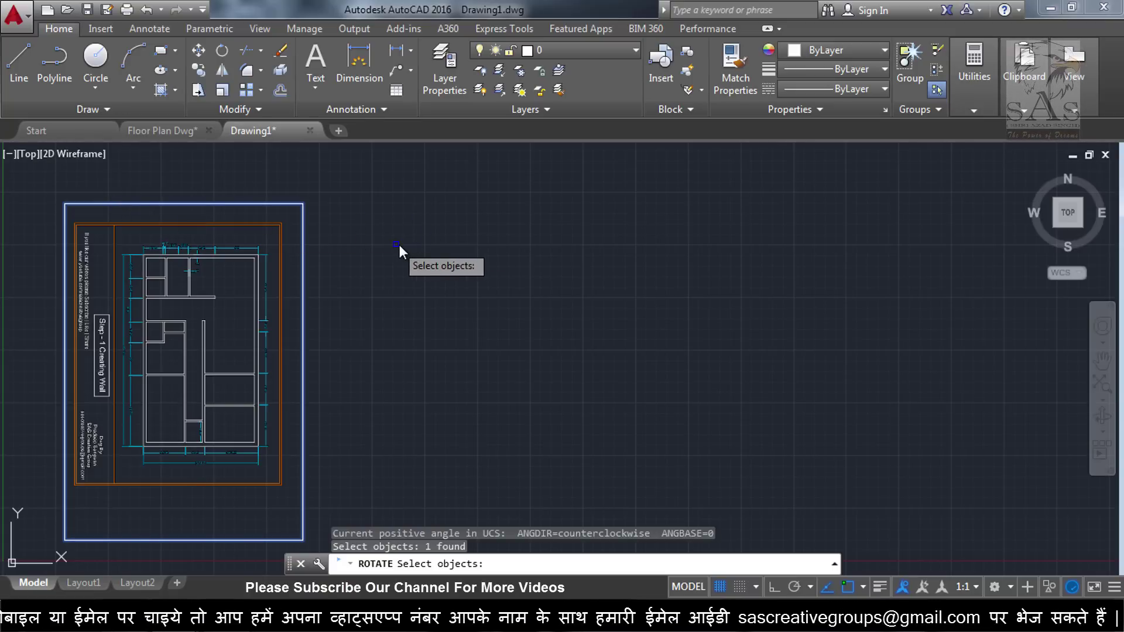
key(Return)
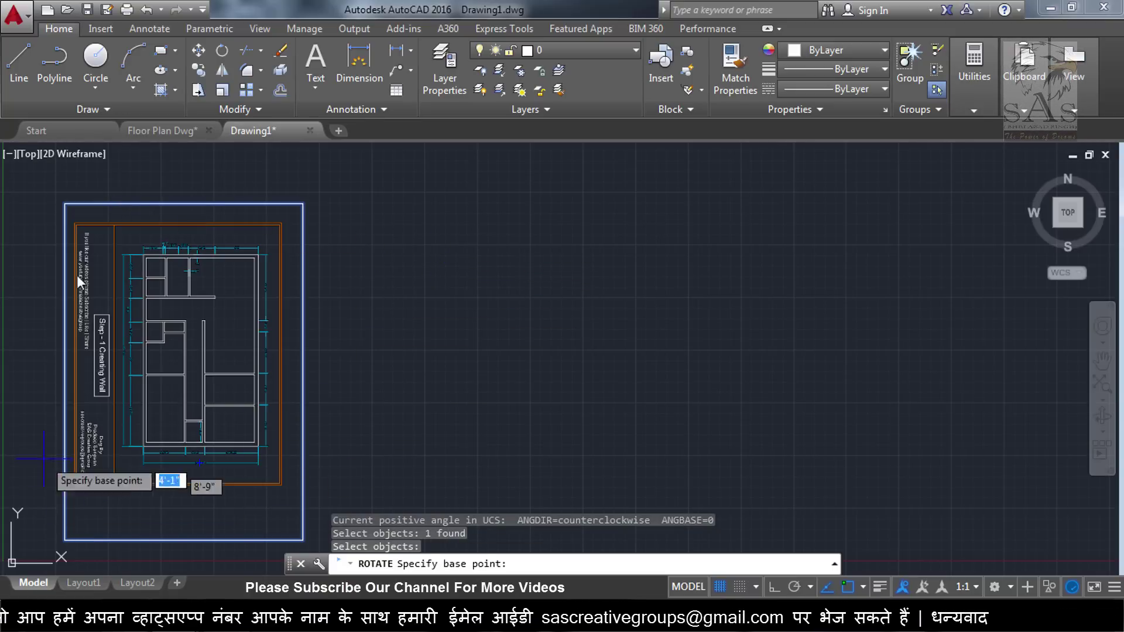
click(65, 539)
text(90)
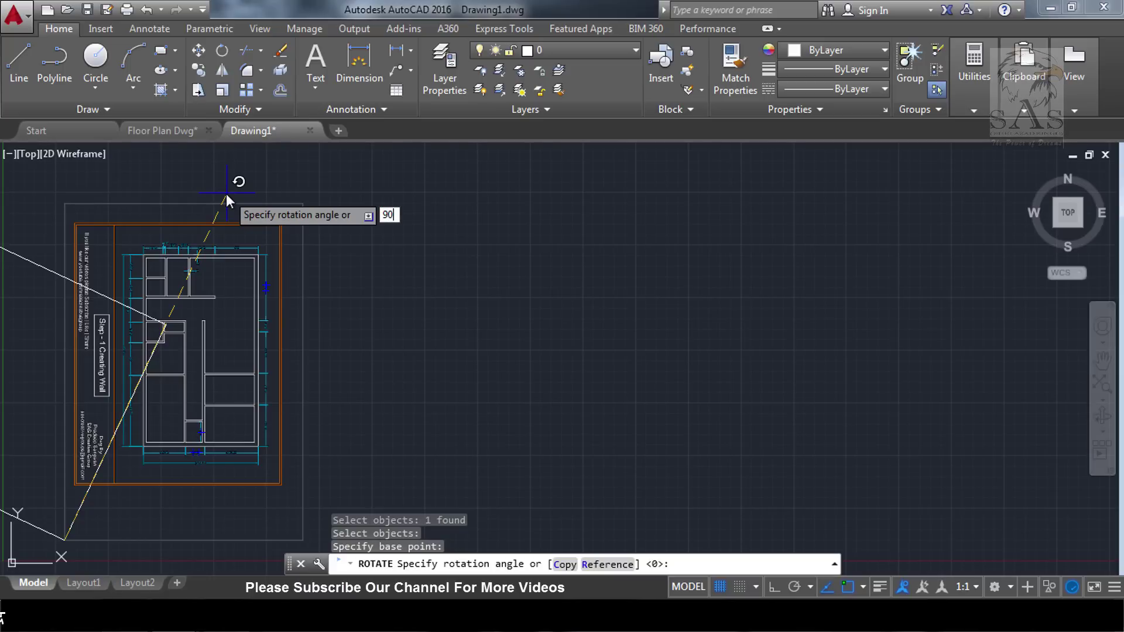
key(Return)
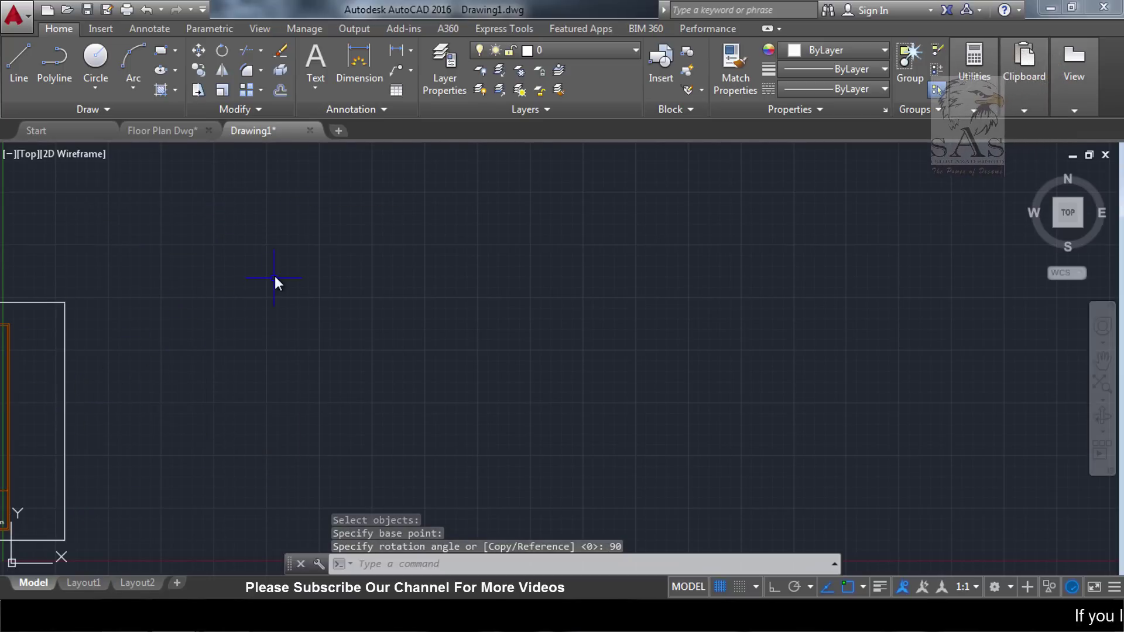
key(Escape)
Start MOVE and begin a selection window over the rectangle.
text(m)
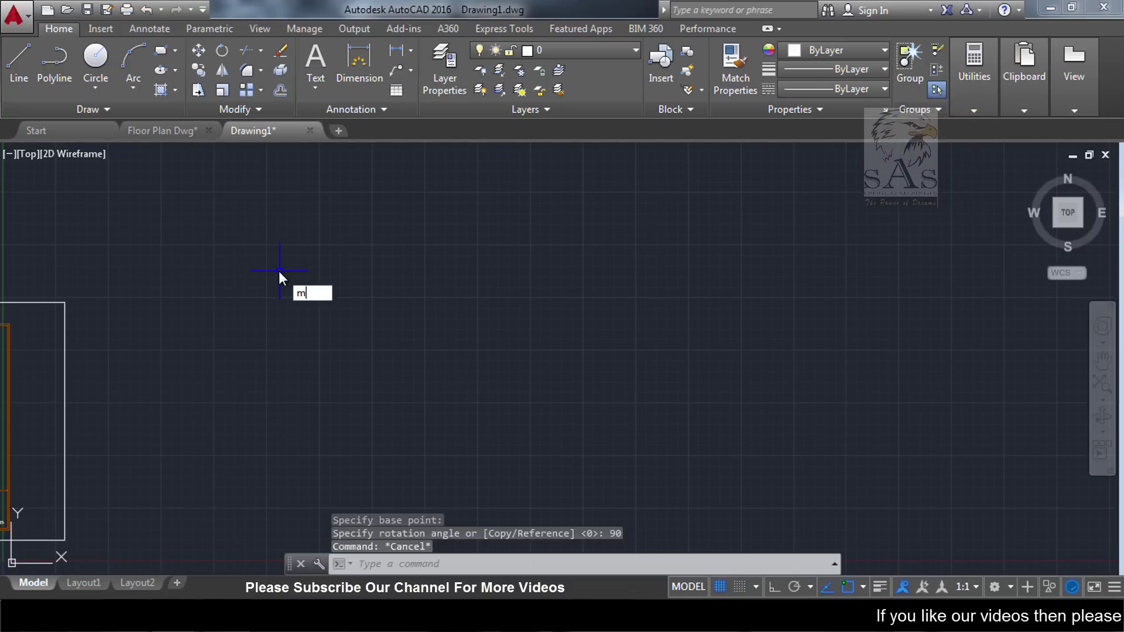
key(Return)
click(149, 265)
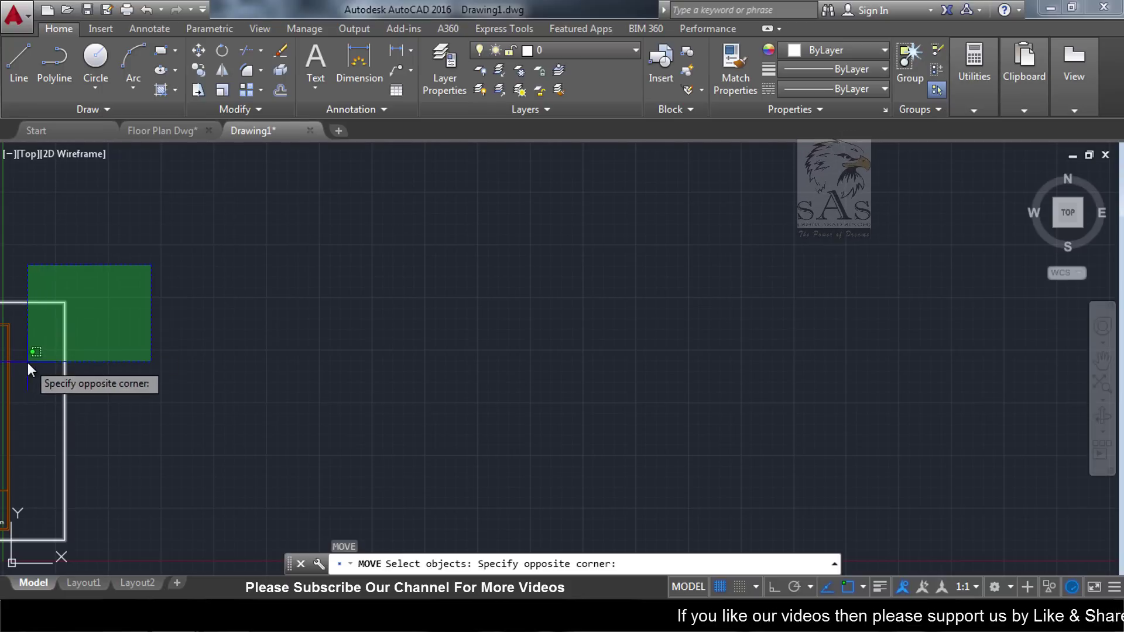
Move the rectangle by its lower-right corner so it frames the rotated floor plan.
click(27, 362)
key(Return)
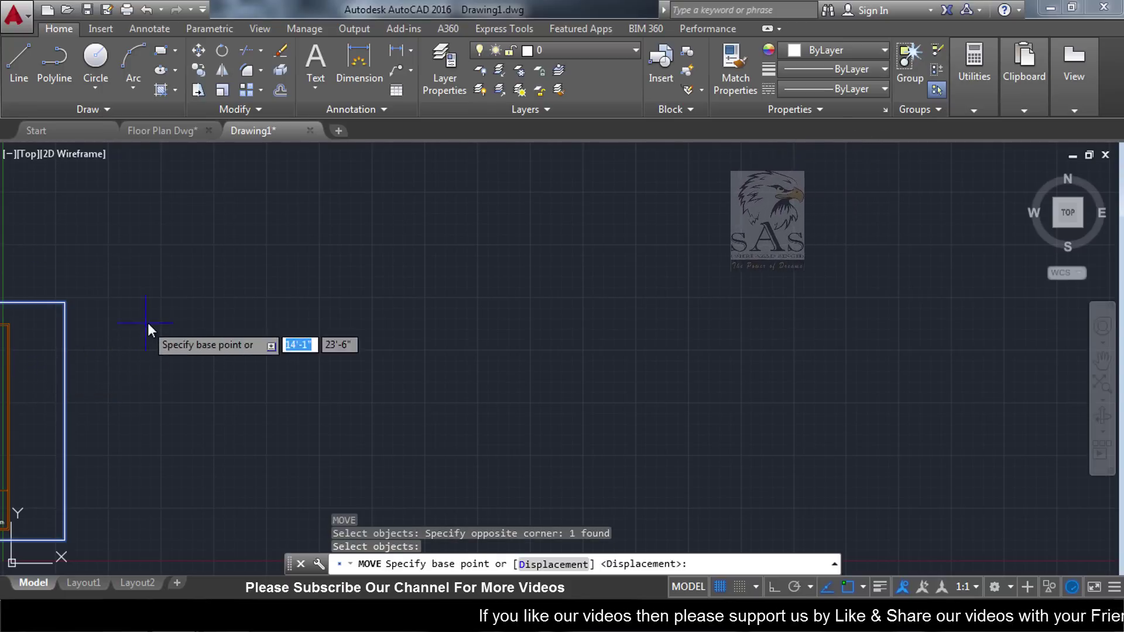
click(64, 538)
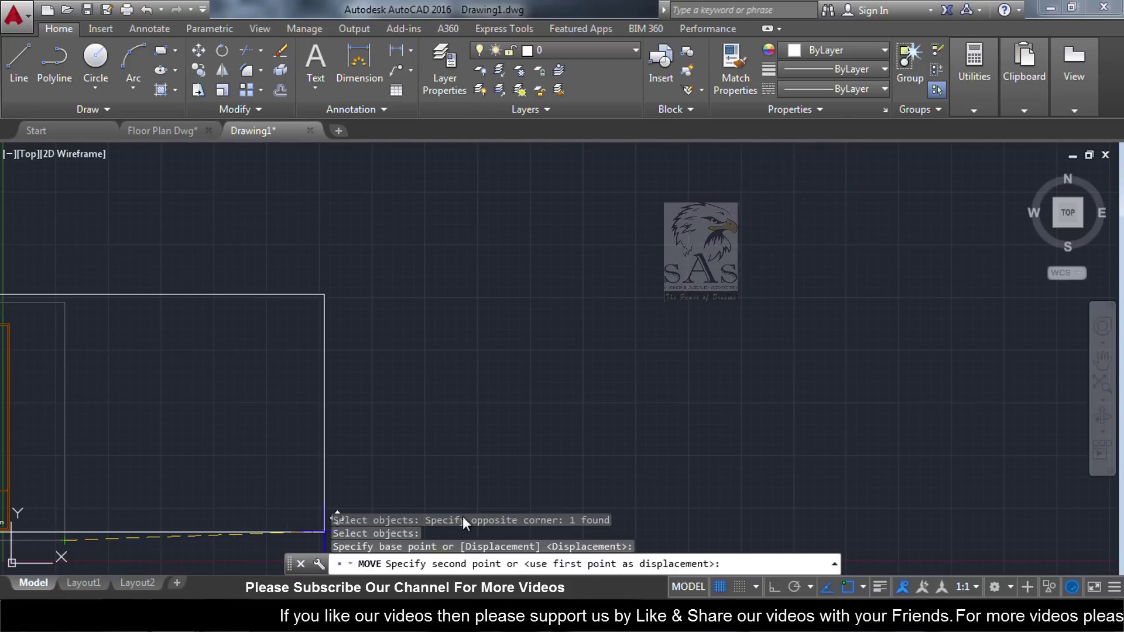
click(412, 474)
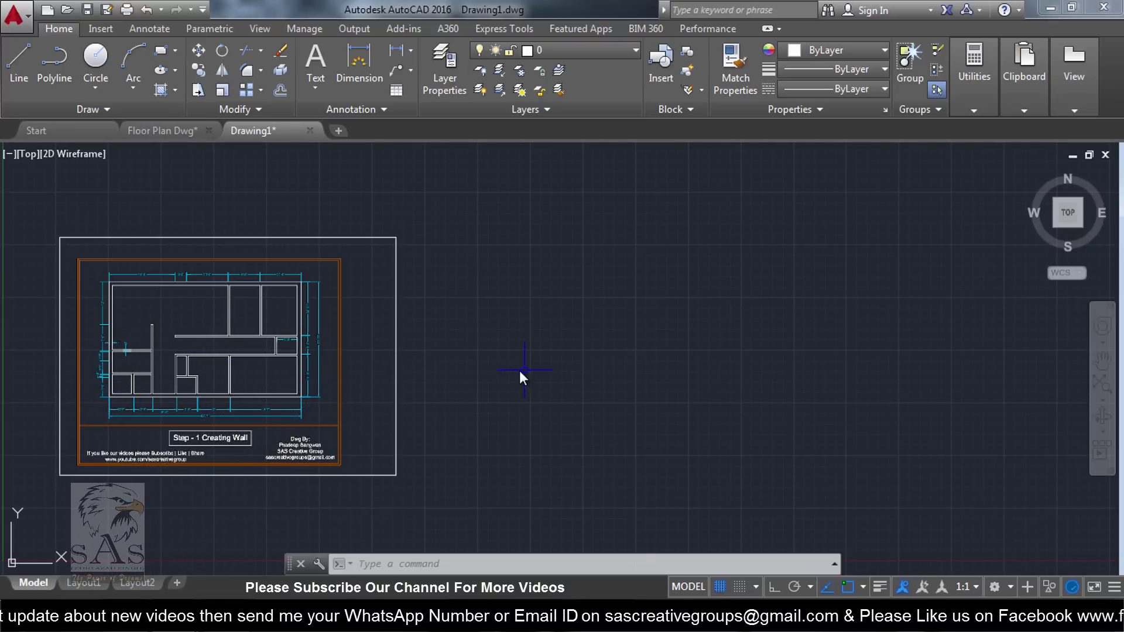
drag(406, 24, 454, 141)
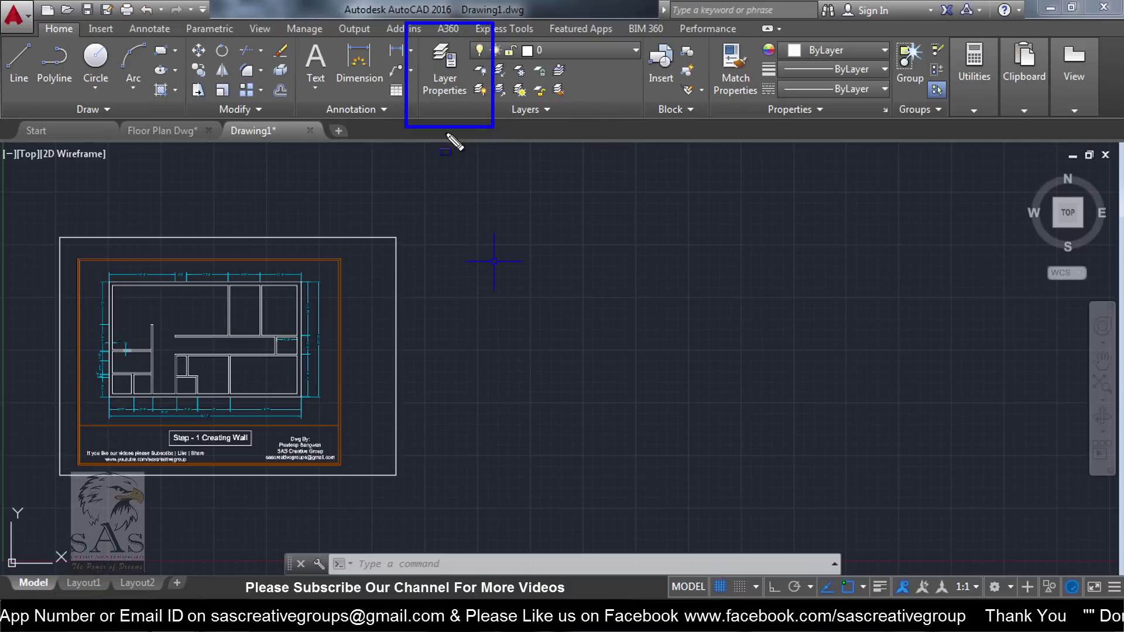
Create a new layer named Walls in the Layer Properties Manager.
key(Escape)
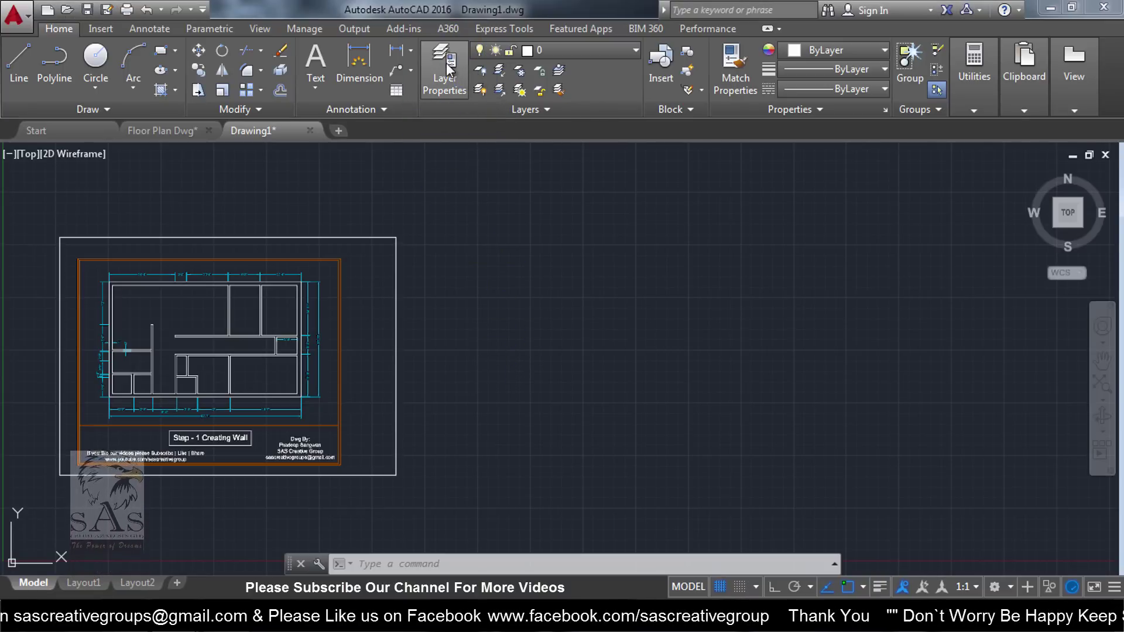
click(448, 69)
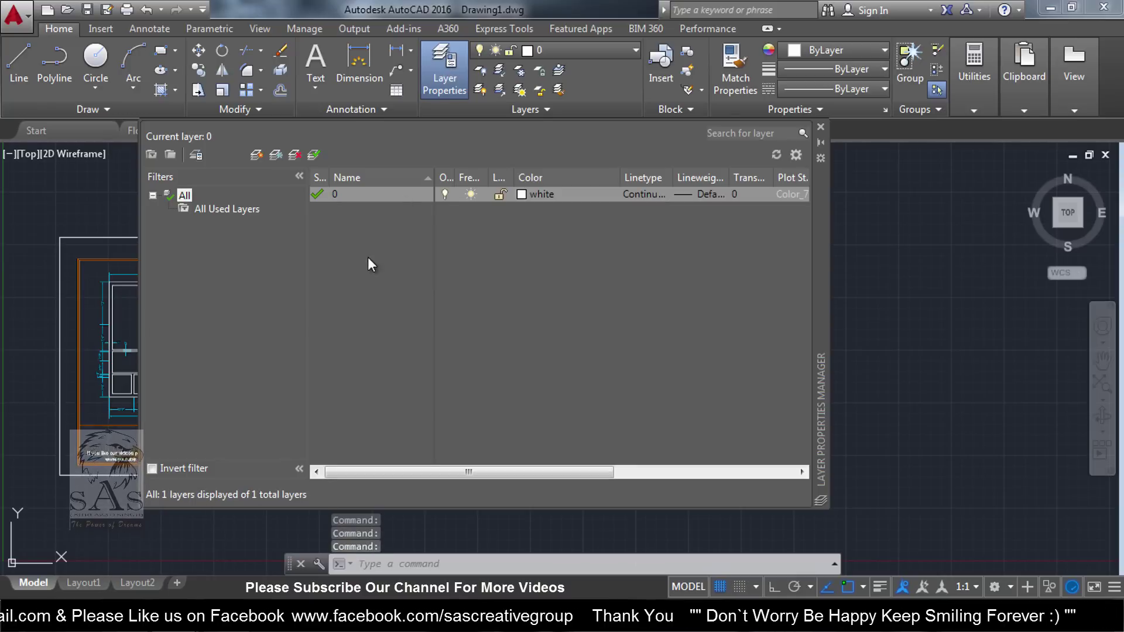
click(237, 141)
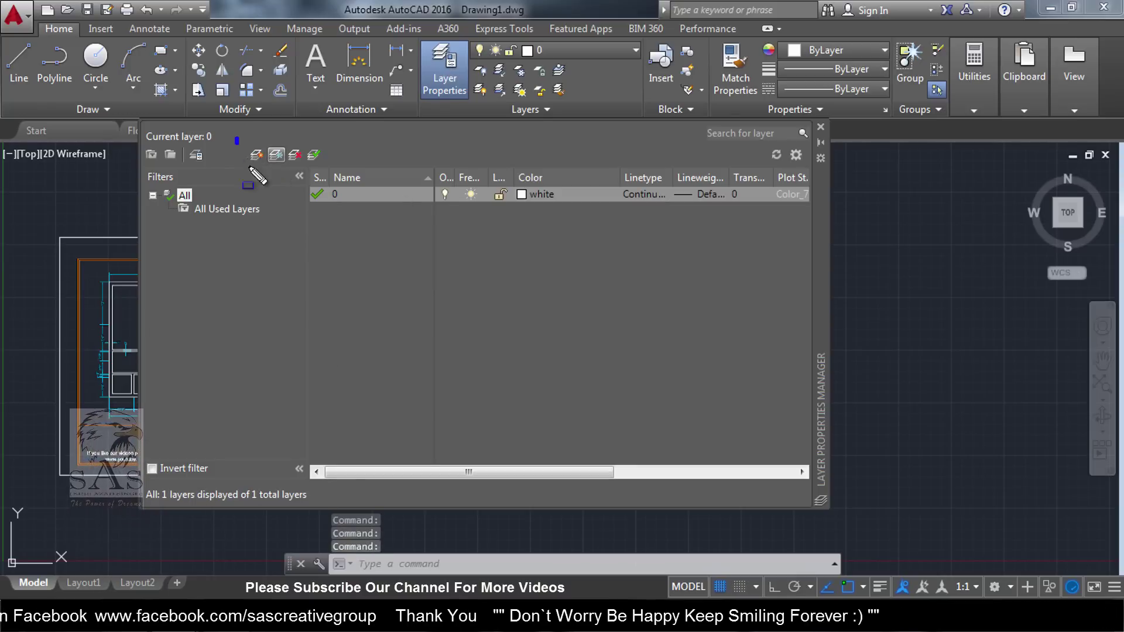
key(Escape)
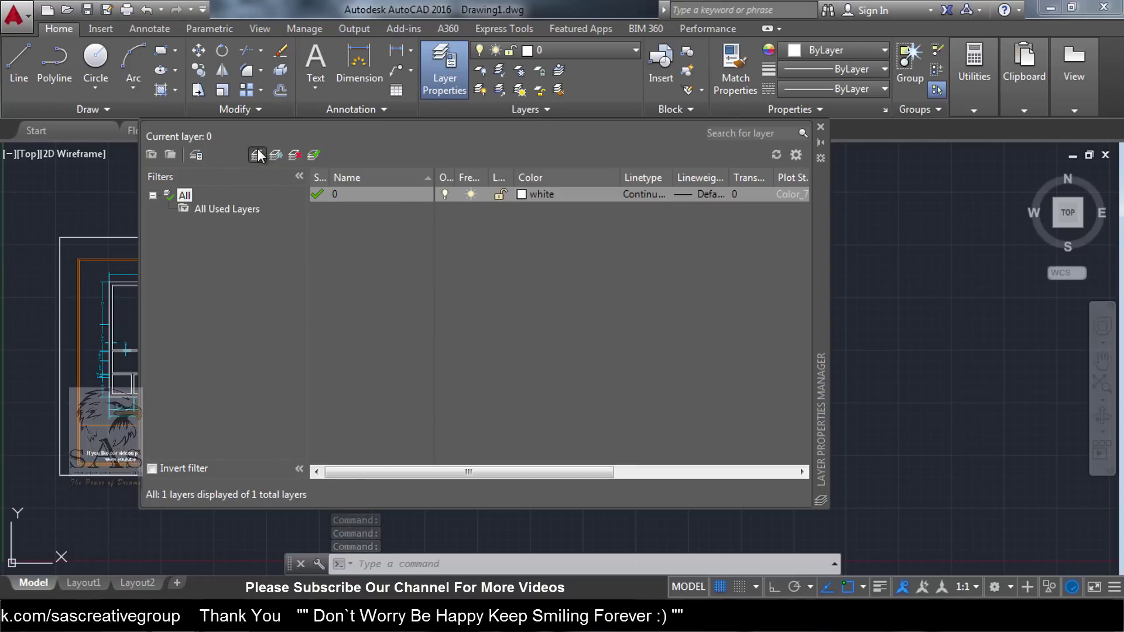
click(259, 155)
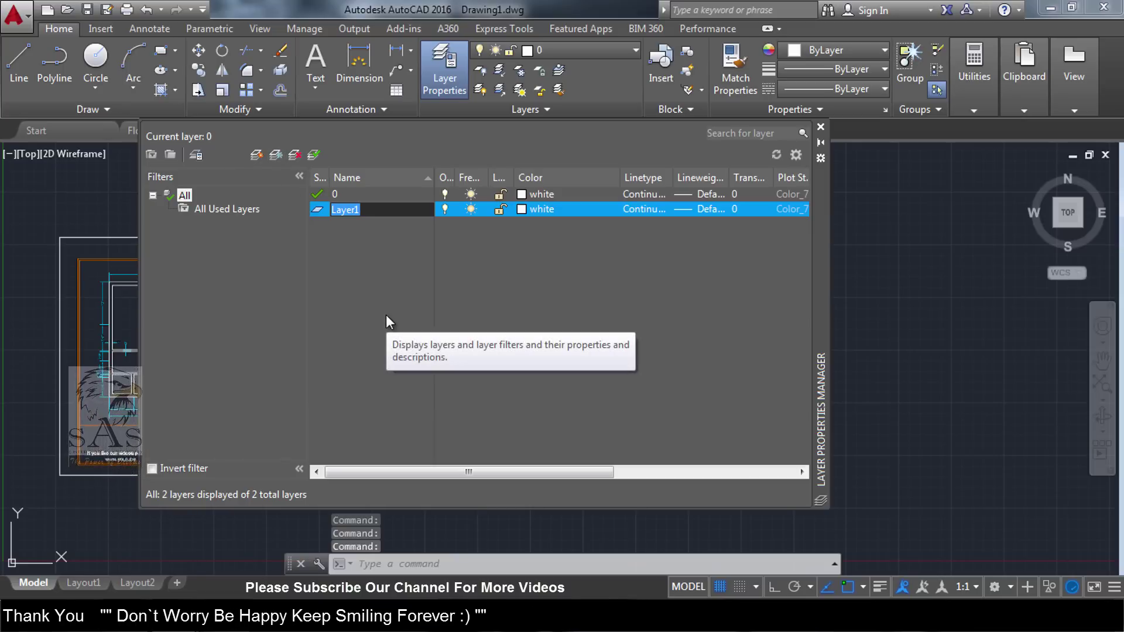
text(Wall)
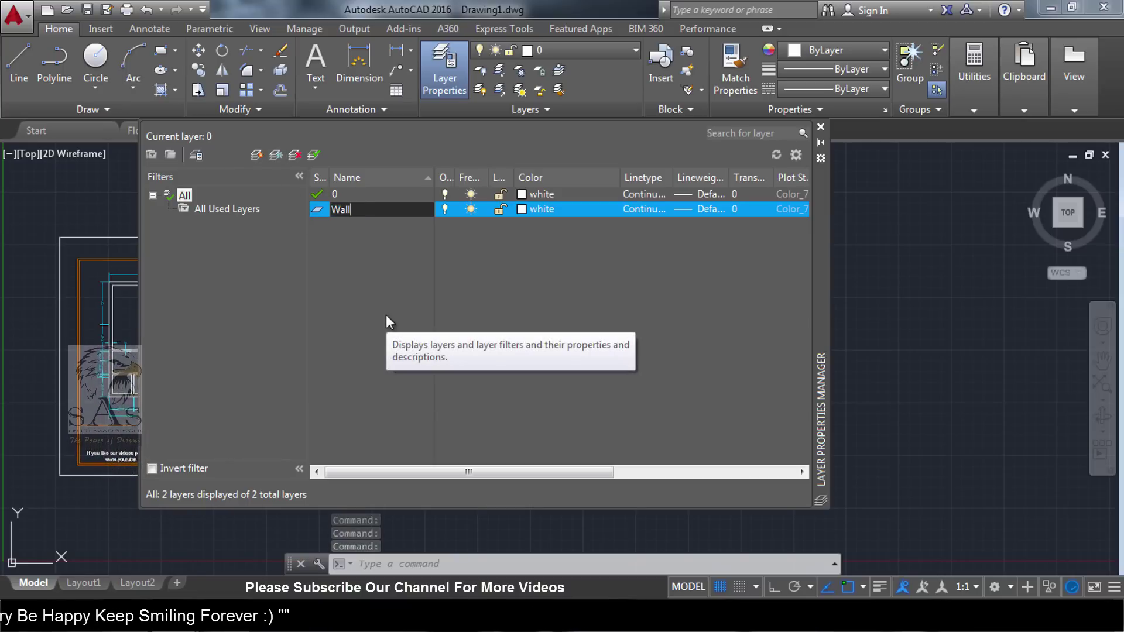
text(s)
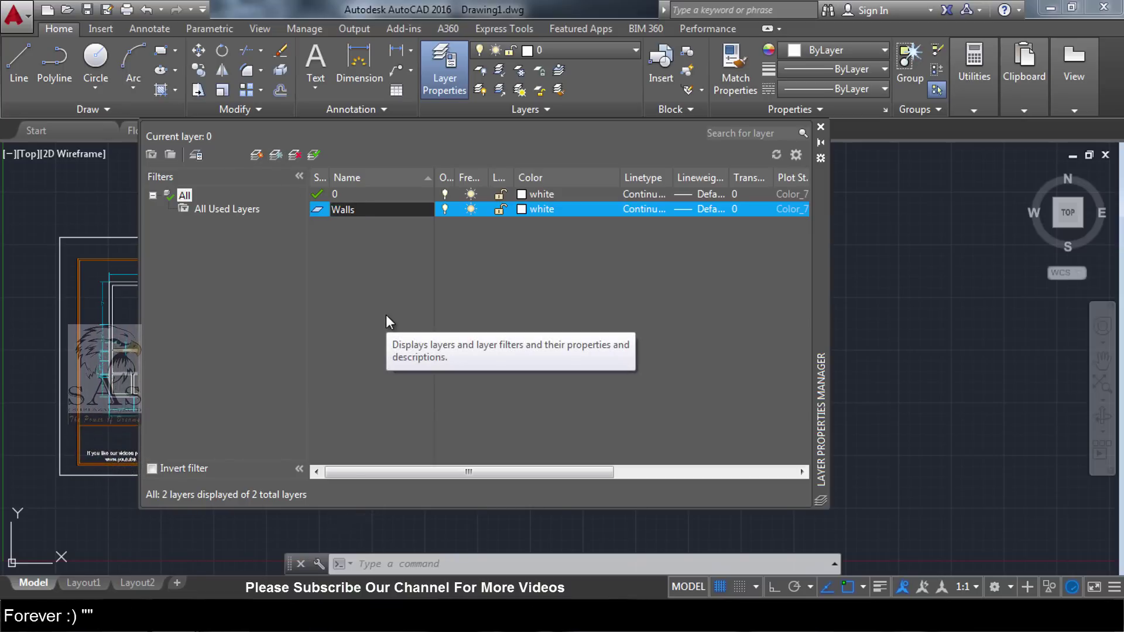
key(Return)
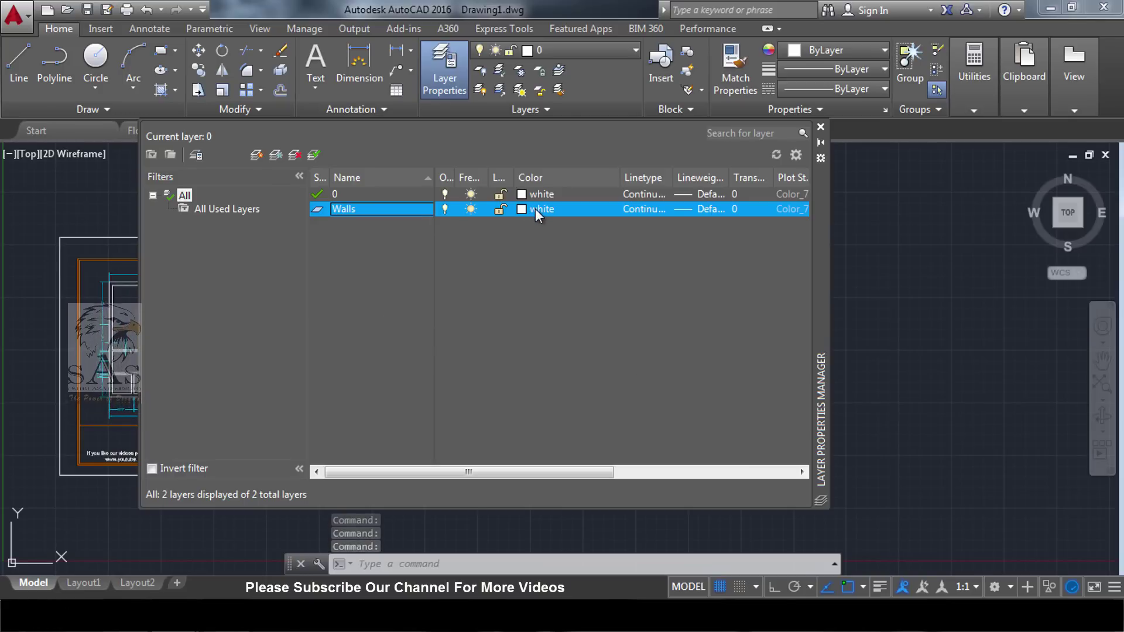
Add four more layers named Windows, Doors, Ref 1 and ref 2.
key(alt+n)
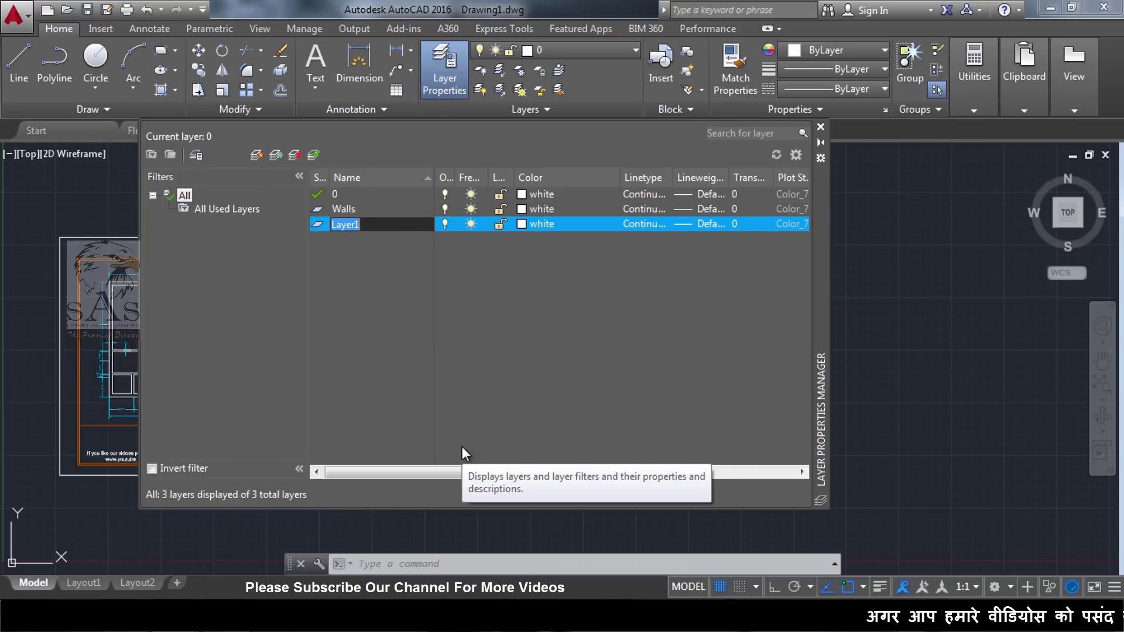
text(ws)
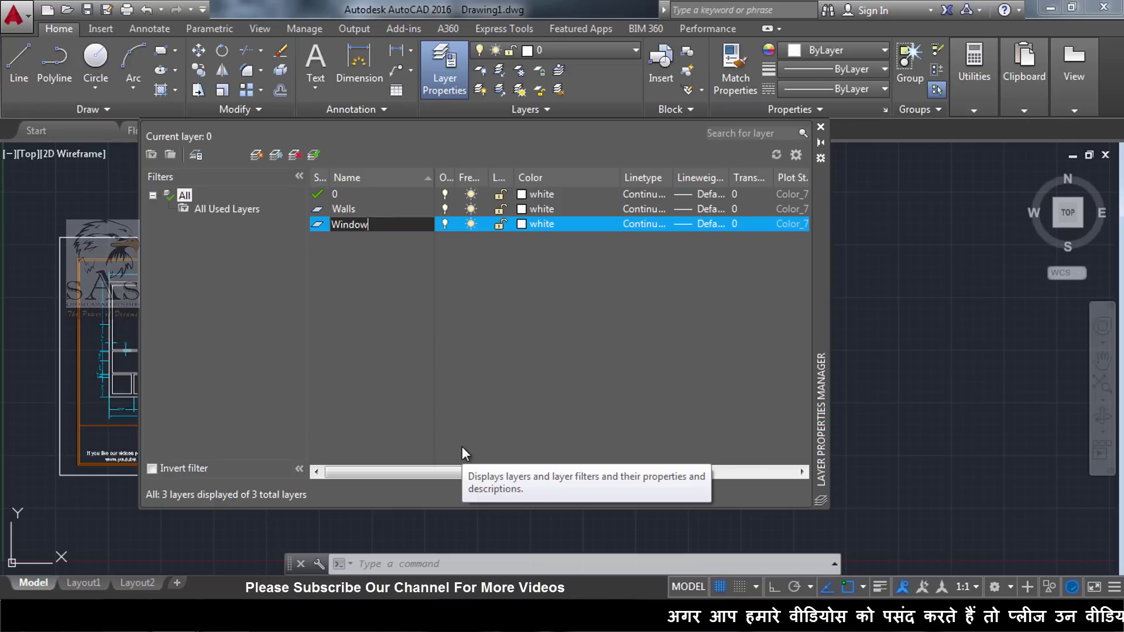
key(Return)
click(256, 155)
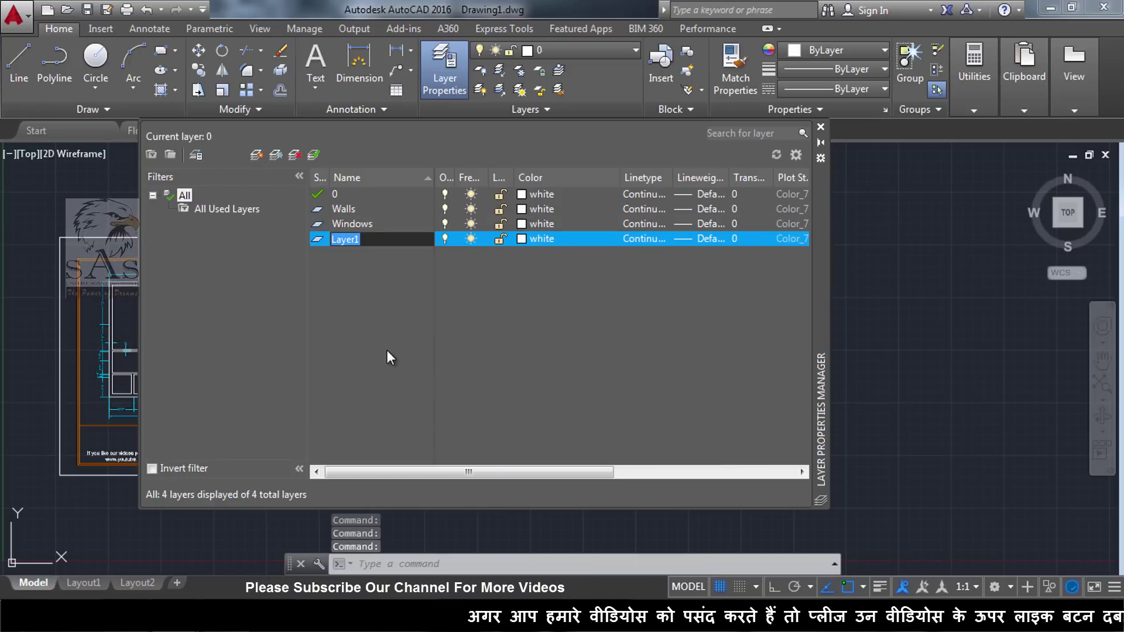
text(Doors)
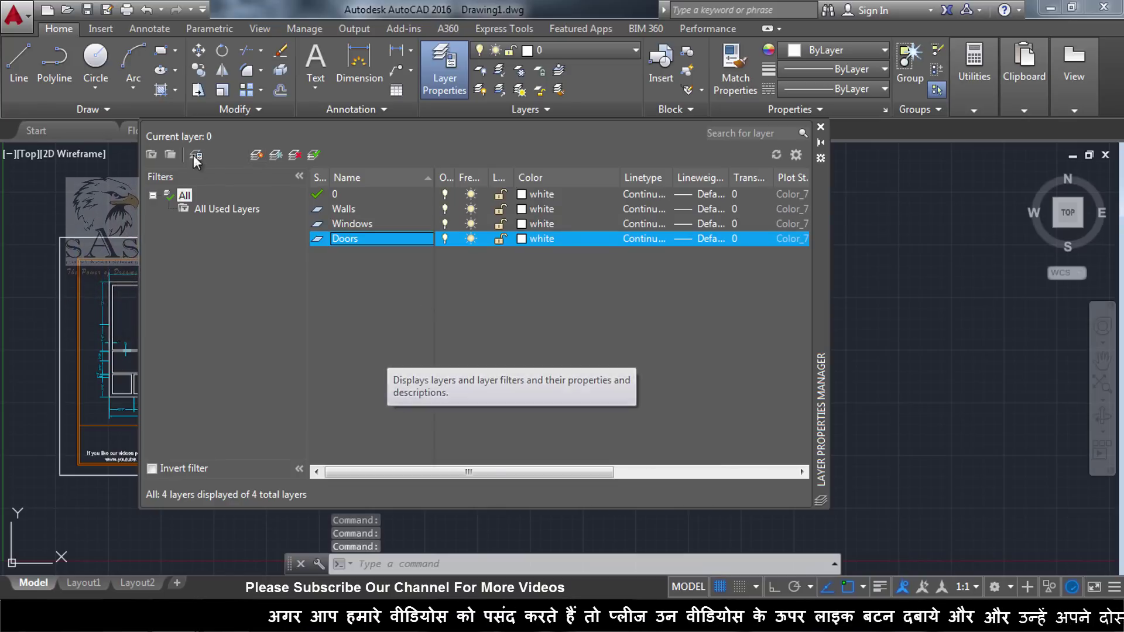
click(256, 155)
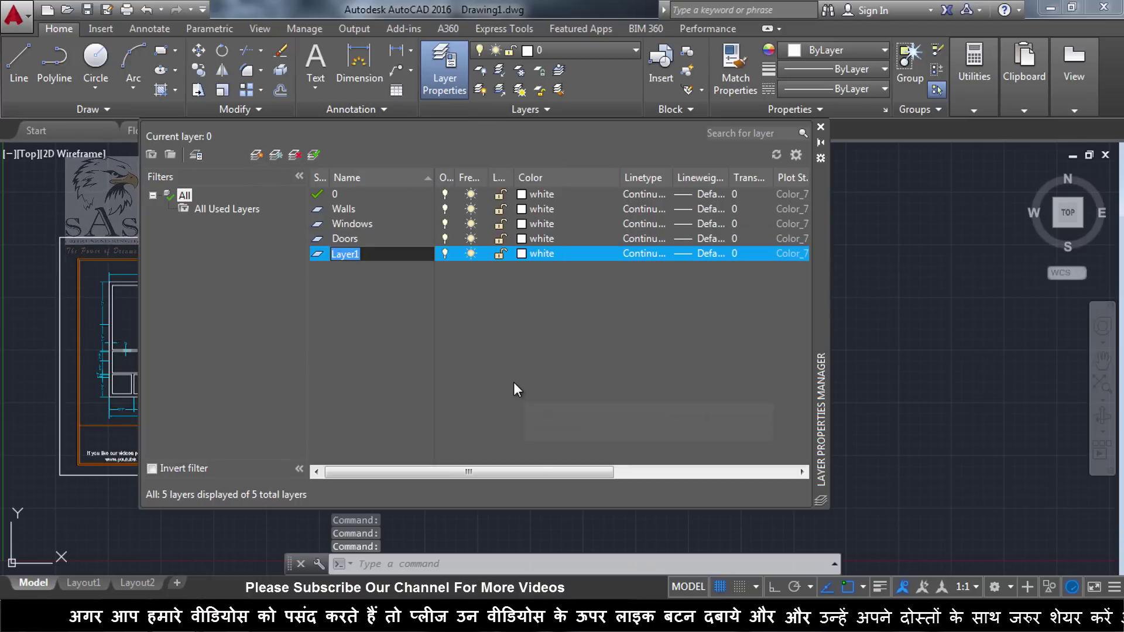
text(Ref)
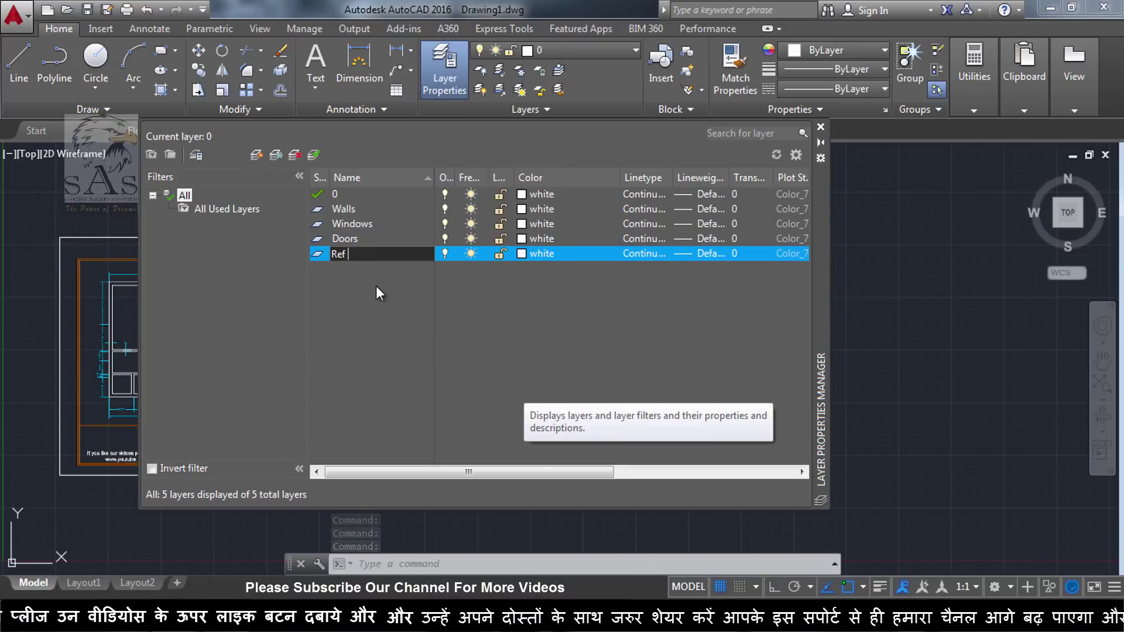
text( 1)
click(257, 155)
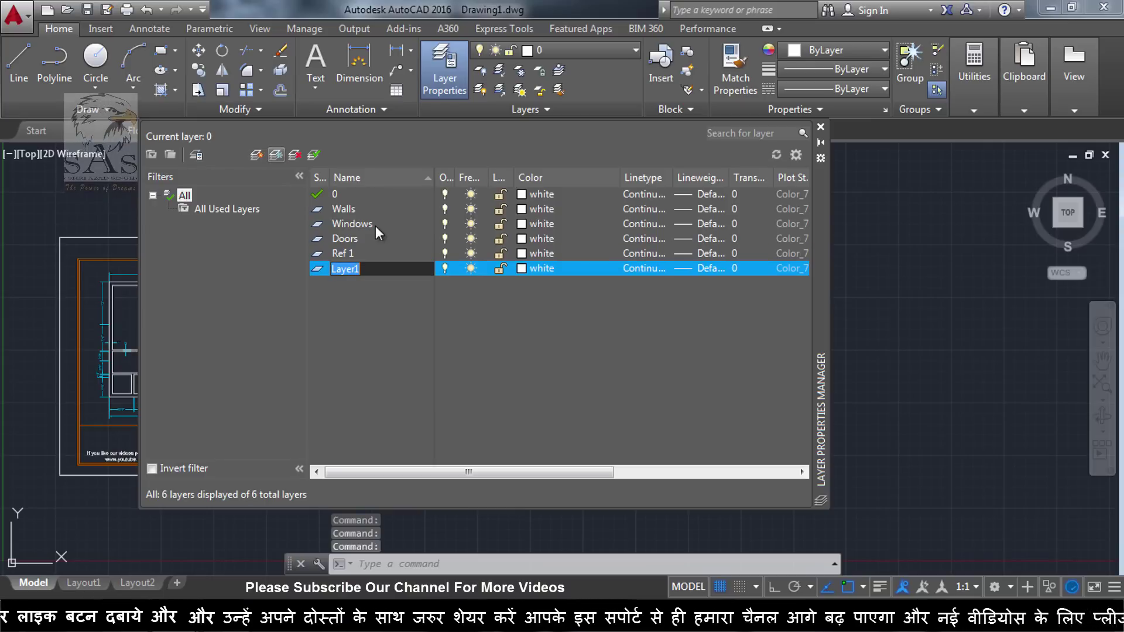
text(ref 2)
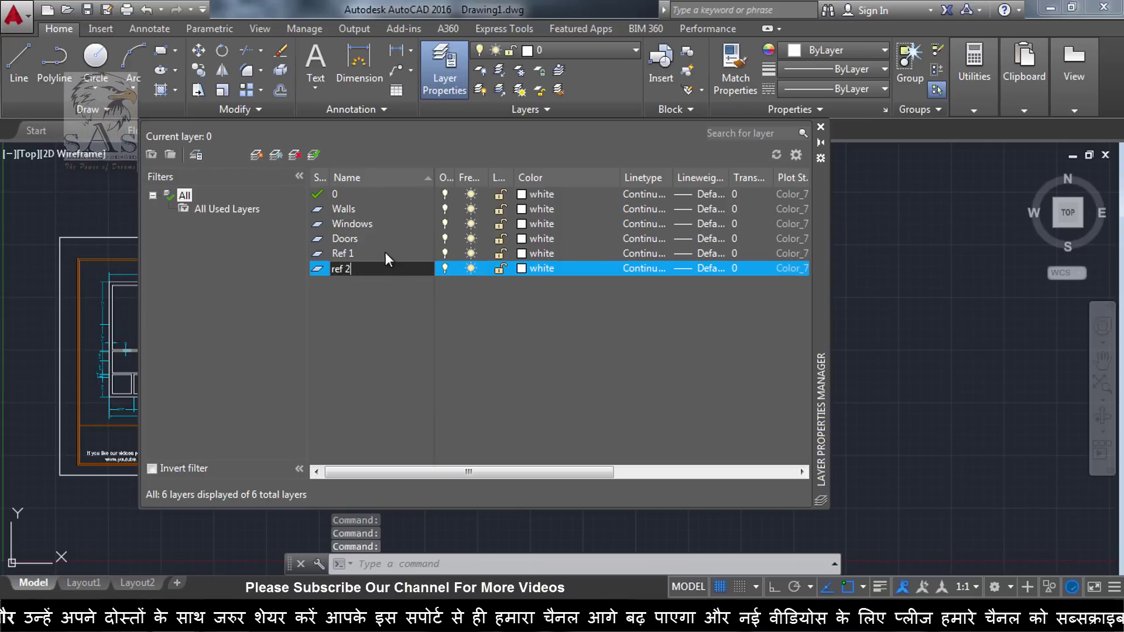
key(Return)
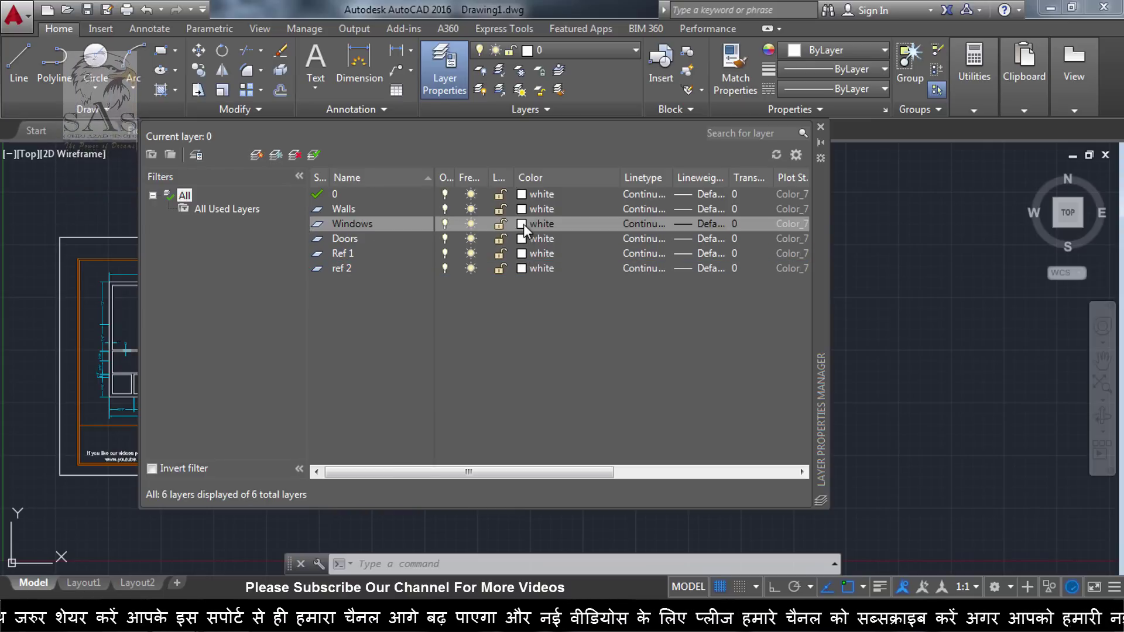
click(523, 224)
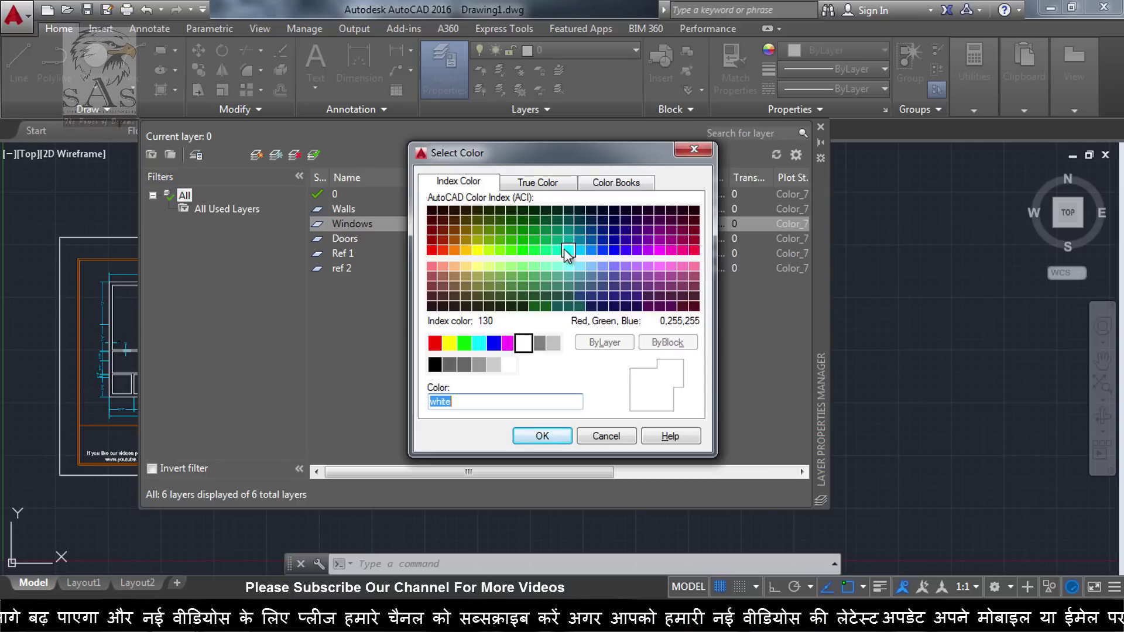
Give the Windows layer colour 130 and close the Layer Properties Manager.
click(565, 249)
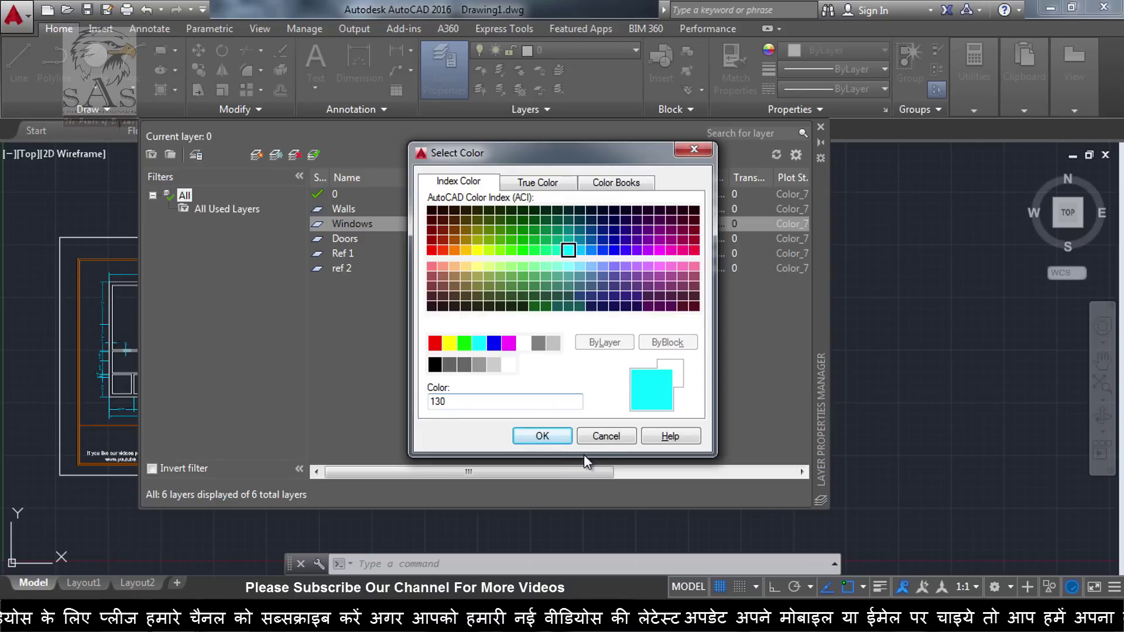
click(543, 435)
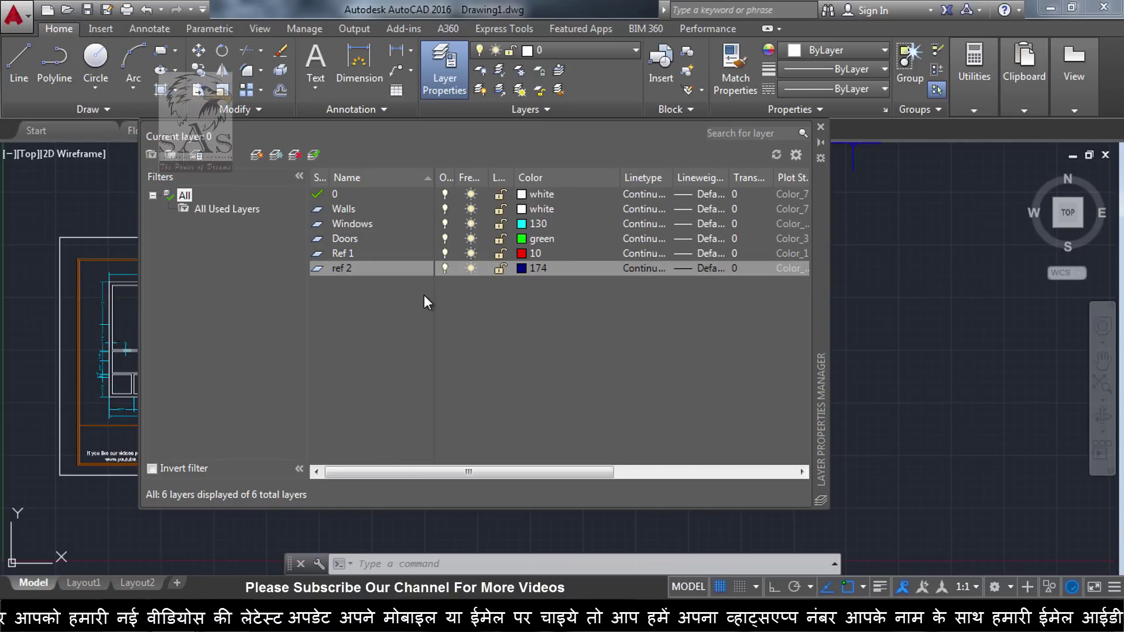
click(819, 125)
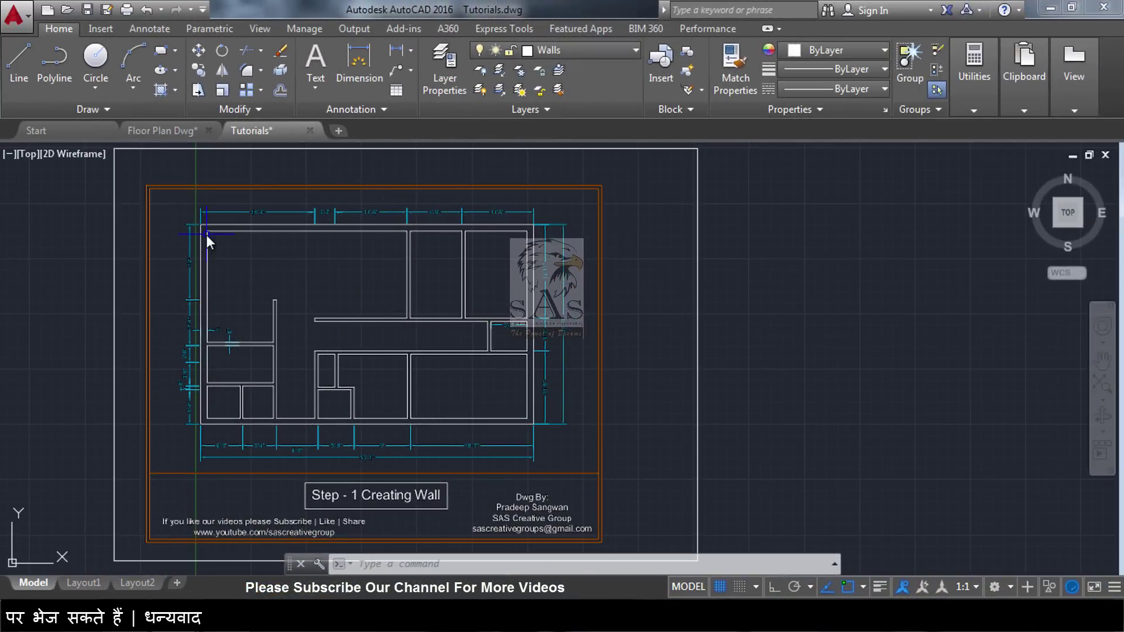
drag(206, 234, 530, 418)
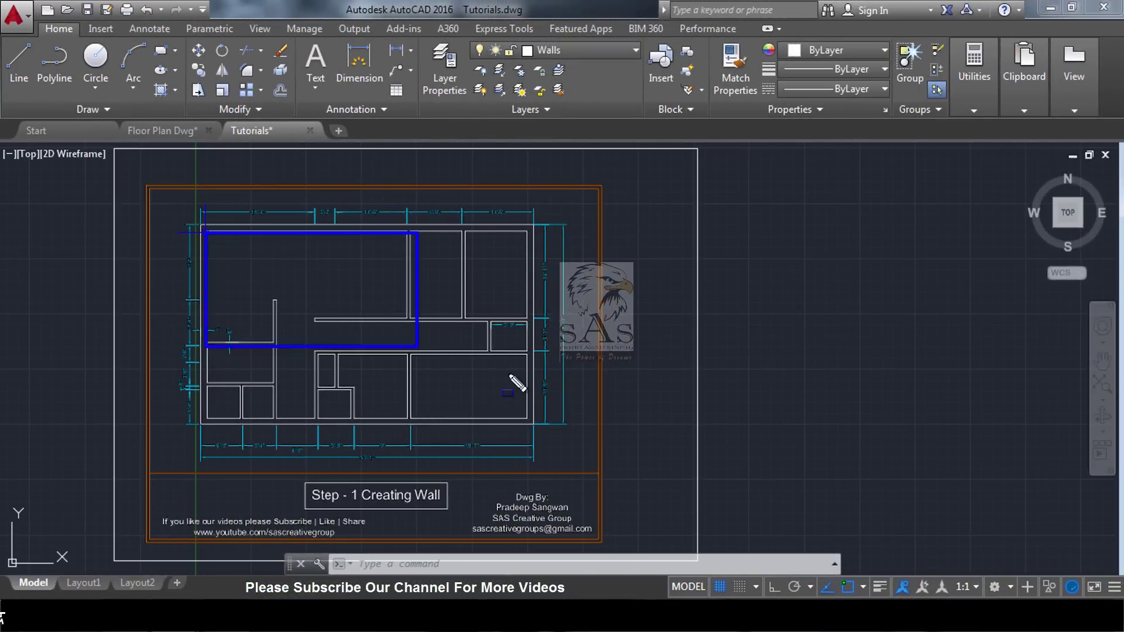
click(527, 418)
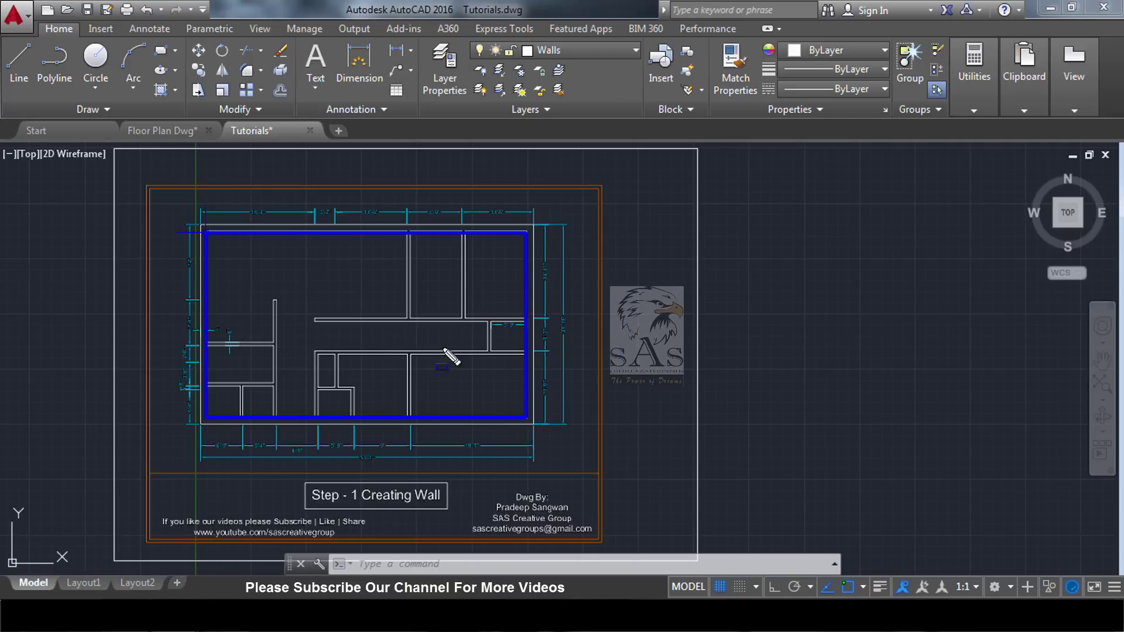
click(200, 227)
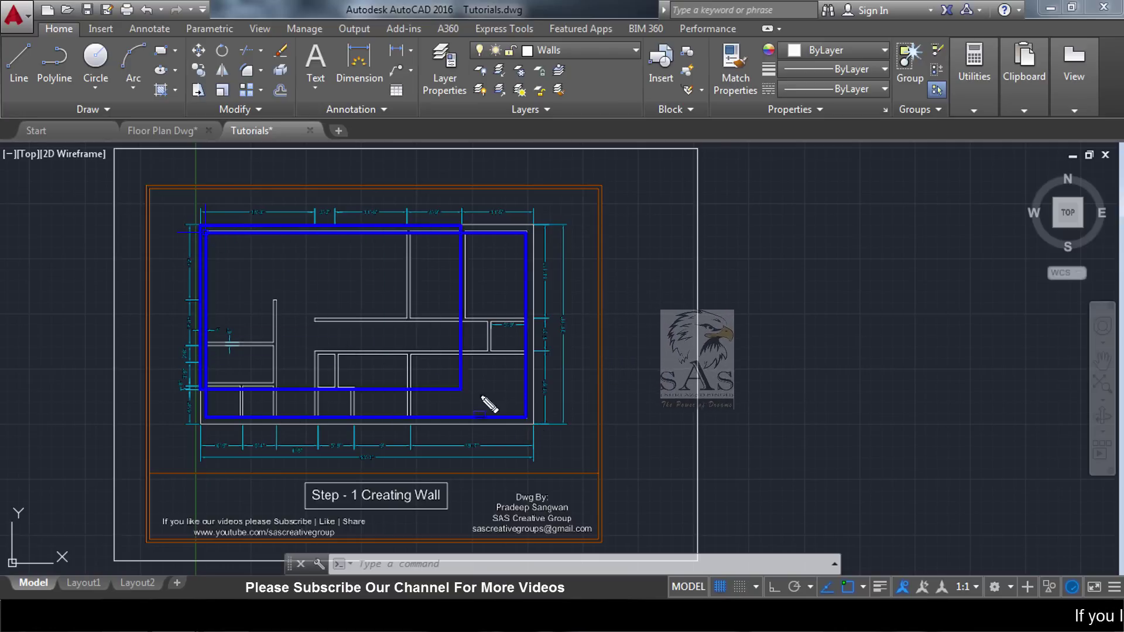
click(534, 425)
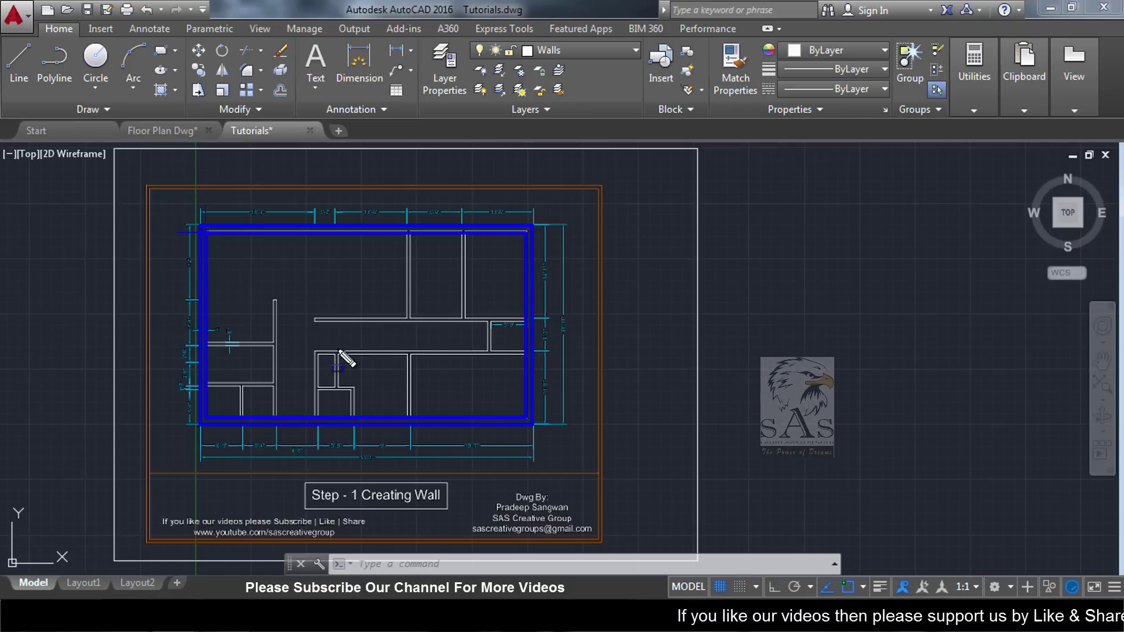
key(Escape)
scroll(193, 330, up, 4)
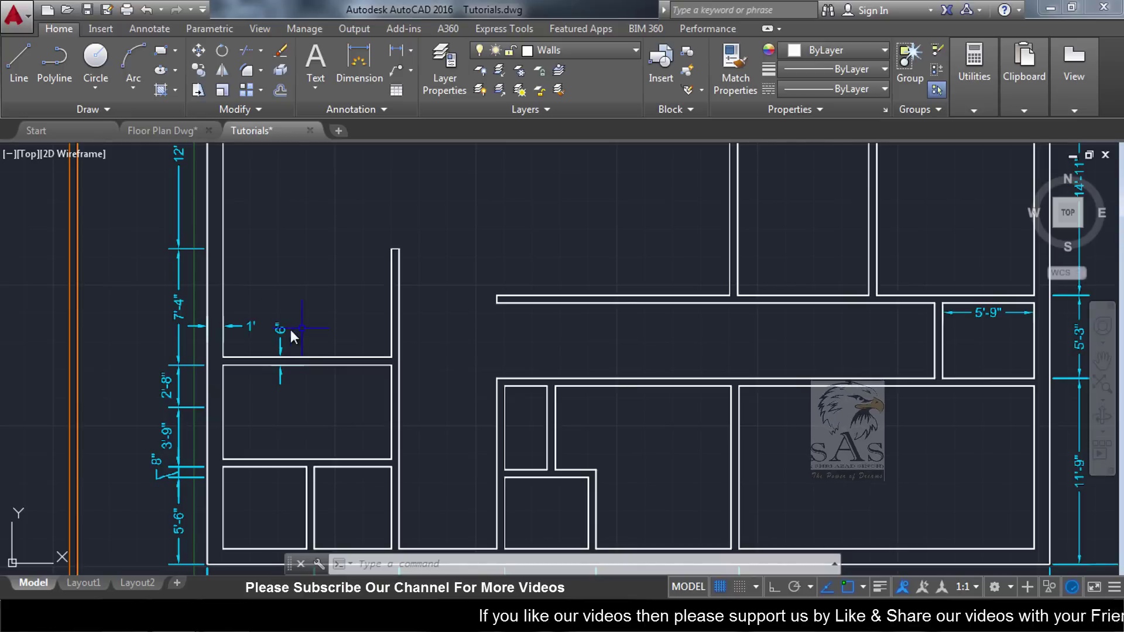
click(179, 311)
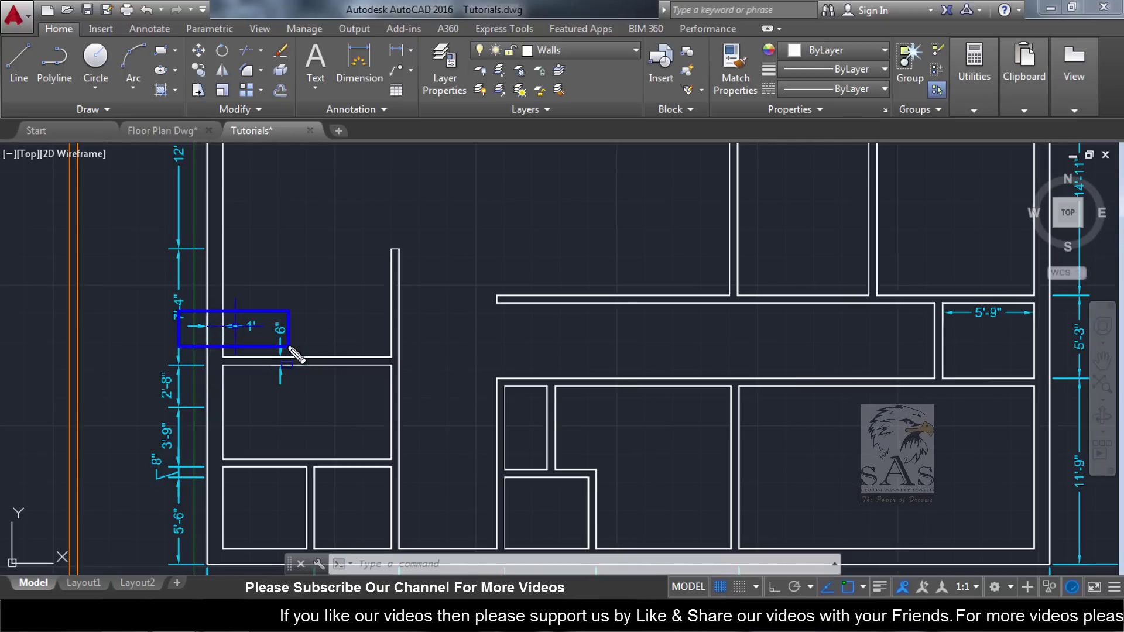
click(270, 341)
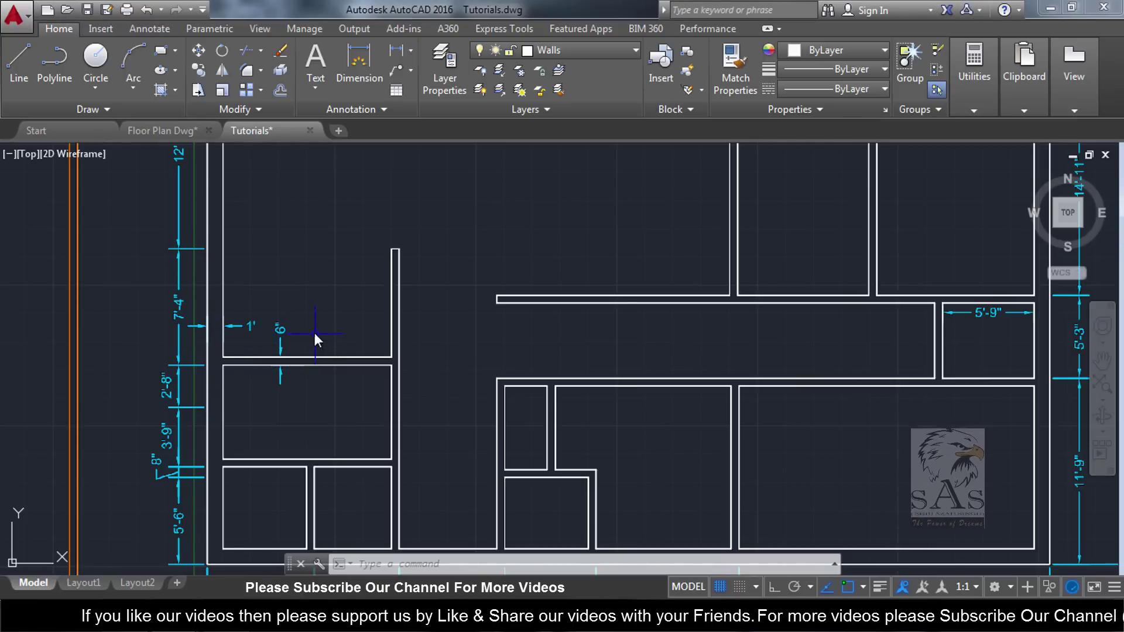
click(261, 304)
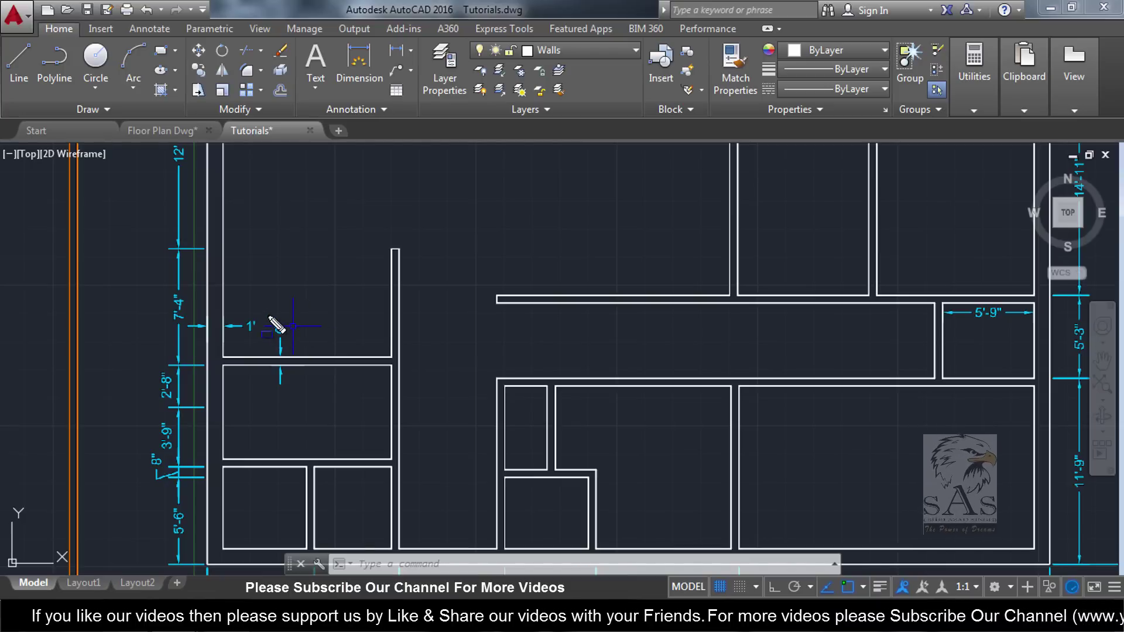
click(296, 389)
scroll(297, 382, down, 3)
scroll(298, 383, down, 2)
Shift the reference plan left and keep Walls as the current layer.
middle_drag(515, 381, 290, 389)
text(rec)
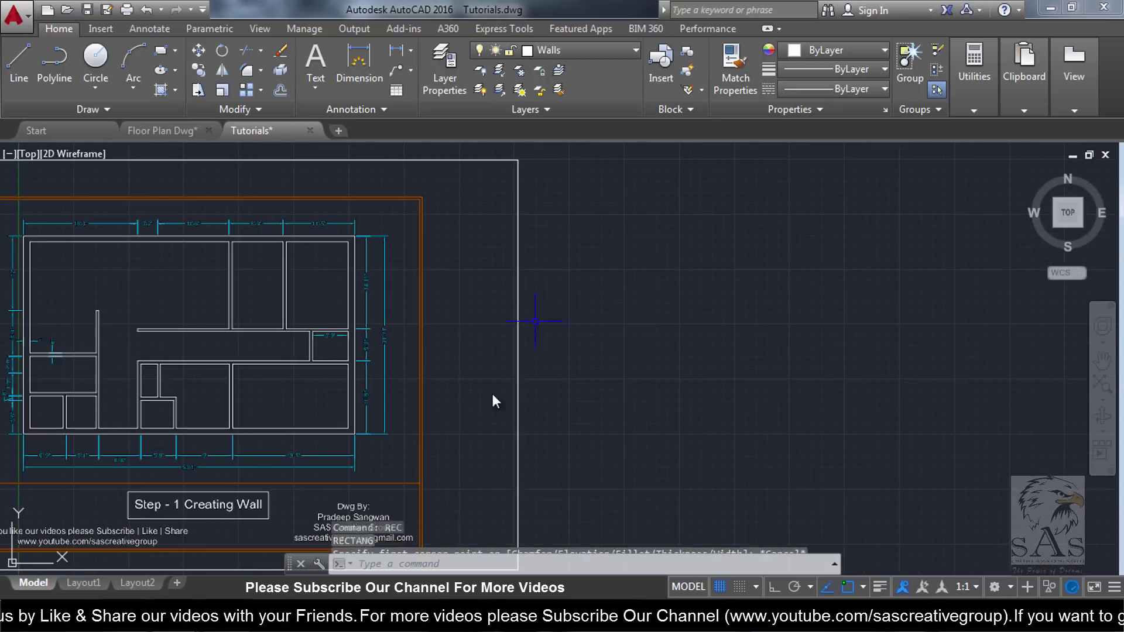
key(Return)
key(Escape)
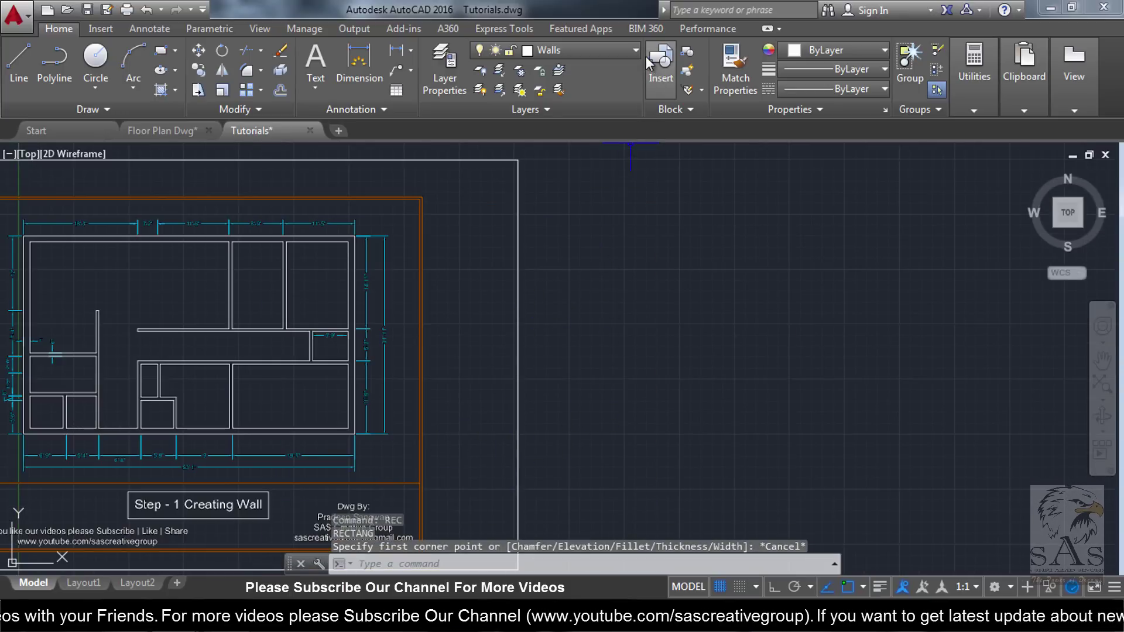
click(632, 50)
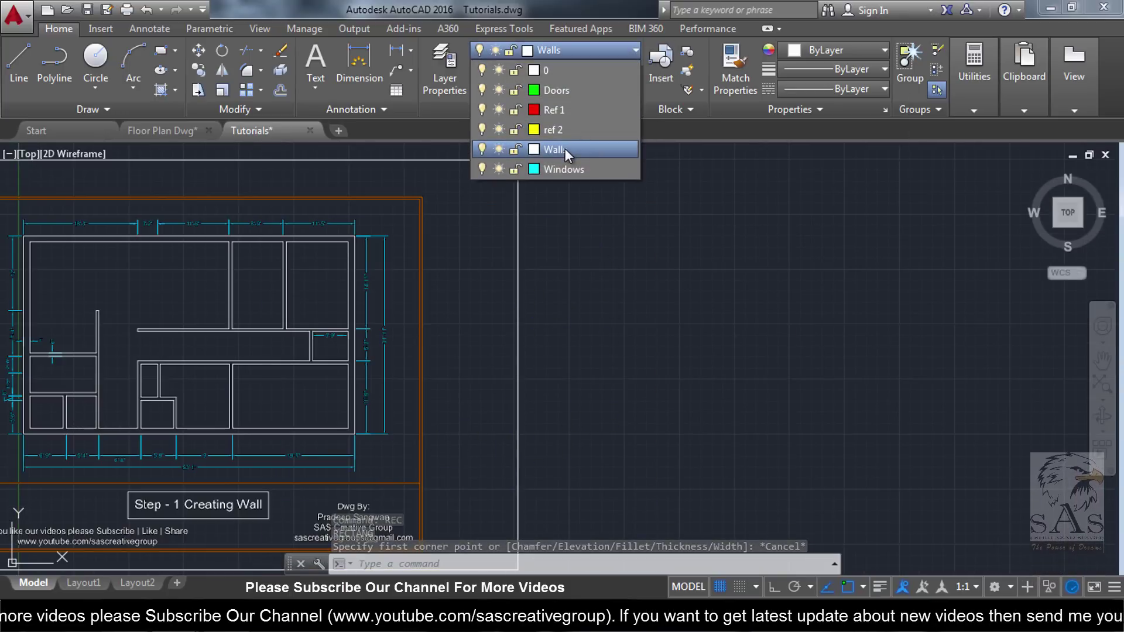
click(564, 149)
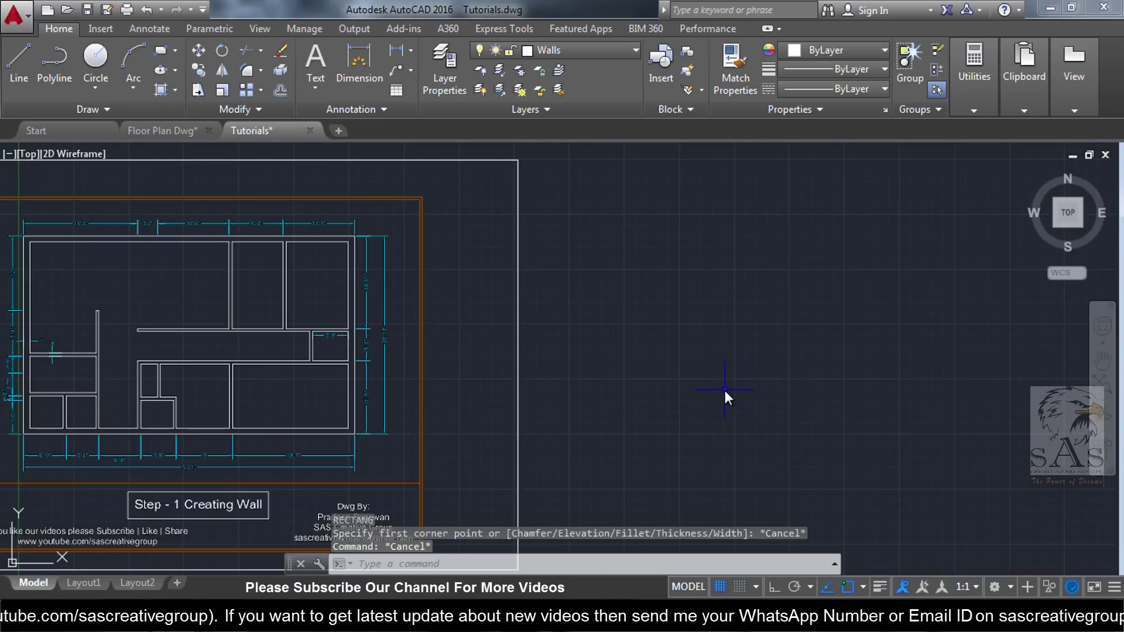
Draw a 53'1" by 31'11" rectangle to the right of the reference plan.
text(REC)
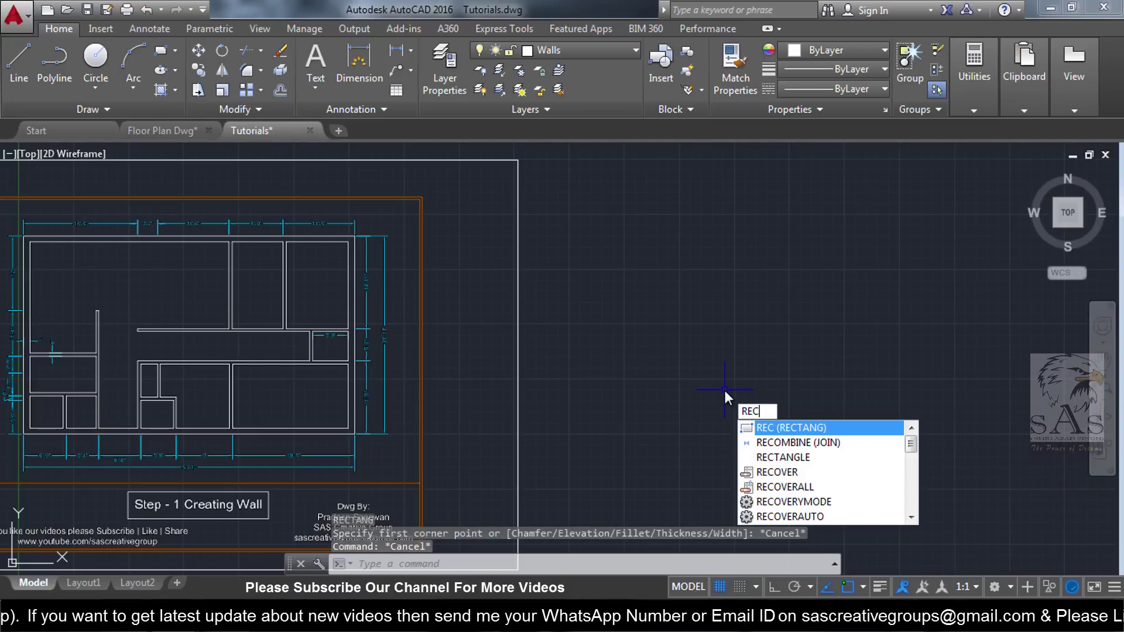
key(Return)
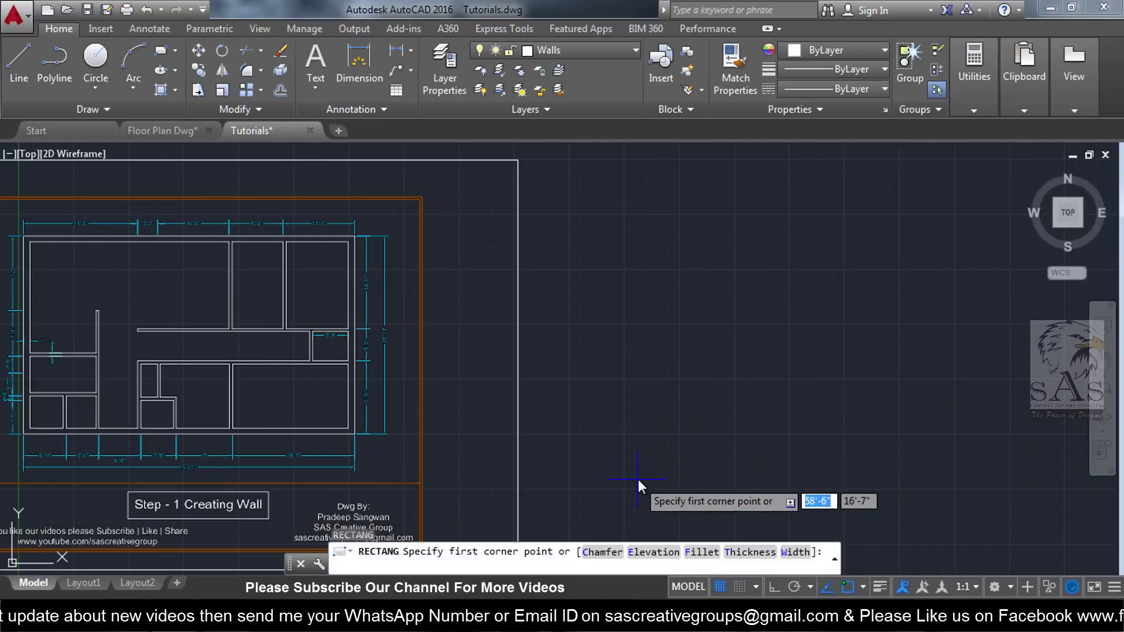
click(638, 479)
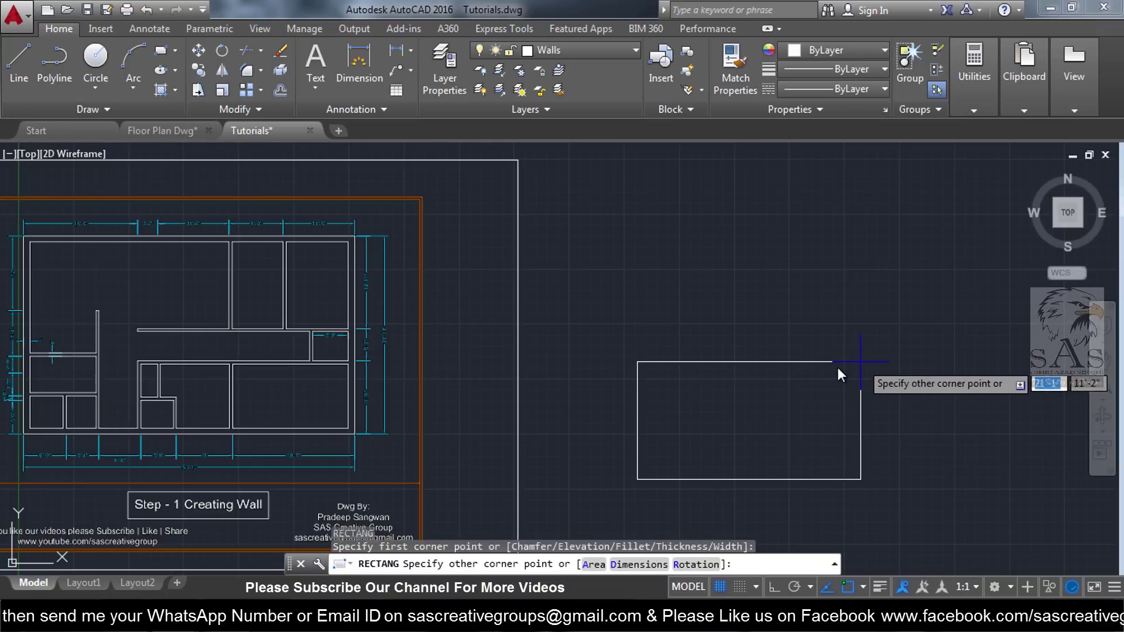
text(d)
key(Return)
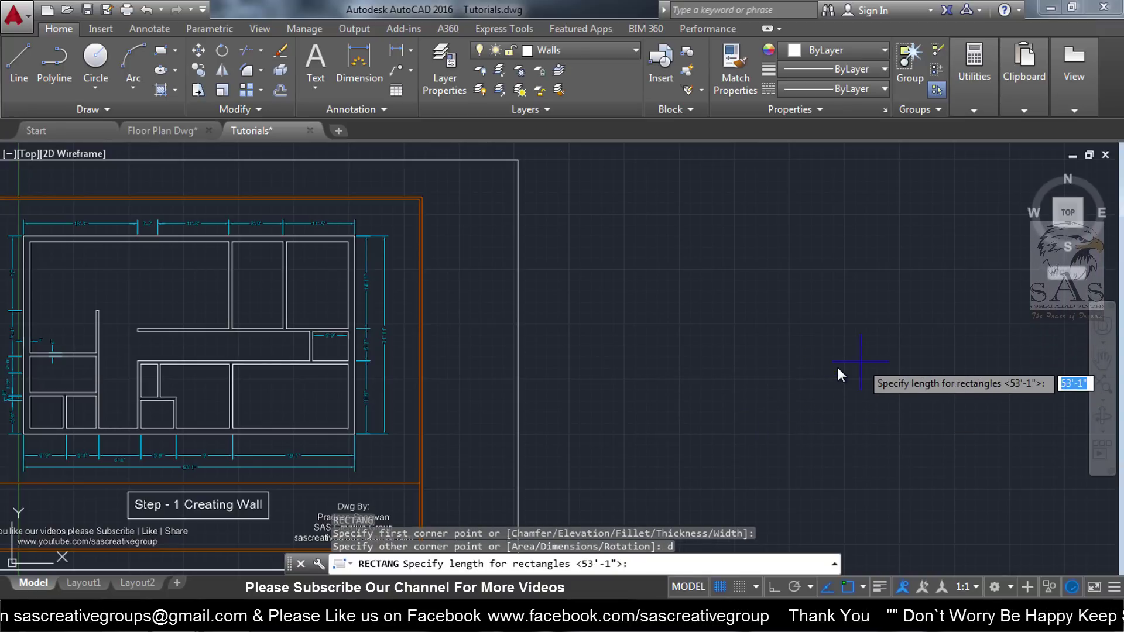
text(53)
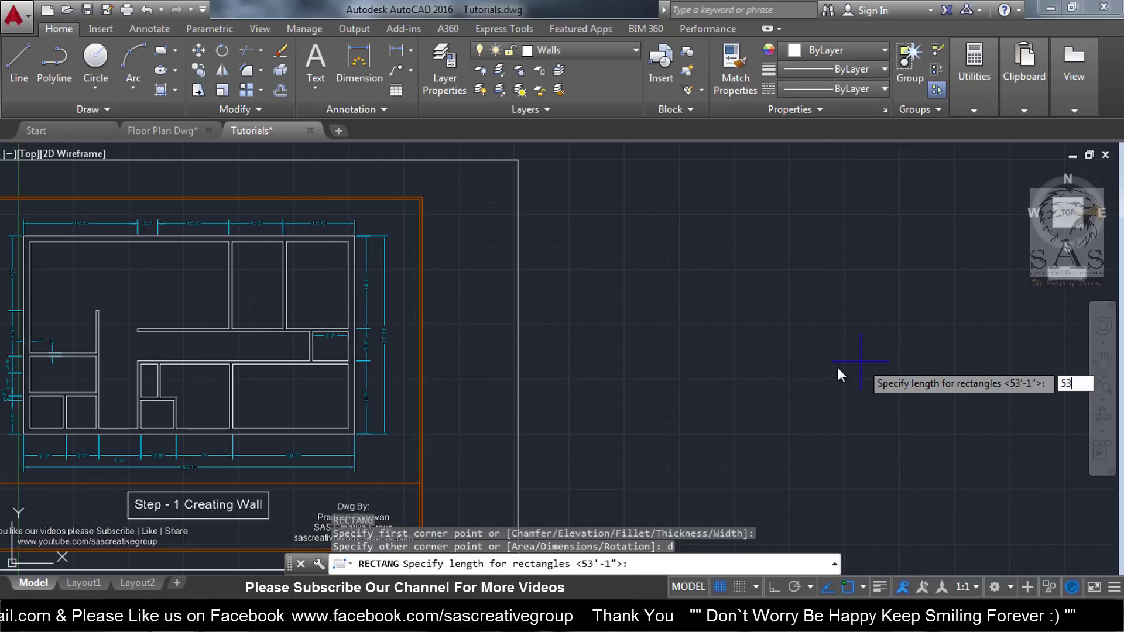
text('1)
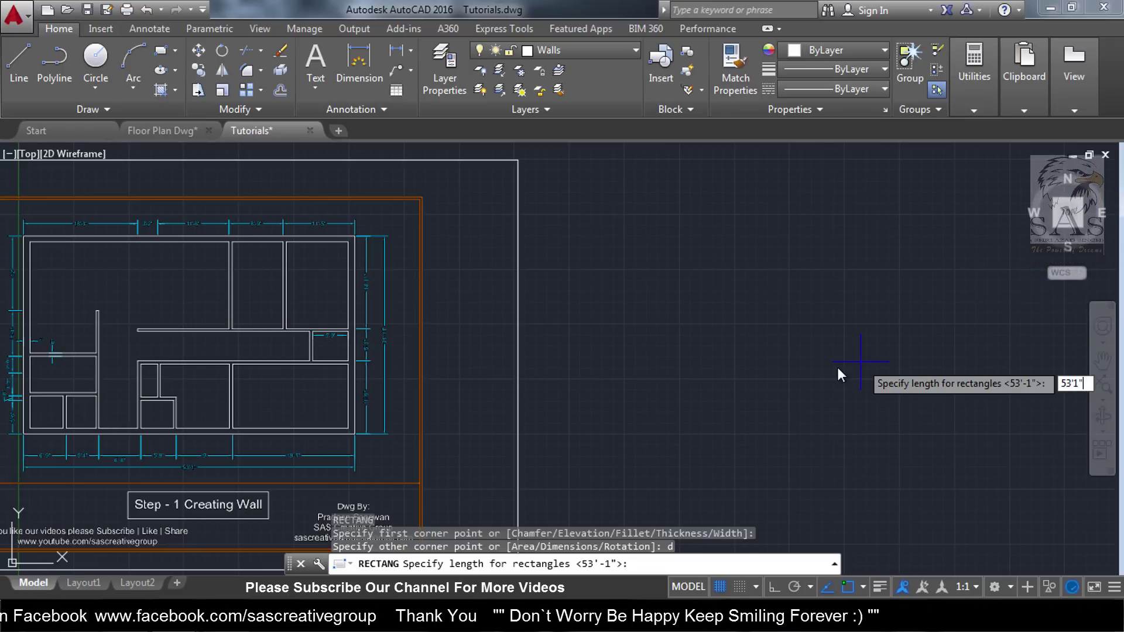
key(Return)
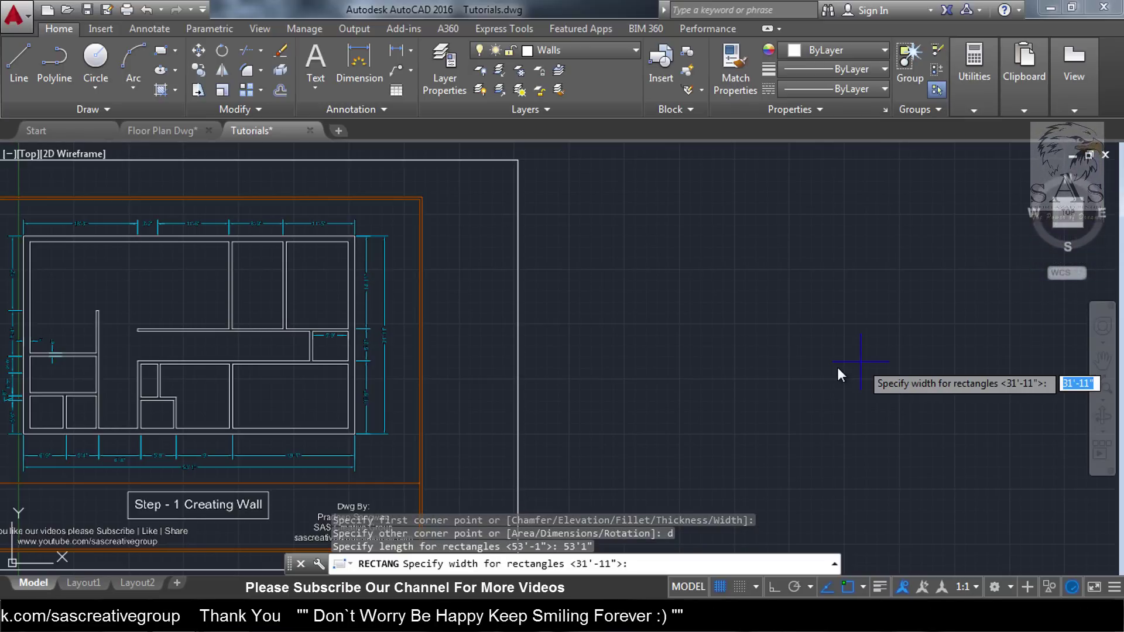
text(31)
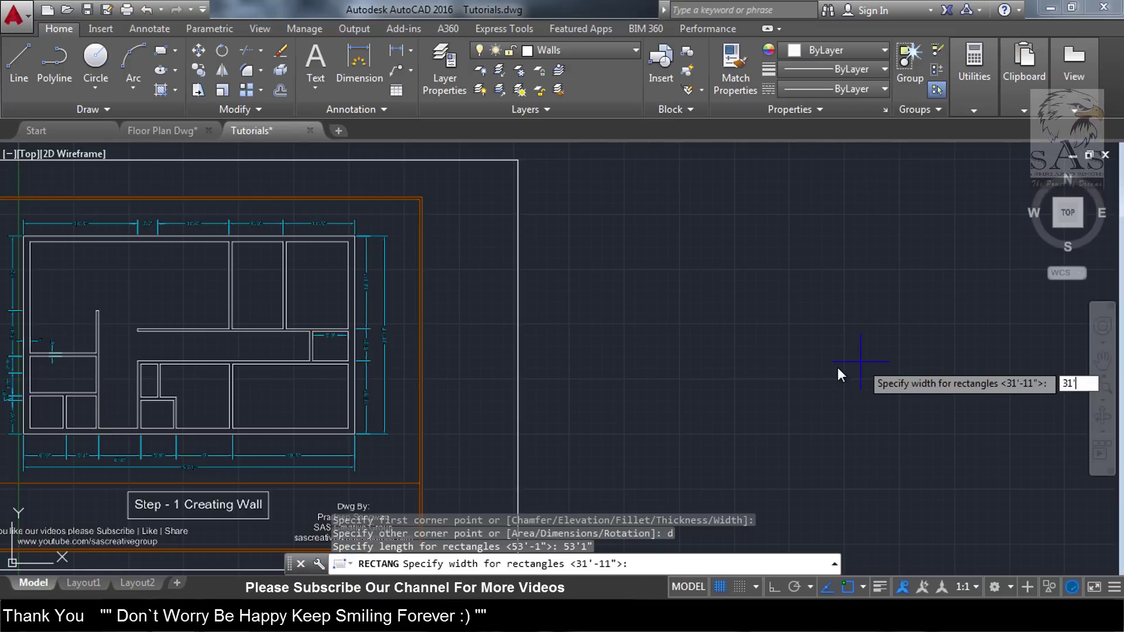
text('11")
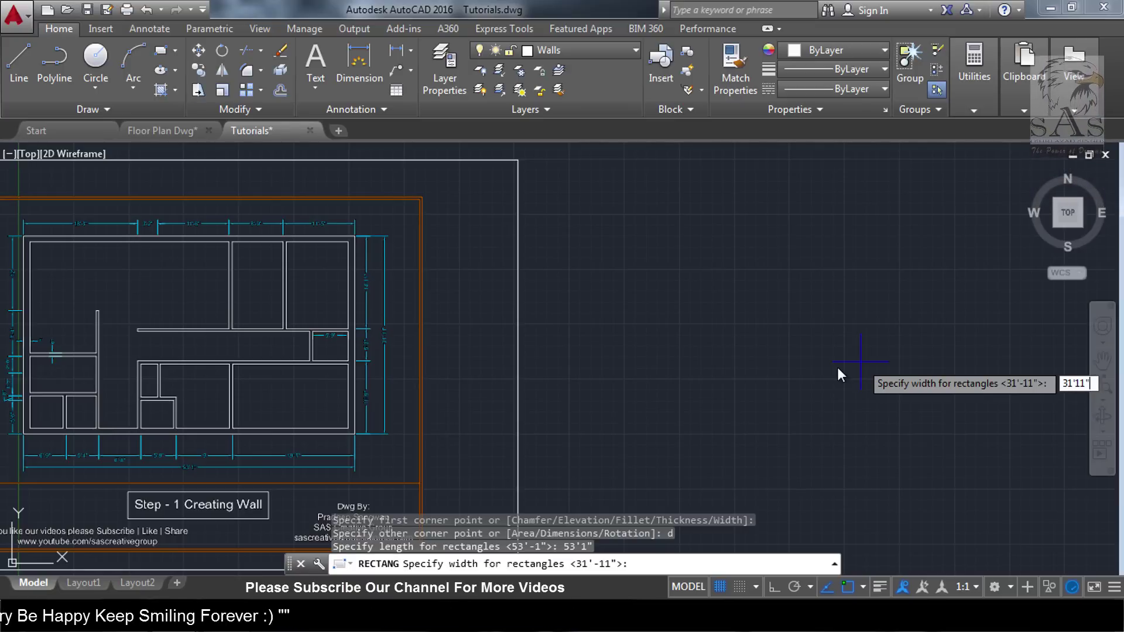
key(Return)
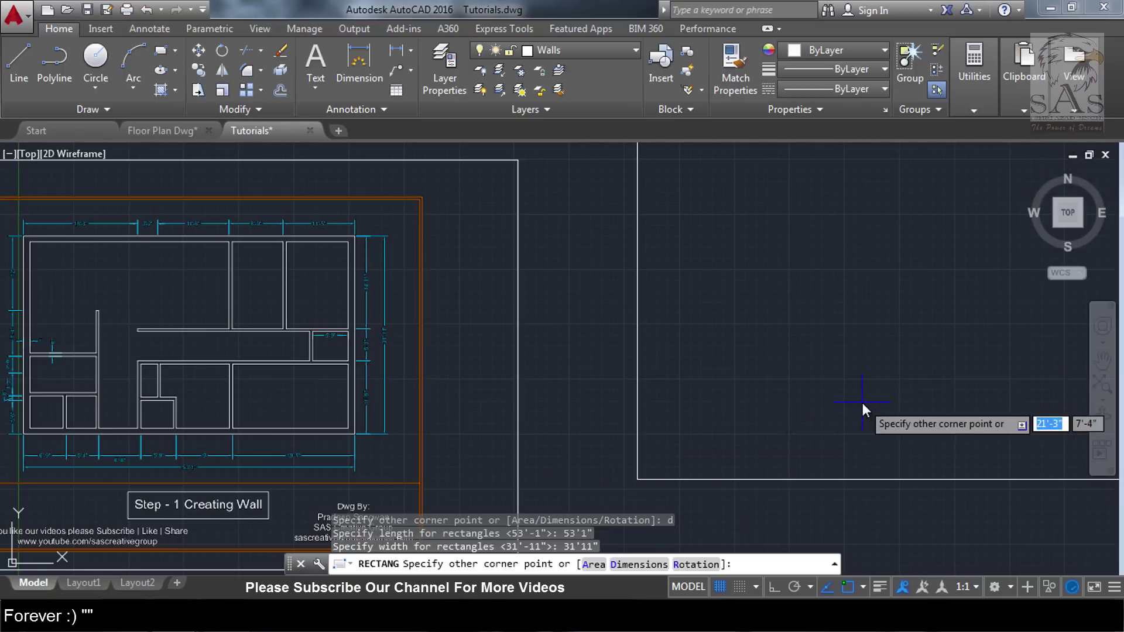
click(876, 390)
scroll(835, 429, down, 2)
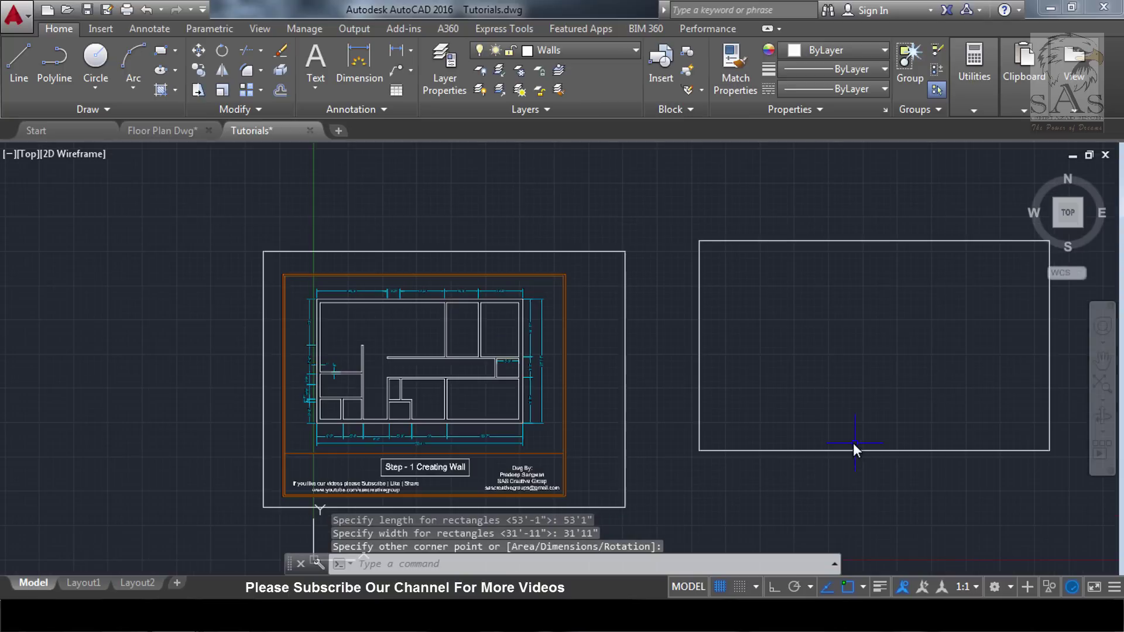
click(760, 440)
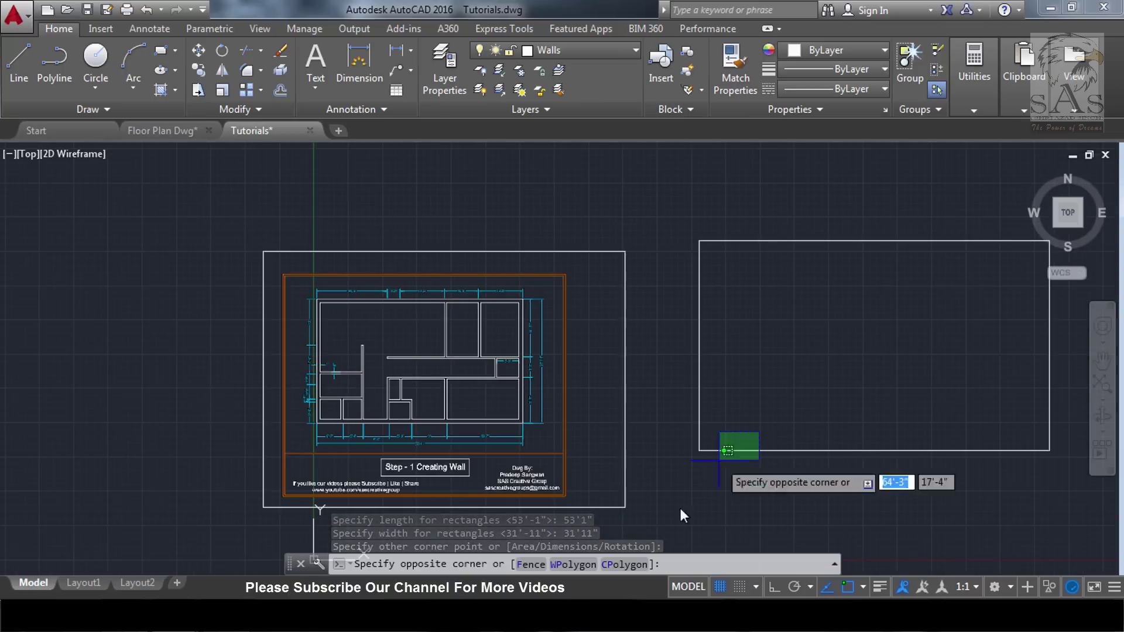
click(683, 503)
text(m)
key(Return)
click(698, 452)
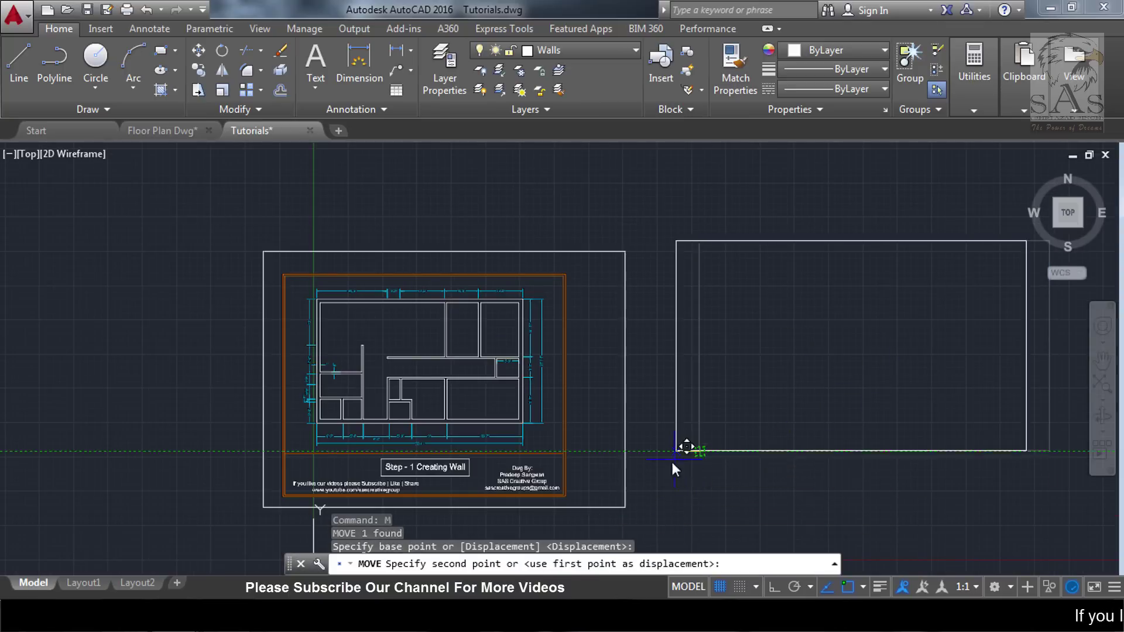
click(662, 467)
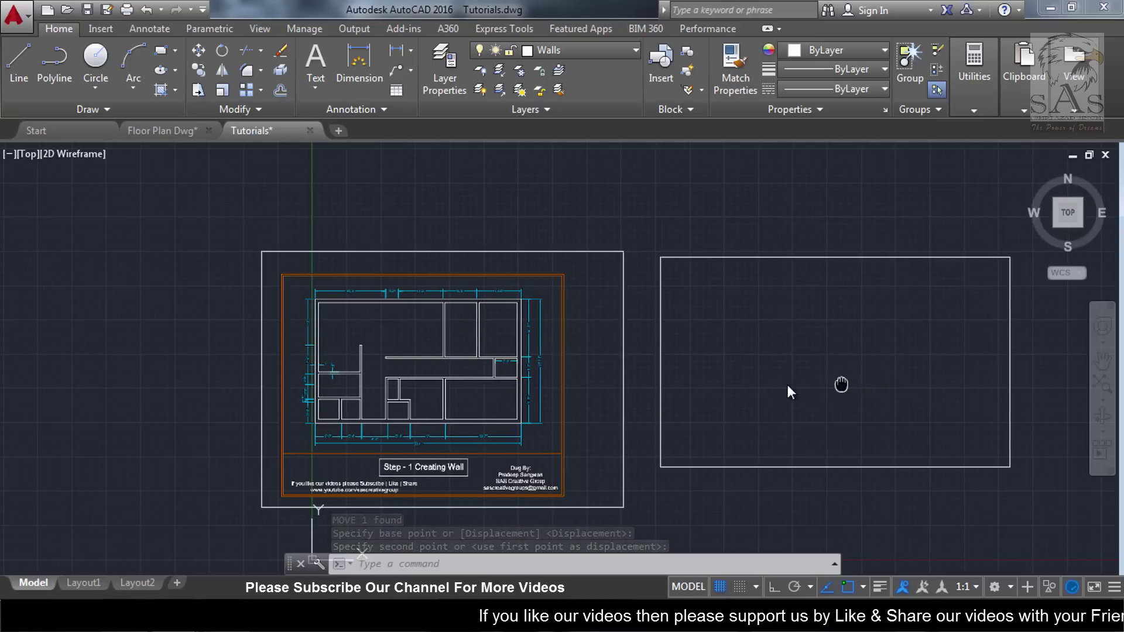
middle_drag(788, 384, 695, 387)
scroll(565, 361, up, 2)
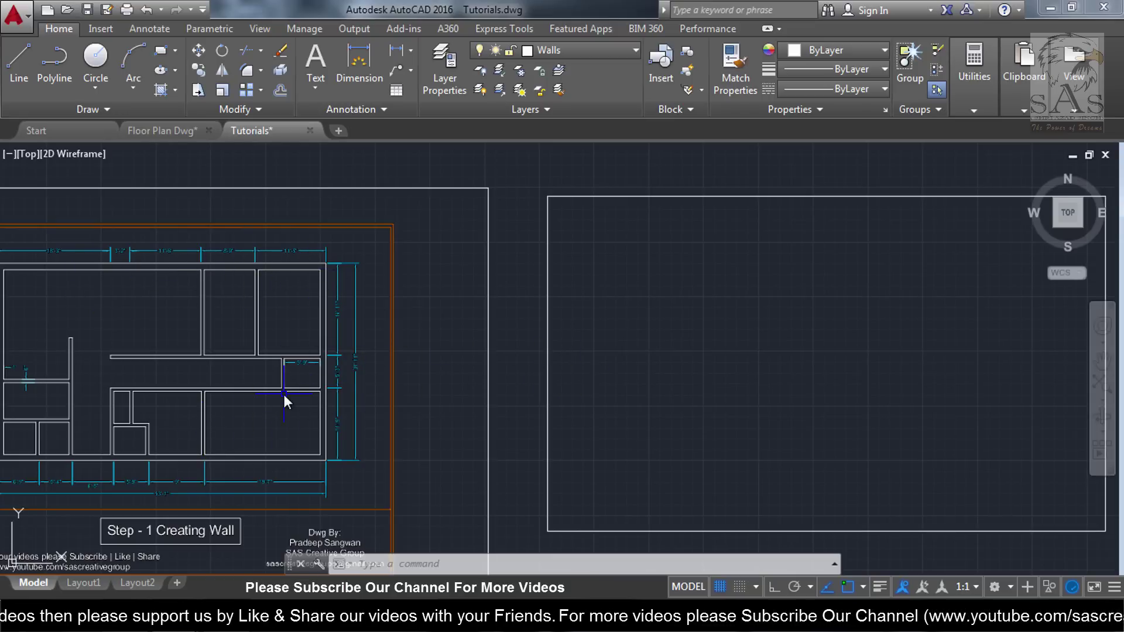
scroll(696, 384, down, 2)
scroll(785, 397, up, 2)
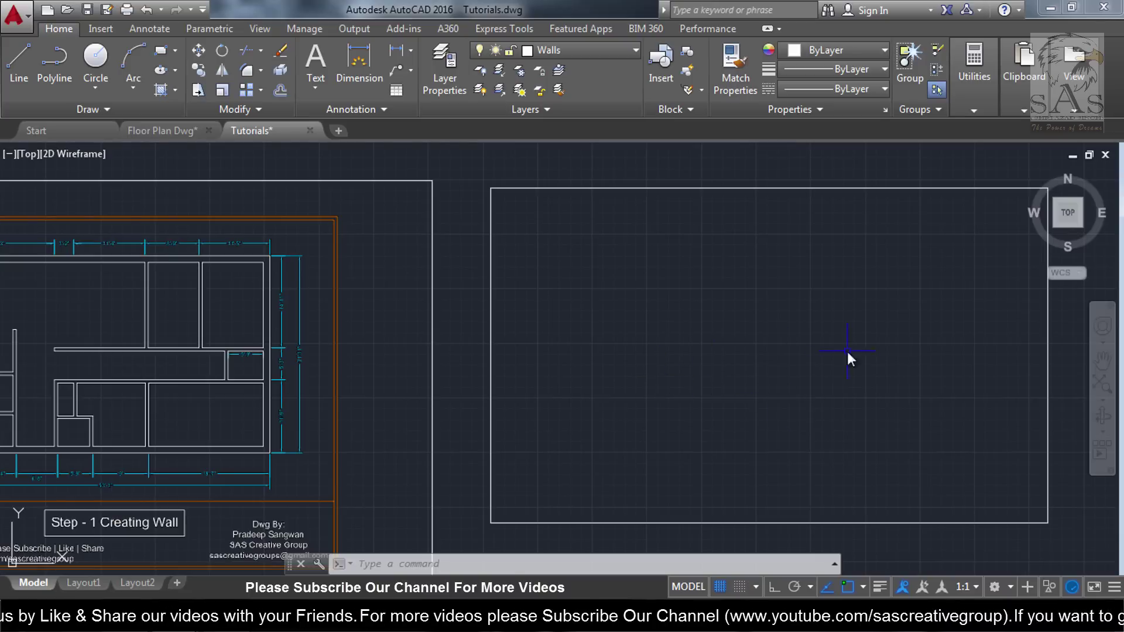
scroll(847, 351, down, 1)
scroll(273, 280, up, 1)
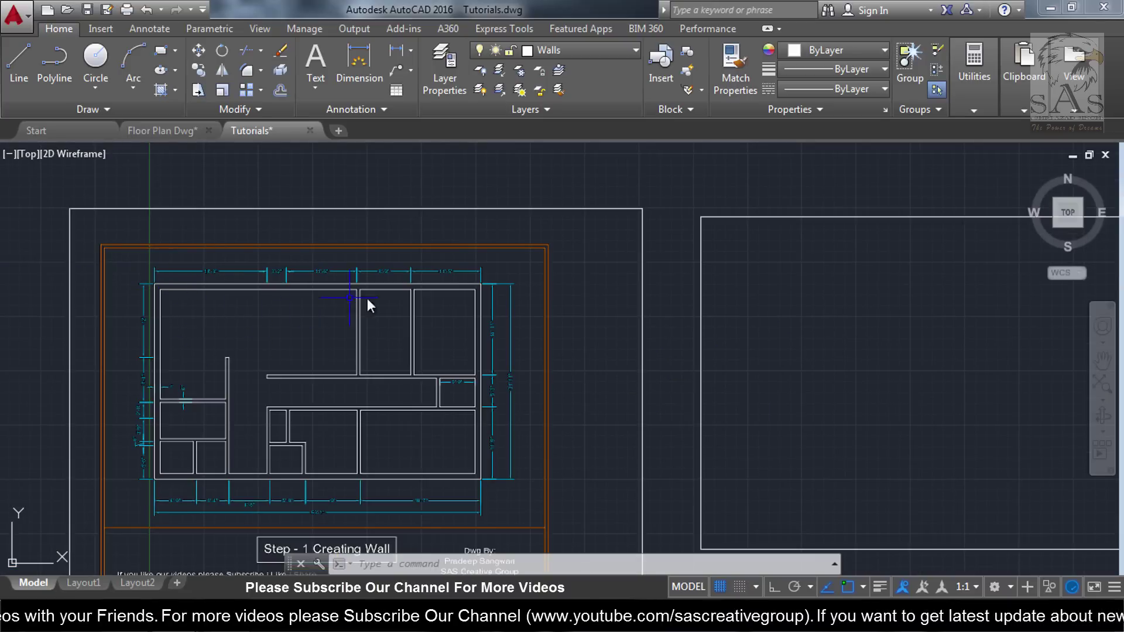
scroll(755, 398, down, 1)
scroll(529, 392, up, 1)
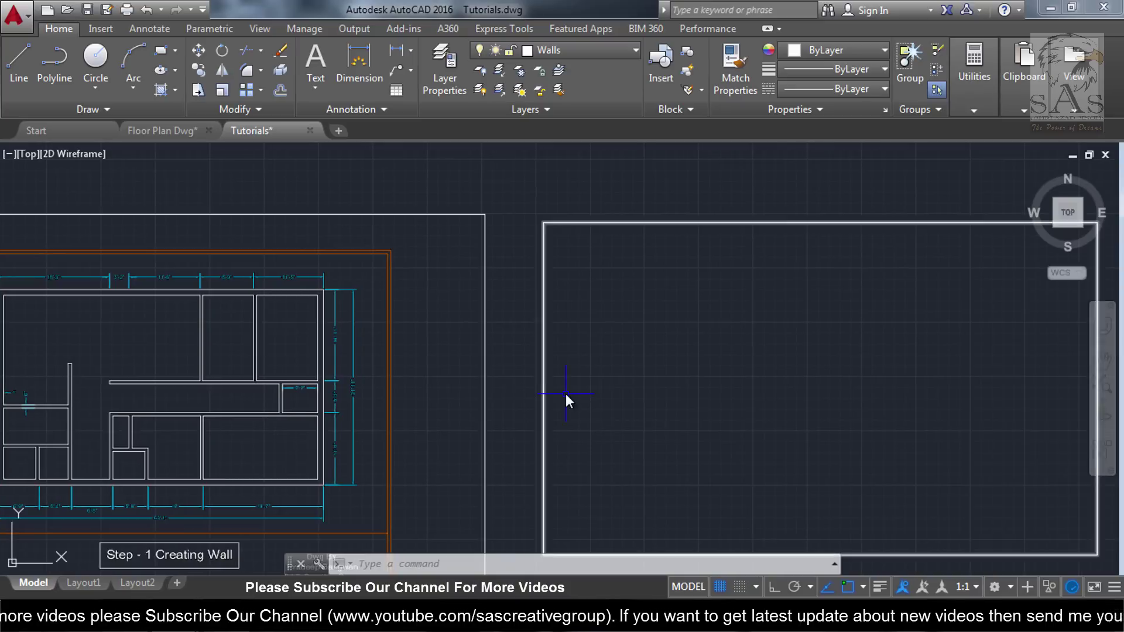
Offset the outer wall rectangle 1' inward to form the wall thickness.
text(o)
key(Return)
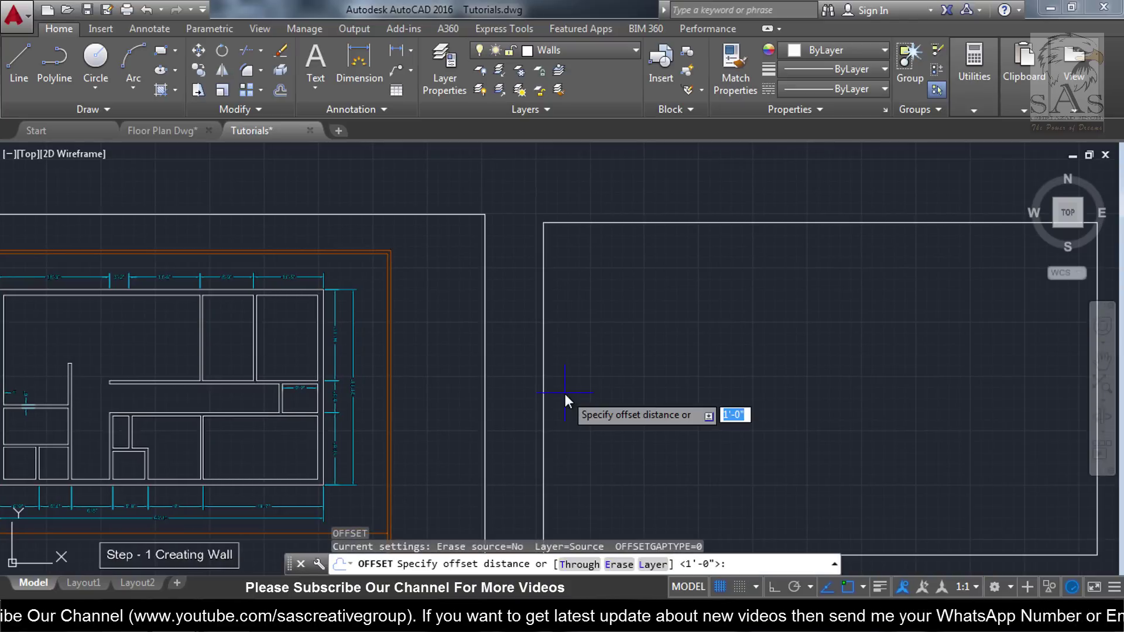
text(1')
key(Return)
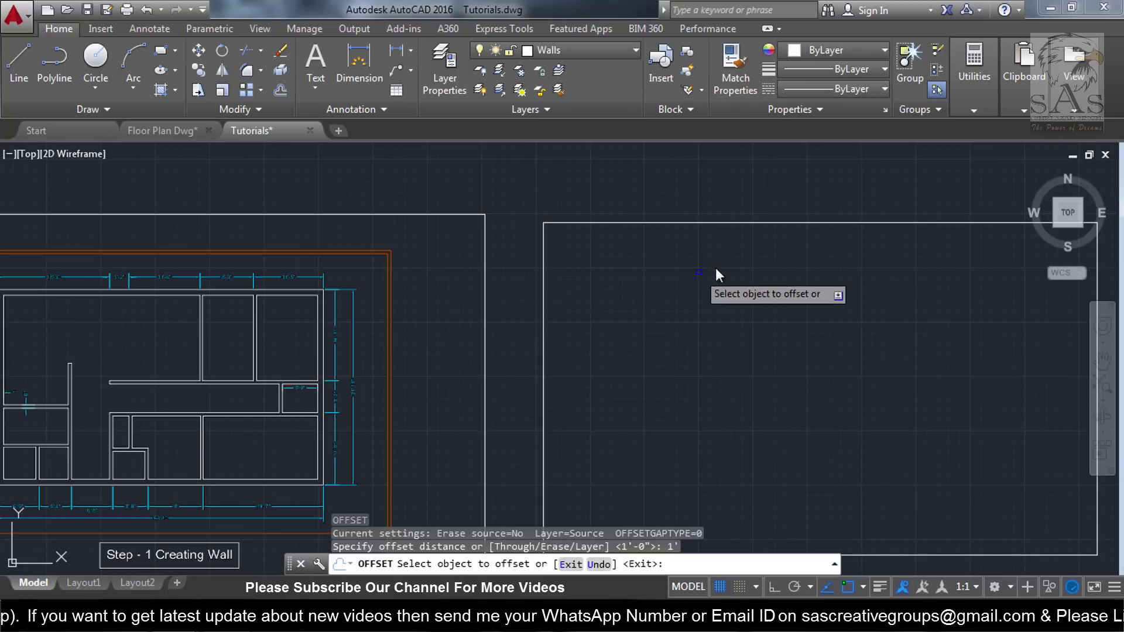
click(766, 222)
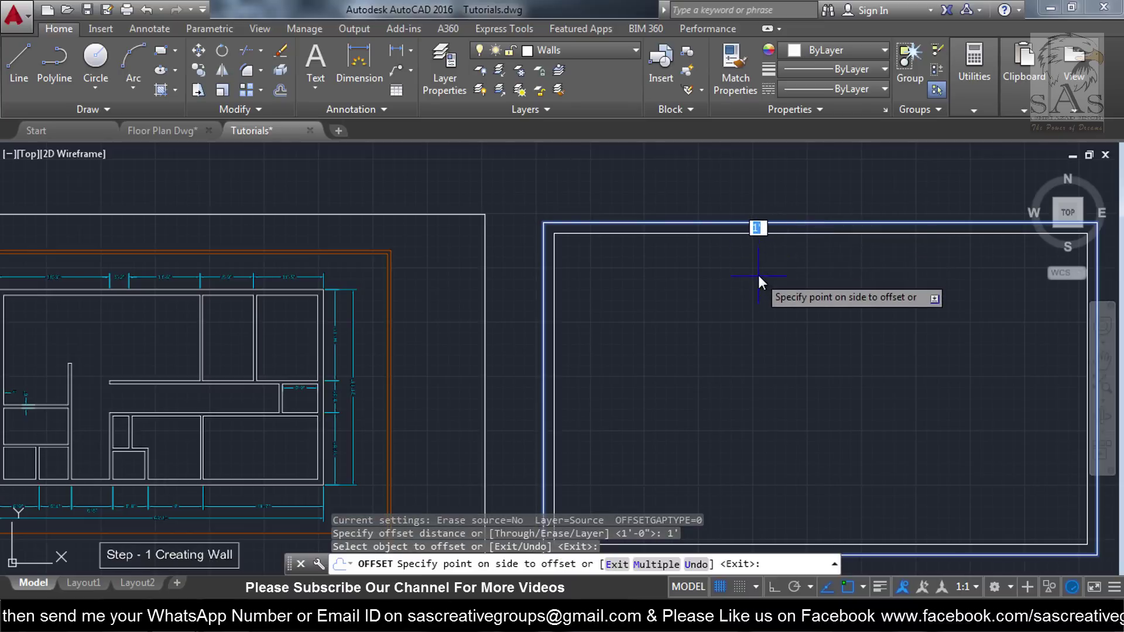
click(779, 278)
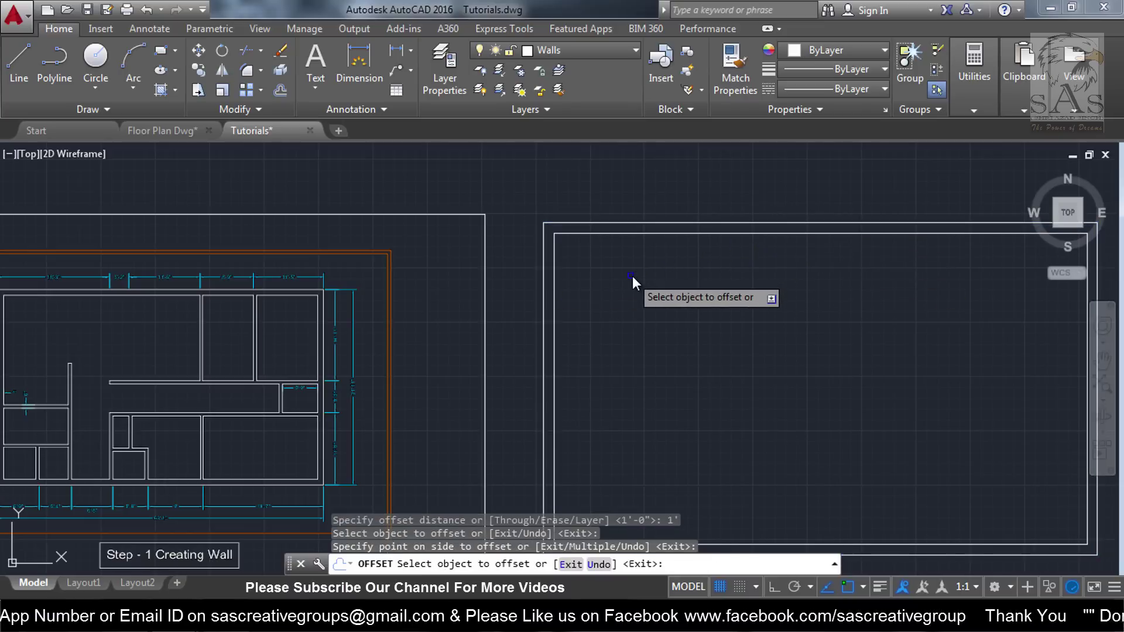
key(Escape)
scroll(630, 279, down, 3)
scroll(725, 305, up, 3)
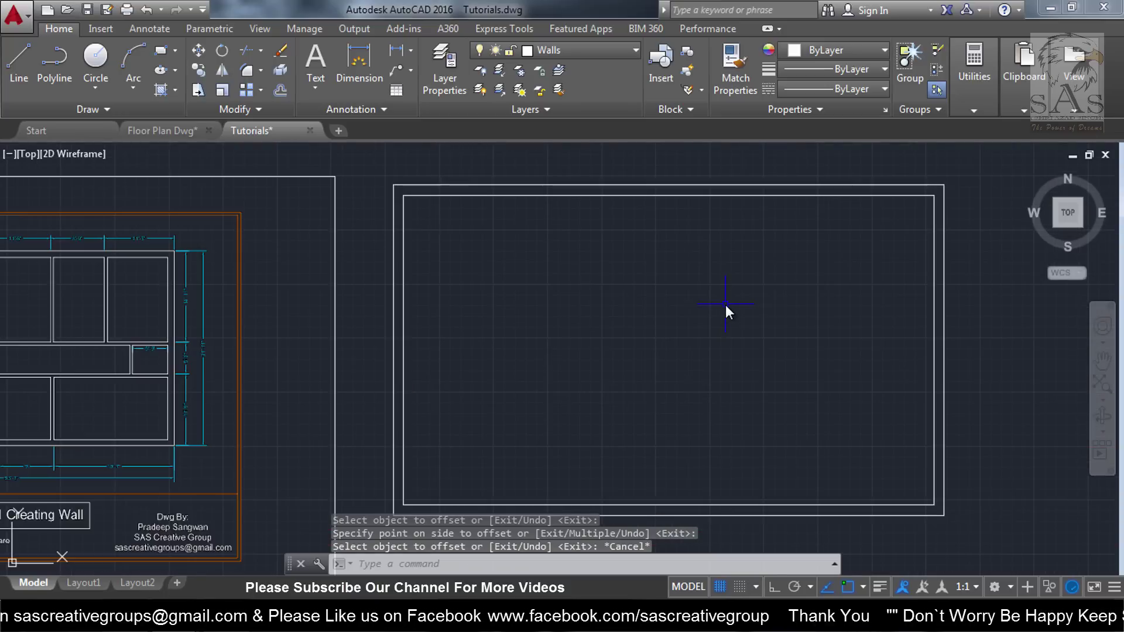
scroll(729, 304, down, 2)
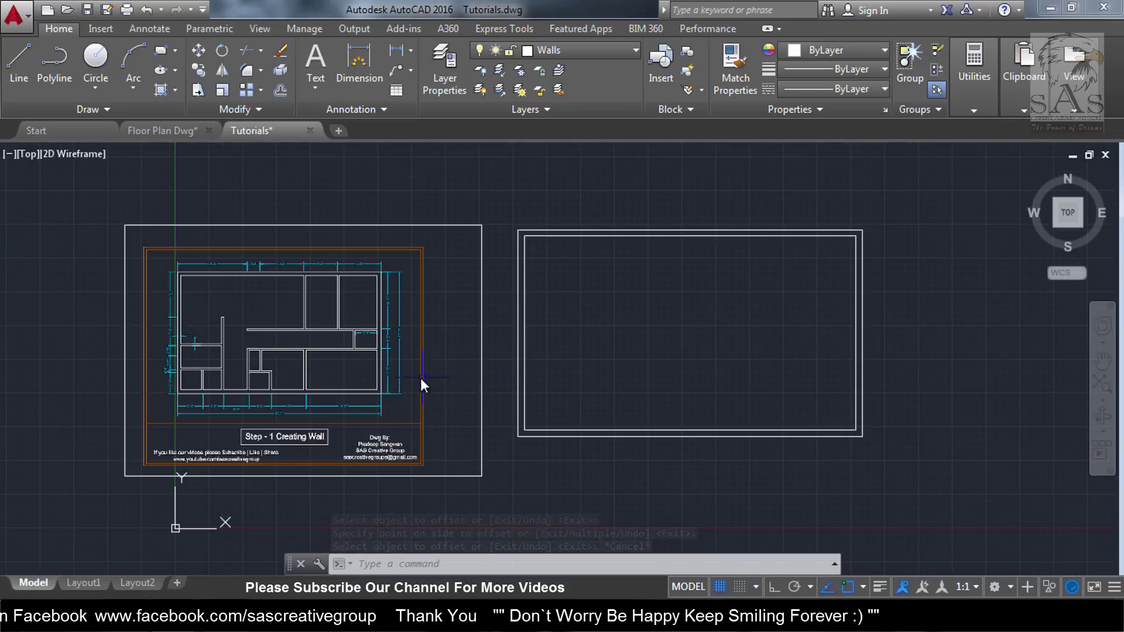
scroll(259, 348, up, 2)
mouse_move(281, 347)
middle_down()
mouse_move(474, 349)
mouse_move(491, 380)
middle_up()
scroll(474, 348, up, 3)
scroll(490, 380, down, 3)
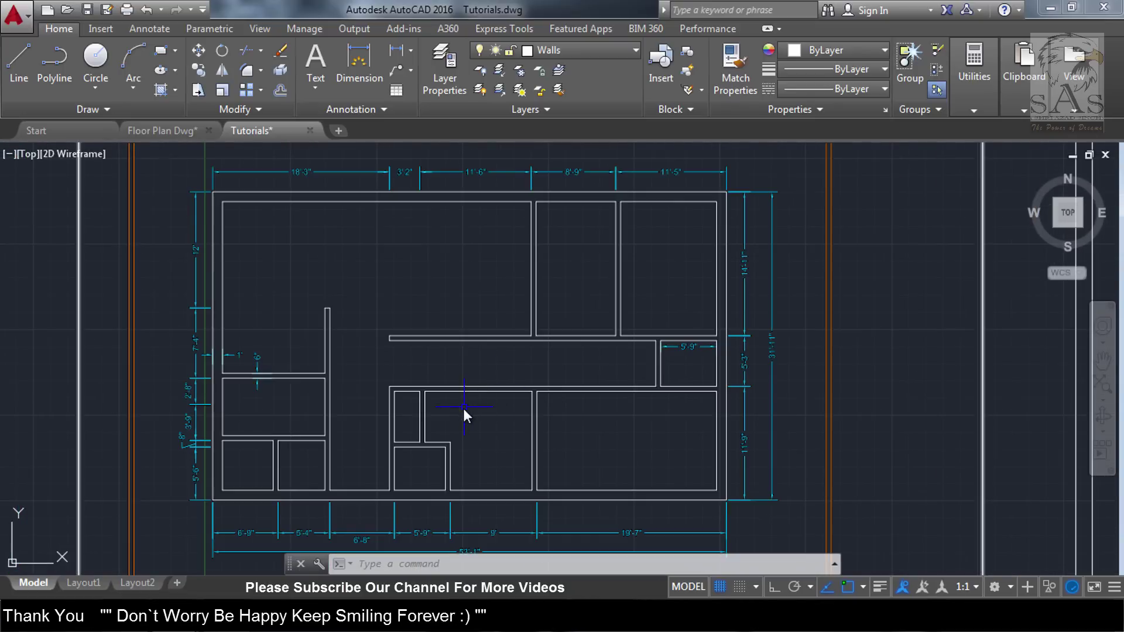
scroll(462, 408, up, 3)
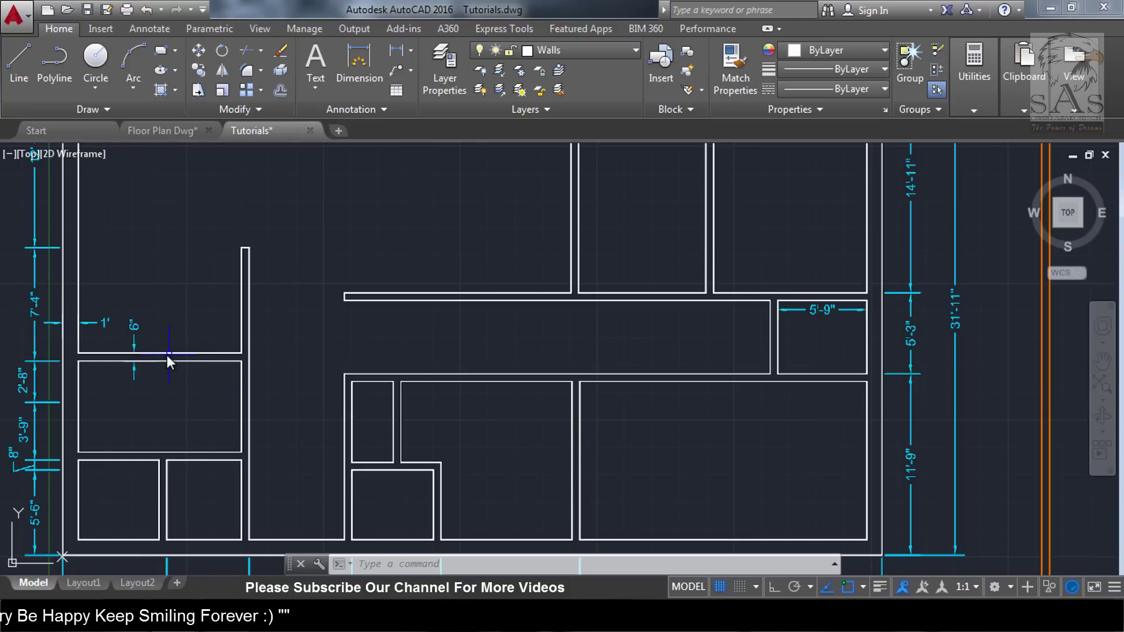
scroll(179, 360, down, 2)
scroll(399, 398, up, 3)
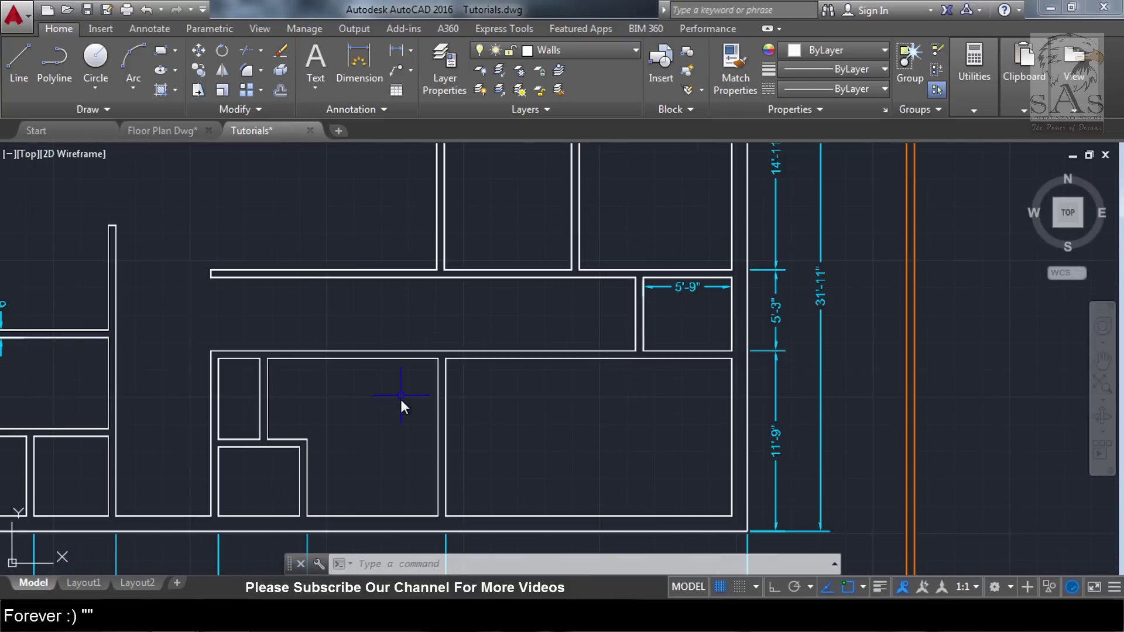
scroll(401, 399, down, 3)
middle_drag(481, 373, 549, 399)
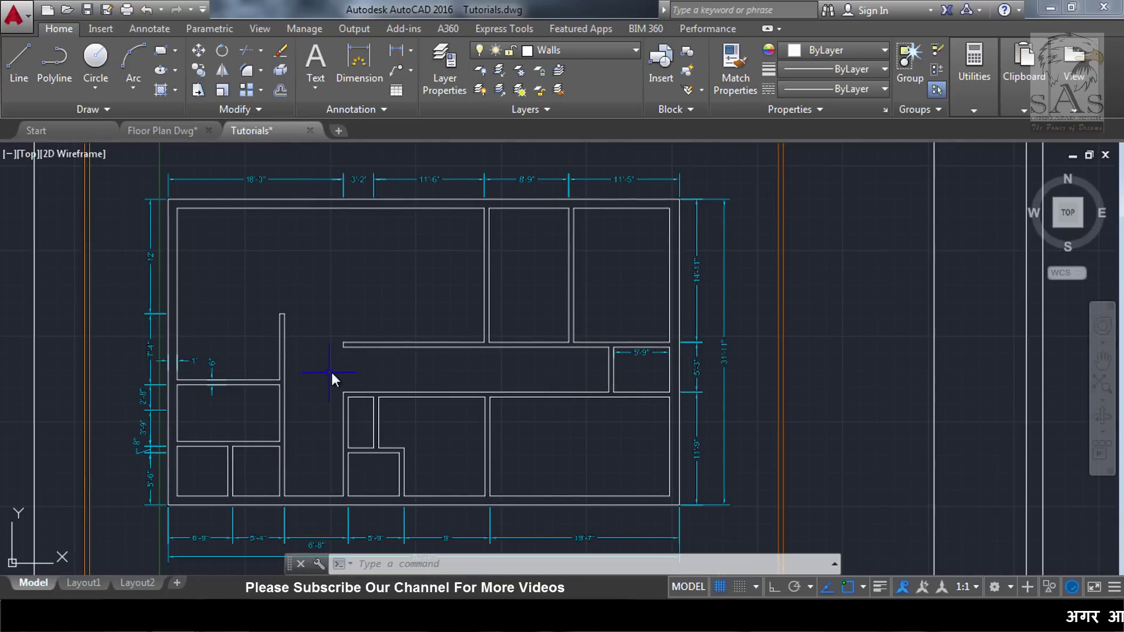
middle_drag(429, 363, 417, 389)
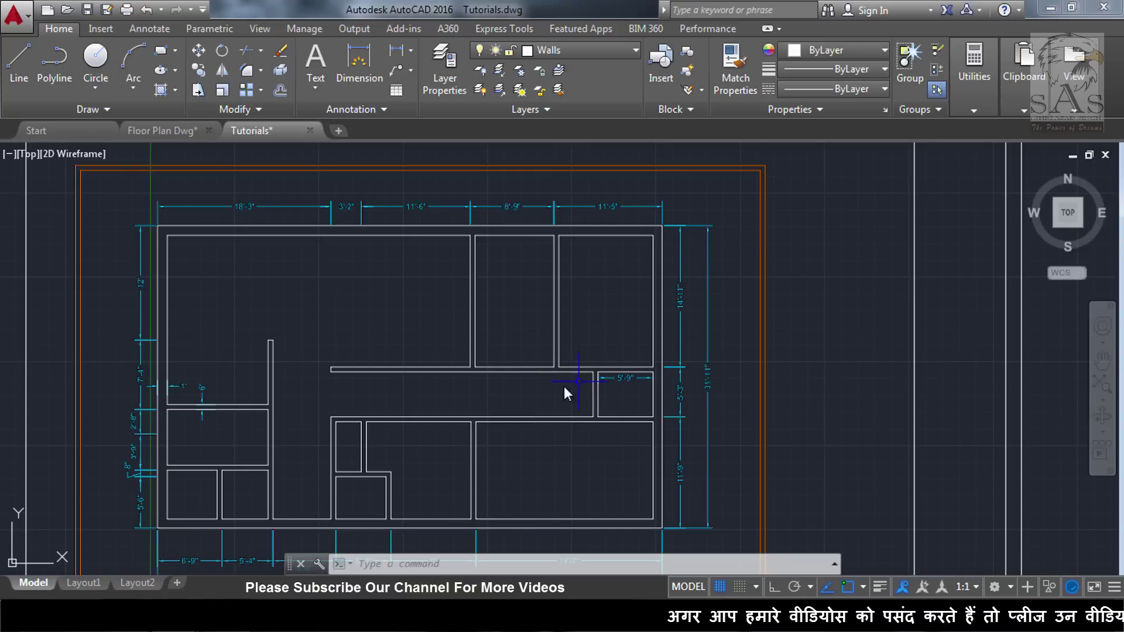
scroll(557, 330, up, 5)
scroll(557, 329, down, 5)
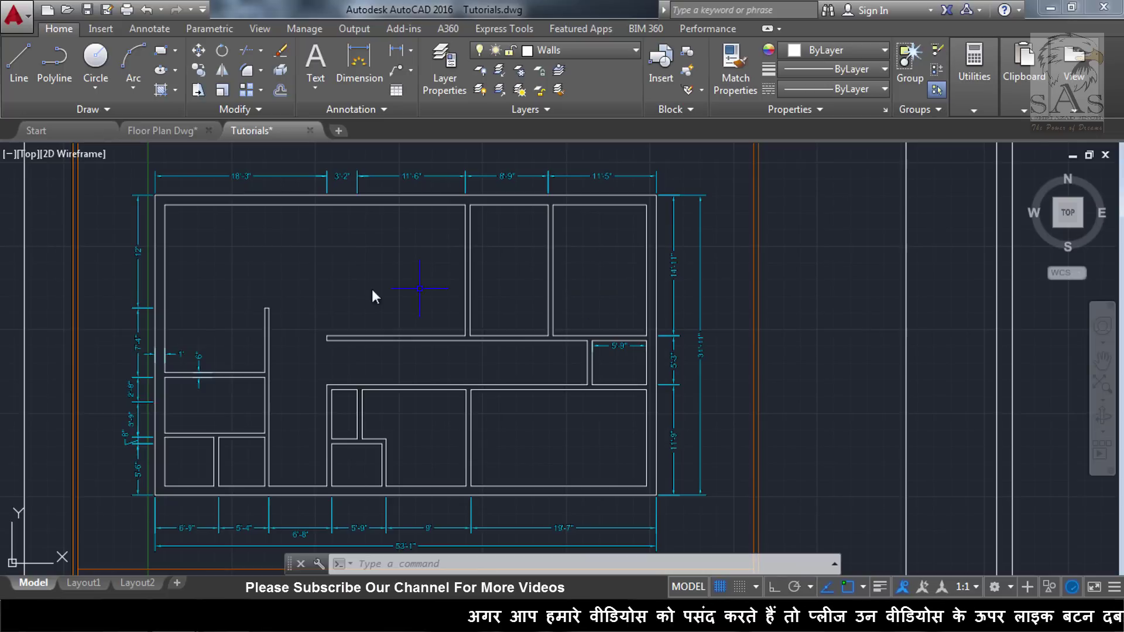
click(669, 353)
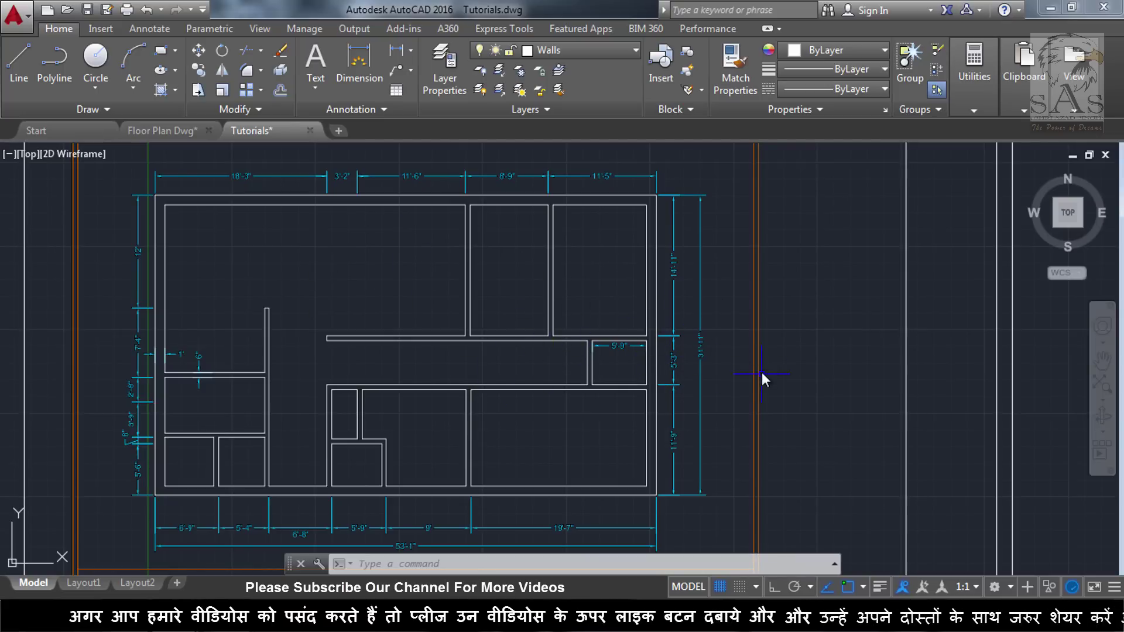
middle_drag(889, 381, 855, 389)
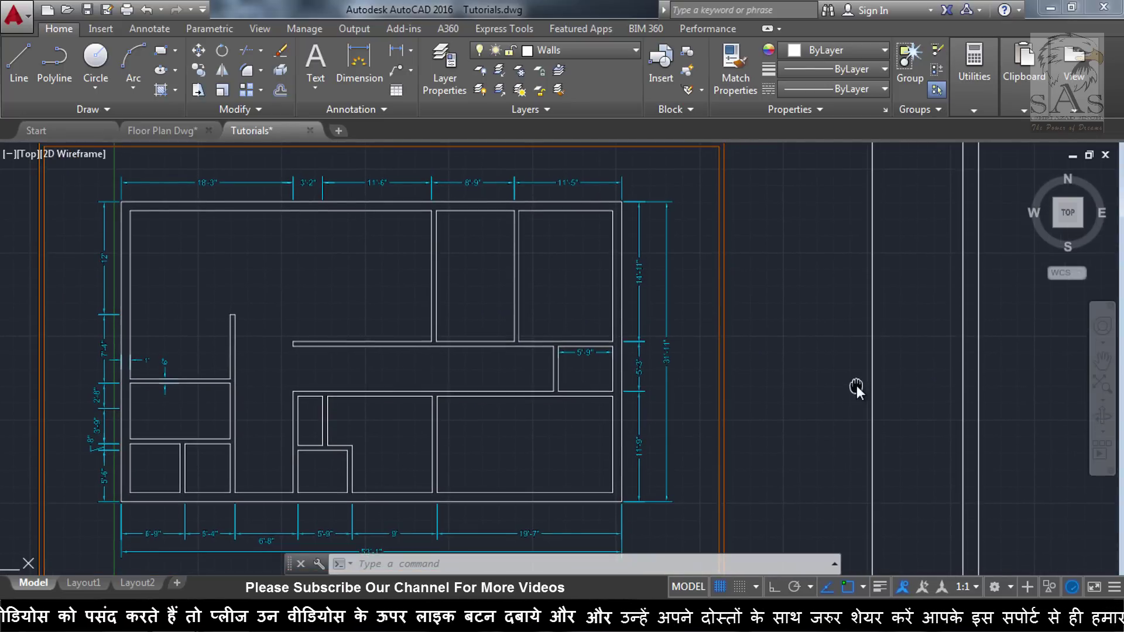
scroll(580, 205, up, 5)
scroll(742, 246, down, 3)
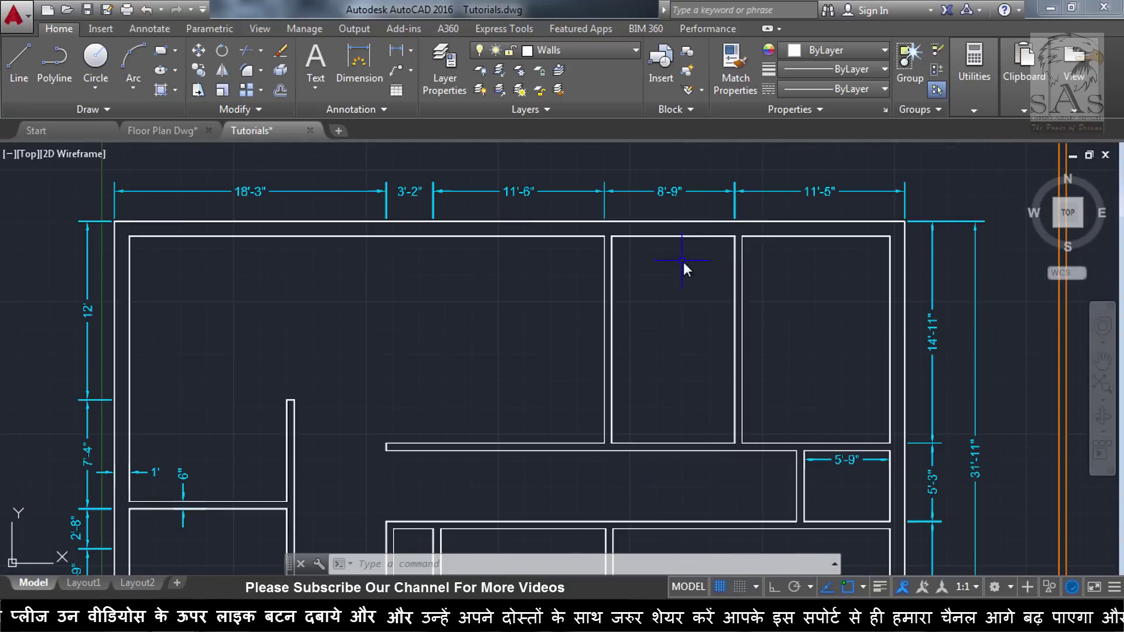
middle_drag(814, 223, 799, 268)
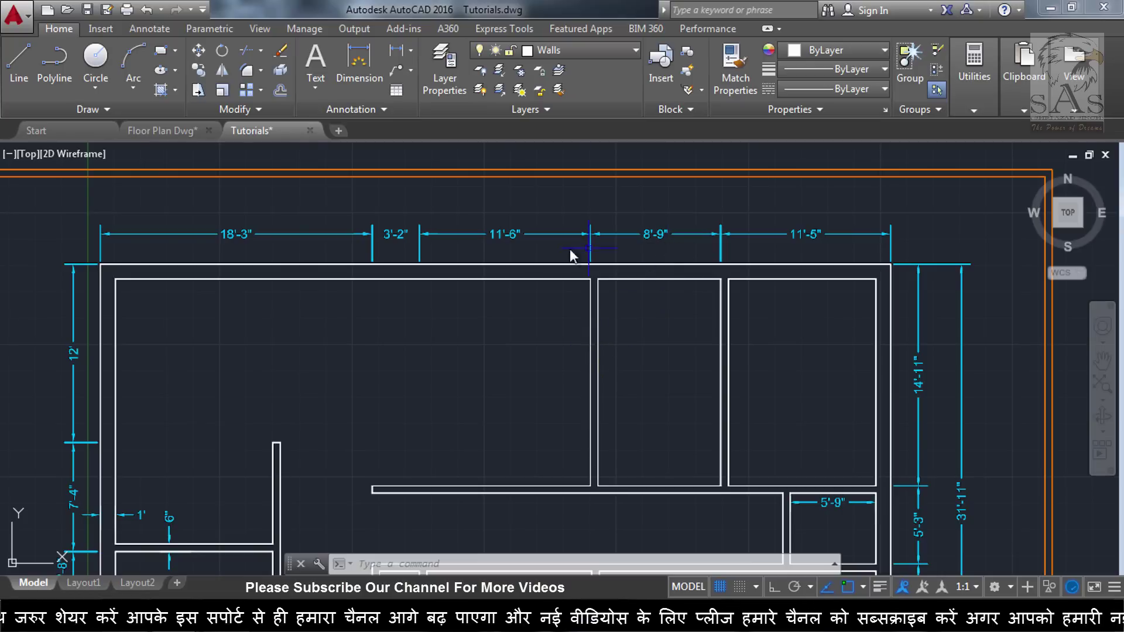
scroll(493, 248, down, 3)
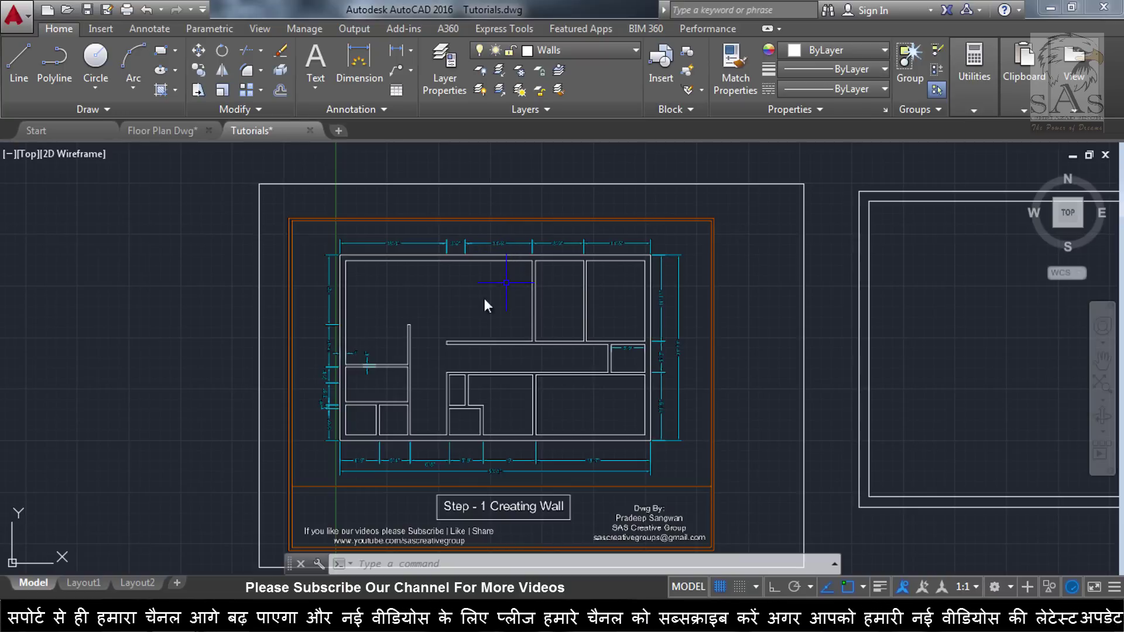
scroll(437, 271, up, 2)
scroll(477, 233, up, 1)
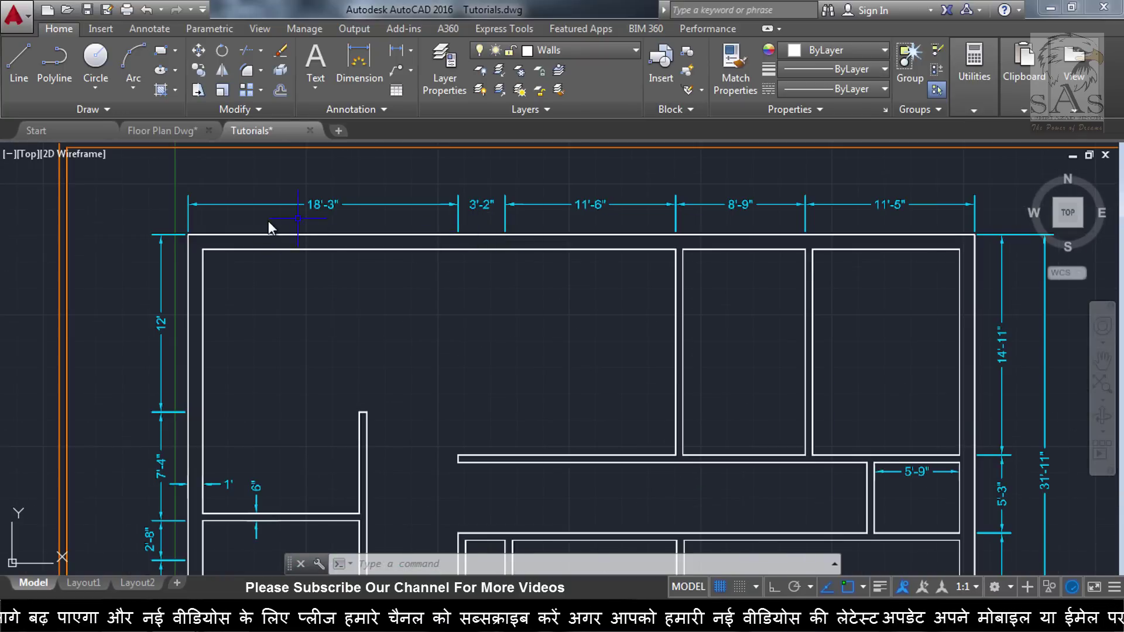
scroll(367, 317, down, 3)
scroll(438, 350, up, 3)
scroll(596, 360, down, 3)
scroll(630, 366, up, 3)
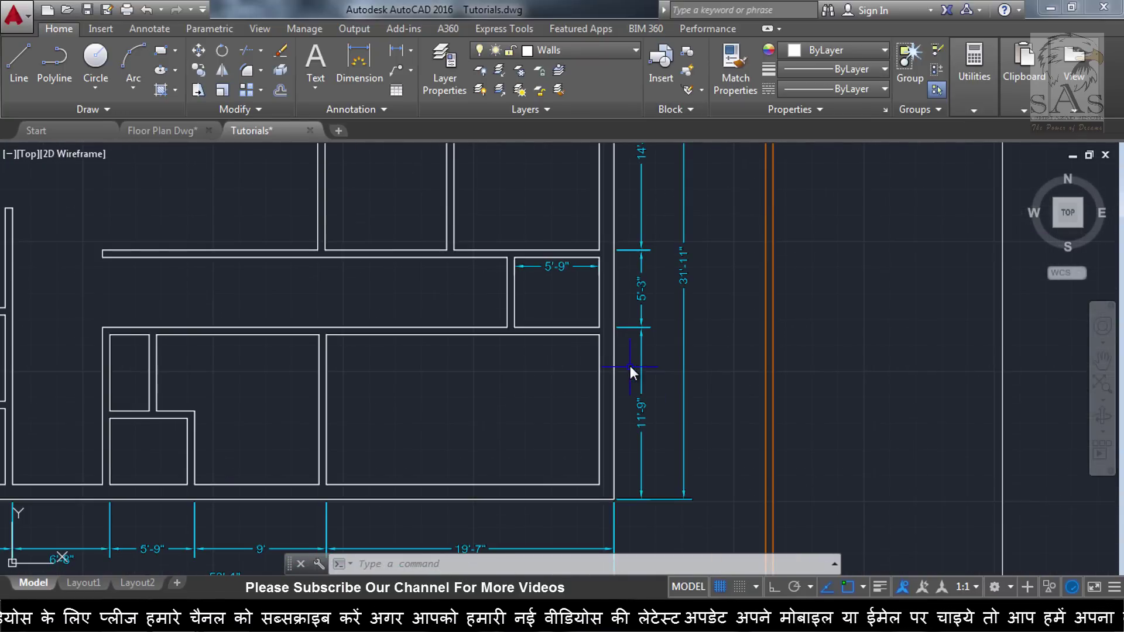
scroll(616, 368, down, 2)
scroll(588, 371, down, 1)
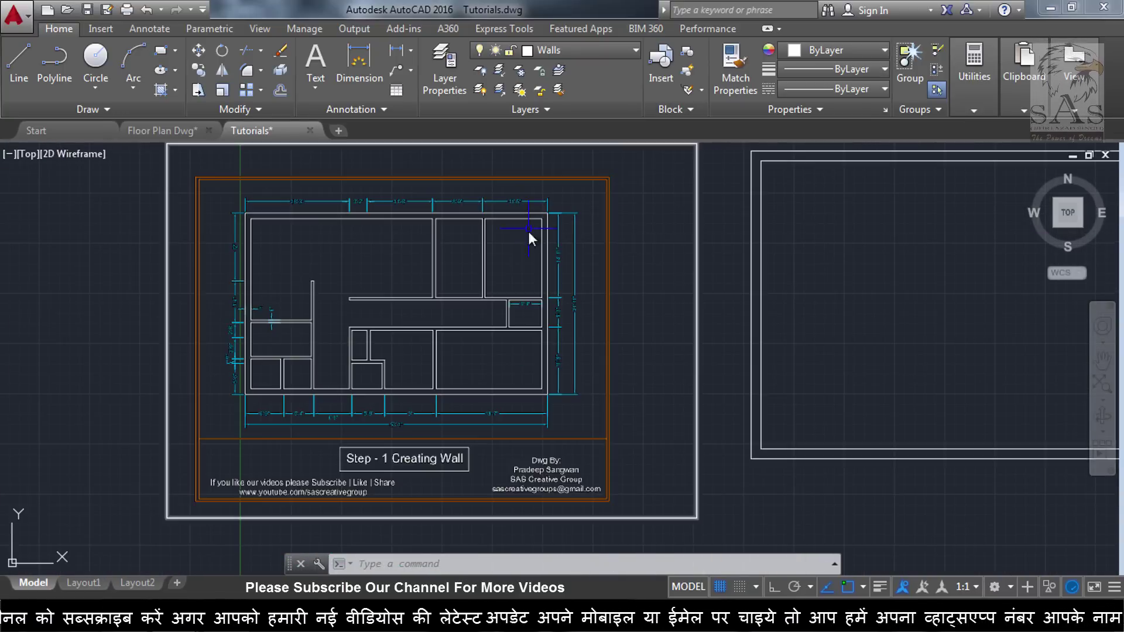
scroll(507, 278, up, 3)
scroll(507, 279, down, 3)
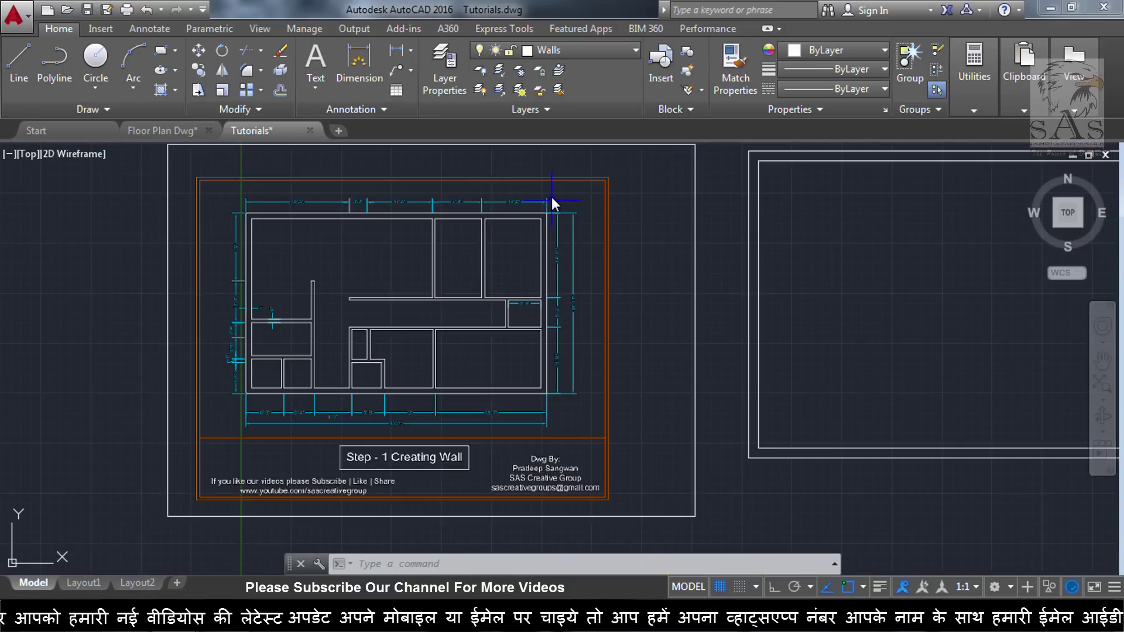
scroll(490, 201, up, 3)
scroll(444, 201, up, 2)
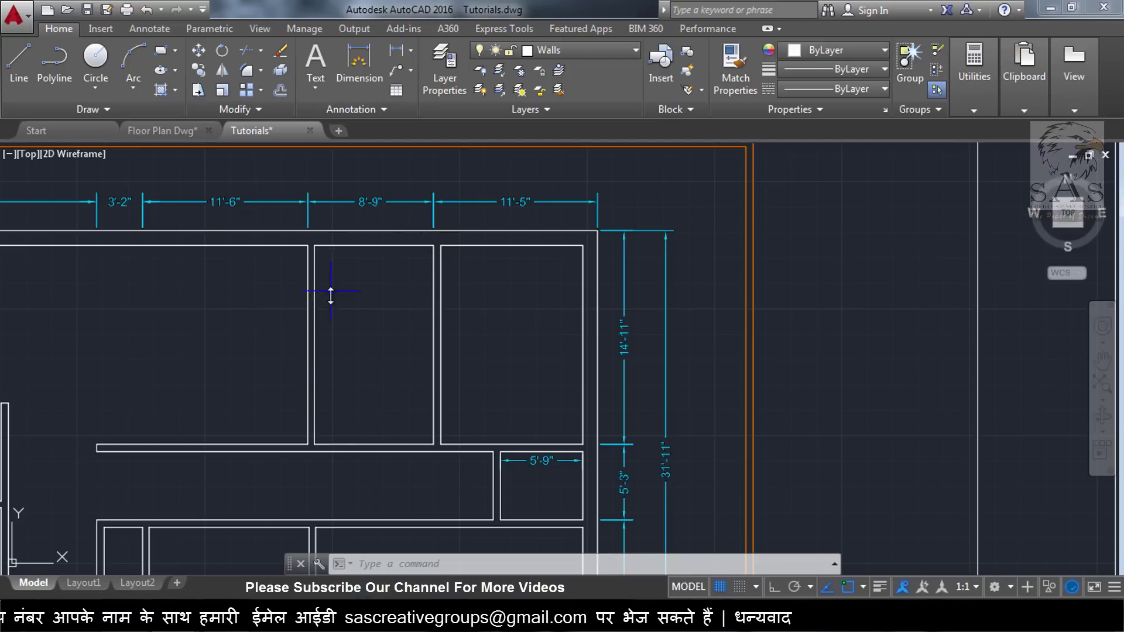
middle_drag(202, 434, 555, 408)
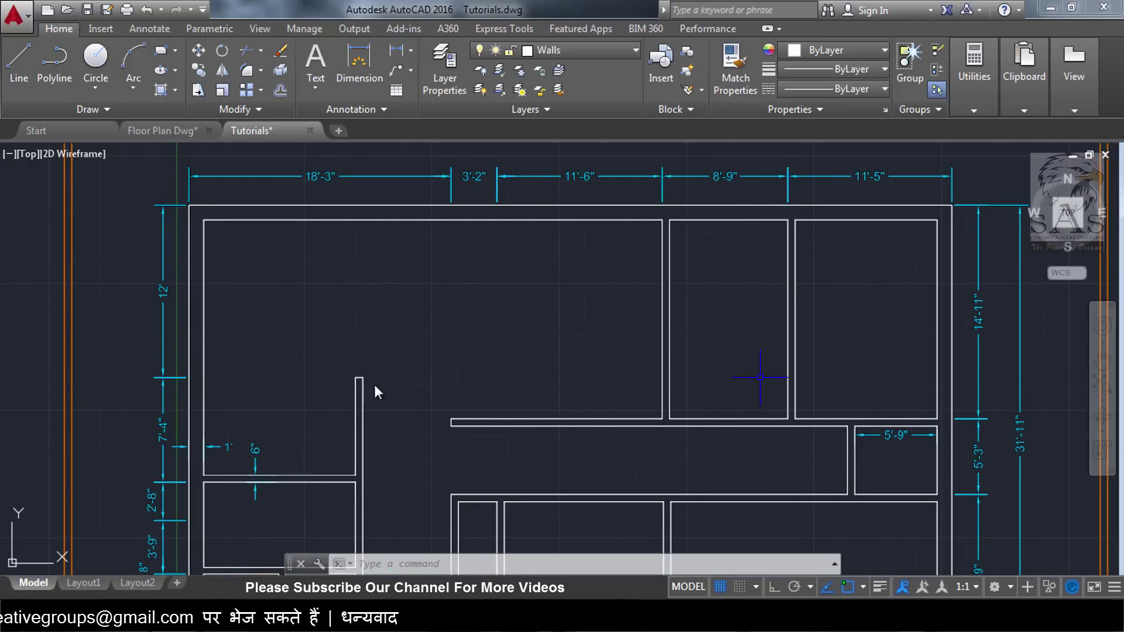
scroll(698, 410, up, 1)
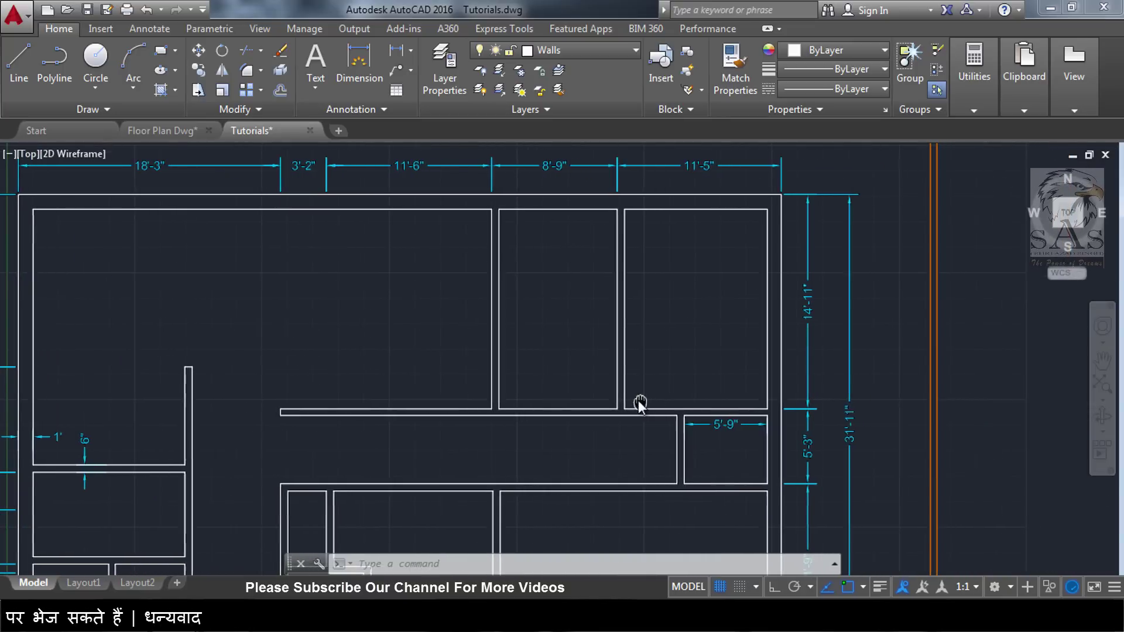
scroll(649, 389, down, 5)
middle_drag(654, 458, 573, 420)
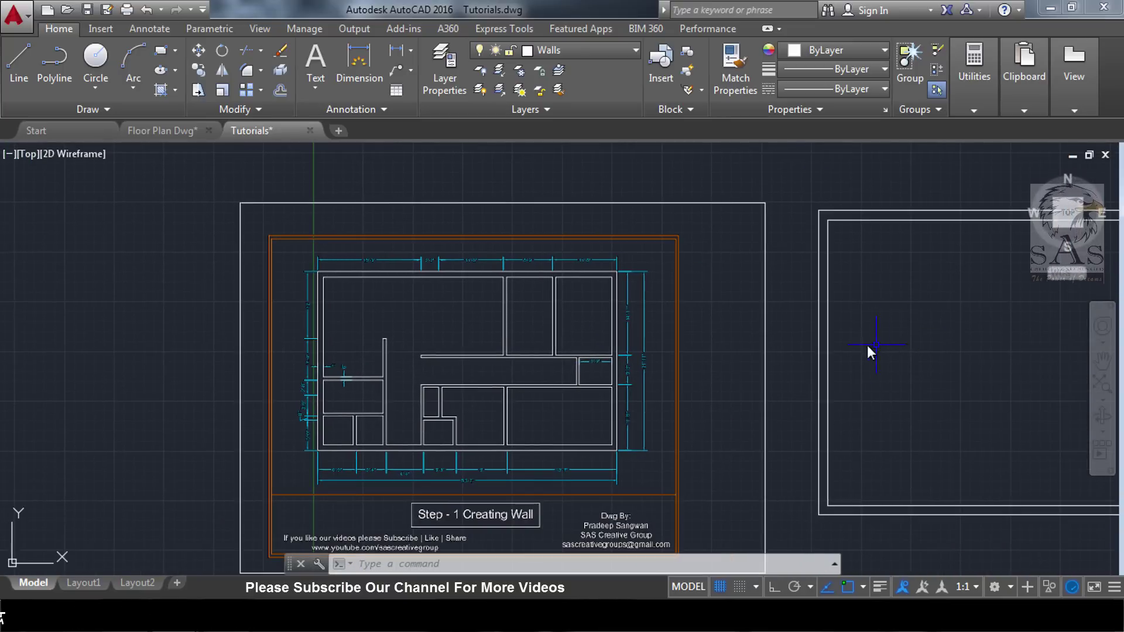
middle_drag(868, 350, 752, 357)
scroll(433, 482, up, 3)
middle_drag(433, 482, 632, 454)
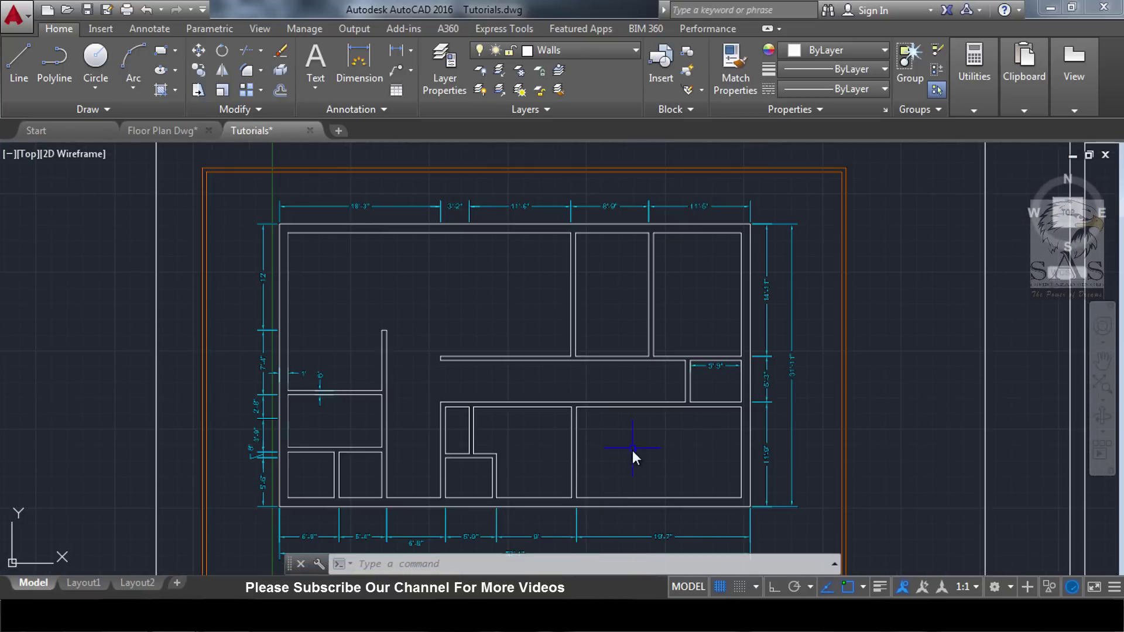
scroll(658, 470, up, 2)
scroll(661, 469, down, 2)
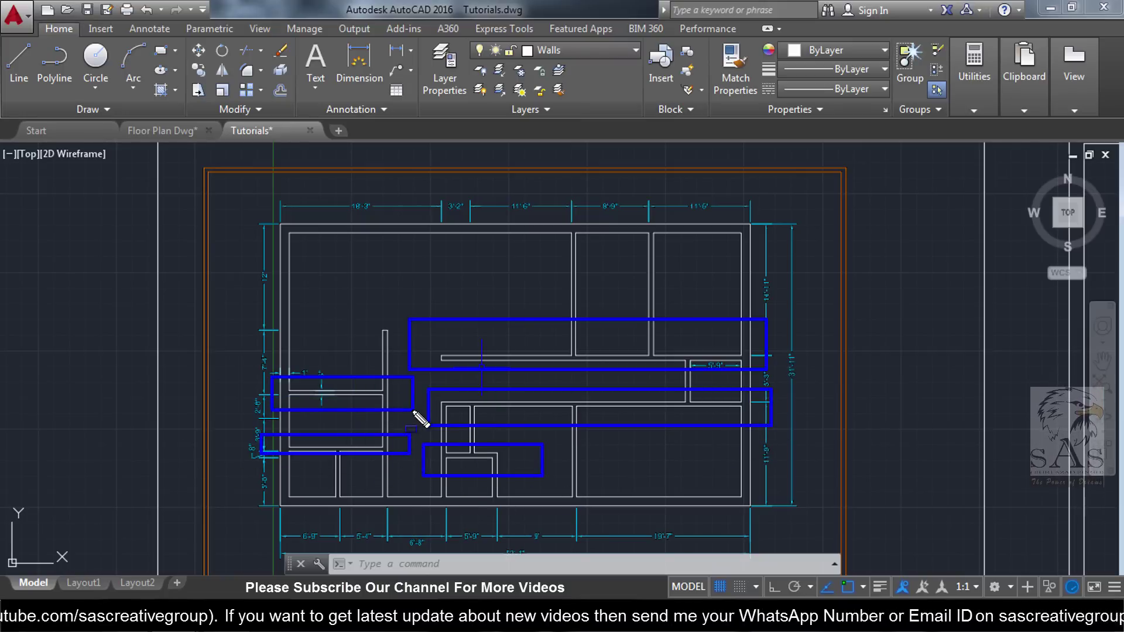
key(Escape)
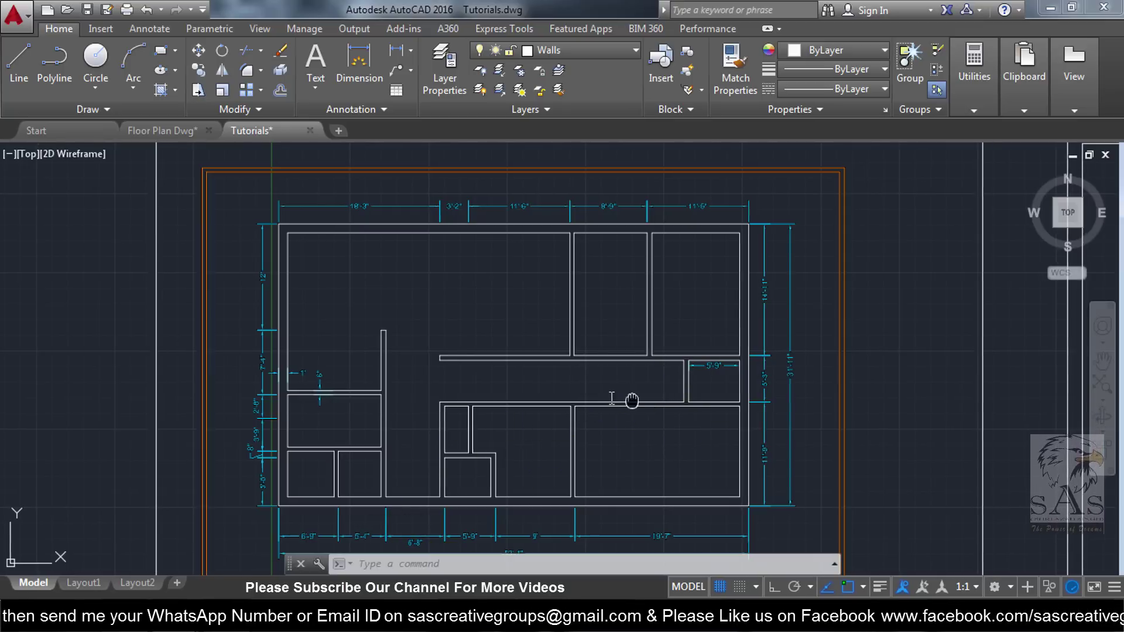
middle_drag(665, 401, 466, 398)
scroll(479, 284, up, 1)
scroll(476, 278, down, 1)
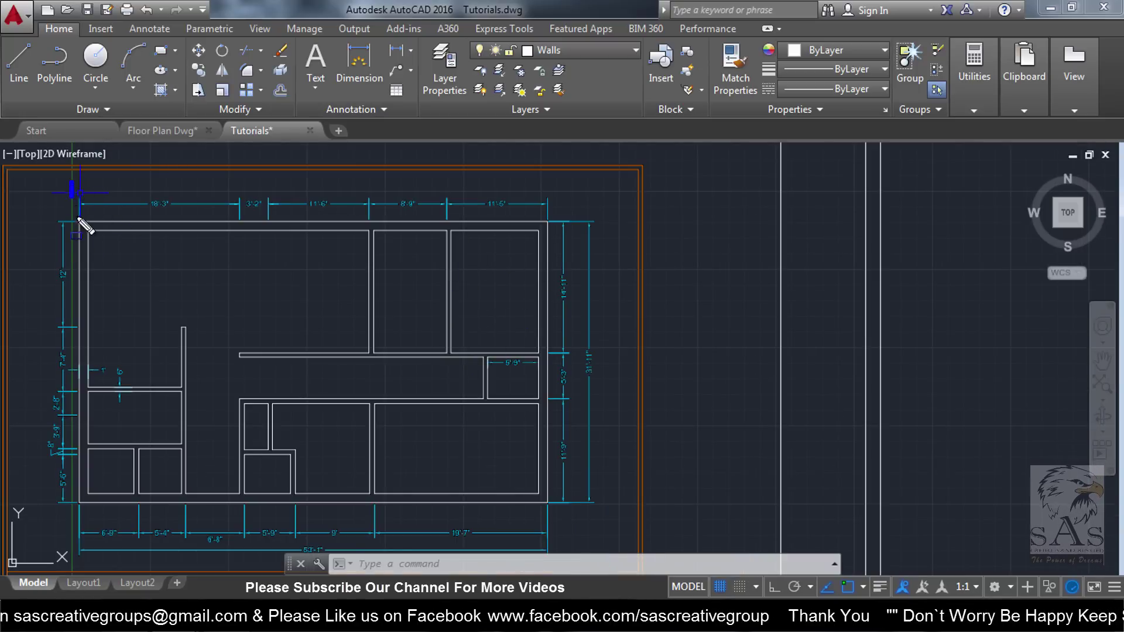
click(631, 234)
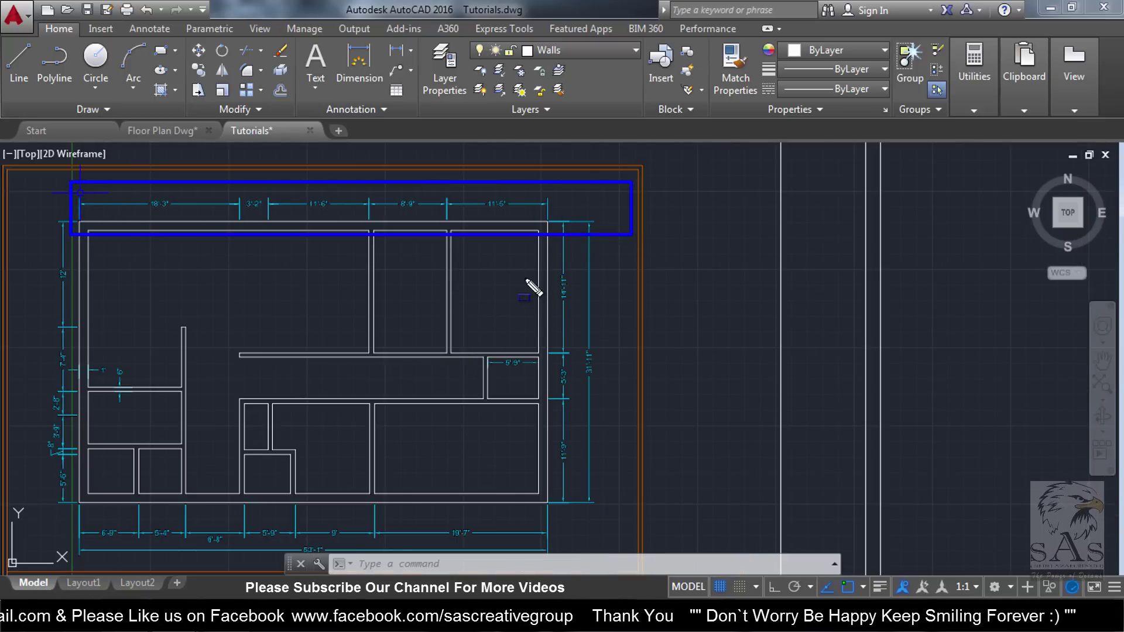
click(531, 188)
click(599, 540)
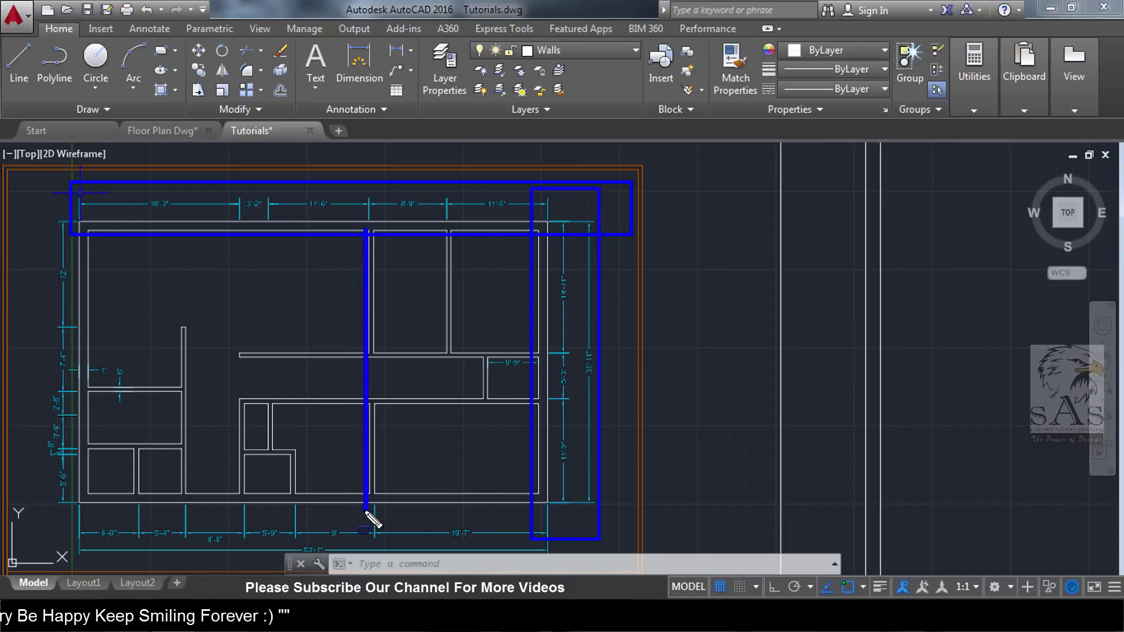
click(366, 511)
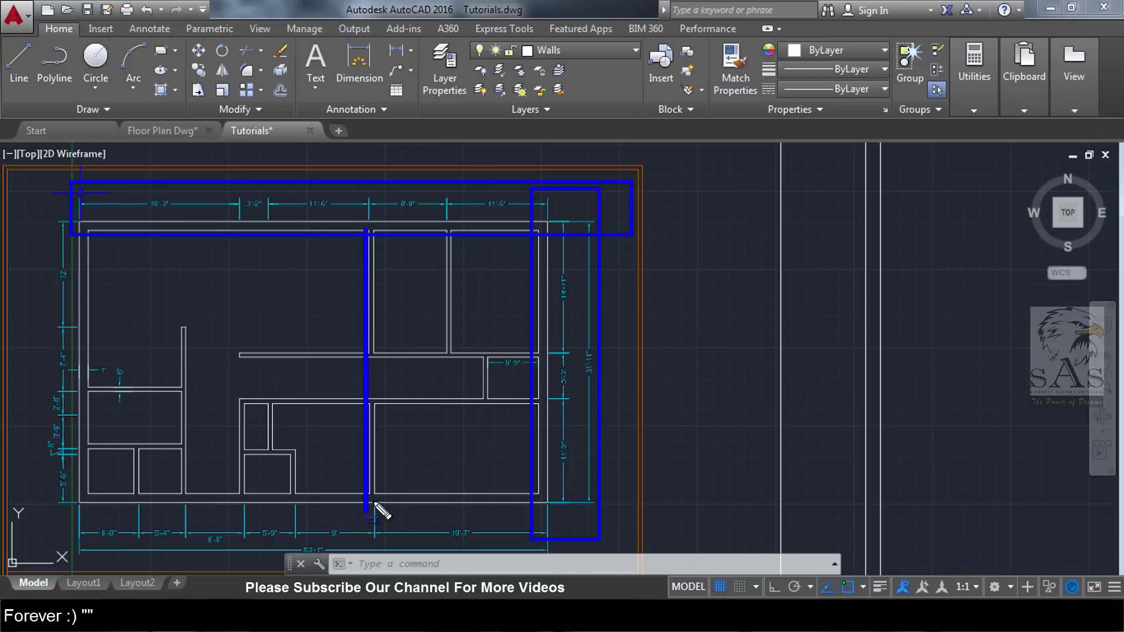
click(374, 501)
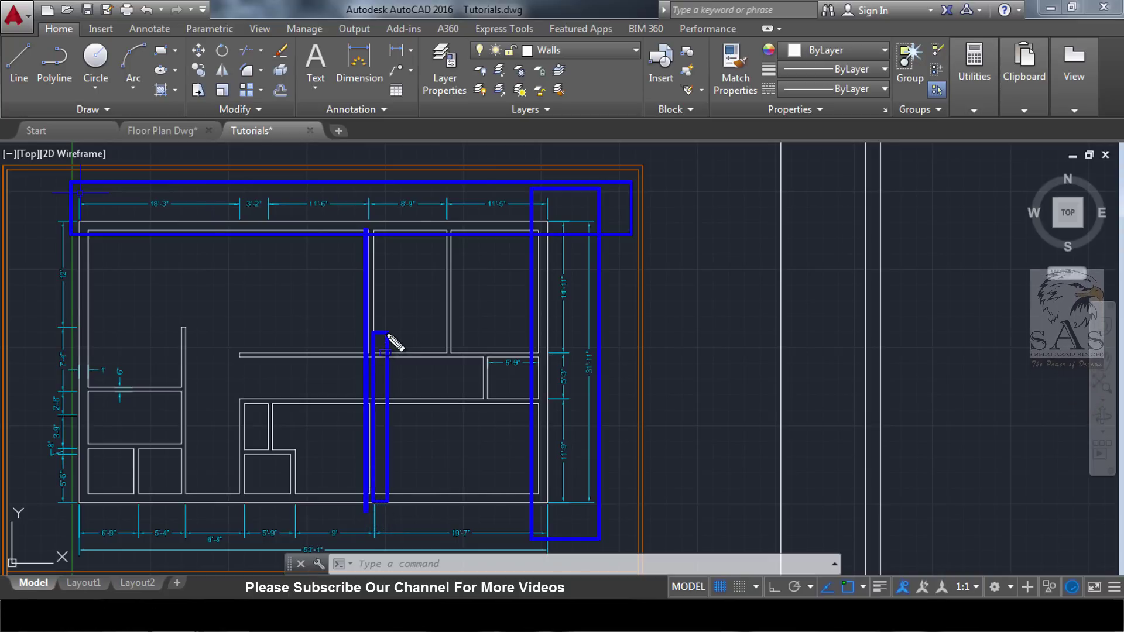
click(369, 346)
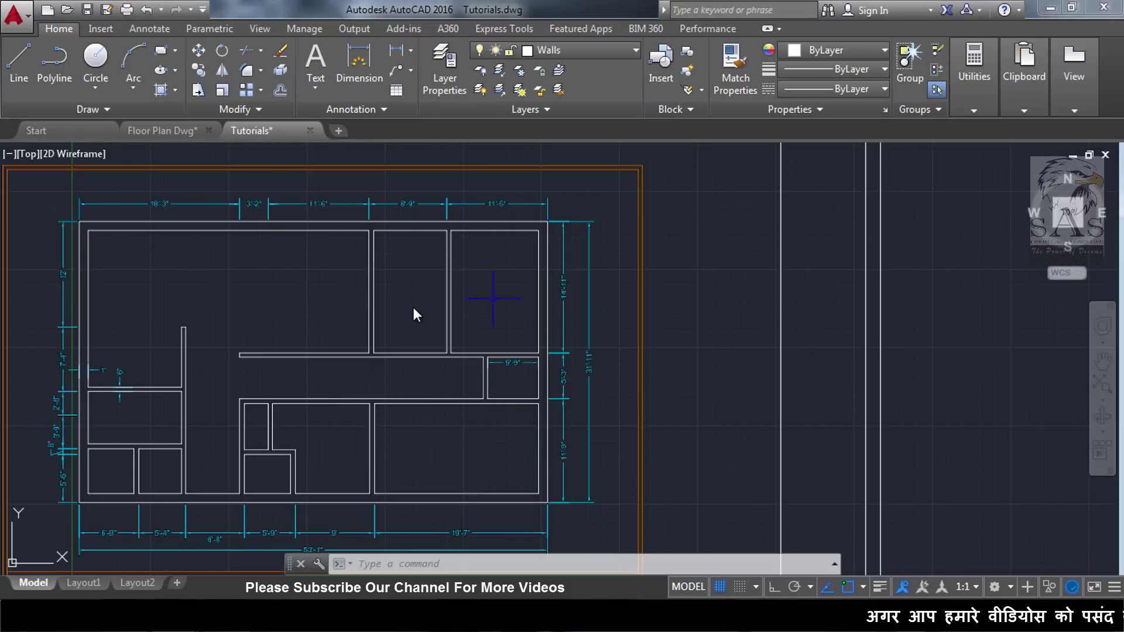
drag(50, 181, 588, 253)
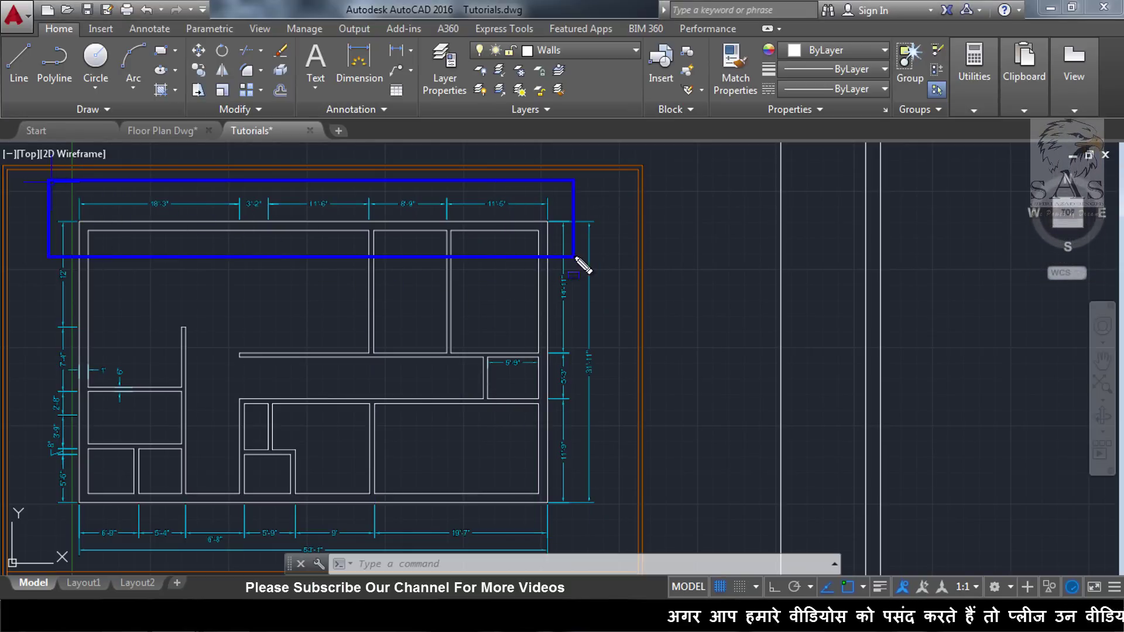
mouse_move(514, 199)
mouse_down()
mouse_move(556, 409)
mouse_move(609, 436)
mouse_move(614, 481)
mouse_up()
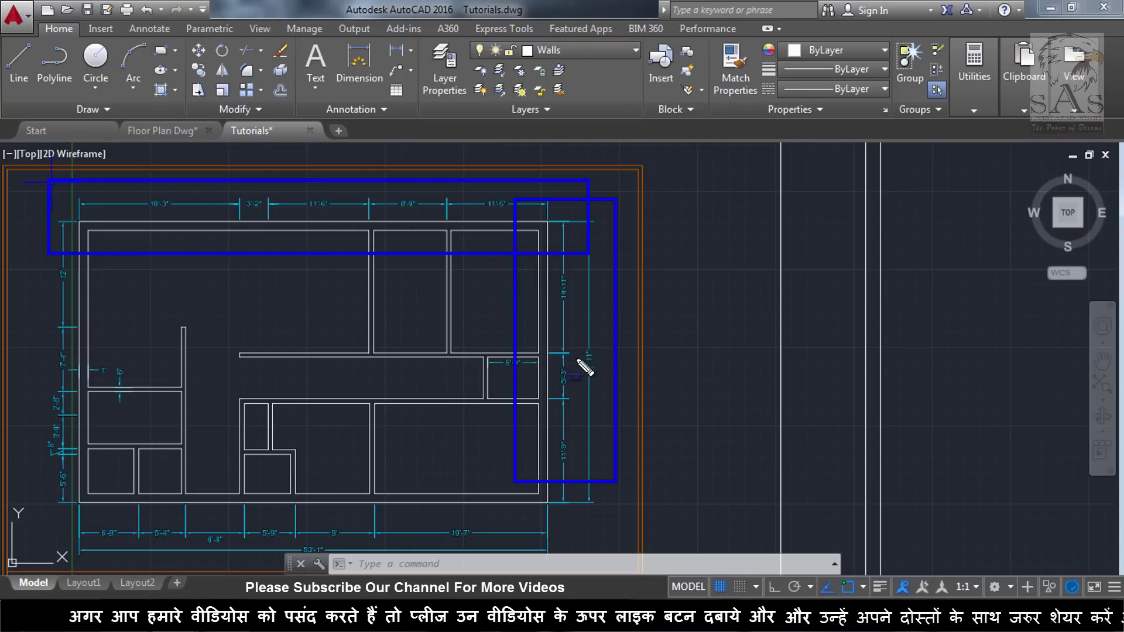
key(Escape)
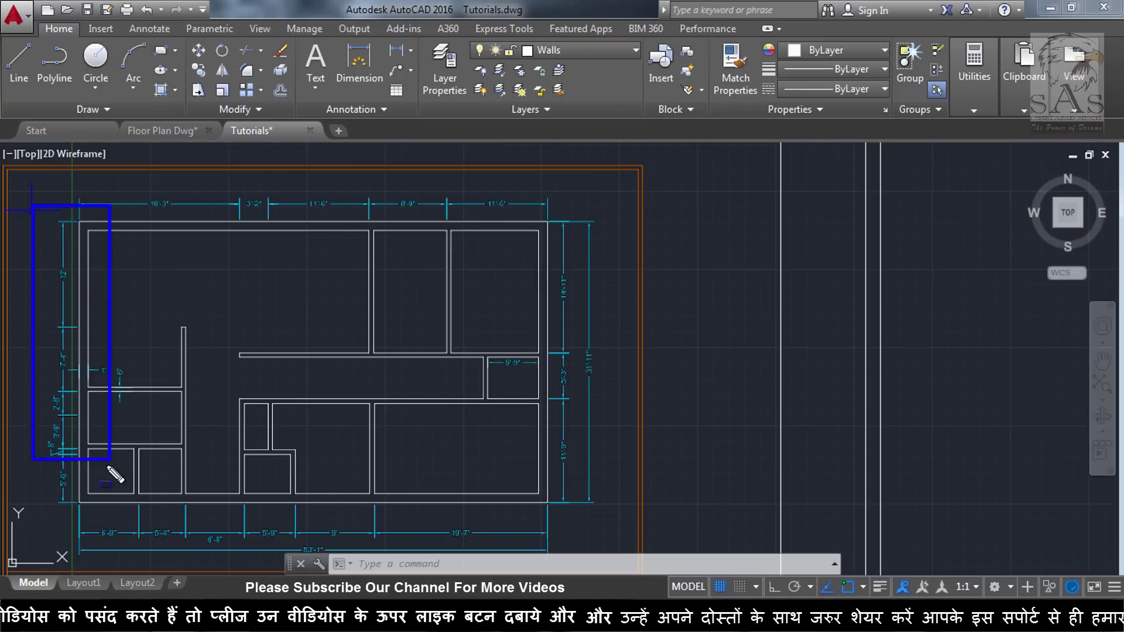
drag(571, 544, 565, 544)
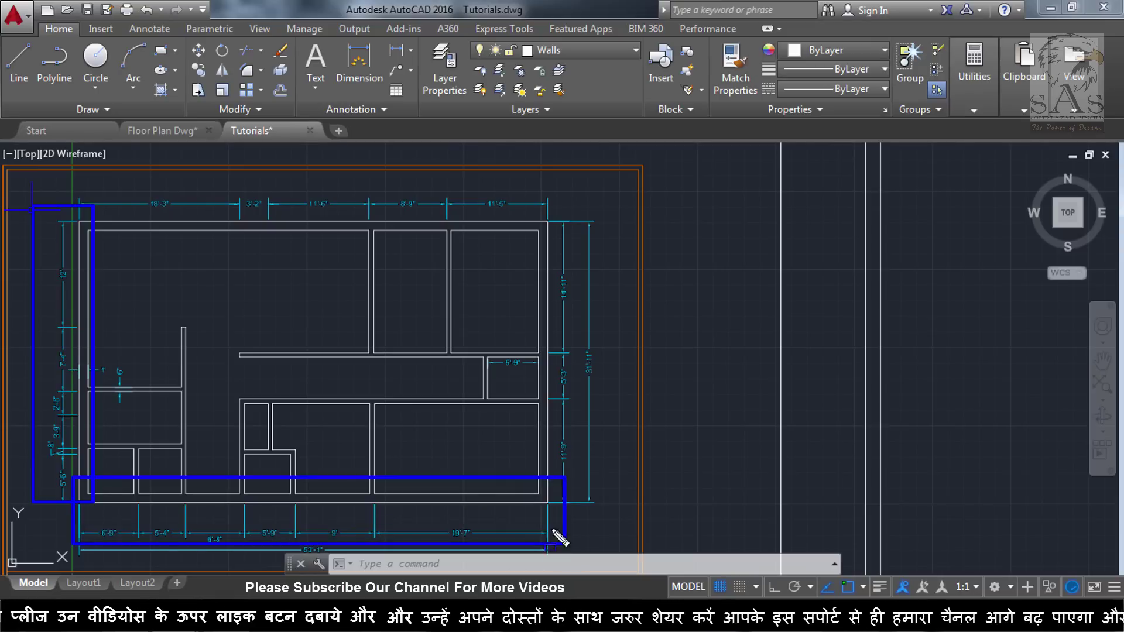
key(Escape)
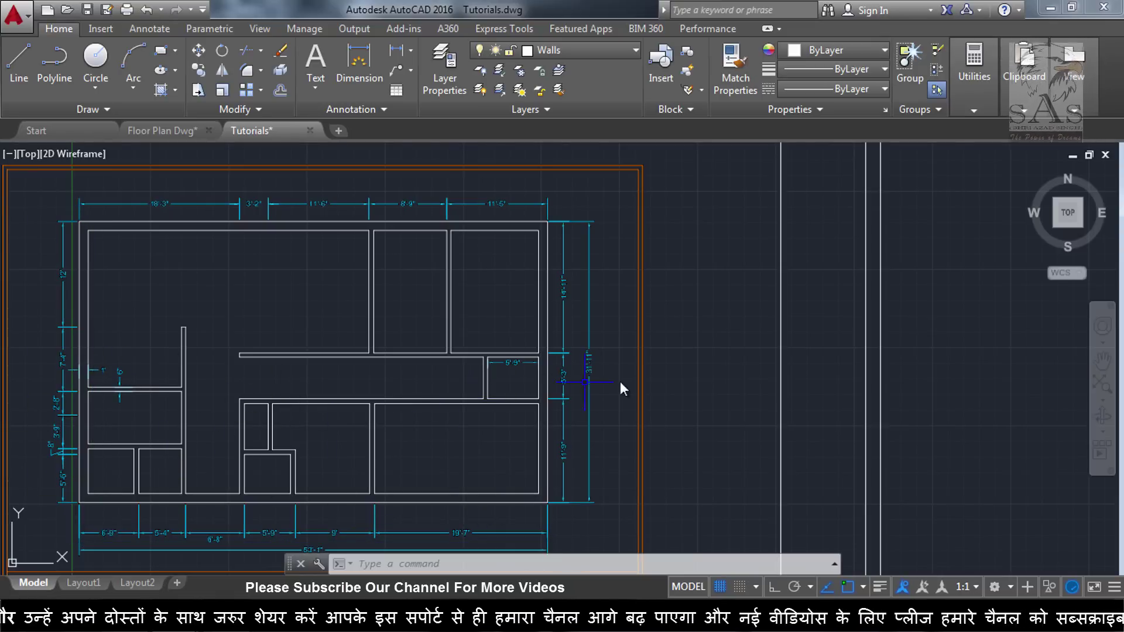
middle_drag(613, 372, 518, 388)
scroll(562, 334, down, 5)
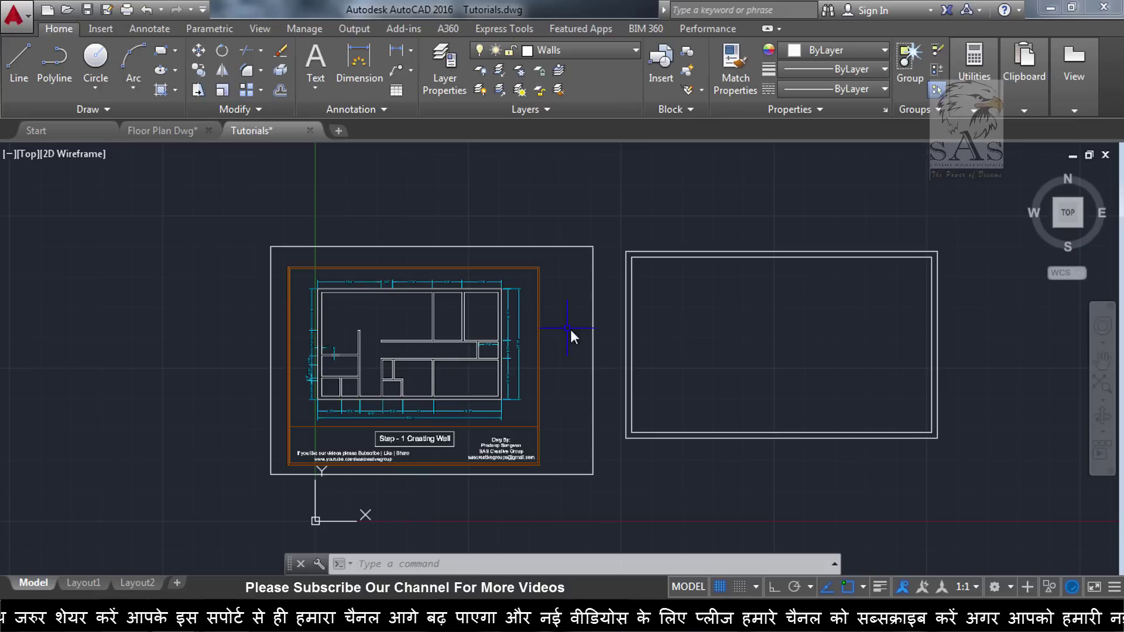
scroll(526, 333, up, 6)
mouse_move(12, 176)
mouse_down()
mouse_move(195, 250)
mouse_move(546, 250)
mouse_up()
key(Escape)
scroll(442, 212, up, 5)
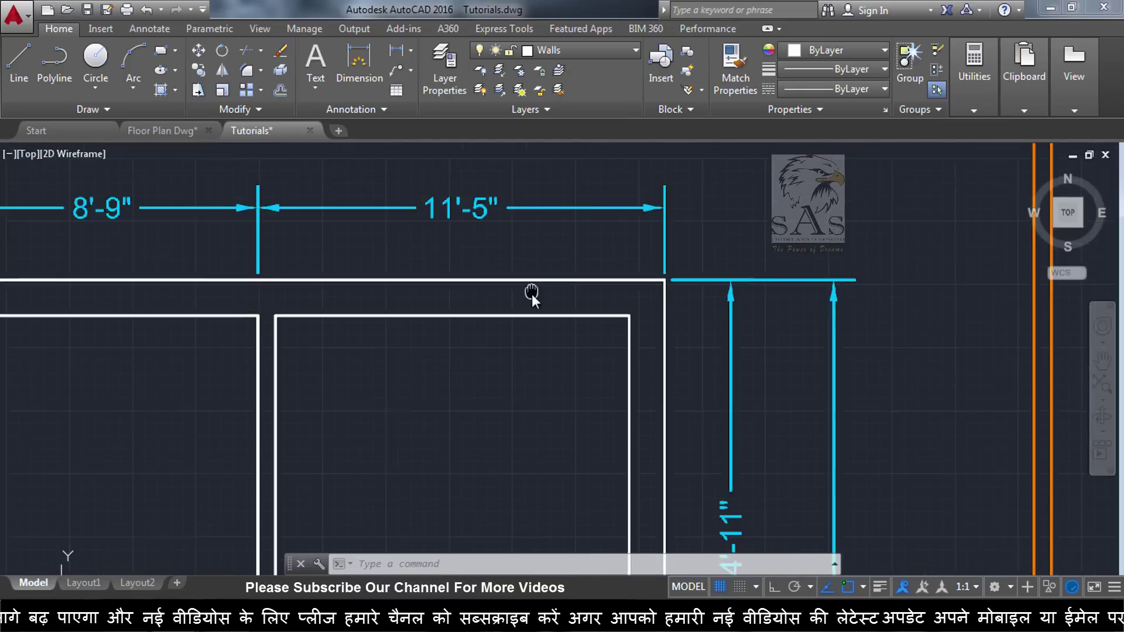
mouse_move(667, 292)
mouse_down()
mouse_move(270, 341)
mouse_move(262, 393)
mouse_up()
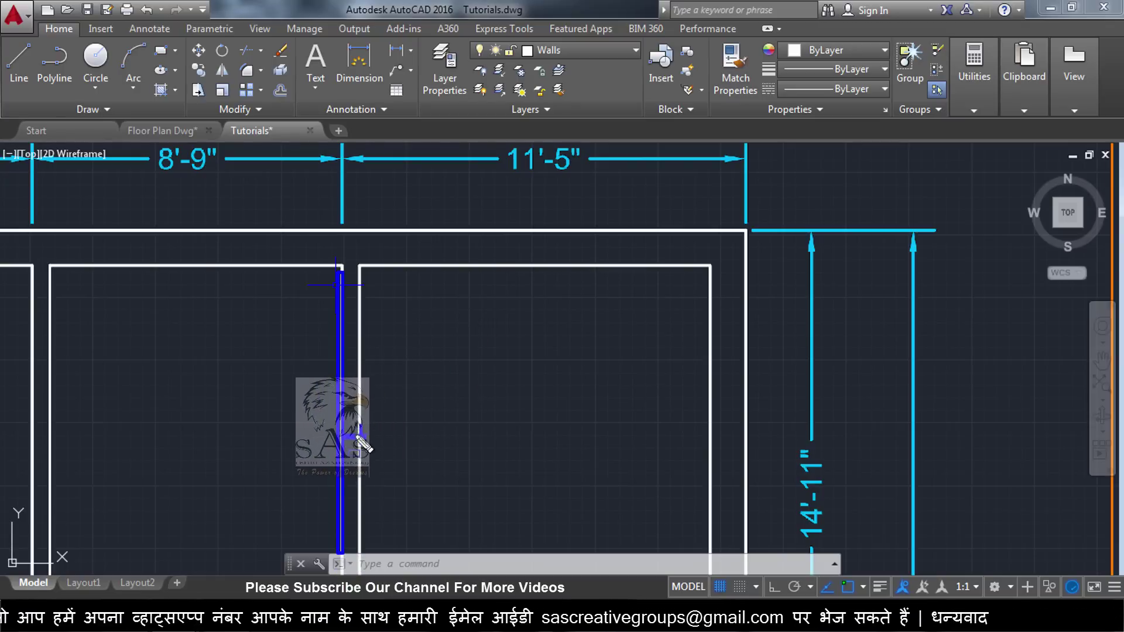
mouse_move(359, 436)
mouse_down()
mouse_move(344, 437)
mouse_move(361, 443)
mouse_up()
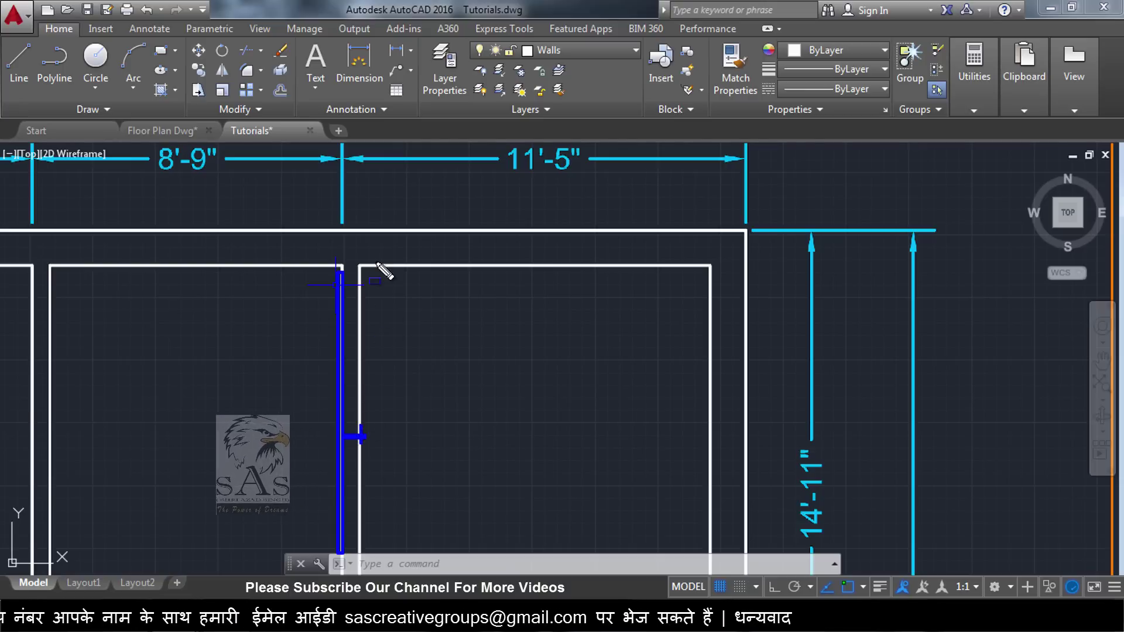
key(Escape)
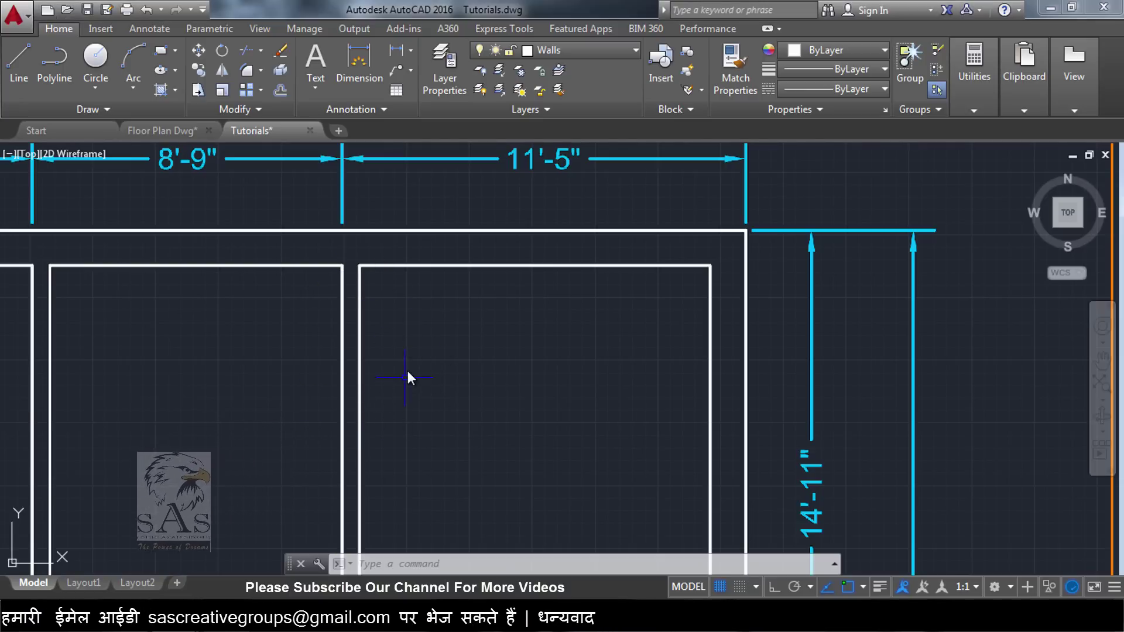
scroll(408, 370, down, 2)
scroll(395, 397, down, 3)
scroll(395, 397, up, 3)
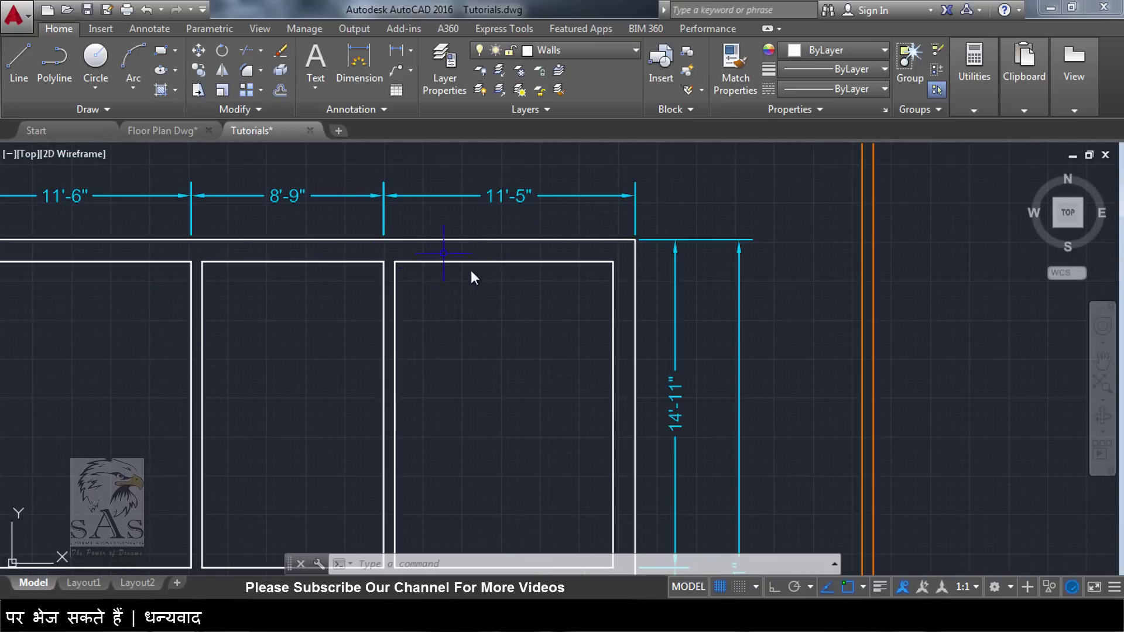
scroll(528, 322, down, 3)
scroll(409, 346, up, 2)
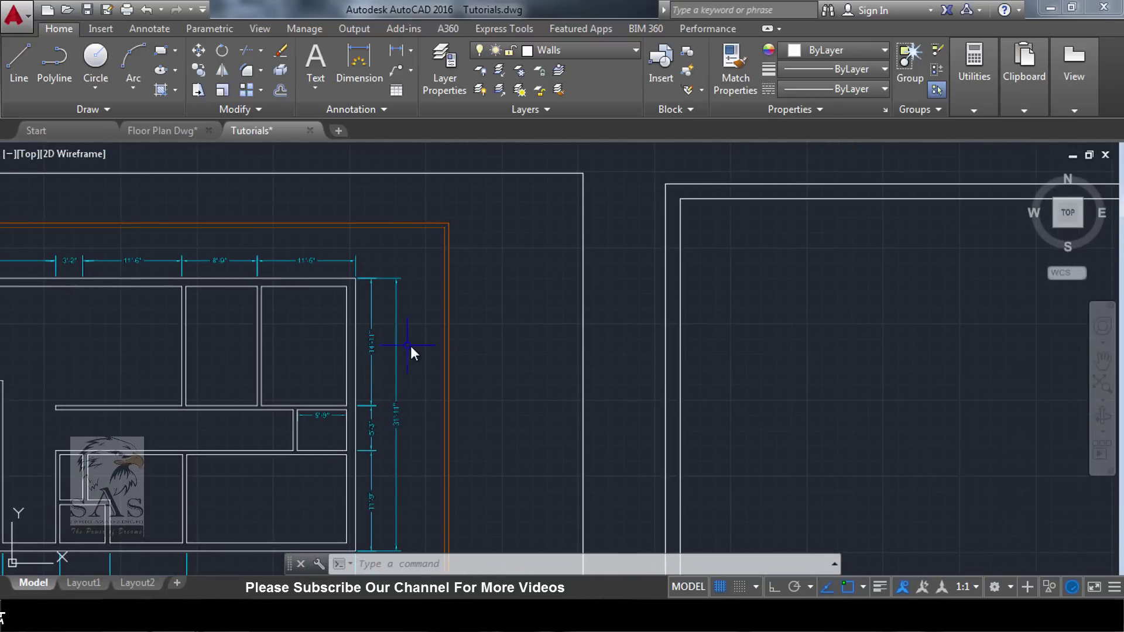
scroll(409, 346, down, 4)
Explode the double wall rectangles into separate lines.
click(857, 322)
click(767, 360)
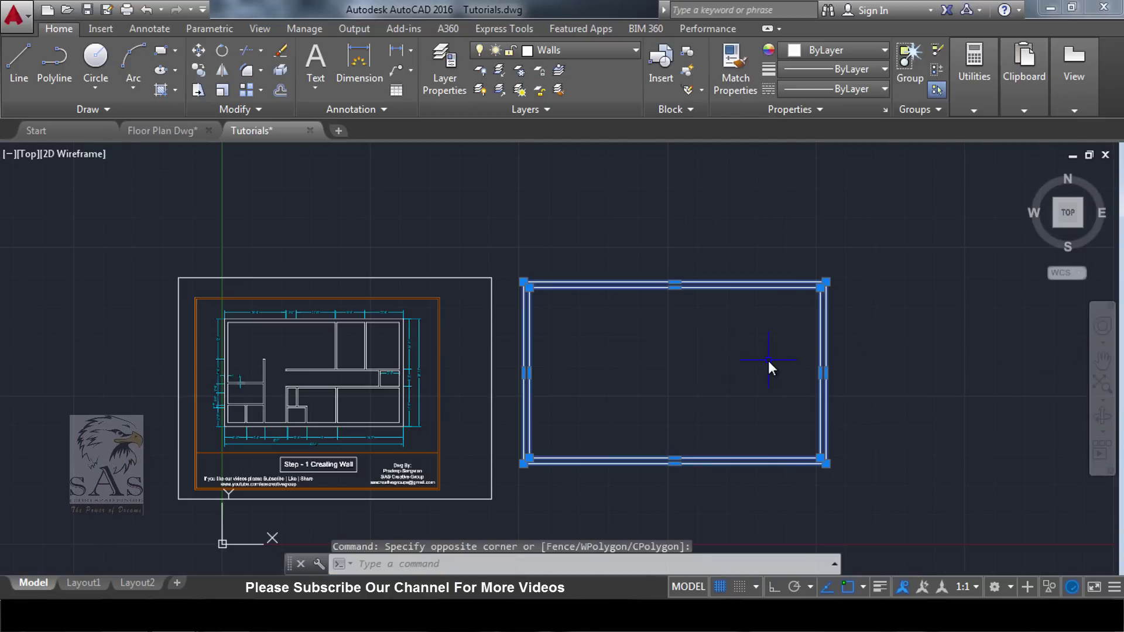
text(x)
key(Return)
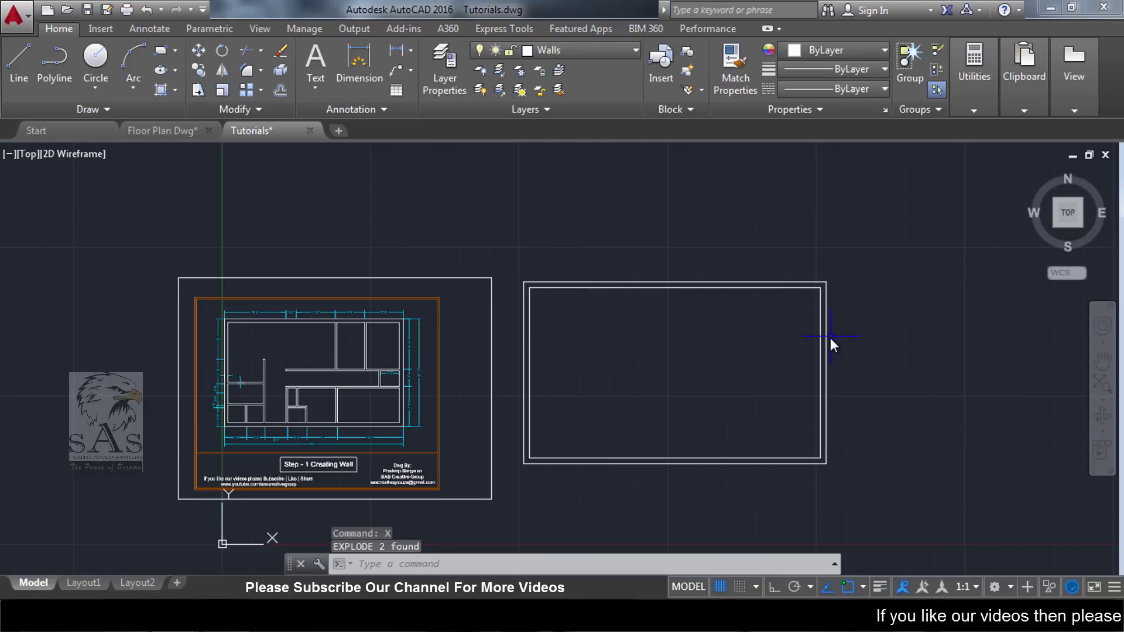
Offset the right wall line 11'5" inward as the first interior wall line.
text(o)
key(Return)
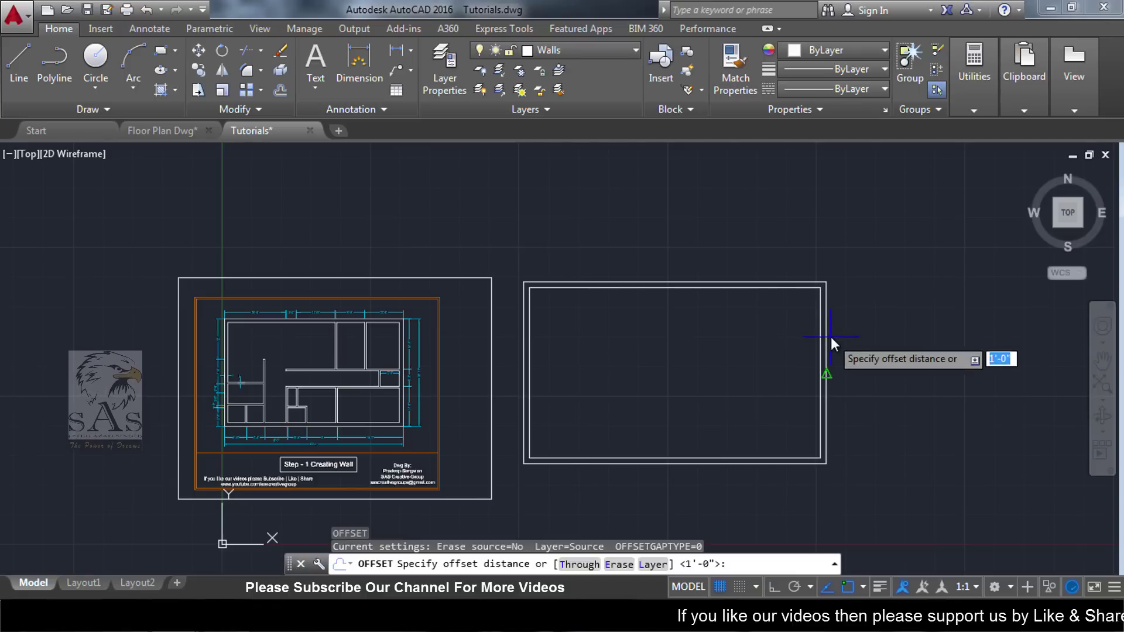
scroll(376, 322, up, 3)
scroll(395, 319, down, 1)
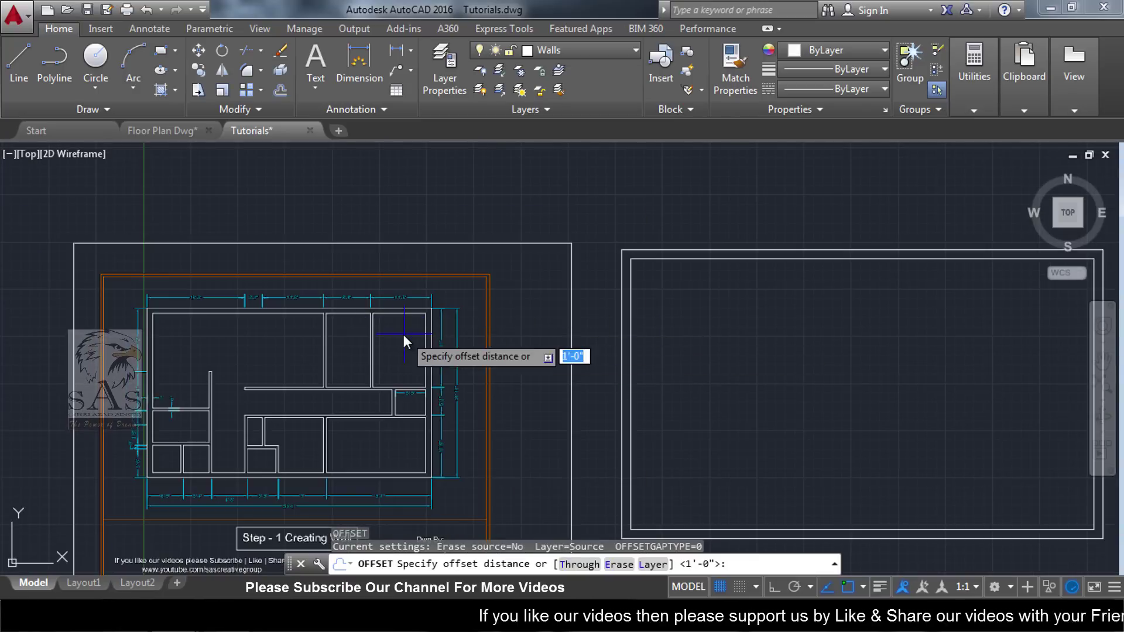
scroll(404, 327, up, 2)
scroll(413, 287, up, 2)
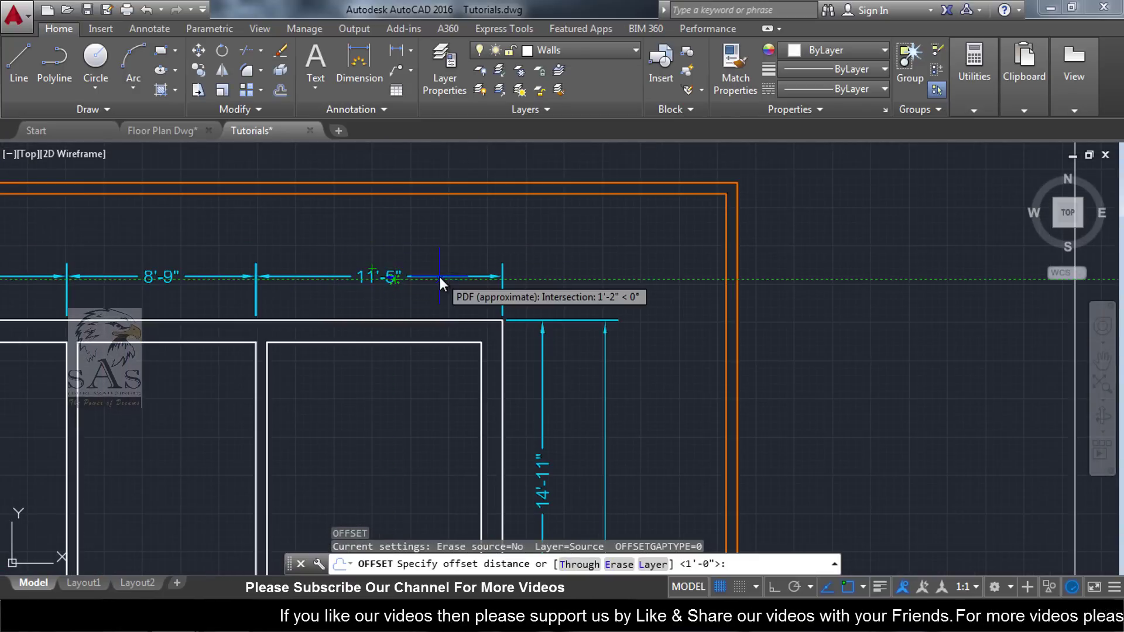
scroll(456, 286, down, 5)
scroll(633, 350, up, 1)
scroll(610, 352, down, 1)
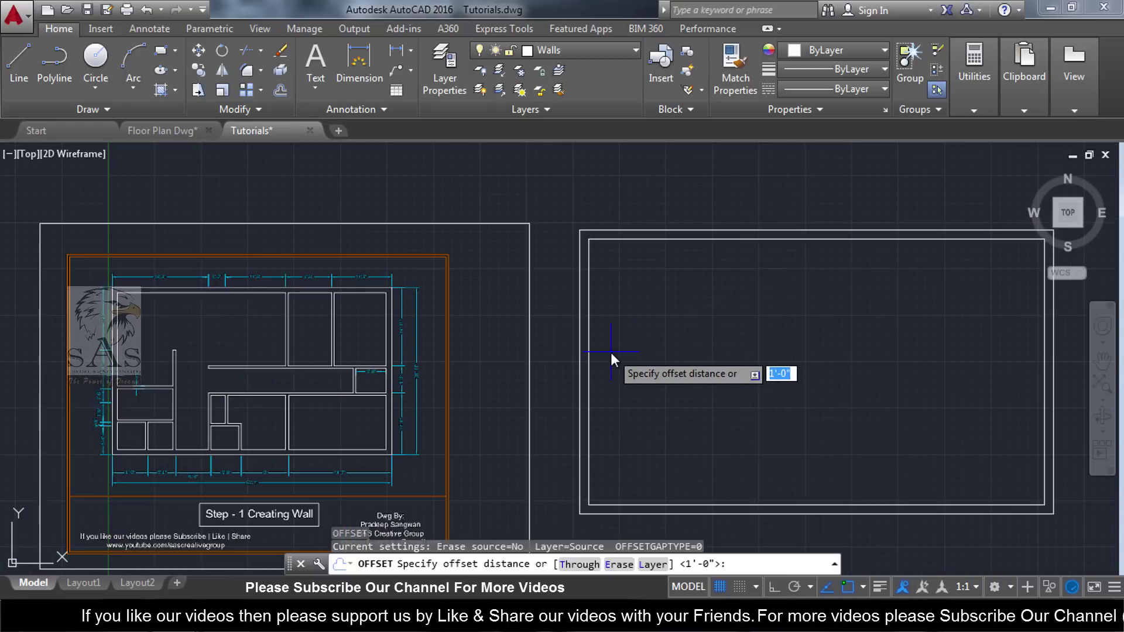
scroll(610, 353, up, 2)
text(1)
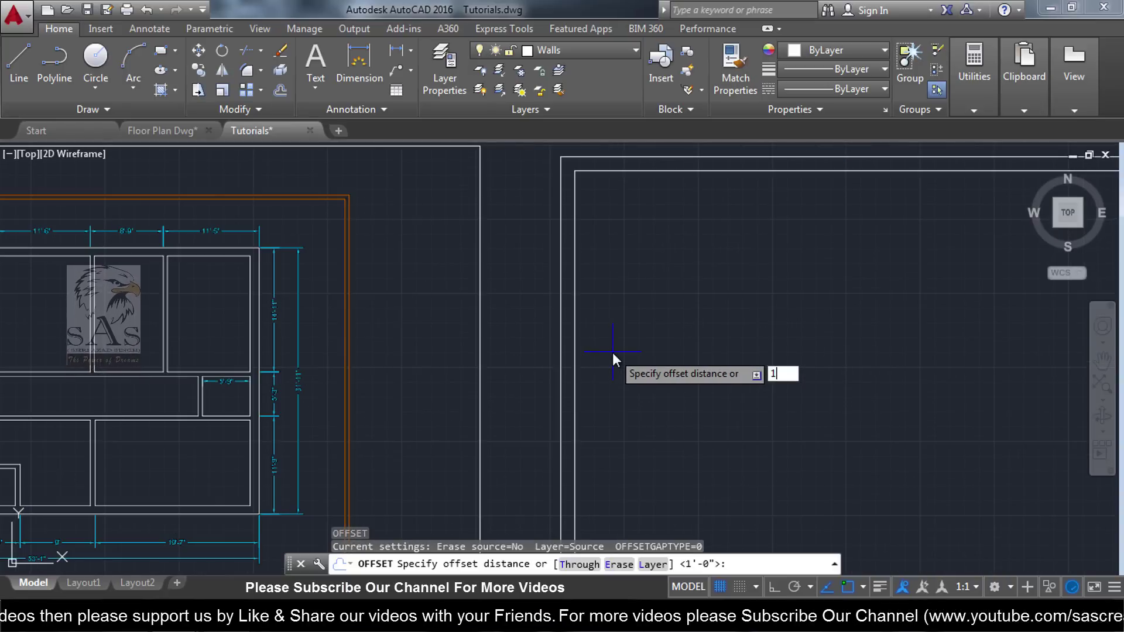
text(1'5)
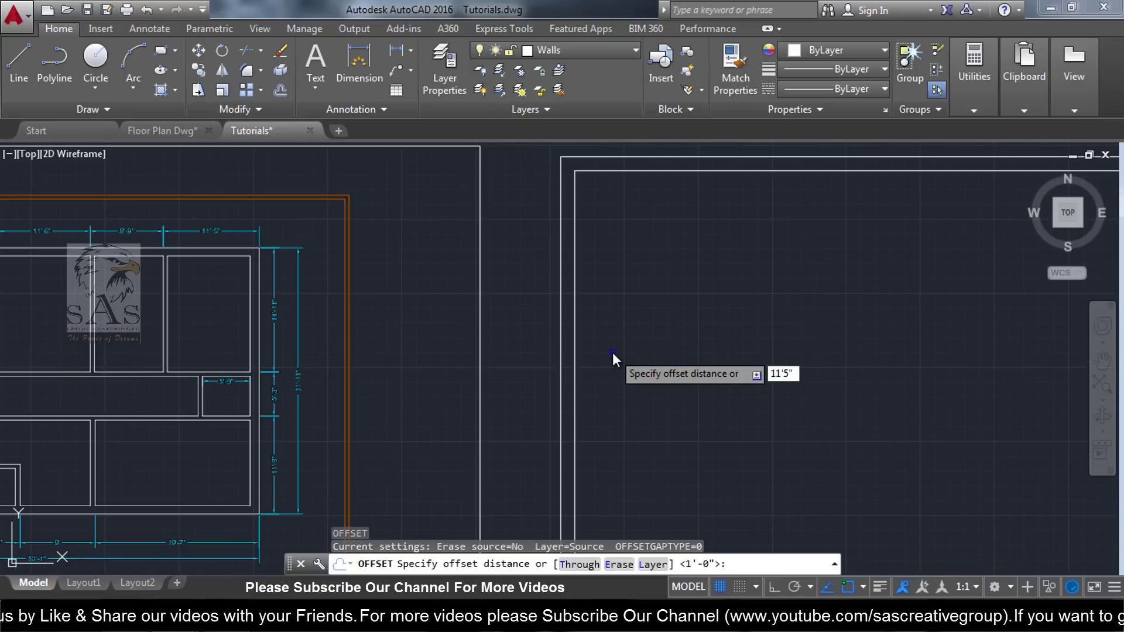
key(Return)
scroll(612, 352, down, 2)
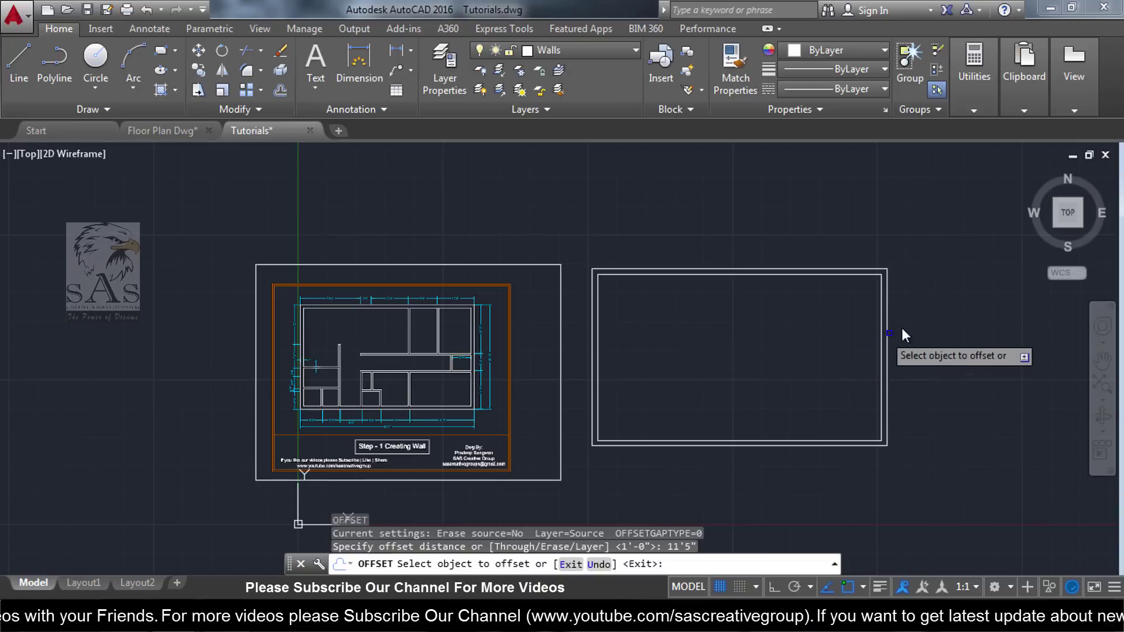
click(889, 340)
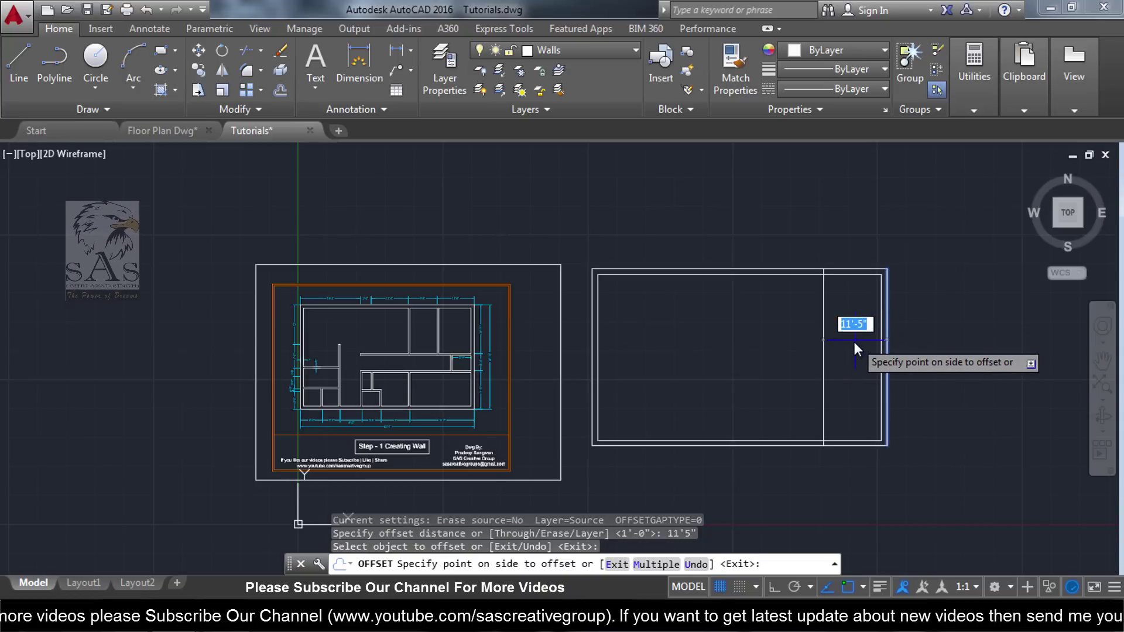
click(853, 342)
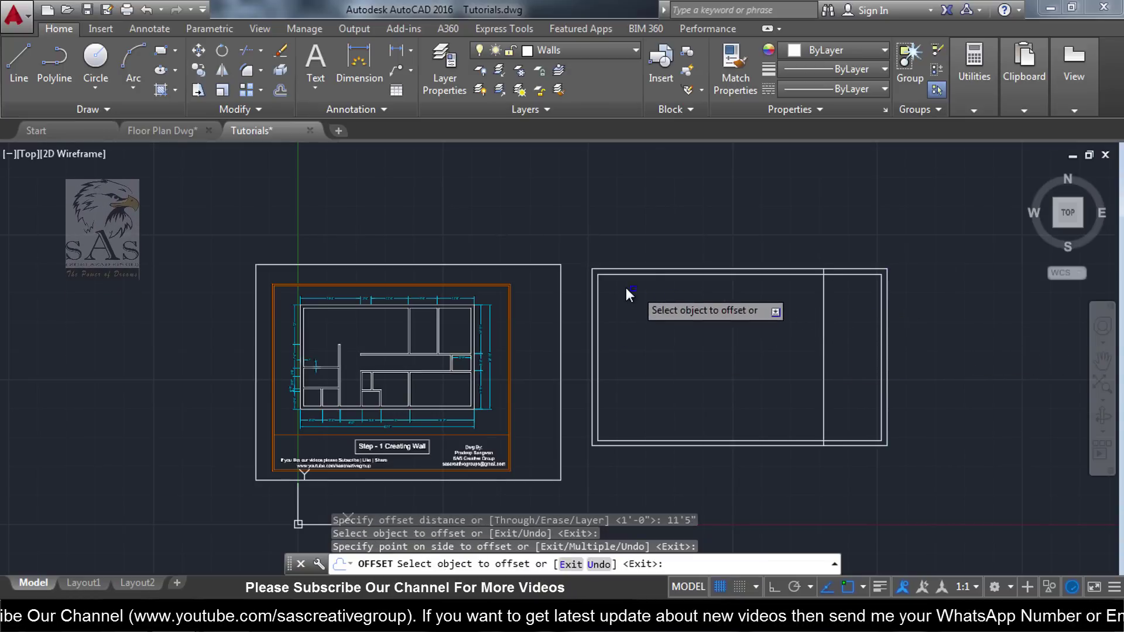
Offset the 11'5" interior line 8'9" to the left as a second interior wall.
key(Escape)
key(Return)
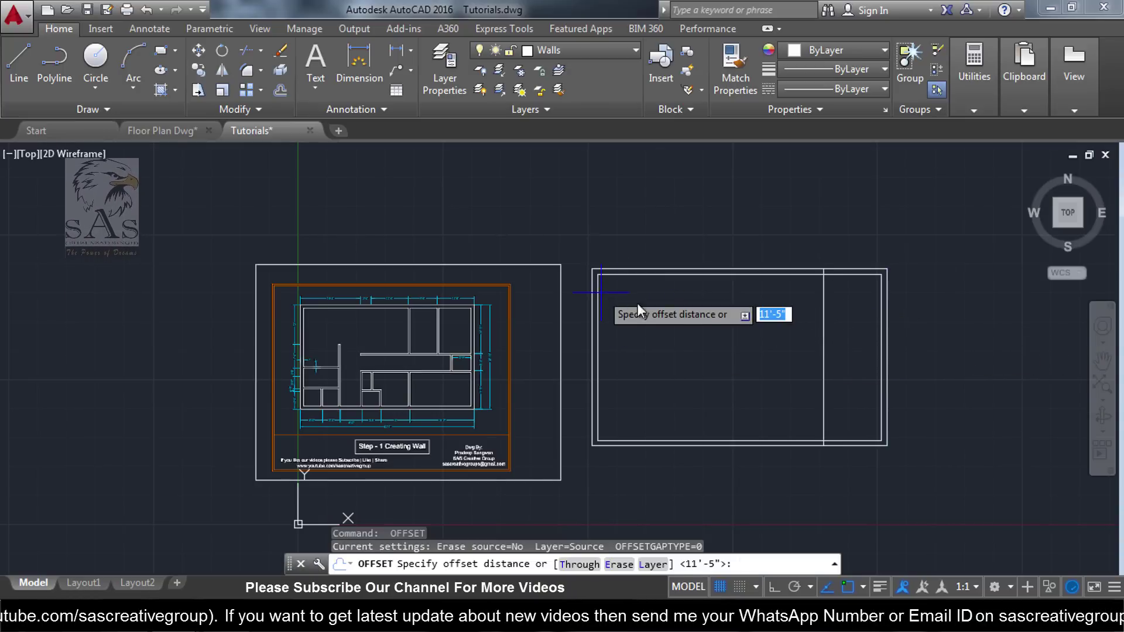
scroll(664, 323, up, 1)
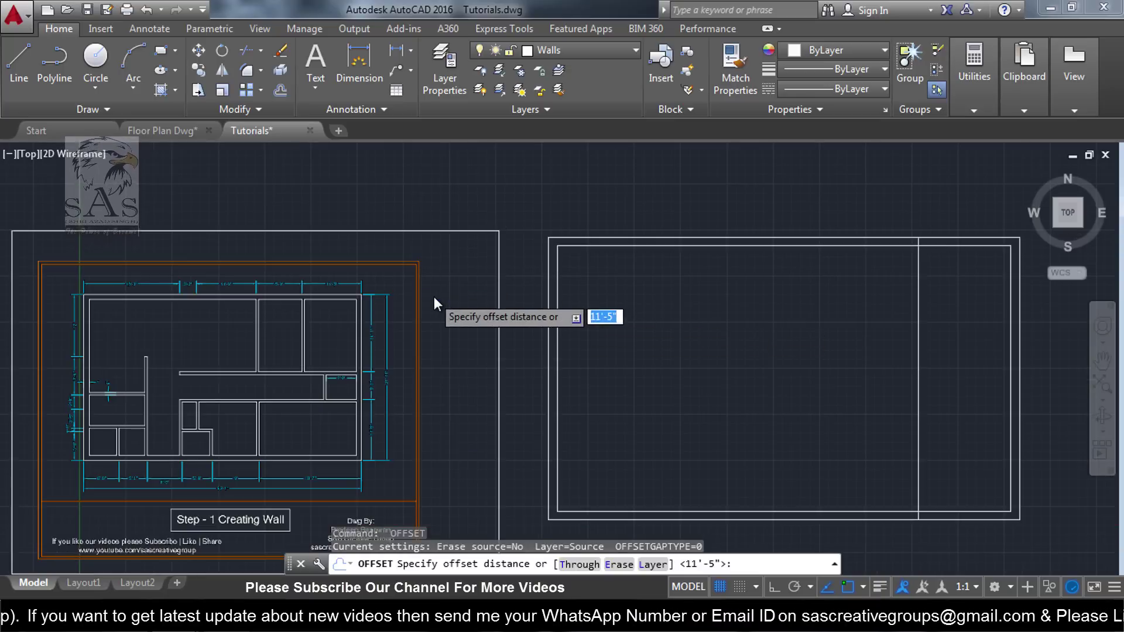
scroll(433, 296, up, 2)
scroll(88, 299, down, 3)
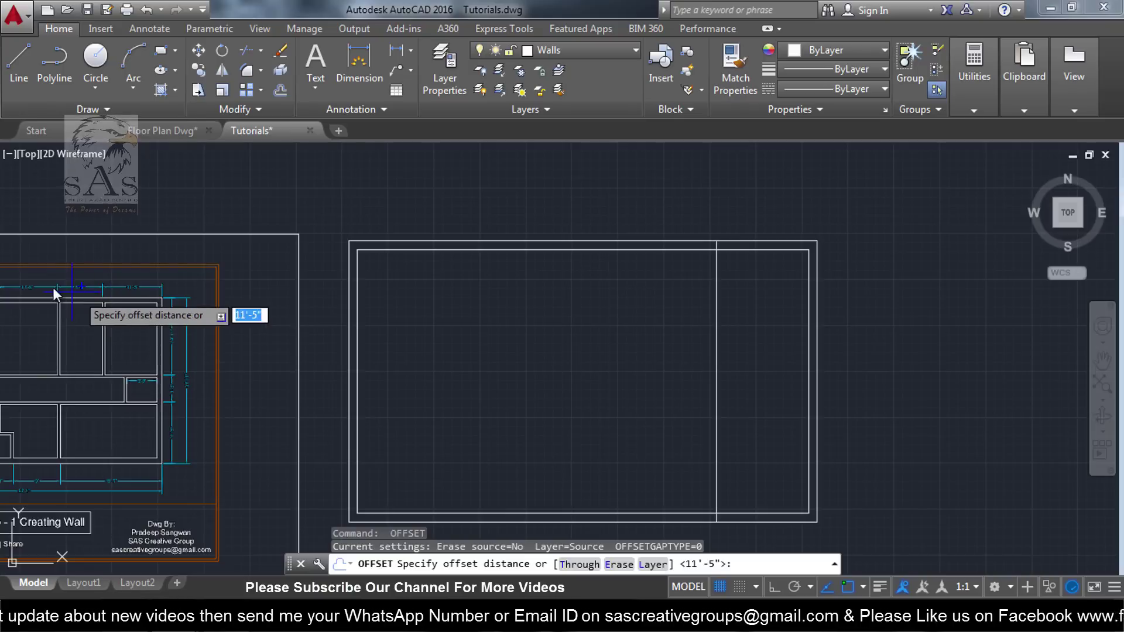
scroll(53, 287, up, 3)
scroll(299, 293, down, 5)
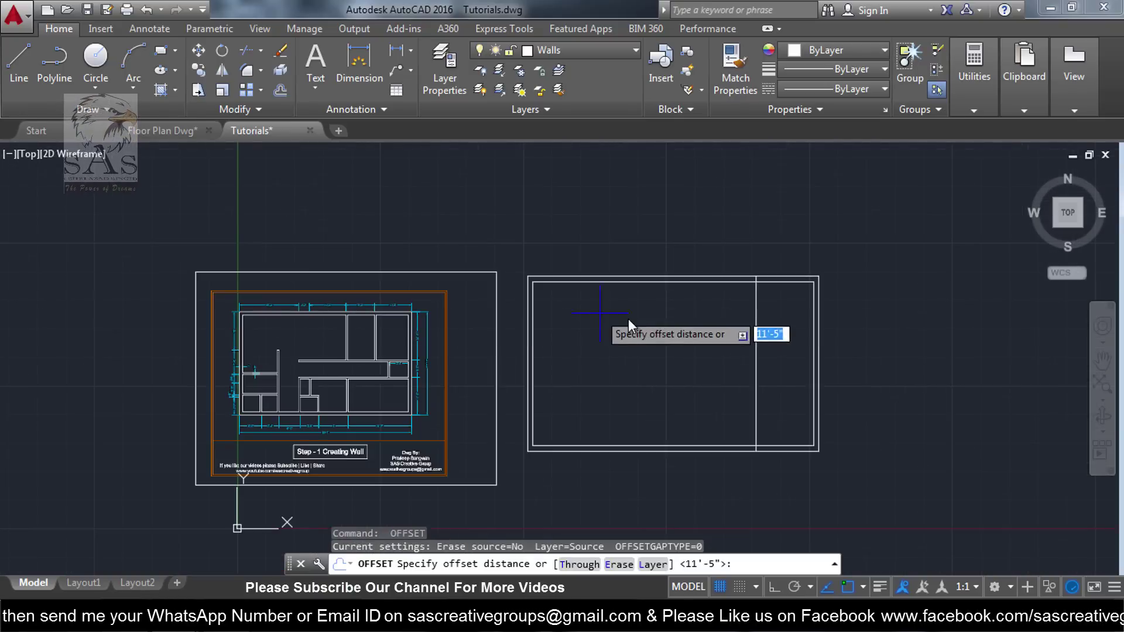
text(8')
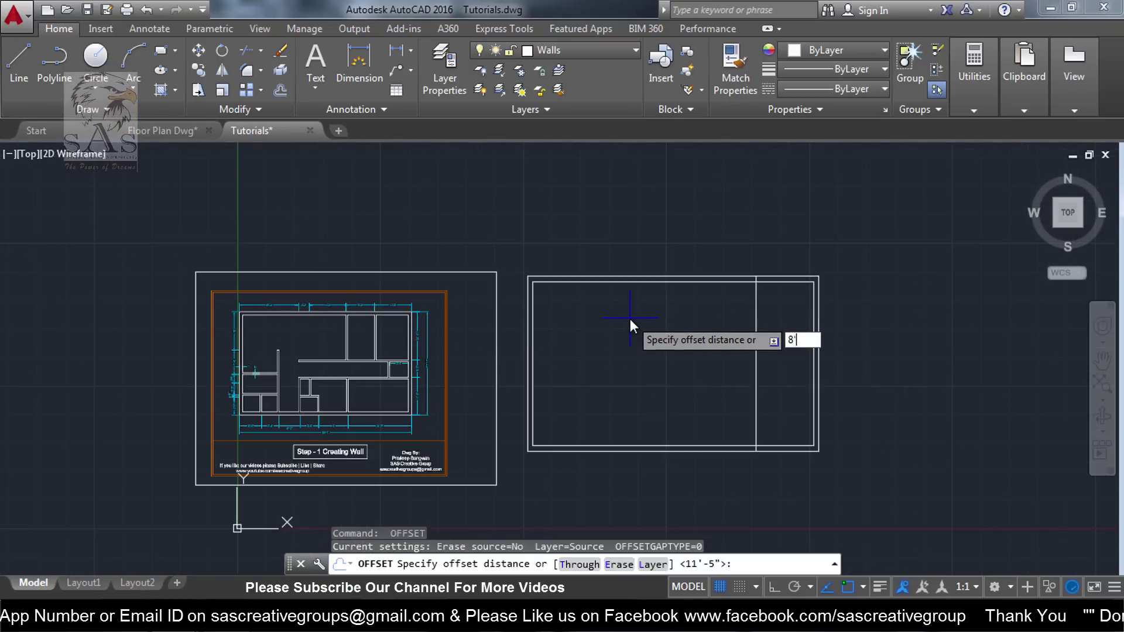
text(9)
key(Return)
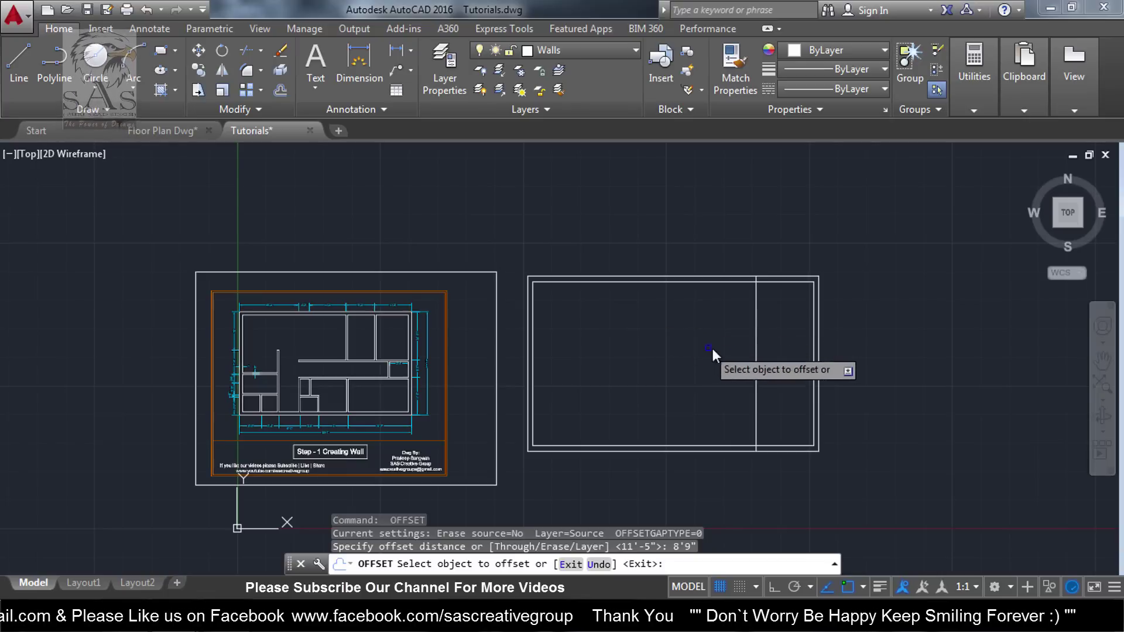
click(756, 364)
click(696, 368)
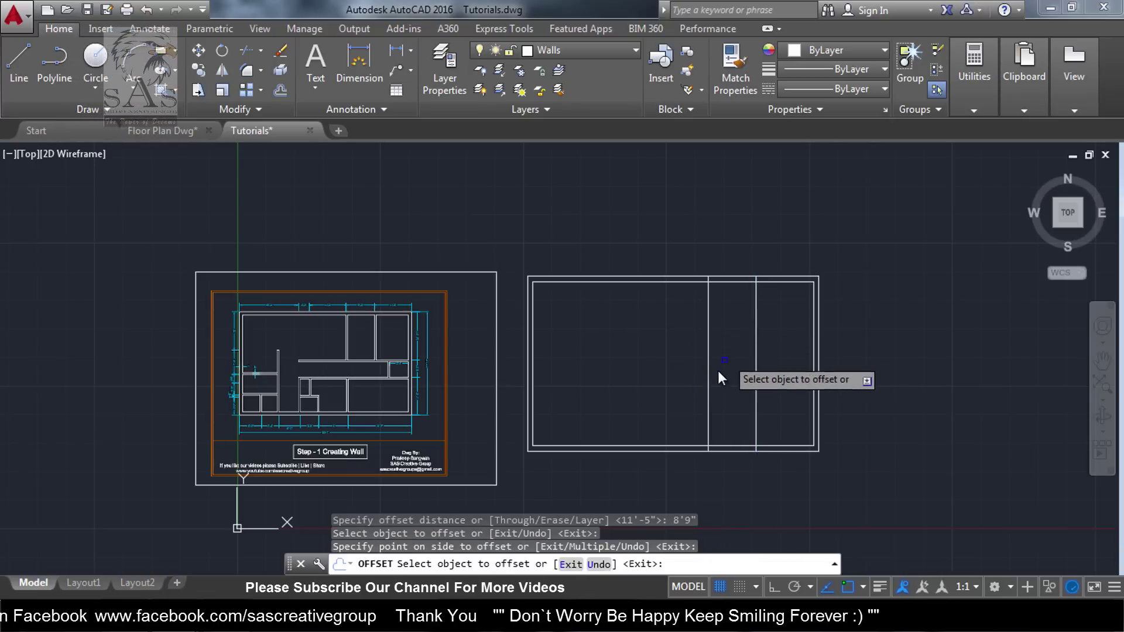
key(Escape)
scroll(725, 296, up, 3)
scroll(701, 304, down, 2)
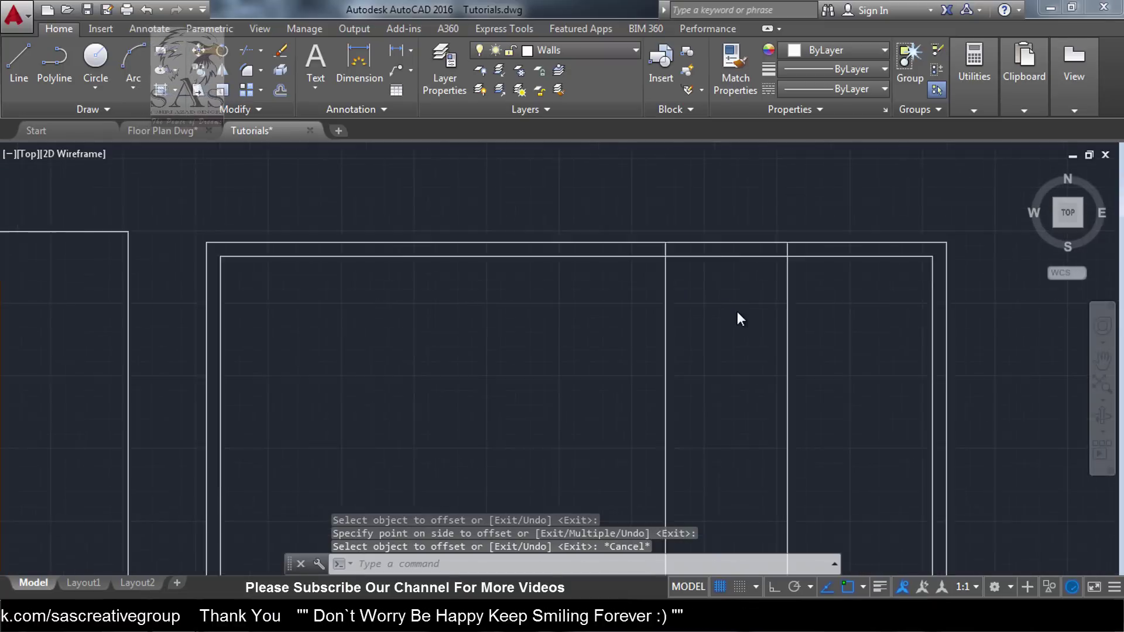
scroll(737, 311, down, 2)
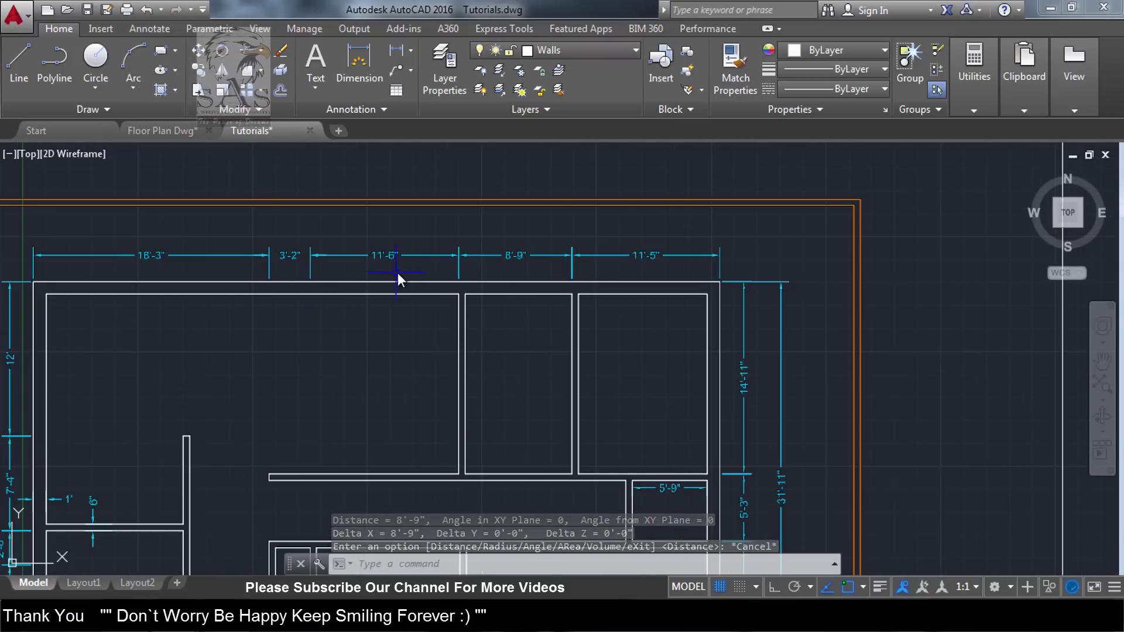
scroll(384, 275, down, 2)
scroll(380, 274, up, 5)
scroll(426, 237, down, 4)
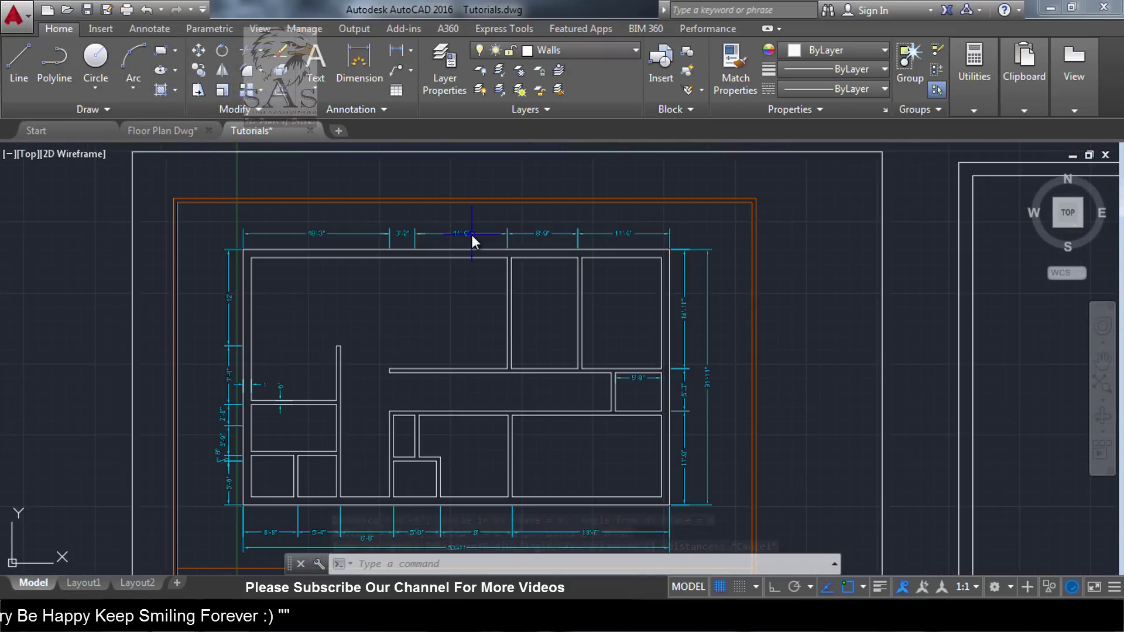
scroll(472, 234, down, 3)
Offset the 8'9" line 11'6" to the left as another interior wall line.
middle_drag(886, 246, 853, 256)
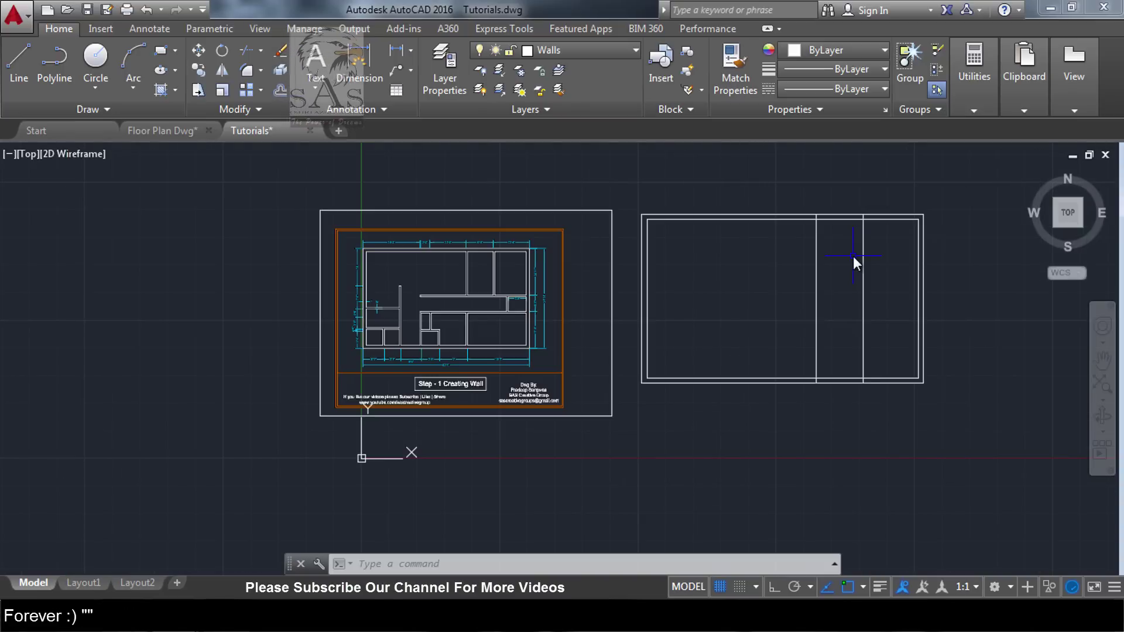
text(o)
key(Return)
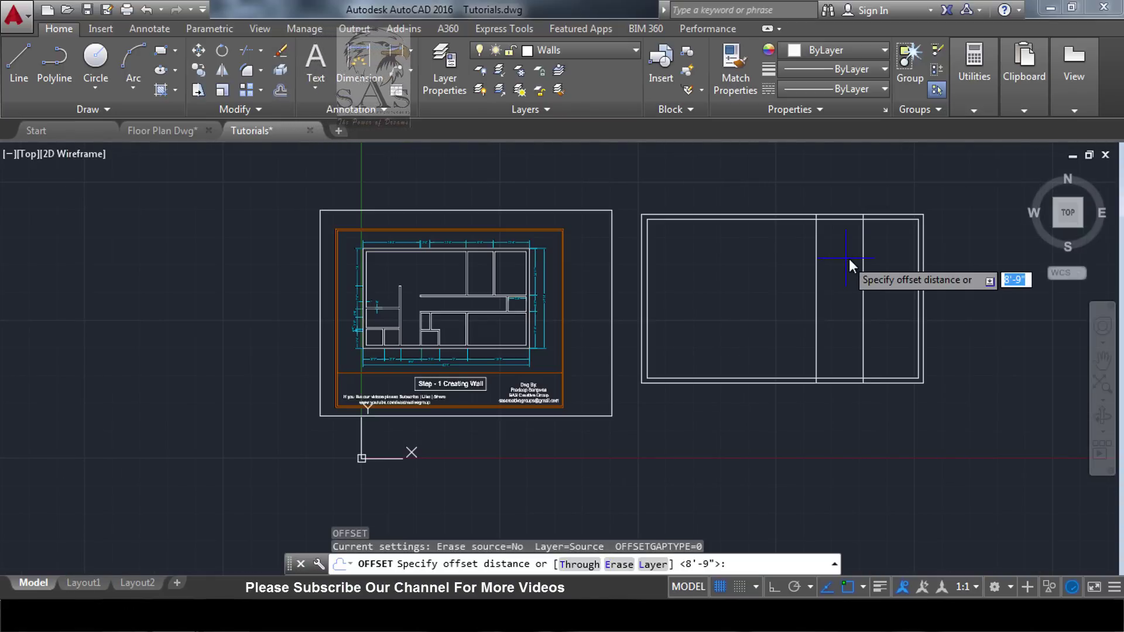
text(11'6)
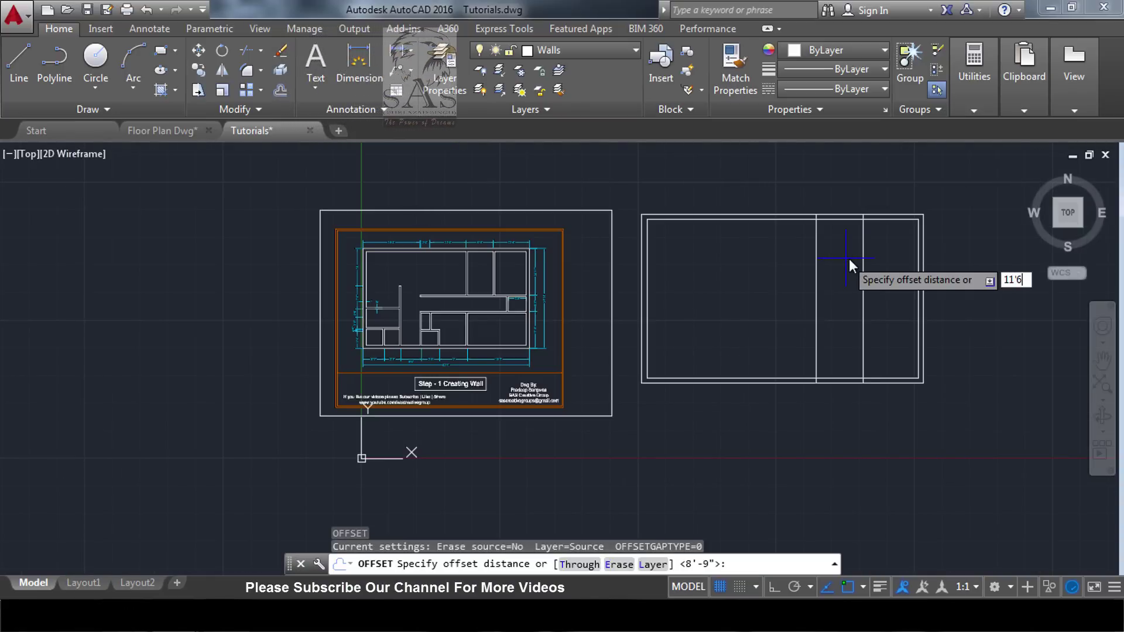
key(Return)
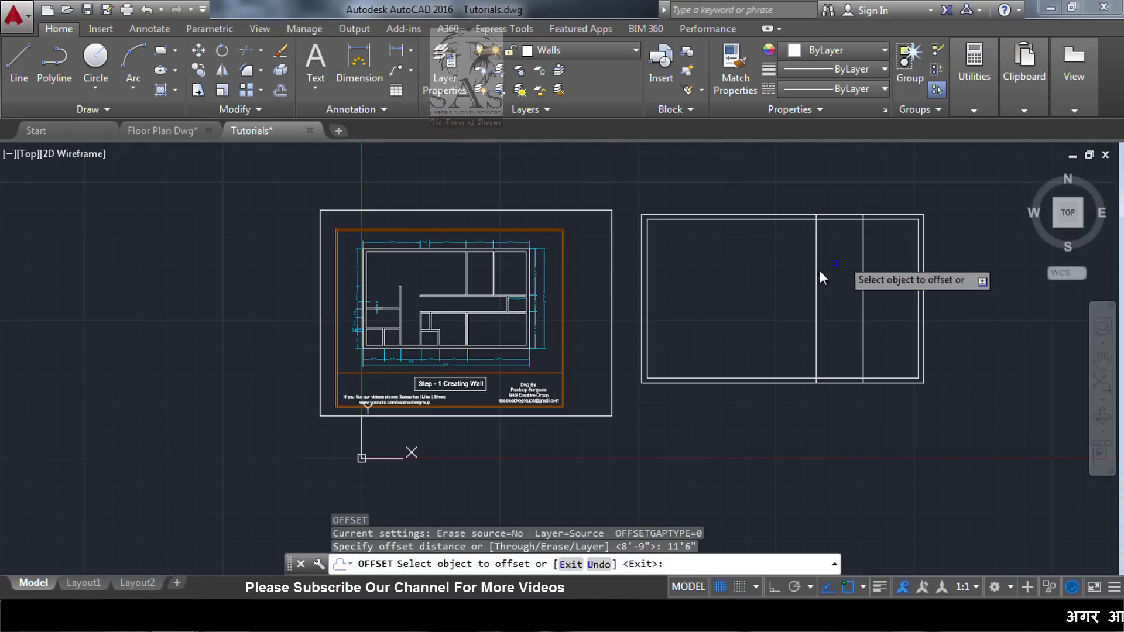
click(817, 285)
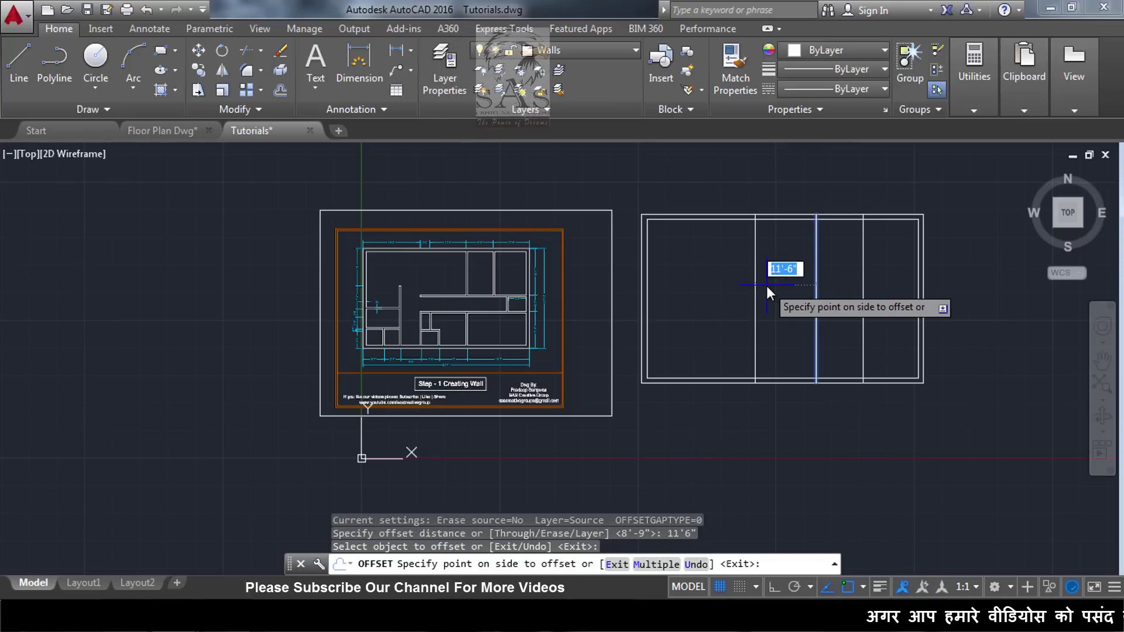
click(767, 286)
scroll(440, 253, up, 4)
scroll(426, 232, up, 2)
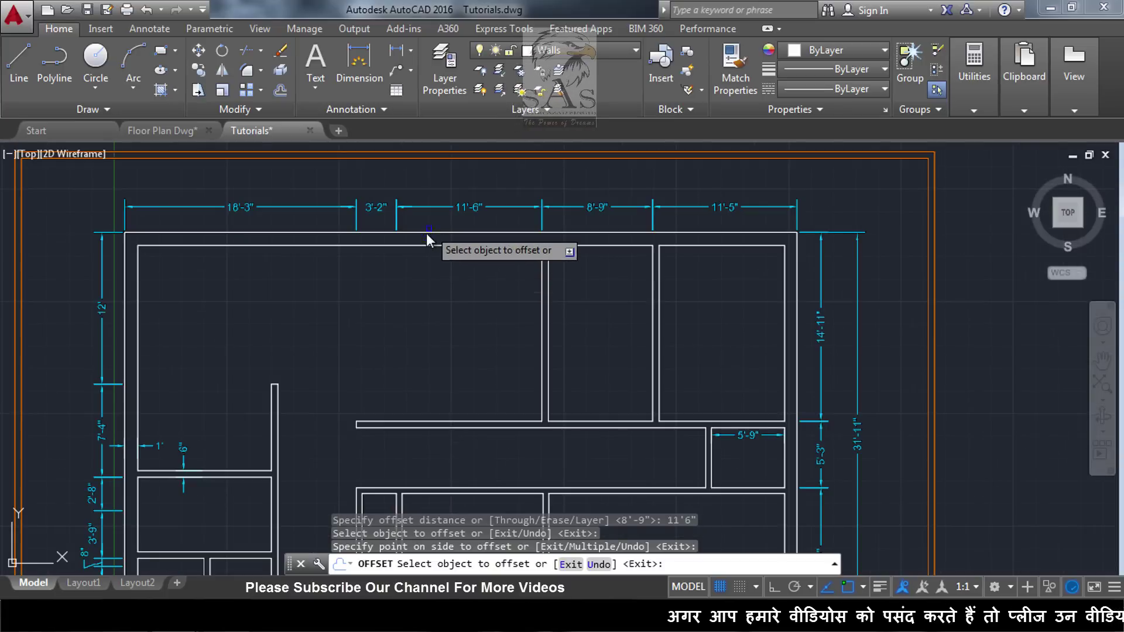
scroll(492, 227, down, 4)
scroll(673, 234, down, 2)
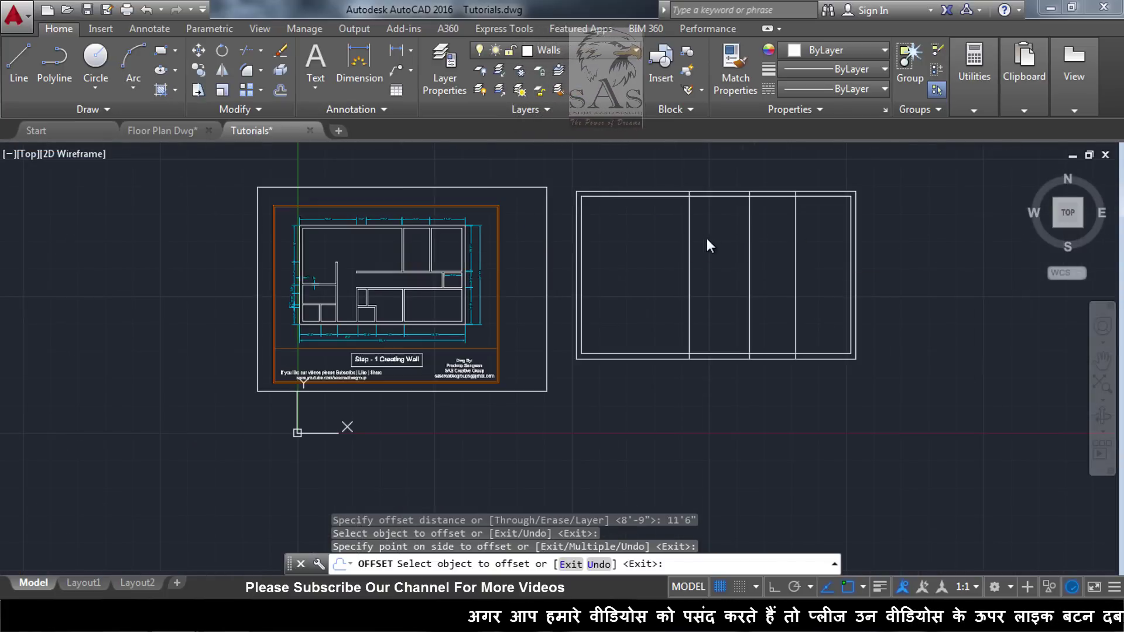
key(Escape)
key(Escape)
Offset the 11'6" line a further 3'2" to the left.
text(O)
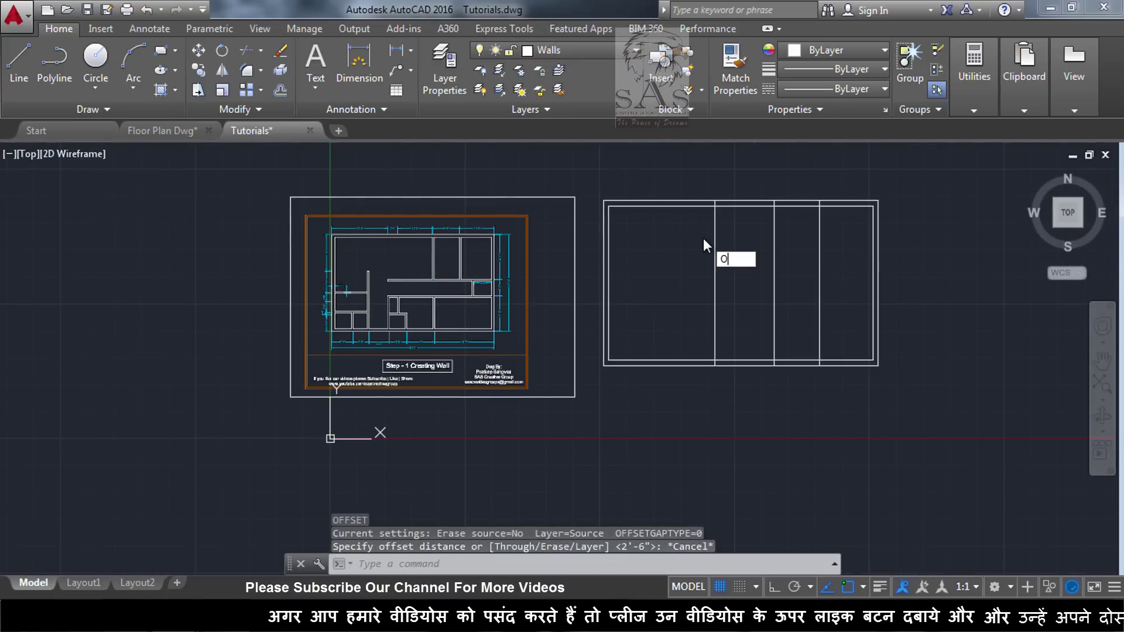
key(Return)
text(3'2")
key(Return)
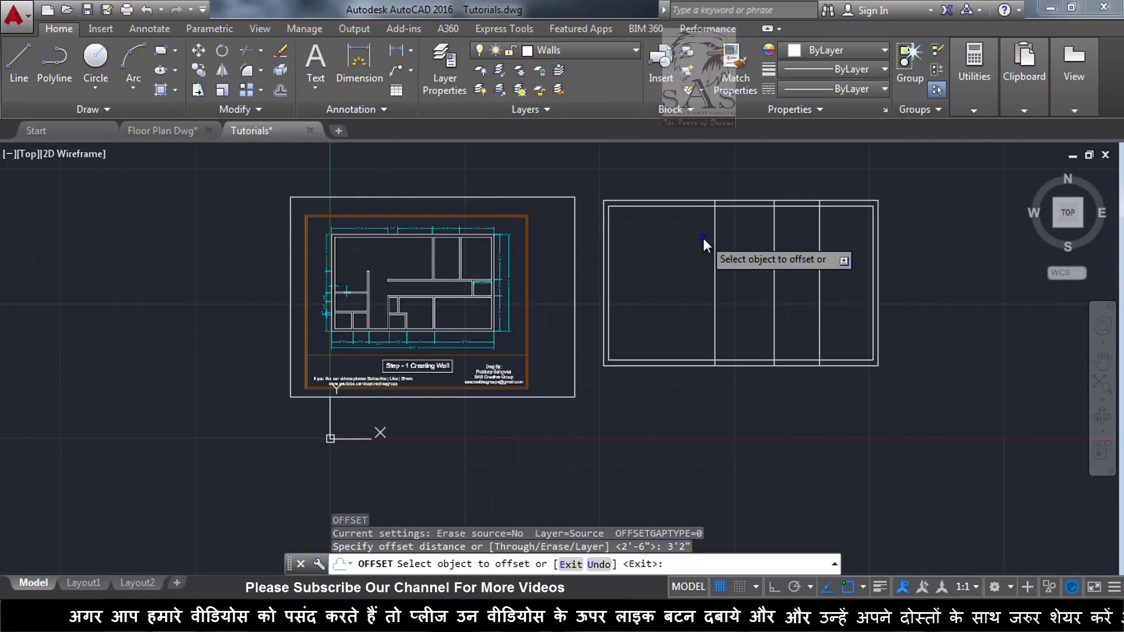
click(714, 233)
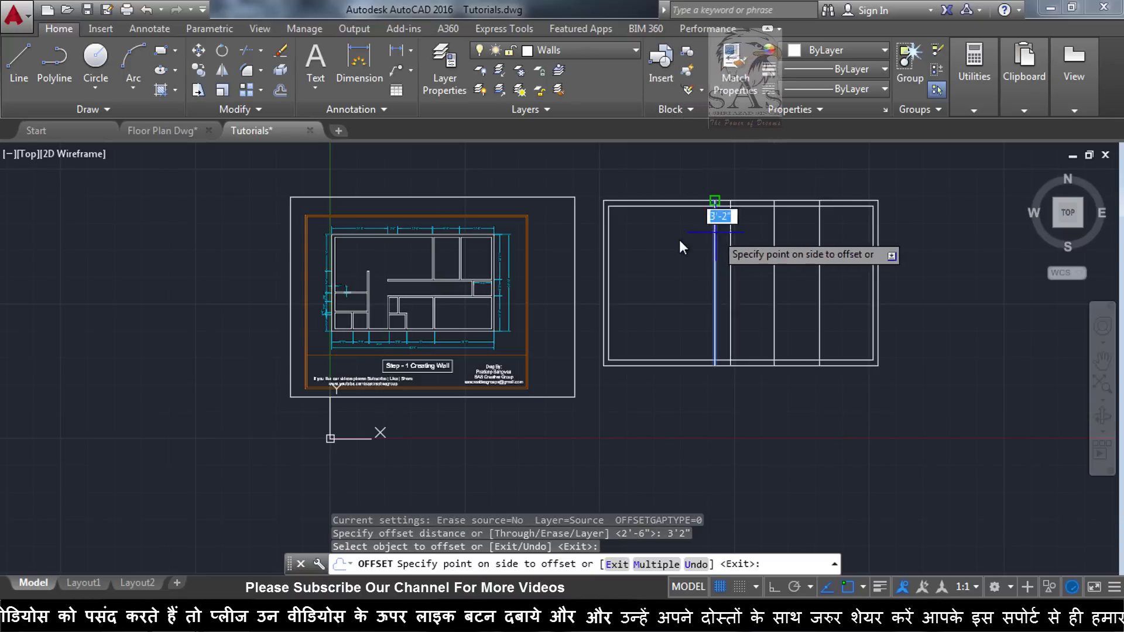
click(681, 240)
key(Escape)
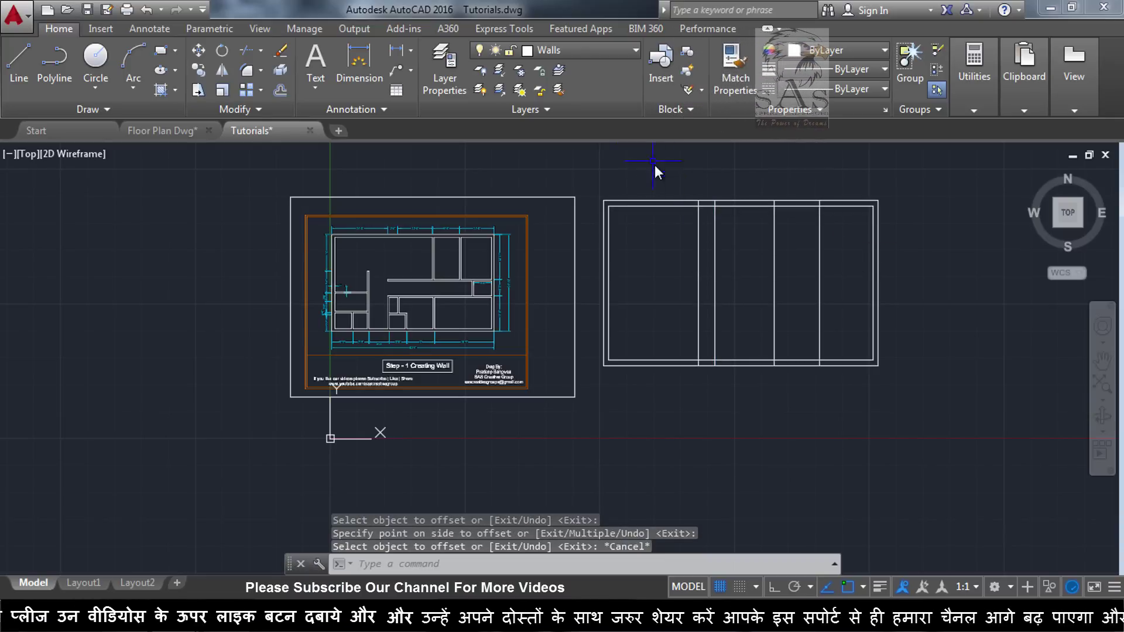
scroll(654, 164, up, 2)
scroll(566, 195, down, 2)
scroll(109, 262, up, 4)
Check the 5'-9" dimension, then offset the grid's right edge 5'9" inward.
scroll(343, 282, up, 1)
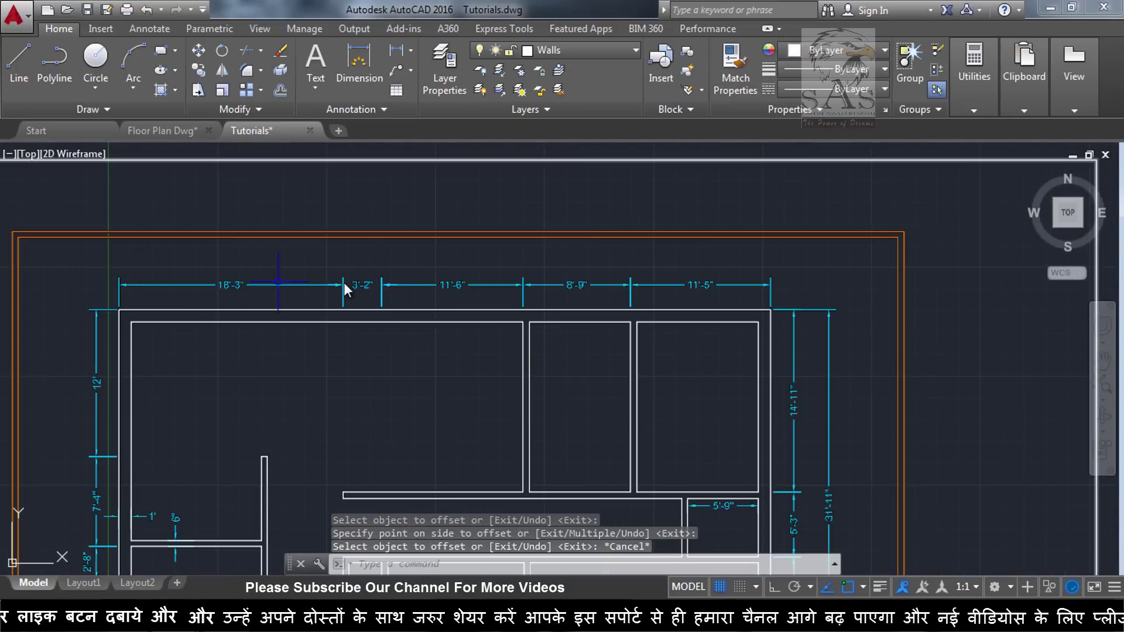
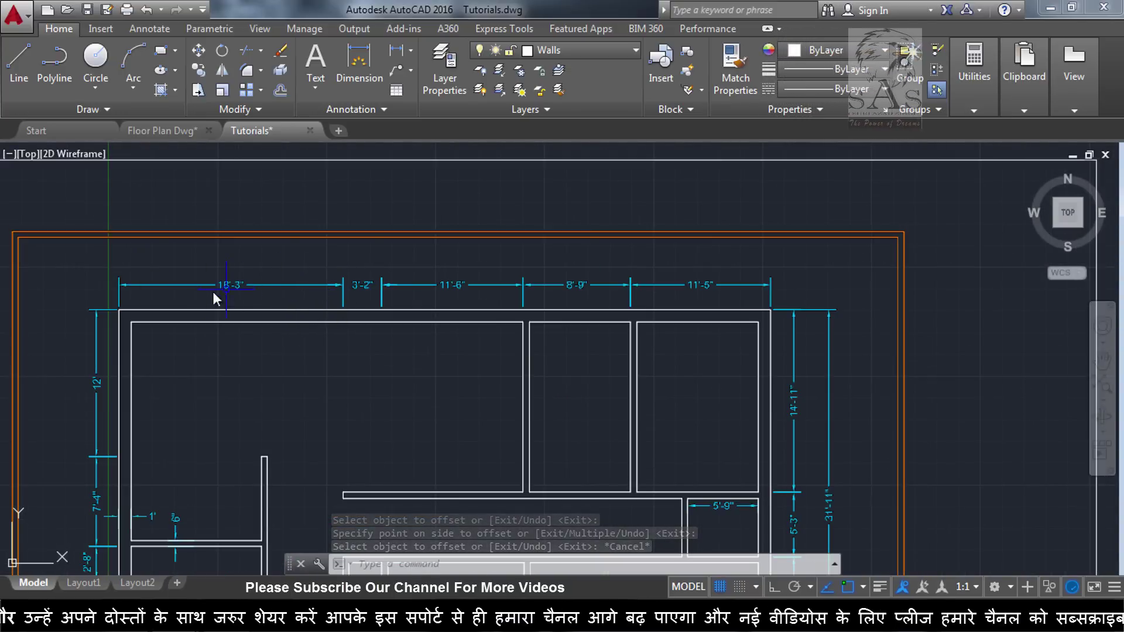
Check the 5'-9" dimension, then offset the grid's right edge 5'9" inward.
scroll(143, 291, down, 3)
scroll(126, 316, up, 3)
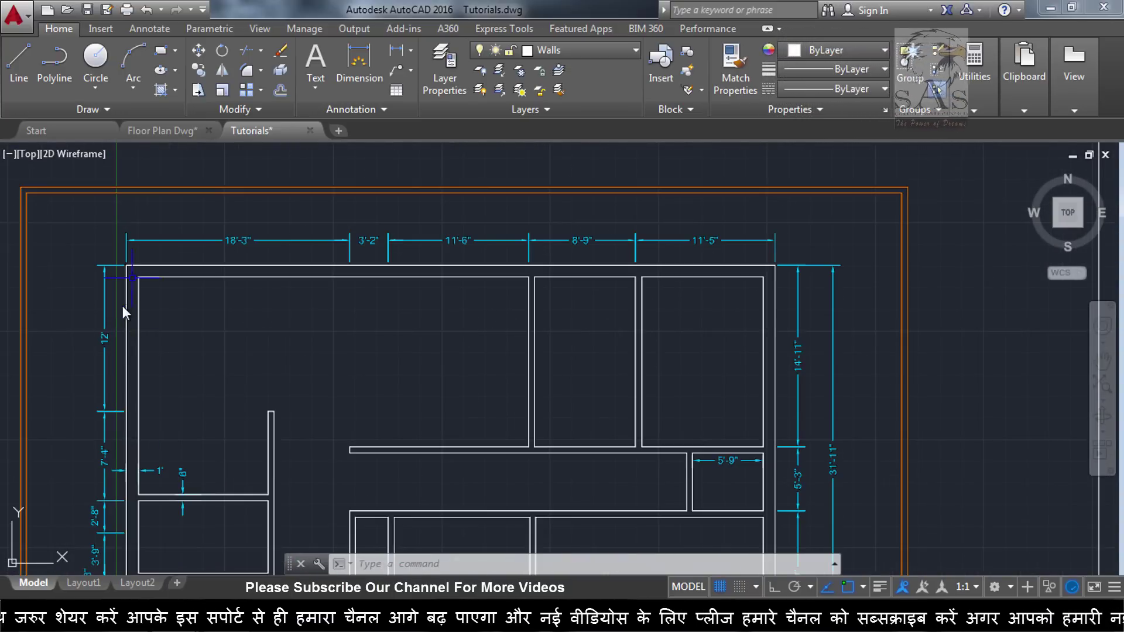
scroll(117, 306, down, 5)
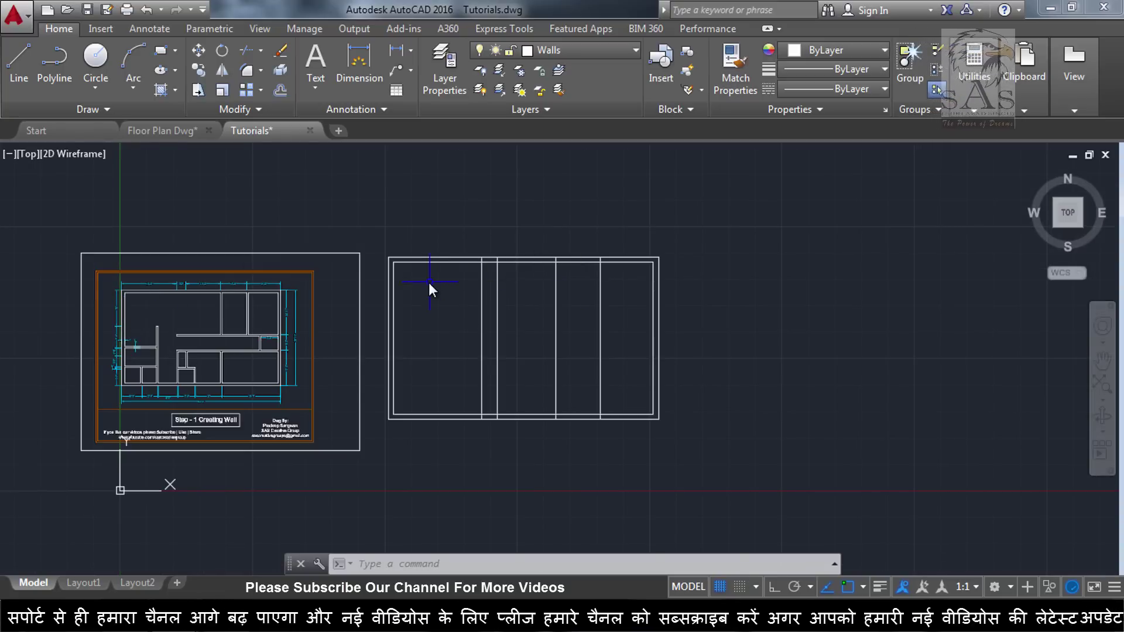
scroll(429, 282, up, 2)
scroll(553, 299, down, 2)
scroll(352, 331, up, 1)
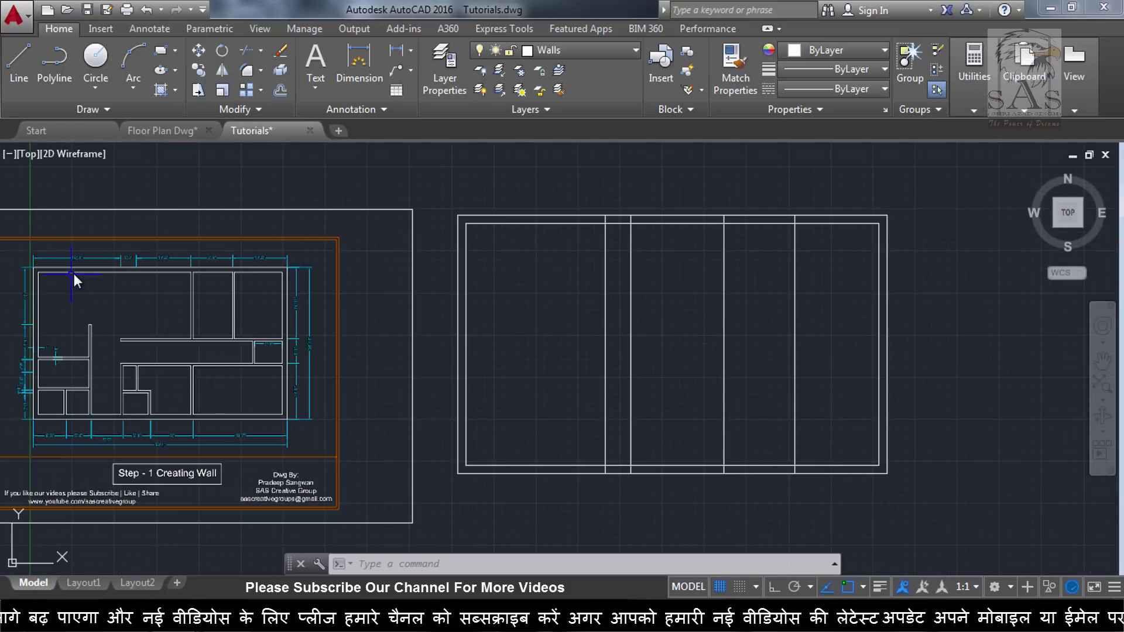
scroll(327, 316, down, 2)
scroll(319, 327, up, 5)
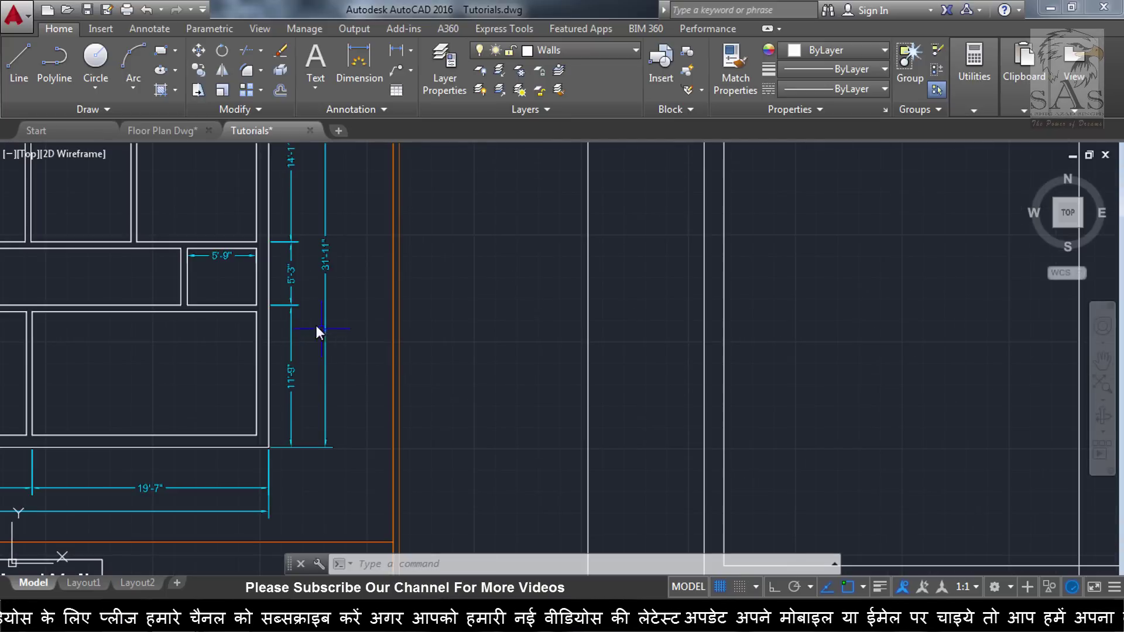
scroll(310, 313, down, 3)
scroll(305, 303, up, 2)
scroll(290, 258, up, 2)
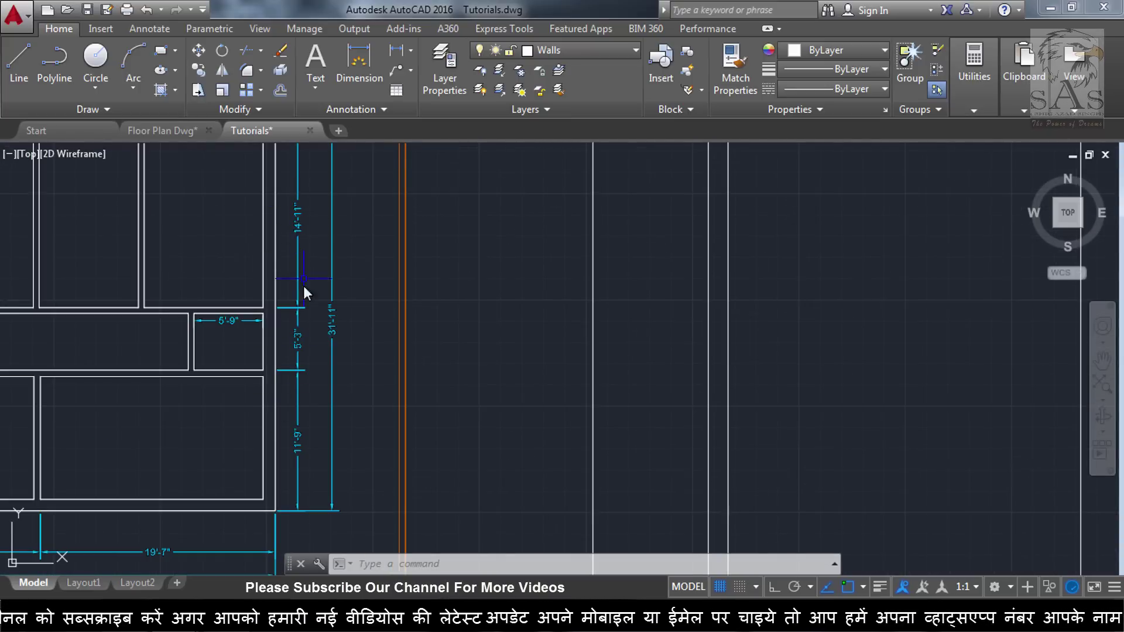
scroll(305, 287, down, 5)
scroll(316, 354, up, 4)
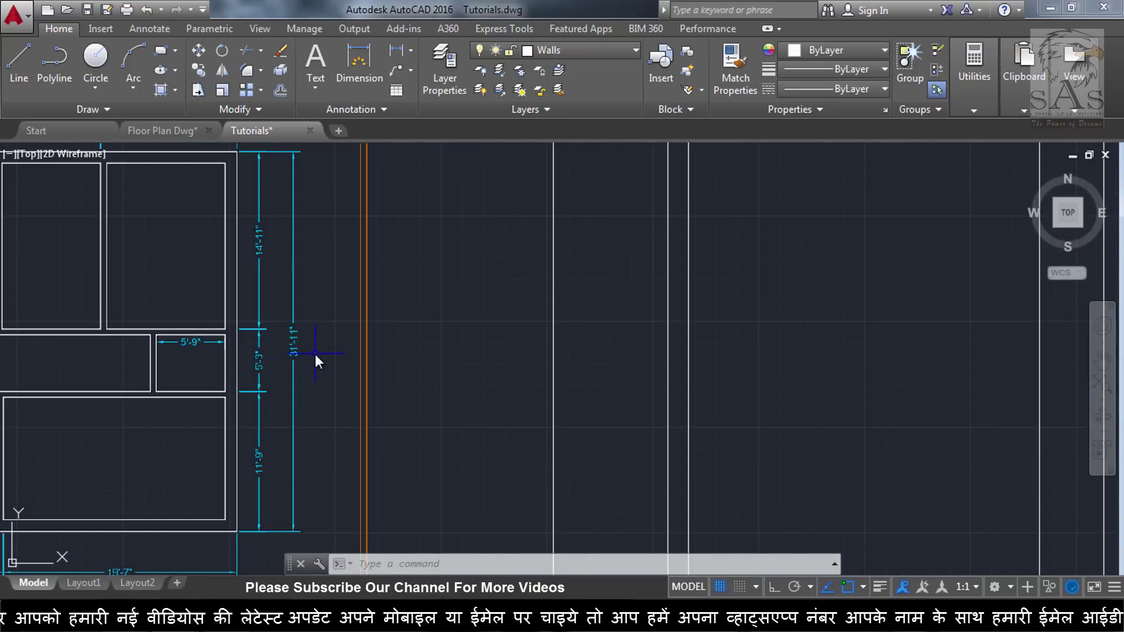
scroll(315, 354, down, 4)
scroll(307, 370, down, 2)
scroll(305, 373, up, 1)
scroll(323, 369, up, 2)
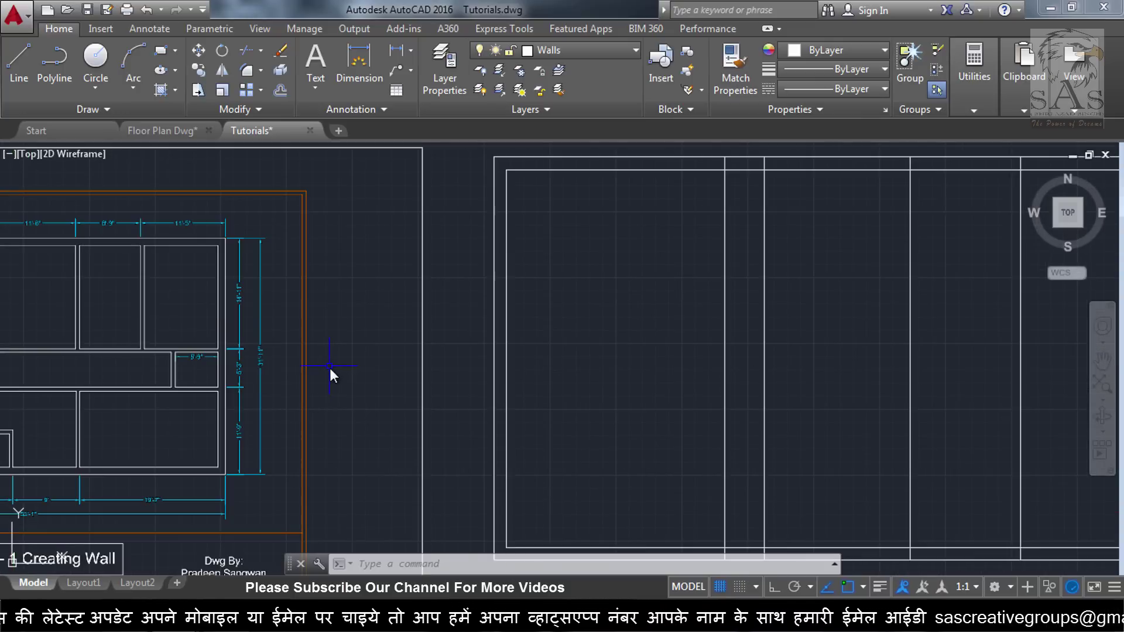
scroll(280, 369, down, 2)
scroll(284, 355, up, 5)
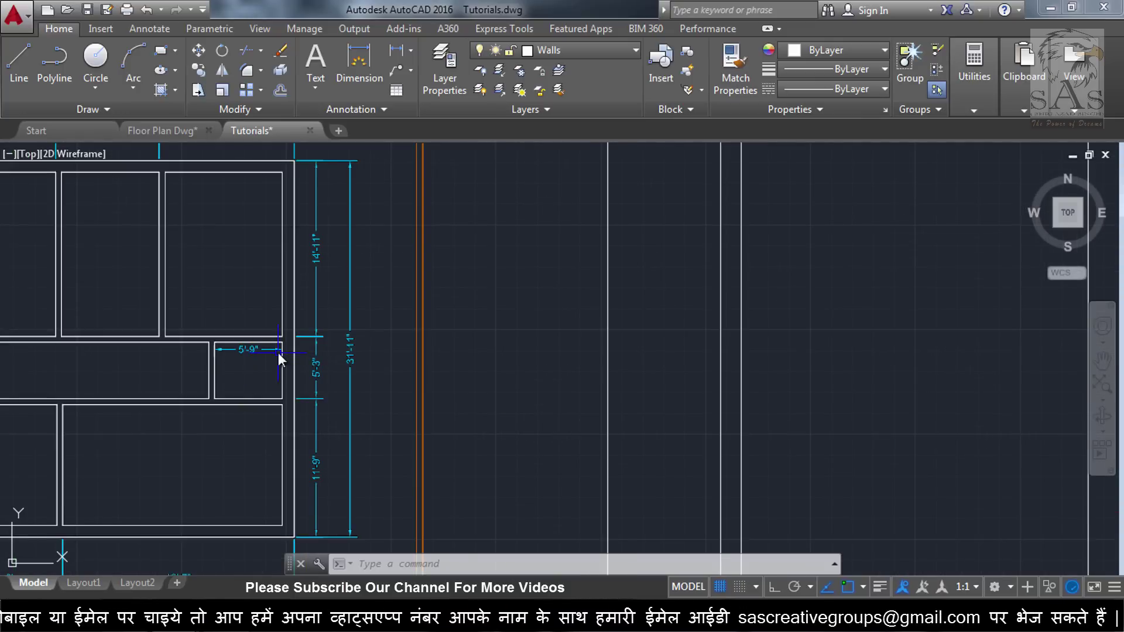
click(278, 352)
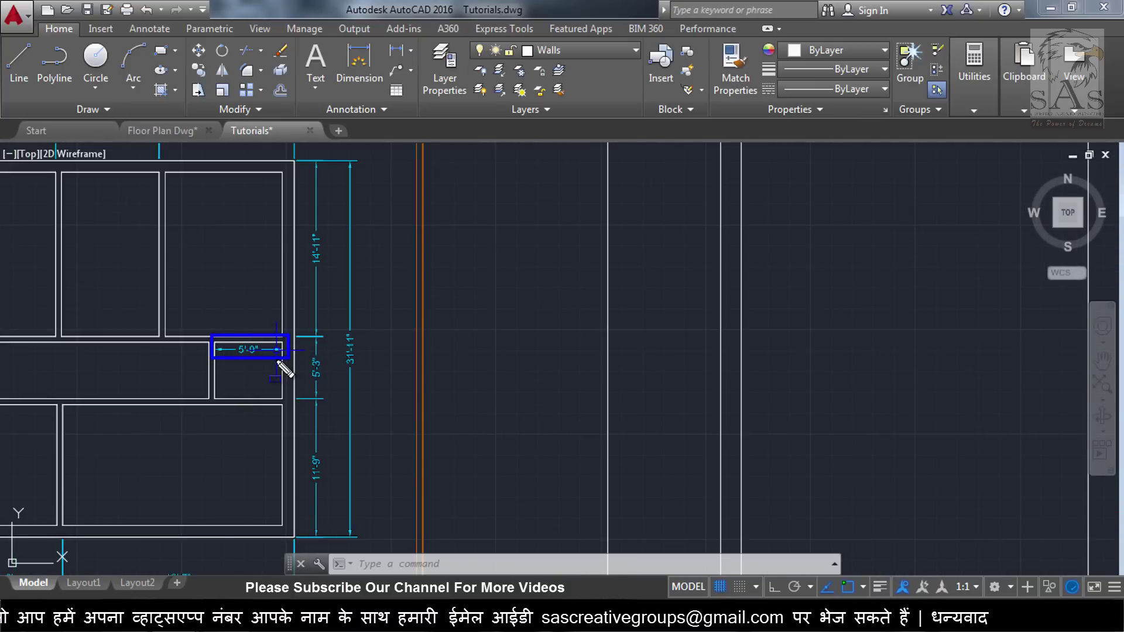
scroll(260, 358, up, 5)
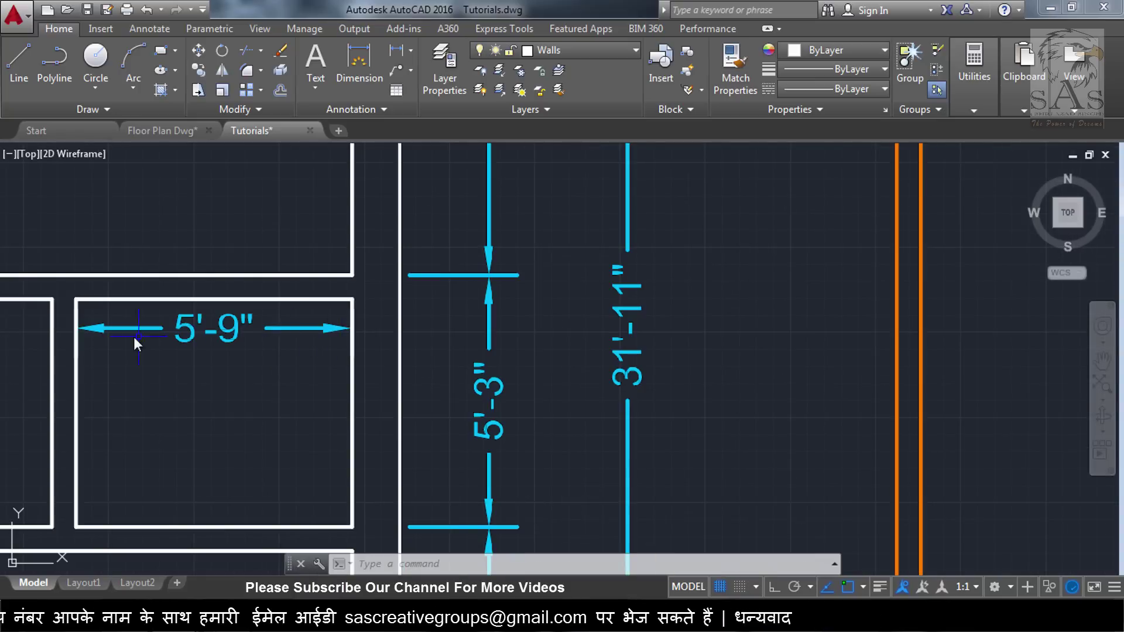
scroll(91, 351, down, 3)
scroll(162, 359, down, 5)
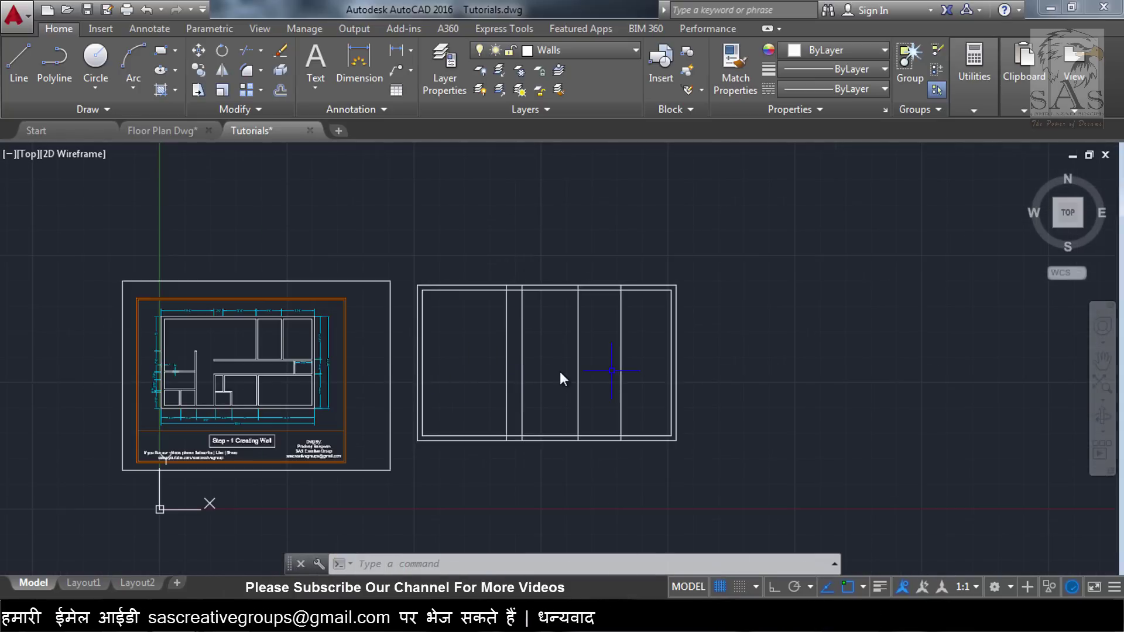
text(o)
key(Return)
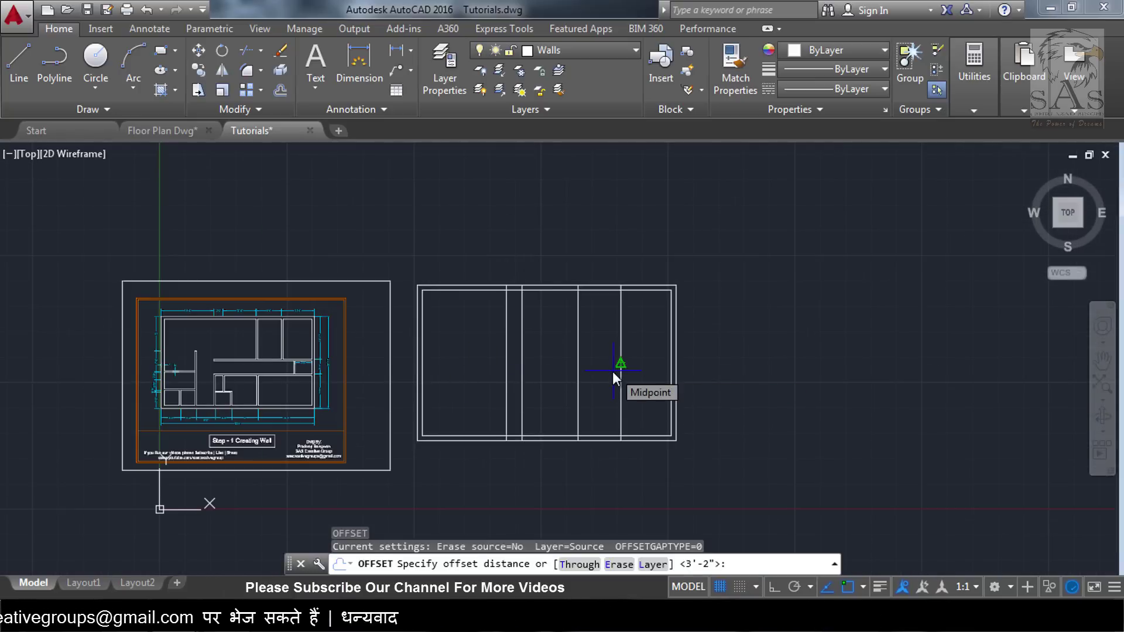
text(5'9")
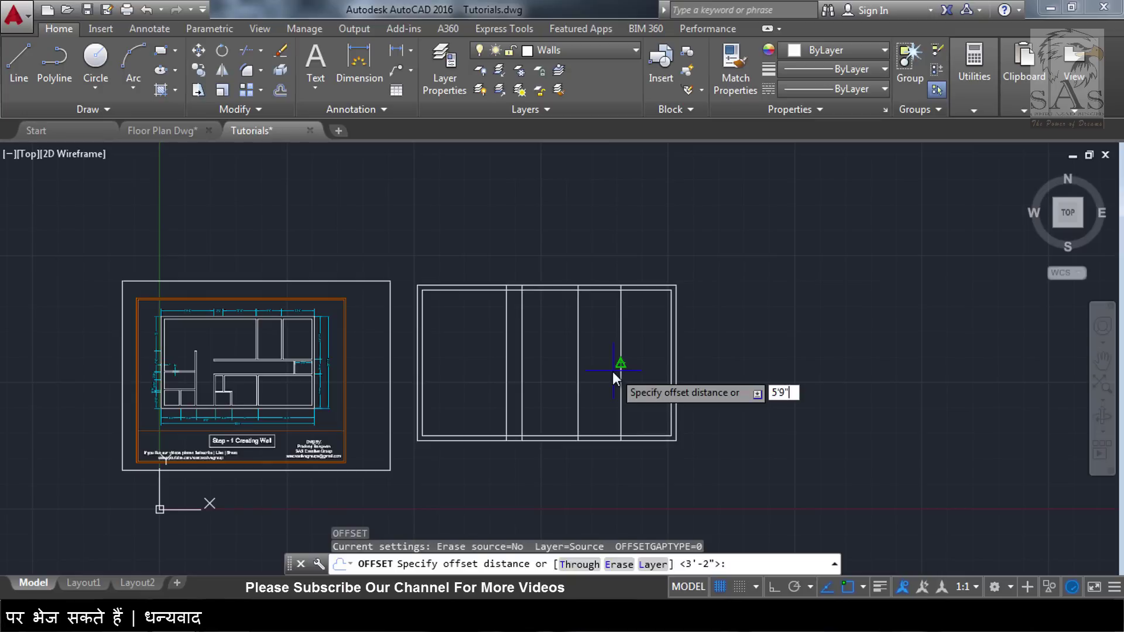
key(Return)
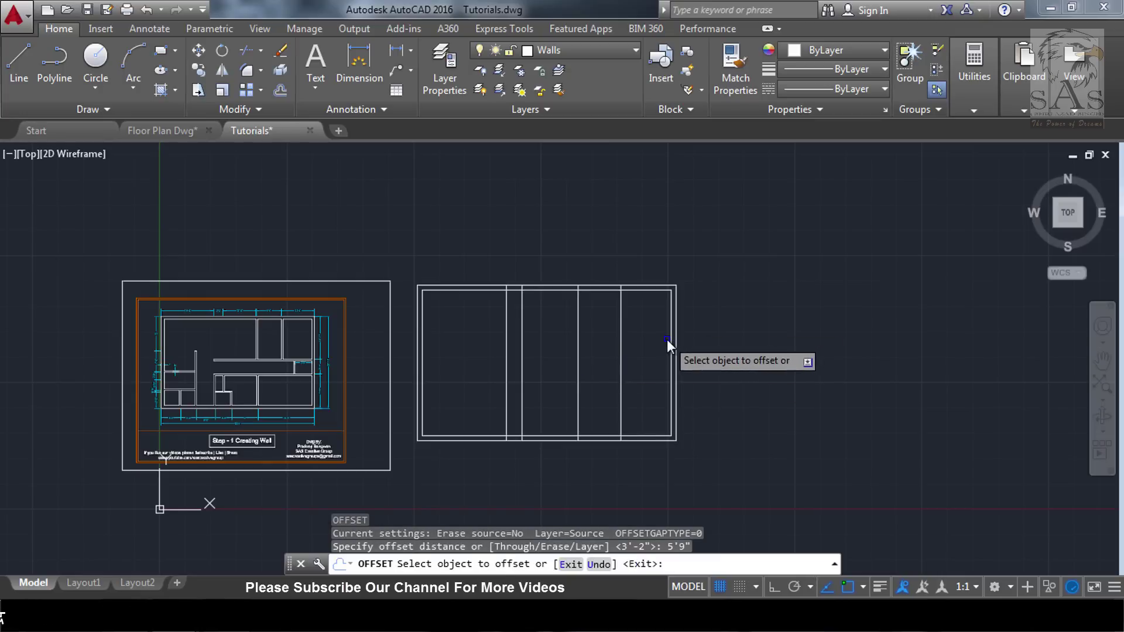
click(670, 340)
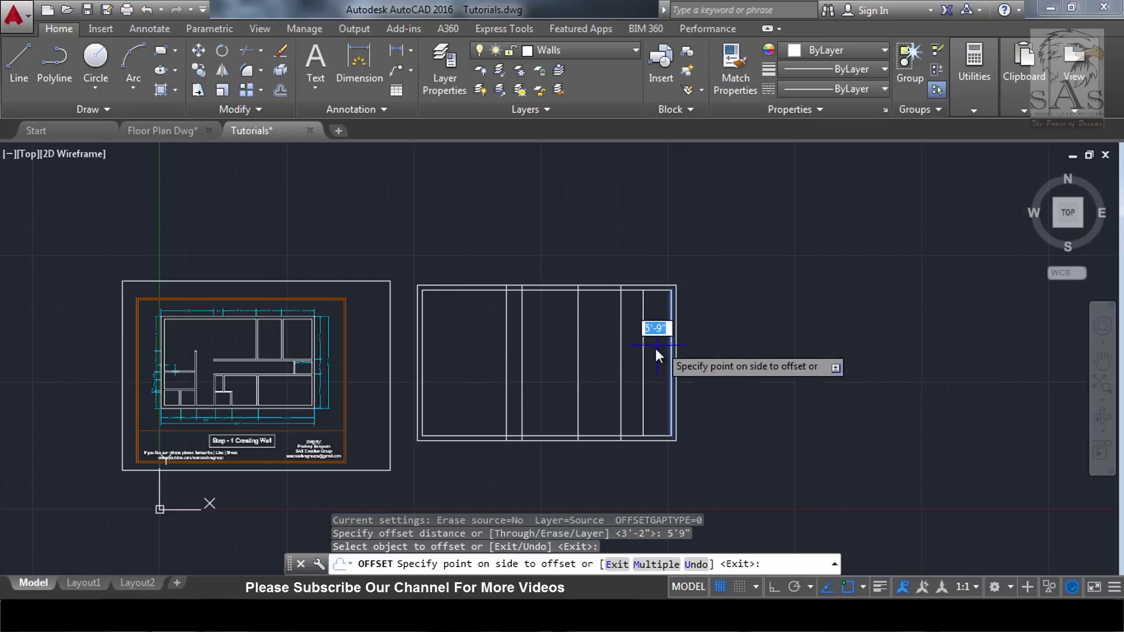
click(656, 349)
key(Escape)
Check the 14'-11" dimension, then offset the grid's top line 14'11" downward.
scroll(556, 316, up, 4)
scroll(556, 316, down, 4)
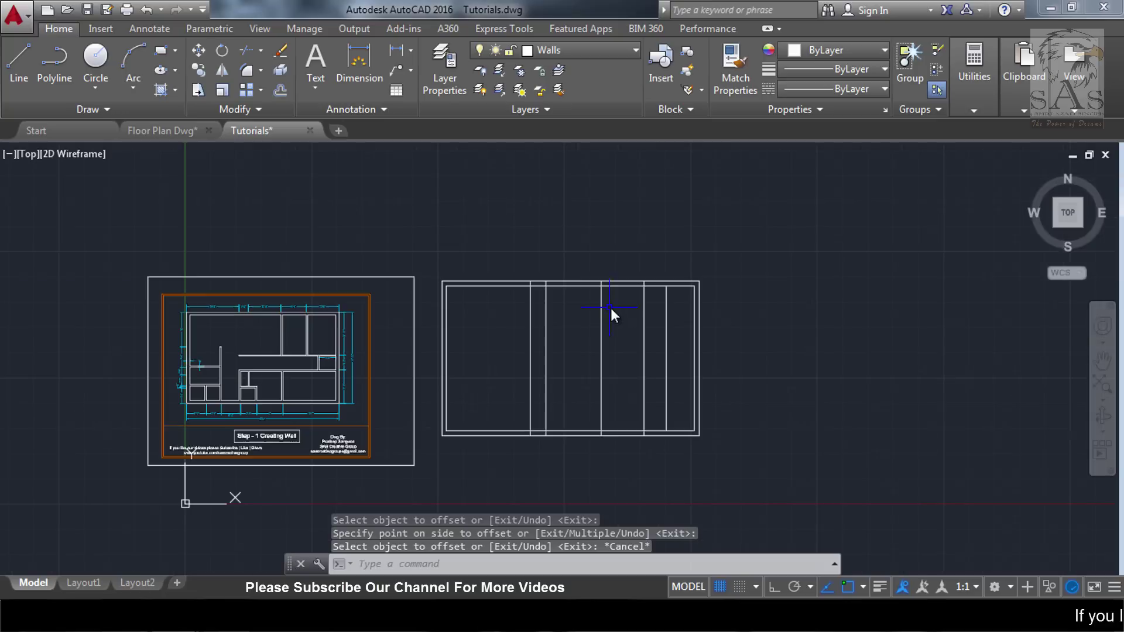
scroll(609, 308, up, 2)
scroll(248, 340, up, 4)
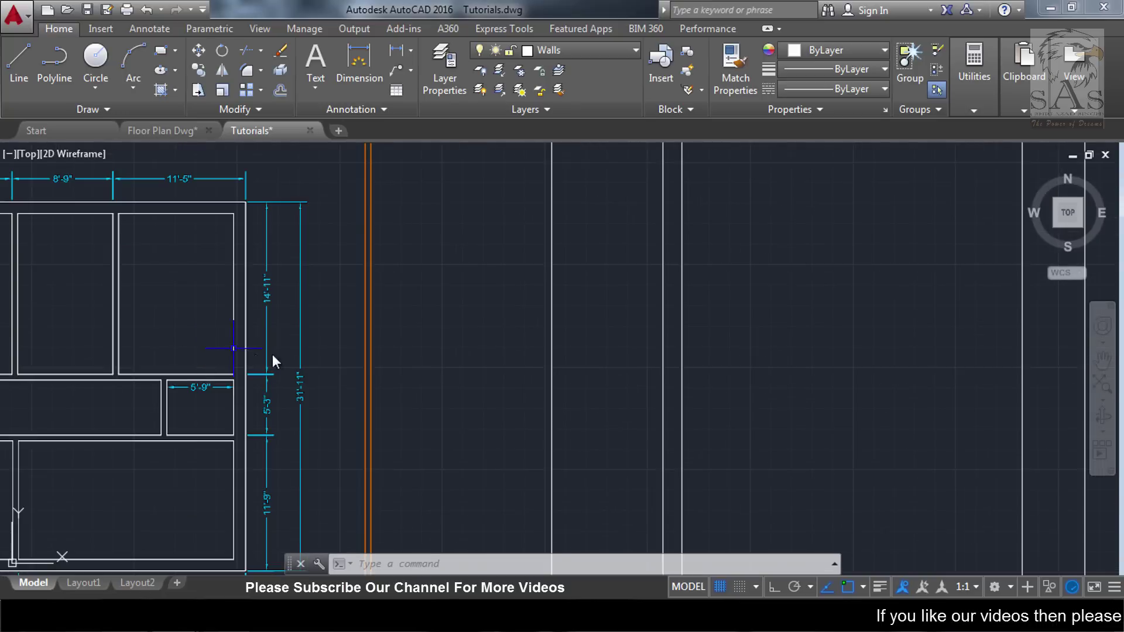
scroll(282, 362, down, 3)
scroll(285, 361, up, 3)
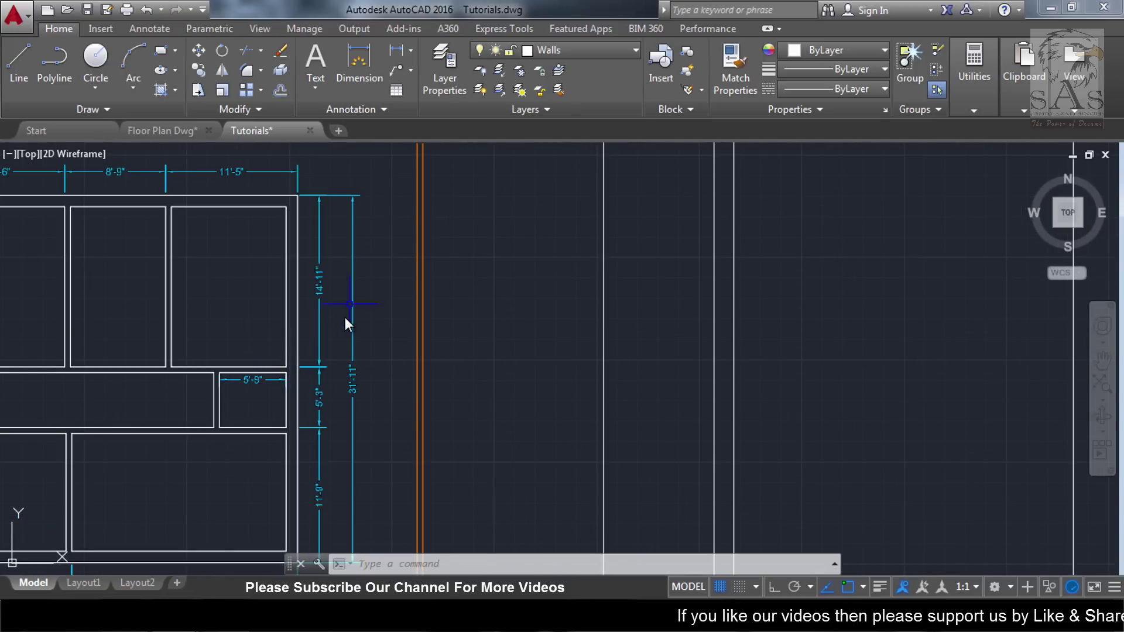
scroll(330, 302, up, 5)
scroll(325, 303, down, 3)
scroll(288, 217, up, 2)
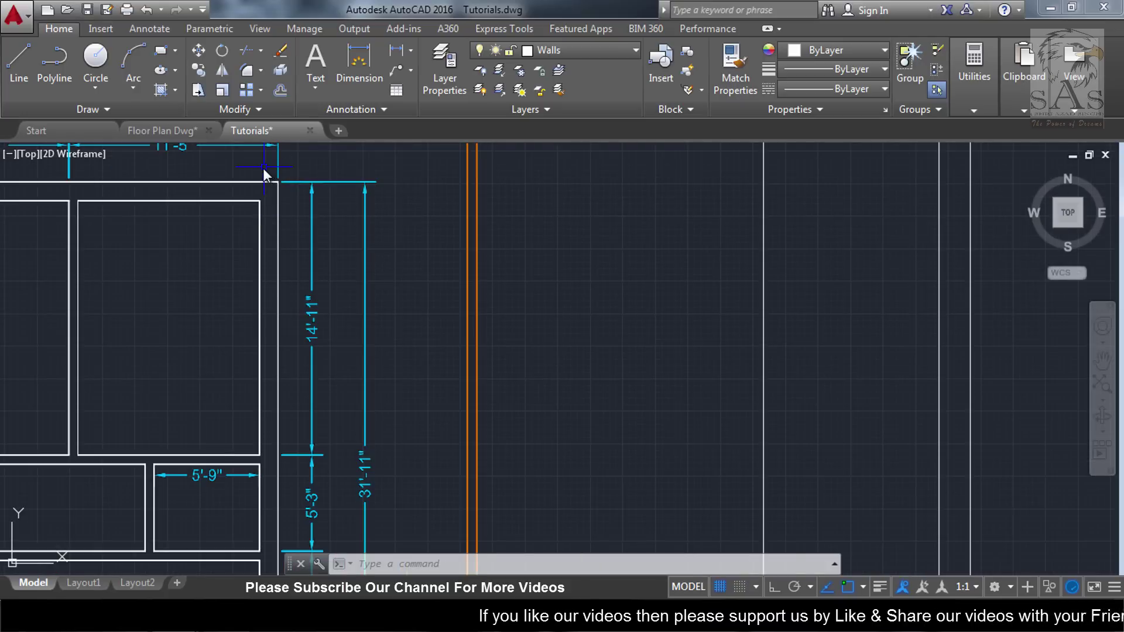
drag(266, 182, 334, 454)
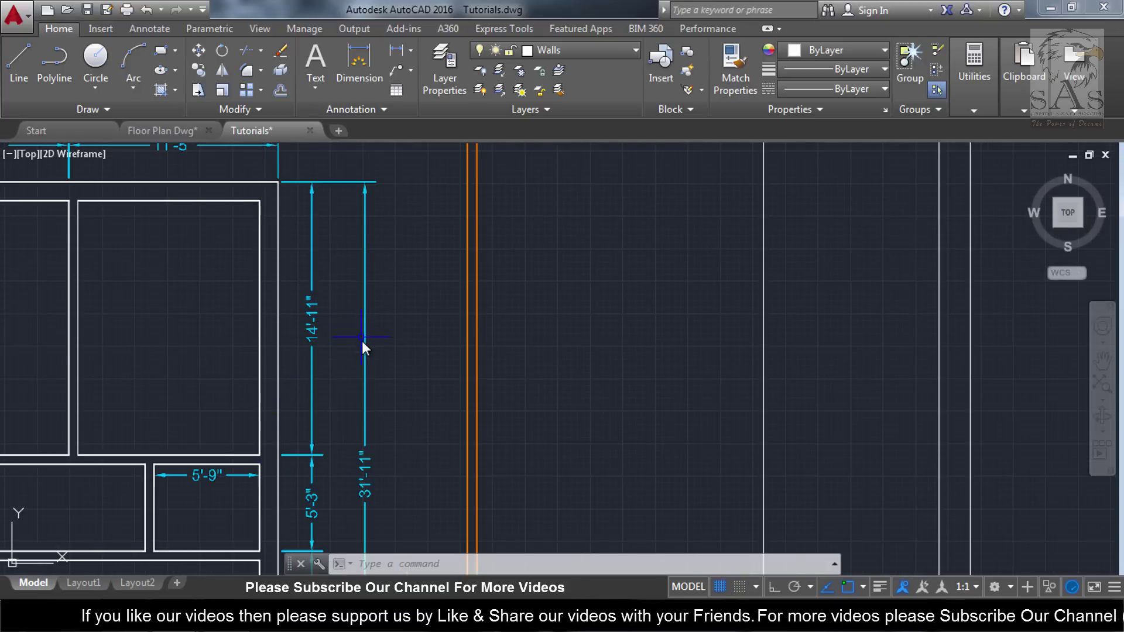
text(o)
key(Return)
text(14')
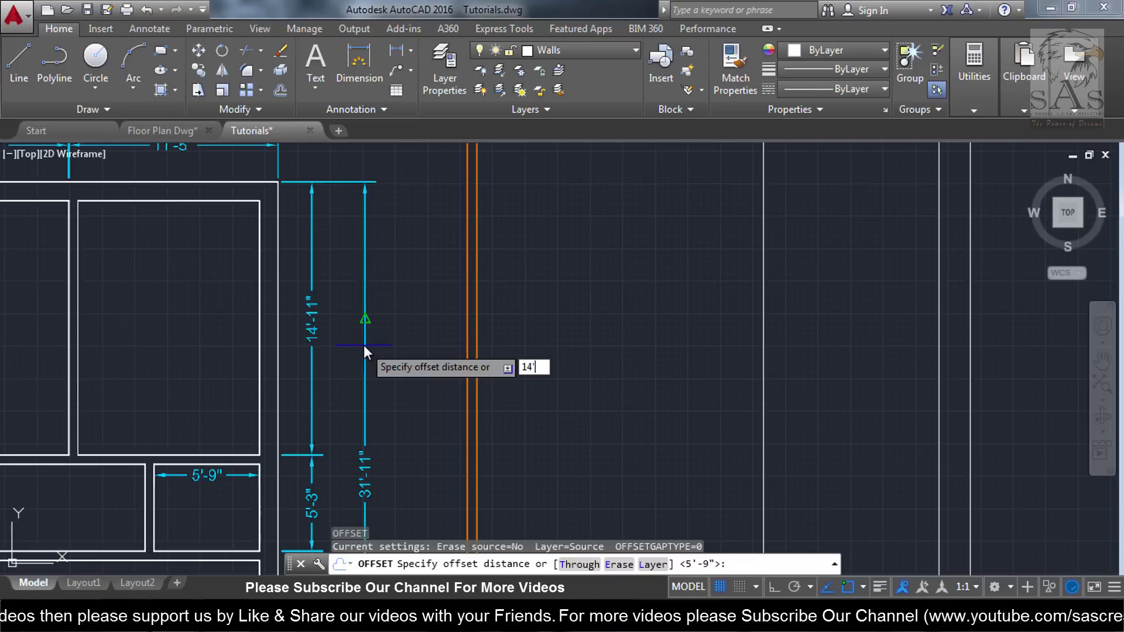
text(11)
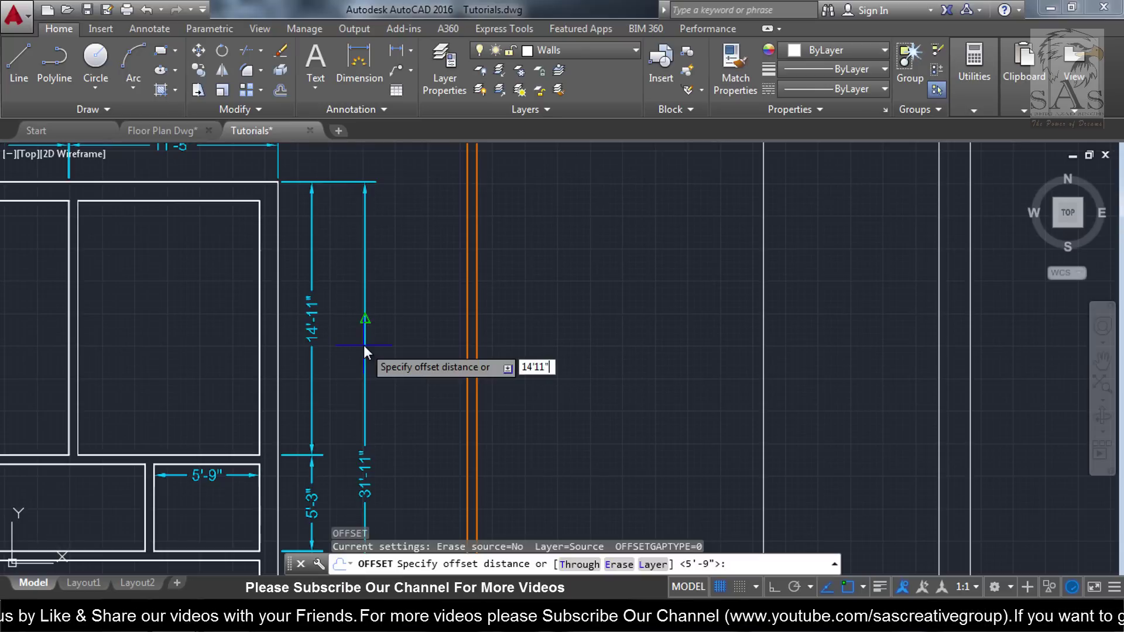
key(Return)
scroll(971, 254, down, 5)
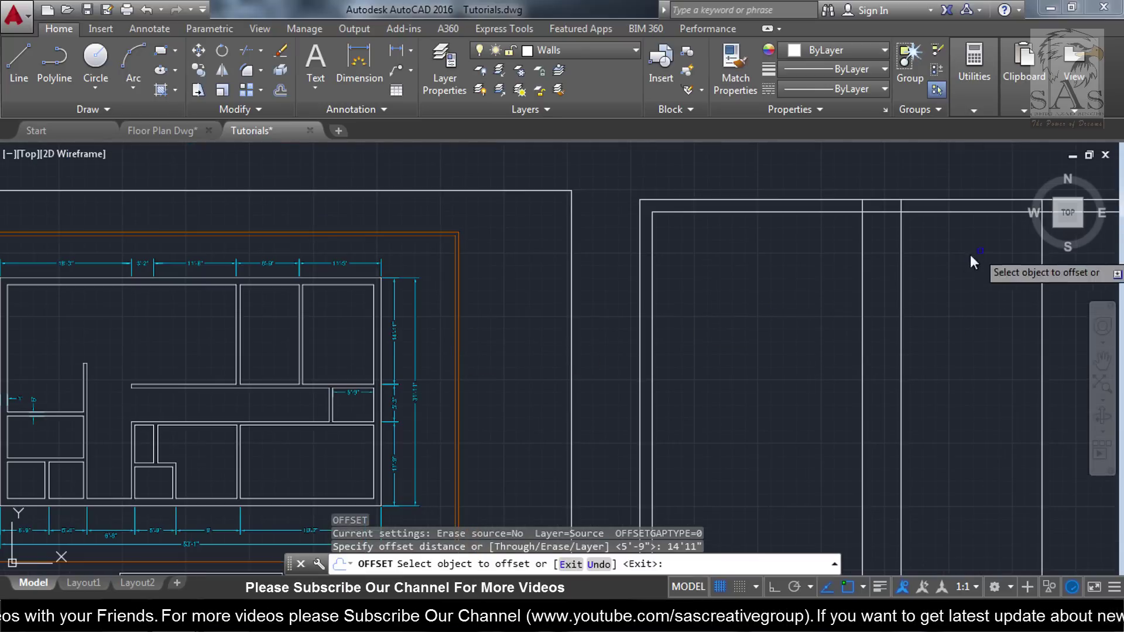
scroll(899, 280, down, 5)
scroll(898, 279, up, 5)
scroll(783, 281, up, 3)
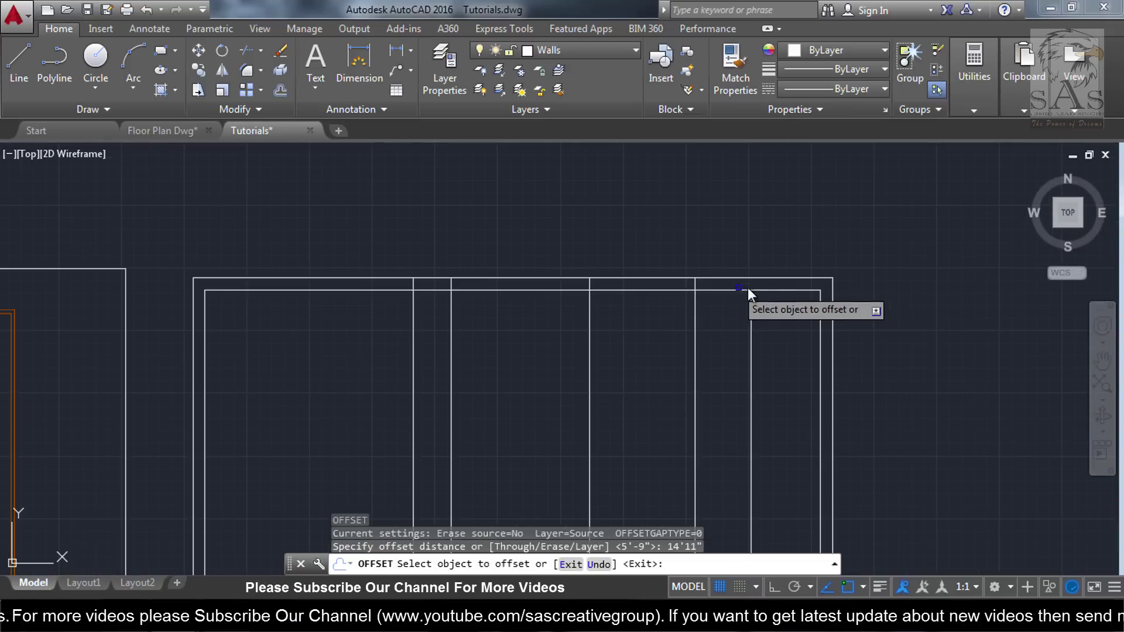
click(800, 278)
click(790, 384)
Offset the middle horizontal grid line 5'3" downward, then zoom out.
key(Escape)
scroll(737, 398, down, 5)
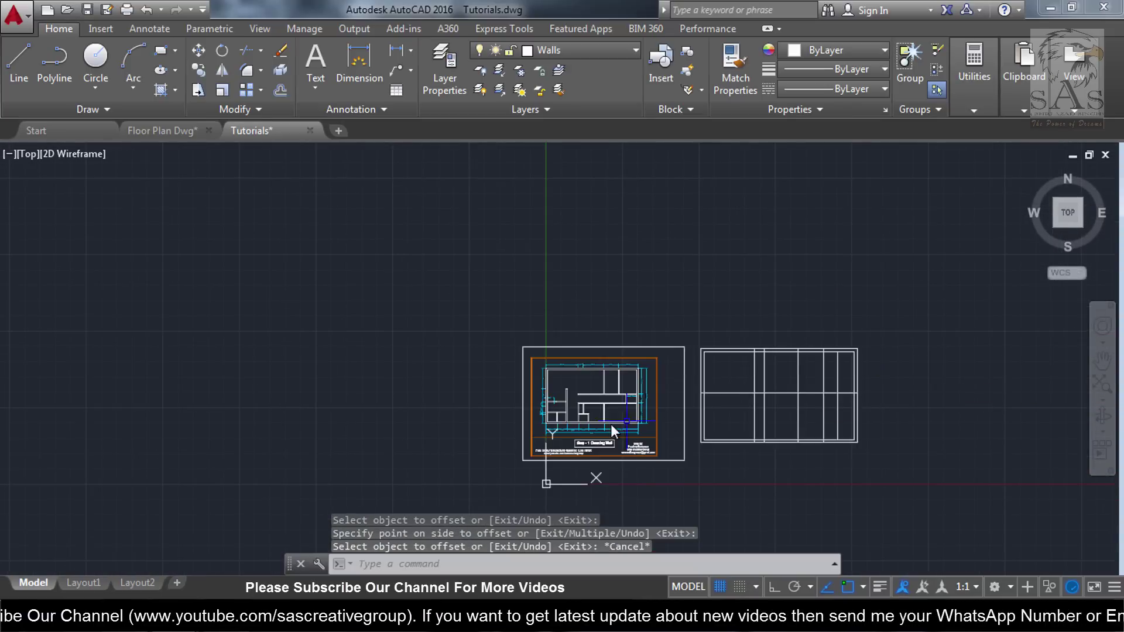
scroll(610, 424, up, 4)
scroll(767, 384, up, 3)
scroll(862, 319, up, 2)
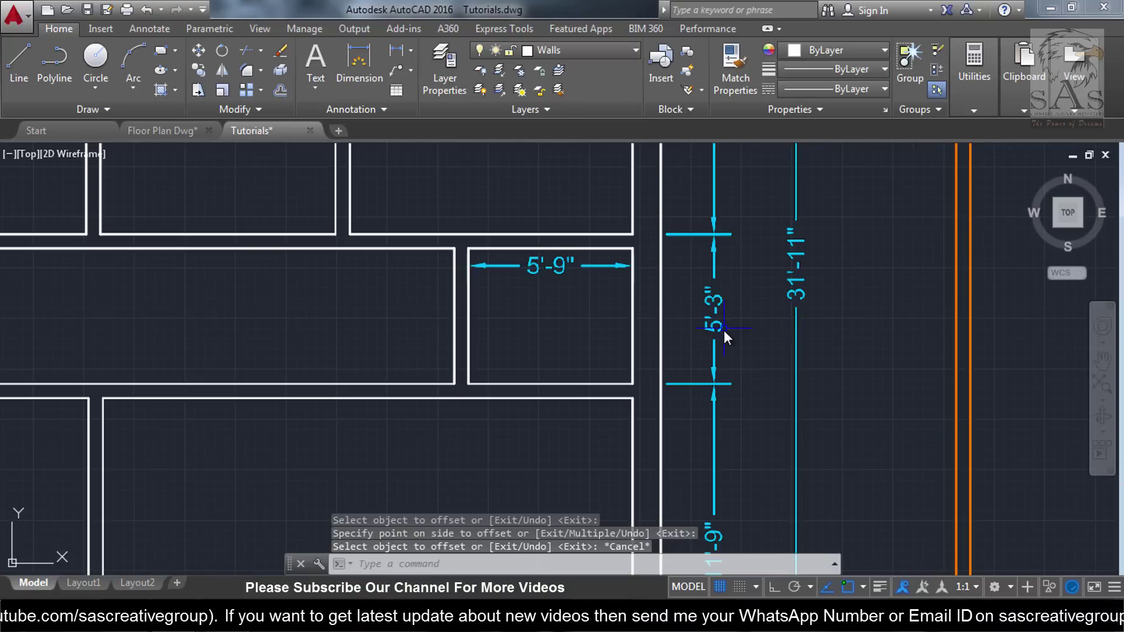
scroll(708, 365, down, 3)
scroll(913, 369, down, 2)
scroll(764, 363, up, 4)
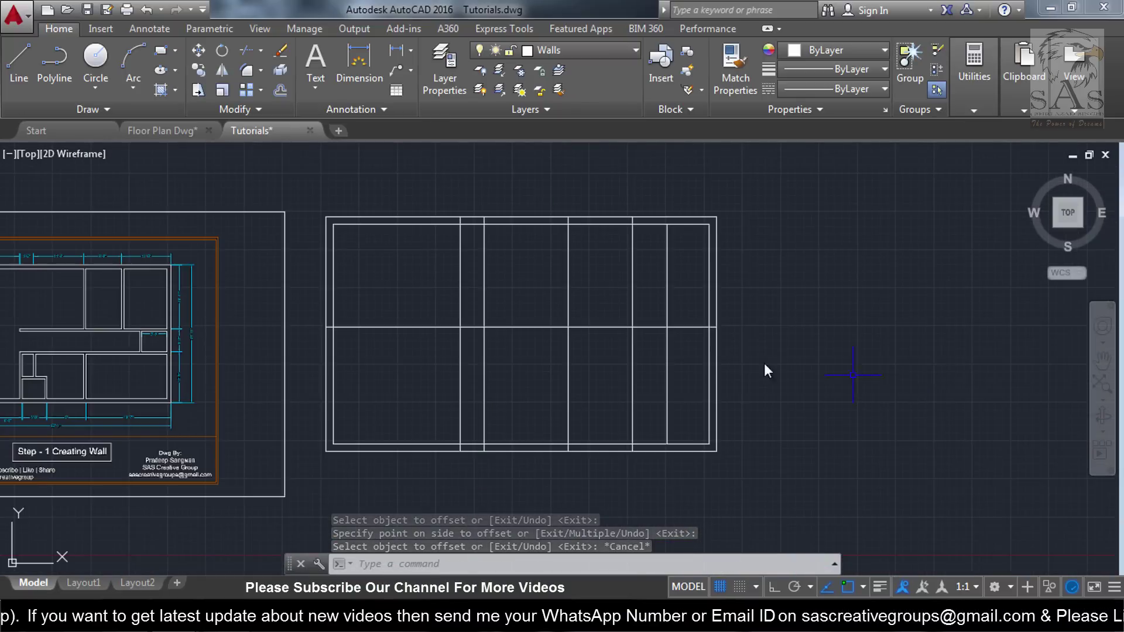
text(o)
key(Return)
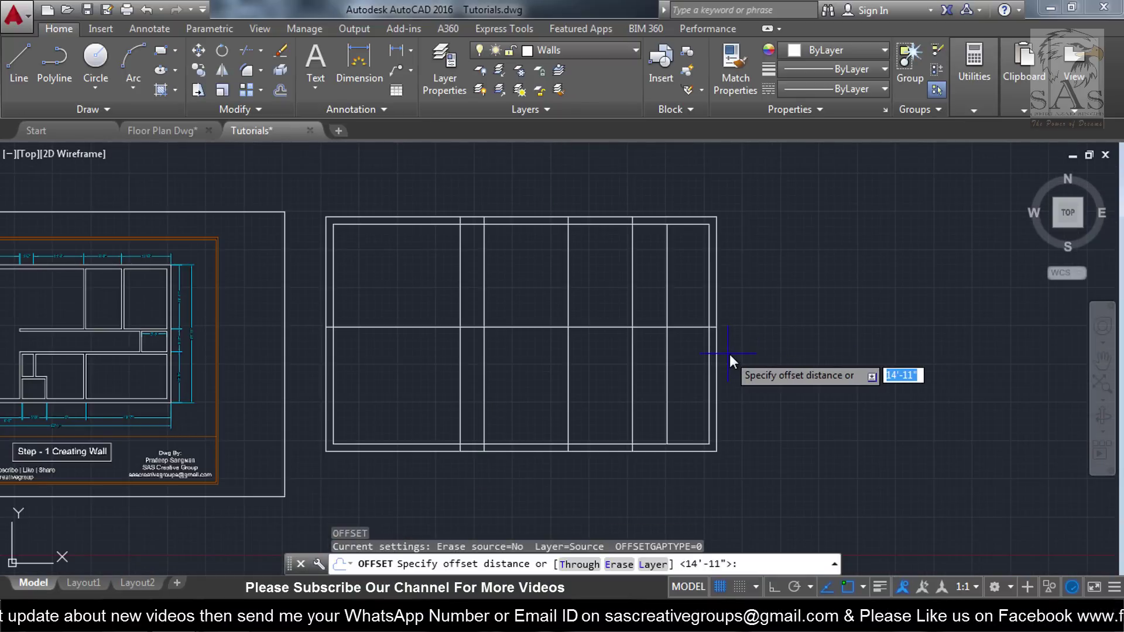
text(5'3)
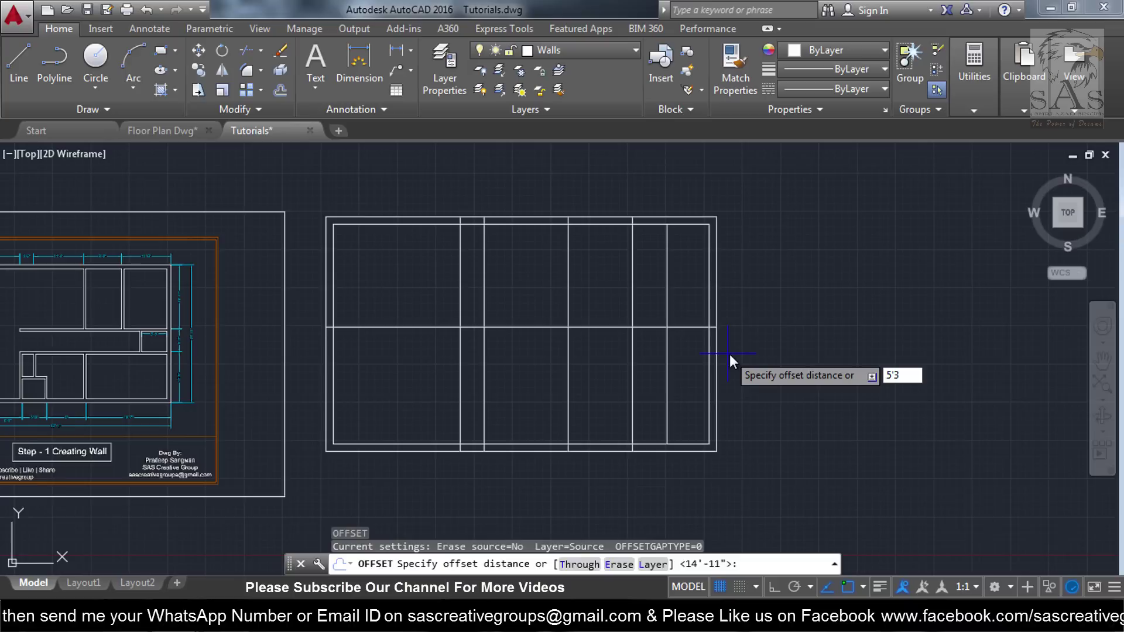
text(")
key(Return)
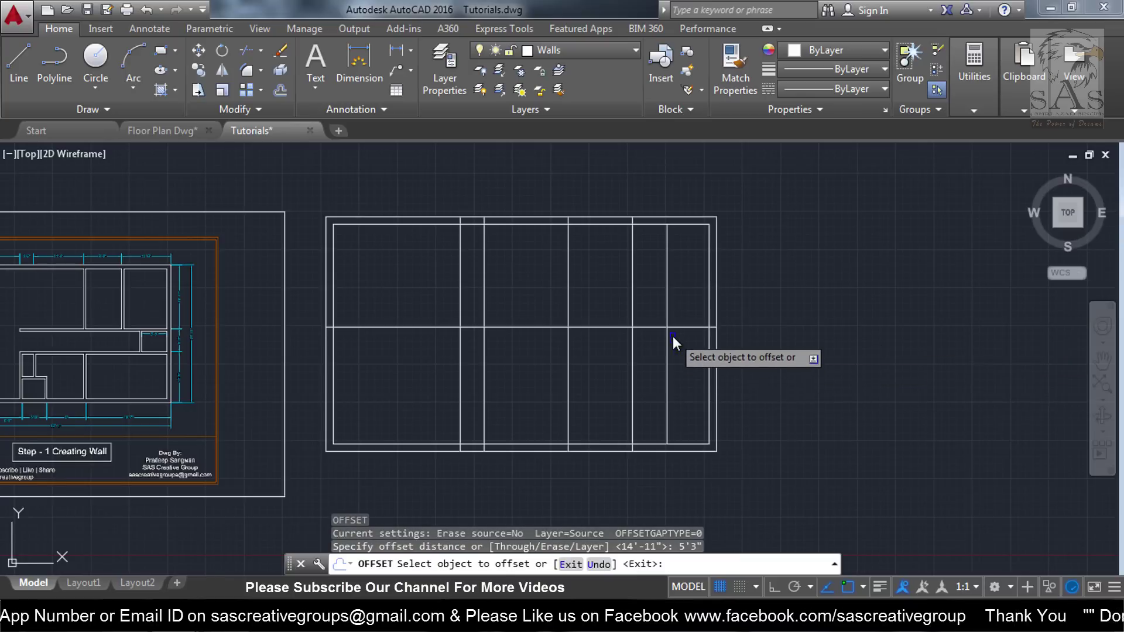
click(679, 327)
click(695, 358)
key(Escape)
scroll(249, 399, up, 5)
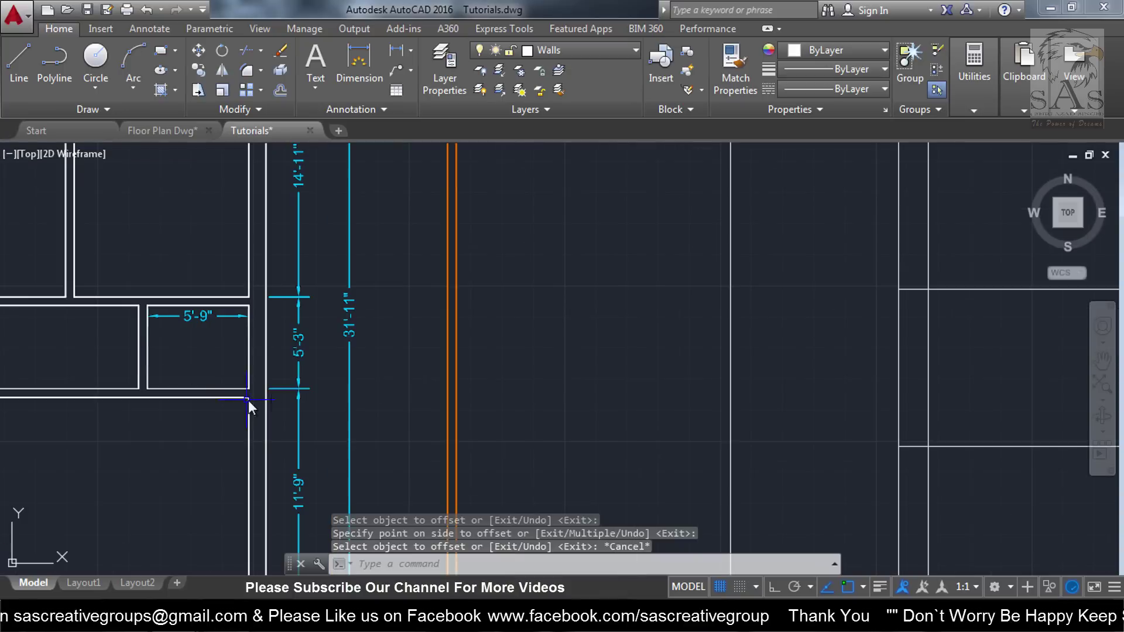
scroll(335, 391, down, 4)
scroll(306, 405, up, 4)
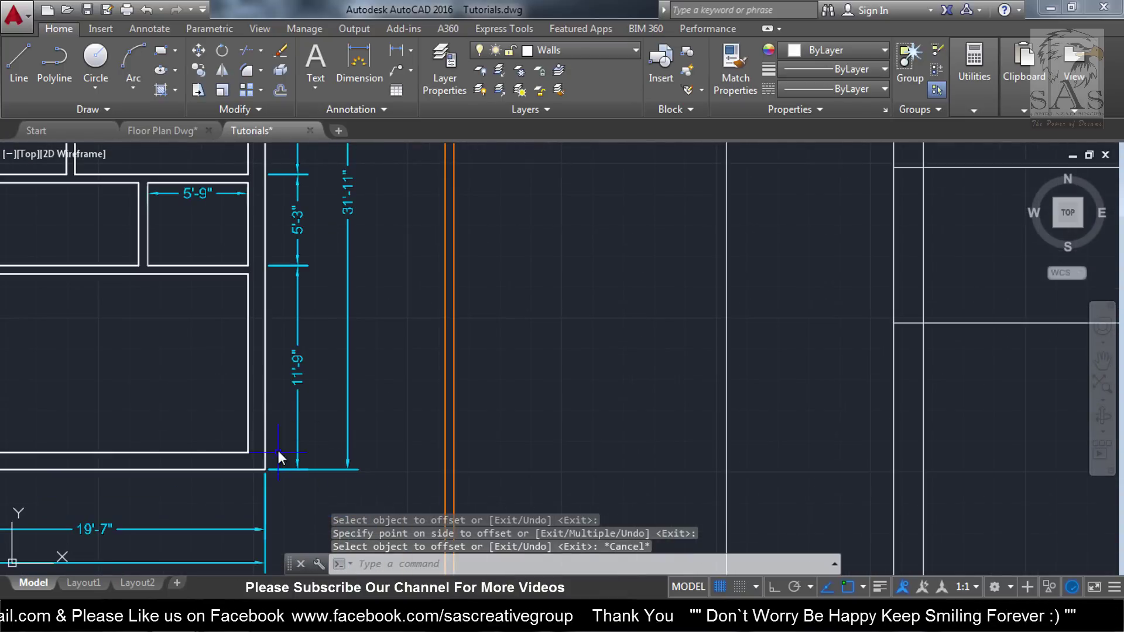
scroll(311, 361, down, 5)
scroll(310, 361, up, 4)
scroll(311, 361, down, 4)
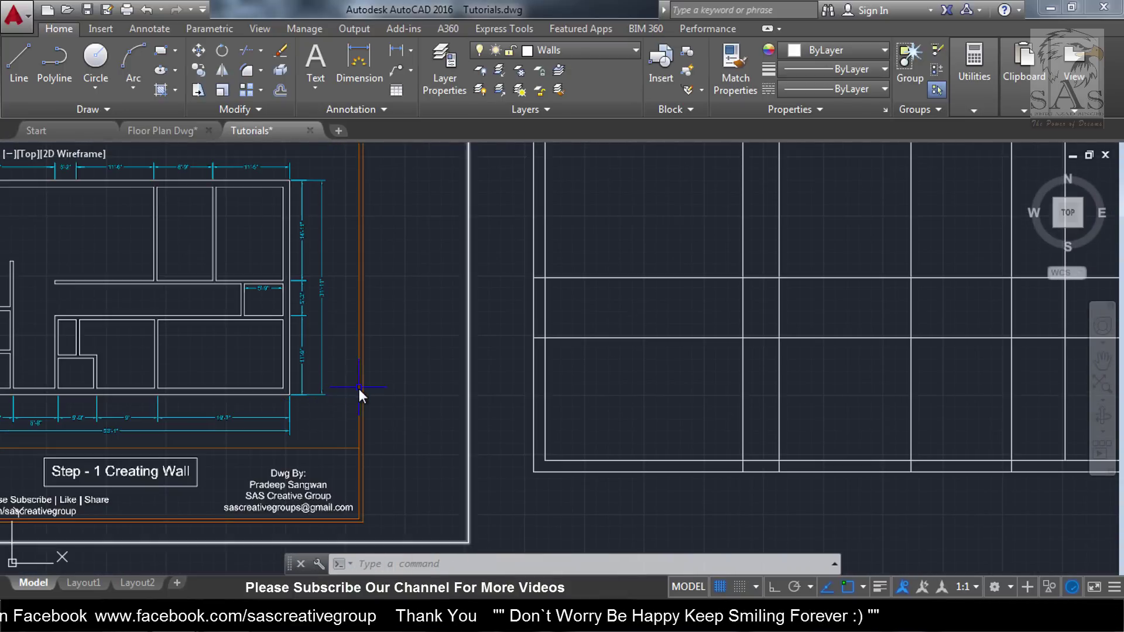
scroll(360, 388, down, 3)
scroll(615, 331, up, 3)
scroll(615, 332, down, 4)
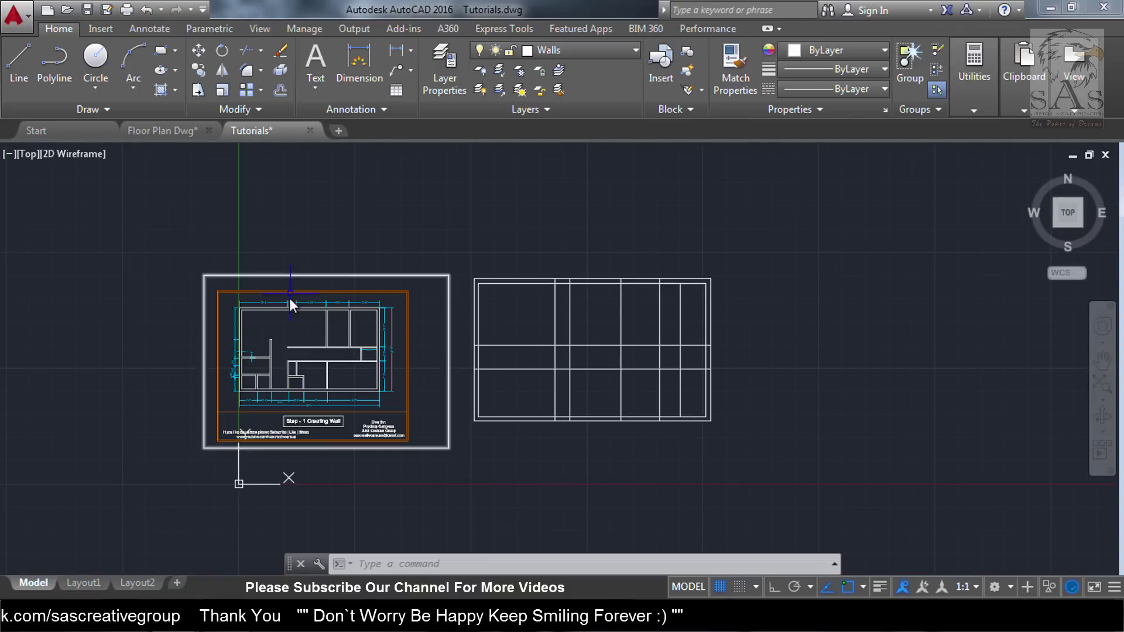
Move the inner grid lines selected by crossing window onto layer Ref 1.
click(691, 323)
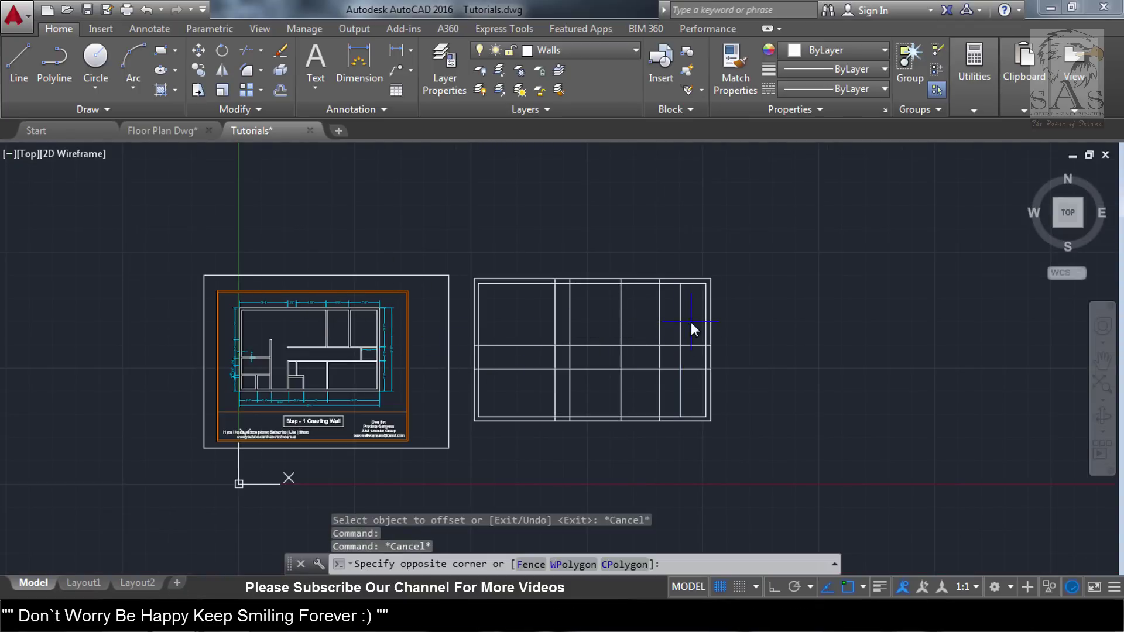
click(510, 392)
click(550, 50)
click(568, 110)
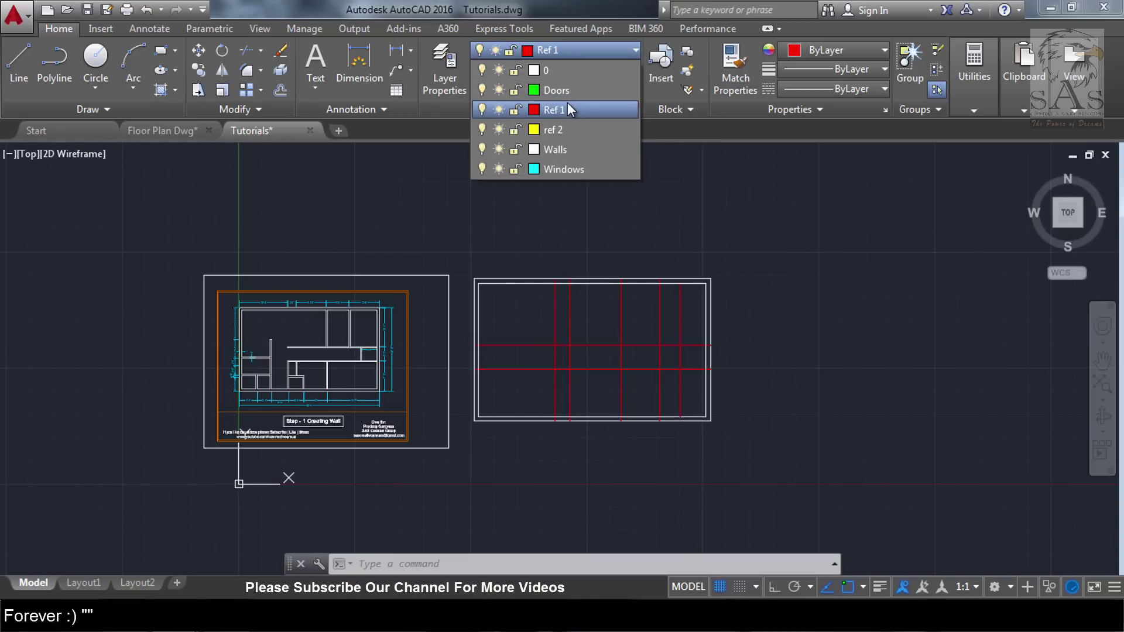
scroll(636, 412, up, 4)
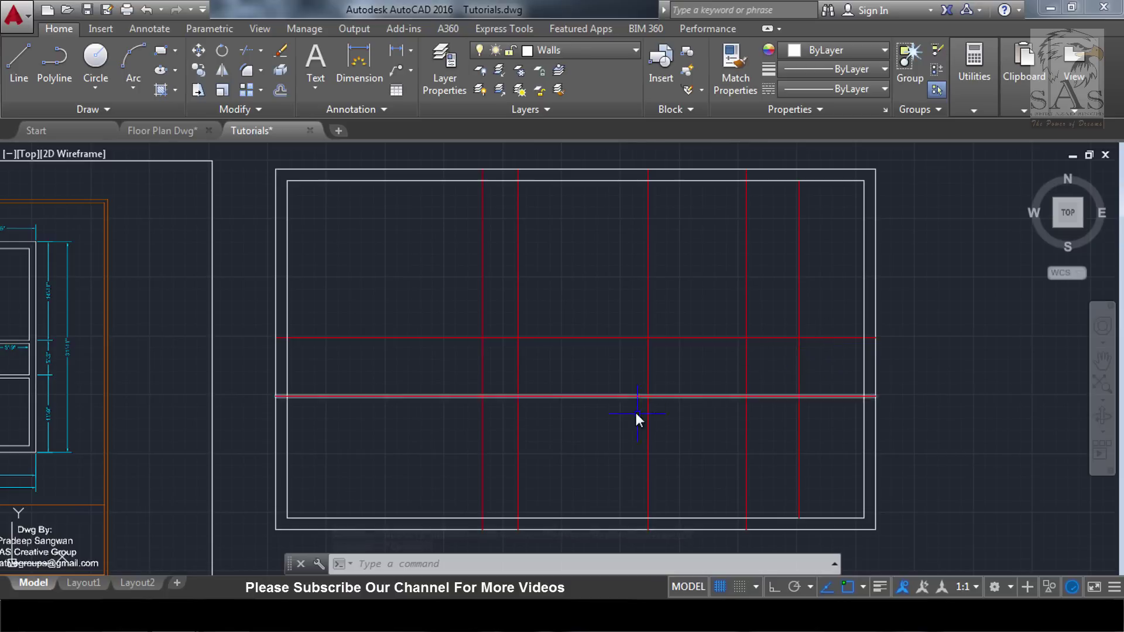
scroll(829, 342, down, 2)
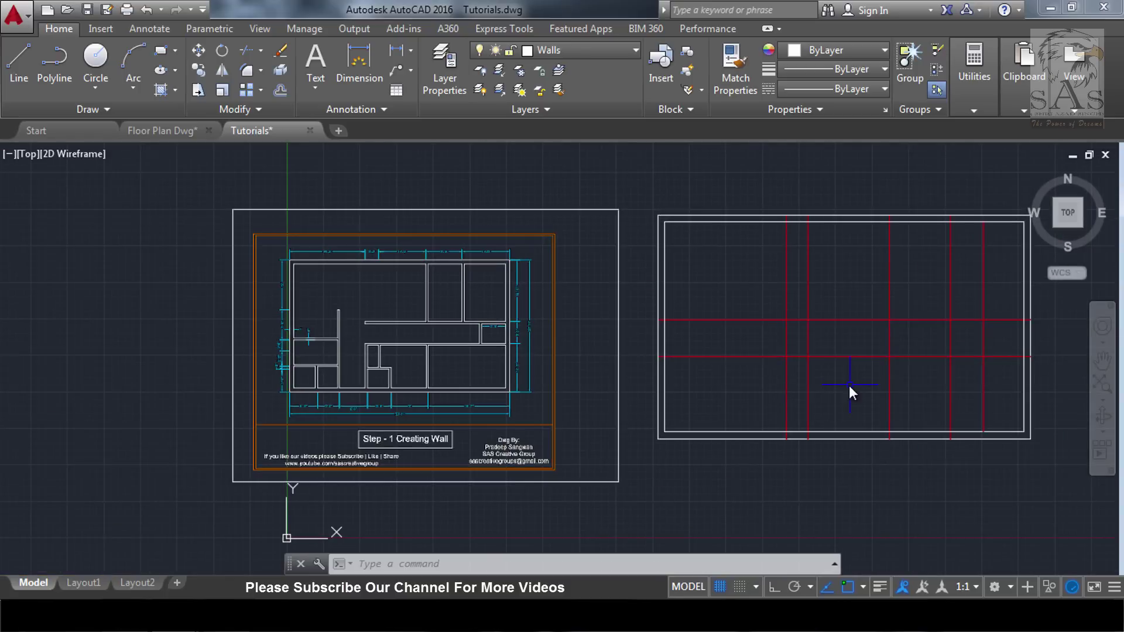
scroll(409, 428, up, 4)
scroll(254, 371, down, 1)
scroll(254, 368, up, 1)
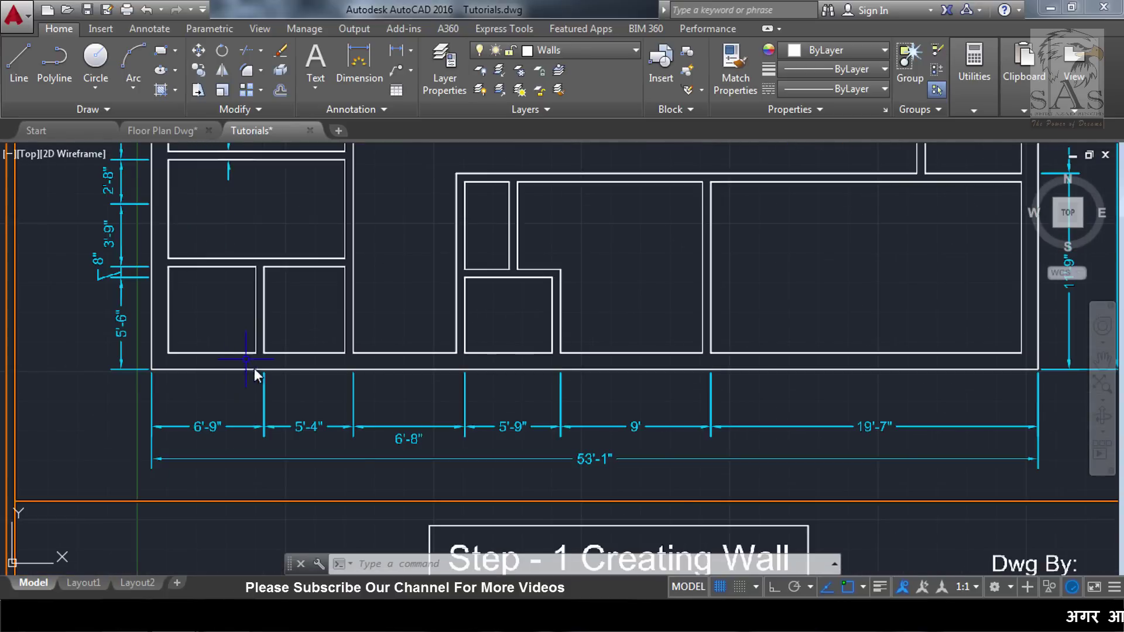
scroll(196, 279, down, 2)
scroll(197, 278, up, 4)
scroll(248, 312, down, 2)
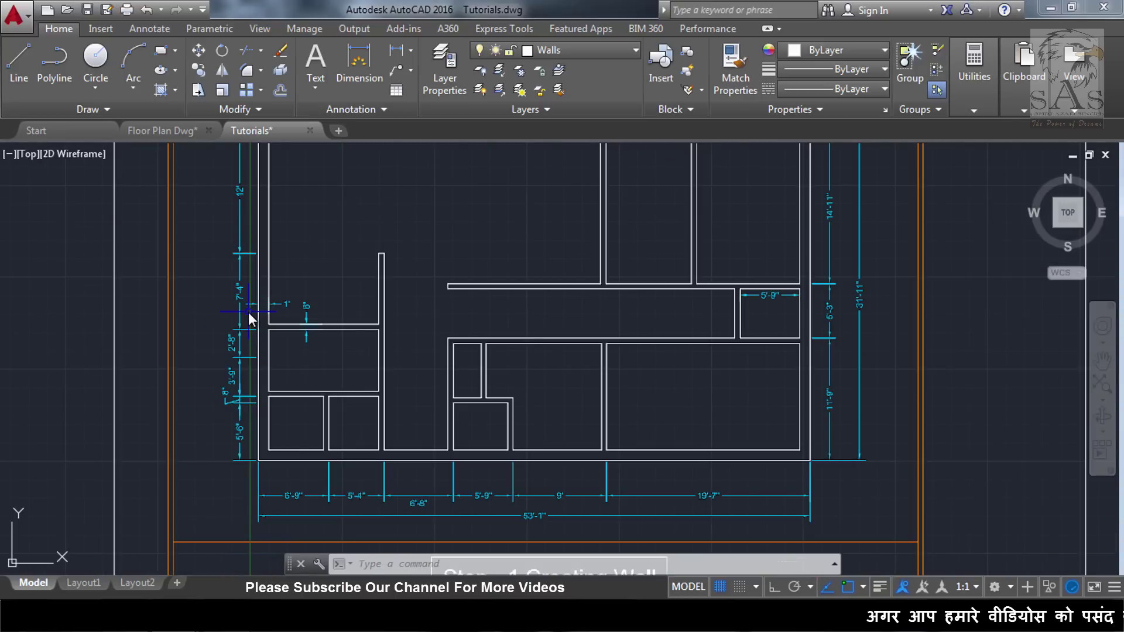
scroll(283, 501, up, 4)
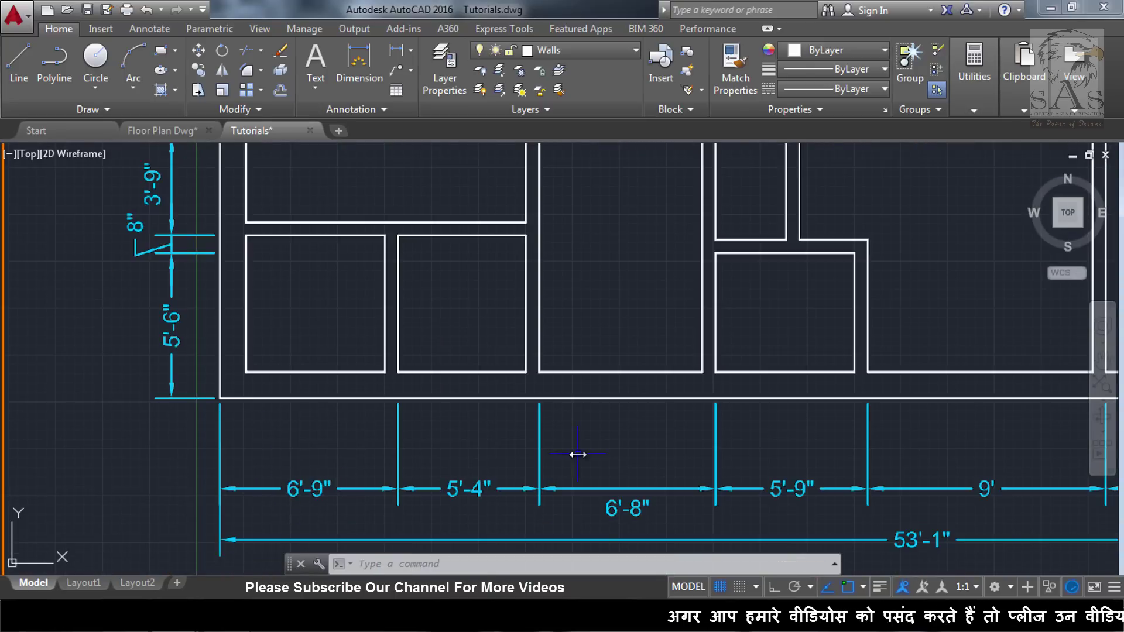
scroll(616, 405, down, 3)
scroll(759, 417, down, 2)
Offset the outer vertical line 6'9" inside the rectangle.
scroll(232, 406, up, 4)
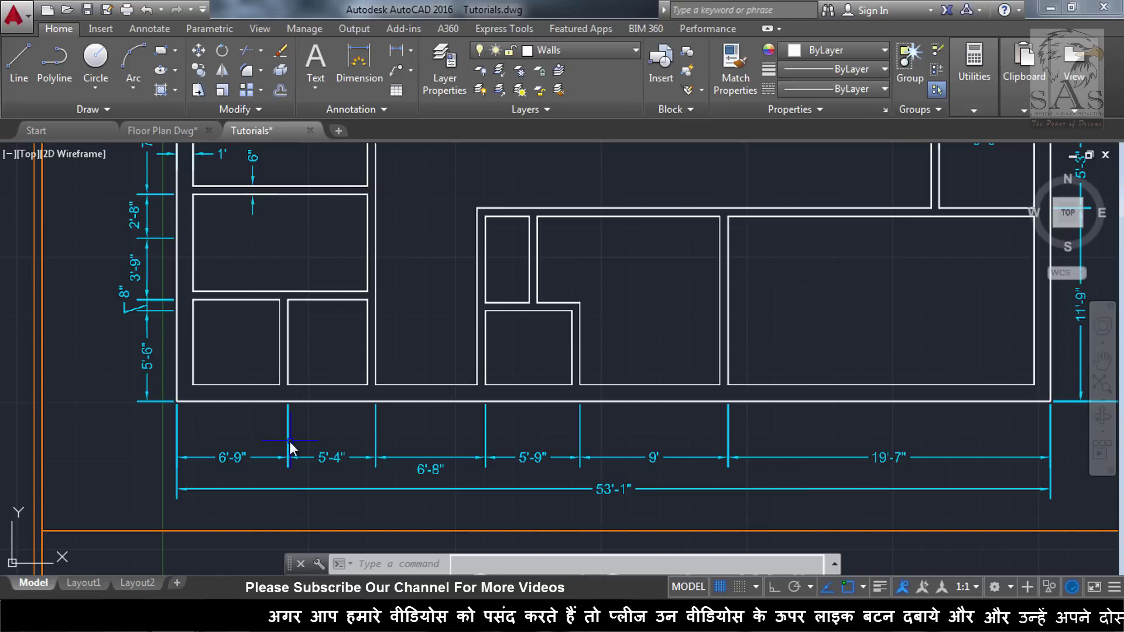
key(Escape)
key(Escape)
text(o)
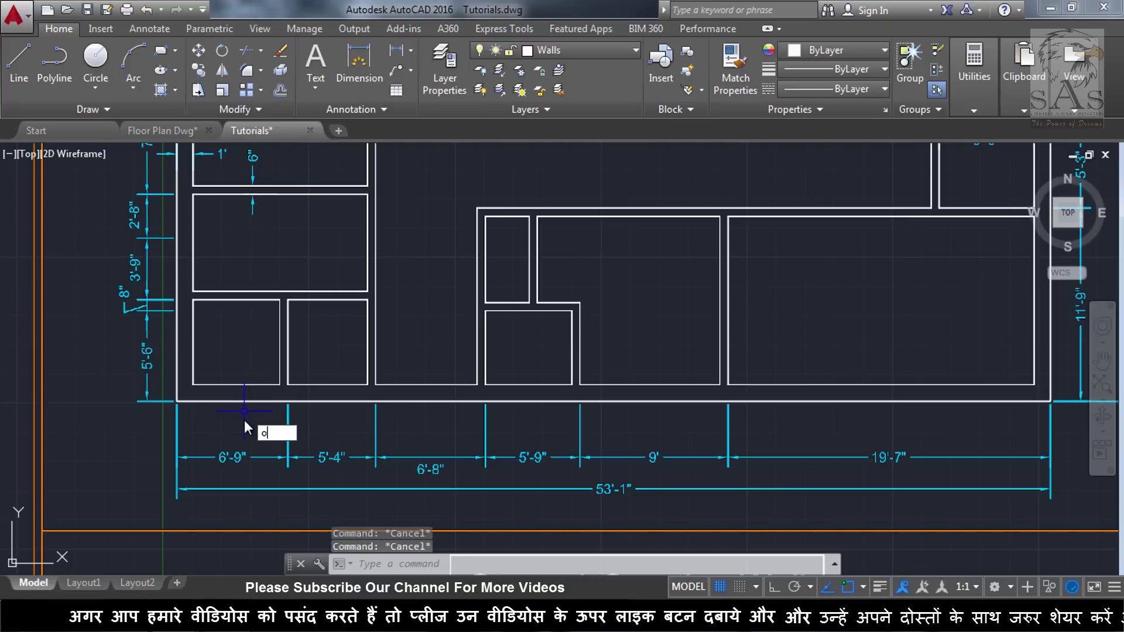
key(Return)
text(6')
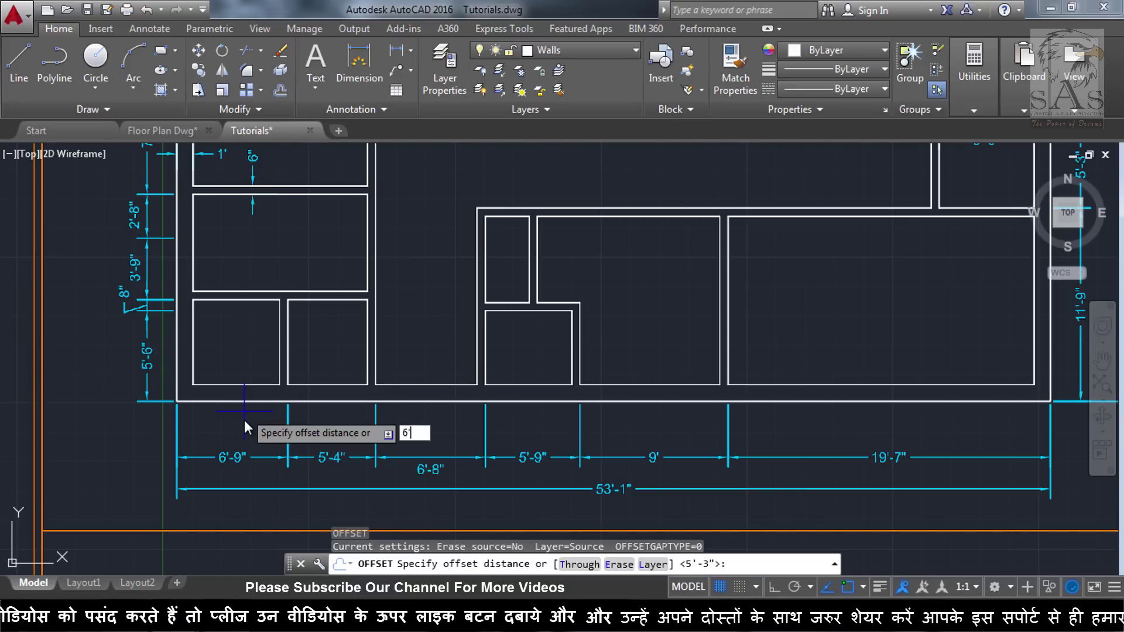
text(9")
key(Return)
scroll(245, 419, down, 3)
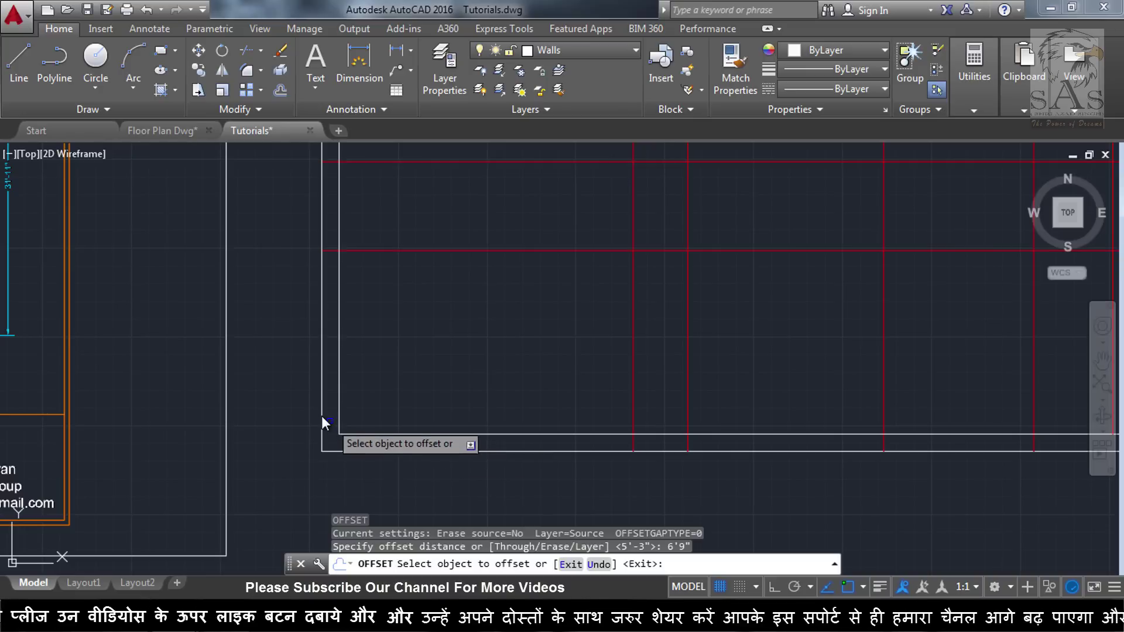
click(322, 414)
click(486, 392)
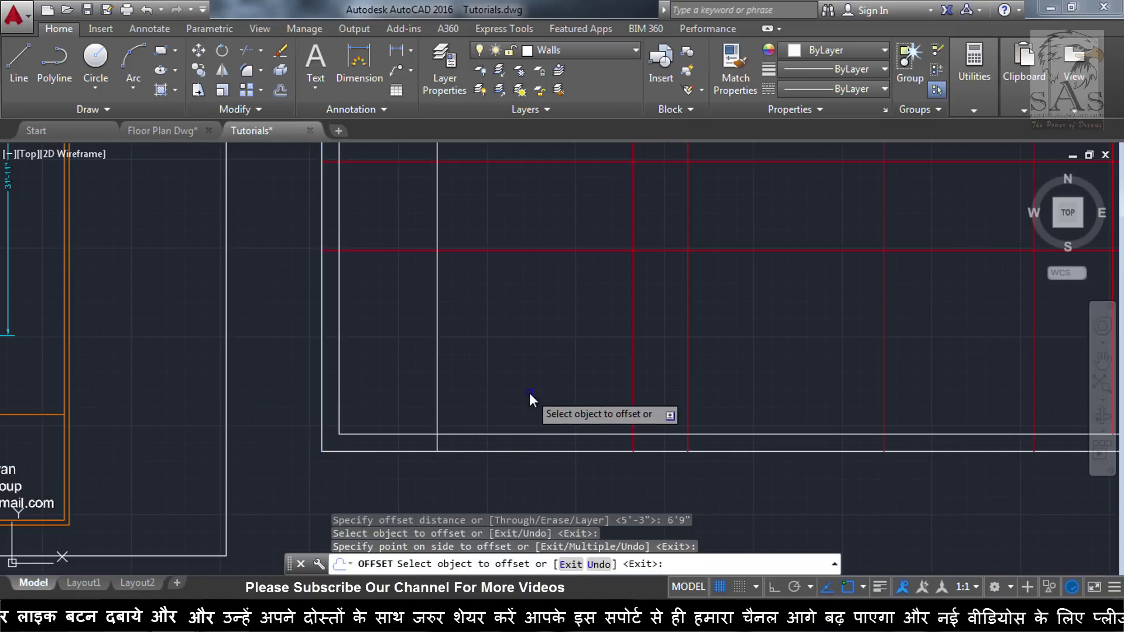
key(Escape)
Offset the new vertical line 5'4" to the right.
scroll(530, 393, down, 3)
scroll(294, 371, up, 3)
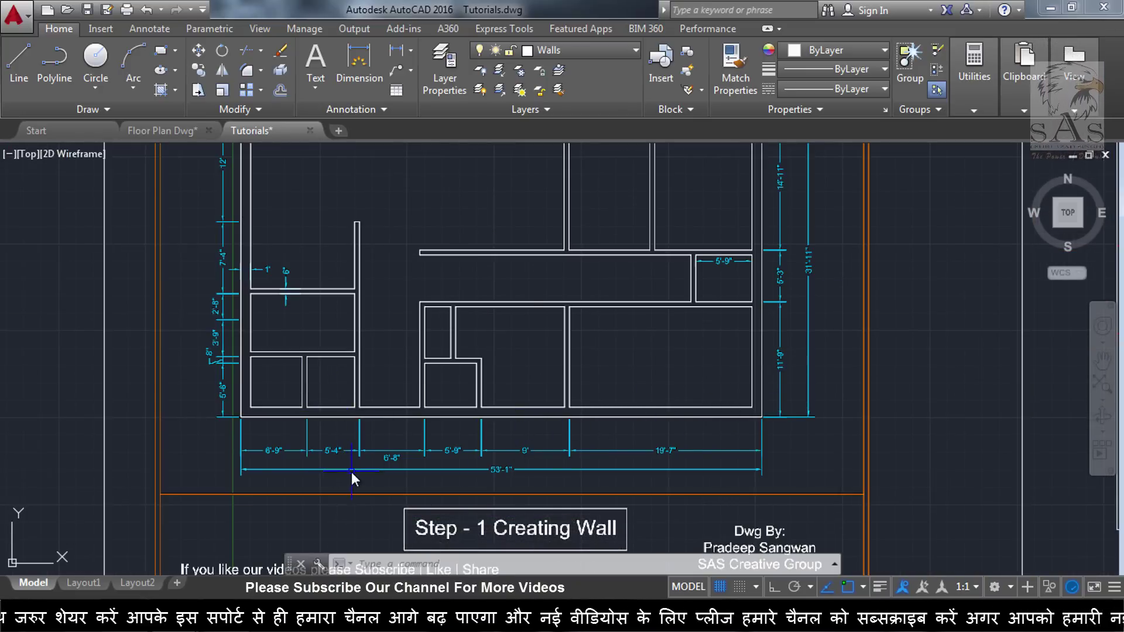
scroll(352, 471, up, 2)
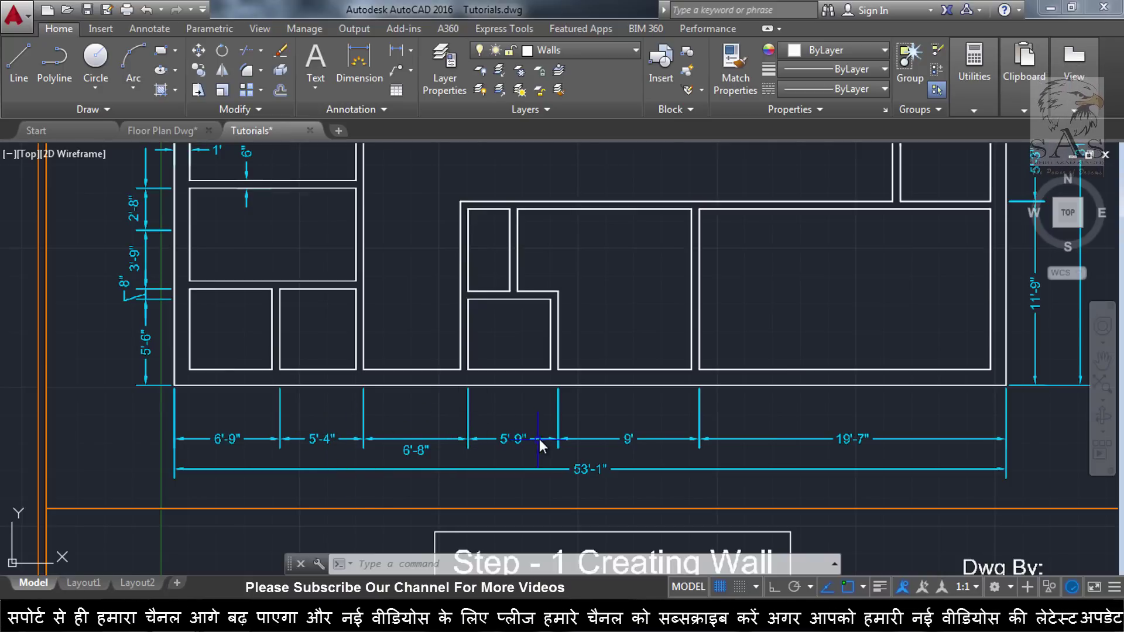
scroll(463, 443, down, 5)
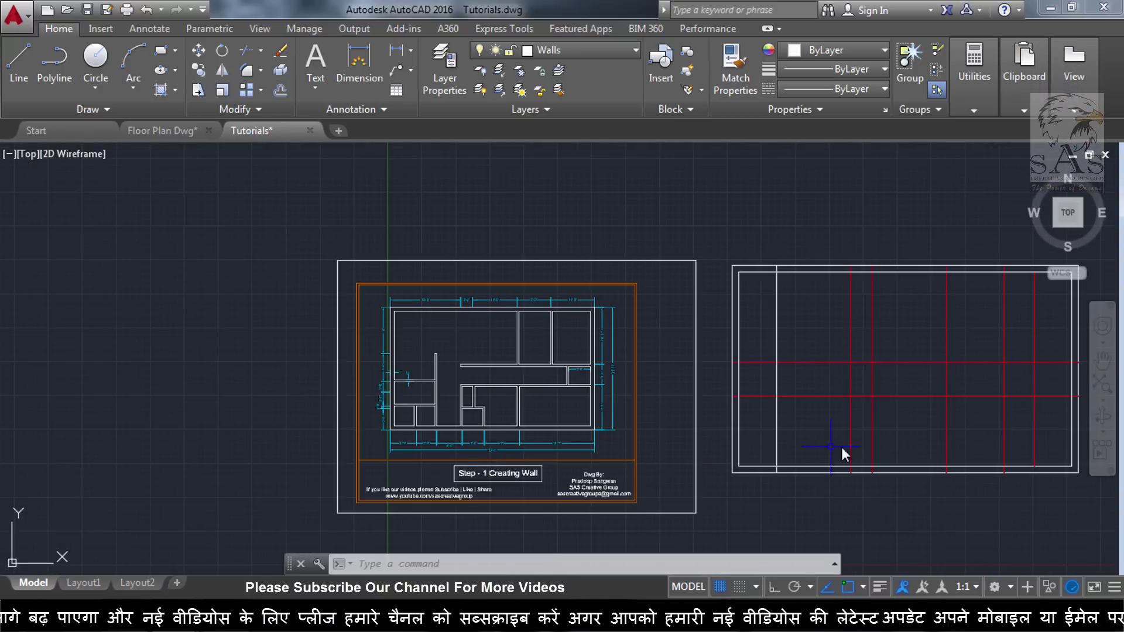
scroll(761, 459, up, 7)
scroll(737, 460, down, 3)
key(Escape)
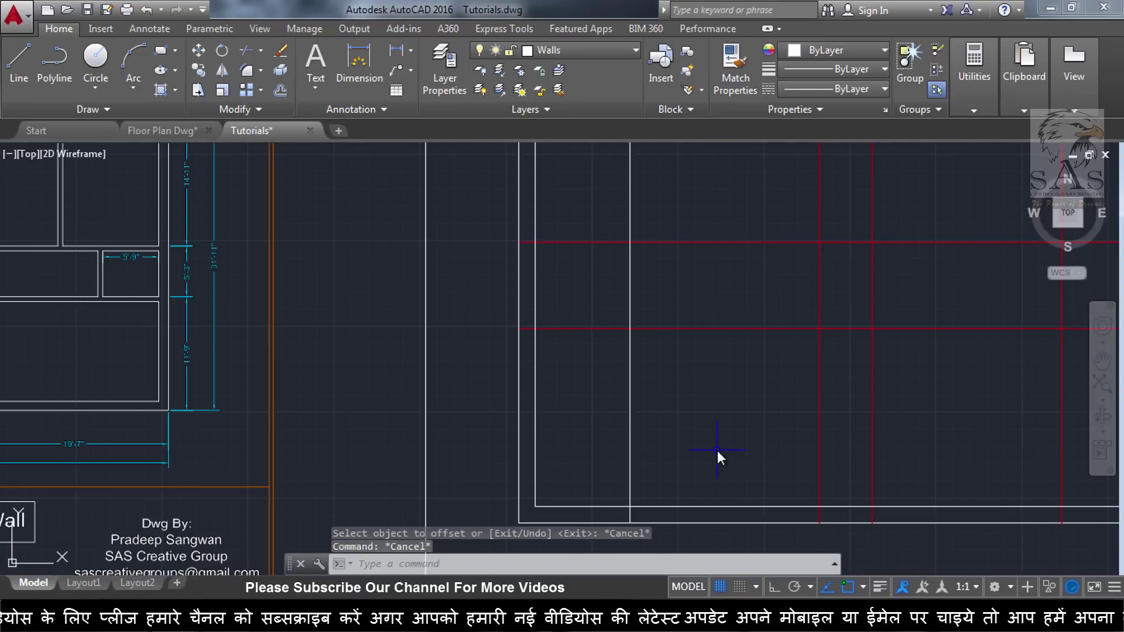
text(o)
key(Return)
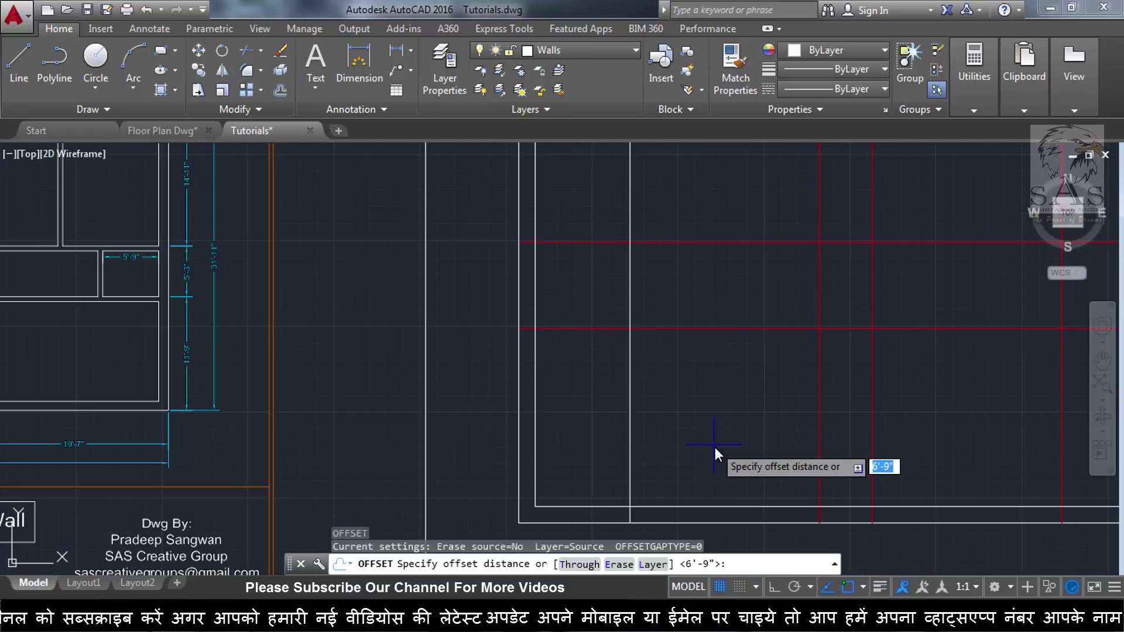
text(5')
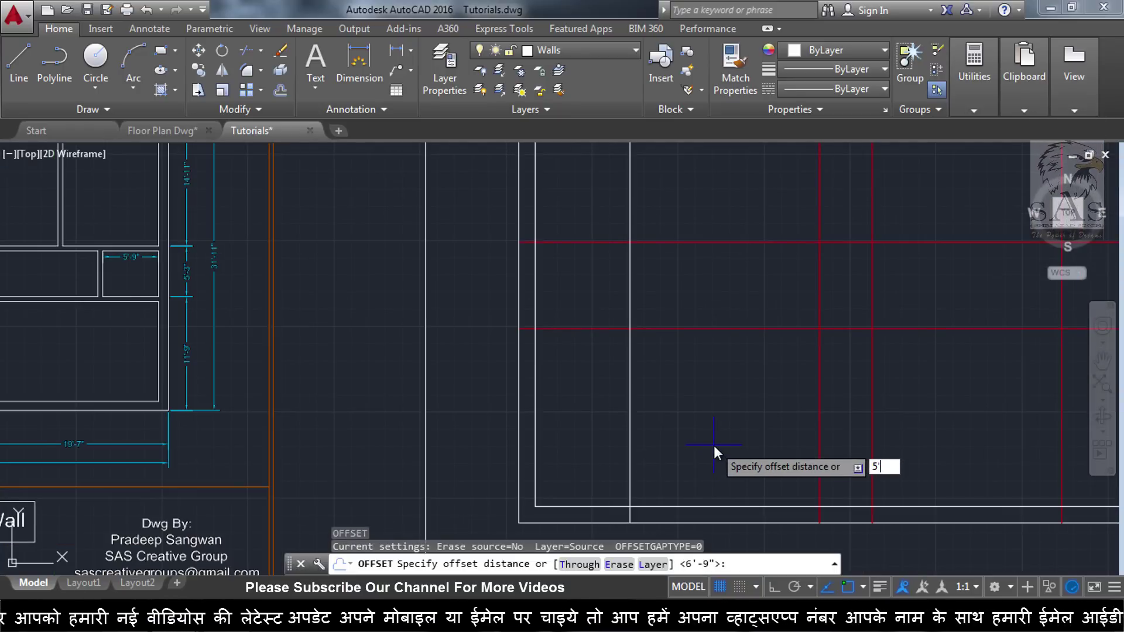
text(4")
key(Return)
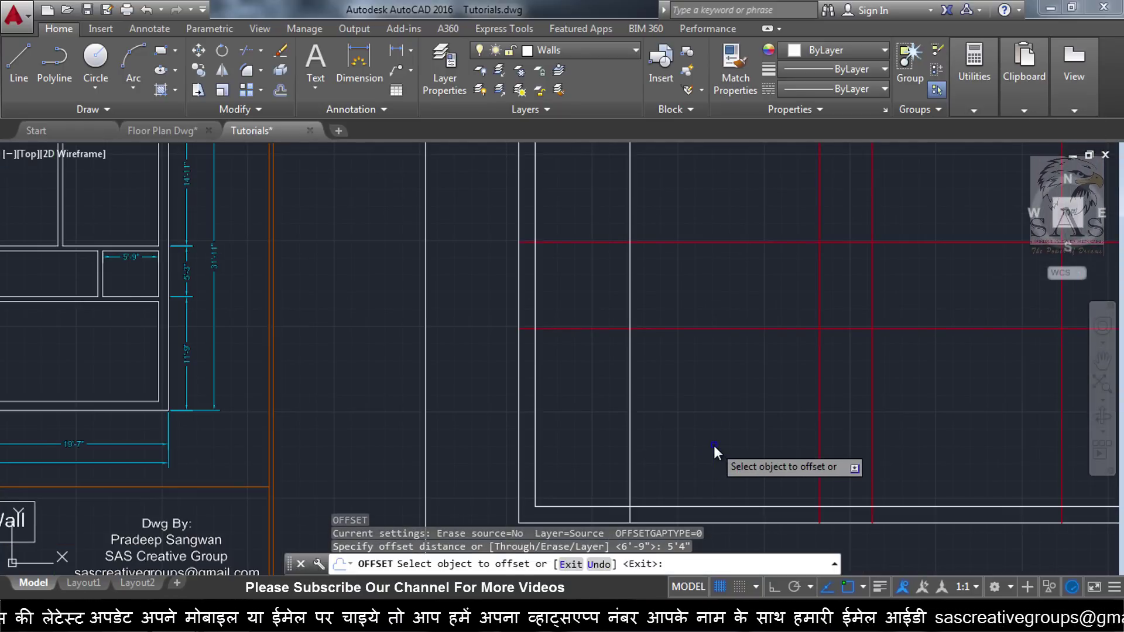
click(628, 423)
click(743, 420)
key(Escape)
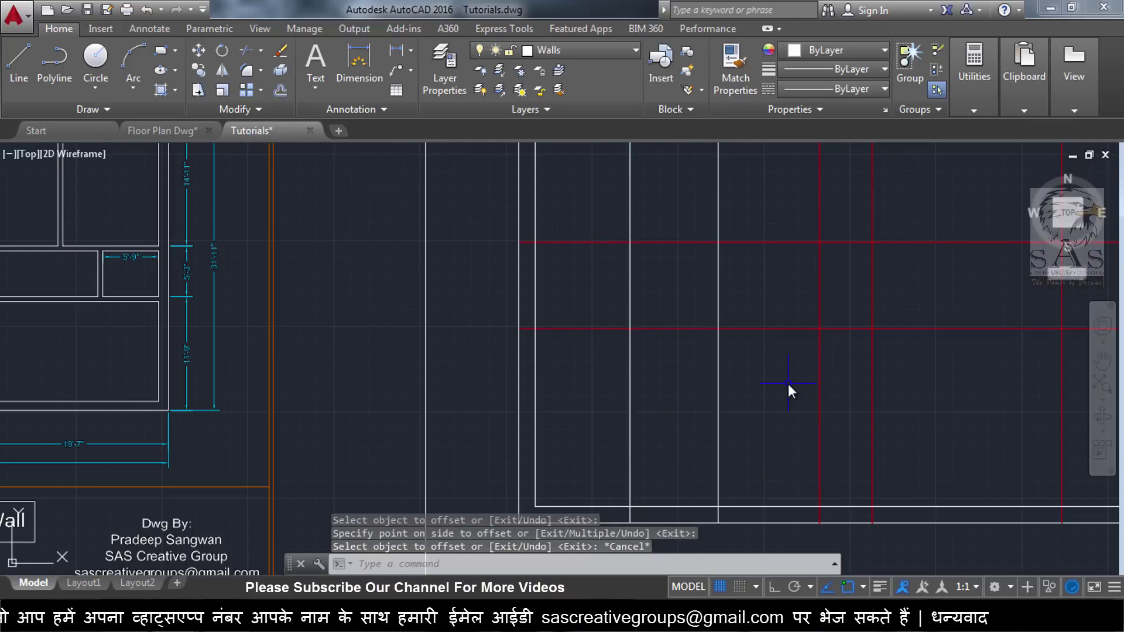
Offset the latest vertical line 6'8" to the right.
text(o)
key(Return)
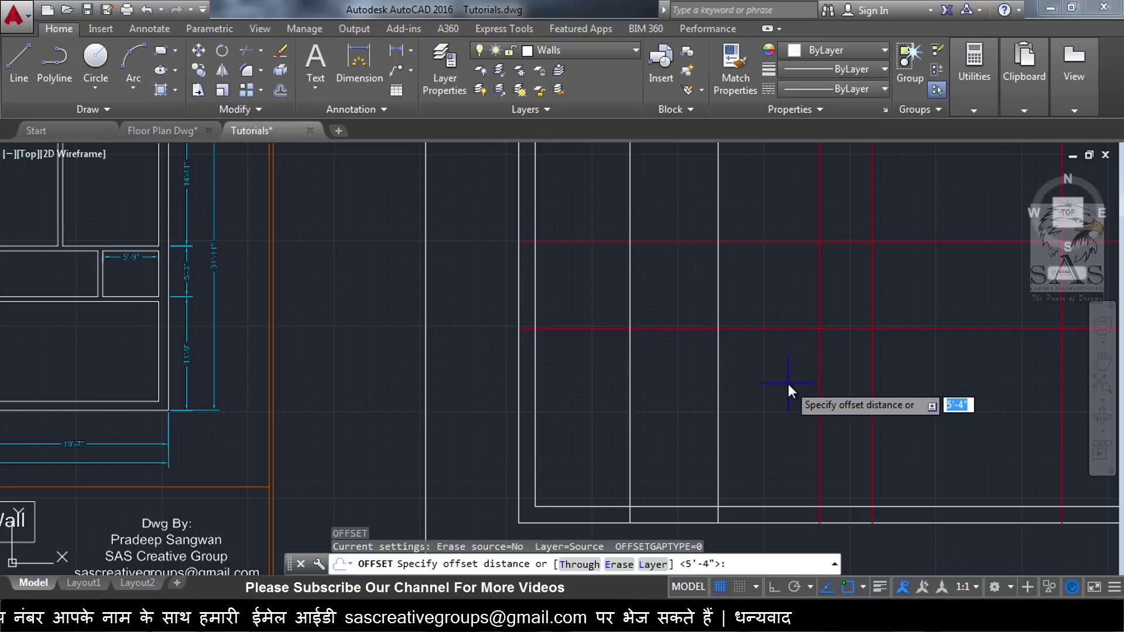
text(6'8)
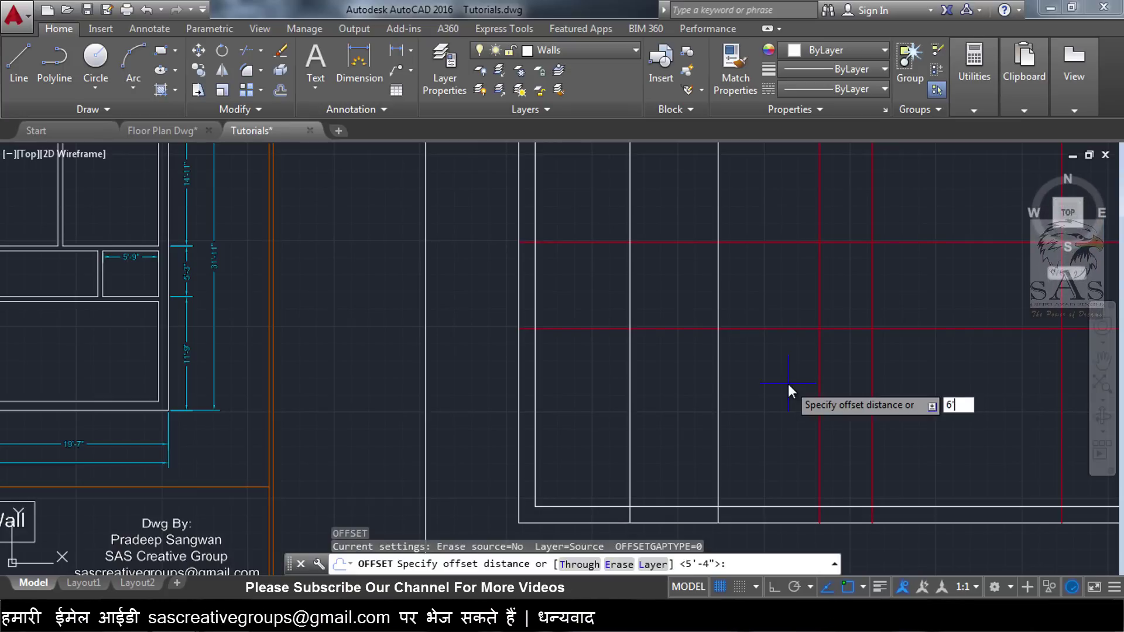
key(Return)
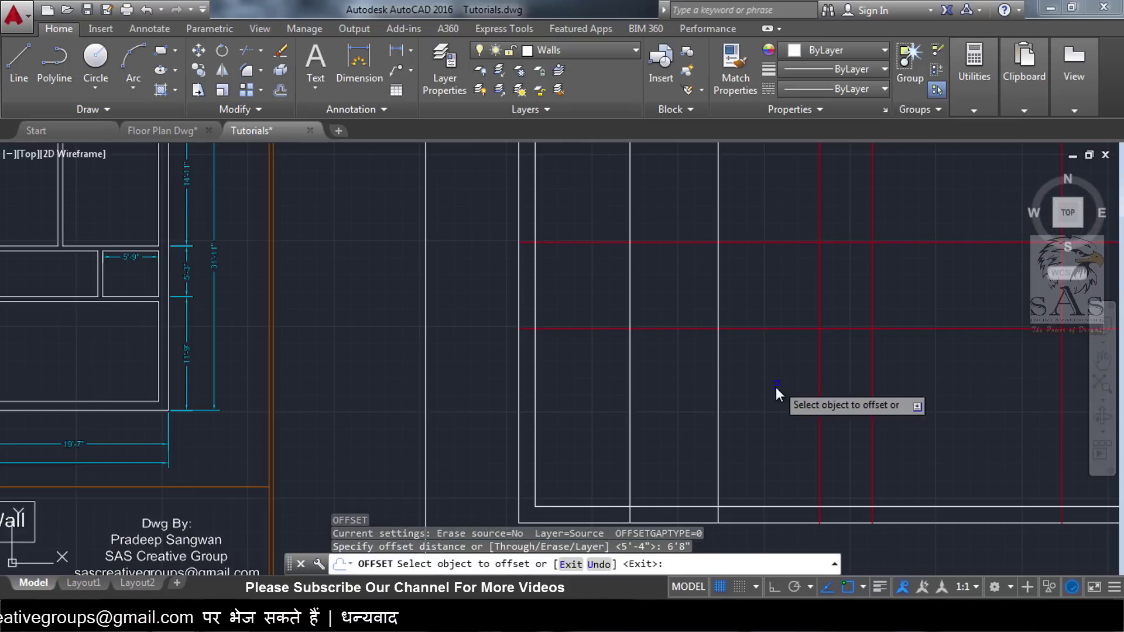
click(717, 478)
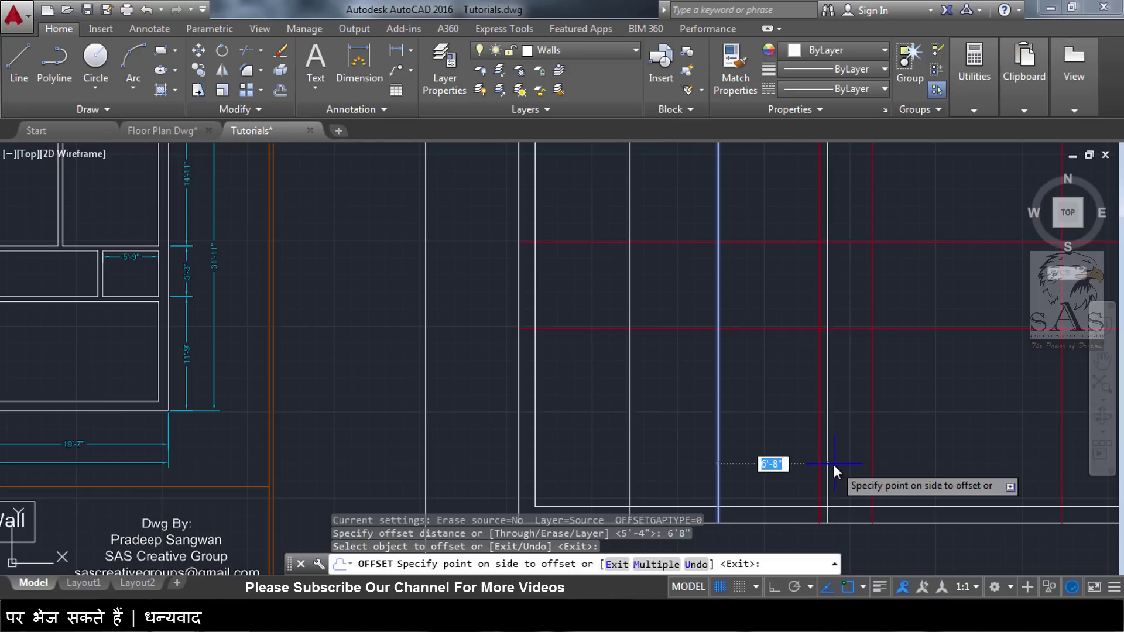
click(833, 464)
key(Escape)
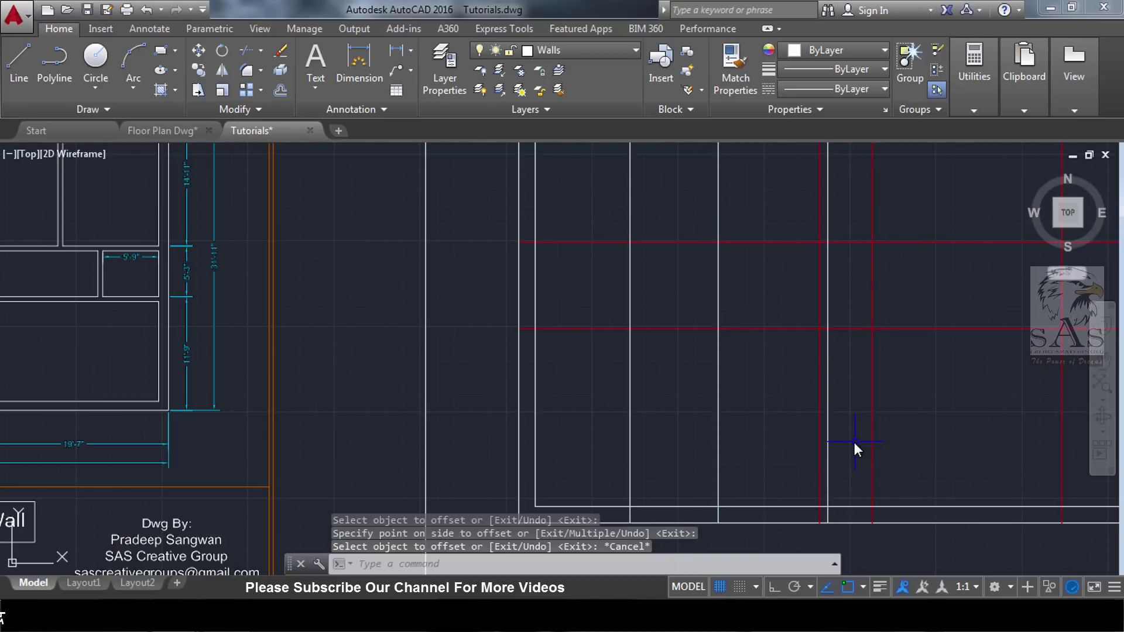
Offset a vertical grid line 5'9" to its right.
text(o)
key(Return)
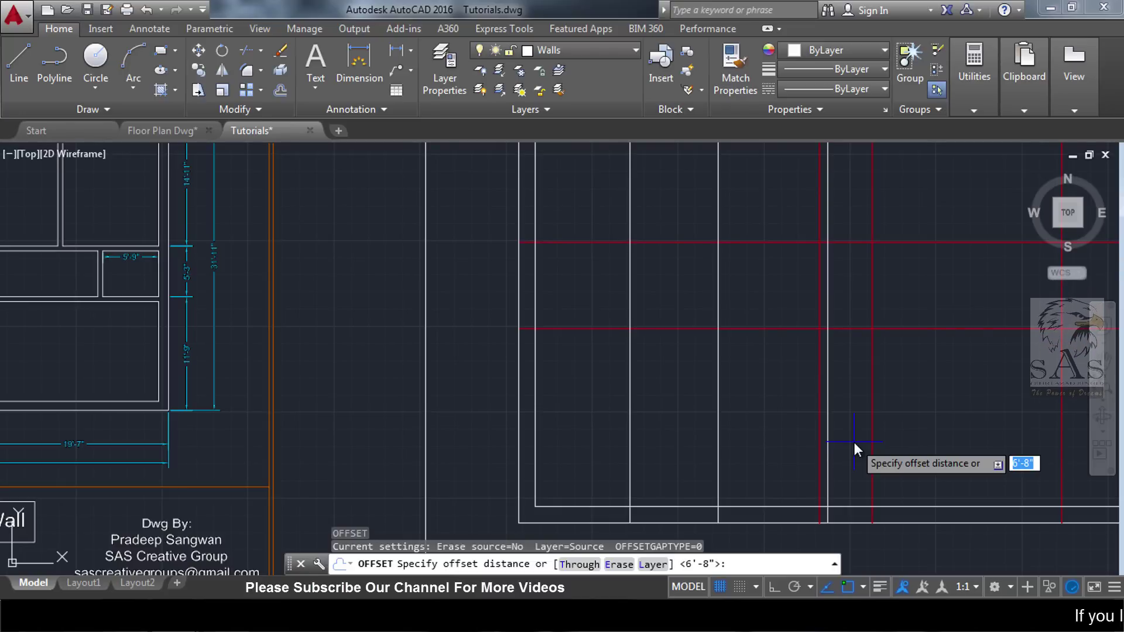
text(5'9)
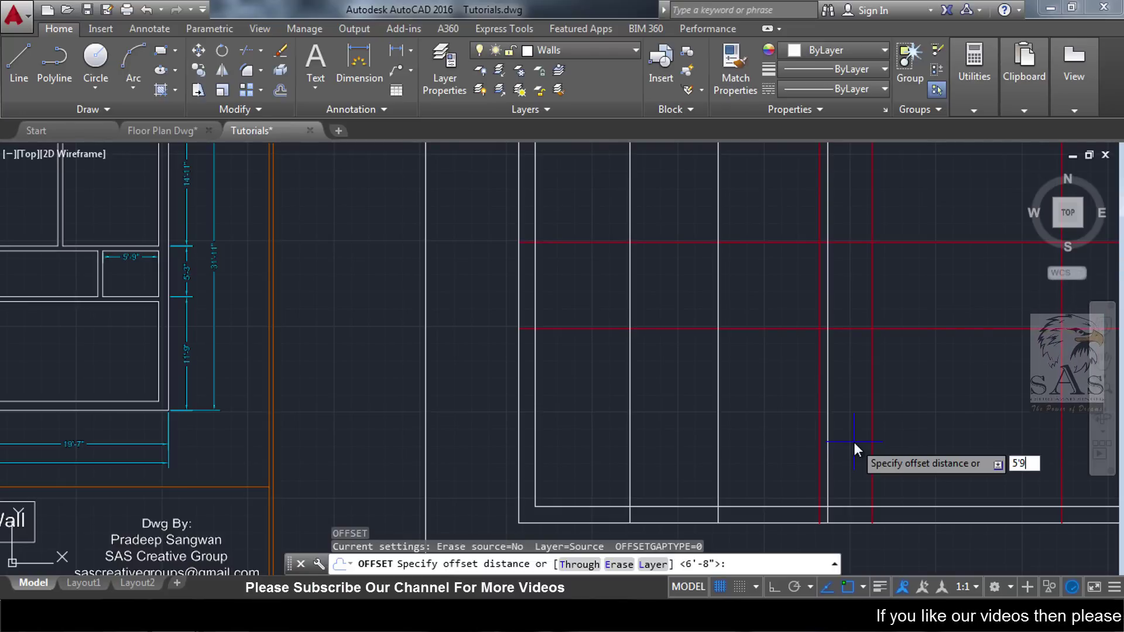
key(Return)
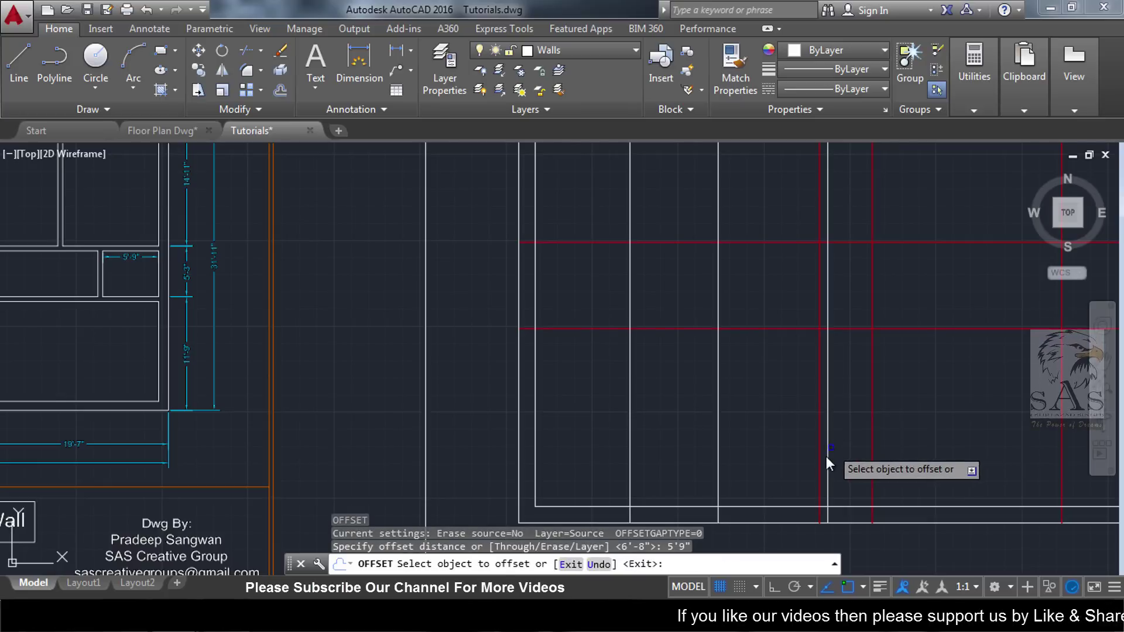
click(827, 460)
click(963, 445)
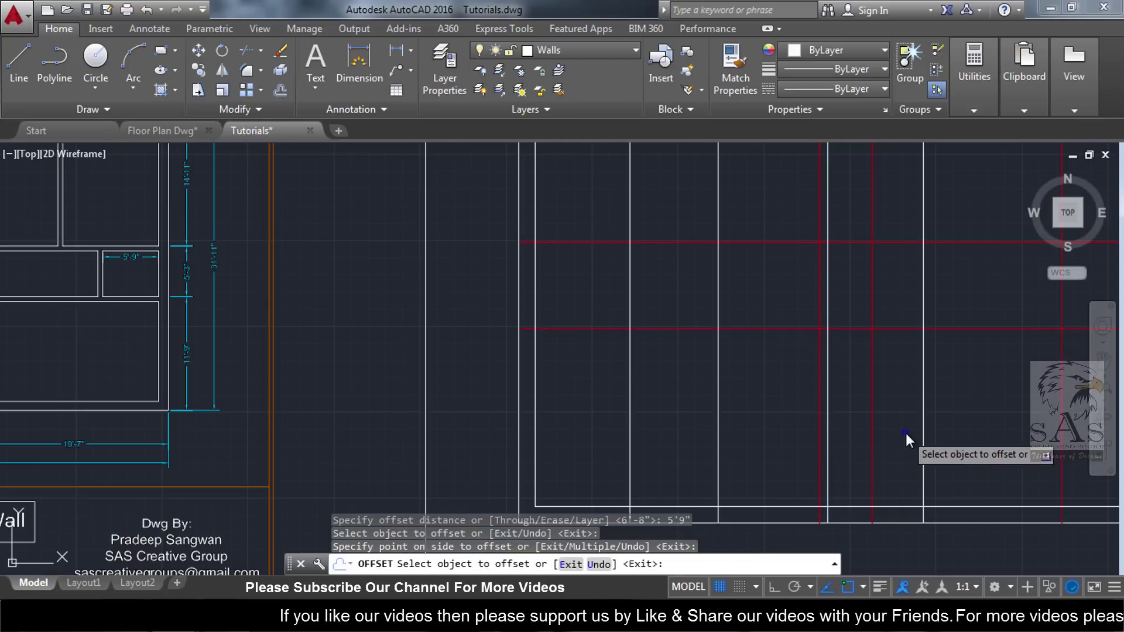
Offset a vertical line 9' to its right.
key(Return)
key(Return)
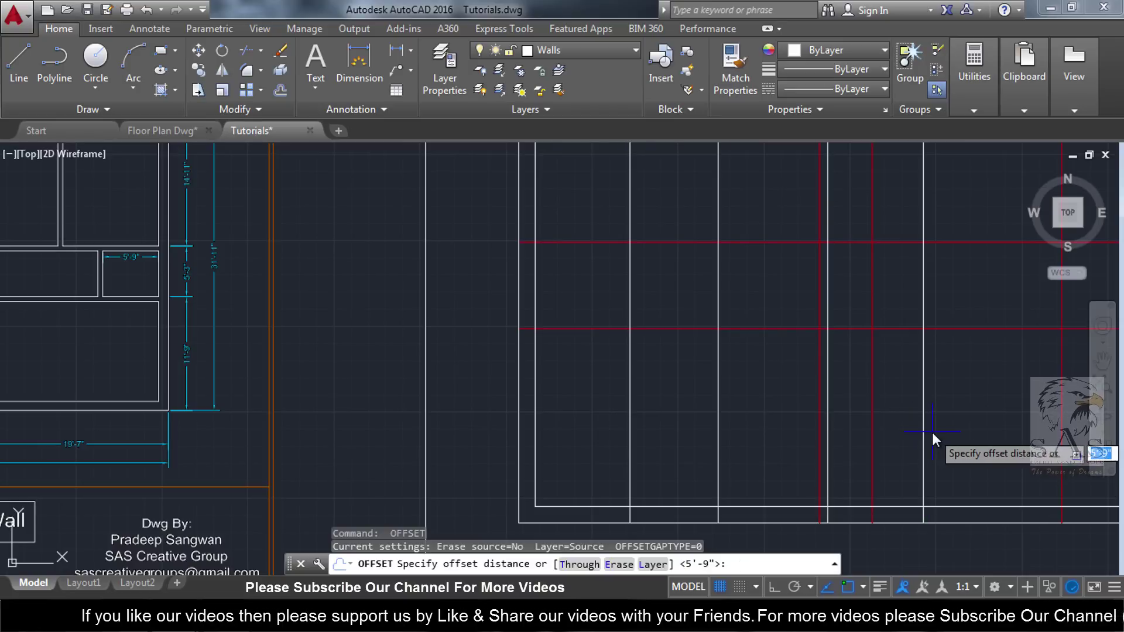
text(9)
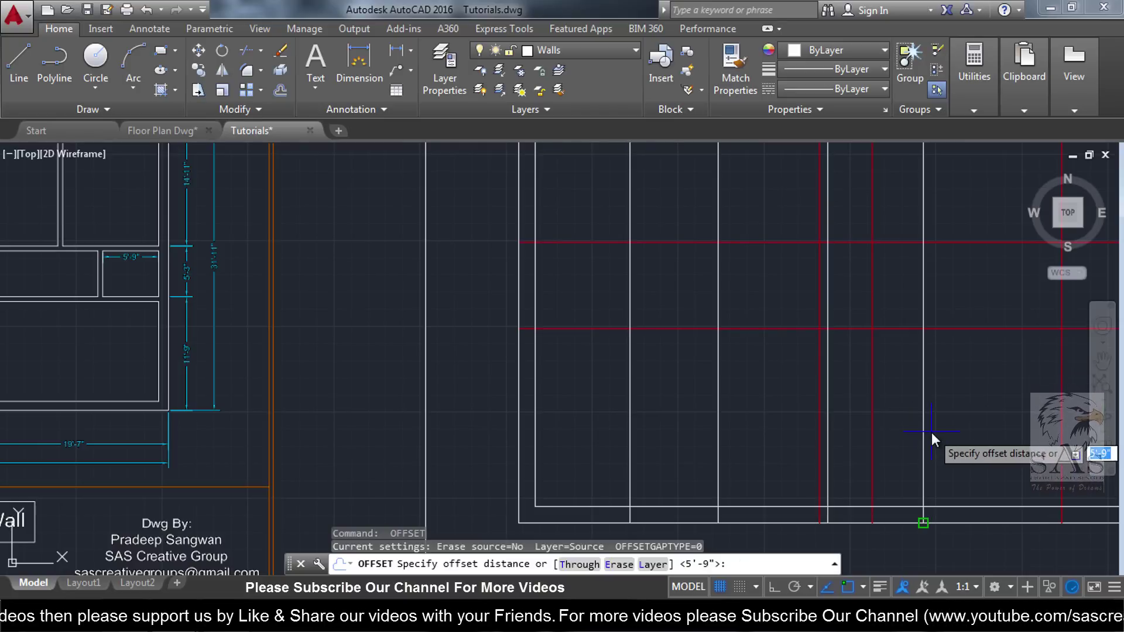
key(Return)
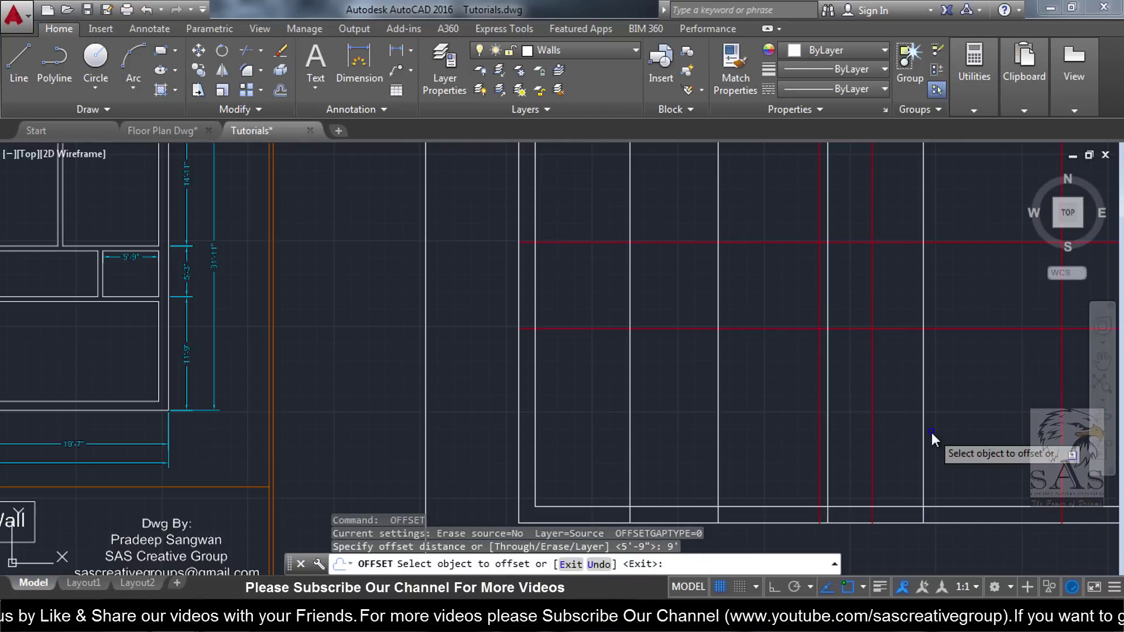
scroll(966, 430, down, 5)
scroll(913, 439, up, 3)
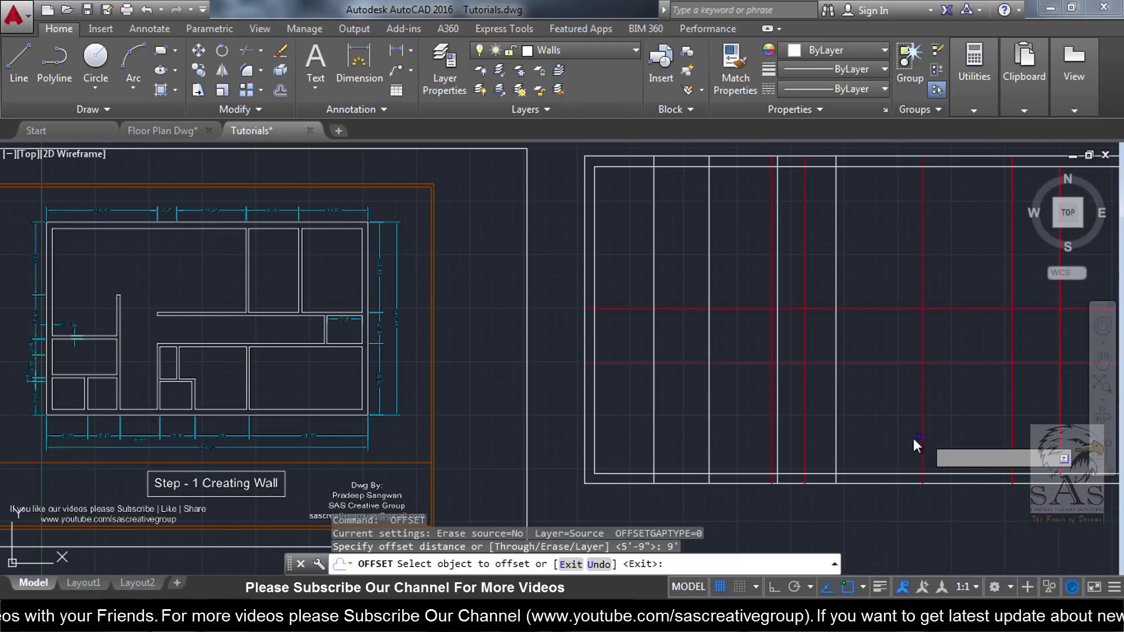
click(837, 456)
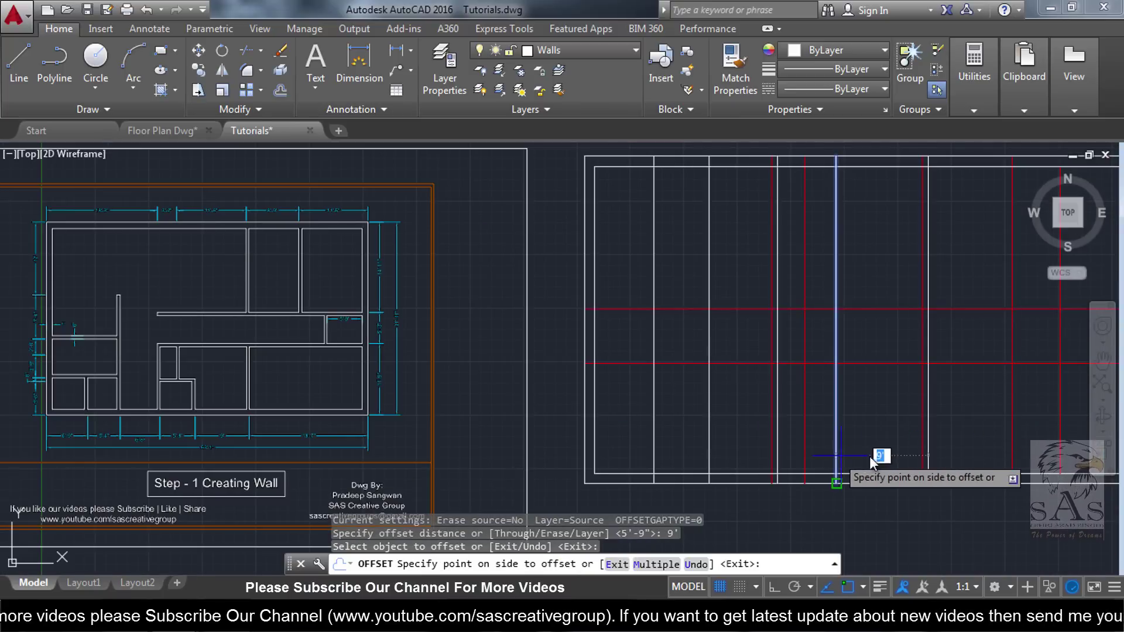
click(948, 446)
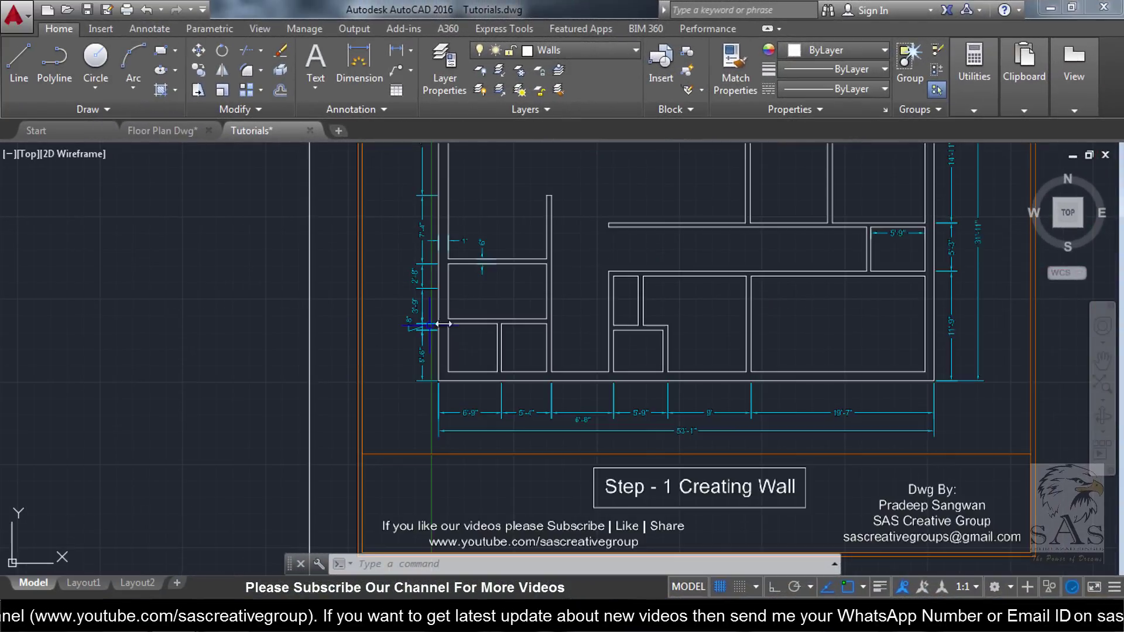
Offset the top grid line 12' downward.
middle_drag(437, 323, 359, 376)
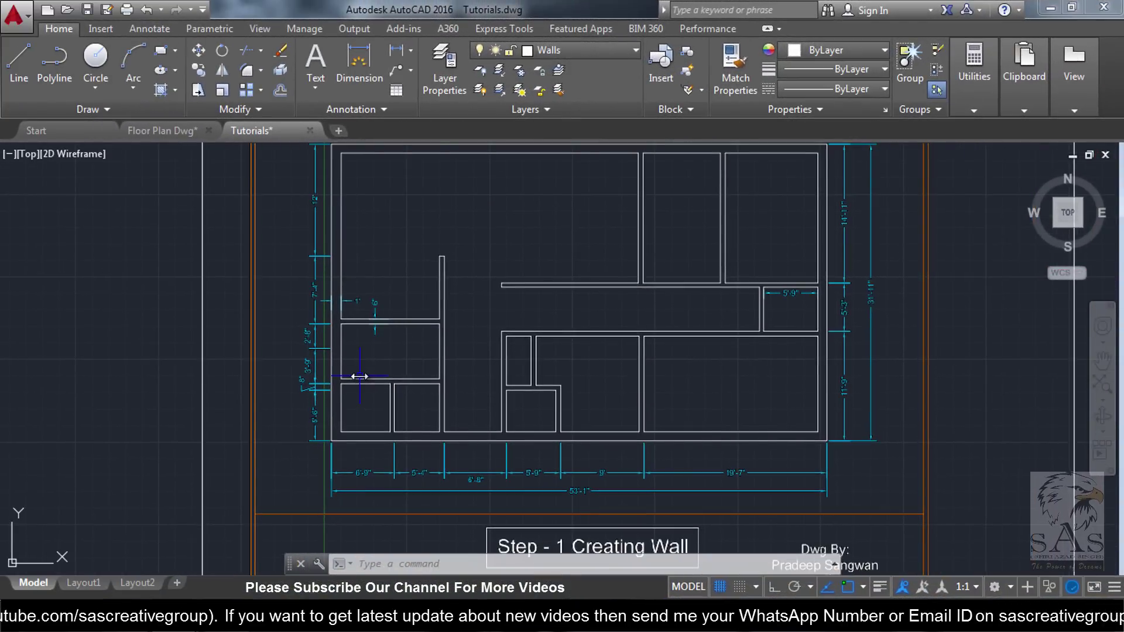
scroll(338, 381, up, 3)
scroll(245, 309, down, 1)
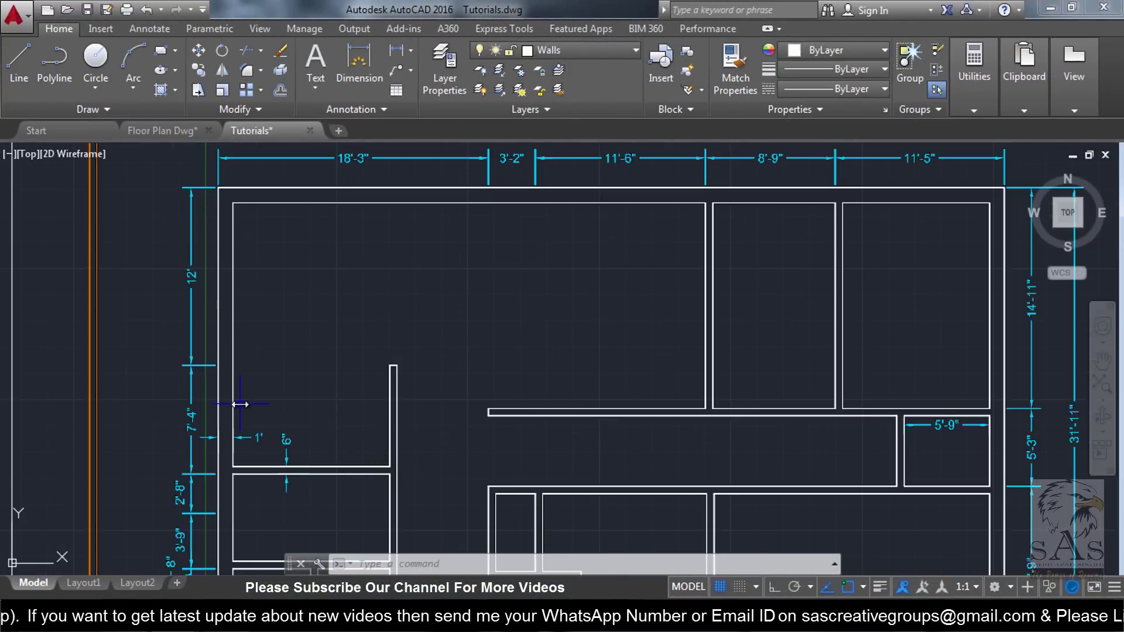
scroll(240, 403, down, 5)
scroll(255, 285, up, 5)
scroll(253, 376, down, 3)
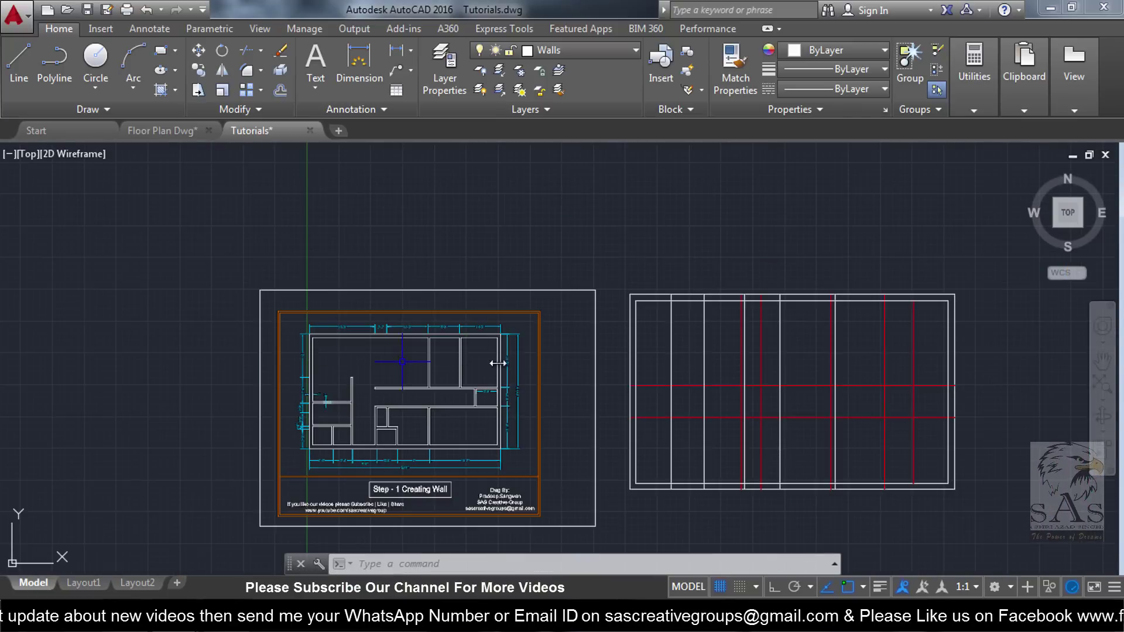
text(o)
key(Return)
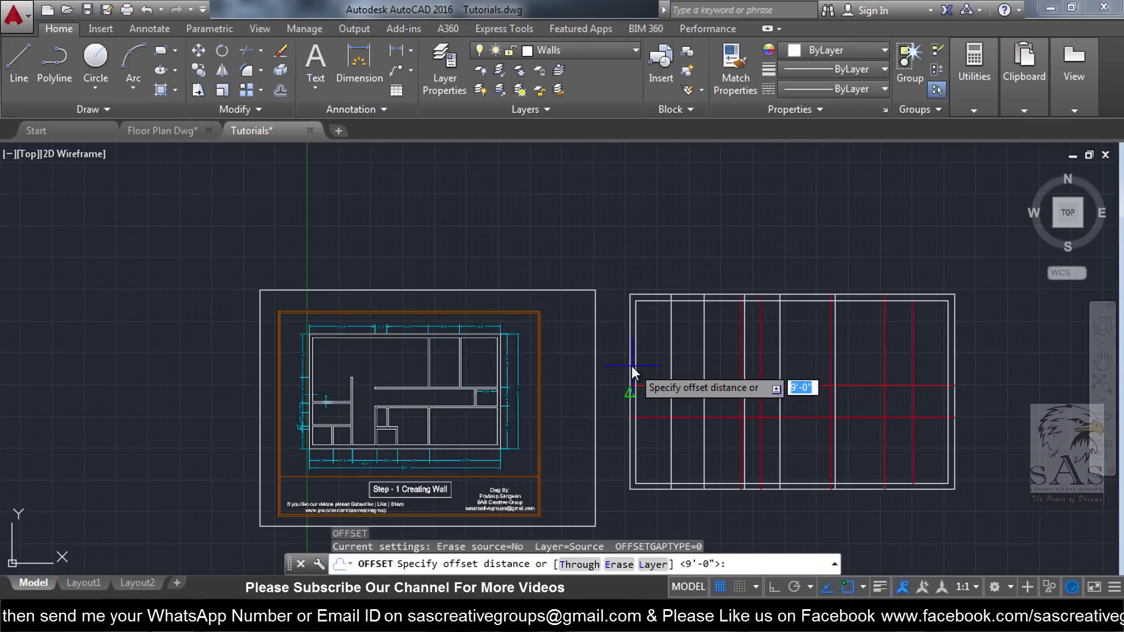
text(12)
key(Return)
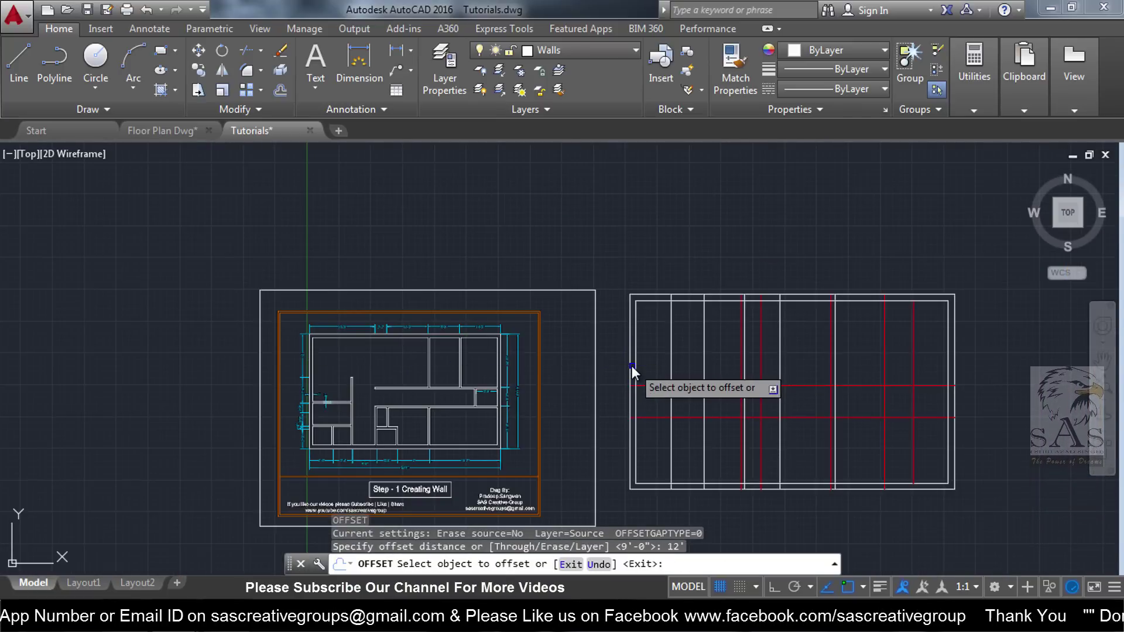
click(661, 294)
click(663, 357)
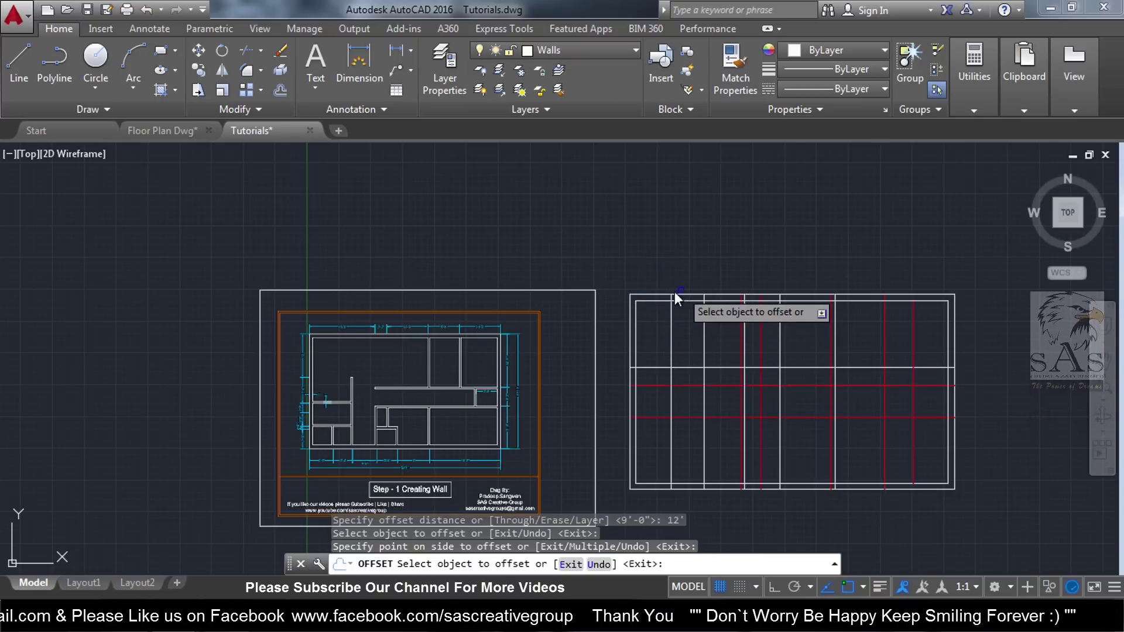
Offset a horizontal grid line 7'4" downward.
scroll(342, 386, up, 4)
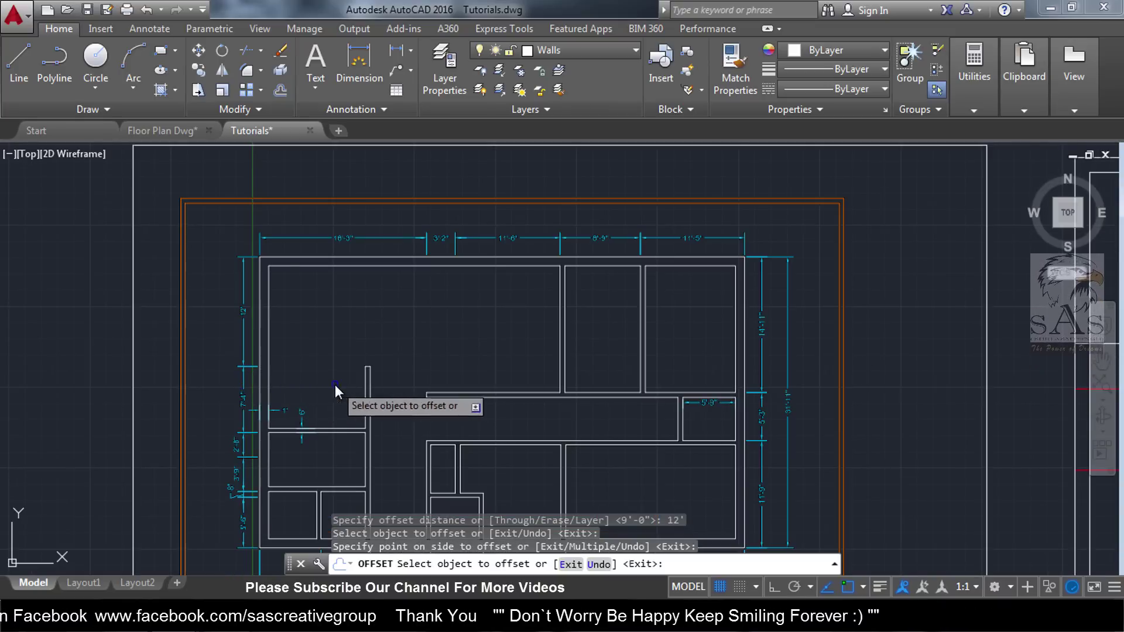
key(Escape)
text(o)
key(Return)
text(7'4")
key(Return)
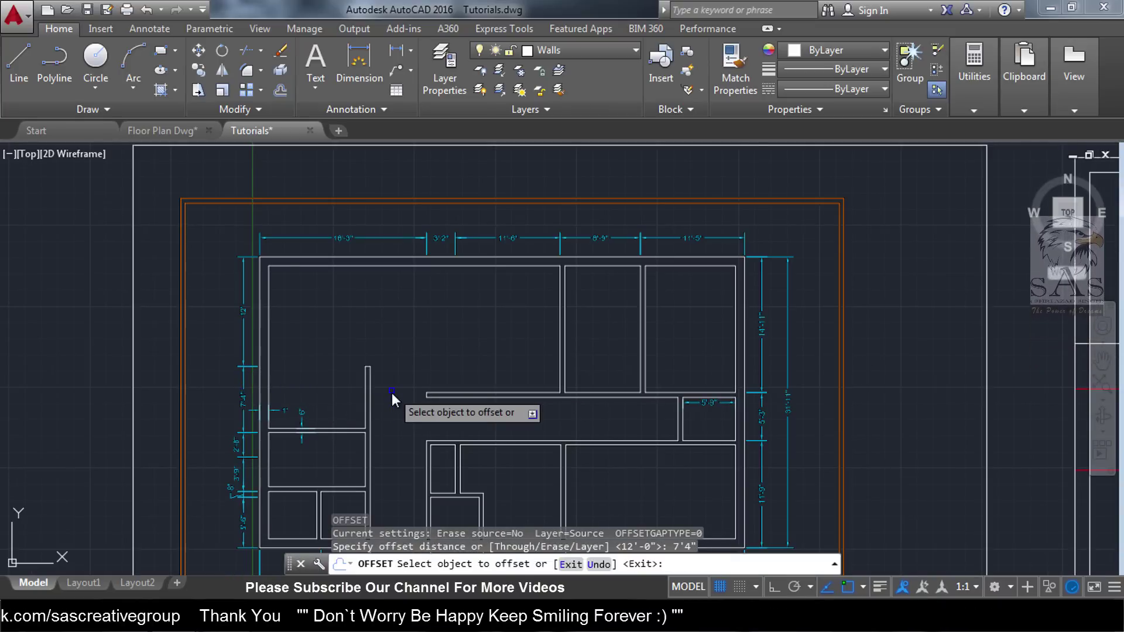
scroll(507, 391, down, 6)
scroll(752, 391, up, 2)
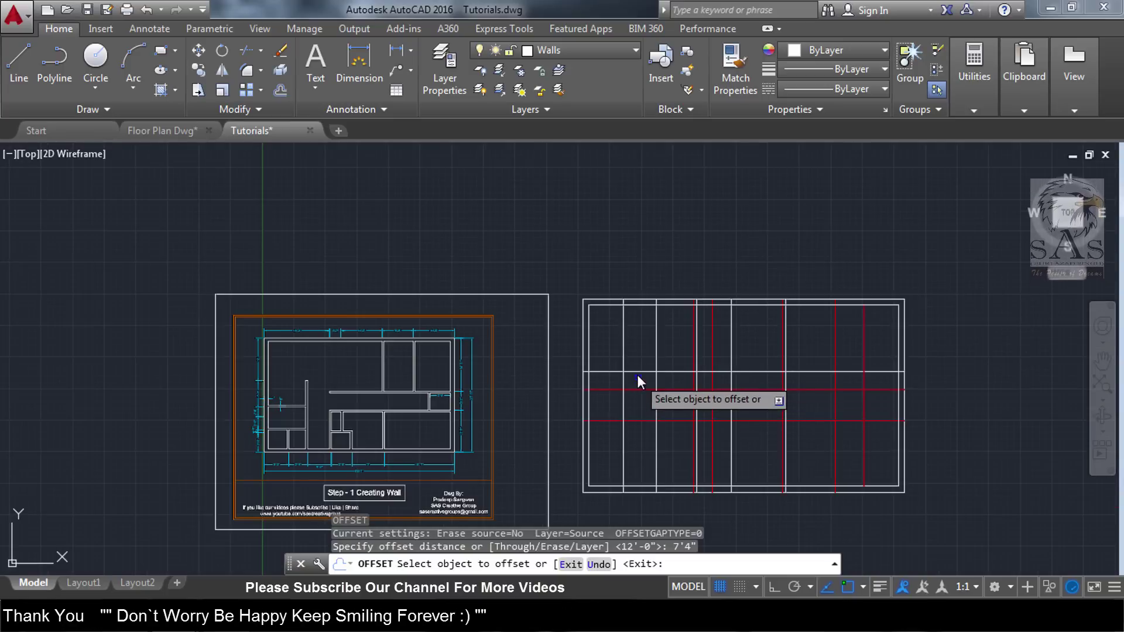
click(606, 371)
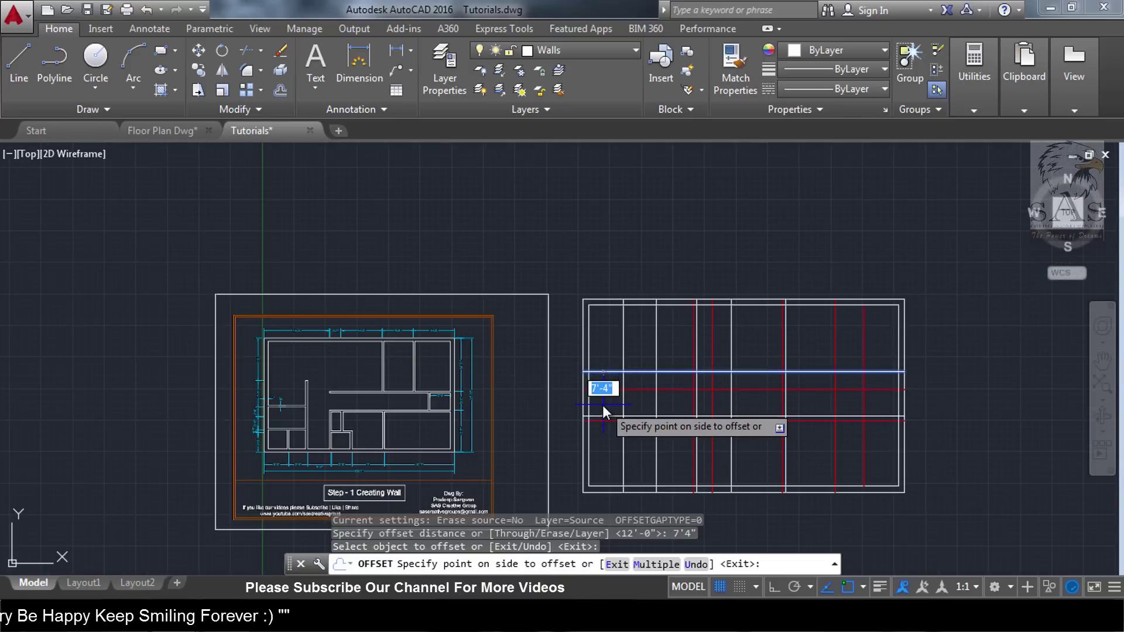
click(603, 409)
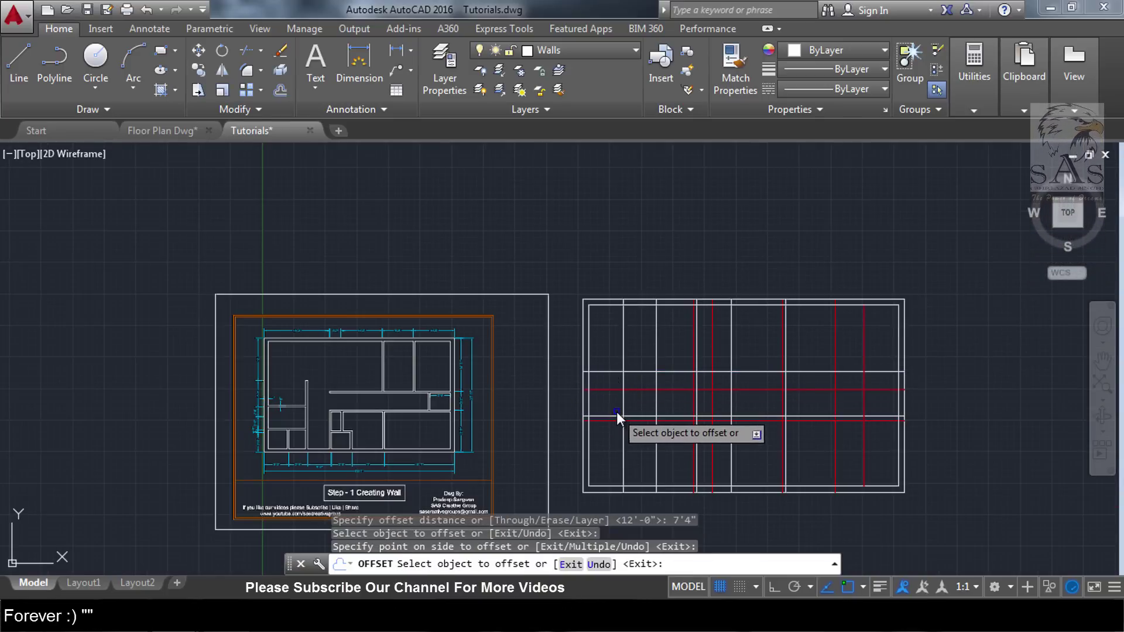
Offset the next horizontal line 2'8" downward.
key(Escape)
scroll(612, 414, up, 2)
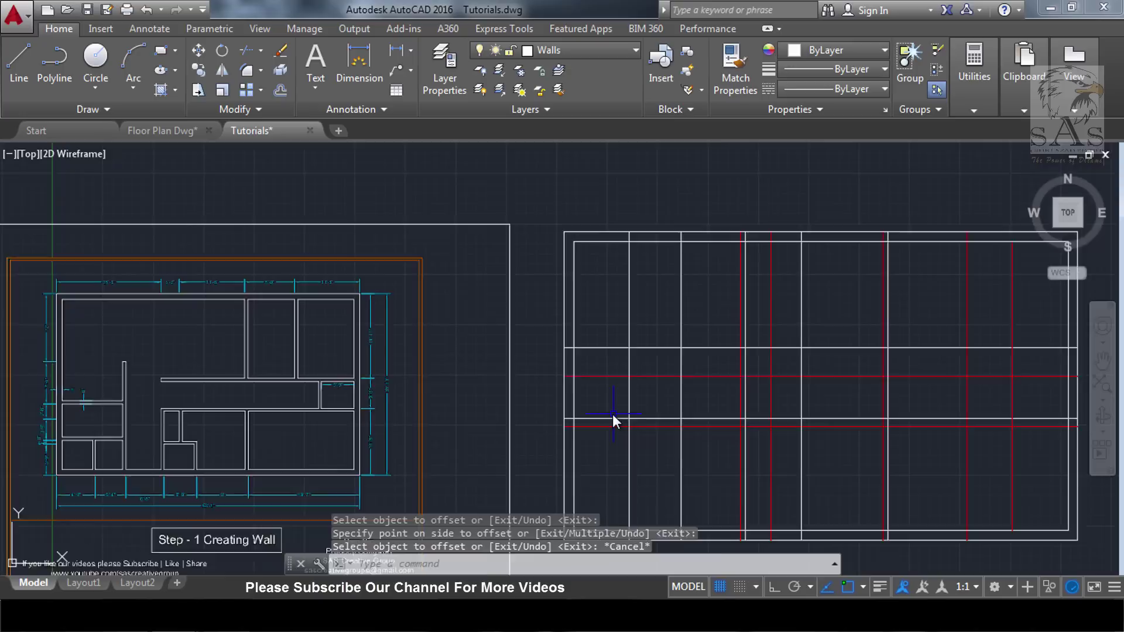
scroll(612, 414, up, 3)
text(o)
key(Return)
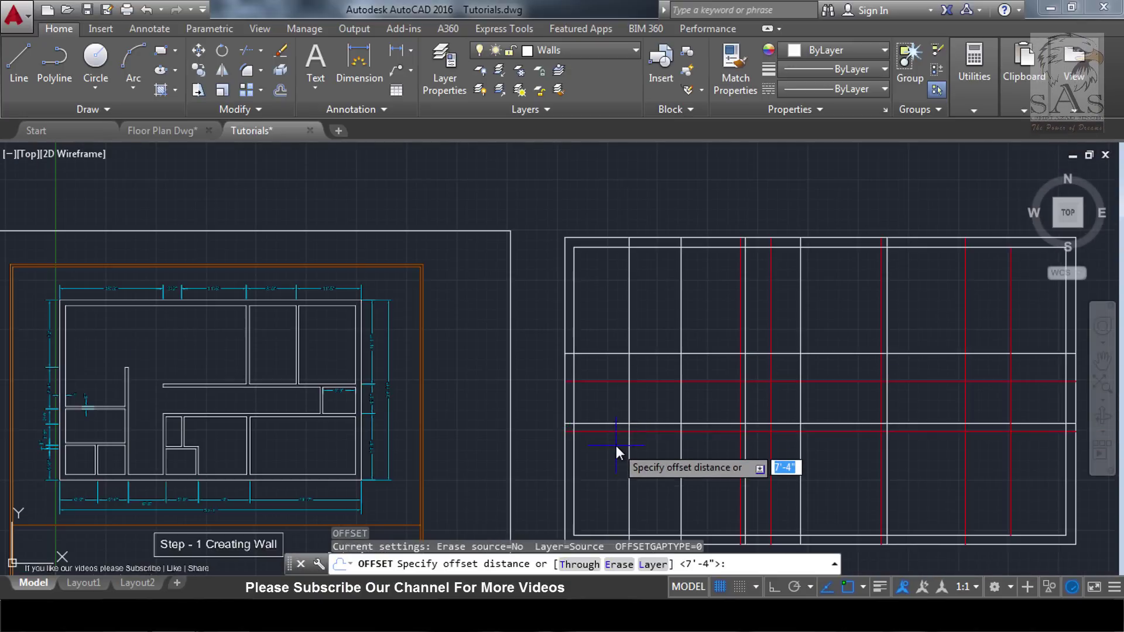
text(2'8)
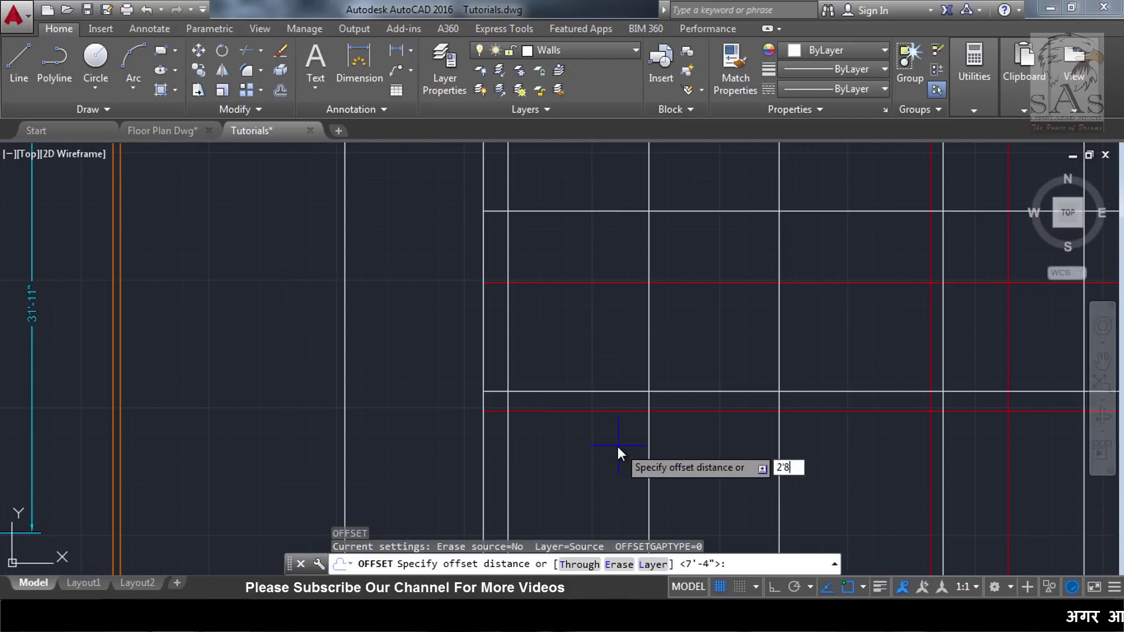
text(")
key(Return)
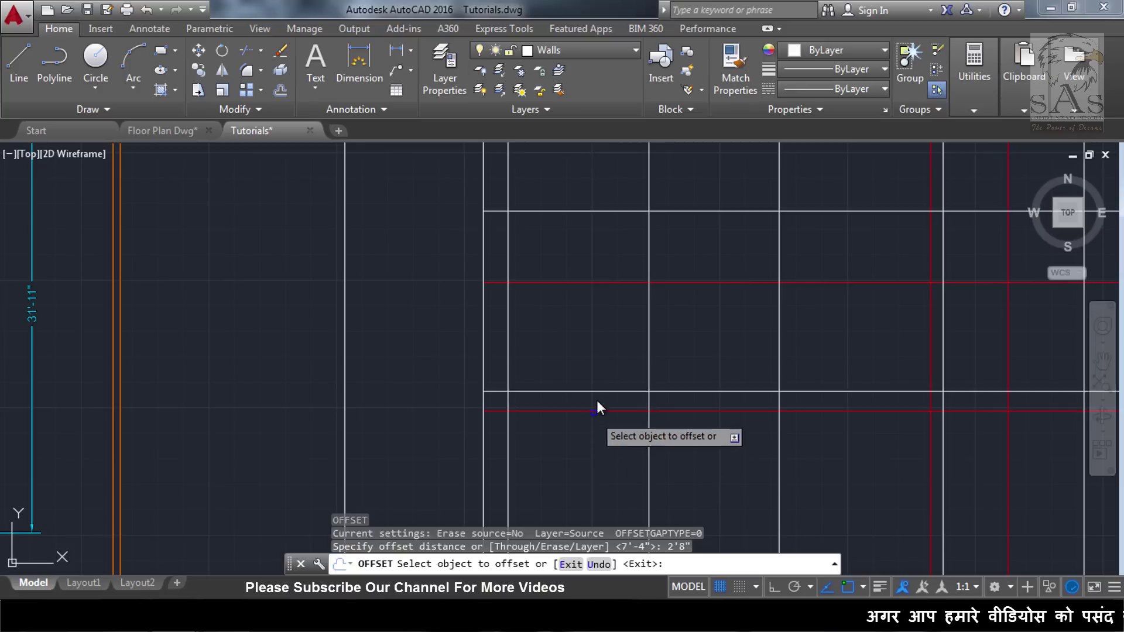
click(598, 391)
click(603, 451)
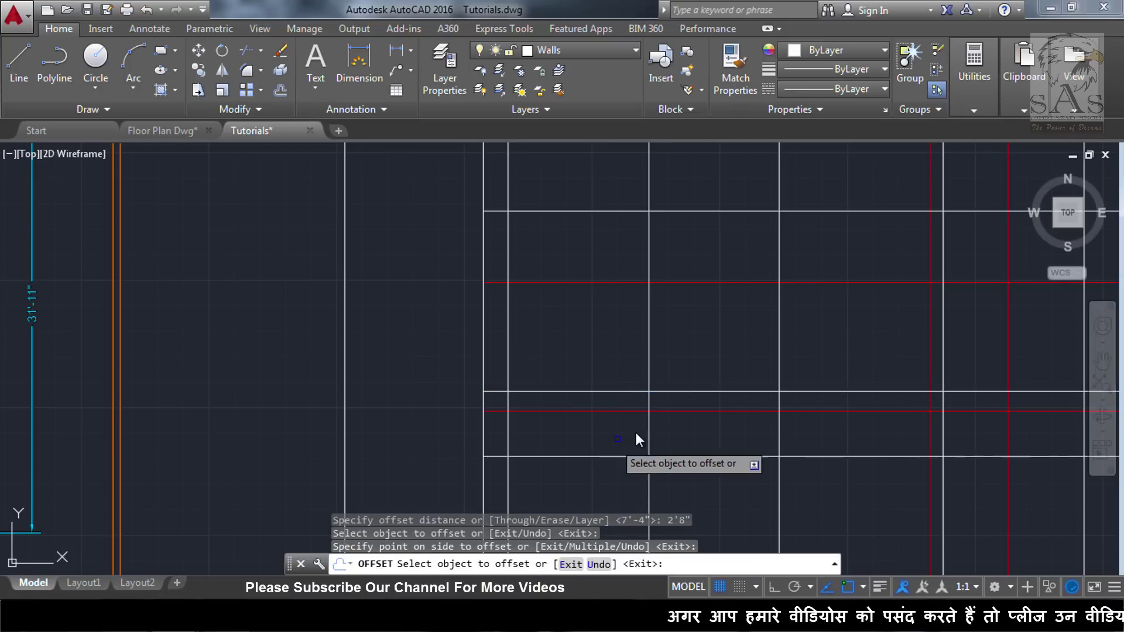
Offset a horizontal grid line 3'9" downward.
text(3)
key(Return)
key(Return)
key(Return)
scroll(651, 420, down, 2)
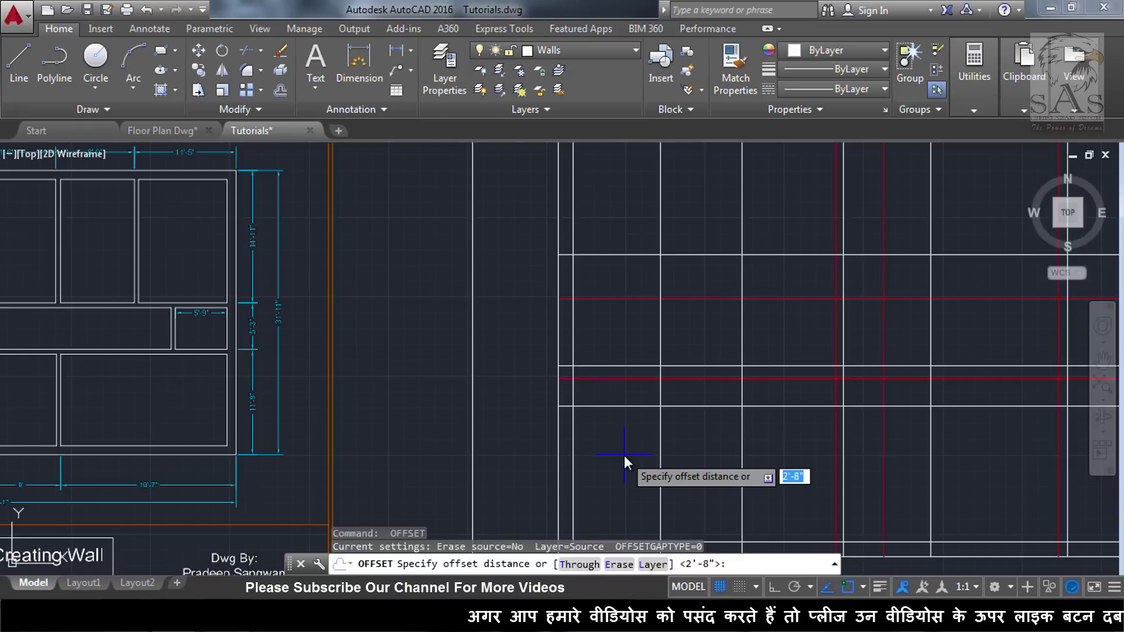
text(3')
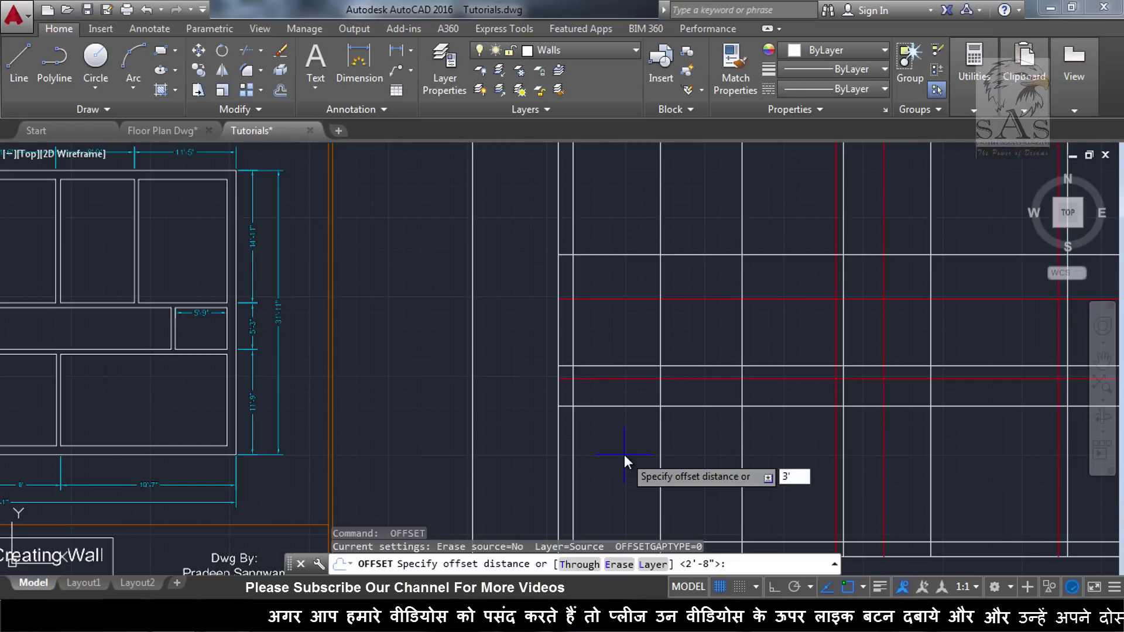
text(9)
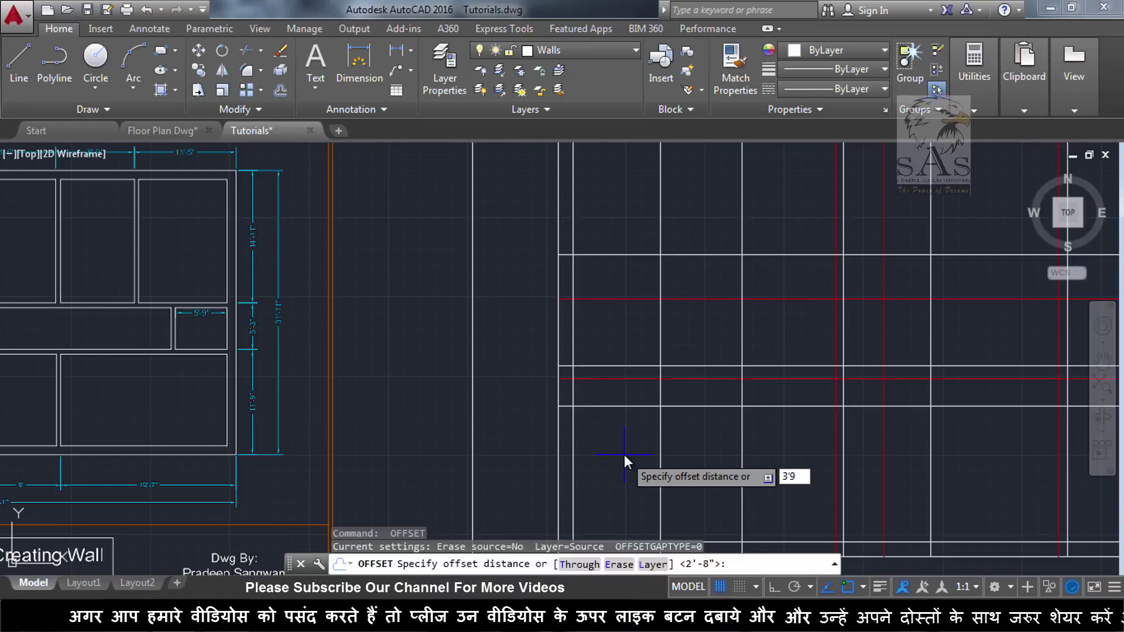
text(")
key(Return)
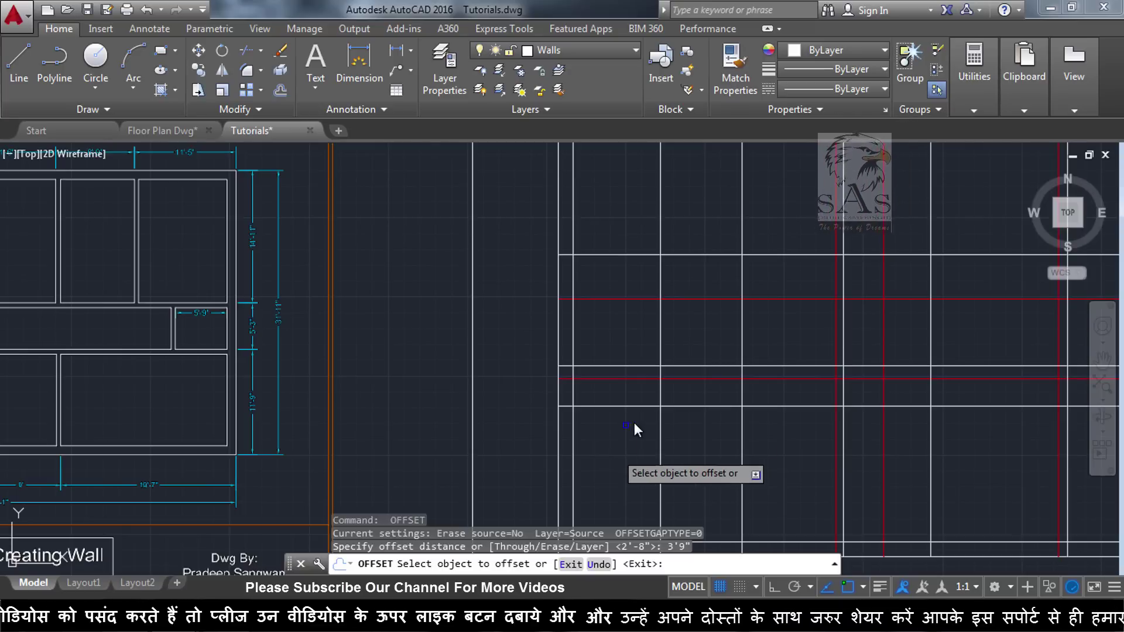
click(642, 414)
click(632, 447)
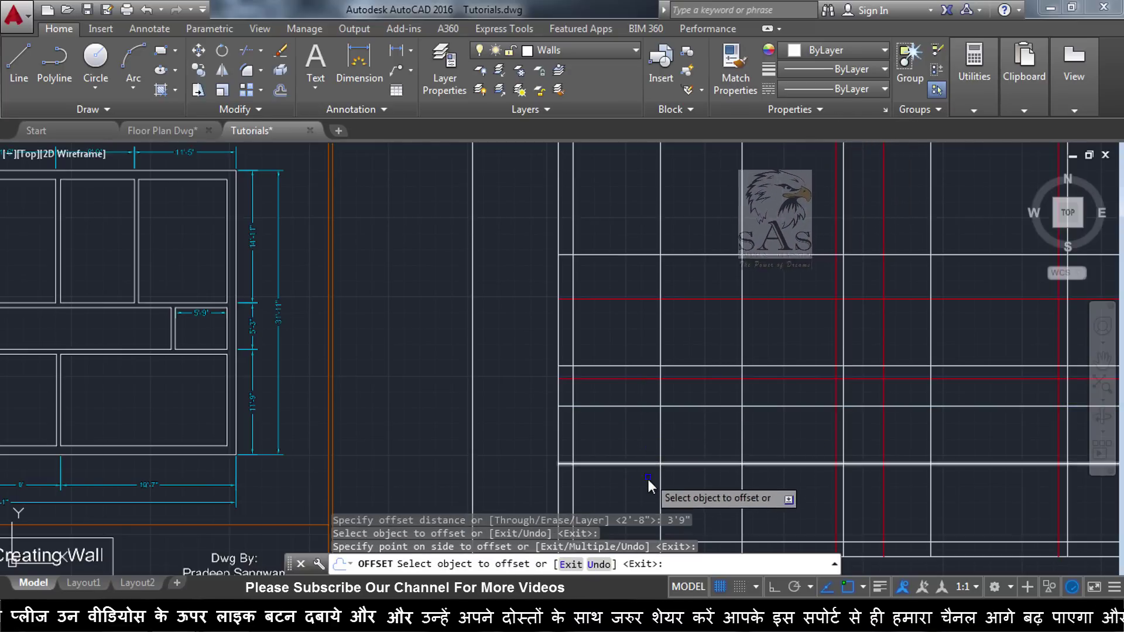
scroll(671, 458, down, 5)
scroll(654, 471, up, 2)
scroll(663, 420, up, 3)
Offset one horizontal grid line 8" downward.
key(Return)
key(Return)
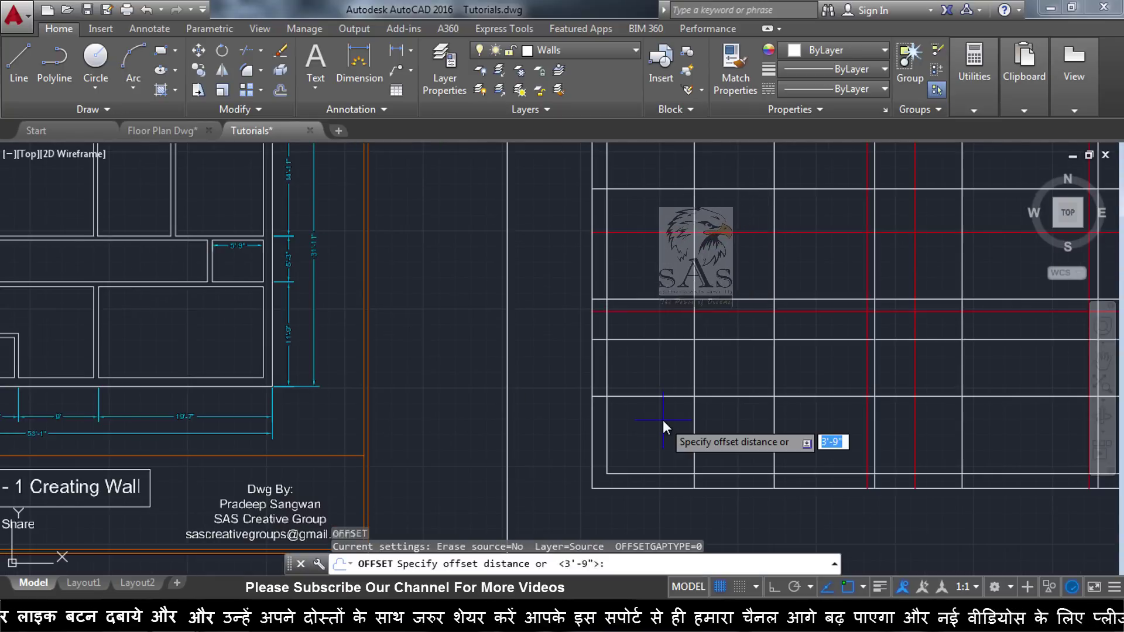
text(8")
key(Return)
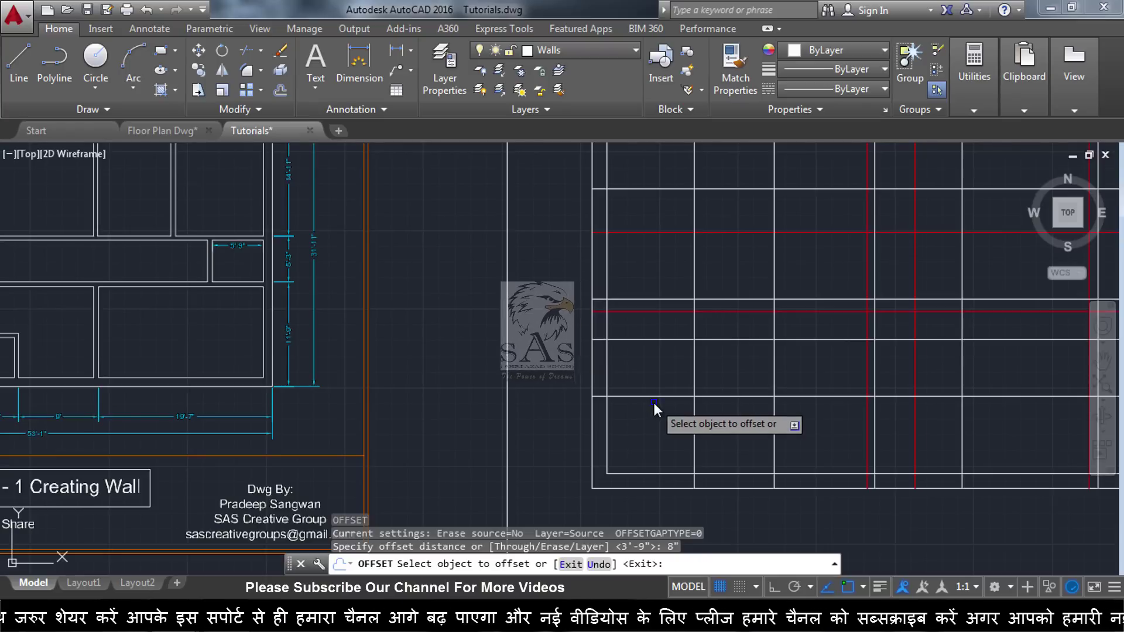
click(661, 395)
key(Escape)
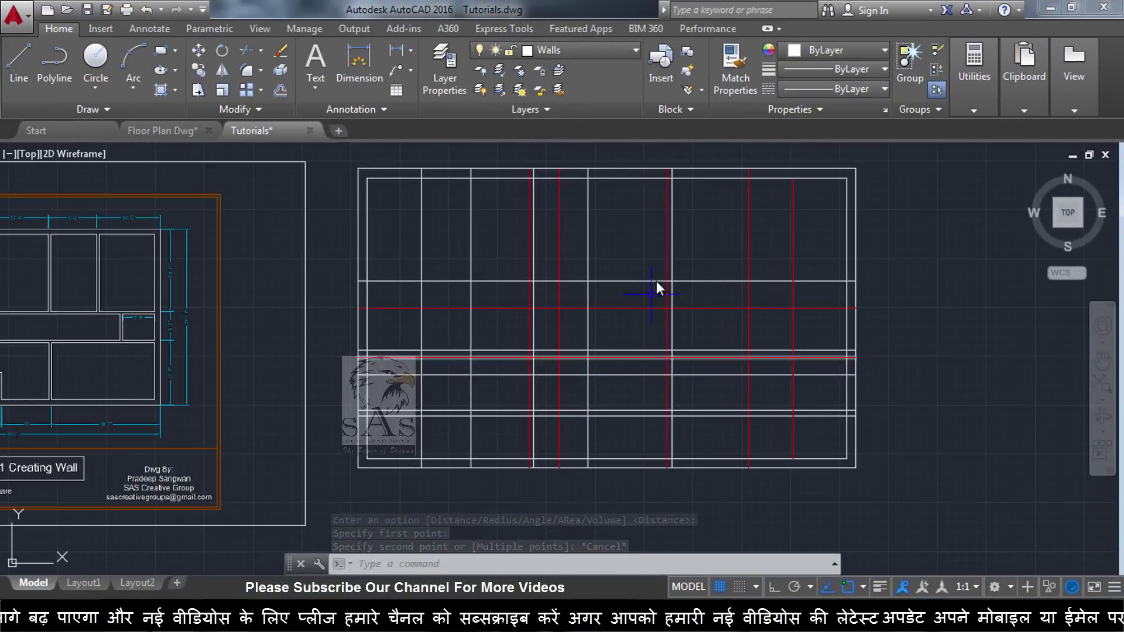
Hide the Ref 1 layer and move the window-selected white grid lines onto ref 2.
click(585, 50)
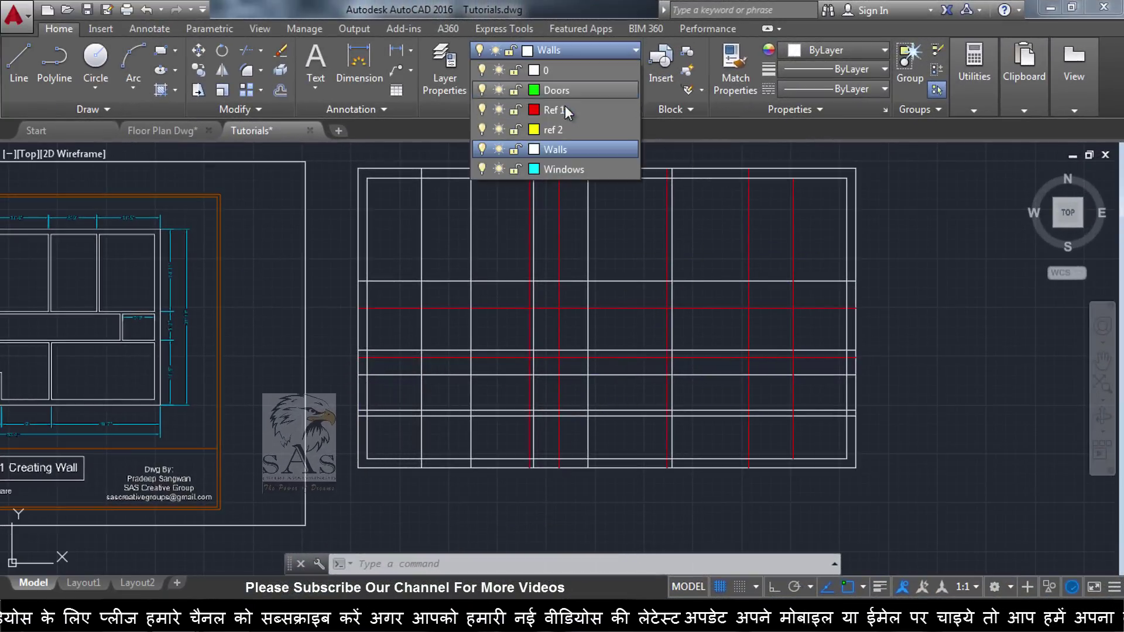
click(482, 110)
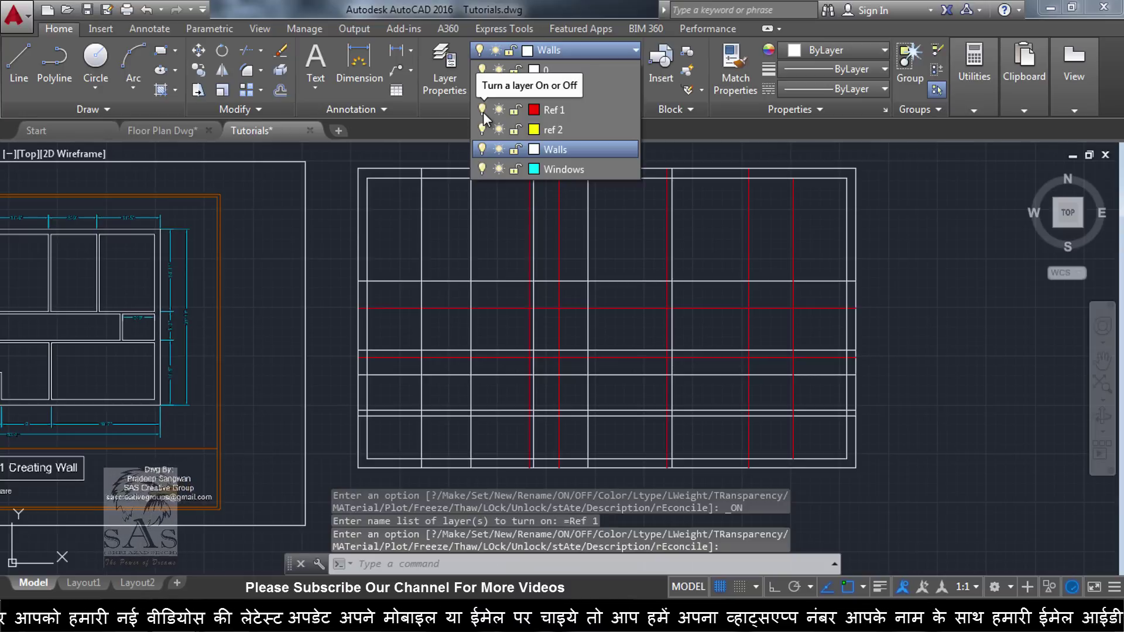
click(482, 110)
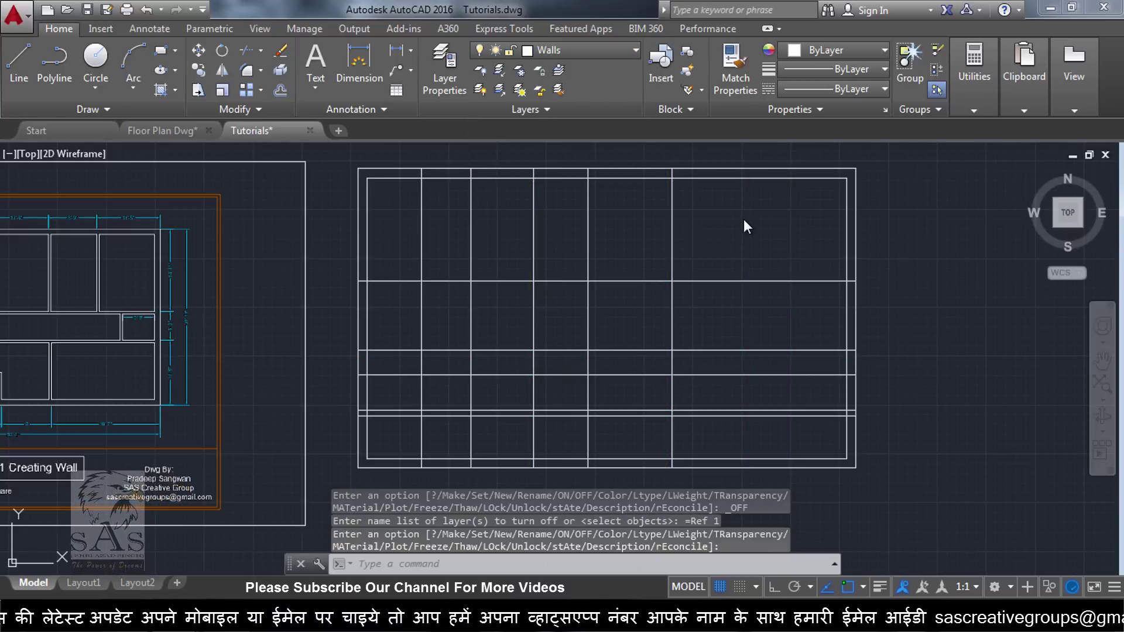
click(772, 214)
click(407, 439)
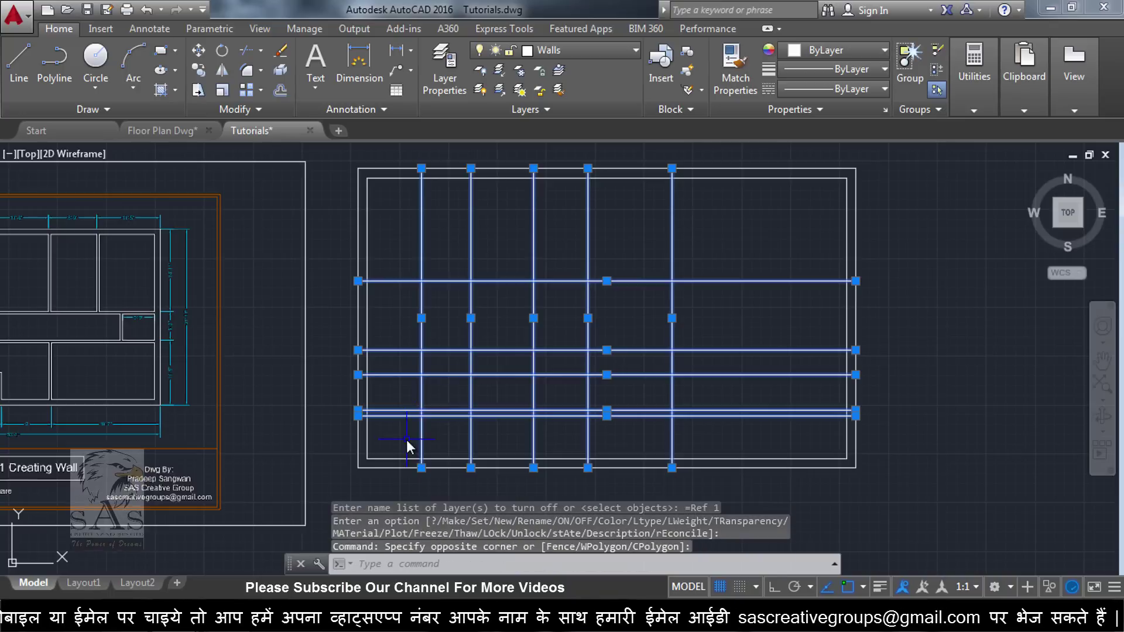
click(595, 49)
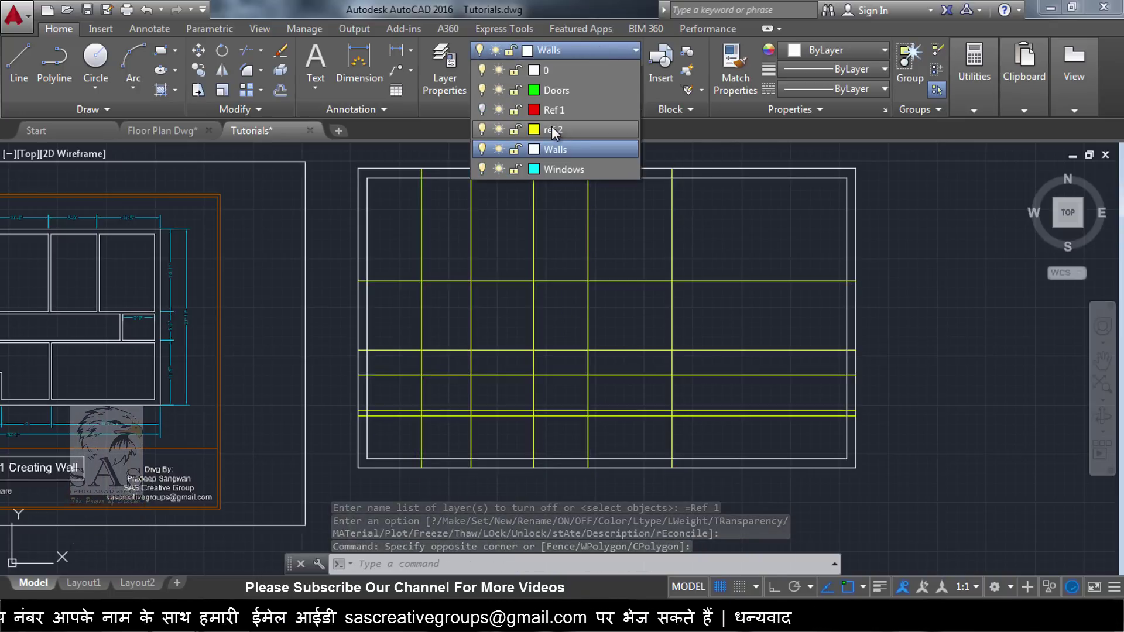
click(552, 125)
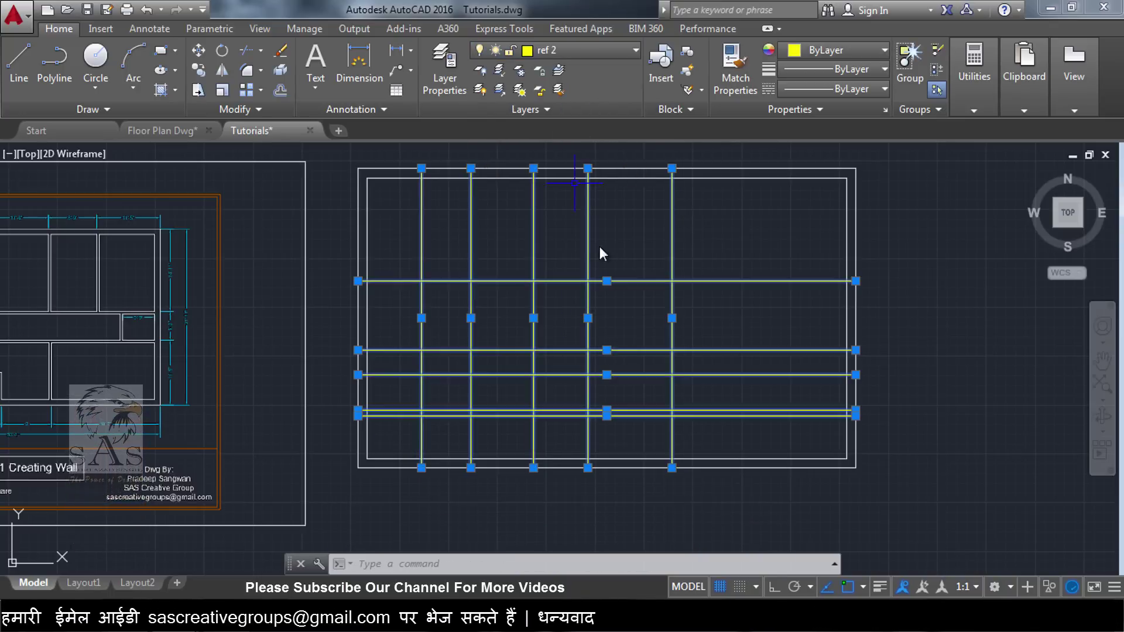
Deselect the lines and turn the Ref 1 layer back on.
key(Escape)
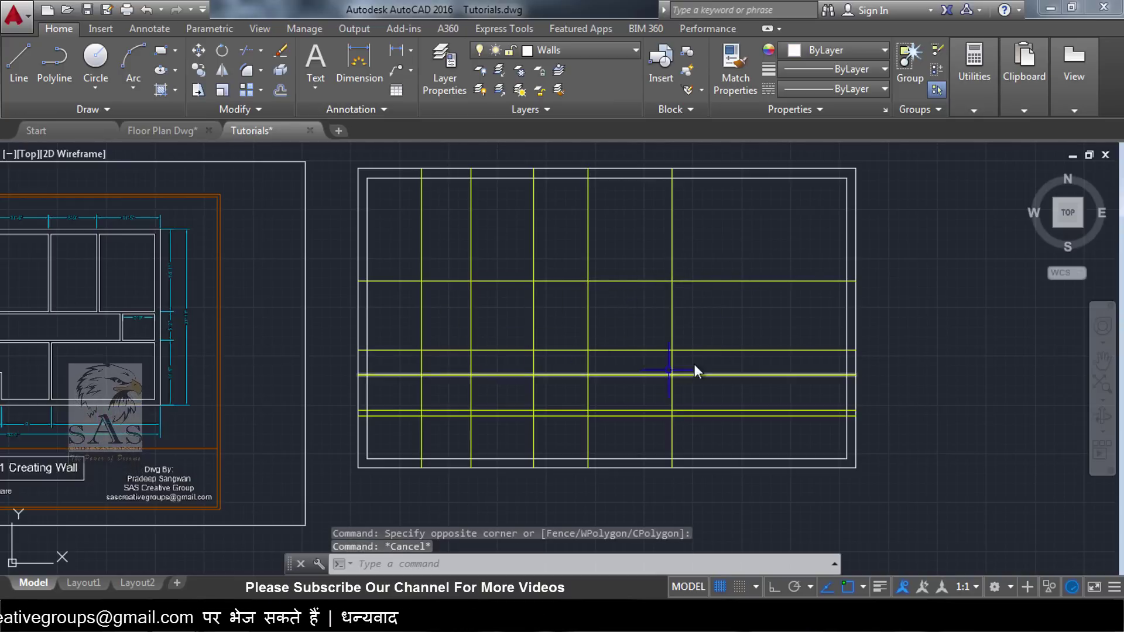
click(579, 52)
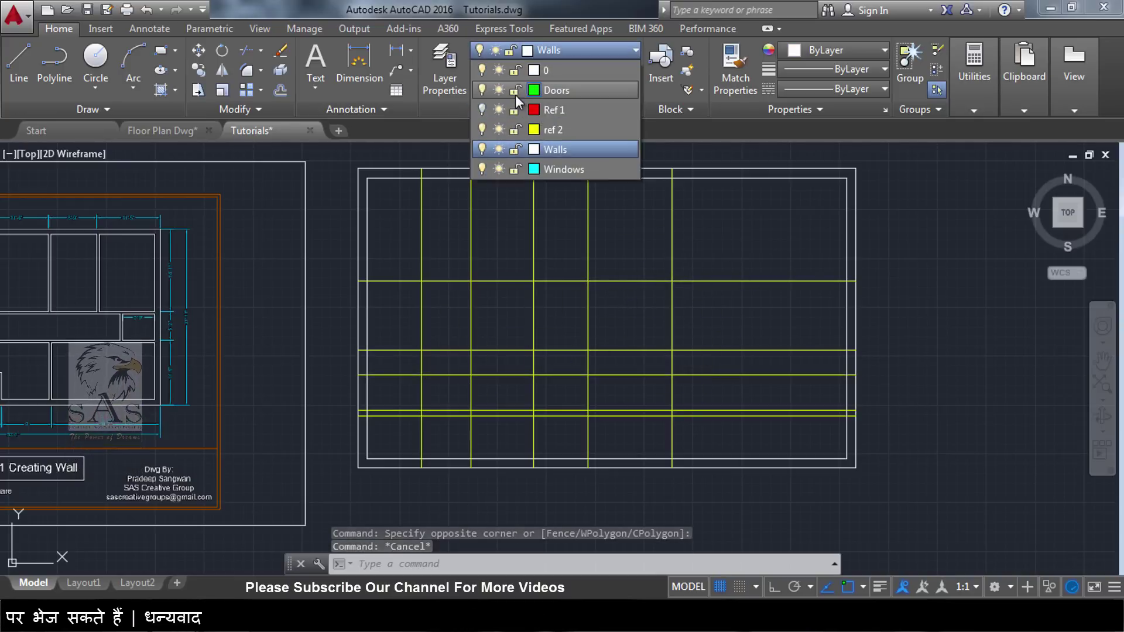
click(481, 110)
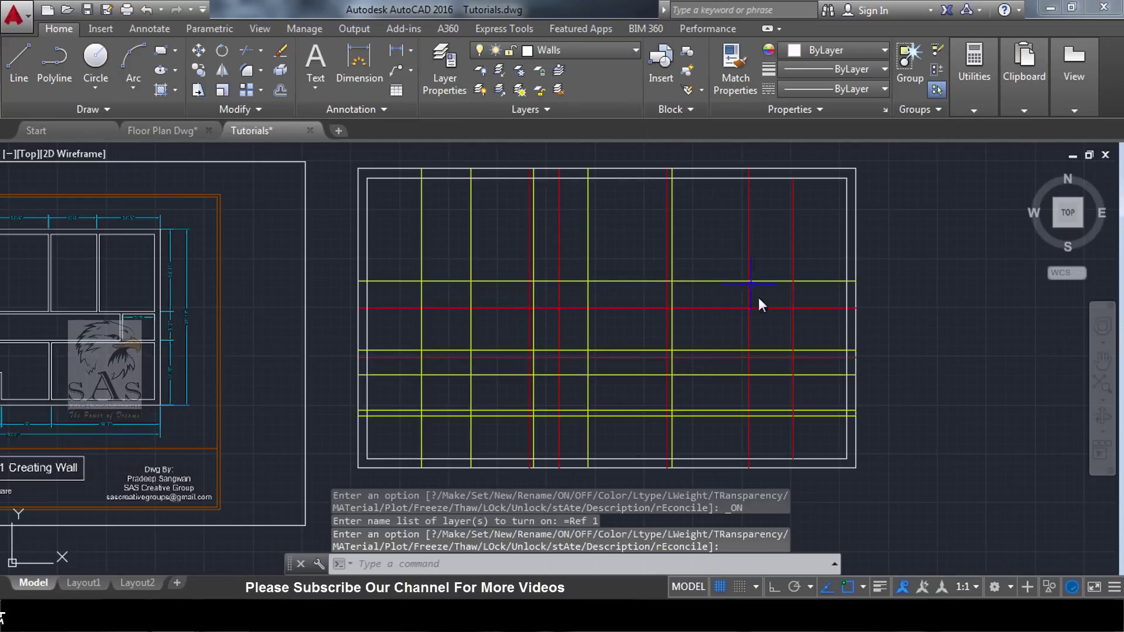
Turn off the ref 2 layer to hide the yellow grid lines.
scroll(805, 345, down, 3)
scroll(795, 358, up, 3)
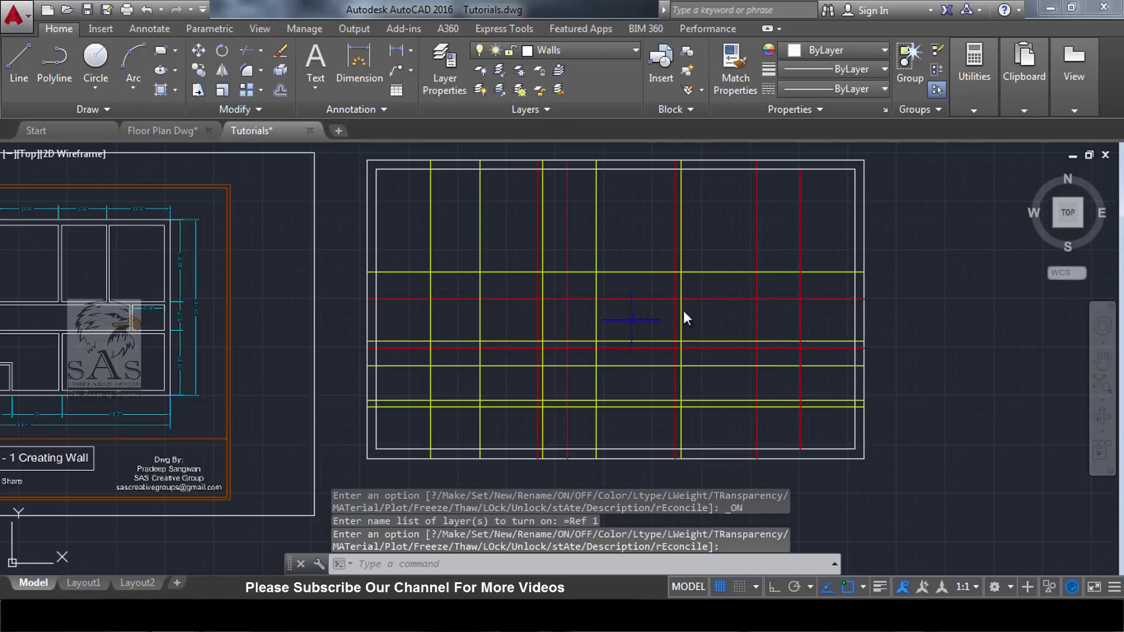
scroll(705, 323, down, 2)
scroll(750, 326, up, 4)
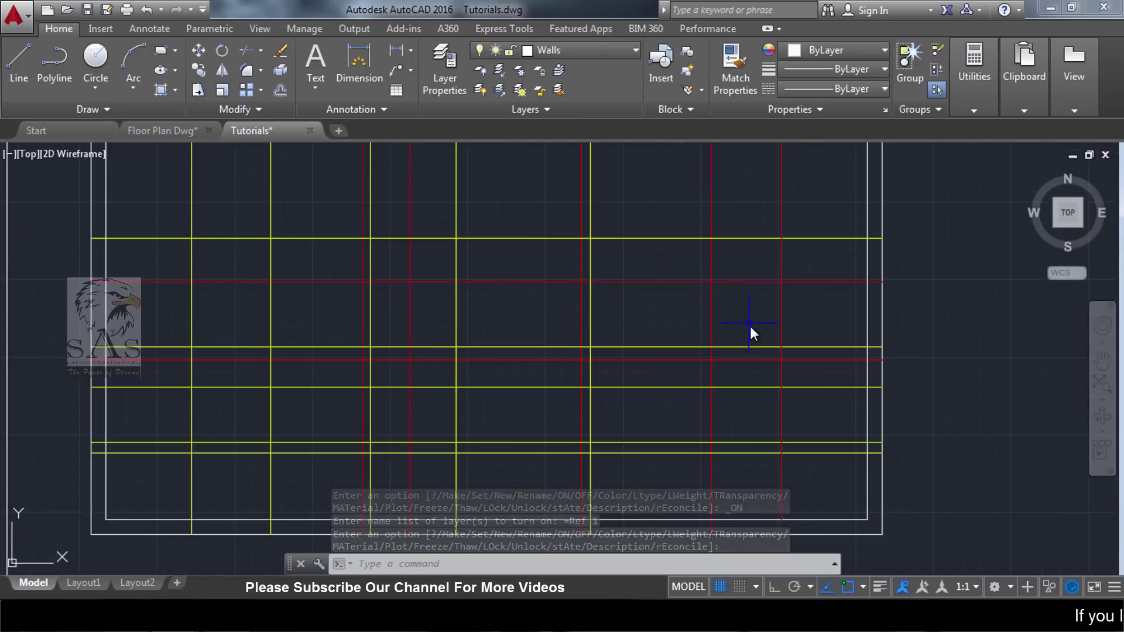
scroll(750, 325, down, 4)
scroll(663, 346, up, 2)
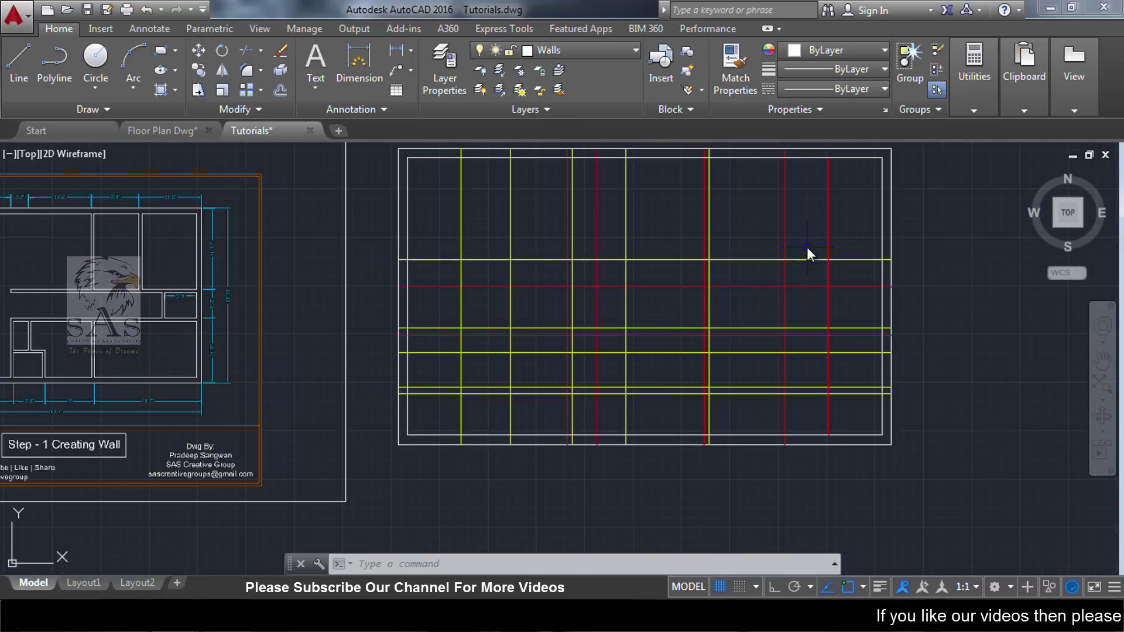
scroll(815, 259, up, 2)
scroll(767, 294, down, 4)
scroll(739, 287, up, 2)
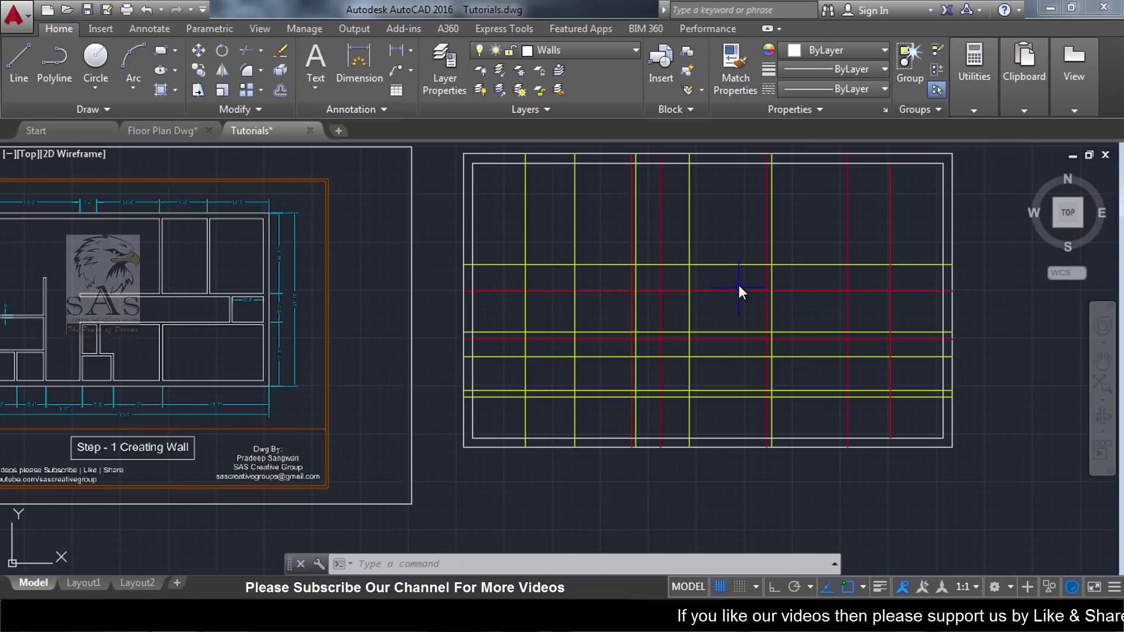
click(586, 52)
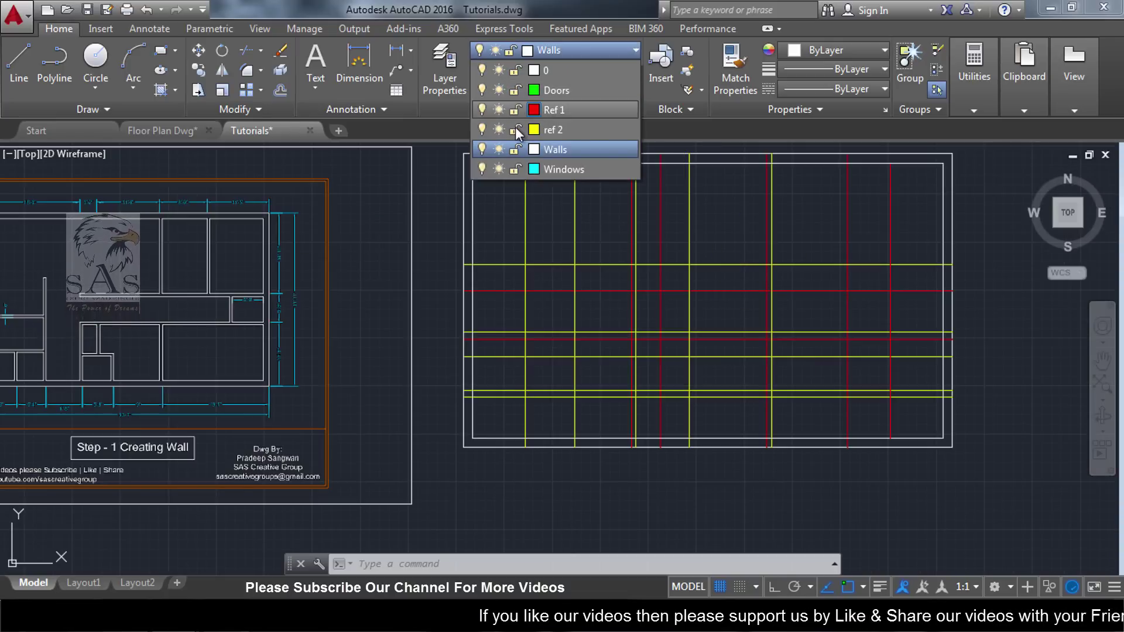
click(481, 129)
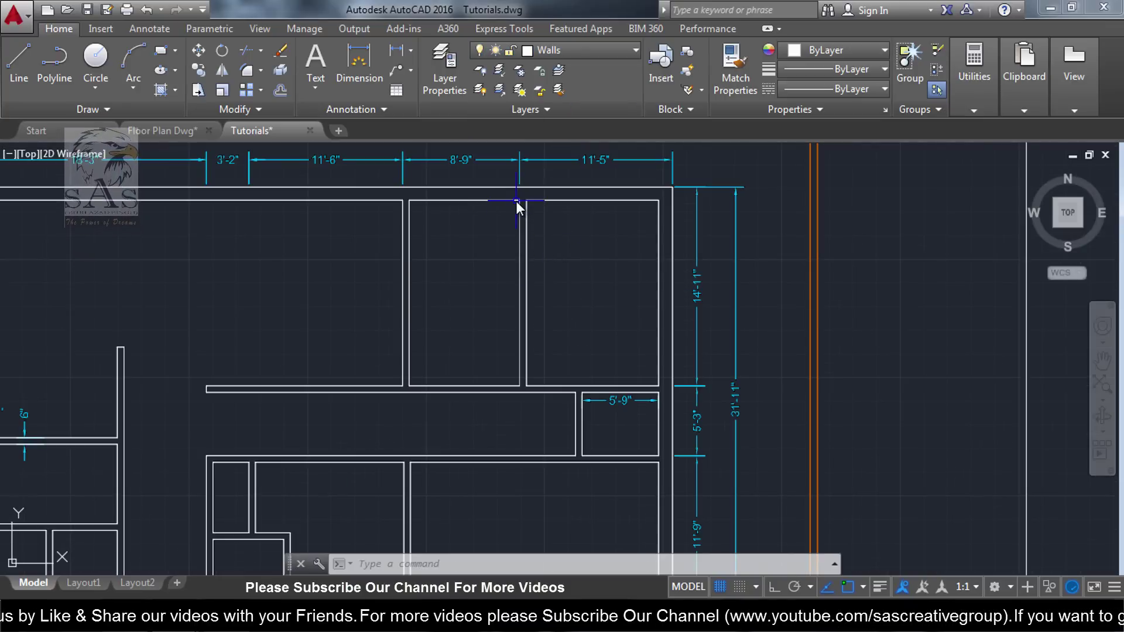
drag(521, 197, 523, 243)
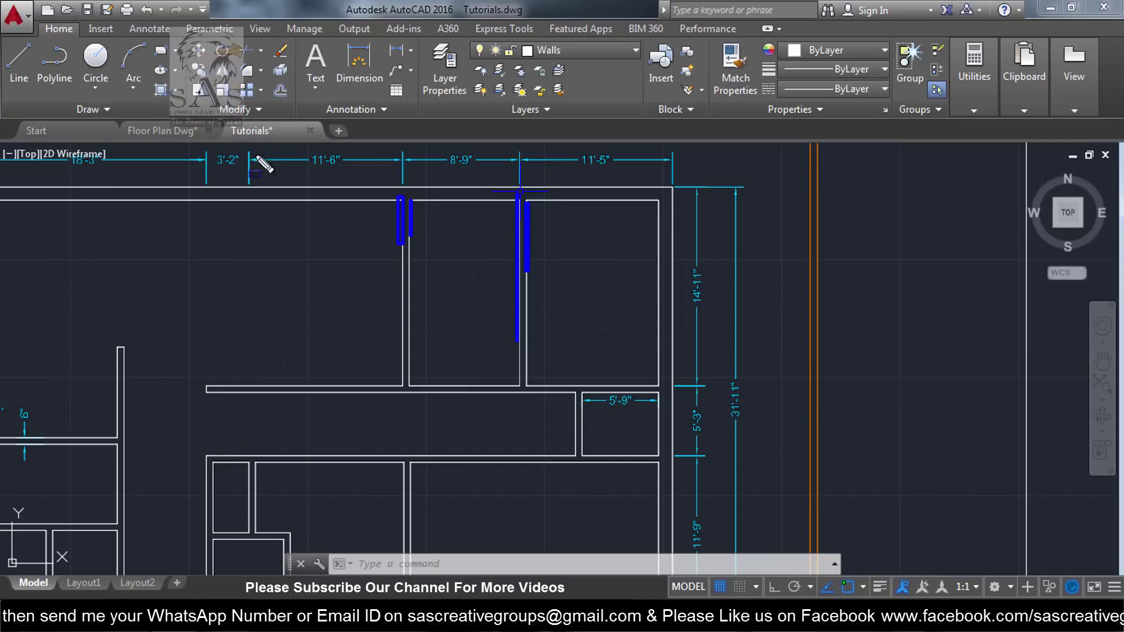
drag(247, 185, 246, 533)
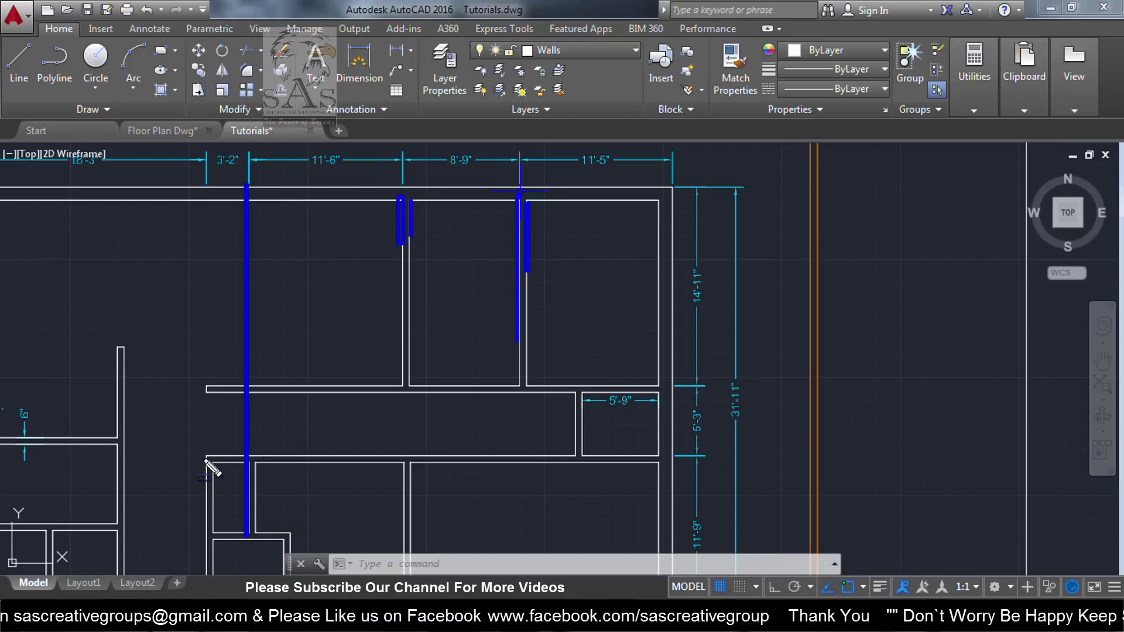
drag(202, 455, 203, 515)
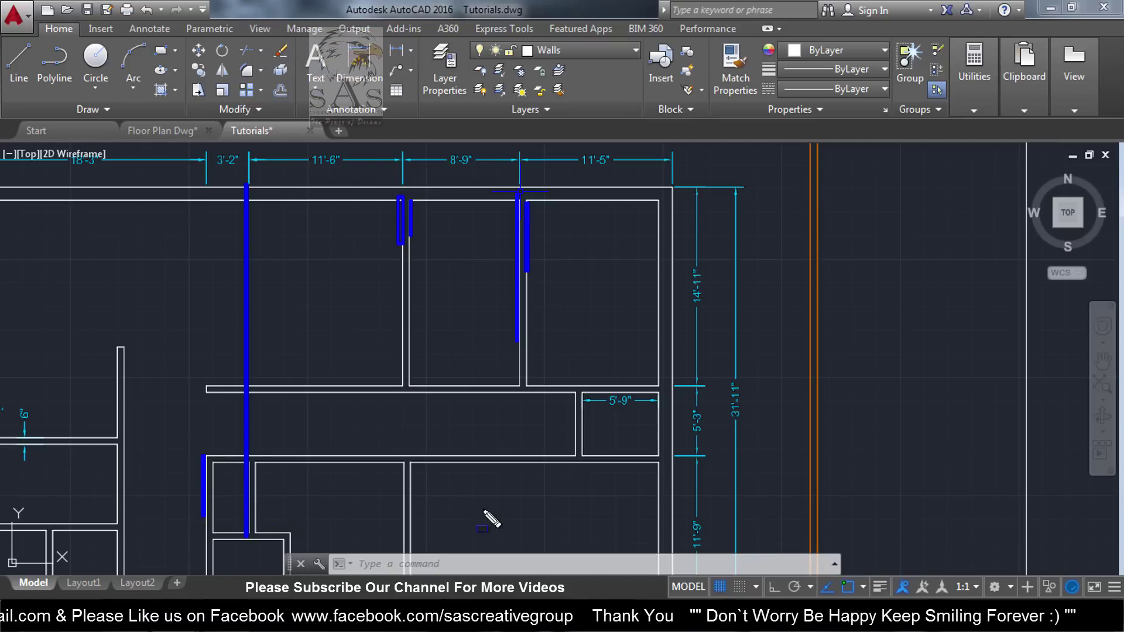
key(Escape)
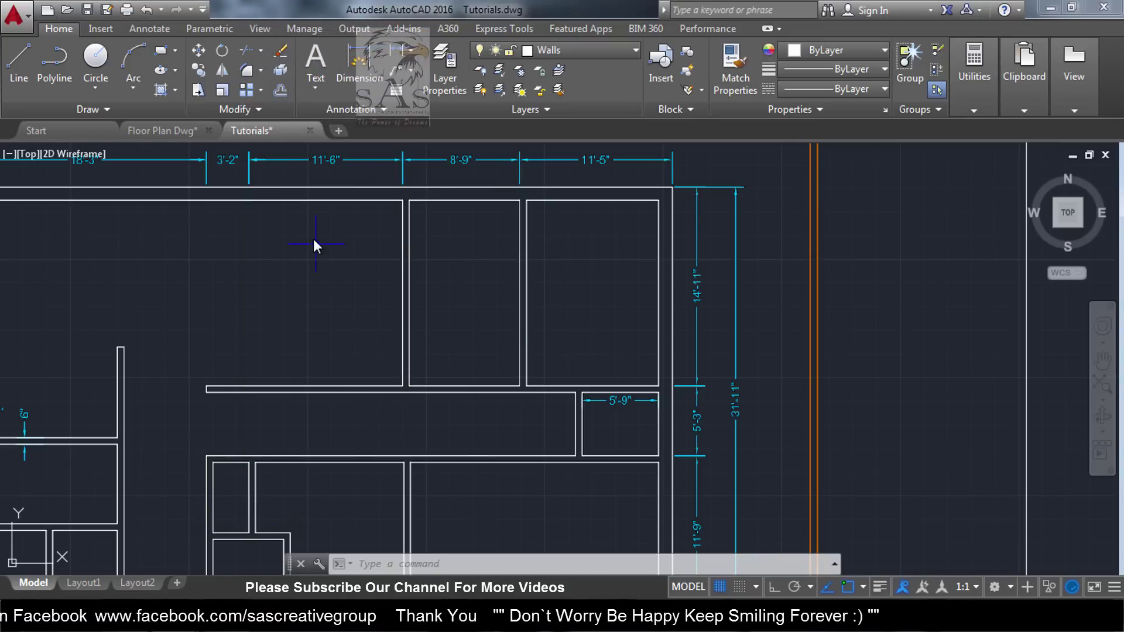
scroll(313, 239, down, 8)
scroll(704, 225, up, 2)
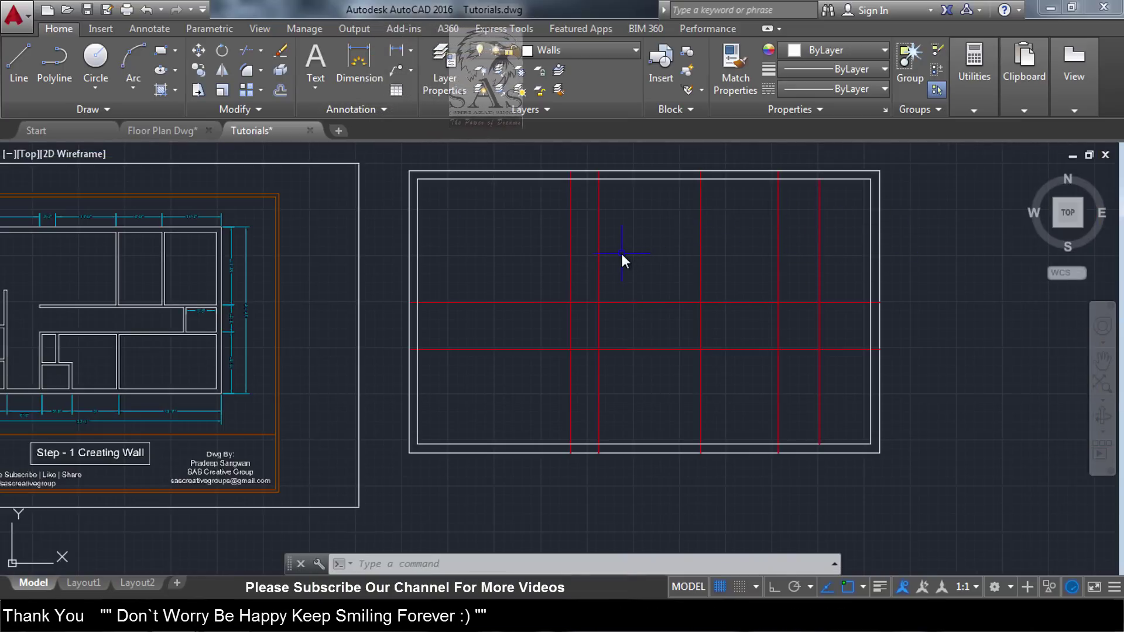
Offset all five red vertical grid lines 6" to the right.
text(o)
key(Return)
text(6)
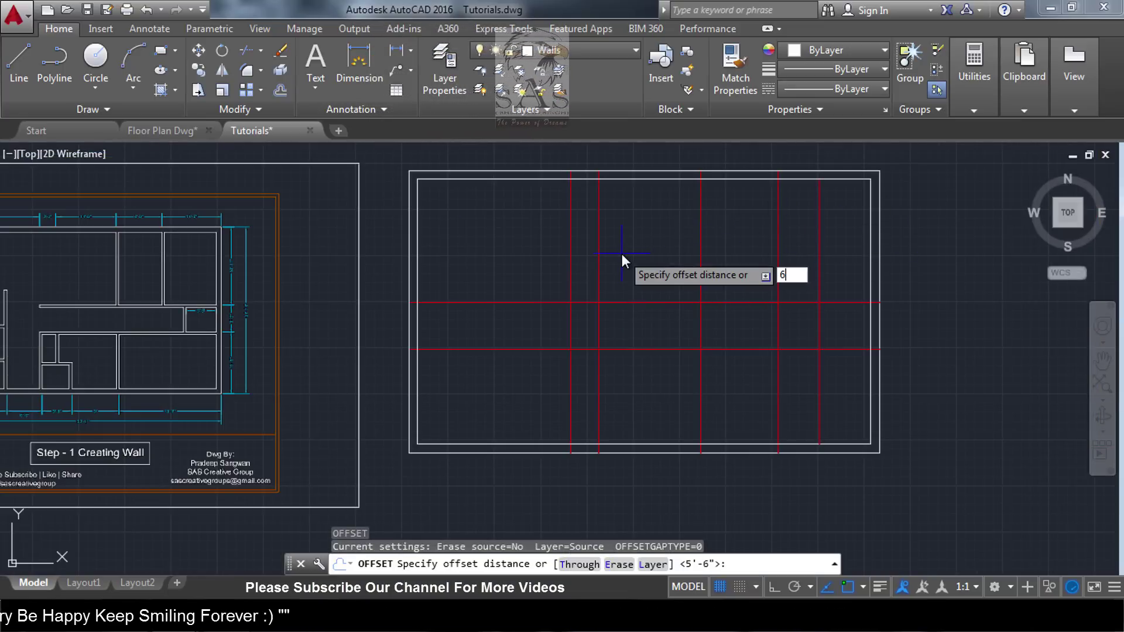
key(Return)
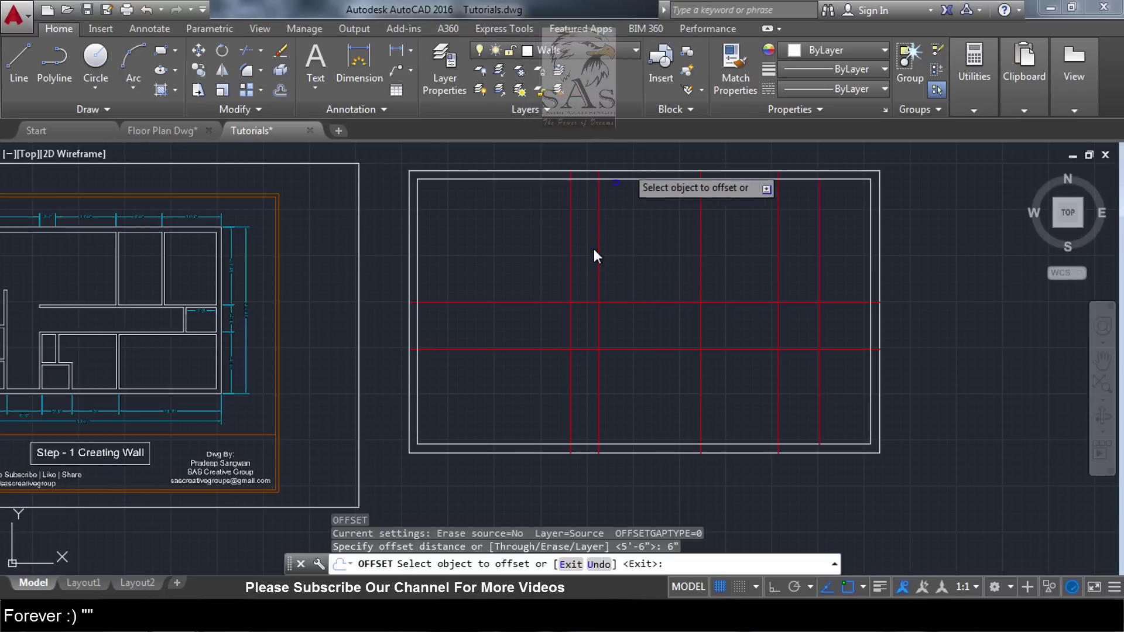
click(572, 261)
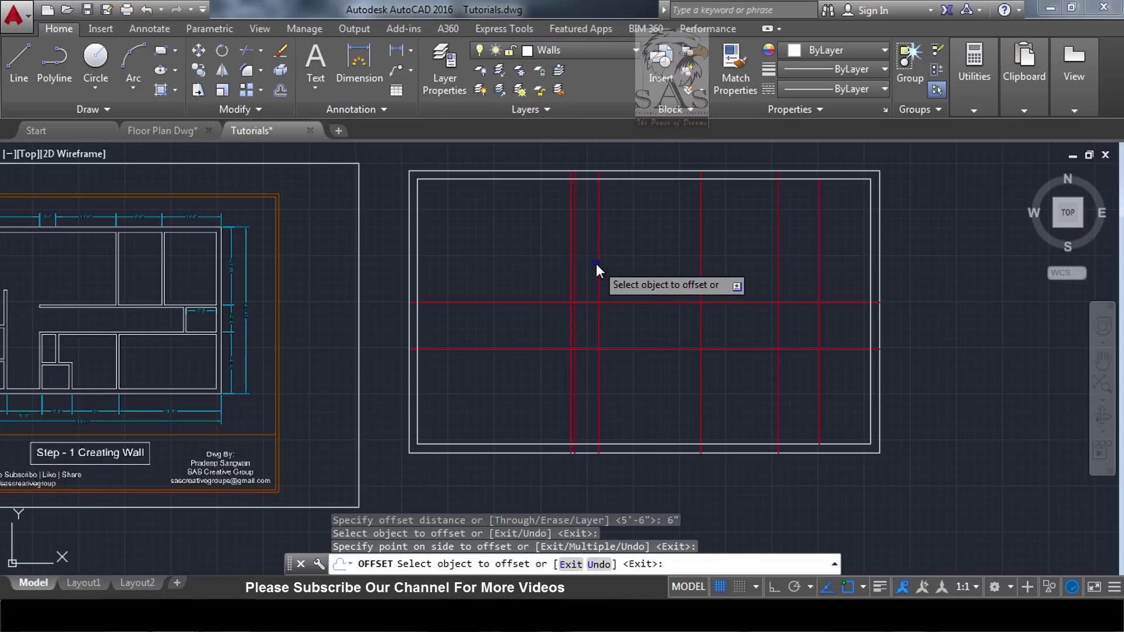
click(597, 263)
click(613, 264)
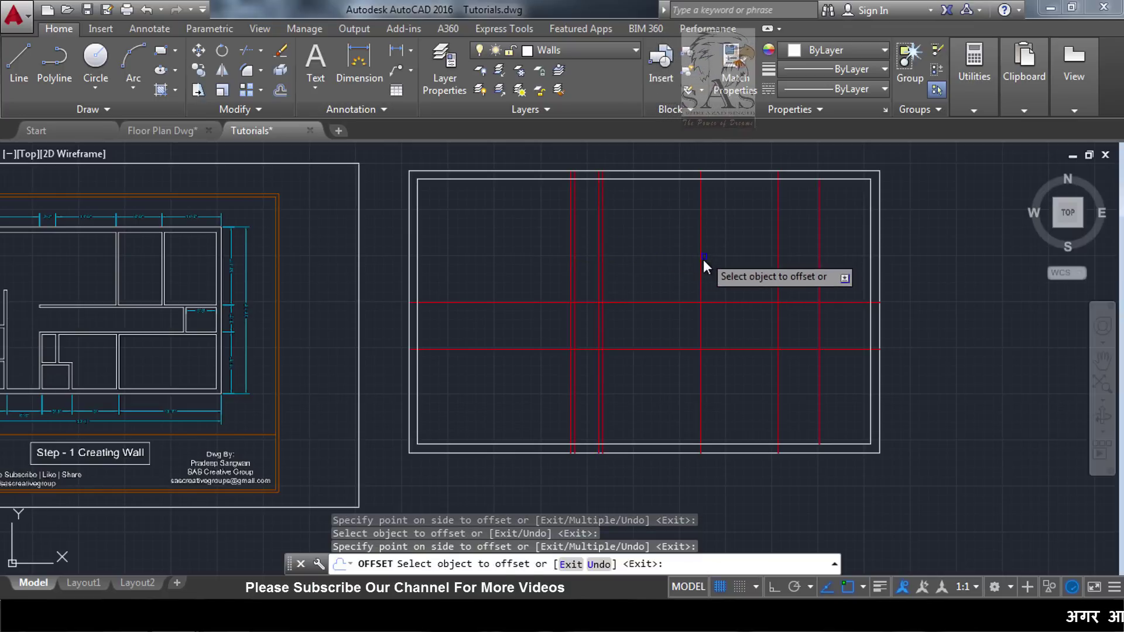
click(701, 261)
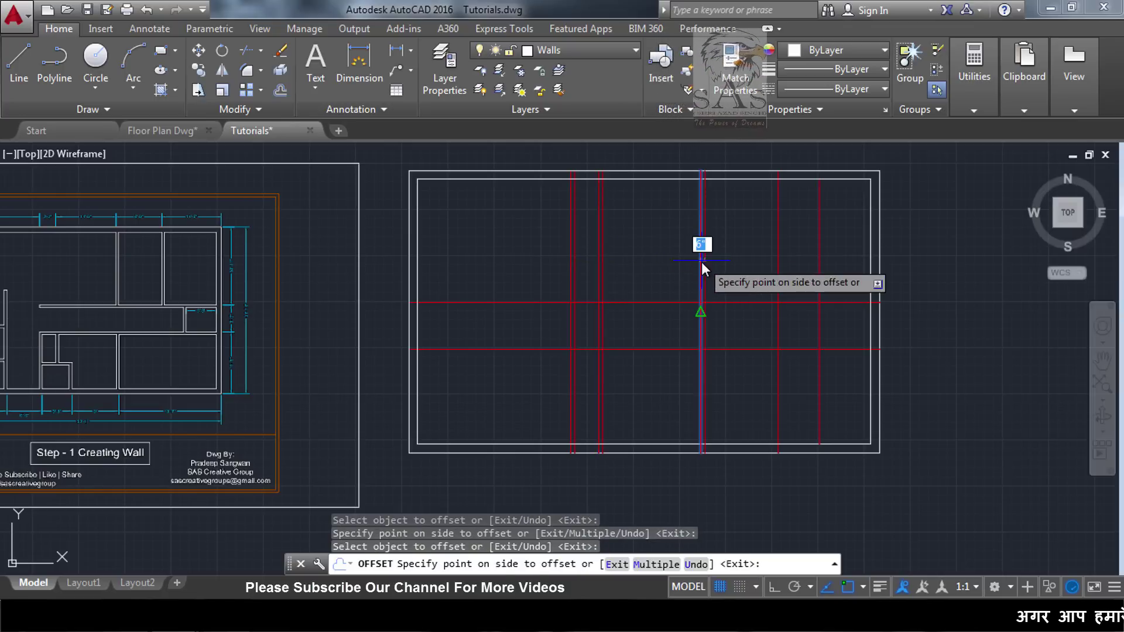
click(779, 256)
click(818, 253)
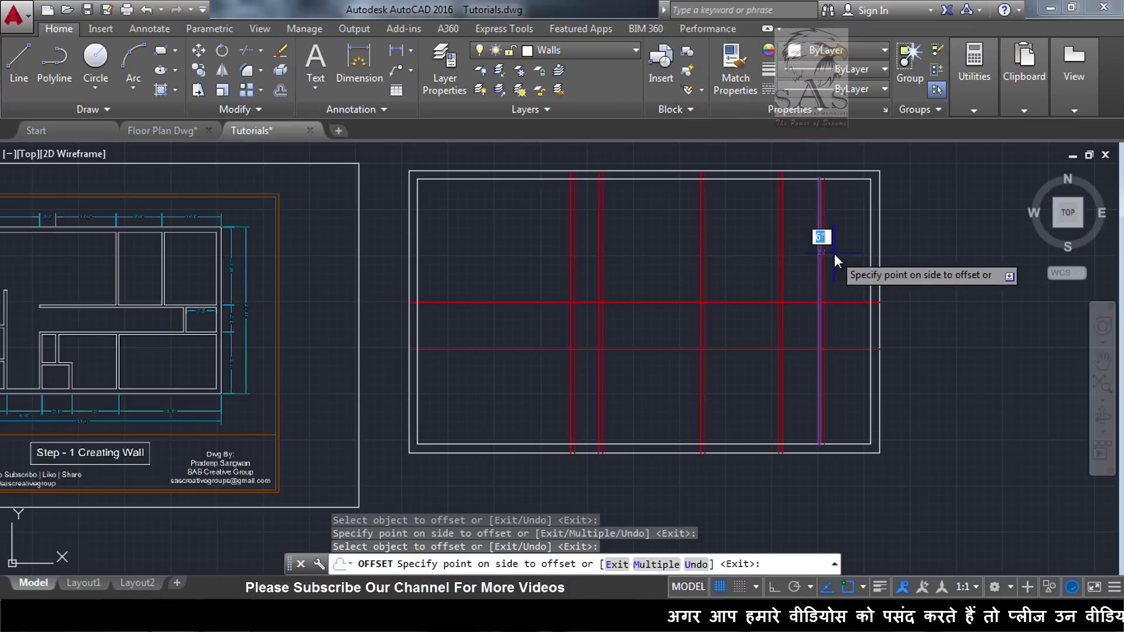
key(Escape)
scroll(309, 314, up, 3)
Offset the upper and lower horizontal red grid lines 6" downward.
scroll(412, 336, up, 2)
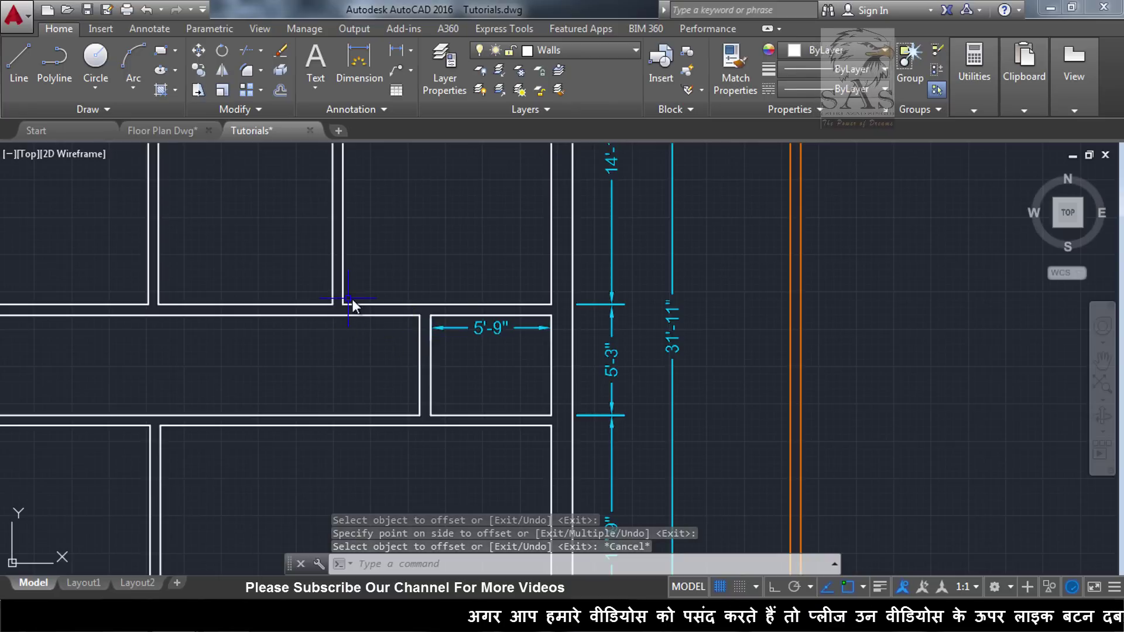
scroll(352, 299, down, 1)
scroll(379, 310, down, 2)
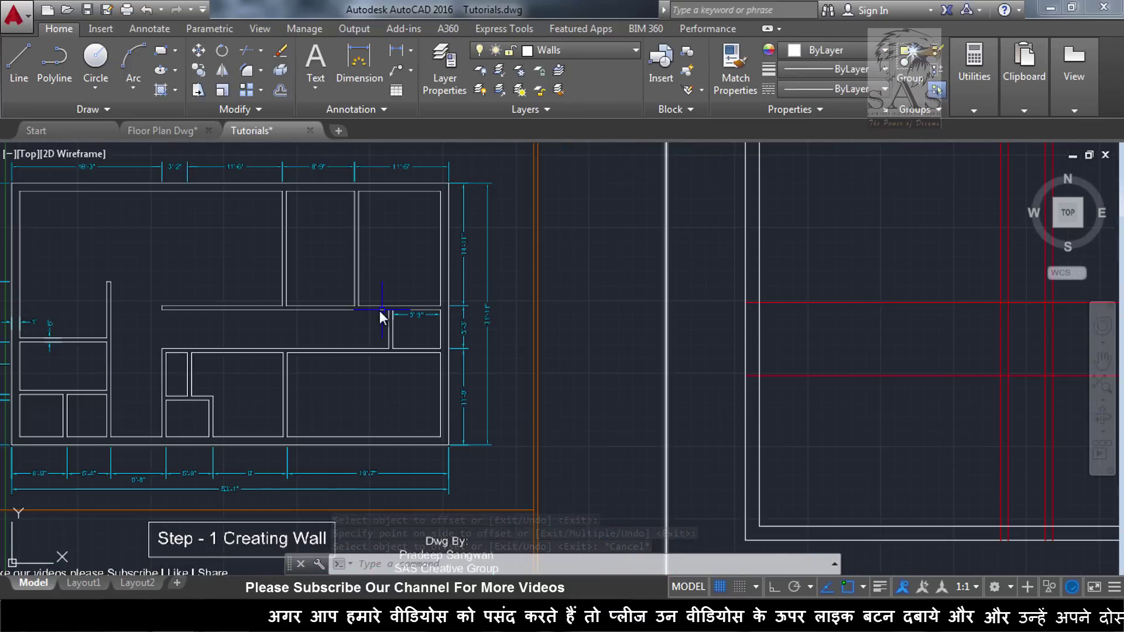
scroll(380, 309, down, 2)
scroll(394, 320, up, 5)
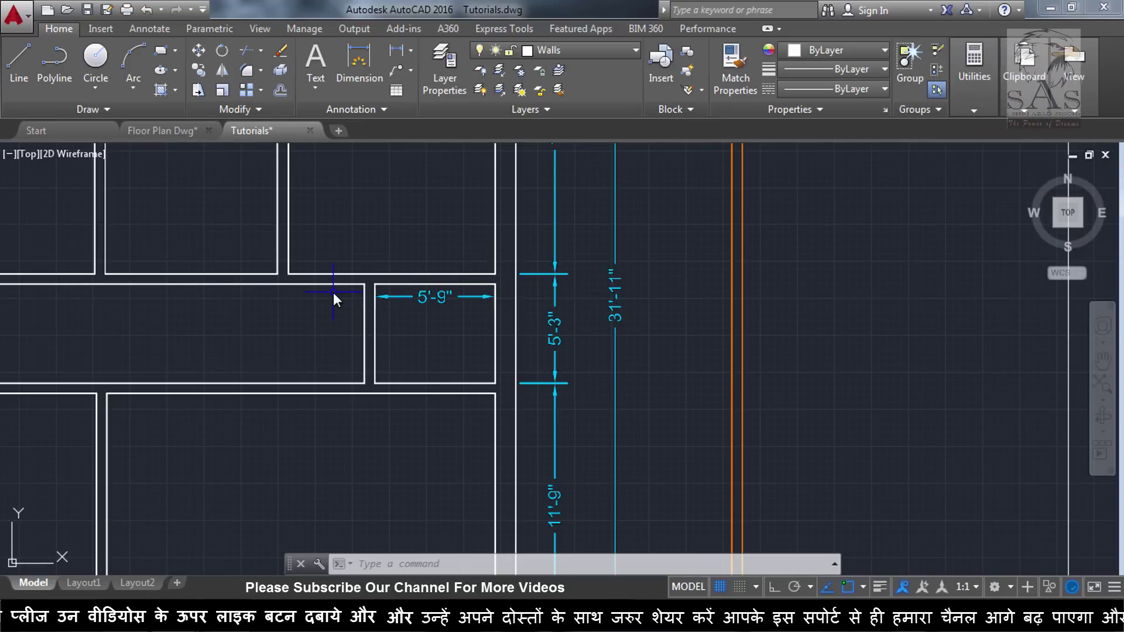
scroll(496, 433, down, 10)
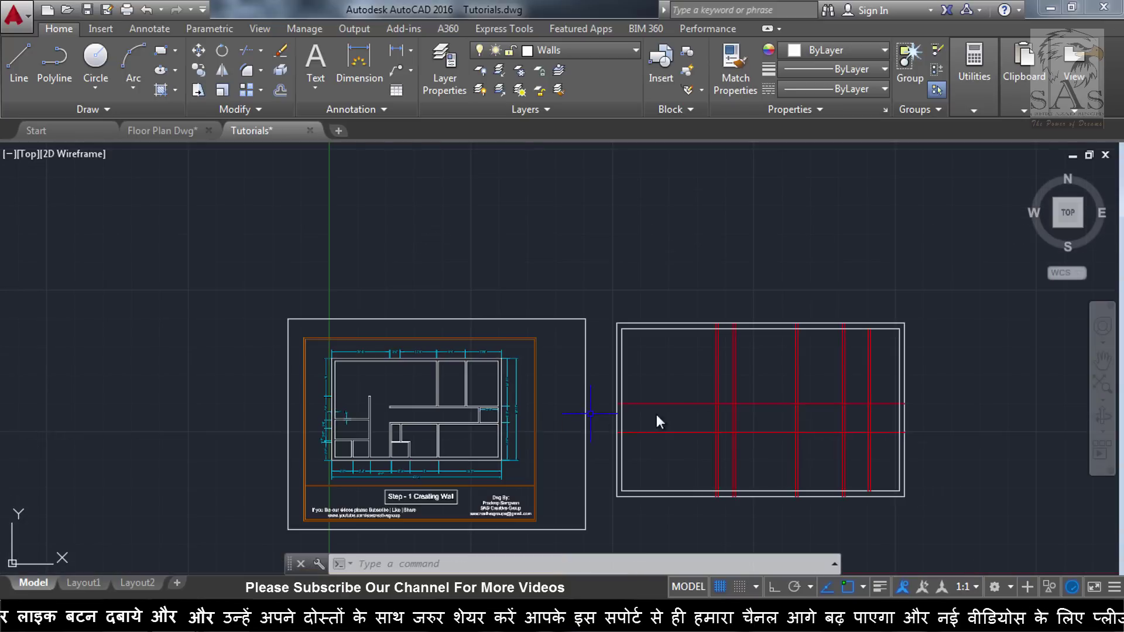
scroll(867, 421, up, 5)
scroll(854, 417, up, 2)
text(o)
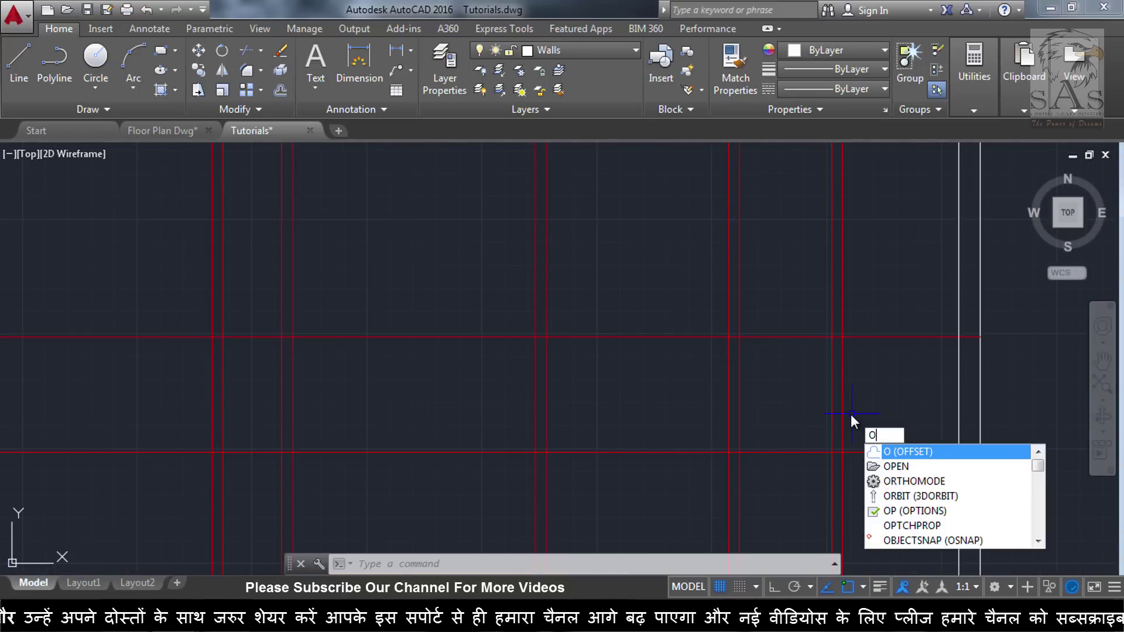
key(Return)
key(Return)
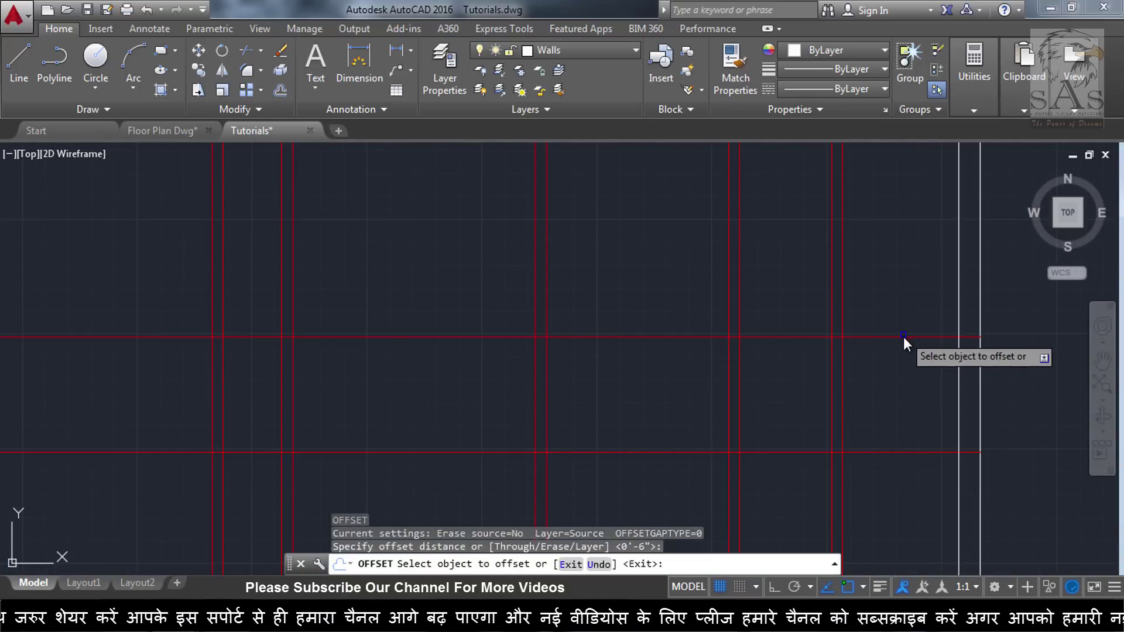
click(905, 336)
click(899, 369)
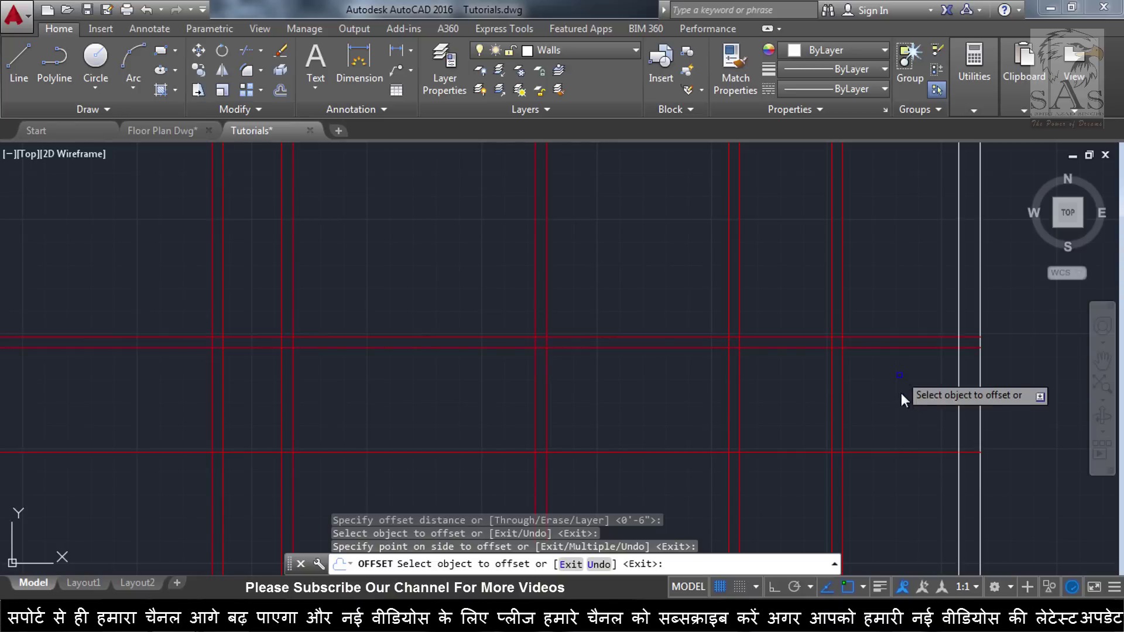
click(901, 452)
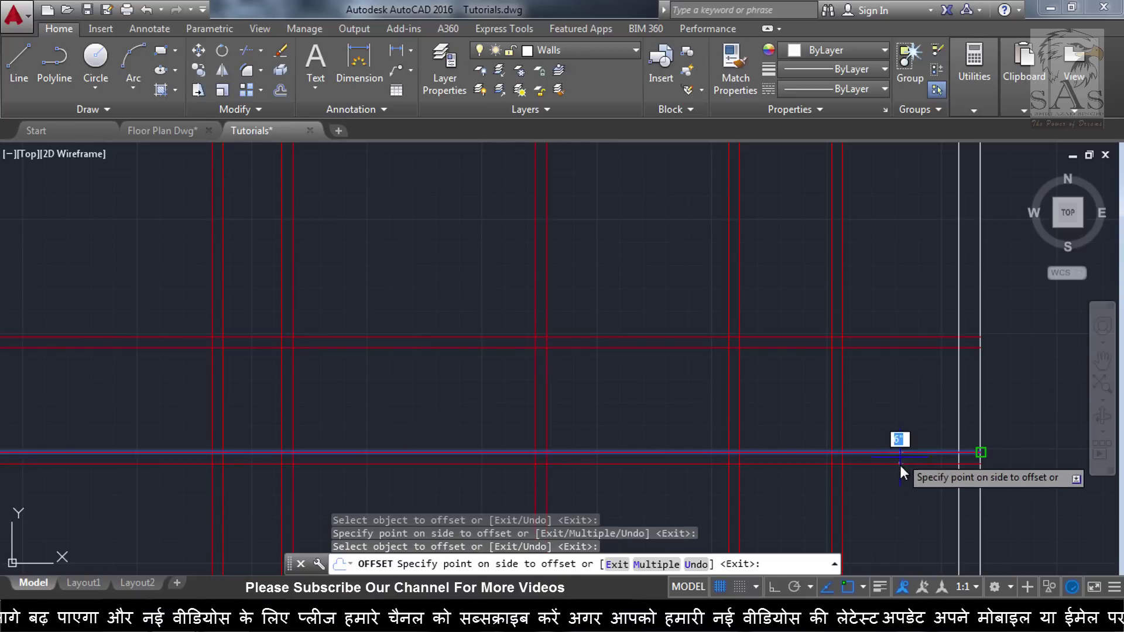
key(Escape)
scroll(946, 436, down, 6)
scroll(940, 463, down, 2)
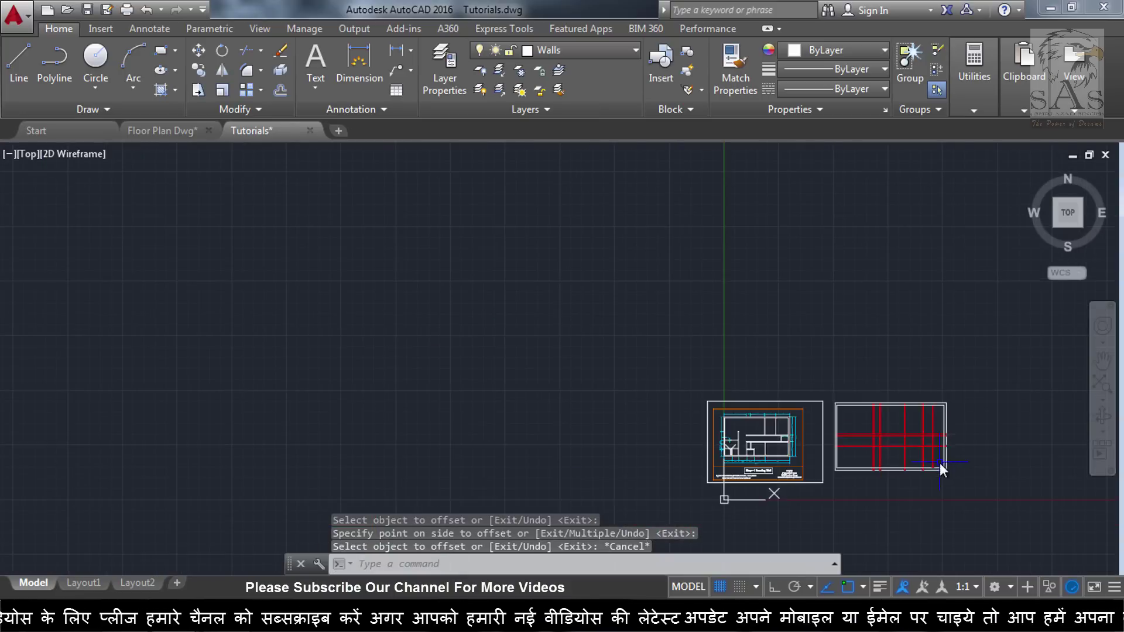
scroll(940, 463, up, 4)
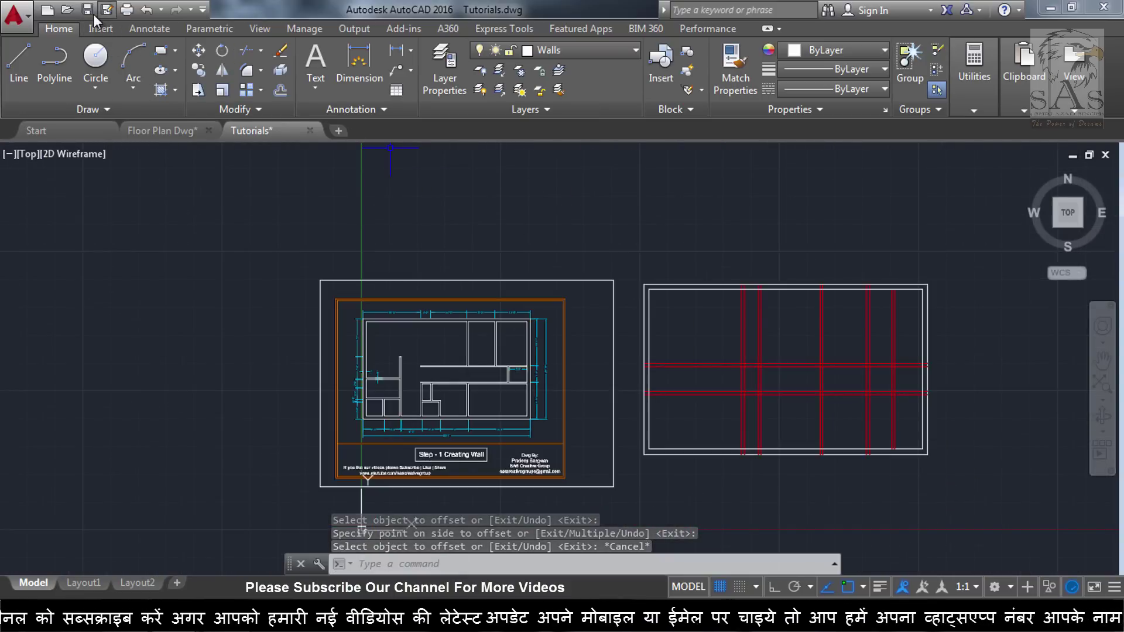
scroll(969, 419, up, 2)
scroll(185, 328, up, 3)
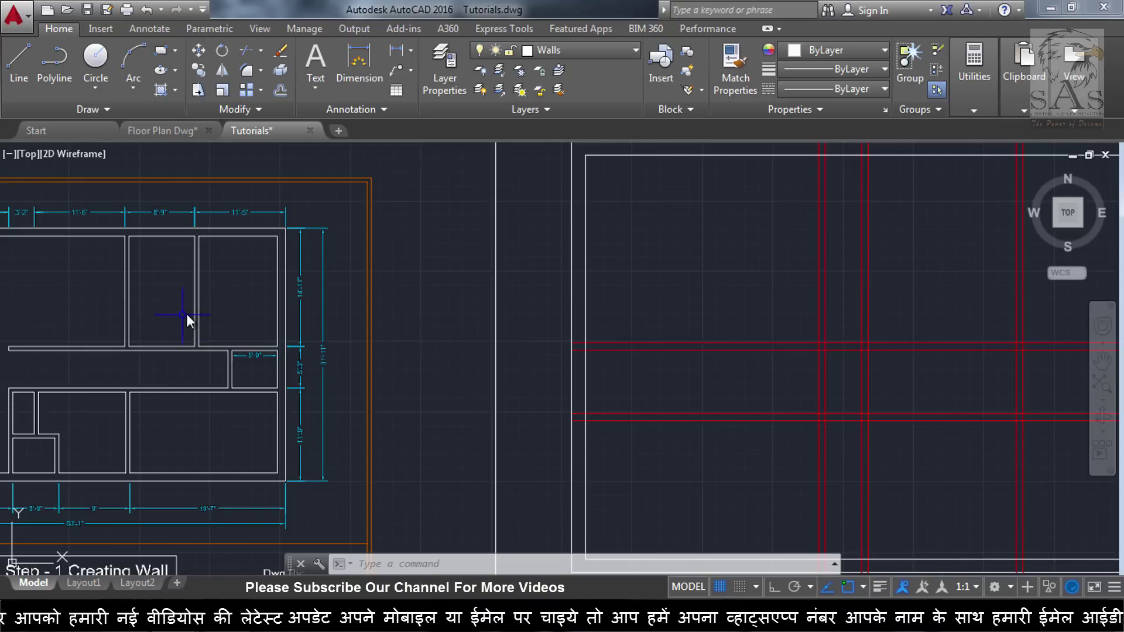
scroll(234, 295, up, 1)
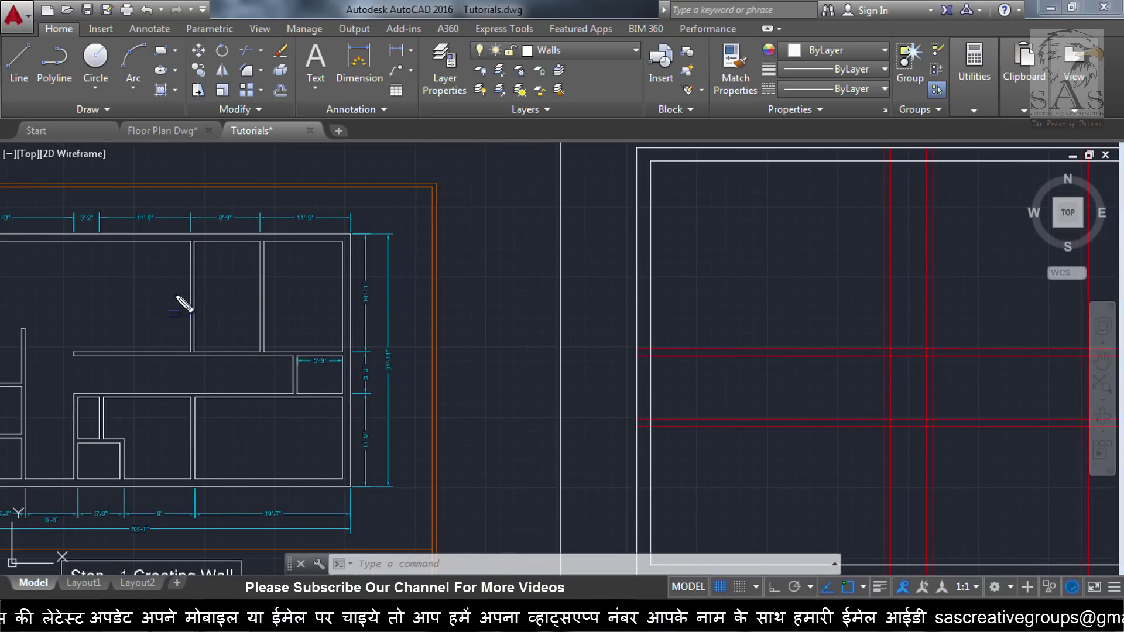
mouse_move(59, 239)
mouse_down()
mouse_move(186, 355)
mouse_move(374, 377)
mouse_up()
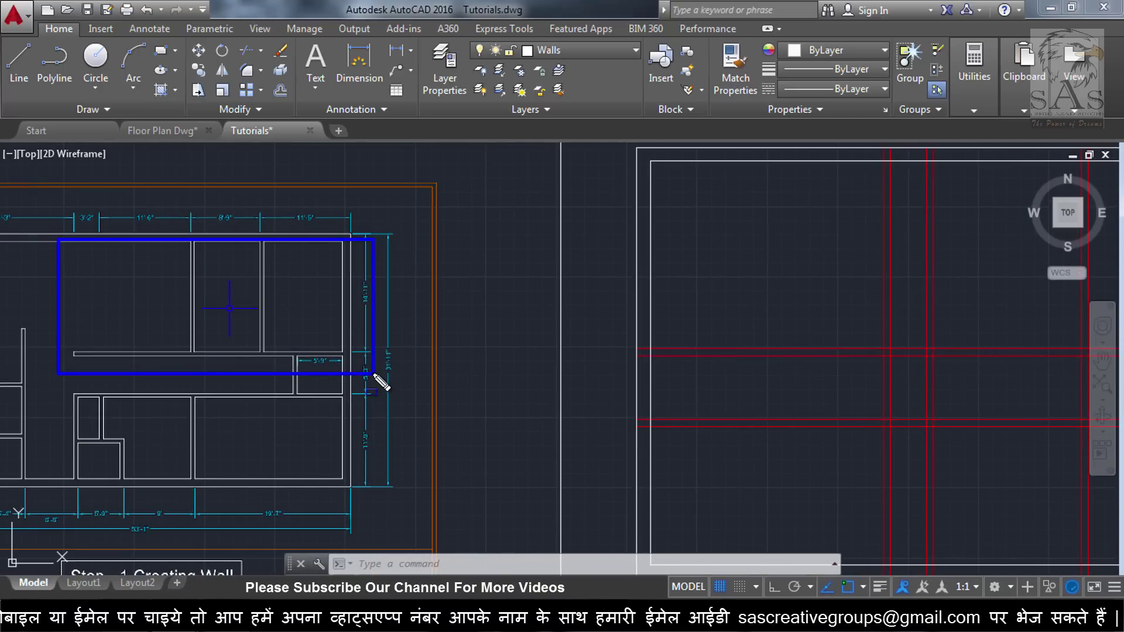
key(Escape)
scroll(336, 358, down, 5)
scroll(608, 354, up, 2)
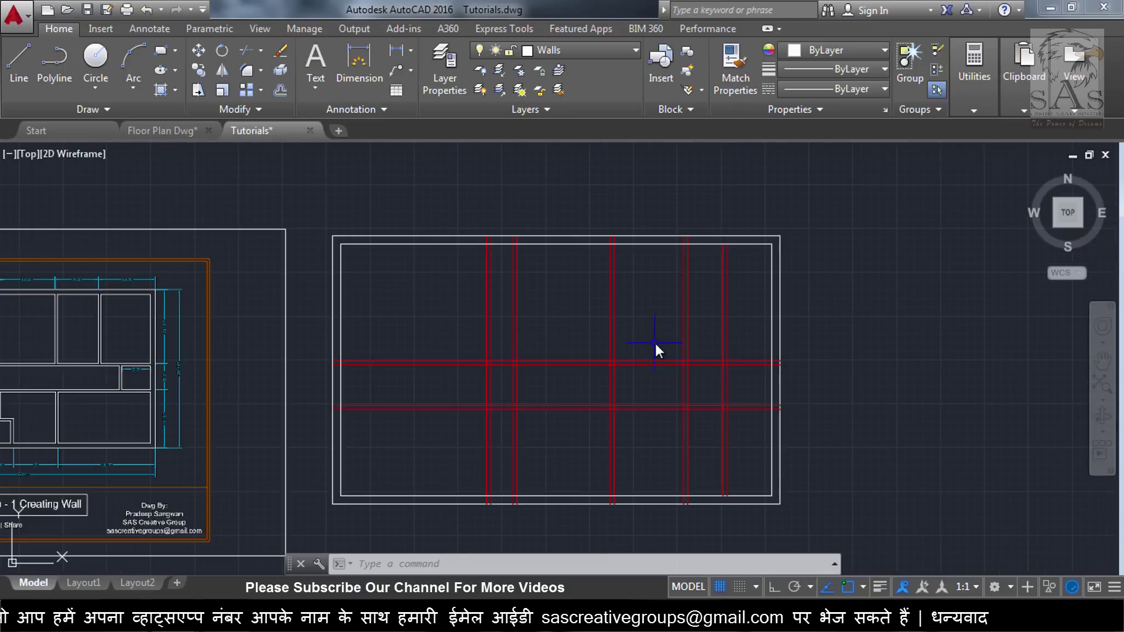
middle_drag(435, 351, 515, 353)
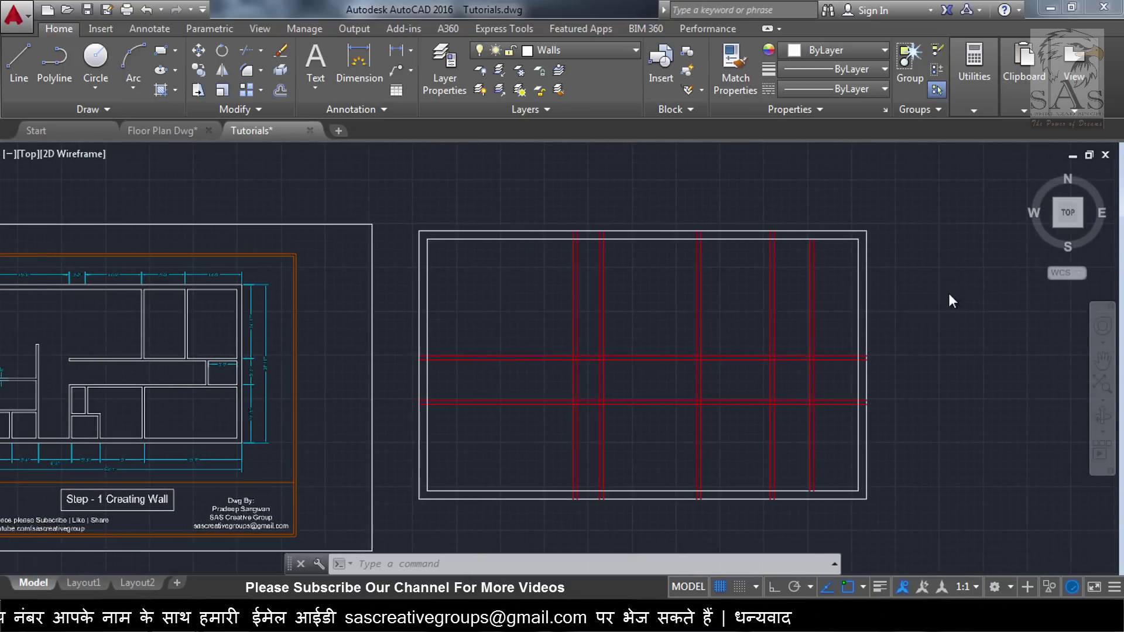
scroll(835, 298, up, 3)
scroll(808, 281, down, 3)
click(611, 46)
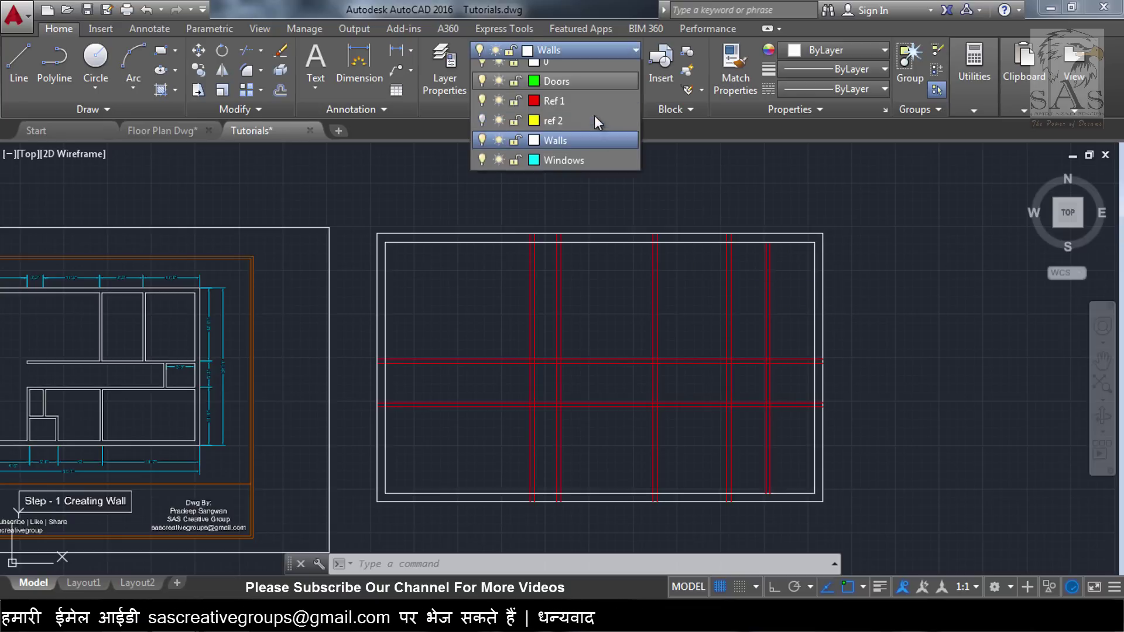
click(571, 150)
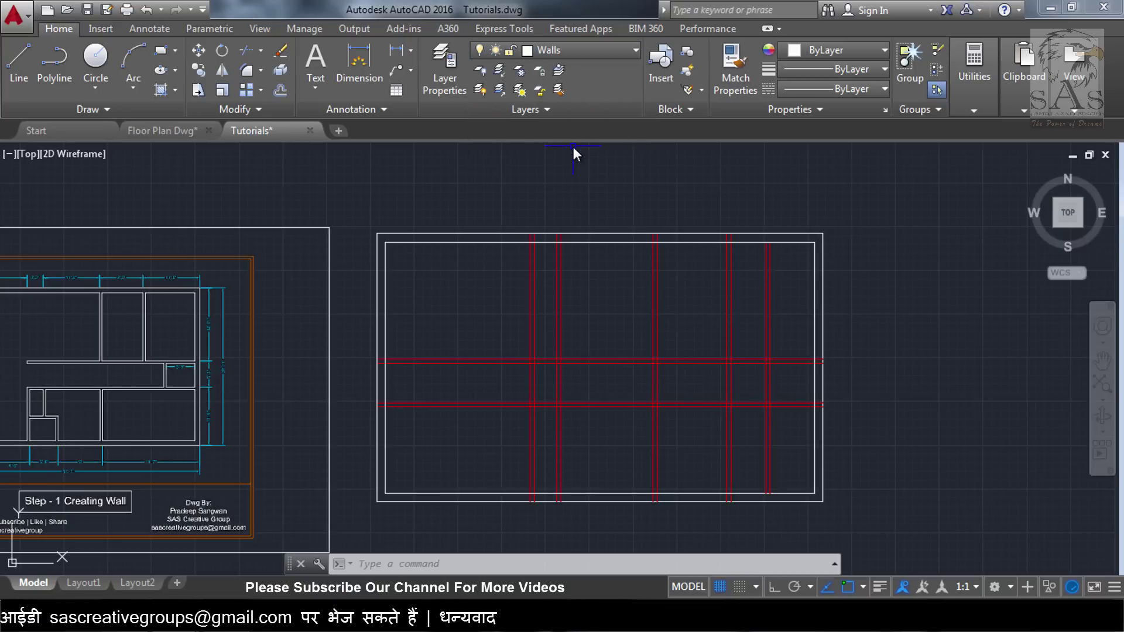
Cancel a started line and pan over to the red grid plan.
click(31, 50)
scroll(782, 302, up, 2)
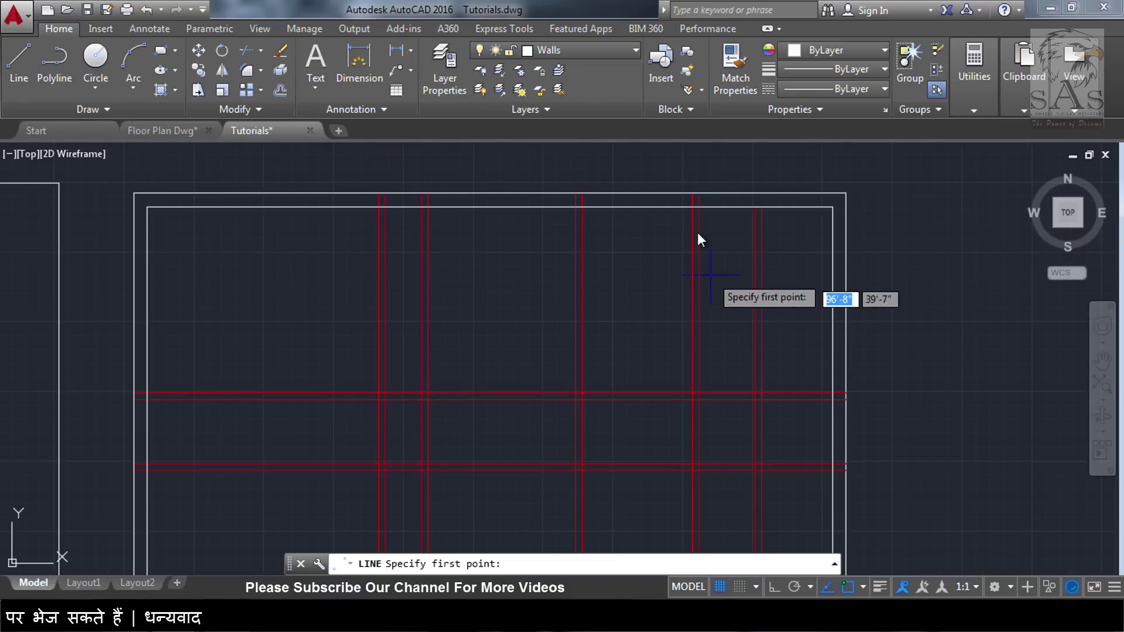
scroll(662, 255, down, 3)
scroll(352, 284, up, 4)
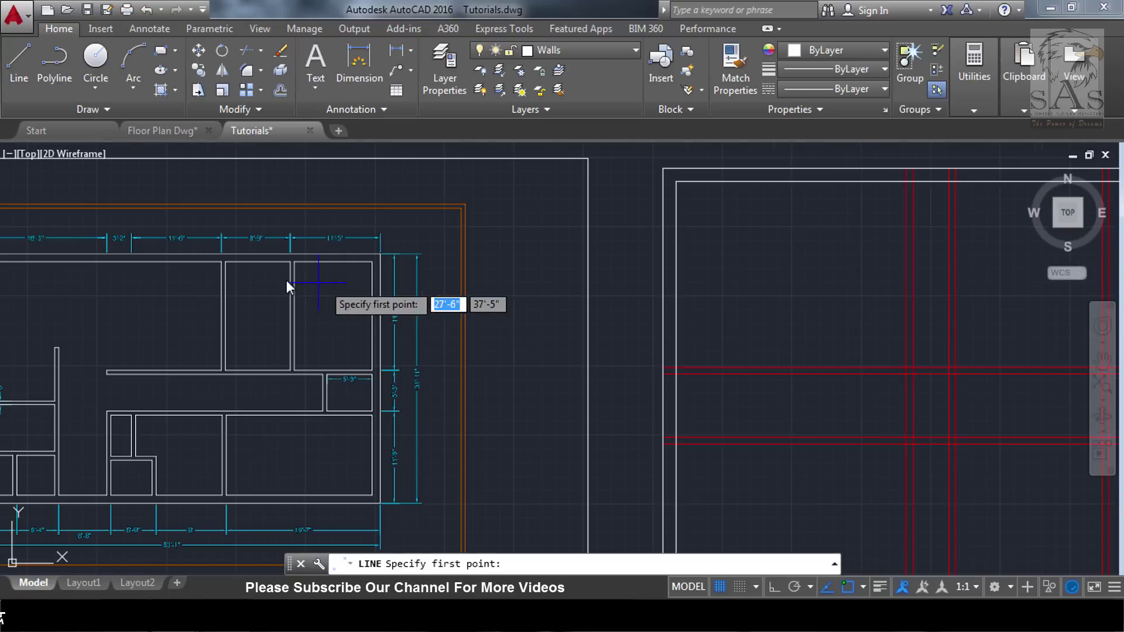
scroll(291, 268, up, 4)
key(Escape)
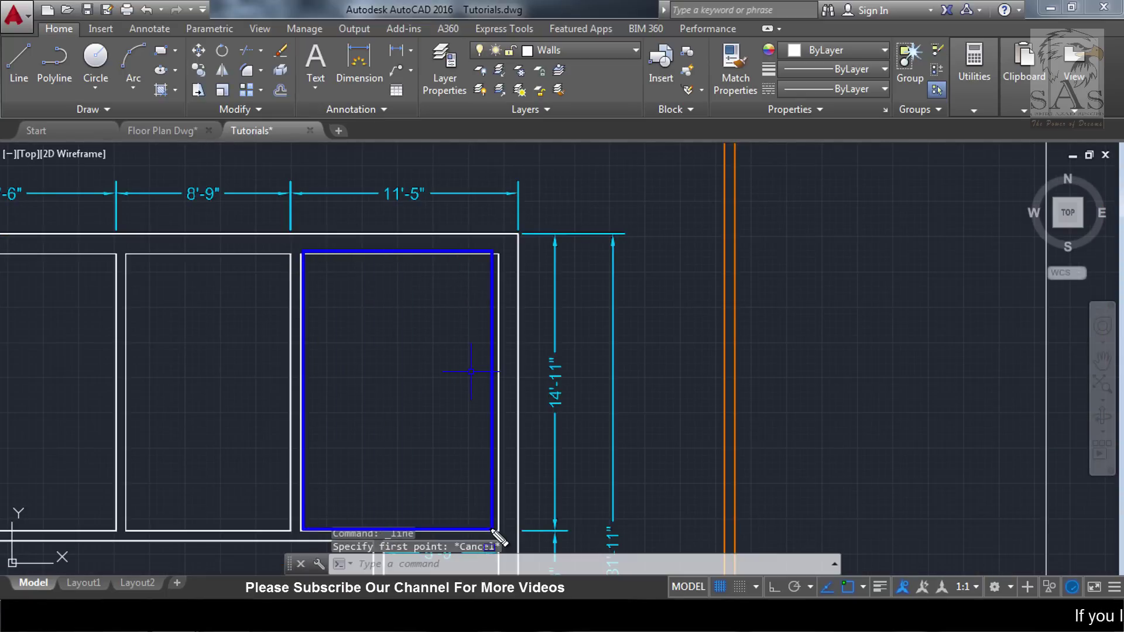
scroll(673, 439, down, 3)
scroll(1023, 463, down, 3)
scroll(1023, 463, up, 1)
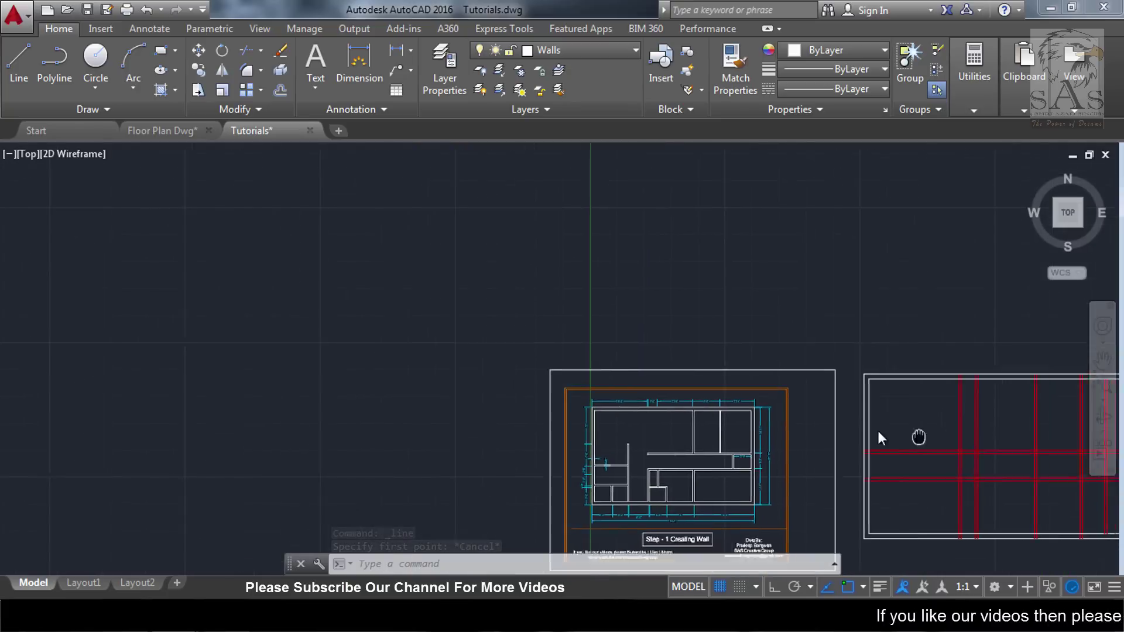
middle_drag(877, 428, 665, 408)
scroll(952, 473, up, 2)
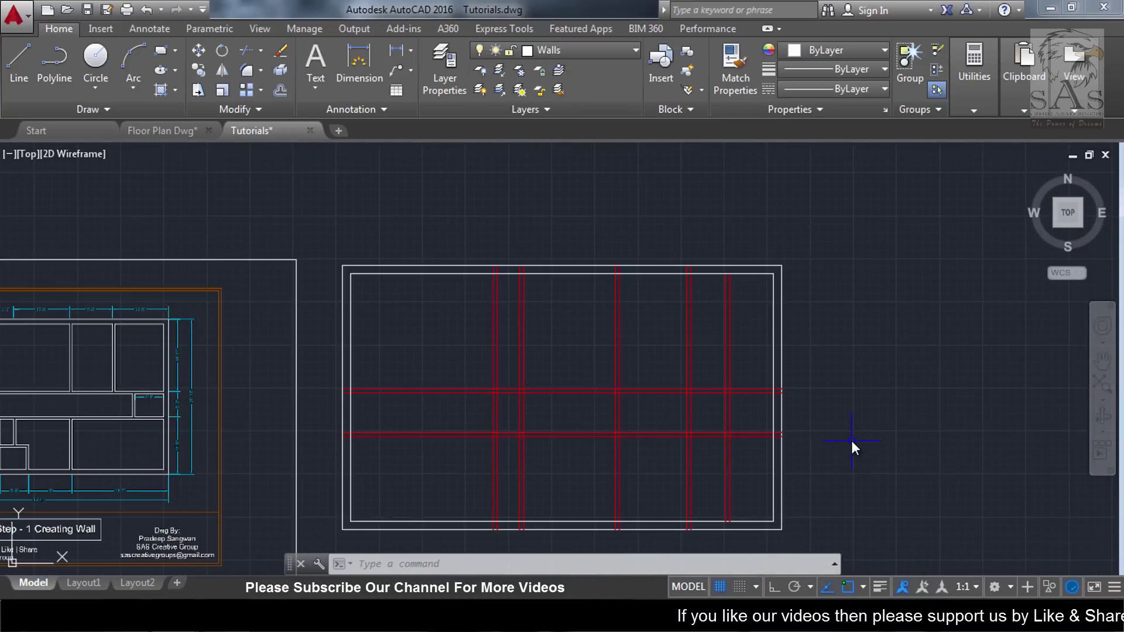
Draw an L-shaped wall line down from the frame corner and across to the inner frame.
text(l)
key(Return)
scroll(670, 291, up, 2)
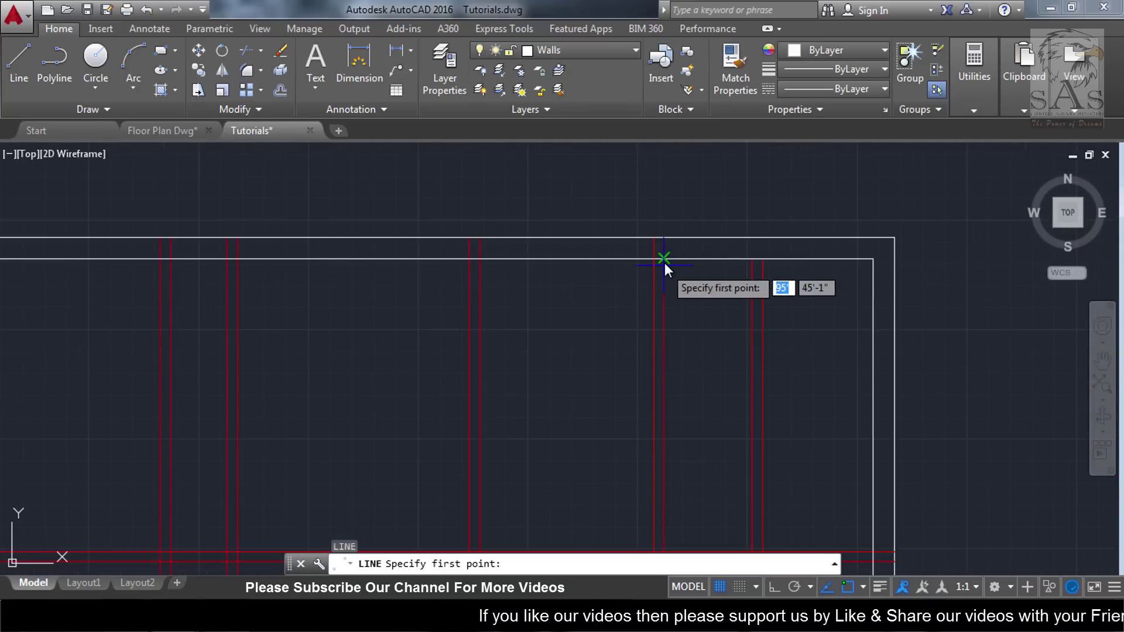
click(665, 263)
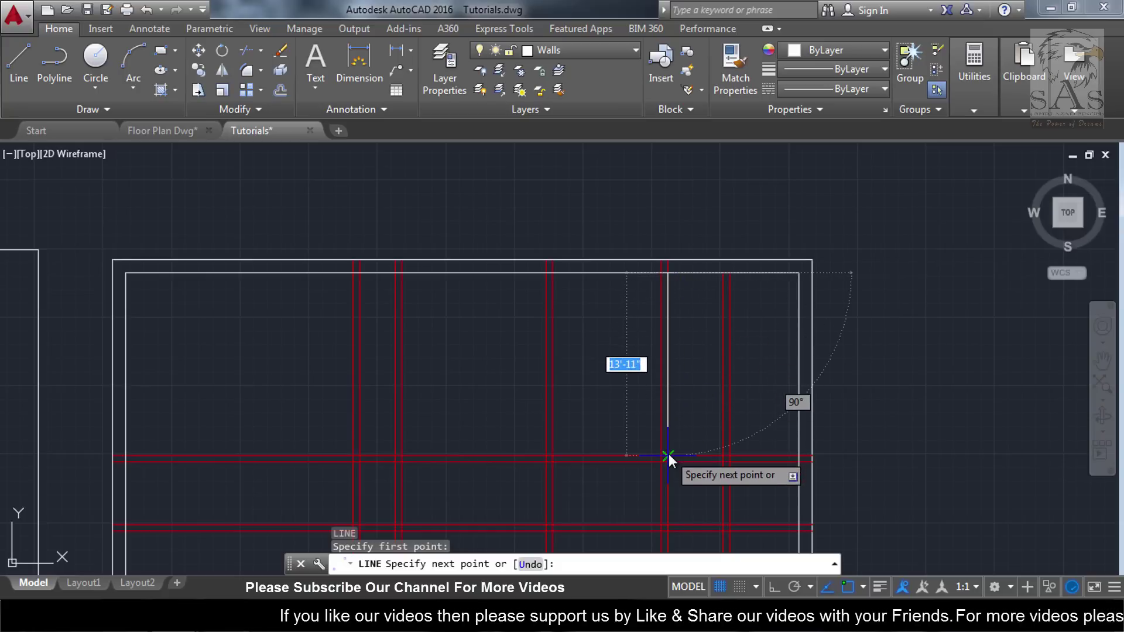
scroll(668, 453, up, 4)
click(667, 456)
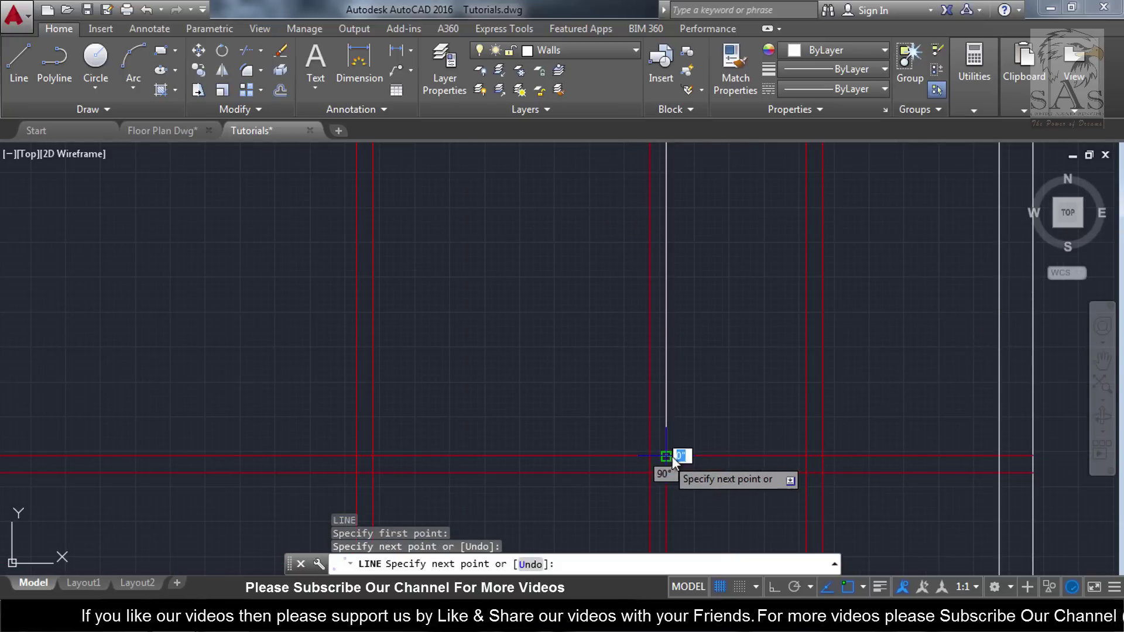
click(997, 455)
key(Escape)
scroll(962, 414, down, 2)
scroll(913, 431, down, 3)
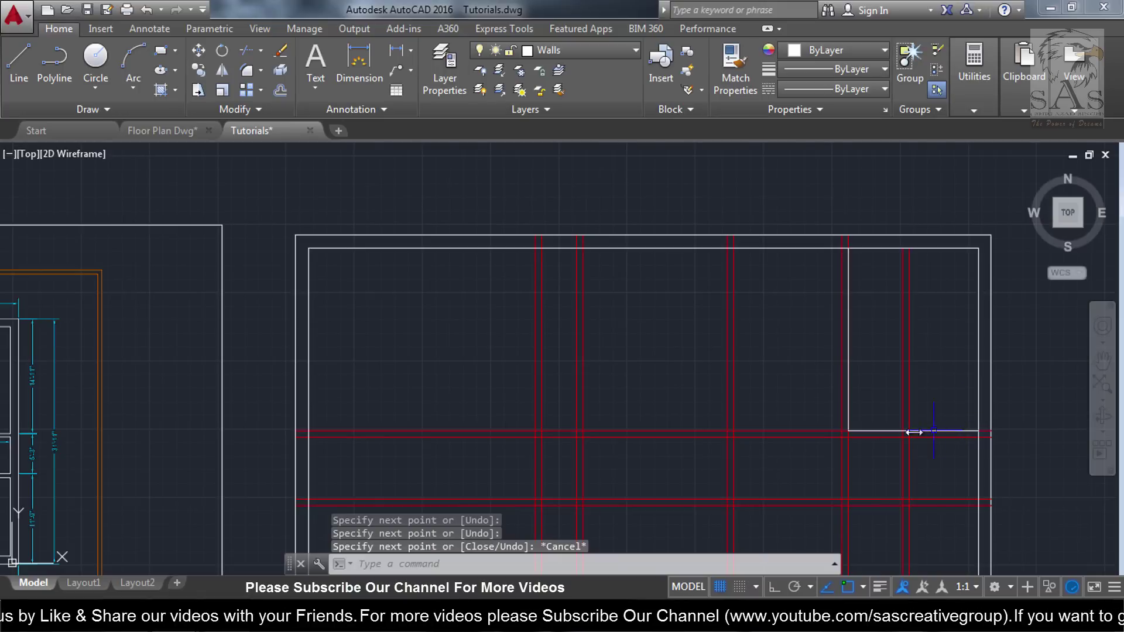
scroll(804, 447, down, 2)
scroll(250, 431, up, 2)
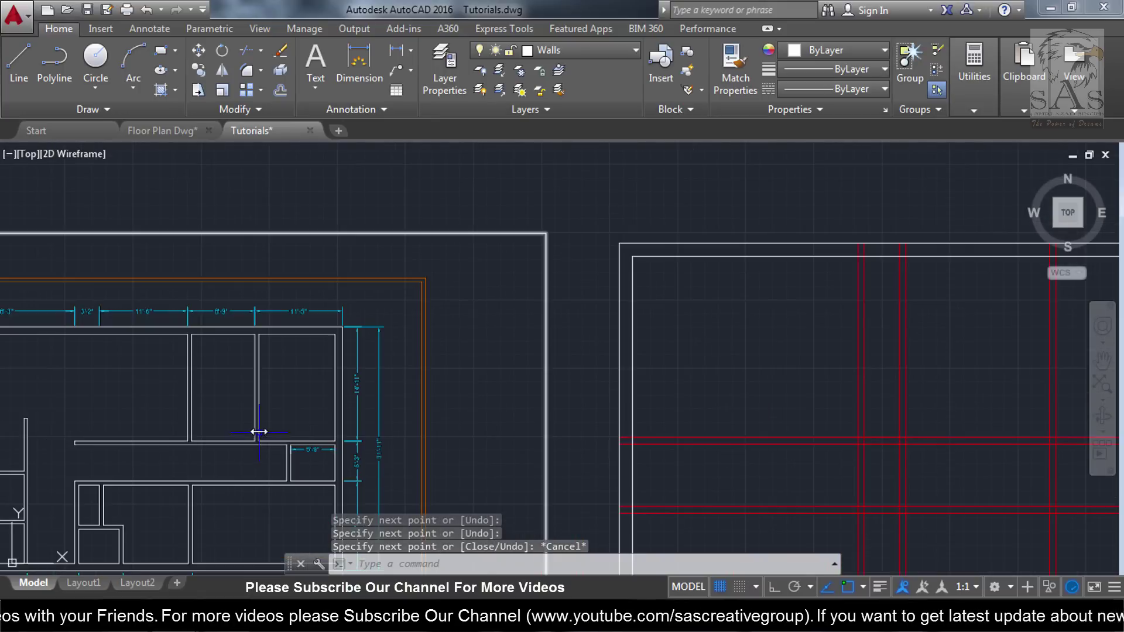
scroll(257, 430, up, 2)
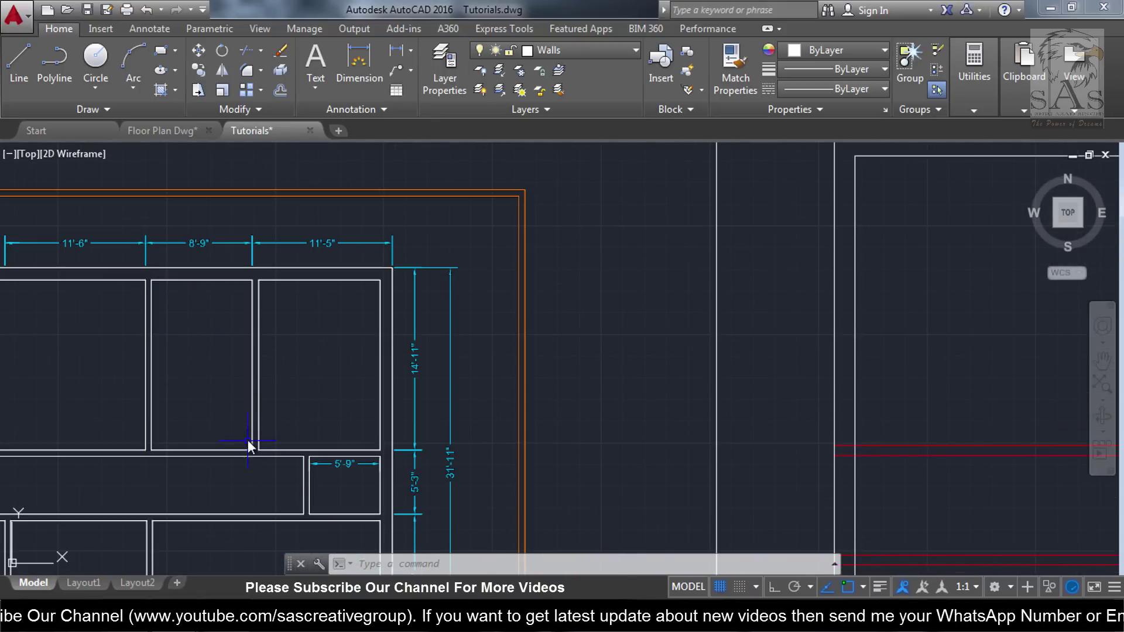
scroll(247, 440, down, 2)
scroll(835, 338, down, 2)
Draw a second wall line down from the grid intersection, across, and up to the top edge.
text(l)
key(Return)
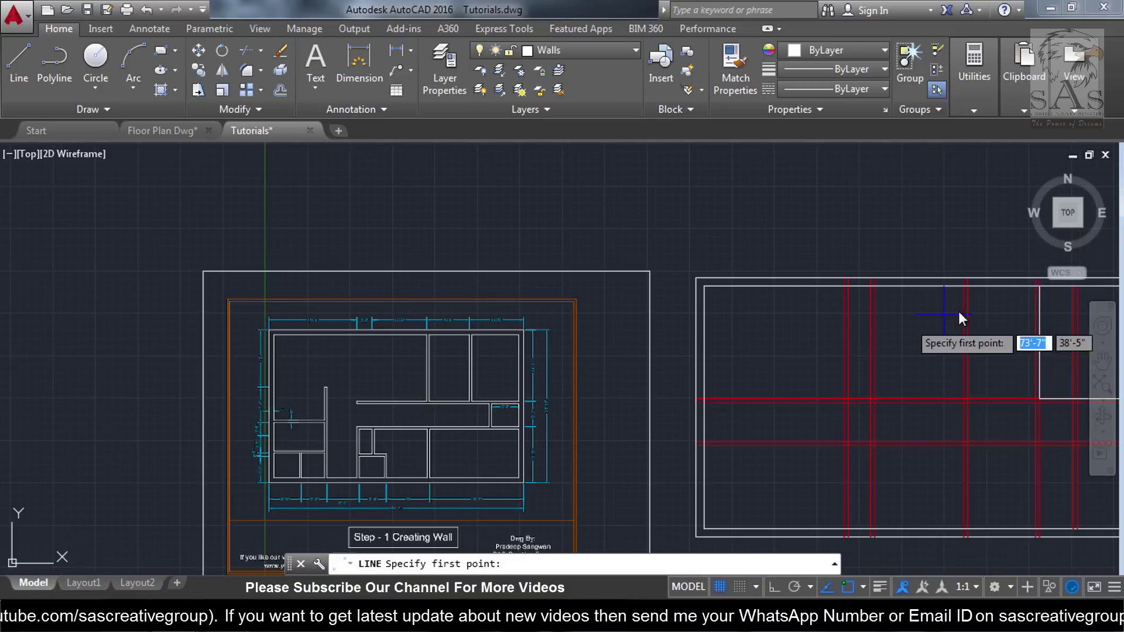
scroll(990, 325, down, 2)
scroll(1033, 318, up, 4)
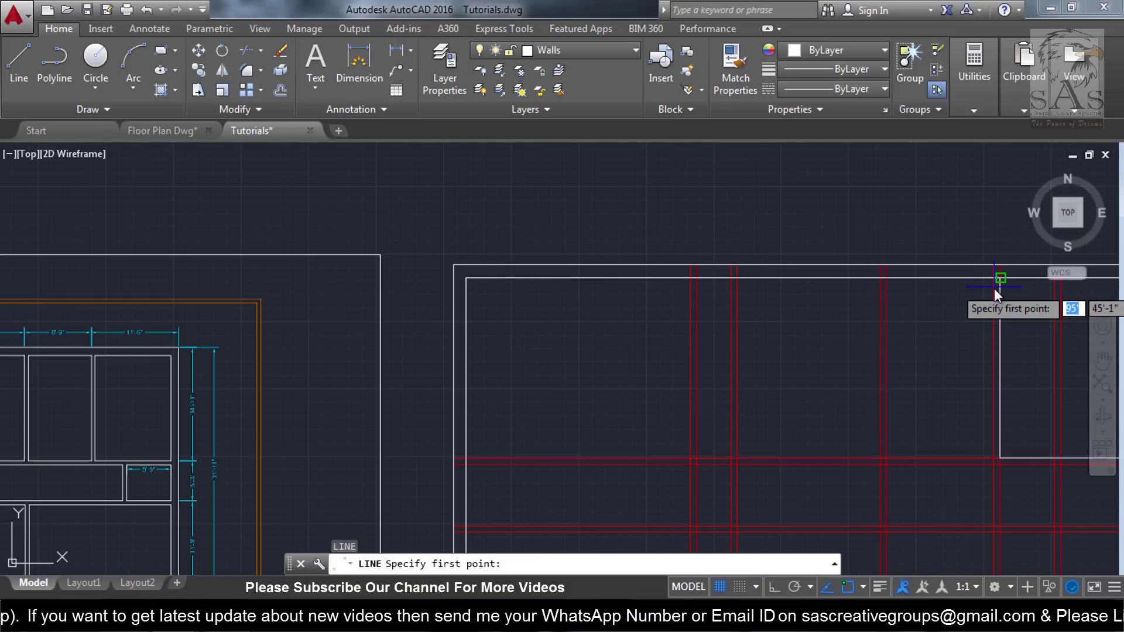
scroll(994, 288, up, 4)
click(984, 261)
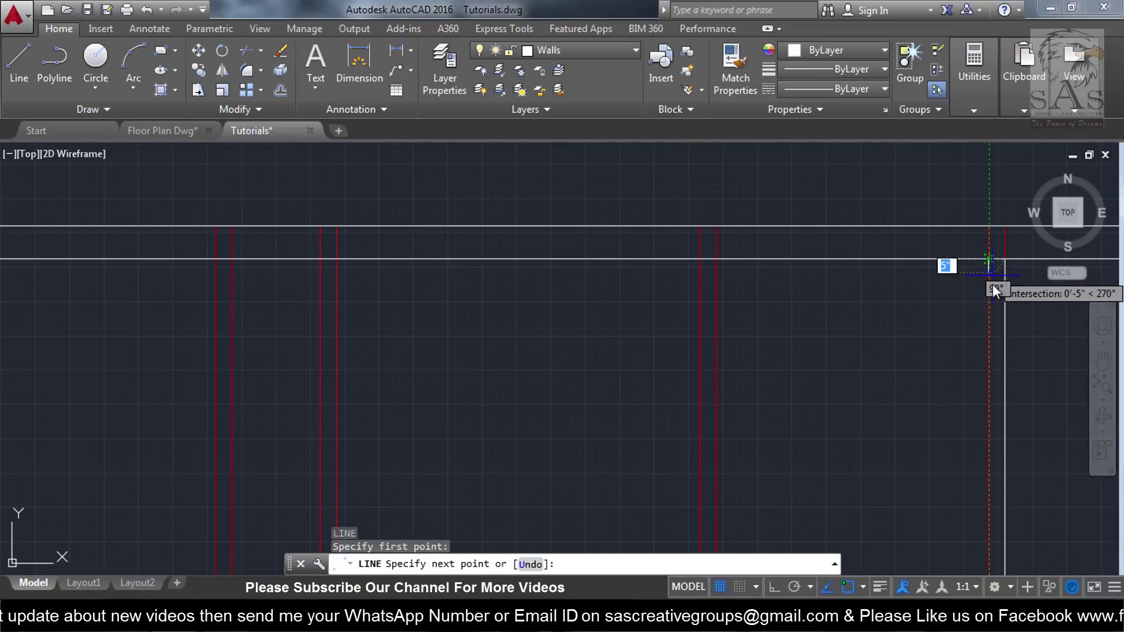
scroll(992, 284, down, 3)
scroll(987, 410, up, 3)
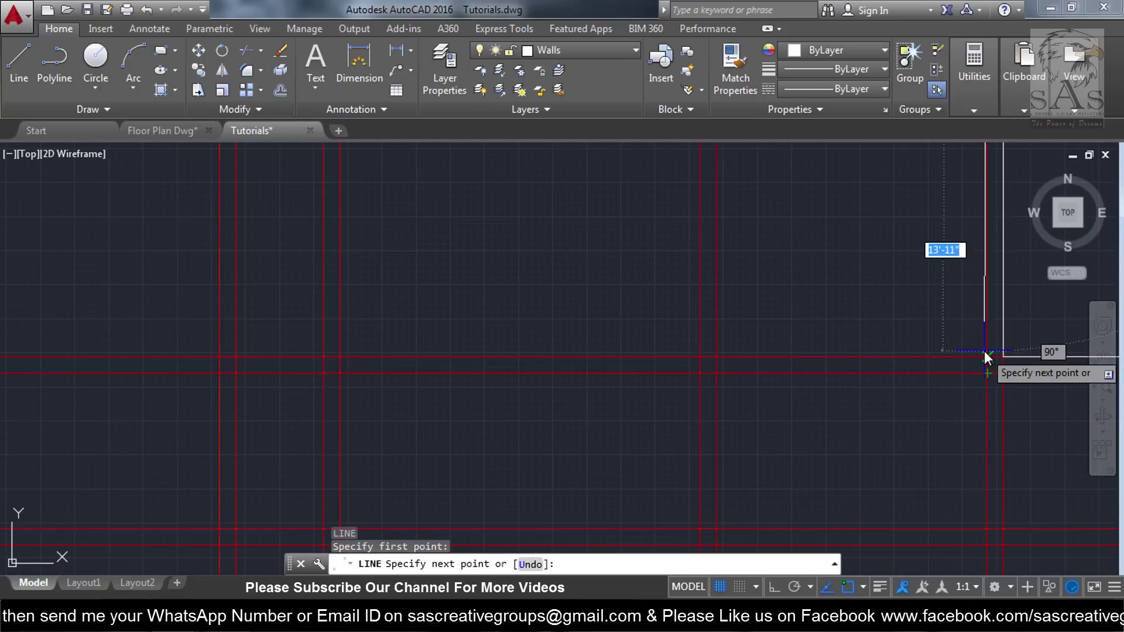
click(984, 352)
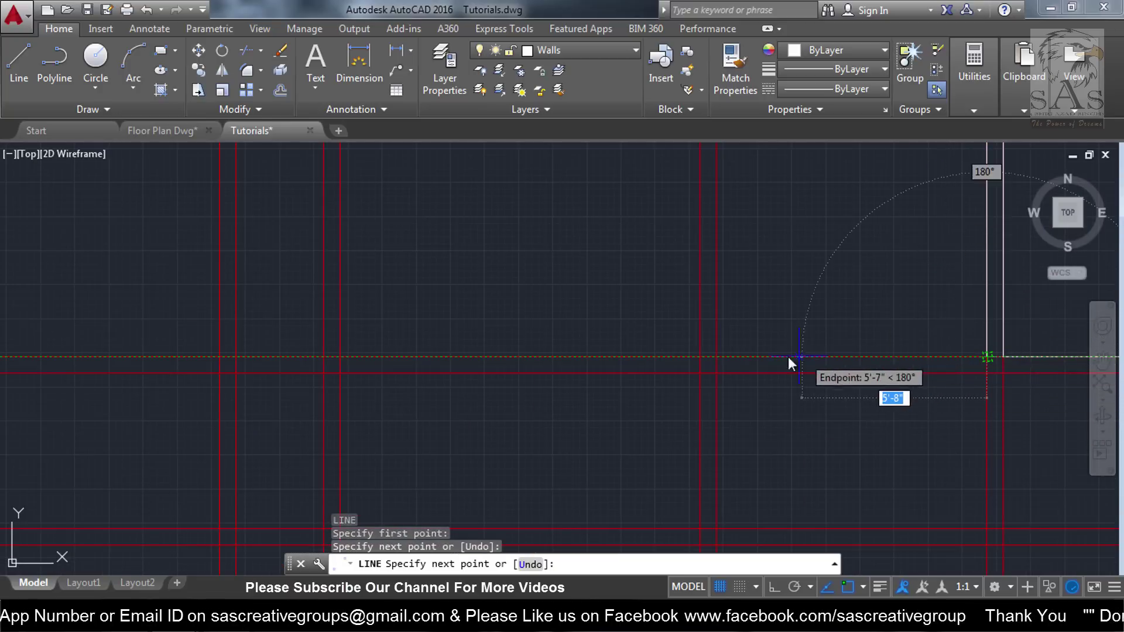
click(715, 355)
scroll(717, 356, down, 3)
scroll(722, 327, up, 3)
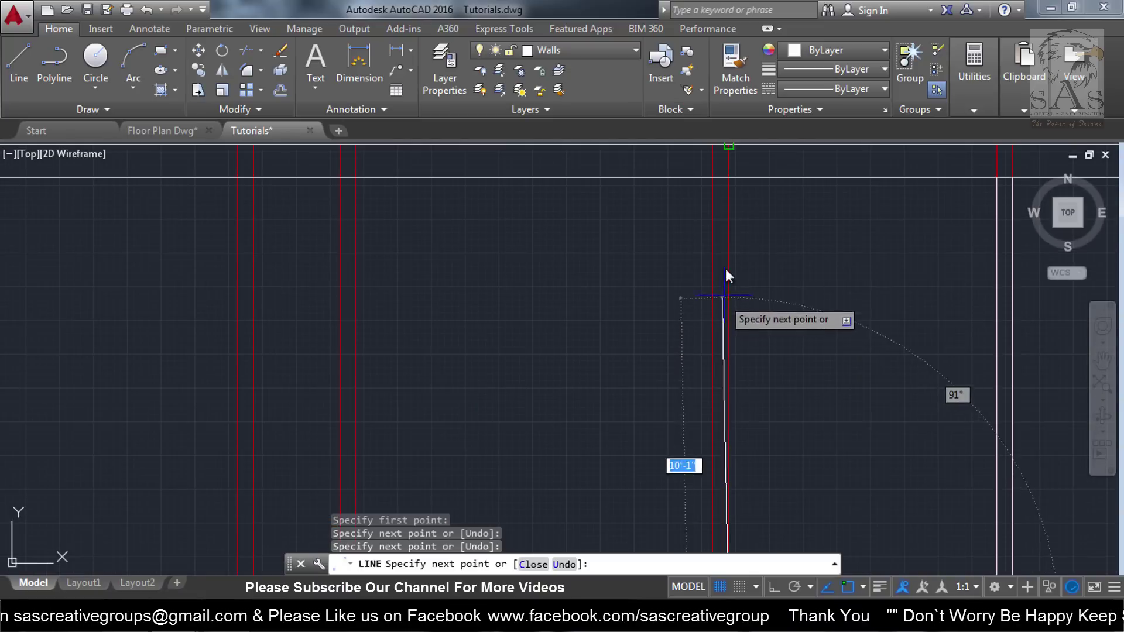
click(730, 177)
End the previous wall run and switch Ortho on with F8.
key(Escape)
scroll(861, 252, down, 5)
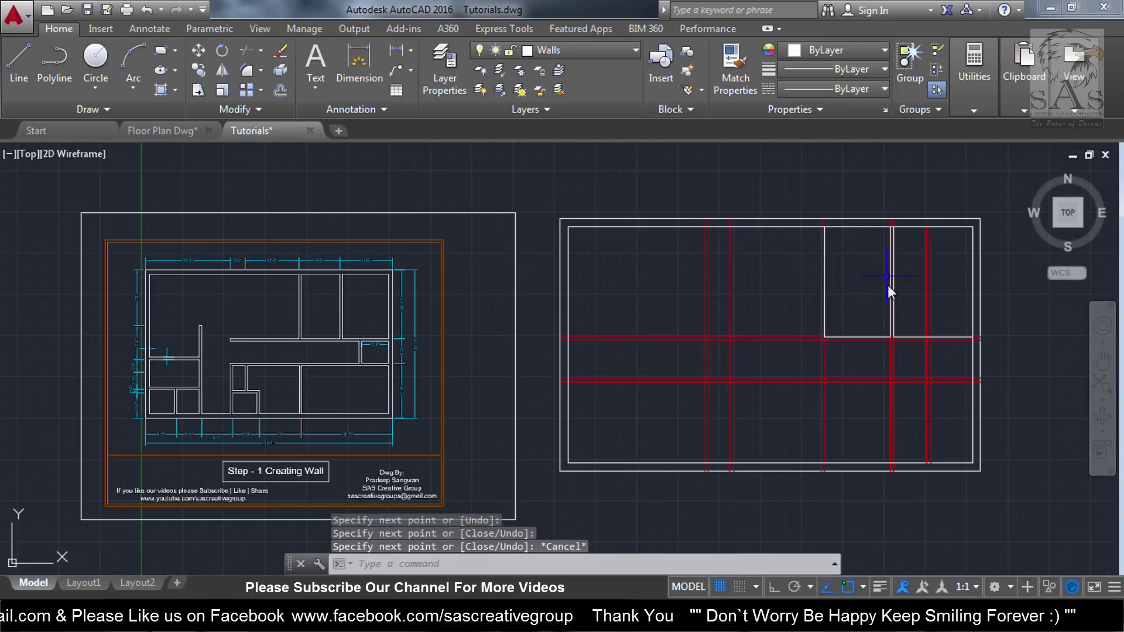
scroll(876, 316, up, 3)
scroll(871, 332, up, 2)
scroll(872, 332, down, 4)
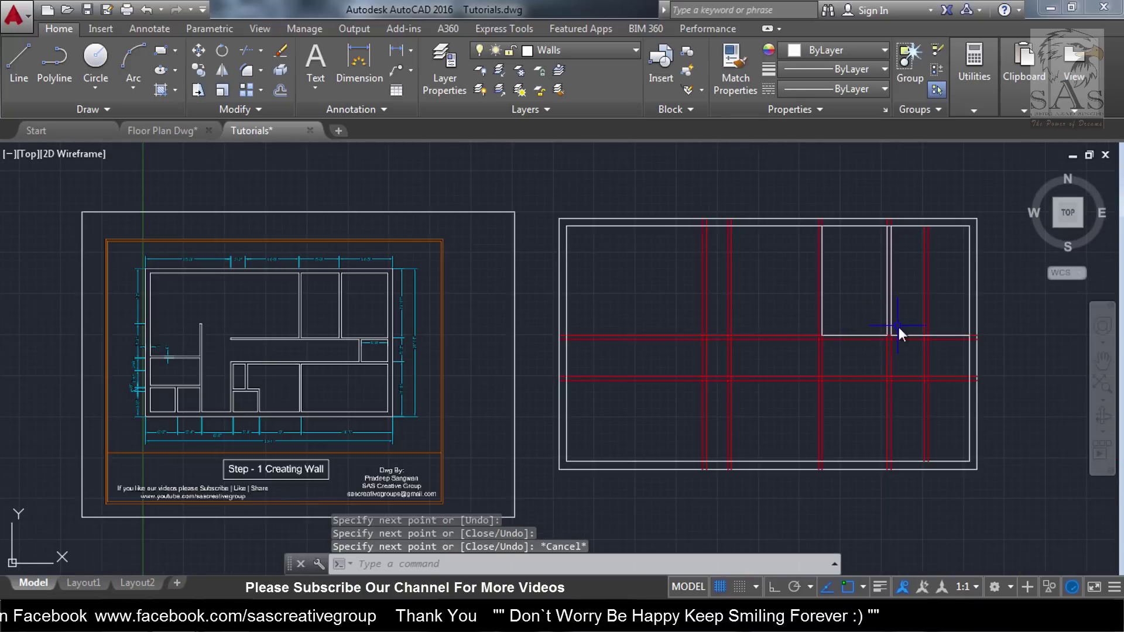
key(F8)
scroll(349, 348, up, 4)
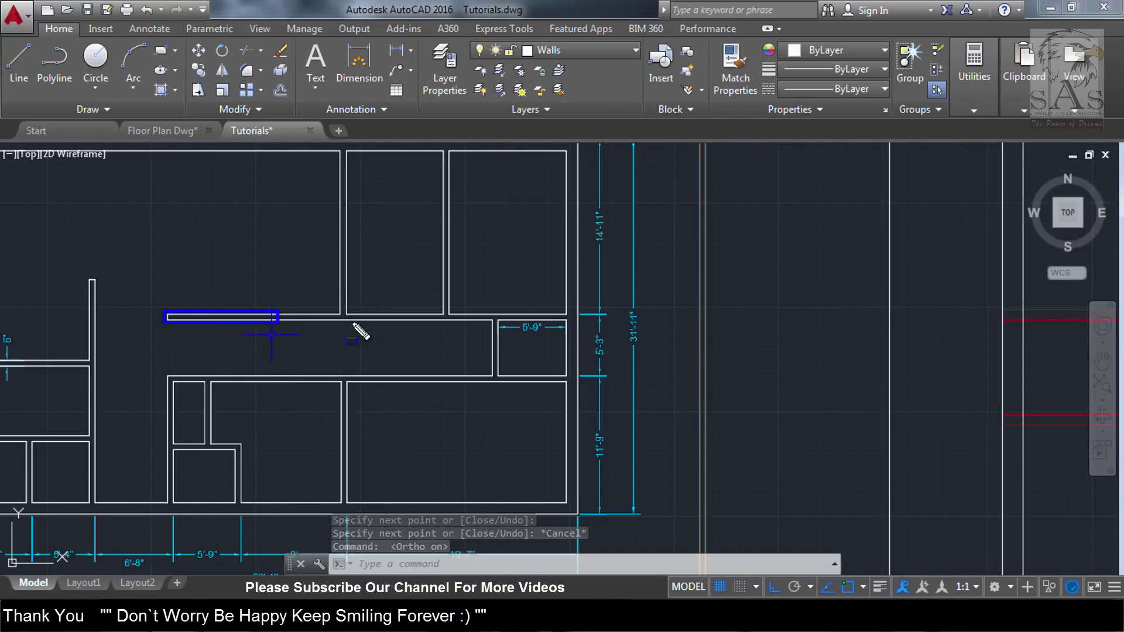
scroll(528, 321, down, 3)
scroll(494, 320, down, 2)
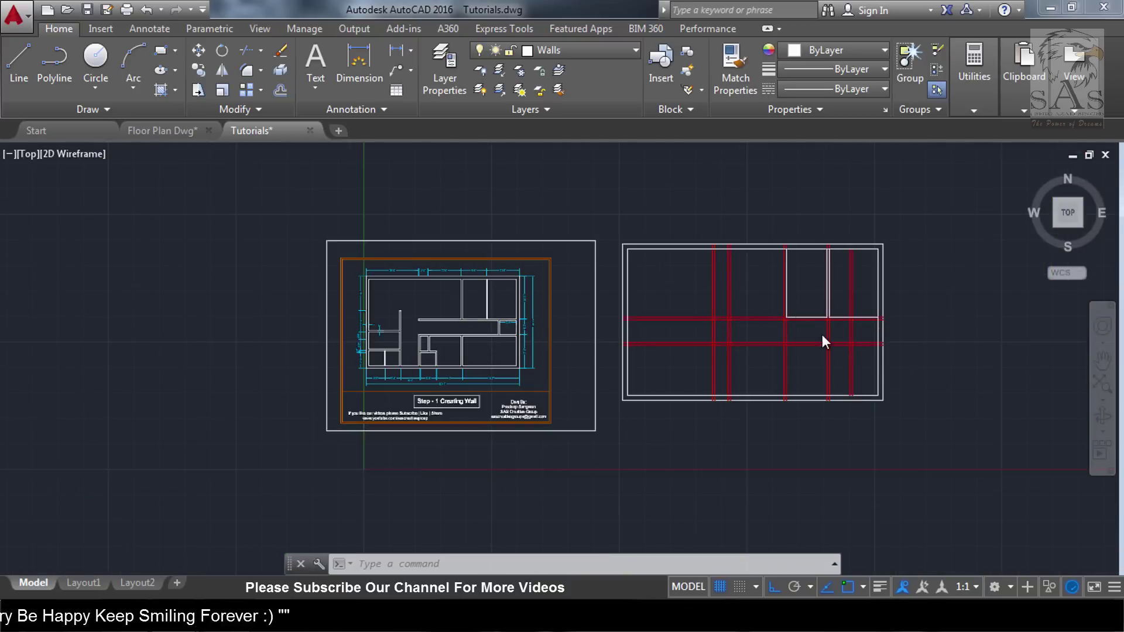
scroll(790, 326, up, 5)
Trace corridor walls down from the top grid corner, left, then back right.
text(l)
key(Return)
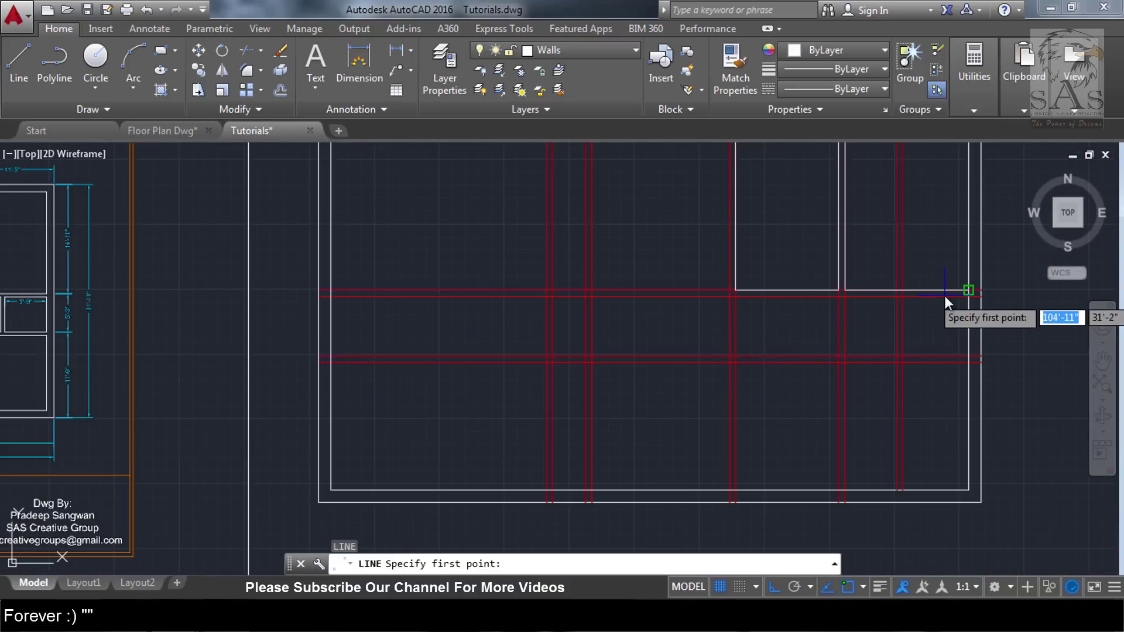
scroll(943, 296, up, 4)
scroll(644, 316, down, 4)
scroll(586, 318, up, 2)
scroll(585, 321, down, 3)
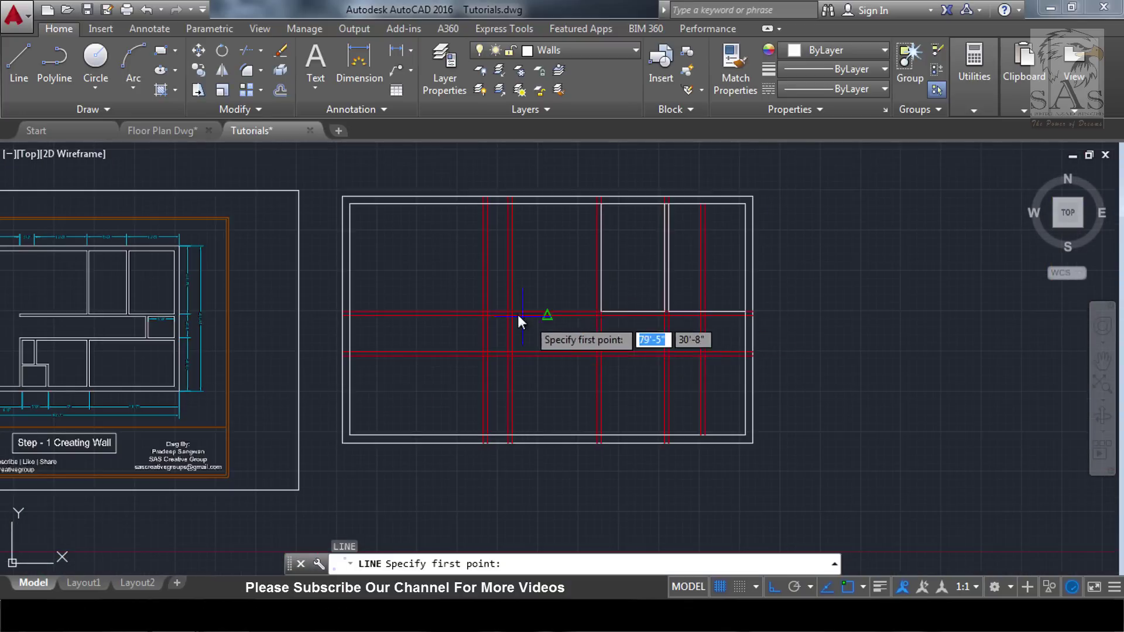
scroll(516, 316, up, 3)
click(633, 180)
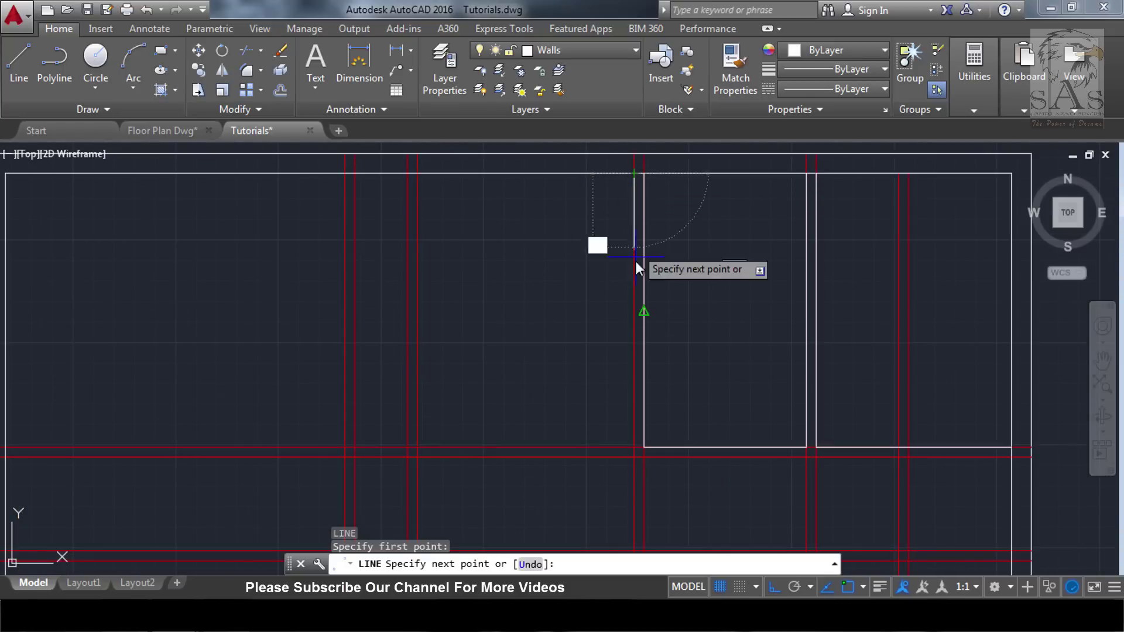
click(628, 446)
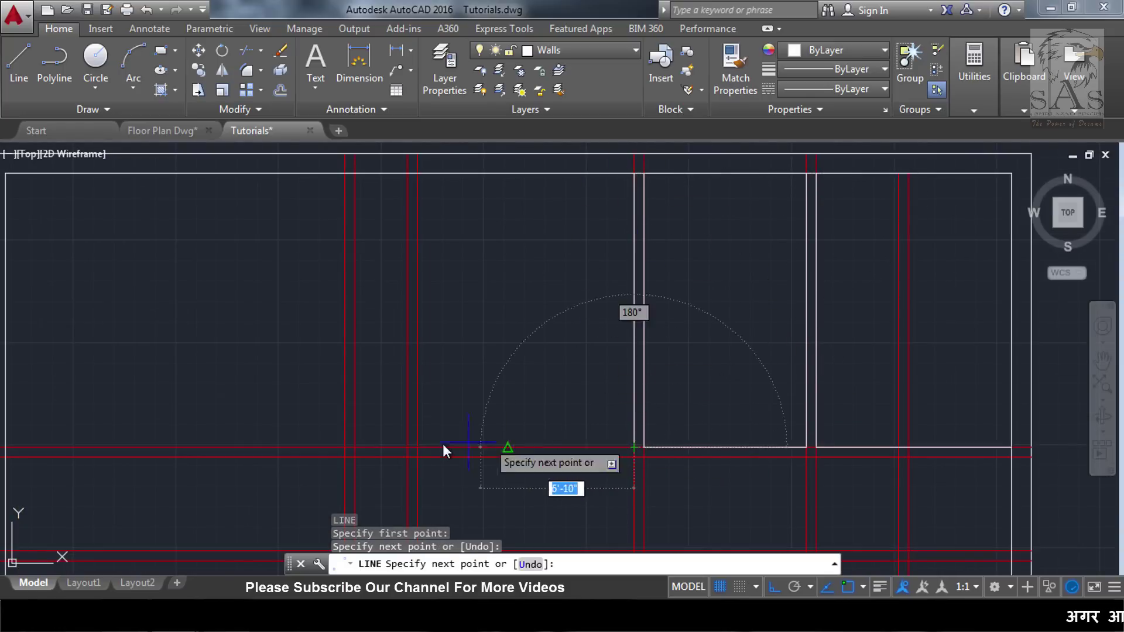
click(343, 447)
text(5)
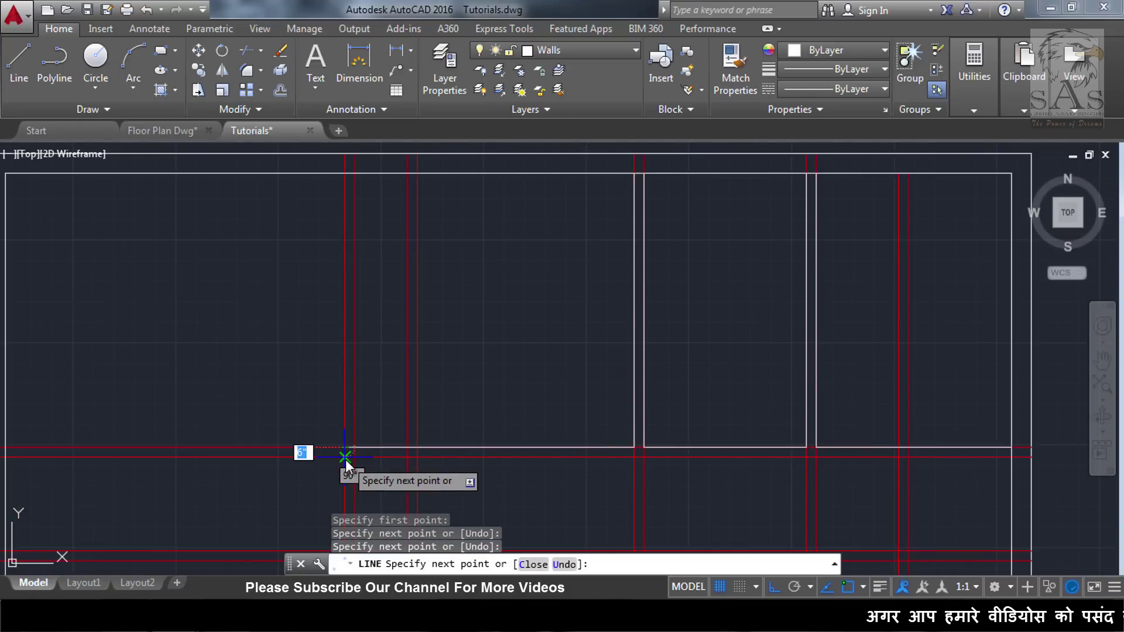
click(345, 456)
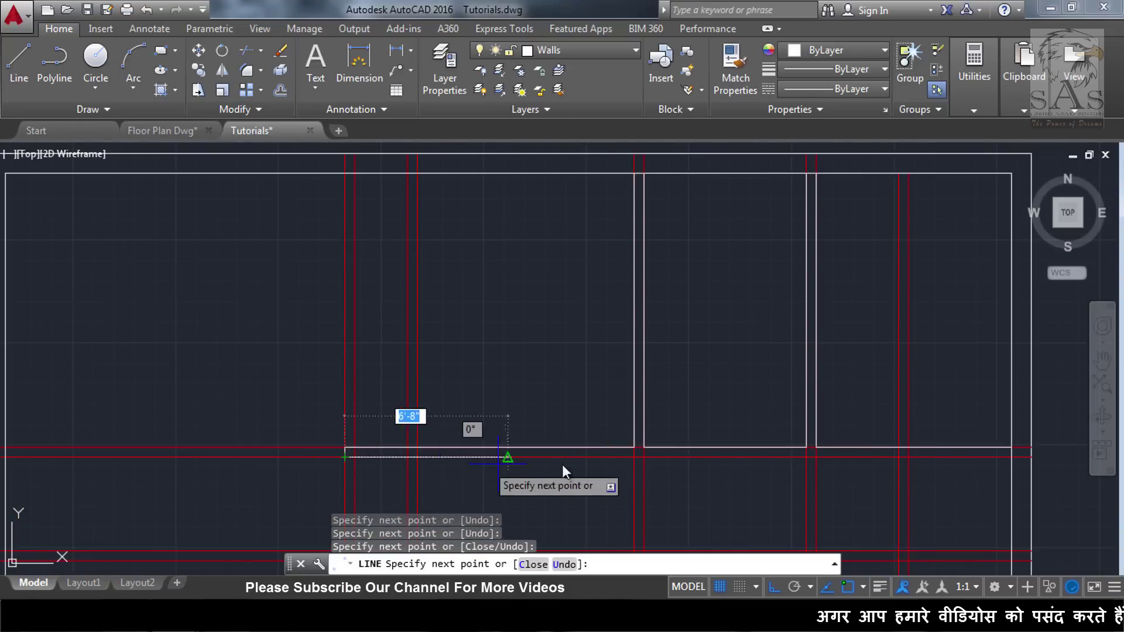
click(896, 457)
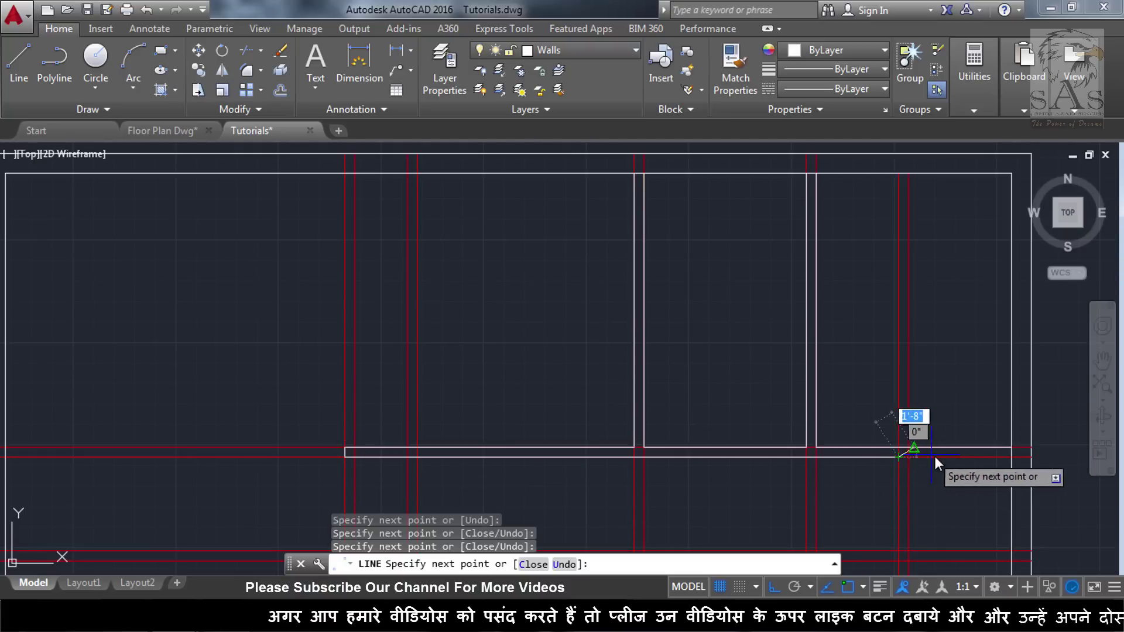
key(Escape)
Inspect the 5'-9" room on the reference plan.
scroll(962, 460, down, 4)
scroll(344, 516, up, 2)
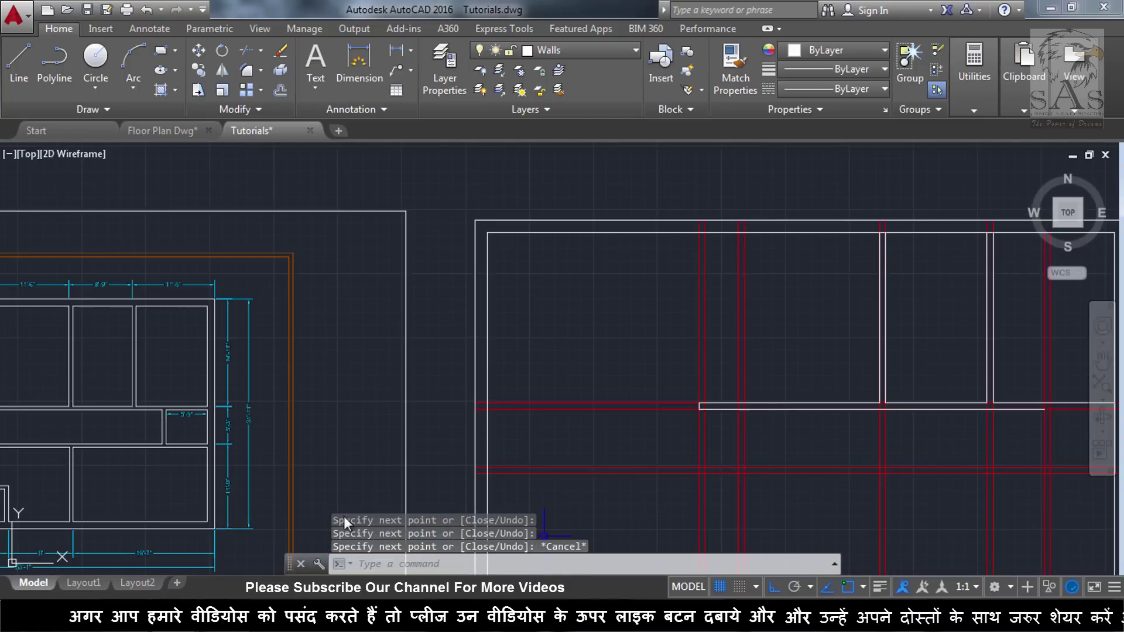
scroll(169, 504, up, 2)
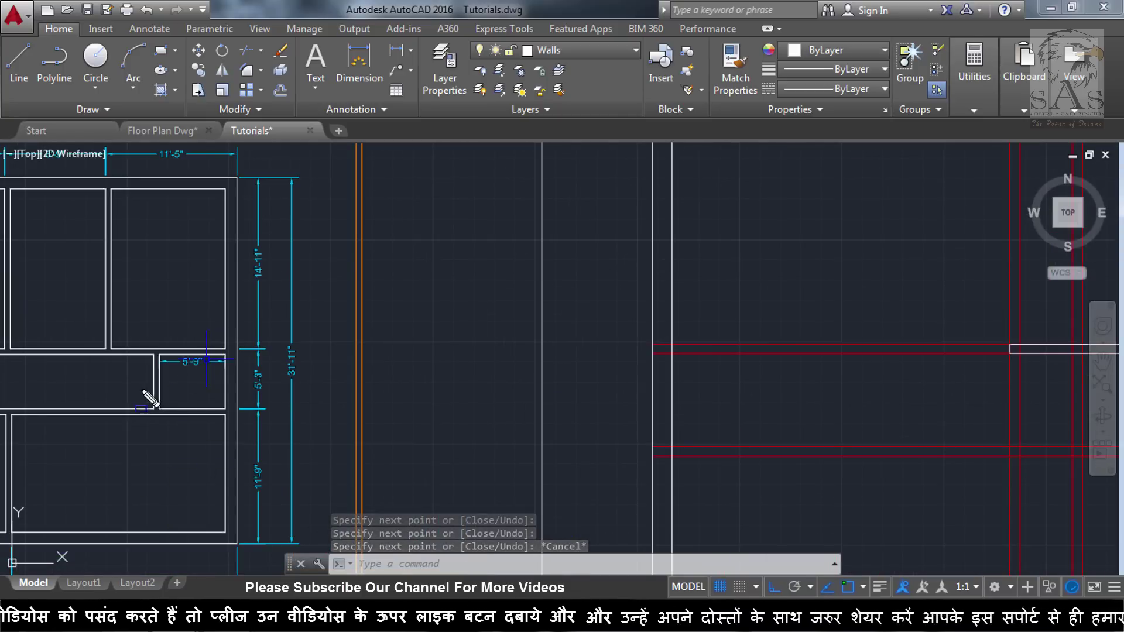
click(137, 347)
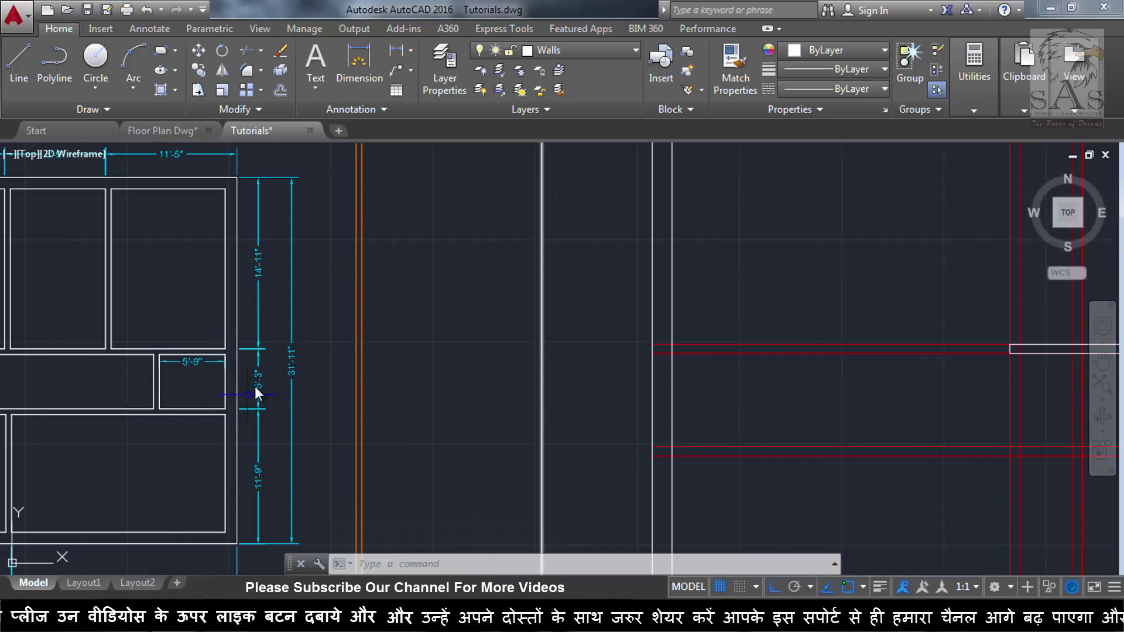
scroll(255, 385, down, 5)
scroll(819, 386, up, 5)
Outline the small side room from the corridor's right end along the grid lines.
text(l)
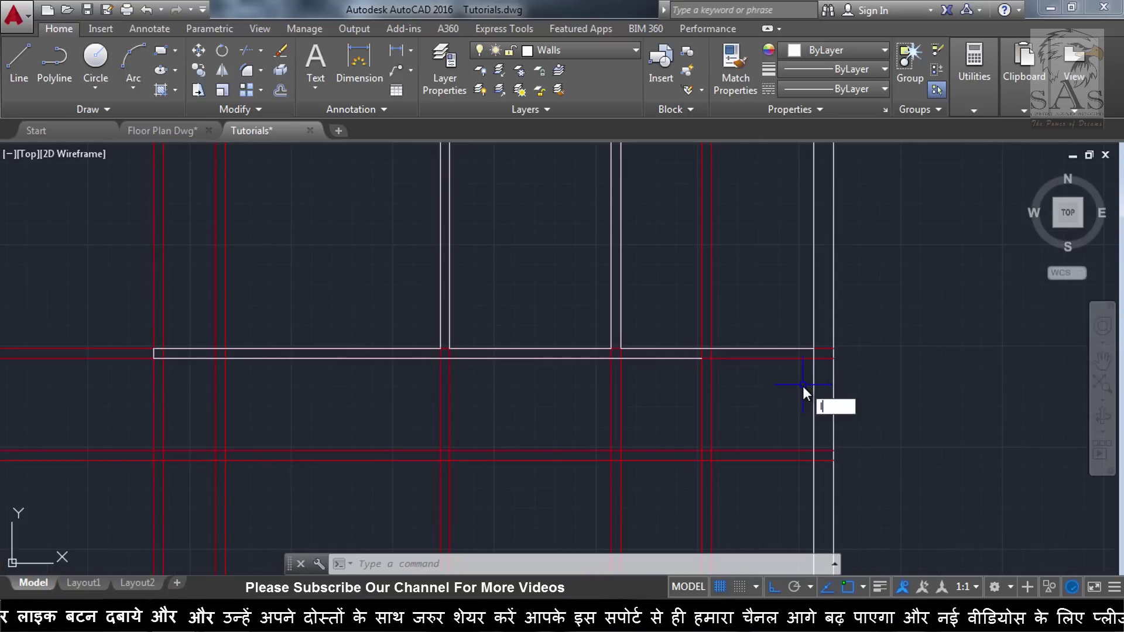
key(Return)
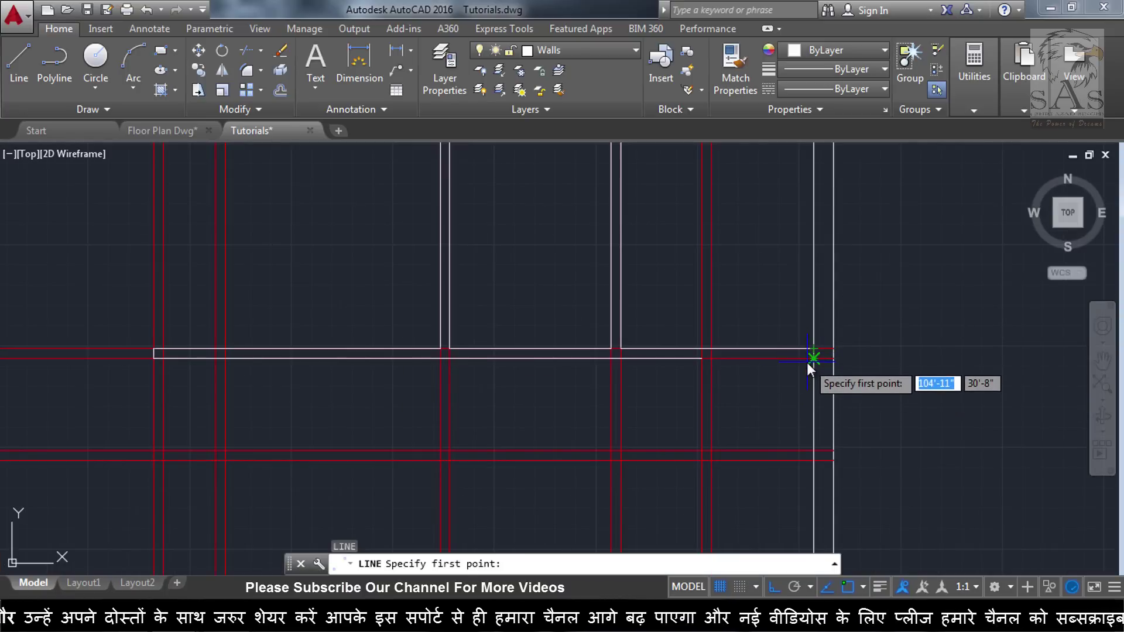
click(809, 359)
click(707, 363)
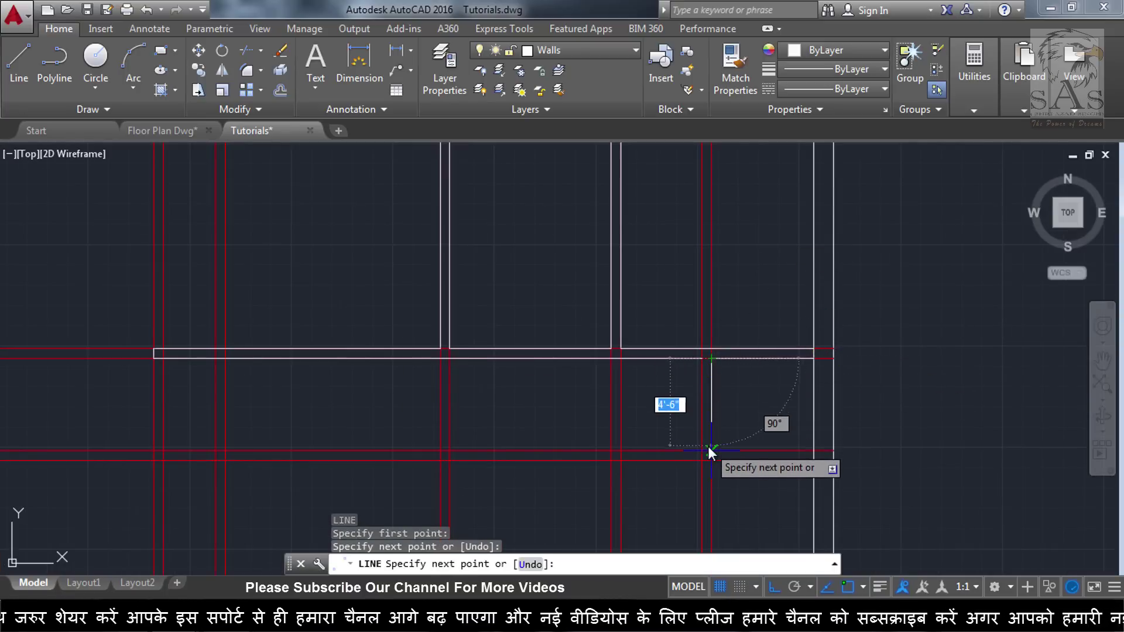
click(709, 450)
click(814, 451)
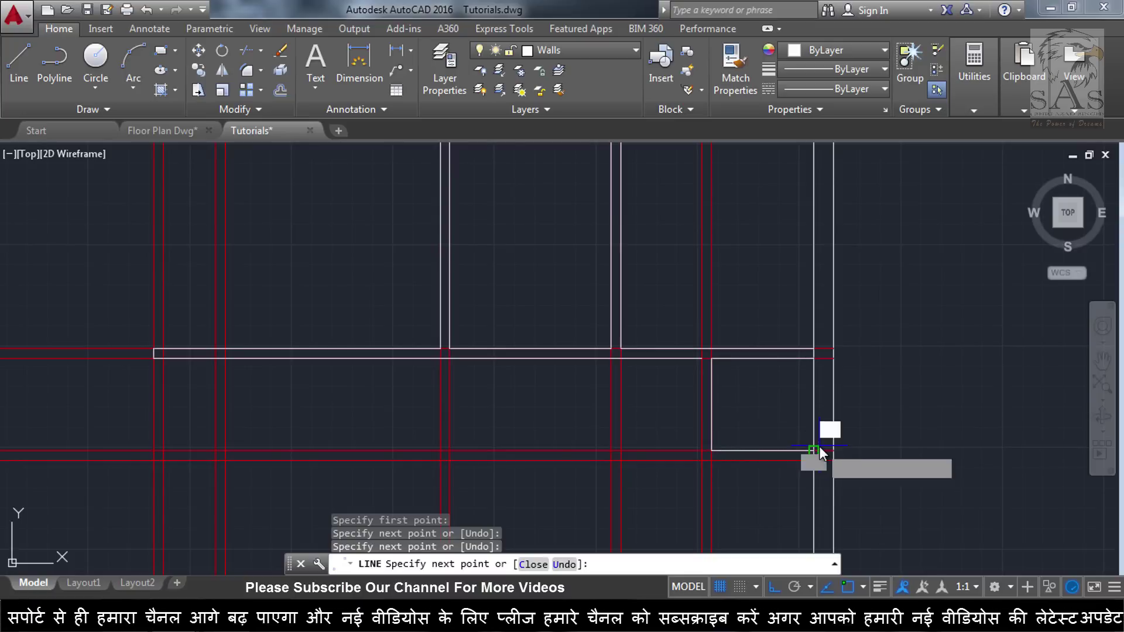
key(Escape)
Draw the corridor's inner corner wall down and extend its bottom wall left across the plan.
key(Return)
click(695, 356)
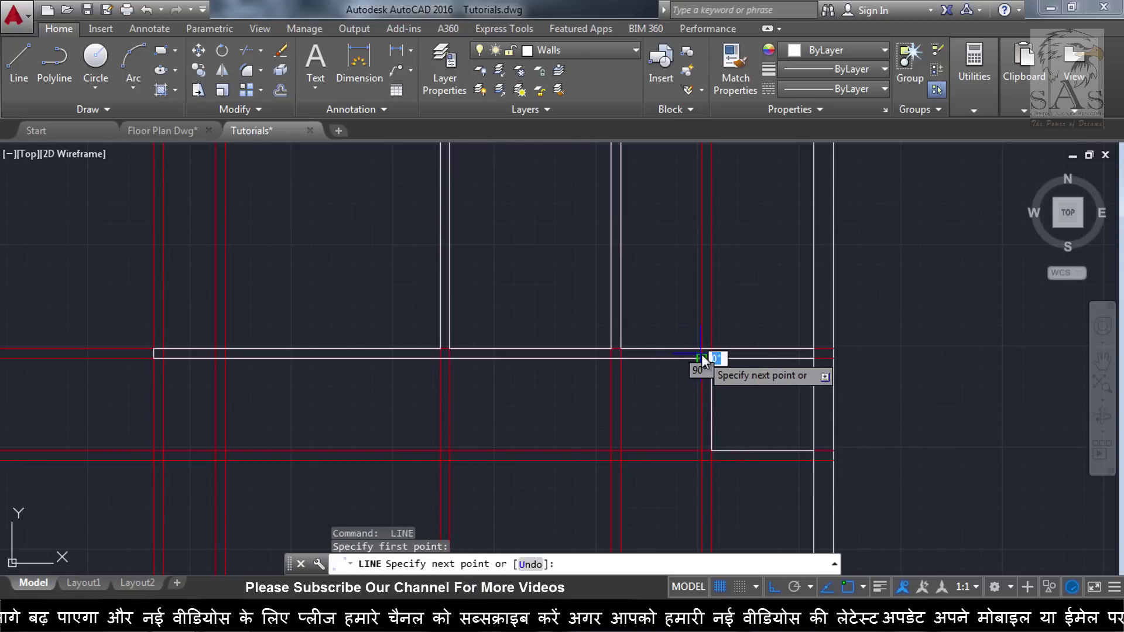
click(701, 454)
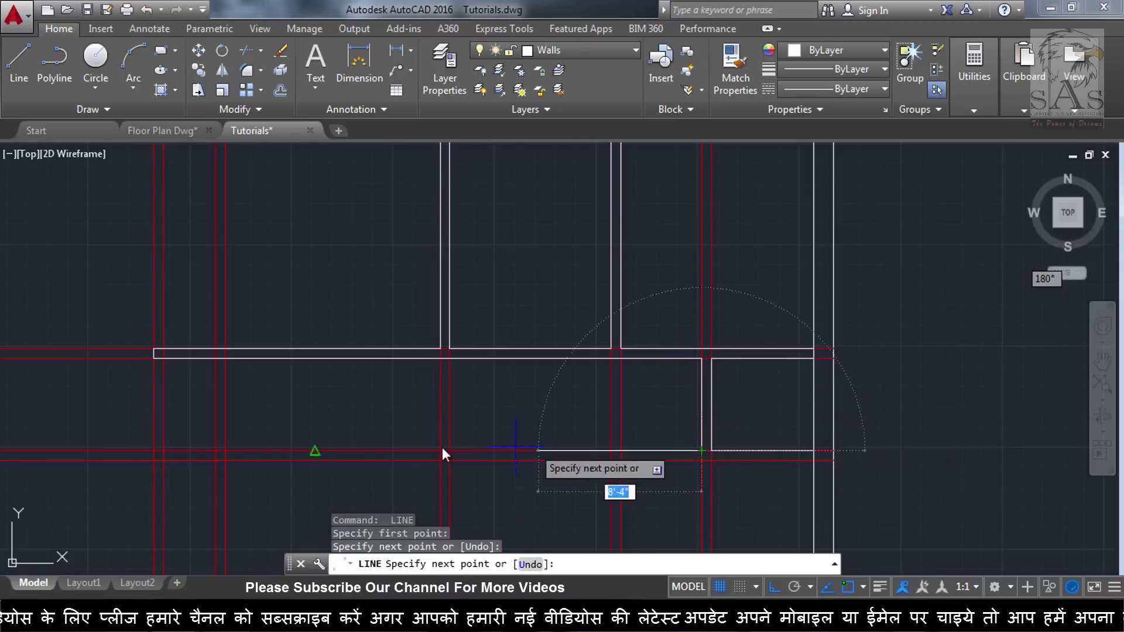
click(151, 451)
key(Escape)
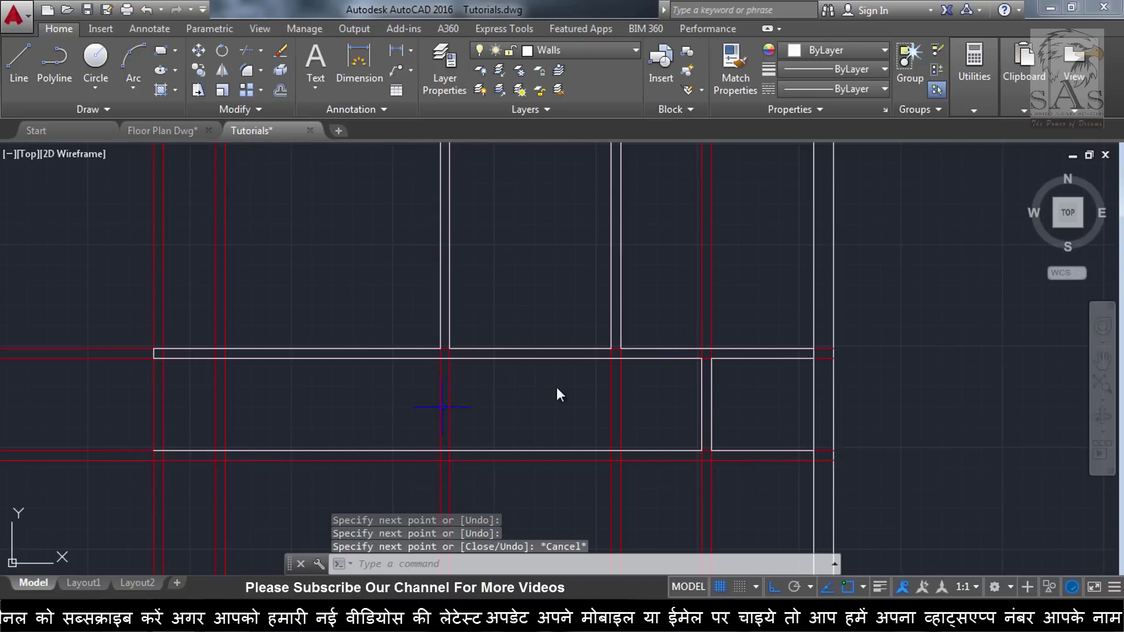
scroll(712, 383, down, 5)
scroll(310, 411, up, 4)
scroll(368, 373, down, 2)
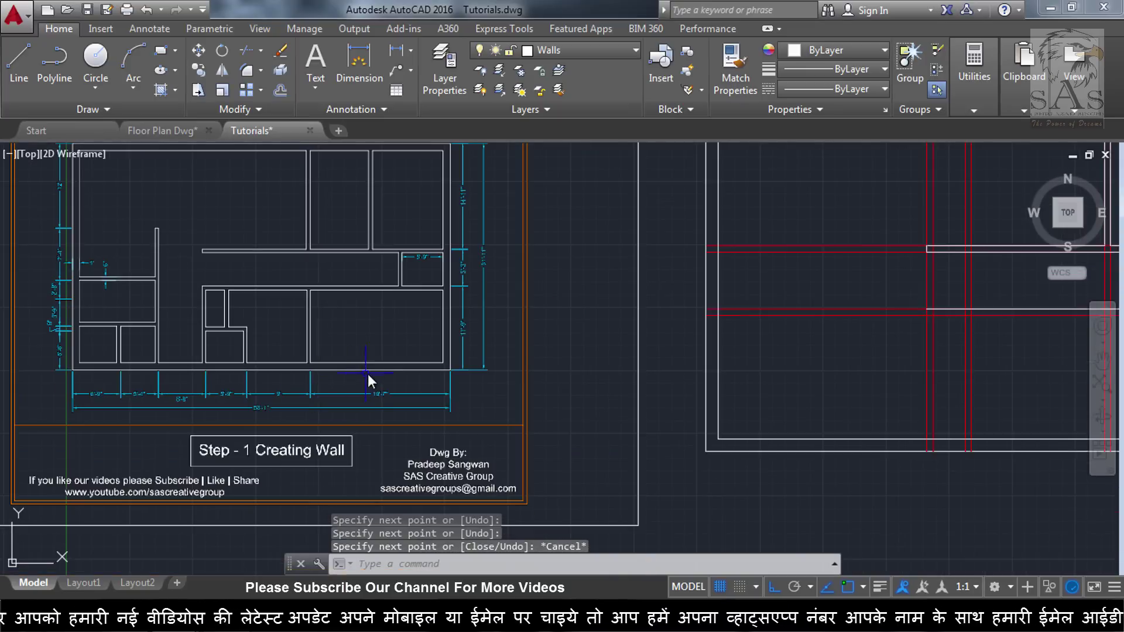
scroll(619, 305, down, 3)
scroll(808, 332, up, 2)
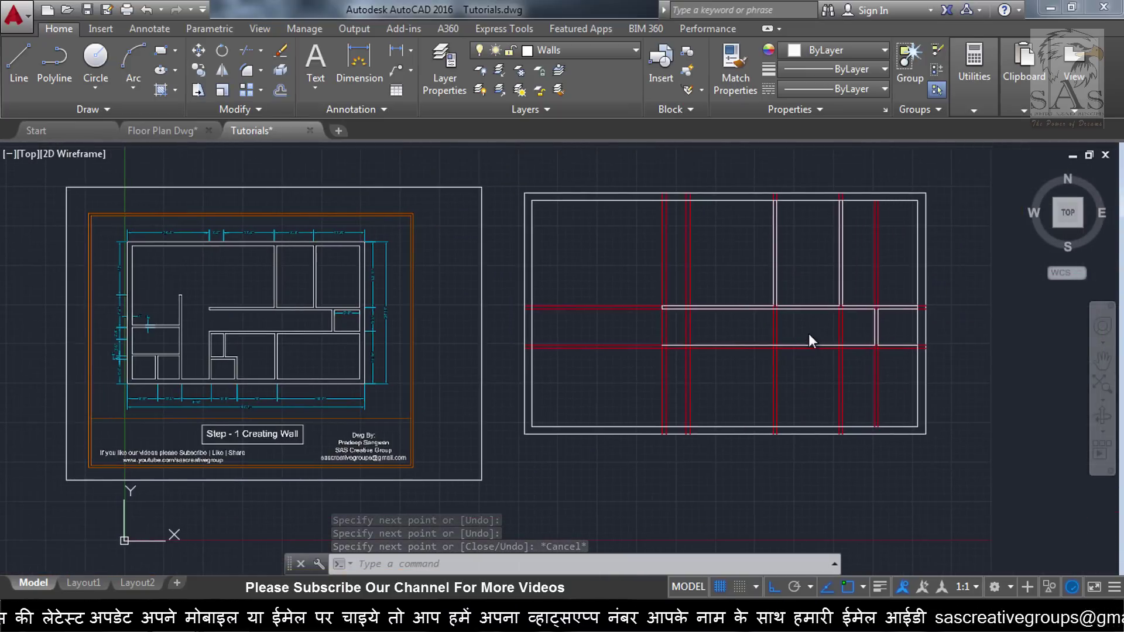
scroll(395, 377, up, 4)
scroll(433, 350, down, 4)
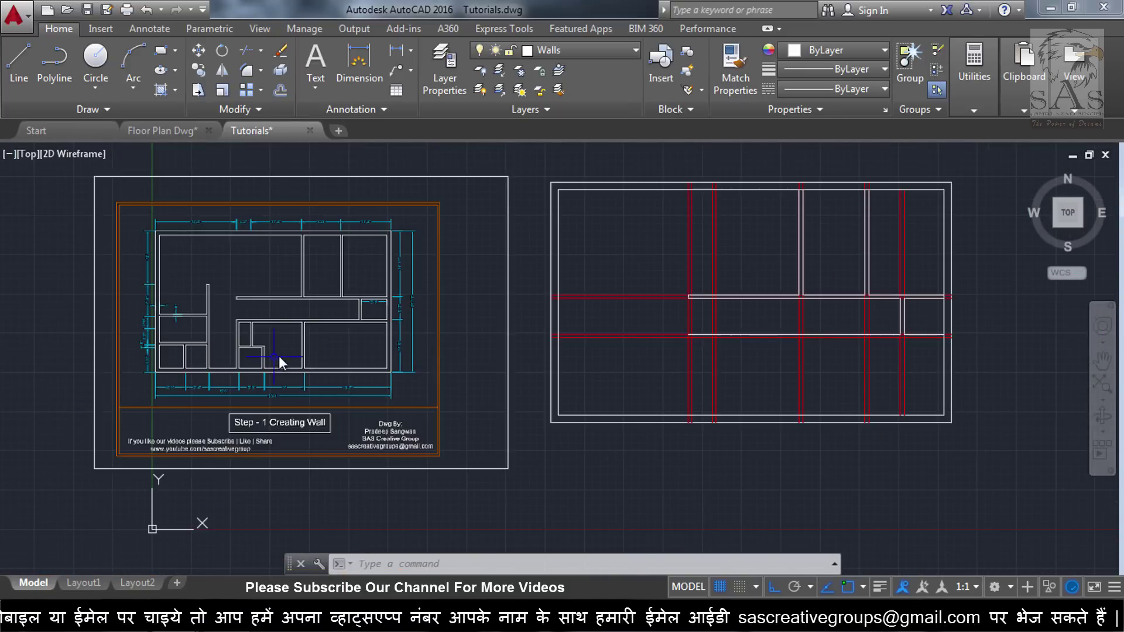
scroll(191, 336, up, 5)
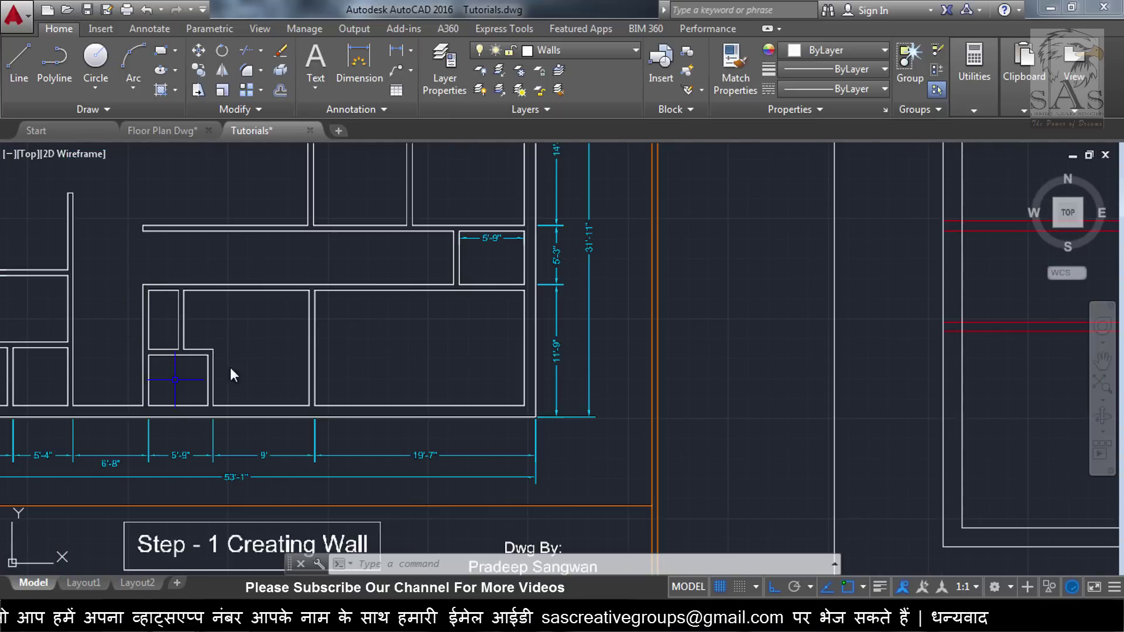
scroll(230, 367, down, 4)
scroll(774, 370, up, 4)
Draw a vertical wall line from the grid line down to the plan's bottom edge.
text(l)
key(Return)
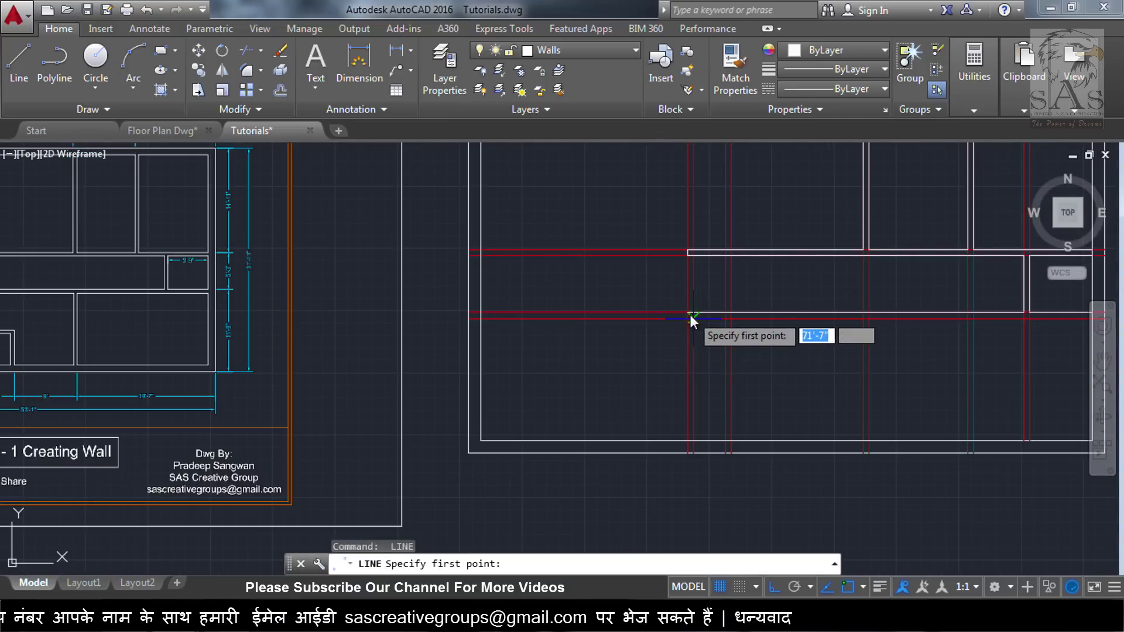
scroll(683, 313, up, 2)
click(689, 319)
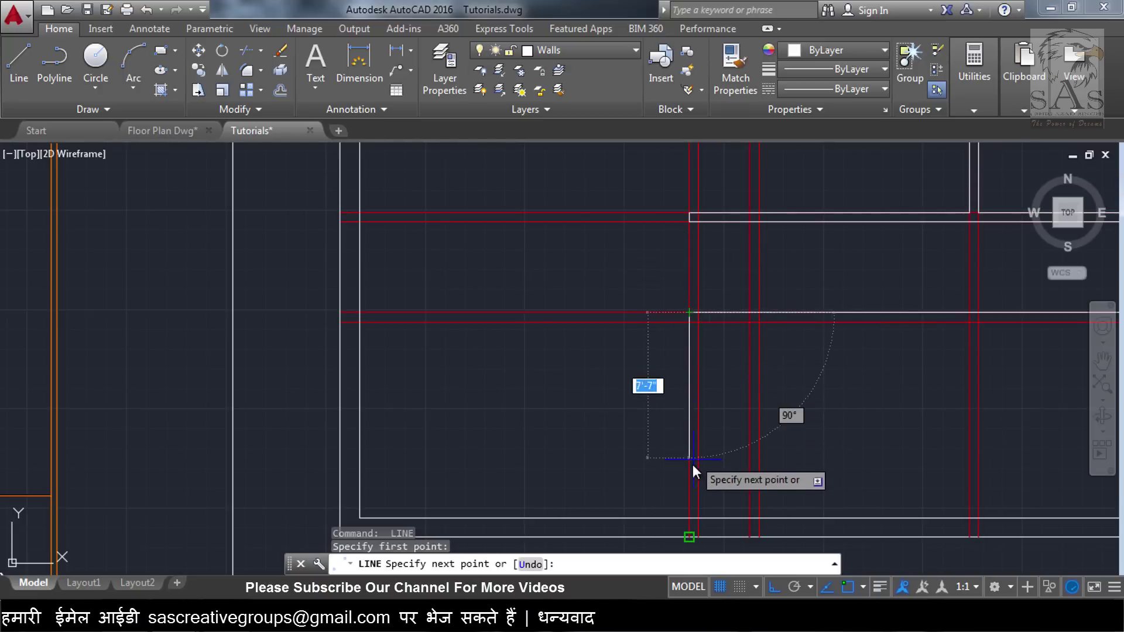
click(690, 517)
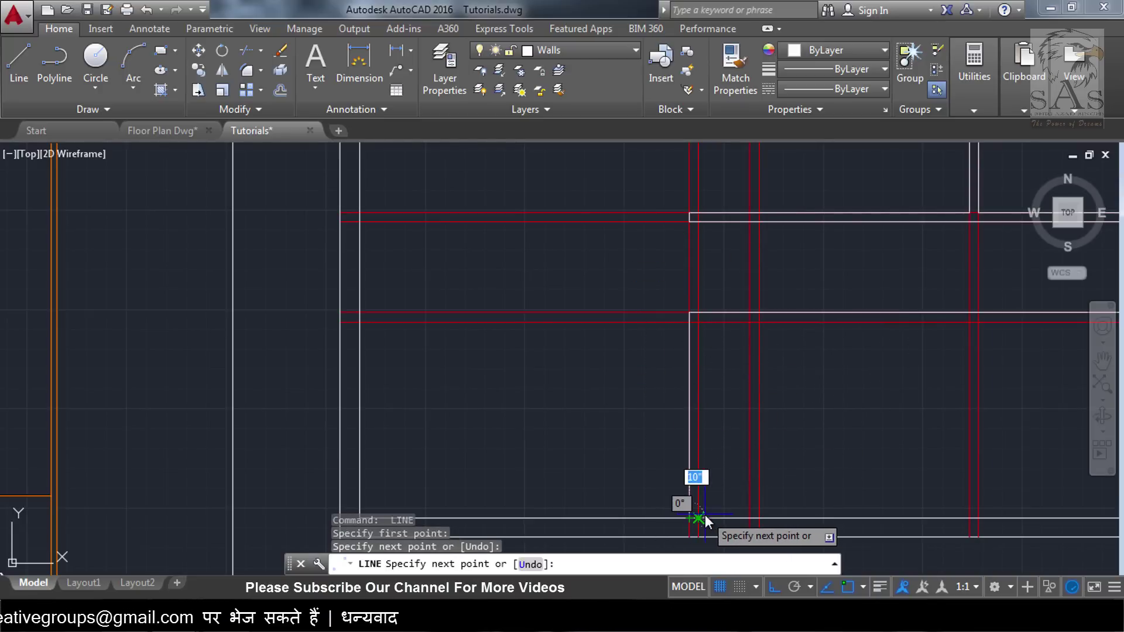
key(Escape)
Draw the narrow wall's side up from the bottom corner and its short top edge.
key(Return)
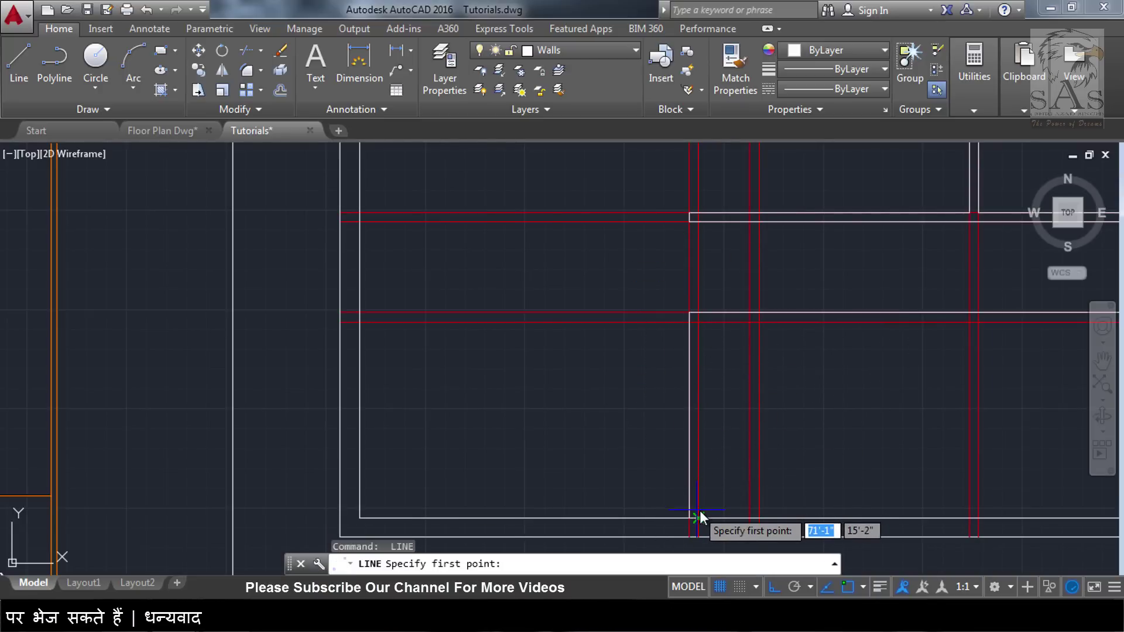
click(699, 512)
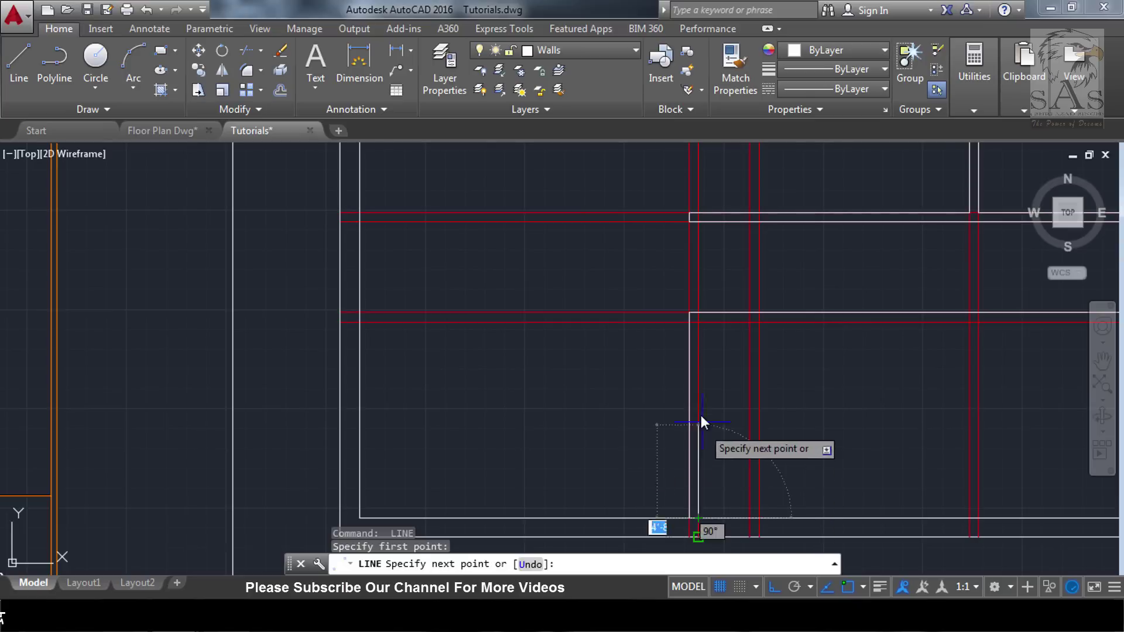
click(700, 326)
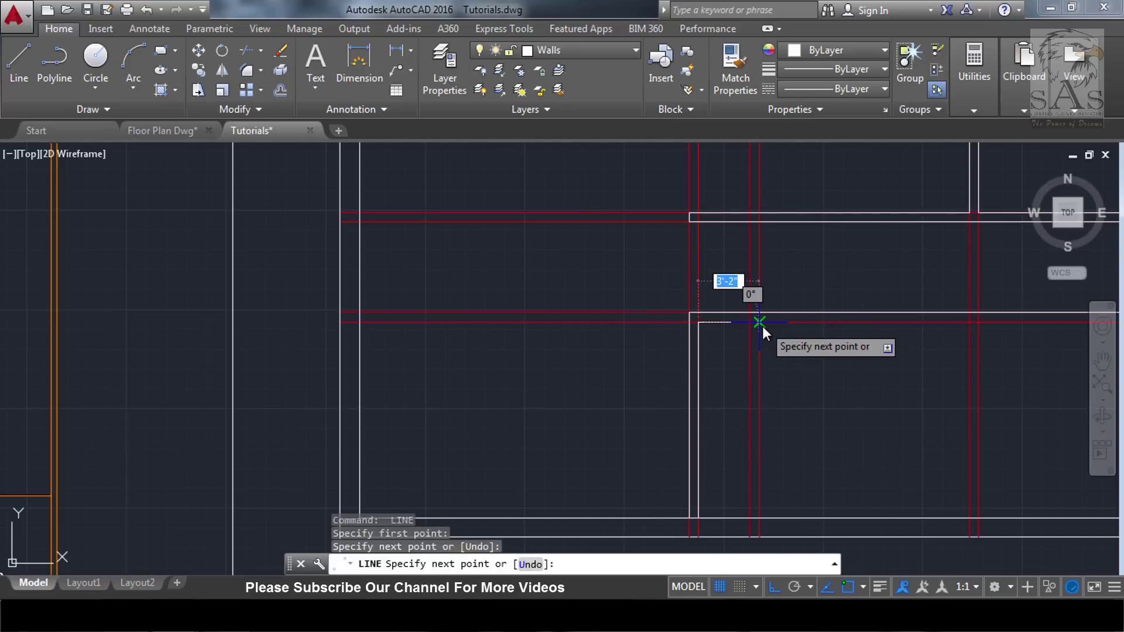
scroll(762, 326, down, 2)
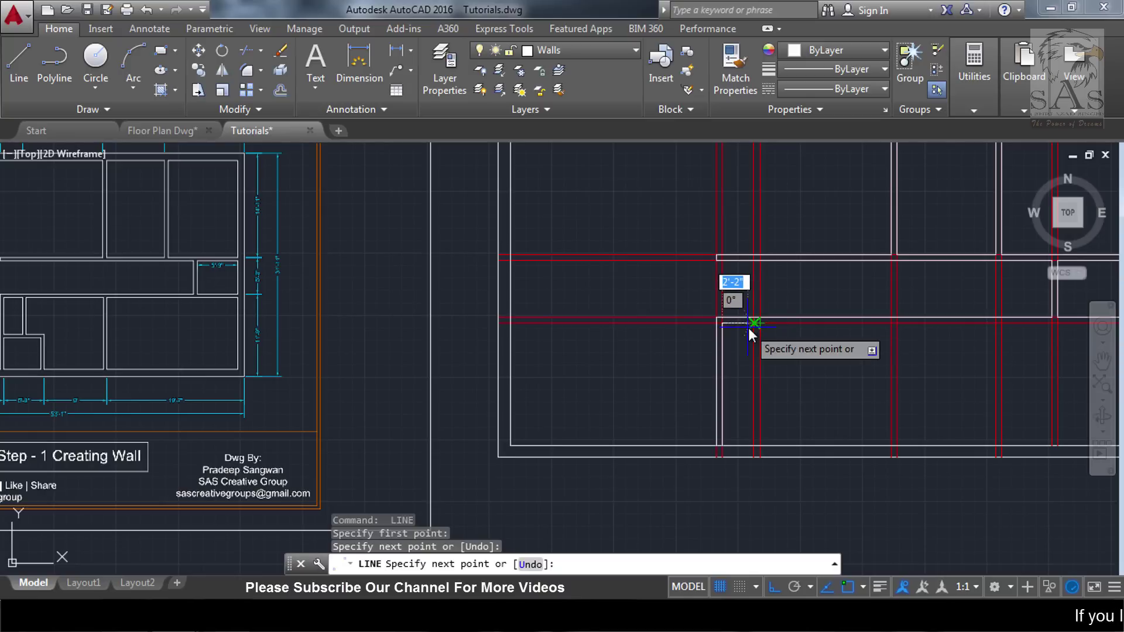
scroll(748, 328, up, 3)
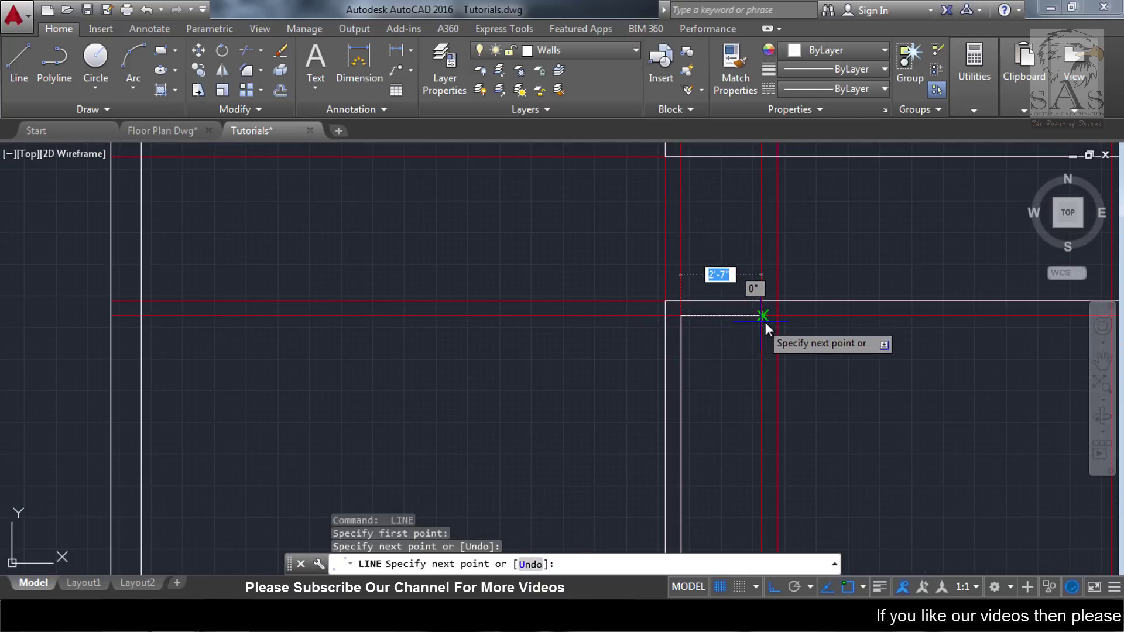
click(763, 318)
Bring the narrow wall back down to the bottom edge to close it.
scroll(767, 368, up, 1)
scroll(779, 445, down, 2)
scroll(786, 485, down, 2)
scroll(784, 498, down, 2)
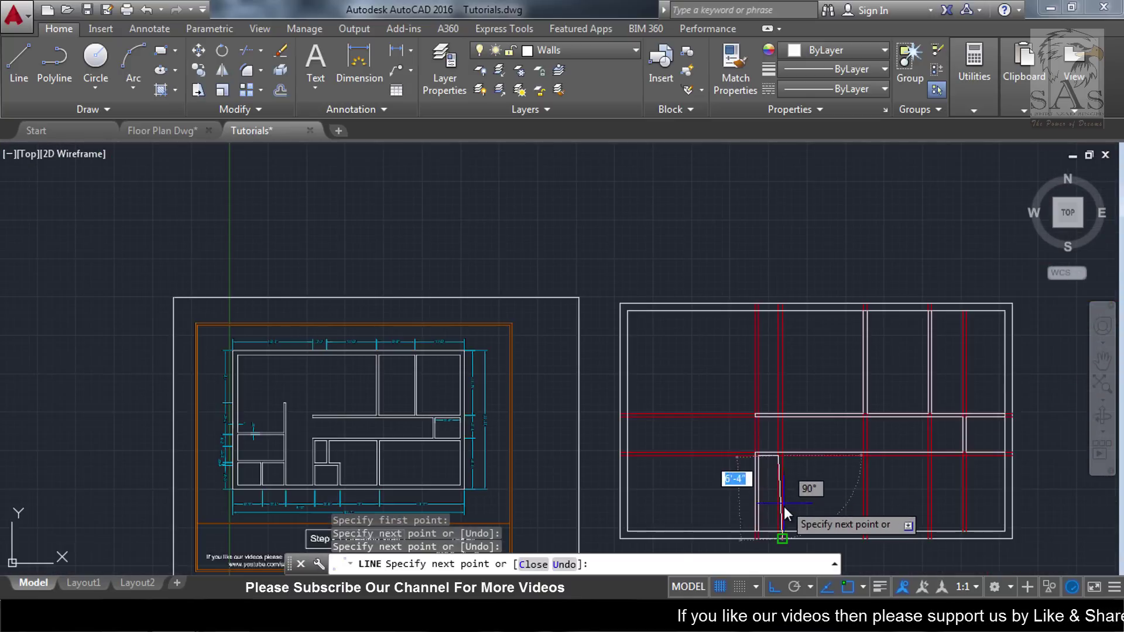
scroll(784, 507, up, 3)
scroll(788, 509, down, 3)
scroll(784, 521, up, 3)
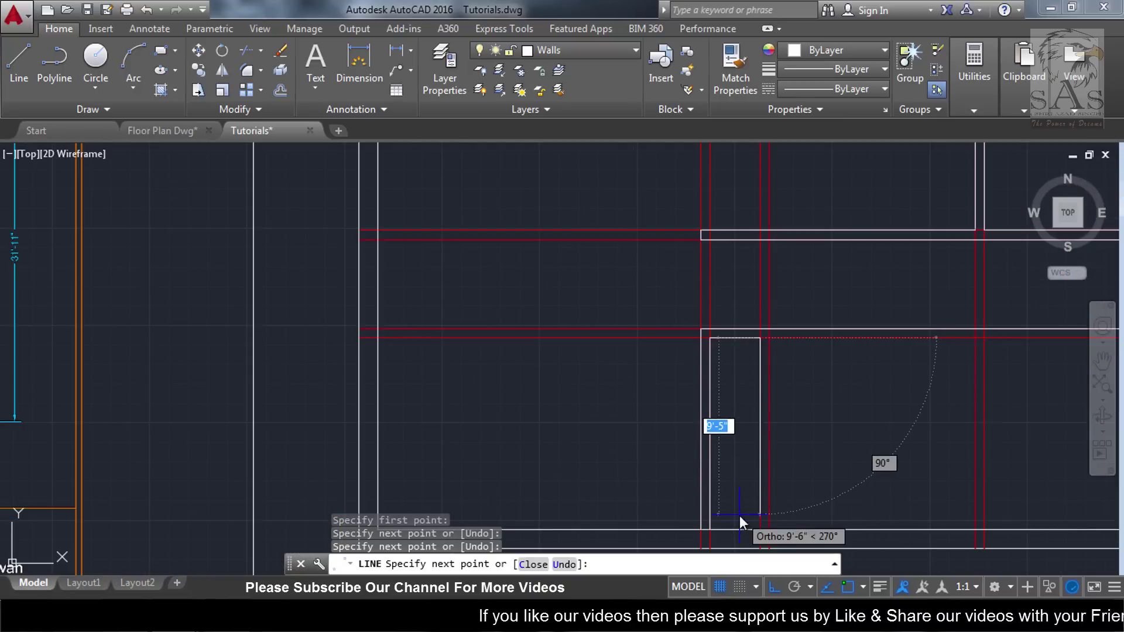
scroll(758, 526, down, 2)
click(759, 533)
key(Escape)
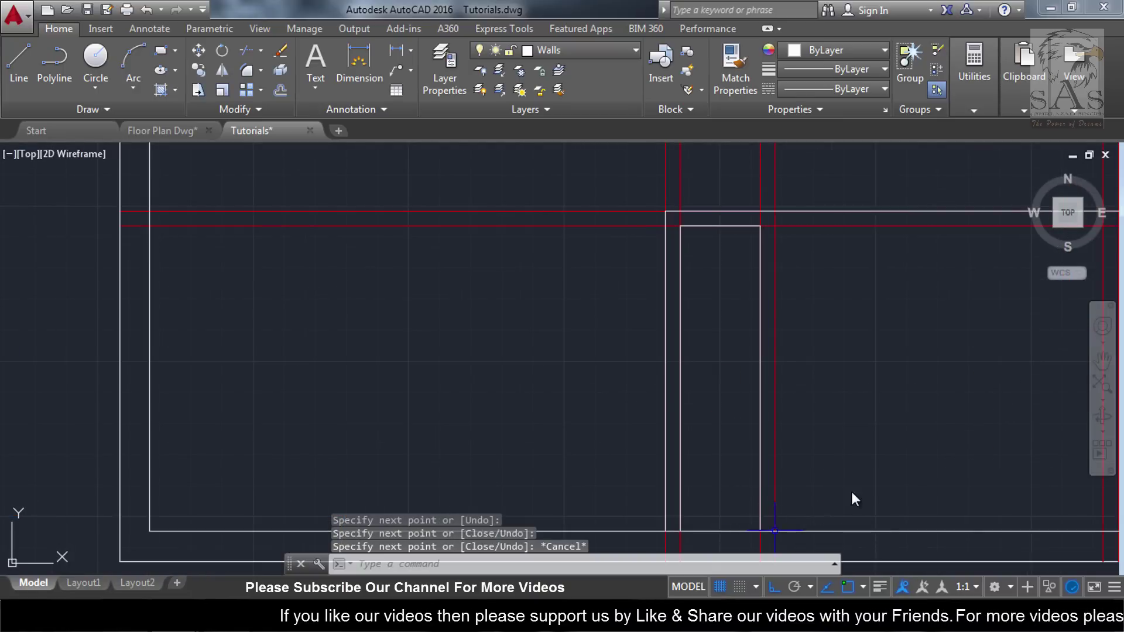
scroll(881, 391, down, 4)
scroll(904, 373, up, 2)
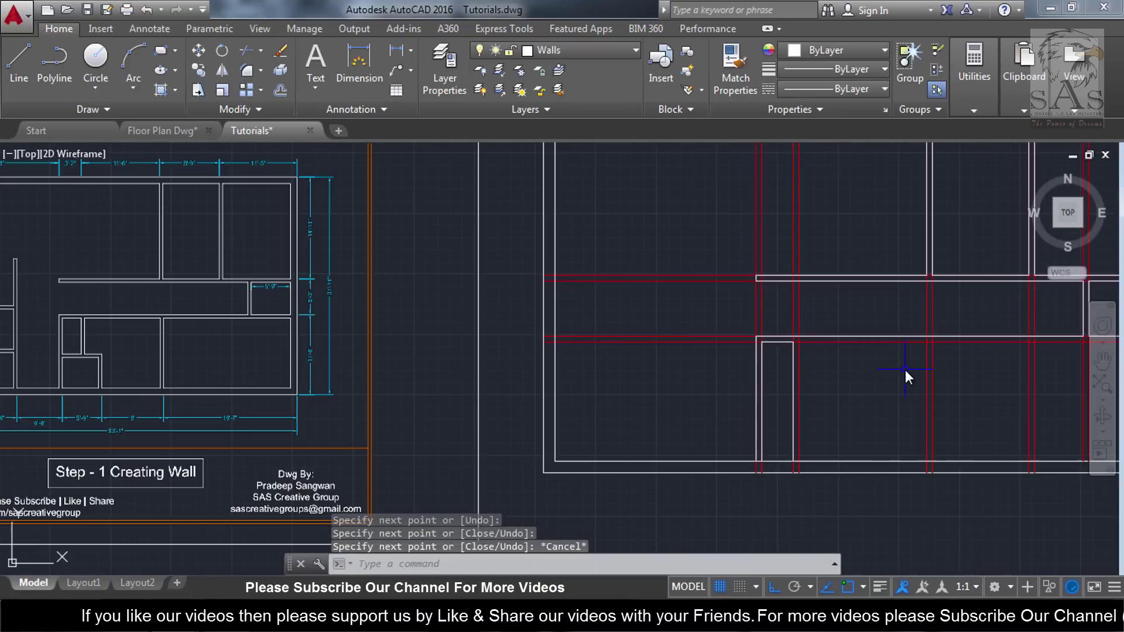
scroll(902, 369, down, 2)
scroll(954, 377, down, 2)
scroll(908, 379, up, 4)
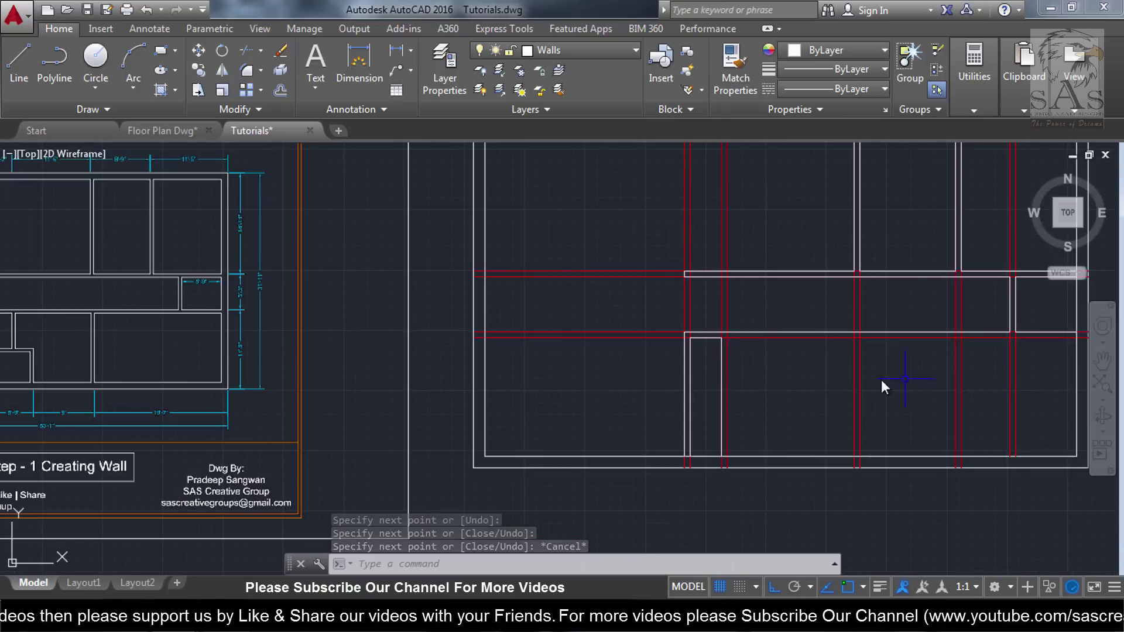
key(space)
Draw a wall line from the narrow wall's corner across to the plan's right-side corner.
scroll(732, 454, up, 2)
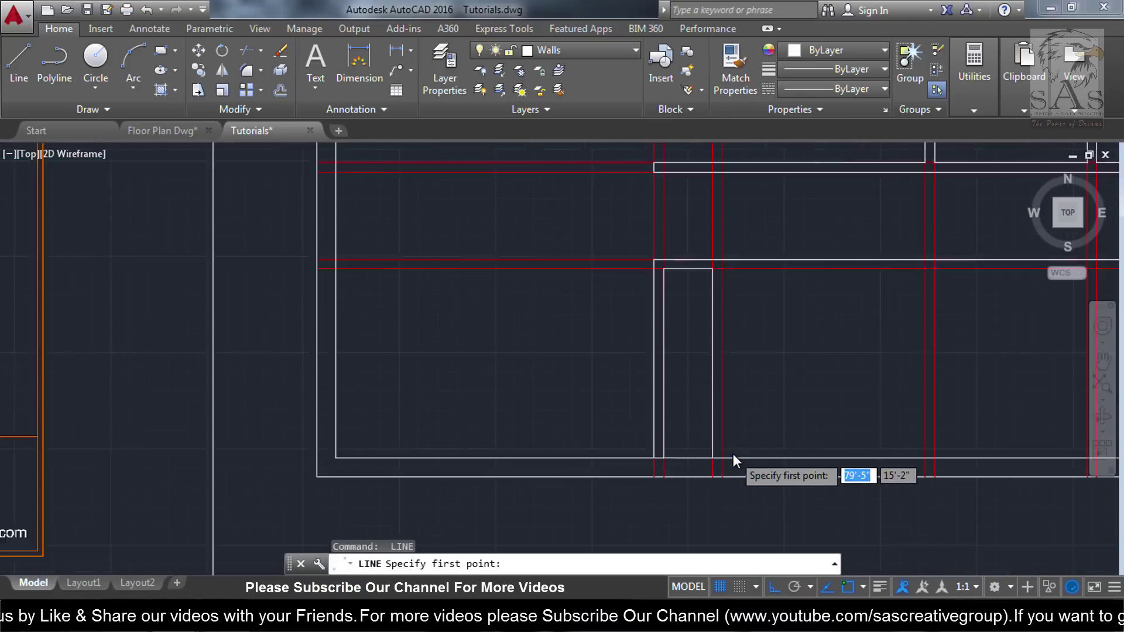
scroll(733, 454, up, 2)
click(698, 460)
scroll(725, 444, down, 4)
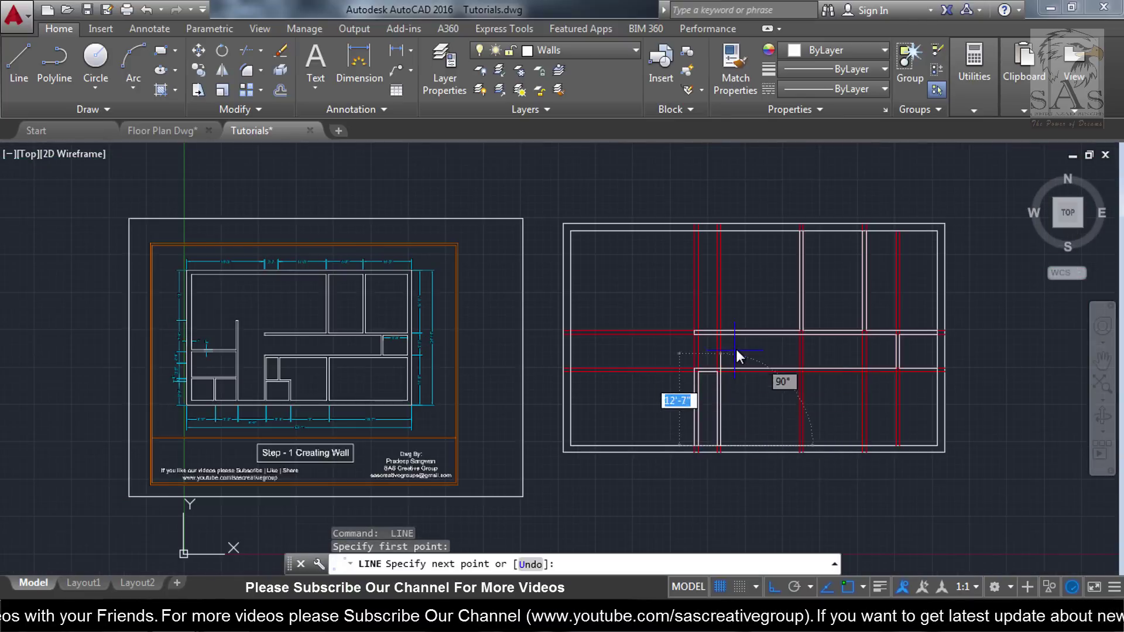
scroll(735, 349, up, 4)
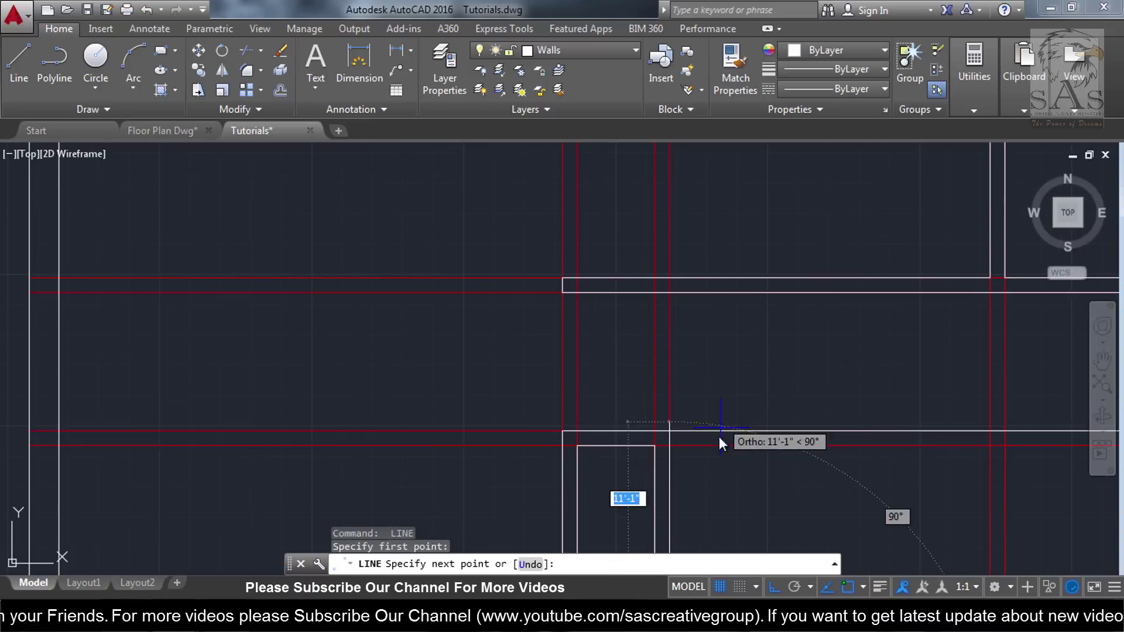
click(669, 447)
scroll(803, 434, down, 2)
scroll(942, 441, down, 2)
scroll(876, 454, up, 4)
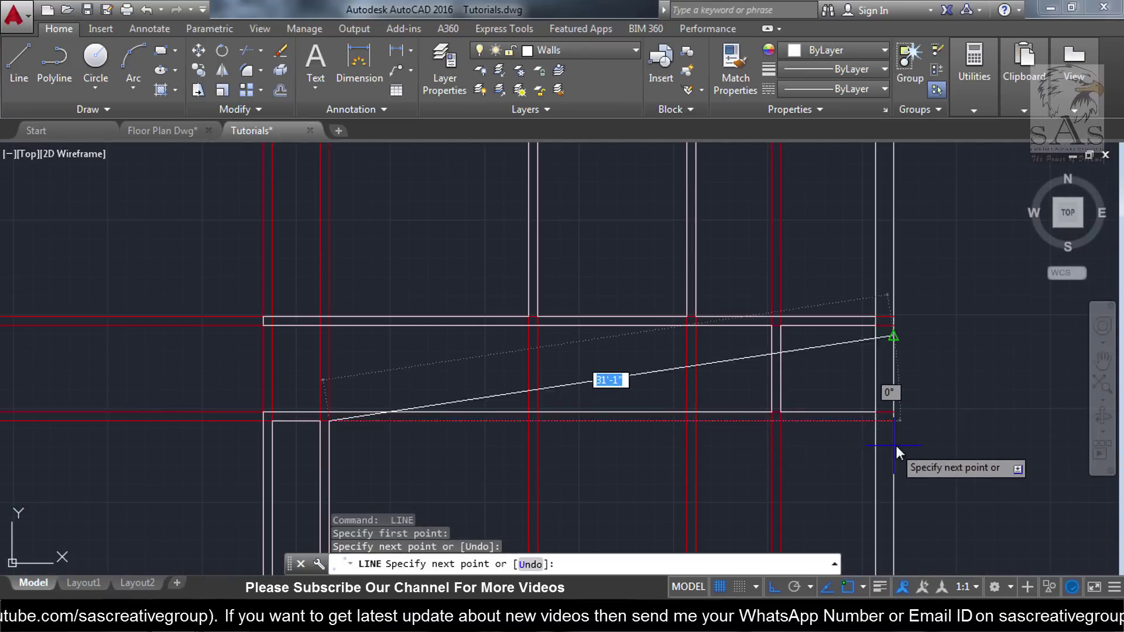
scroll(871, 422, up, 3)
click(877, 420)
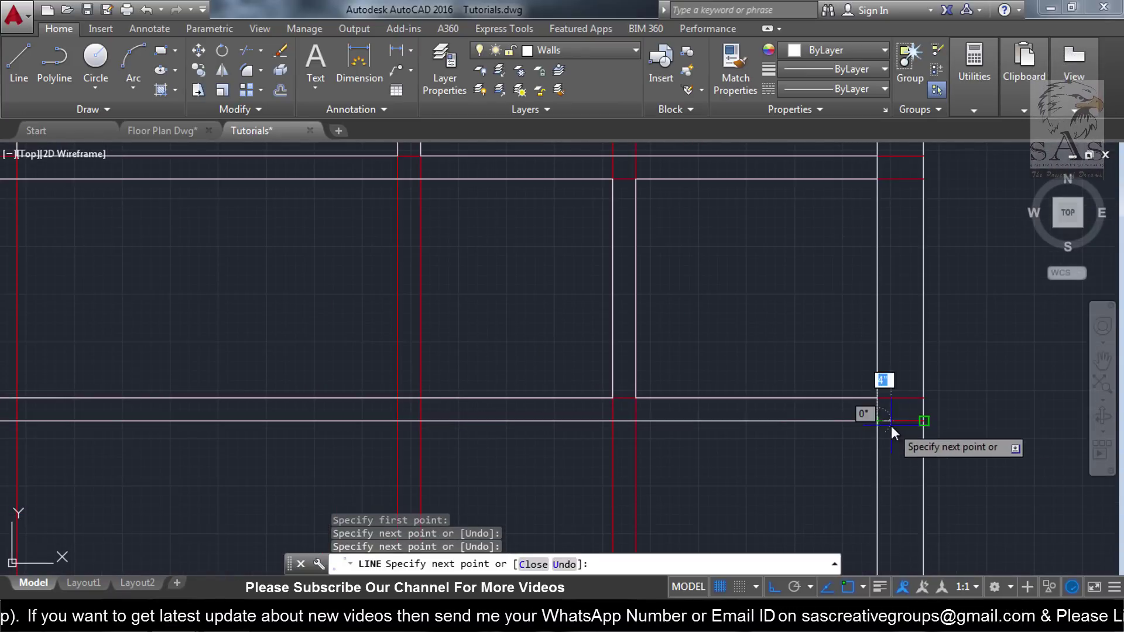
key(Escape)
scroll(913, 424, down, 5)
scroll(934, 422, down, 2)
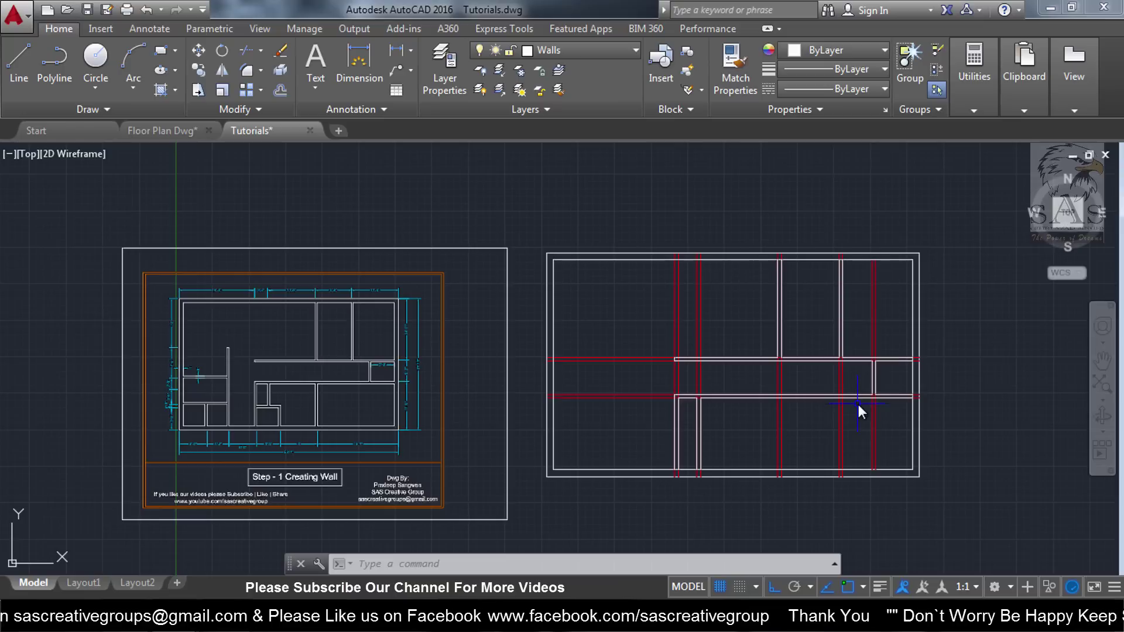
Turn off the red Ref 1 layer and turn on the yellow ref 2 layer.
click(610, 44)
click(481, 110)
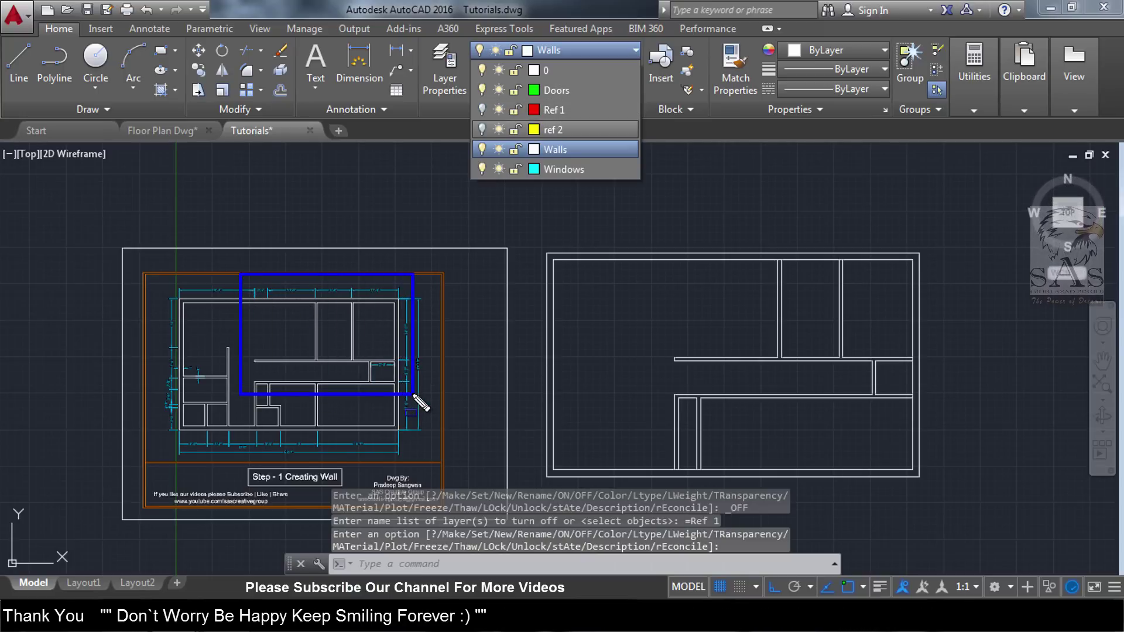
click(375, 417)
click(591, 55)
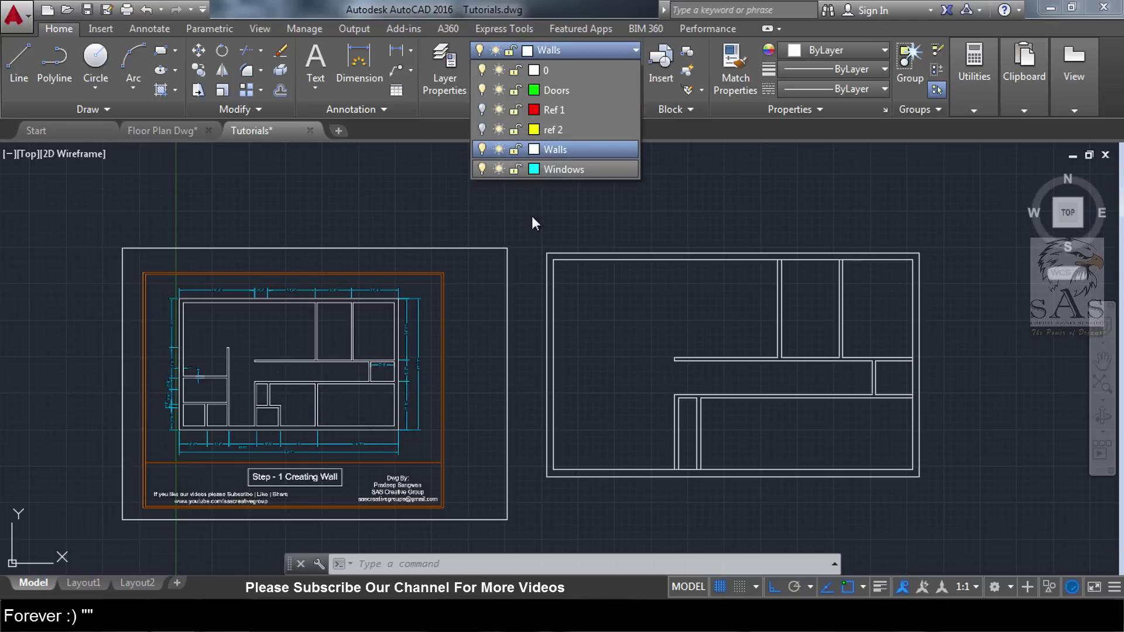
click(481, 130)
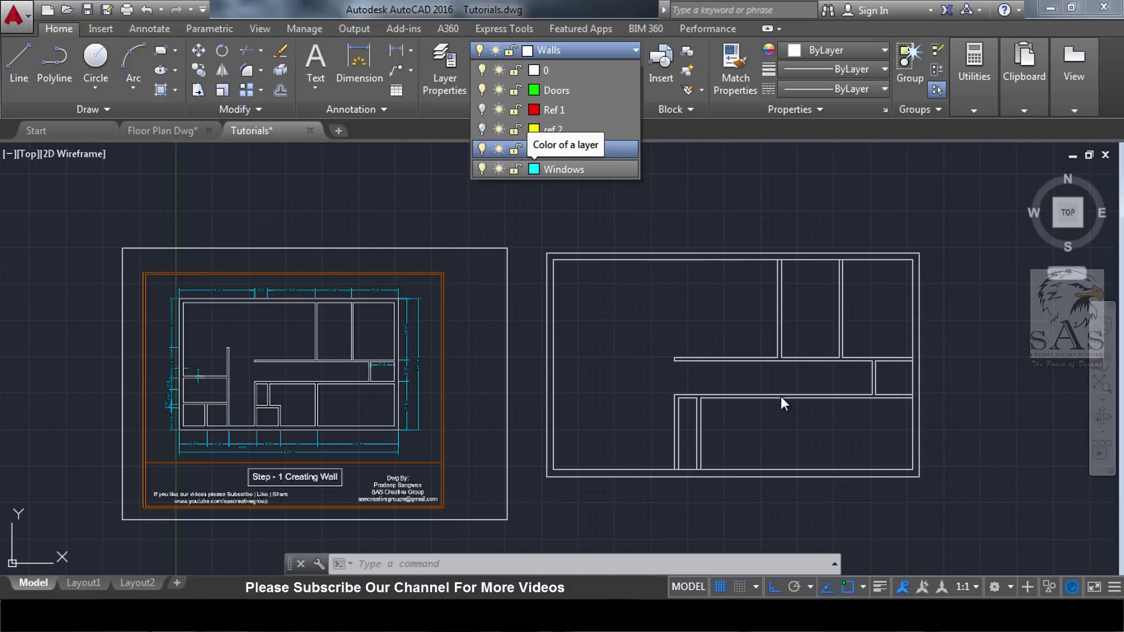
click(481, 129)
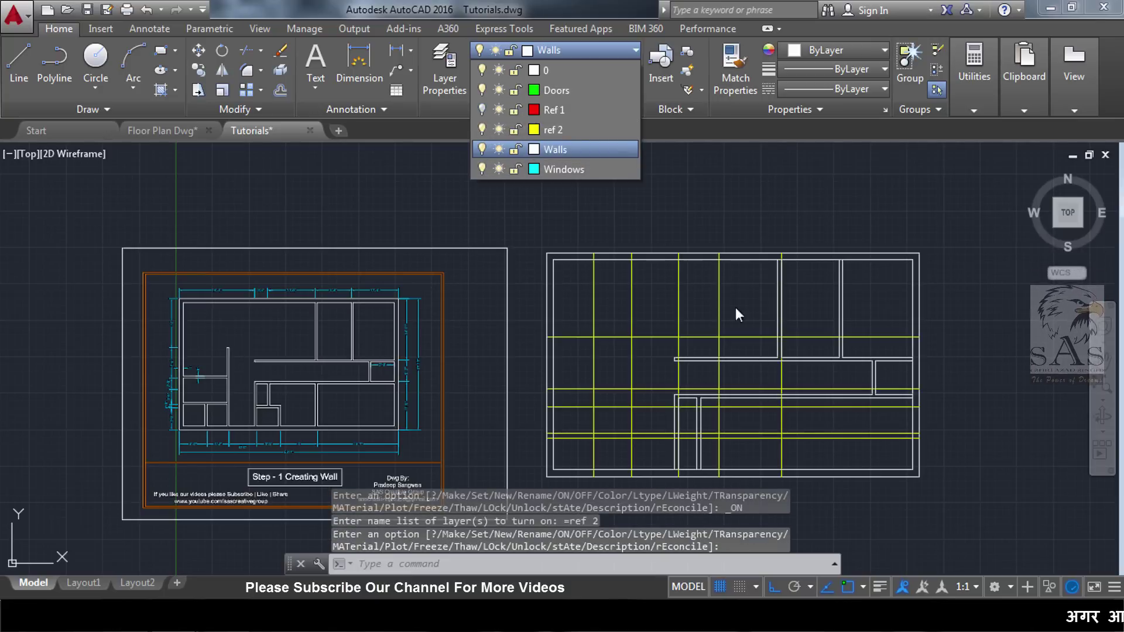
click(807, 448)
Zoom and pan the view toward the right floor plan.
scroll(798, 449, up, 4)
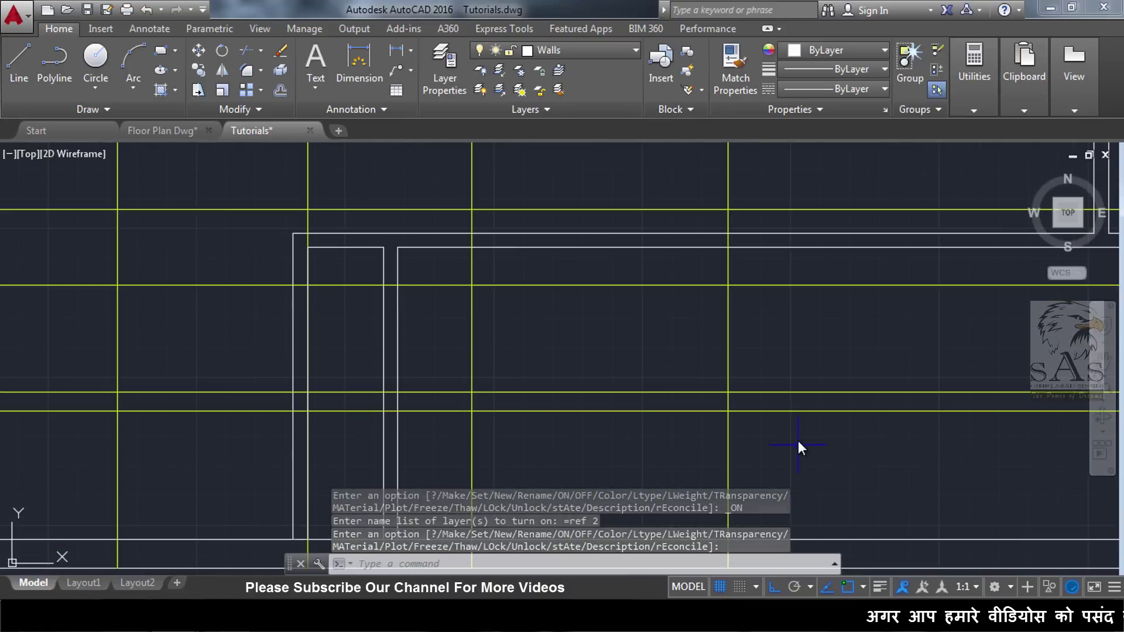
scroll(796, 485, down, 5)
scroll(778, 503, up, 4)
scroll(787, 462, down, 4)
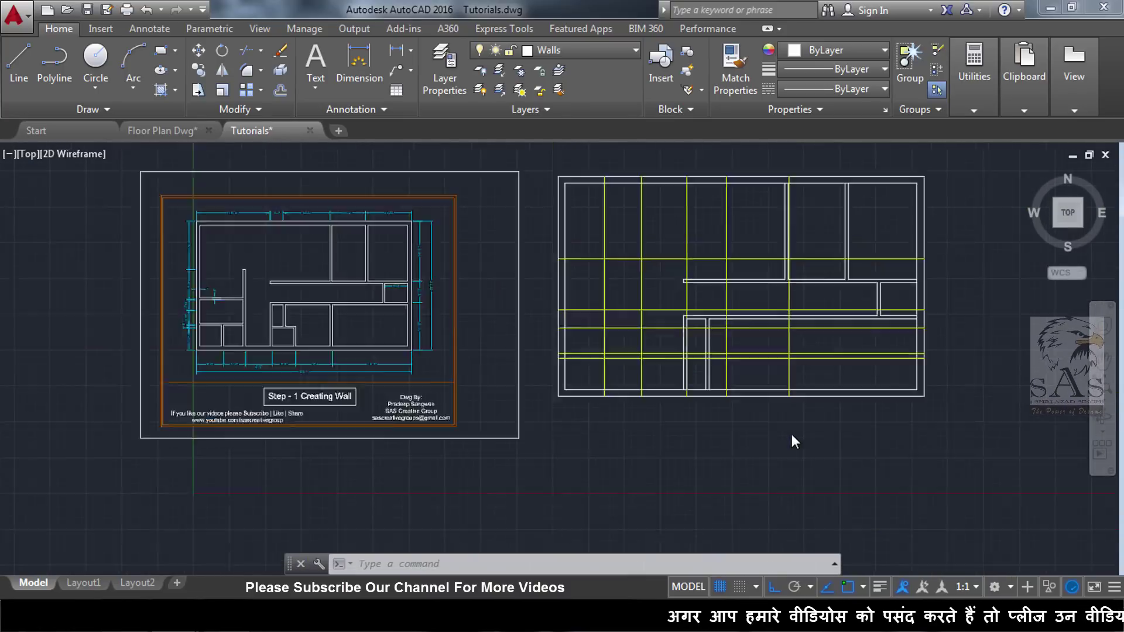
scroll(661, 403, up, 3)
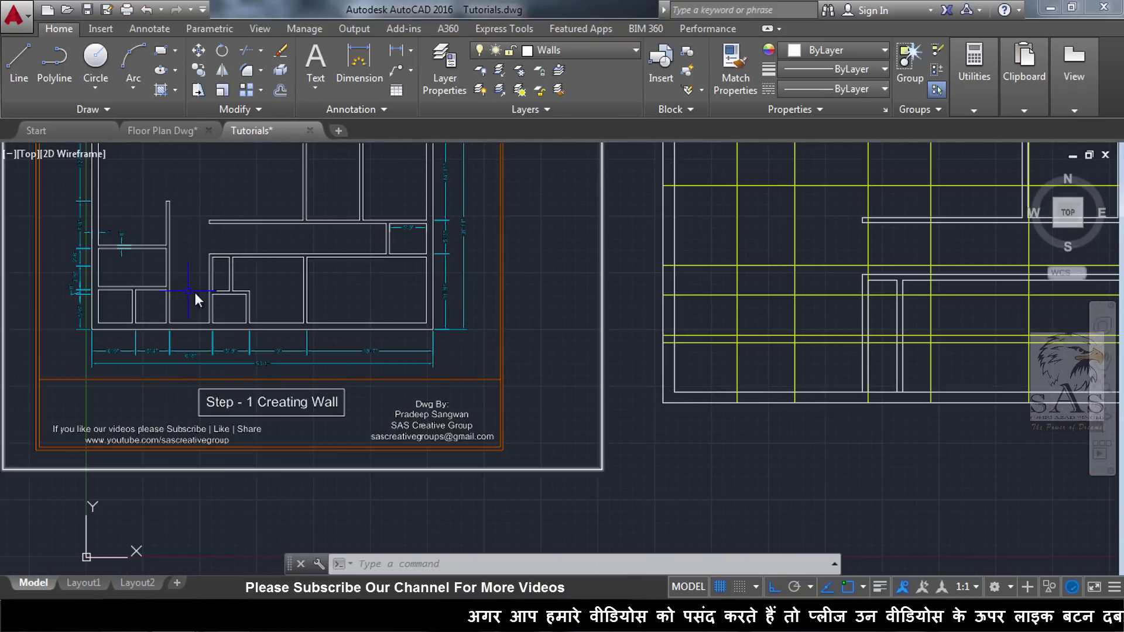
scroll(837, 320, down, 4)
scroll(855, 334, up, 4)
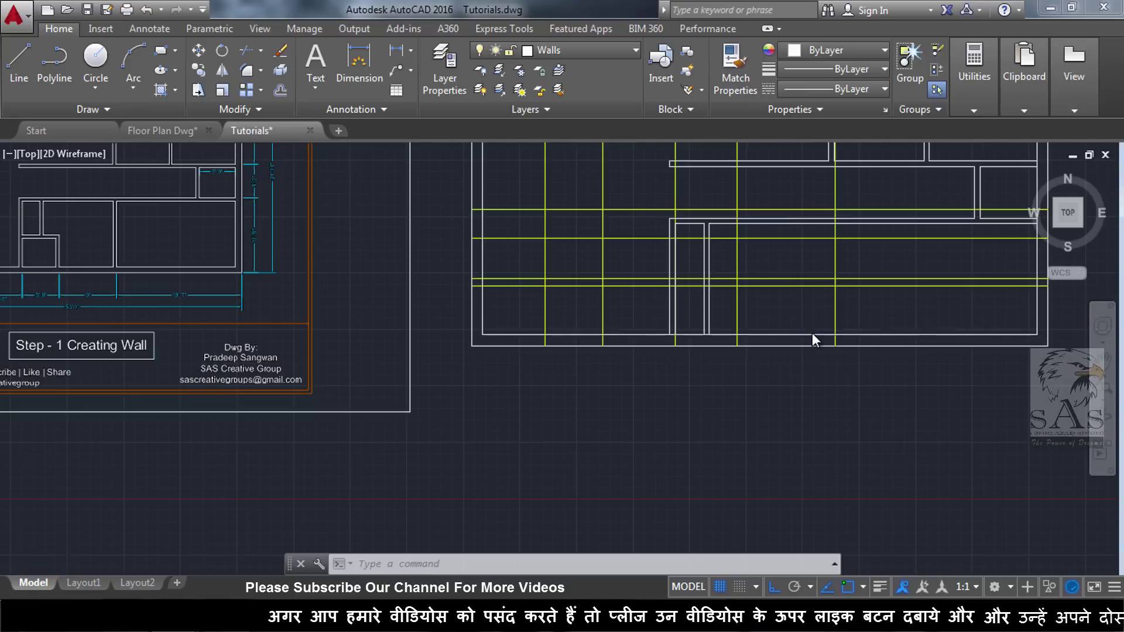
scroll(812, 333, down, 2)
scroll(799, 274, up, 2)
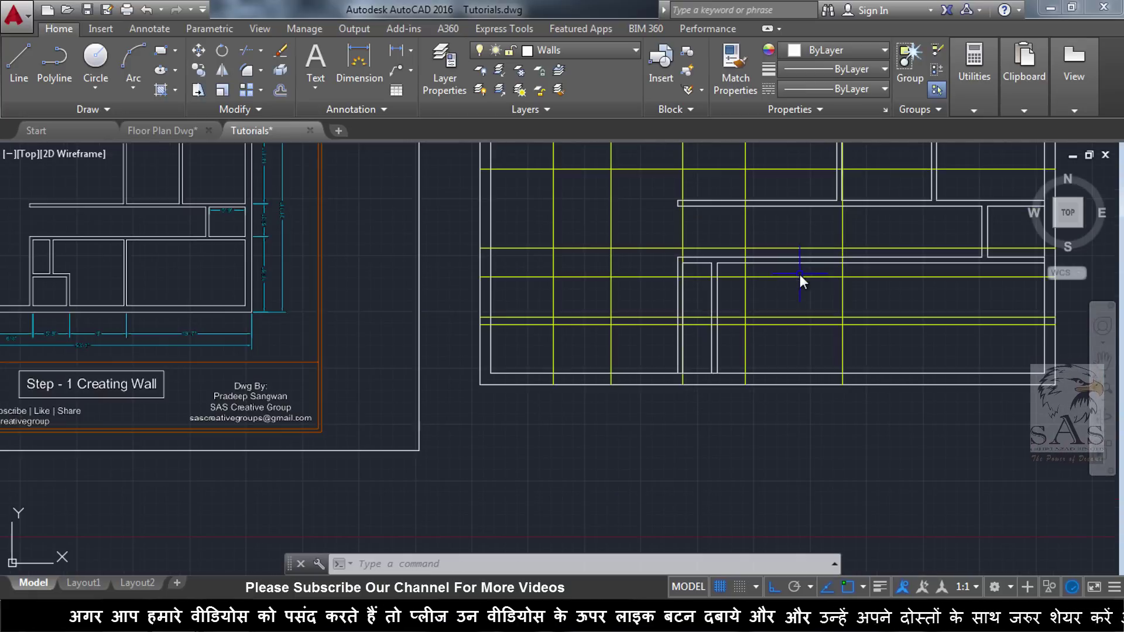
mouse_move(800, 274)
middle_down()
mouse_move(700, 327)
mouse_move(707, 378)
mouse_move(740, 412)
middle_up()
scroll(724, 370, down, 5)
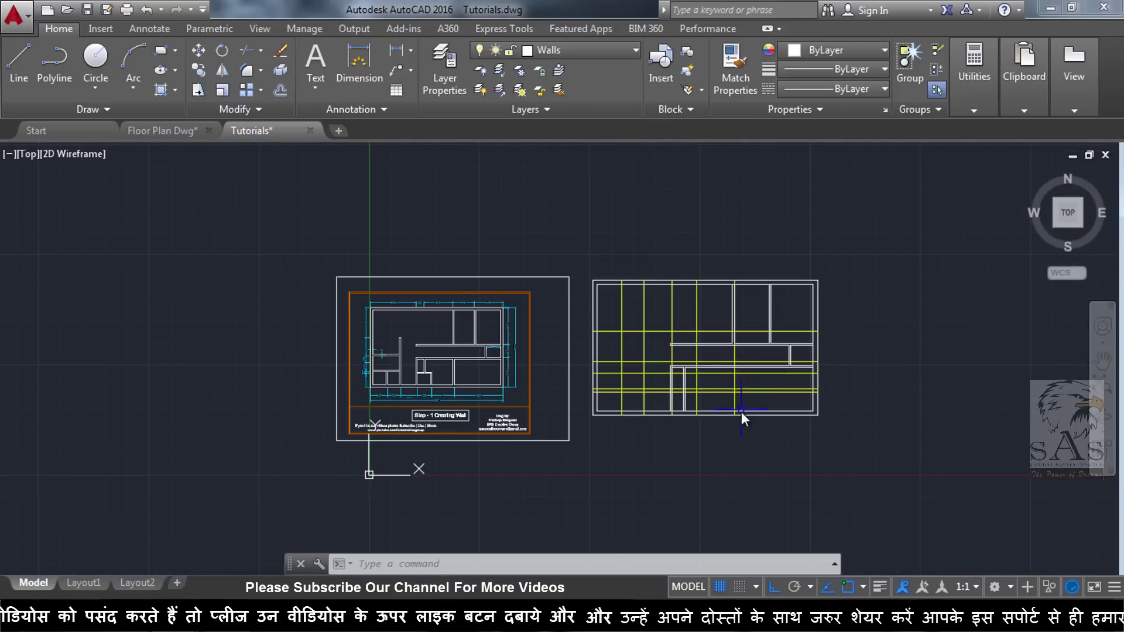
scroll(715, 438, up, 5)
scroll(726, 409, up, 1)
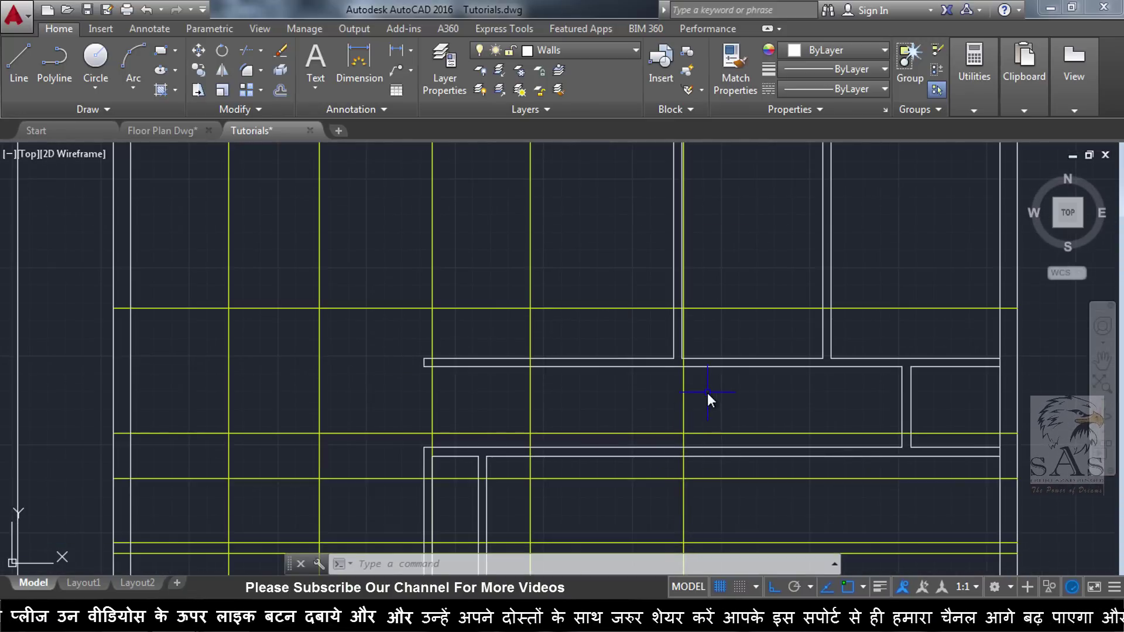
click(707, 392)
key(Escape)
Pan and zoom over the lower walls until both plans show side by side.
scroll(695, 356, up, 5)
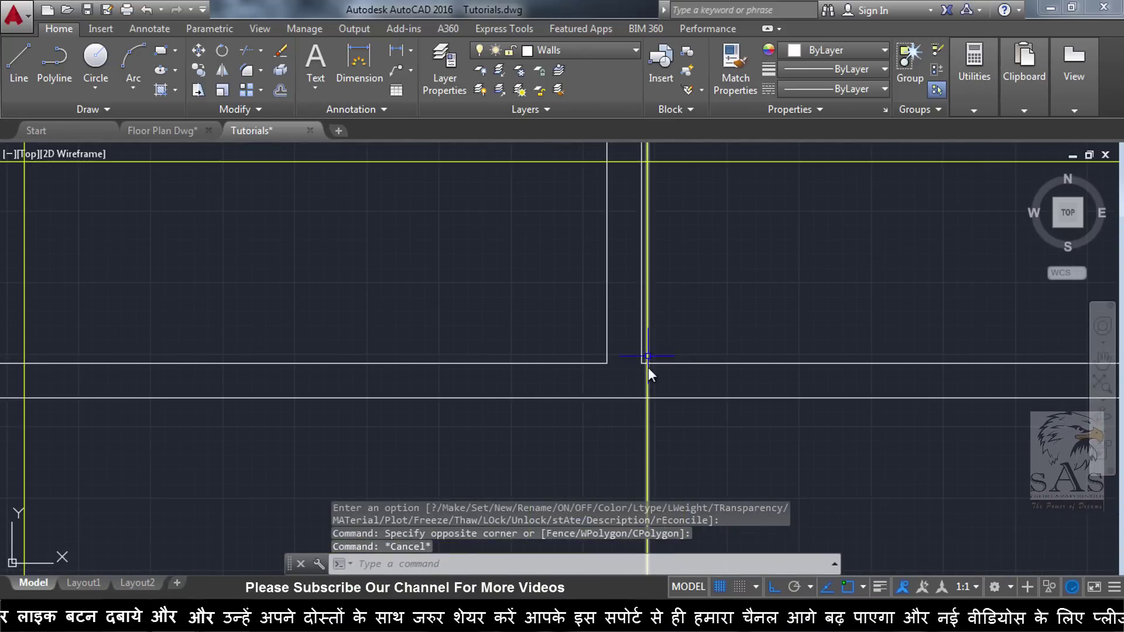
scroll(694, 358, down, 4)
scroll(699, 360, down, 2)
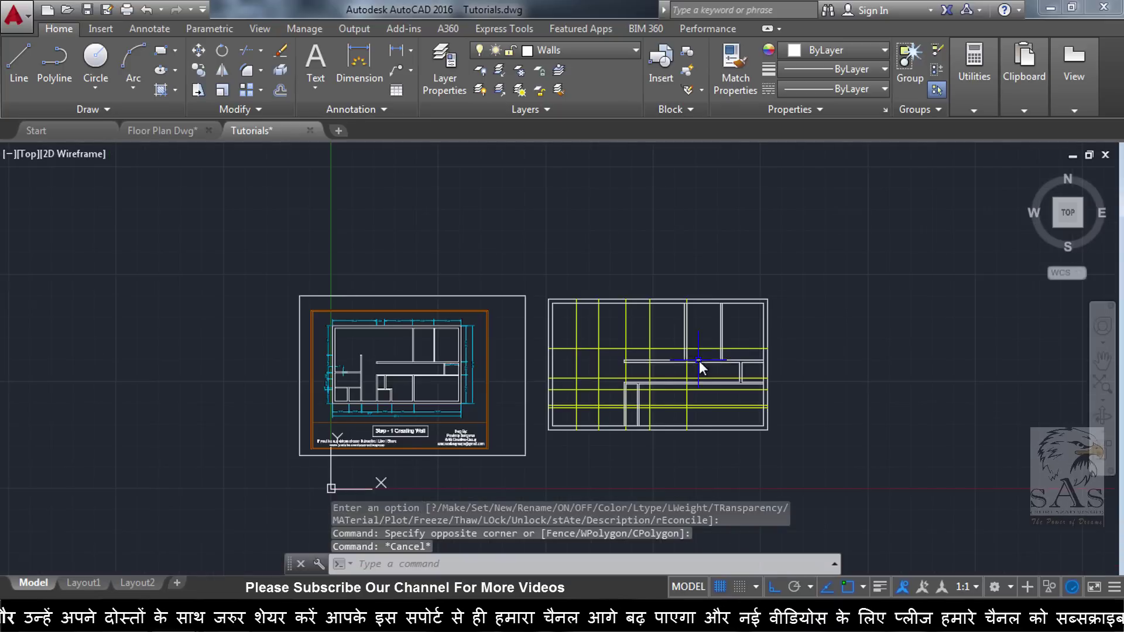
scroll(691, 404, up, 2)
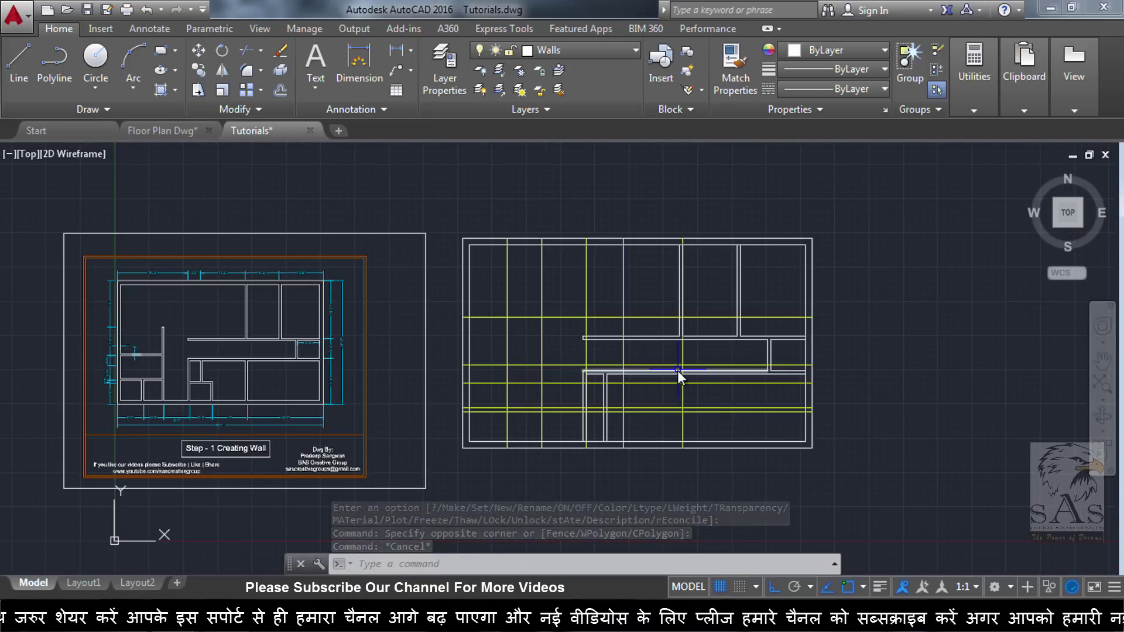
middle_drag(677, 371, 740, 443)
scroll(677, 447, up, 2)
middle_drag(519, 441, 592, 448)
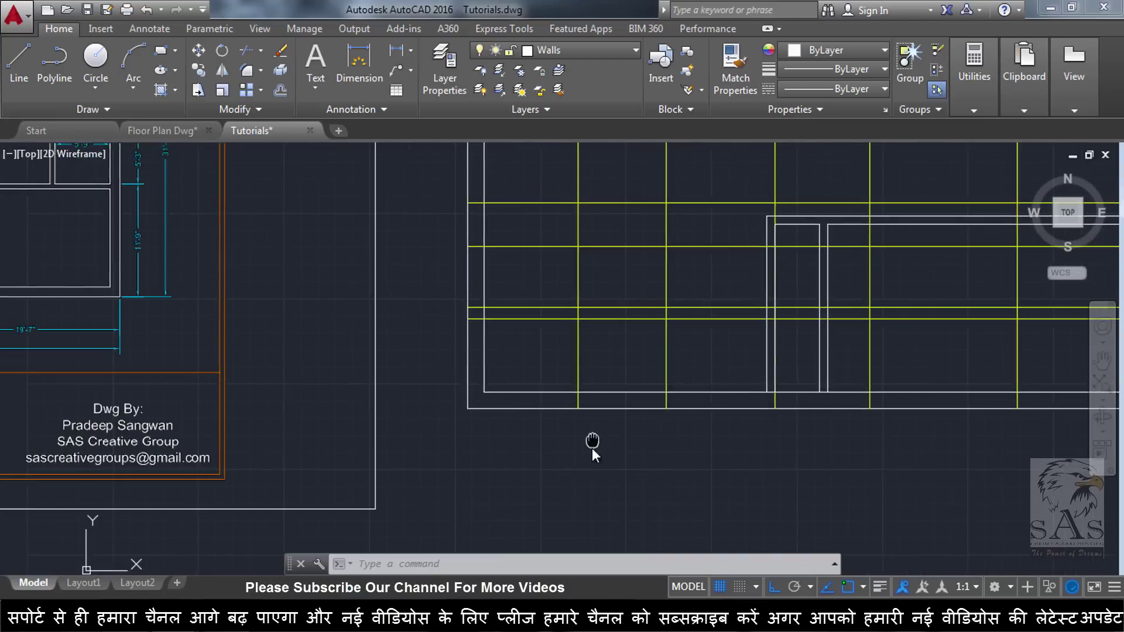
scroll(575, 478, down, 1)
scroll(624, 425, down, 3)
scroll(529, 497, up, 2)
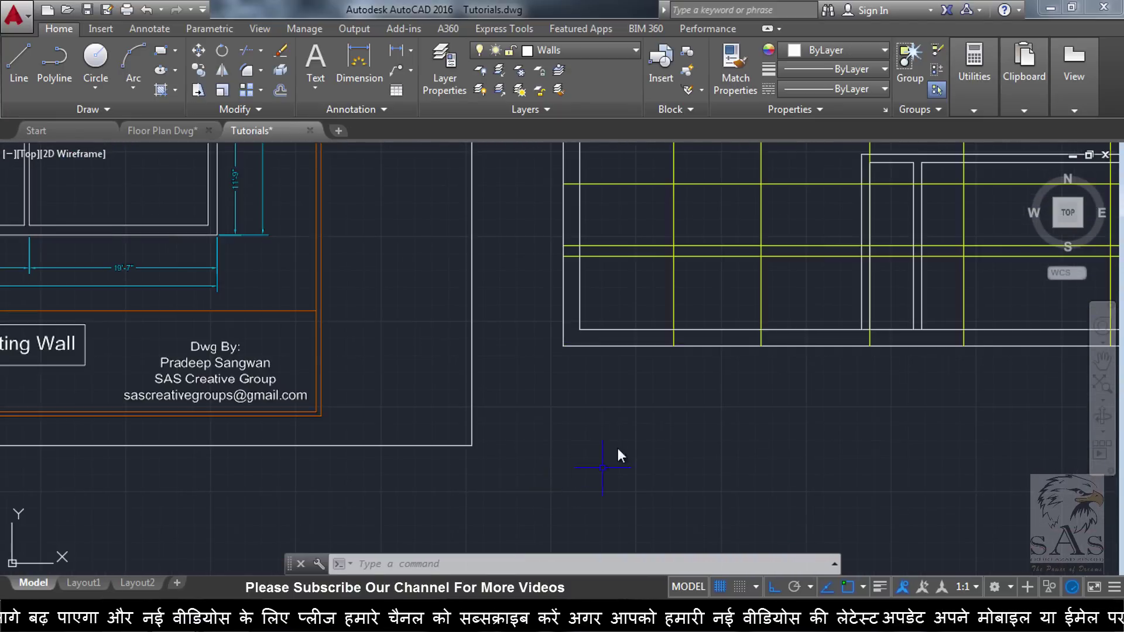
scroll(363, 381, up, 3)
scroll(364, 381, down, 4)
scroll(717, 385, down, 2)
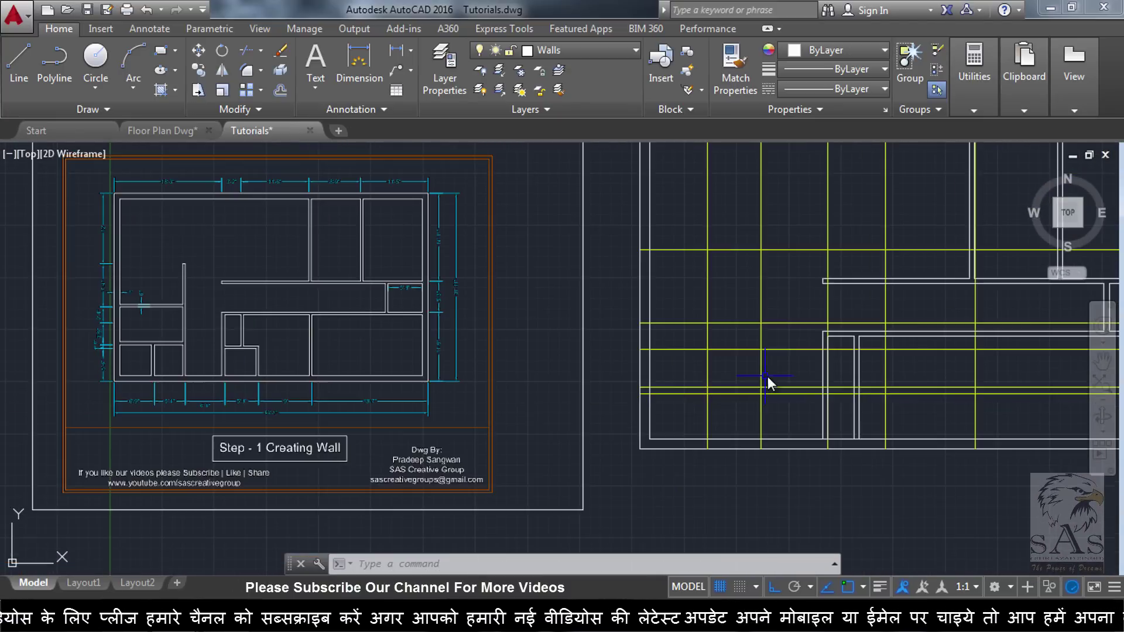
mouse_move(854, 411)
middle_down()
mouse_move(807, 369)
mouse_move(791, 372)
middle_up()
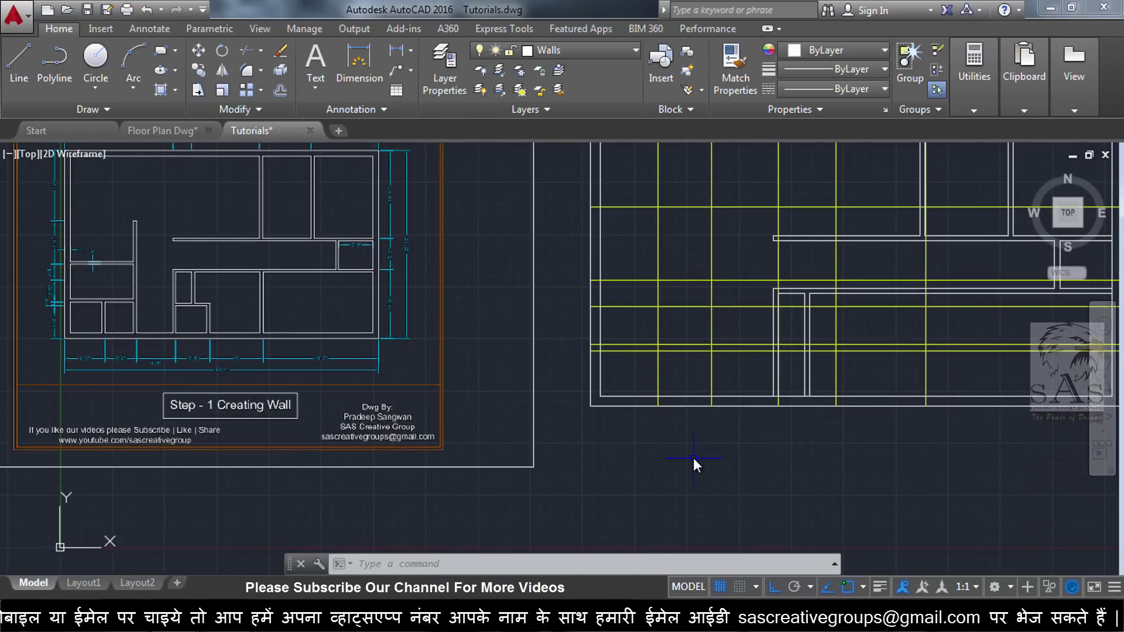
mouse_move(974, 76)
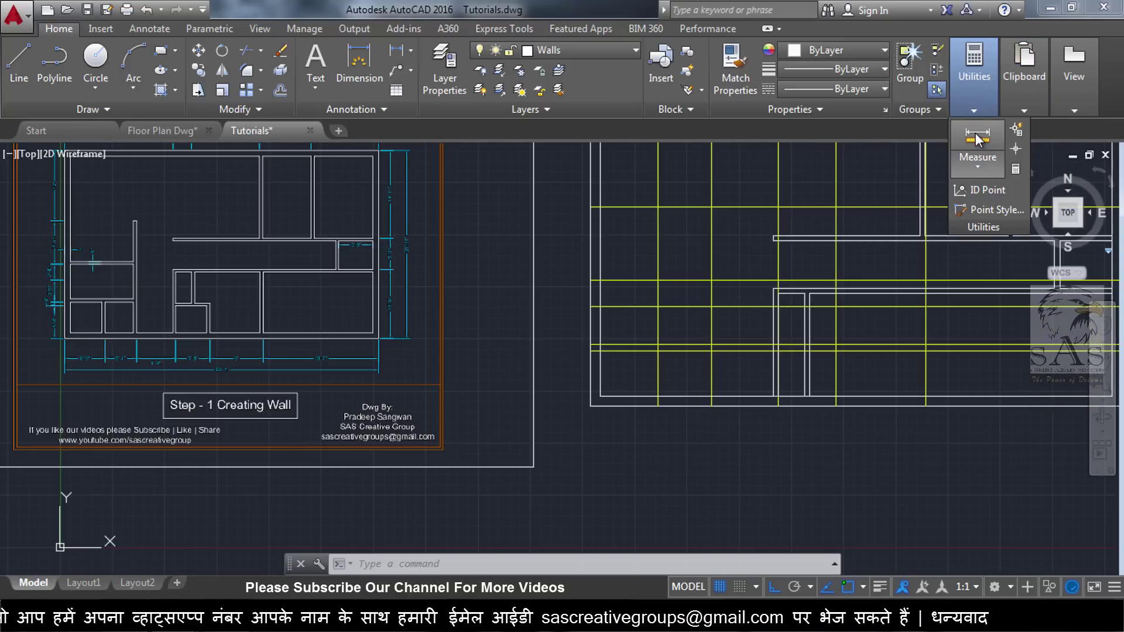
click(976, 139)
scroll(547, 422, up, 2)
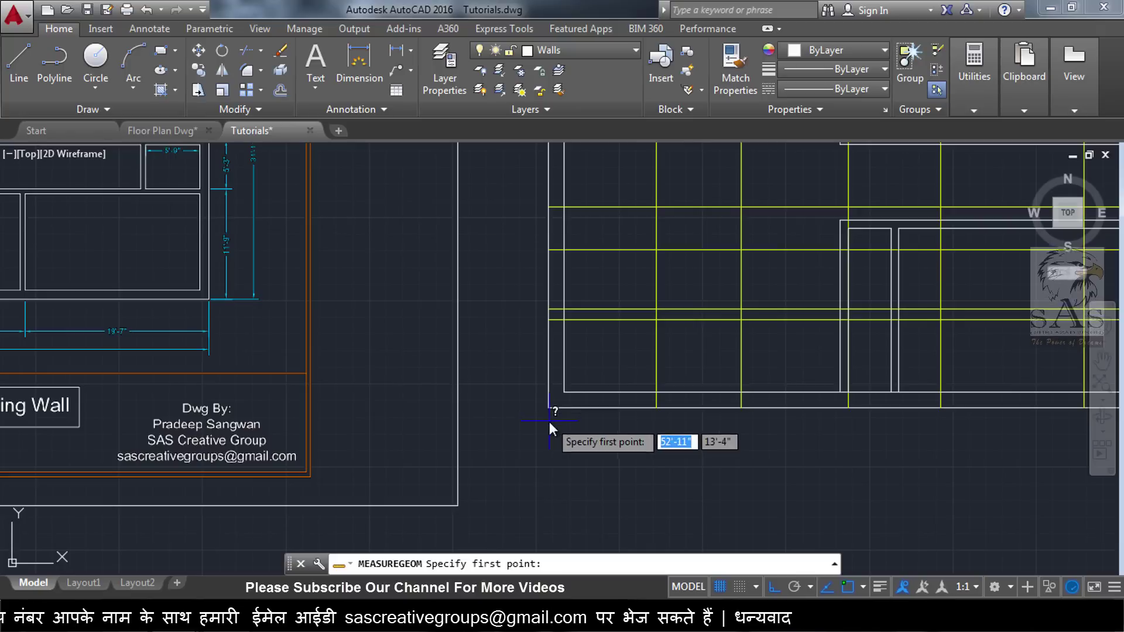
click(545, 414)
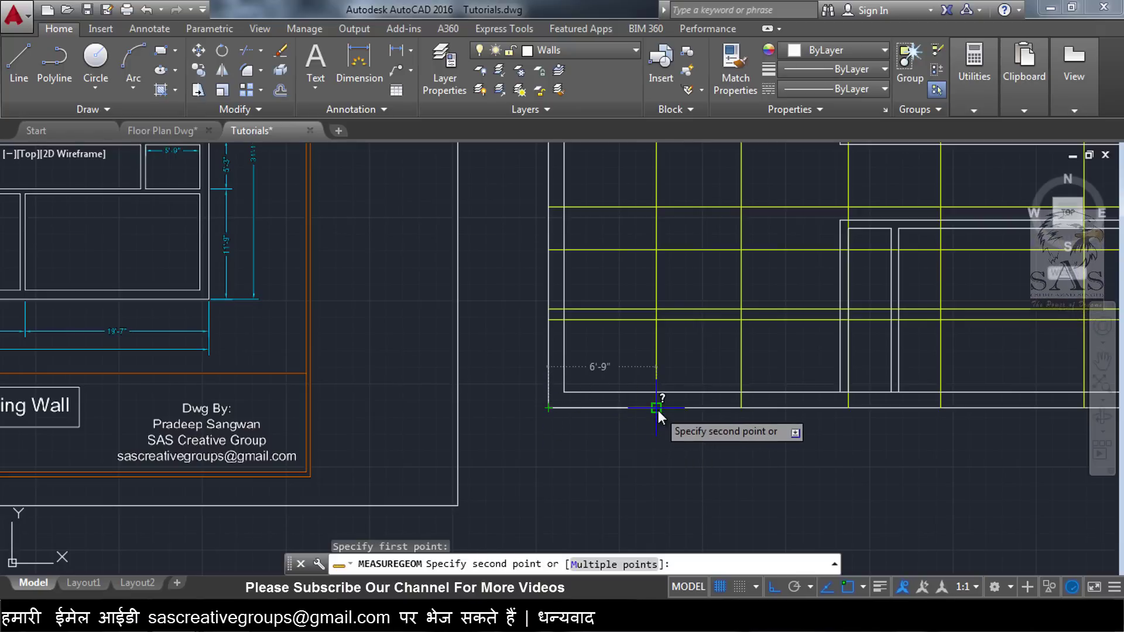
key(Escape)
scroll(794, 407, down, 5)
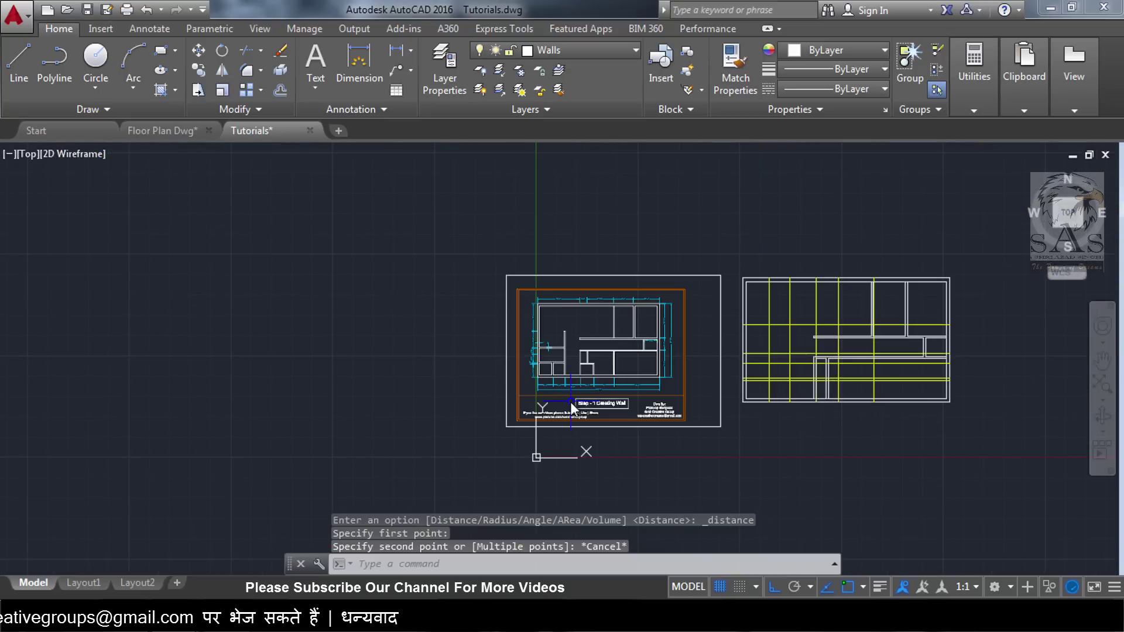
scroll(476, 353, up, 5)
scroll(478, 356, up, 4)
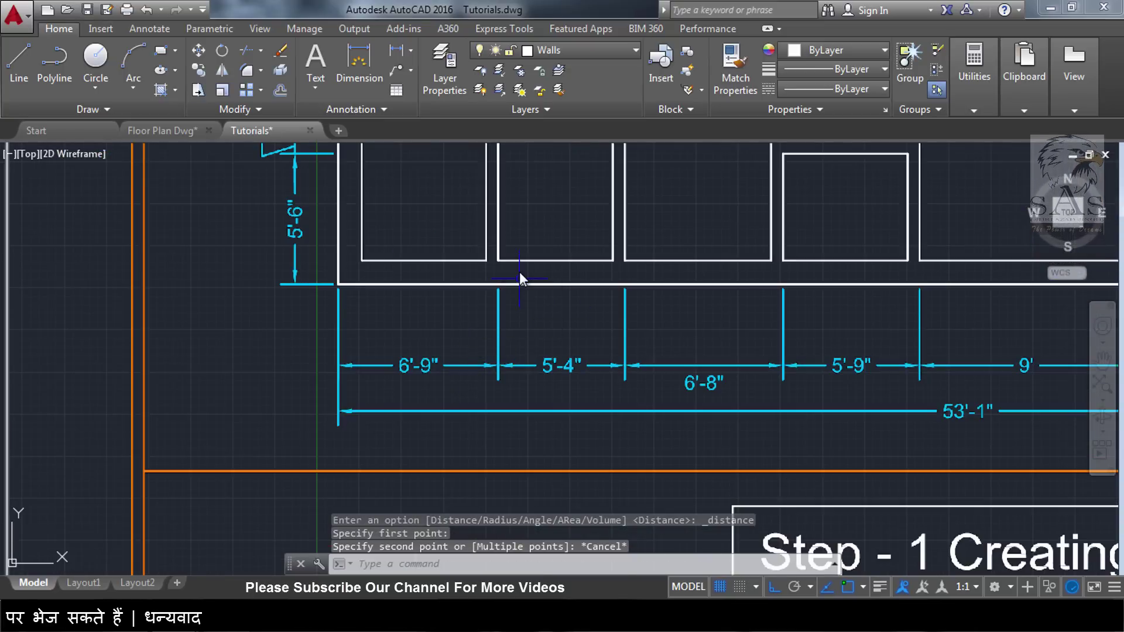
middle_drag(518, 279, 440, 354)
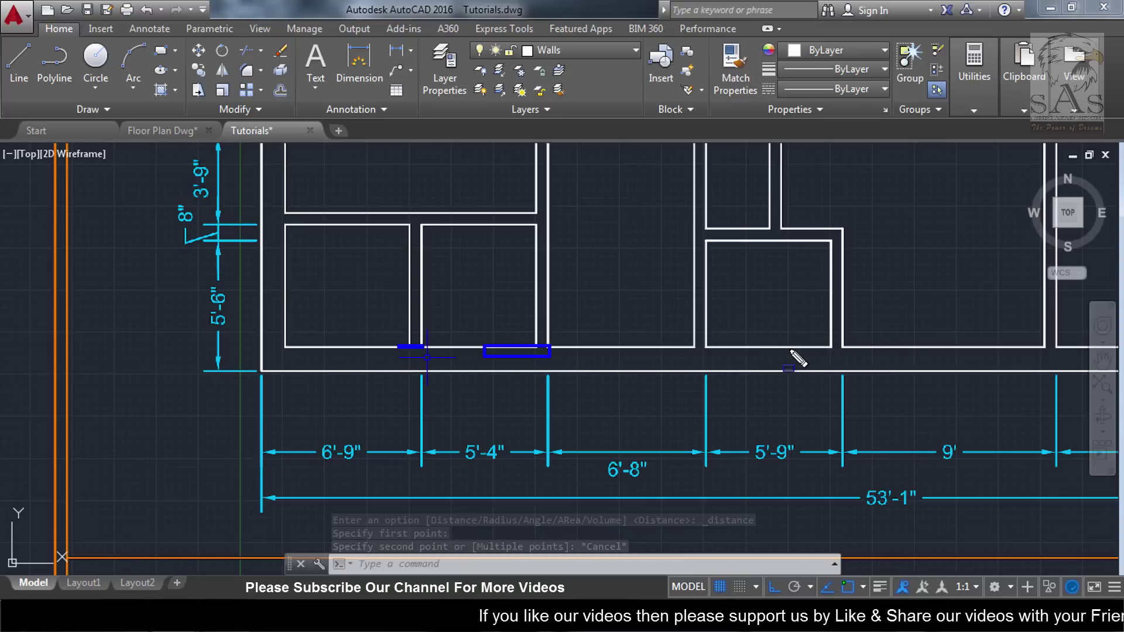
mouse_move(872, 321)
middle_down()
mouse_move(486, 340)
mouse_move(759, 361)
mouse_move(382, 333)
middle_up()
scroll(483, 345, down, 3)
scroll(760, 362, down, 1)
Offset a vertical yellow grid line 6 inches to the right, then undo that copy.
scroll(810, 382, down, 2)
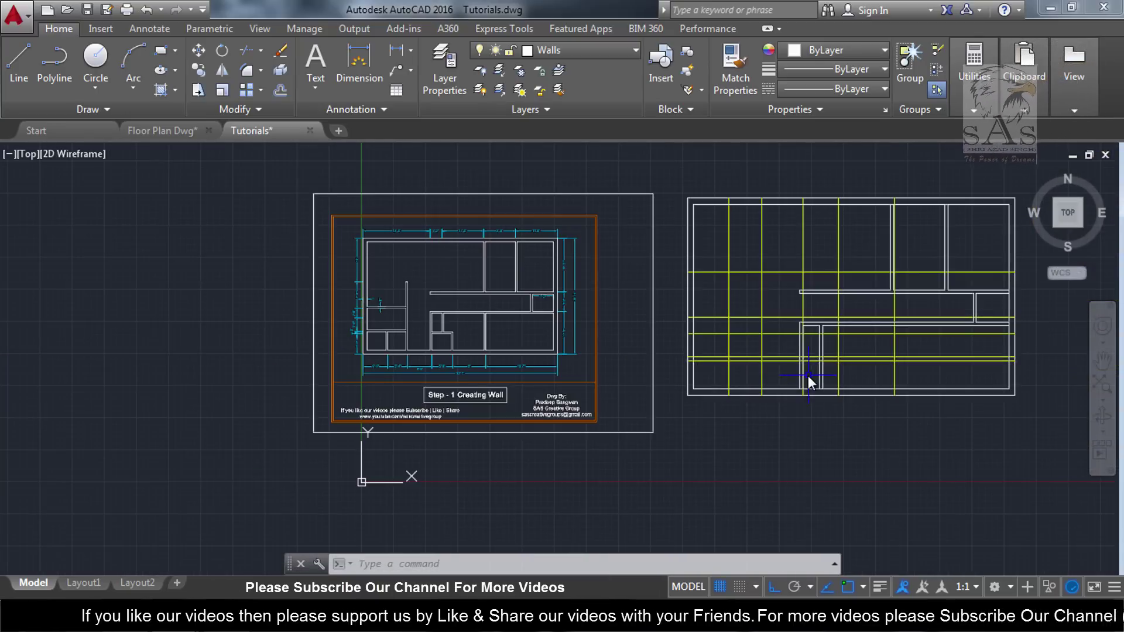
scroll(809, 383, up, 2)
text(o)
key(Return)
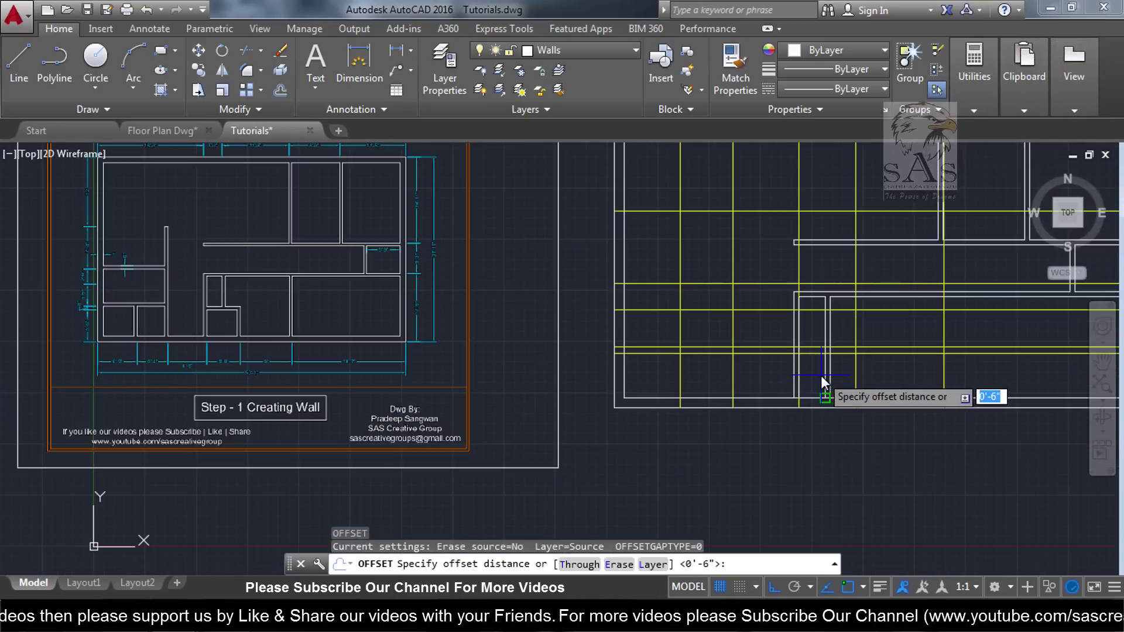
key(Return)
scroll(720, 379, up, 2)
click(660, 384)
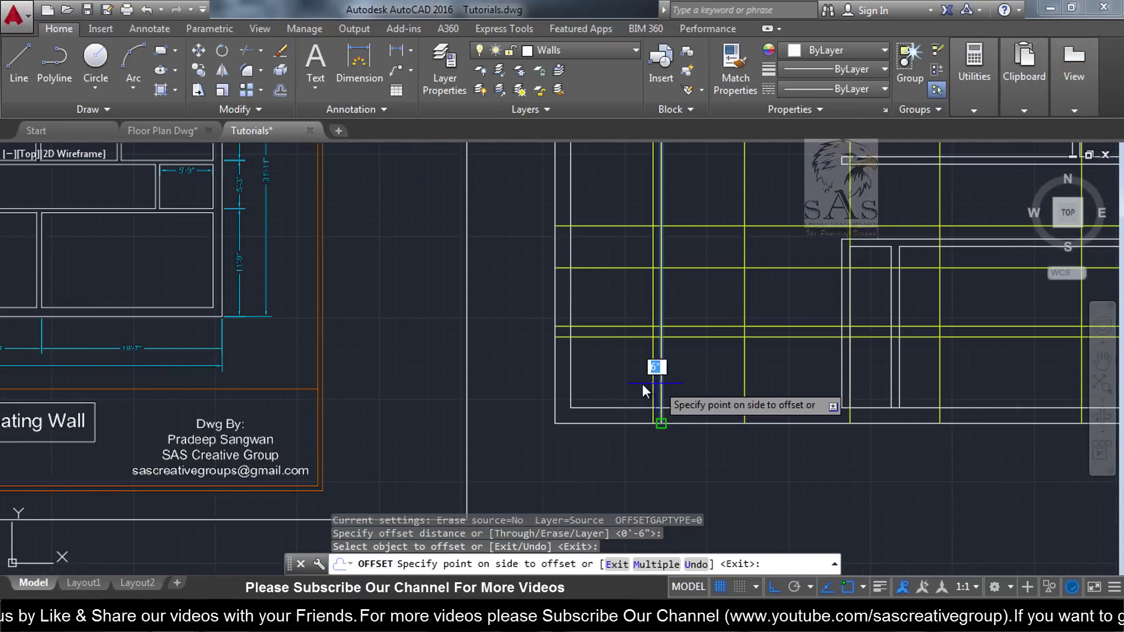
click(742, 381)
scroll(877, 389, up, 2)
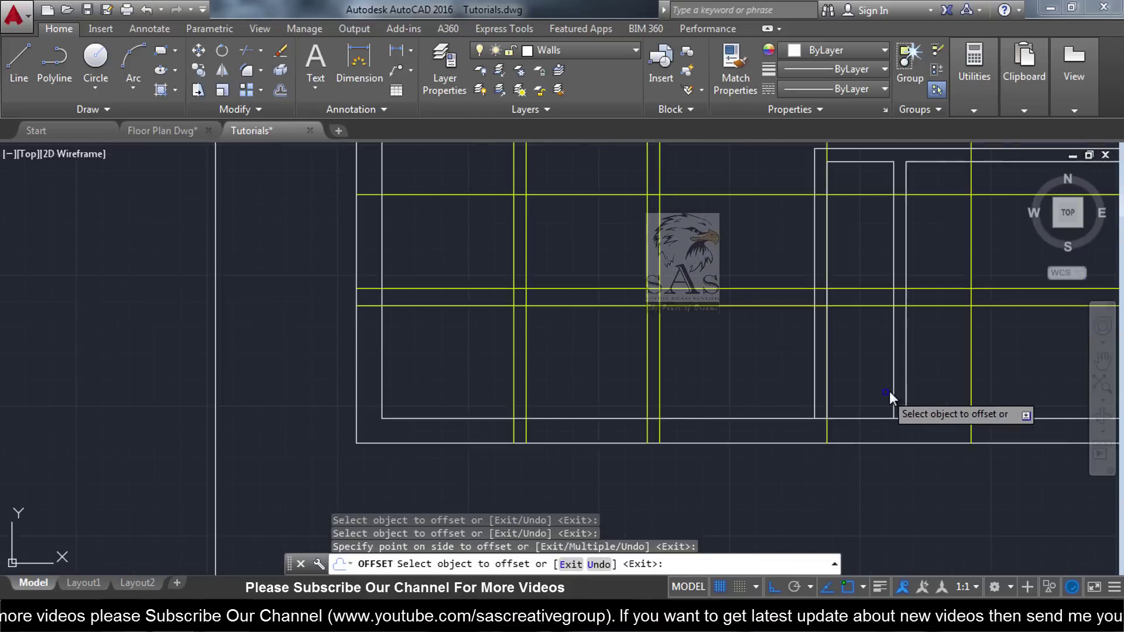
scroll(889, 391, down, 1)
scroll(784, 424, down, 1)
scroll(766, 398, down, 2)
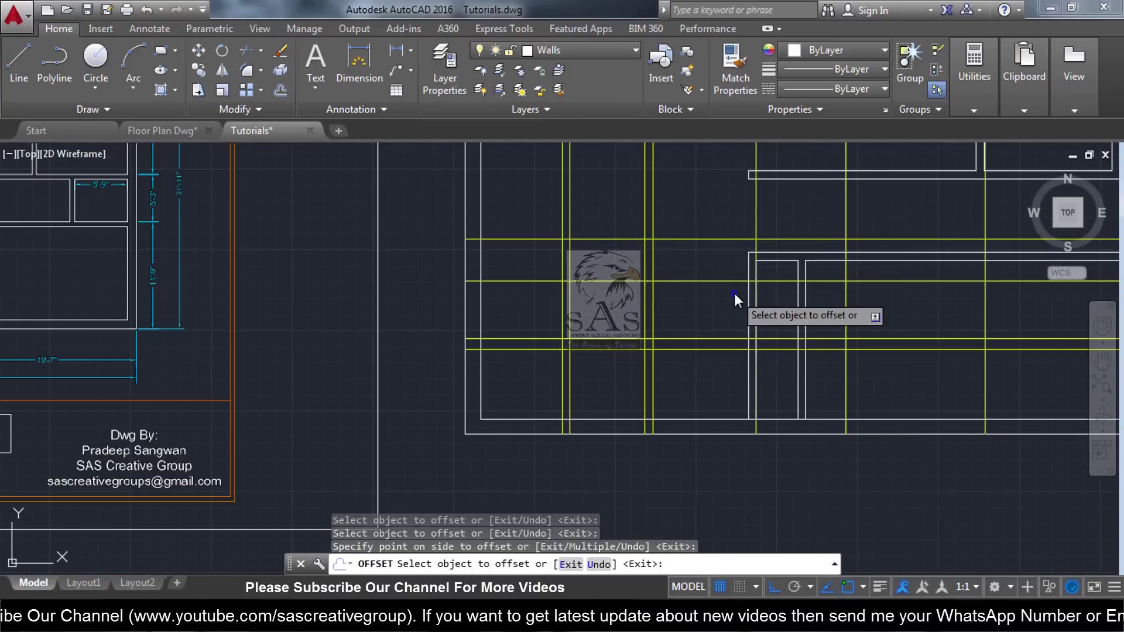
scroll(728, 338, up, 2)
key(ctrl+z)
scroll(900, 385, down, 2)
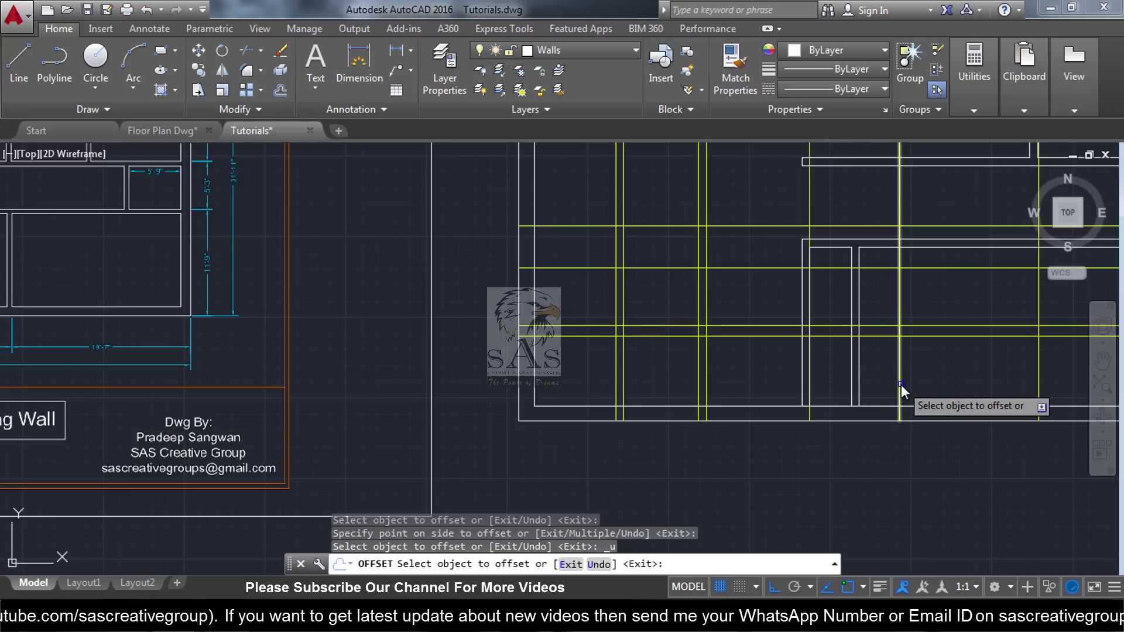
Offset two more yellow vertical grid lines 6 inches to their left and end the offset.
click(901, 384)
click(874, 382)
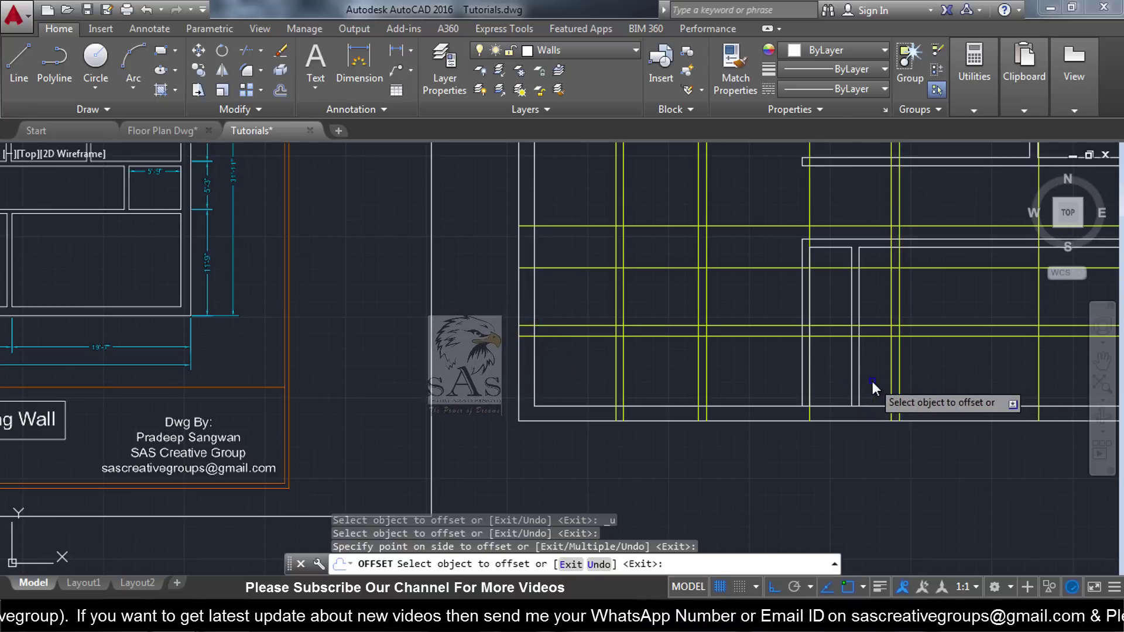
click(1039, 364)
click(995, 366)
scroll(1033, 374, down, 3)
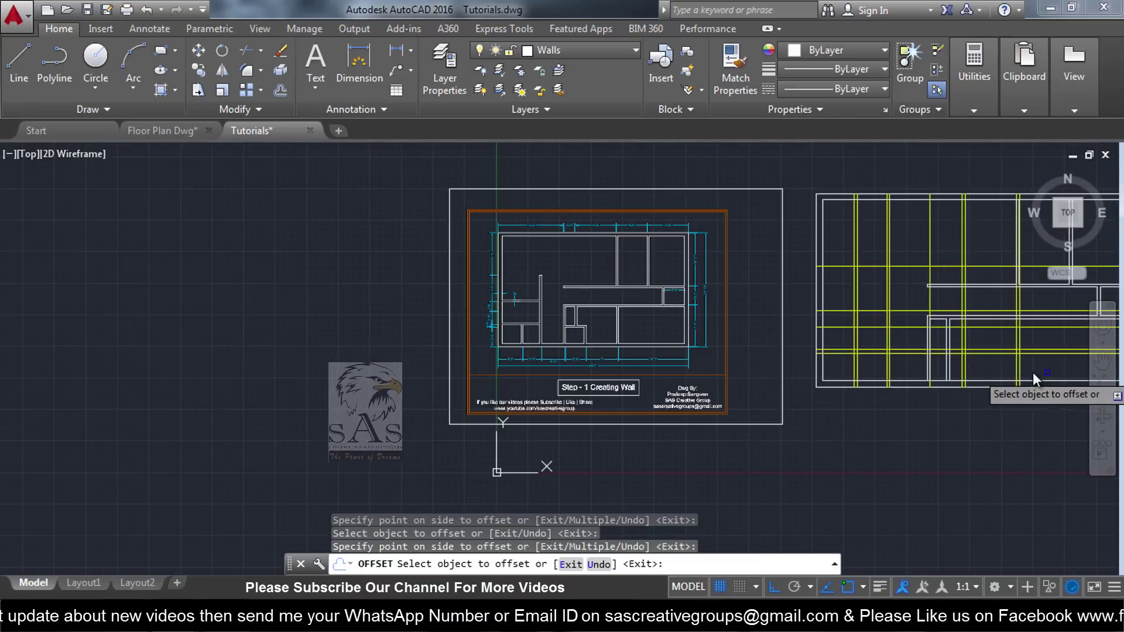
middle_drag(1033, 372, 731, 375)
key(Escape)
scroll(731, 375, up, 2)
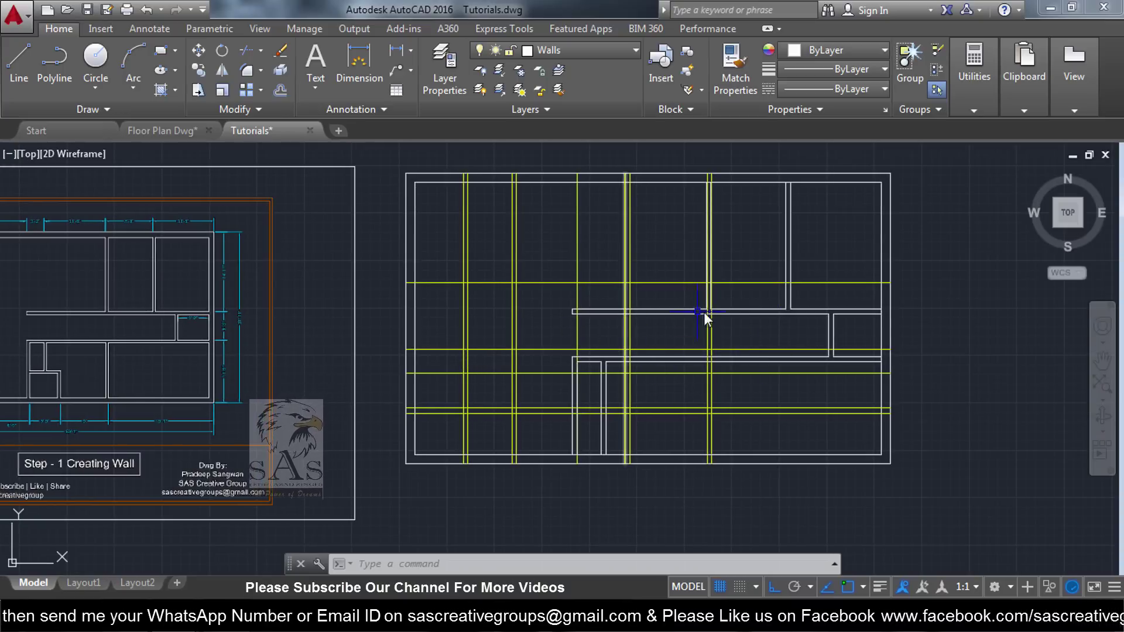
Pan and zoom to show both plans and the reference plan's side dimensions.
middle_drag(502, 323, 529, 356)
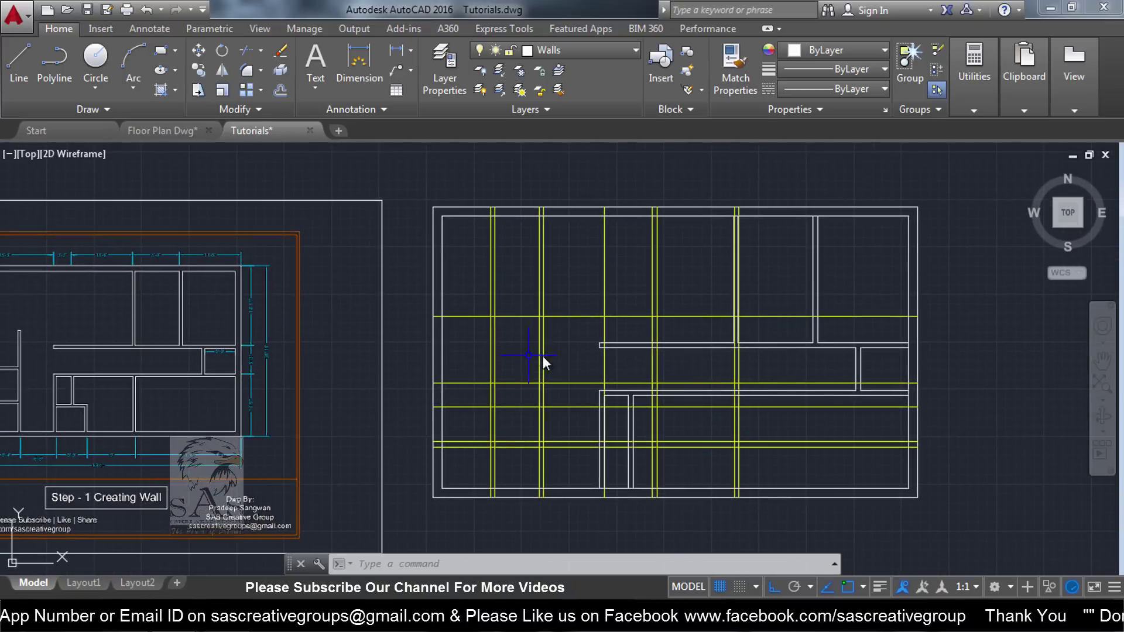
middle_drag(507, 436, 458, 379)
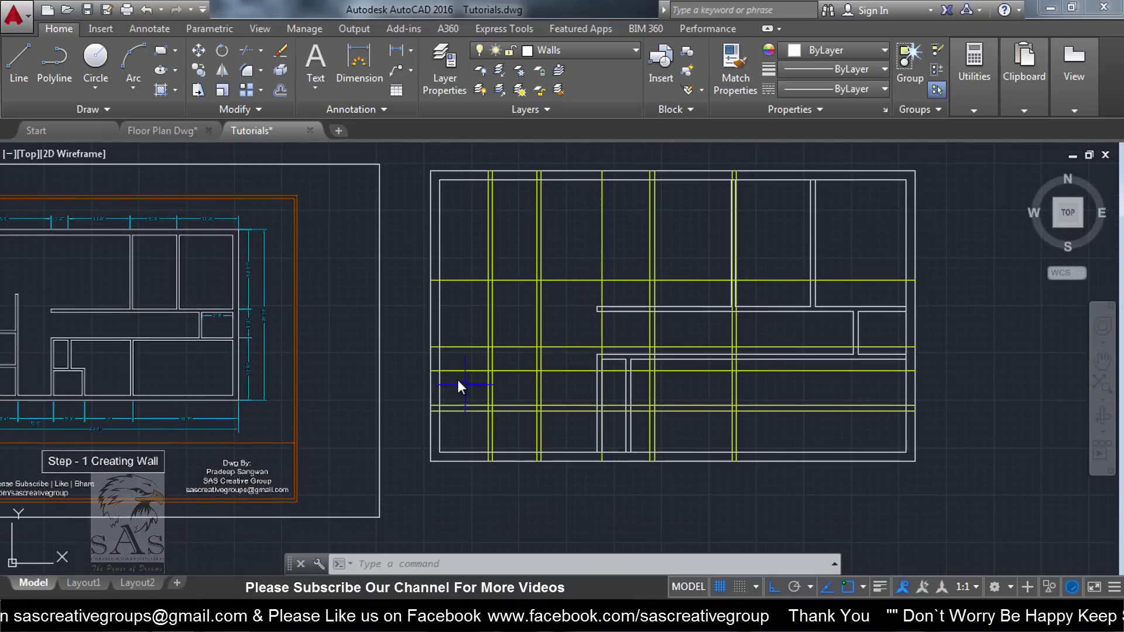
middle_drag(426, 287, 524, 299)
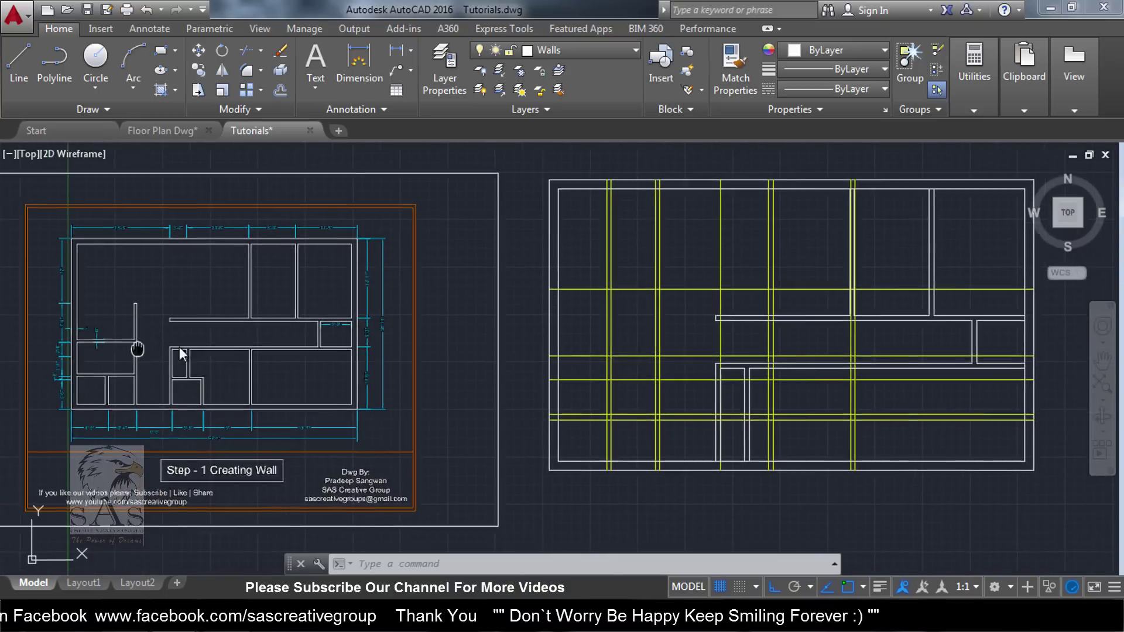
scroll(281, 336, up, 2)
scroll(282, 351, up, 4)
scroll(281, 355, up, 2)
middle_drag(287, 352, 641, 398)
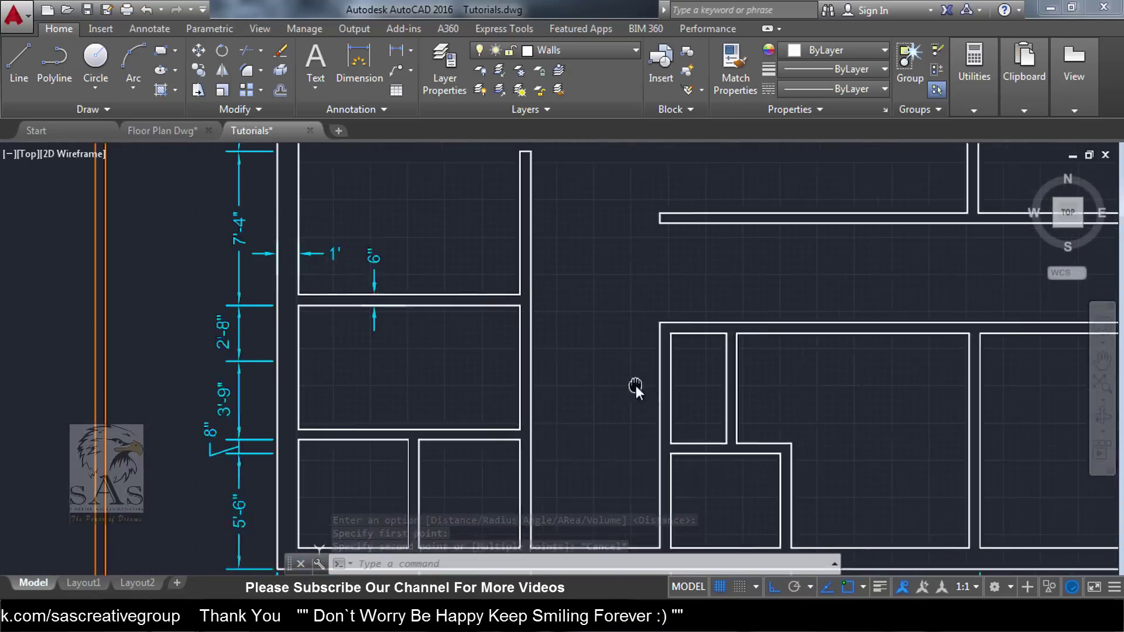
Offset the lower and middle horizontal yellow grid lines 6 inches upward.
scroll(404, 293, down, 5)
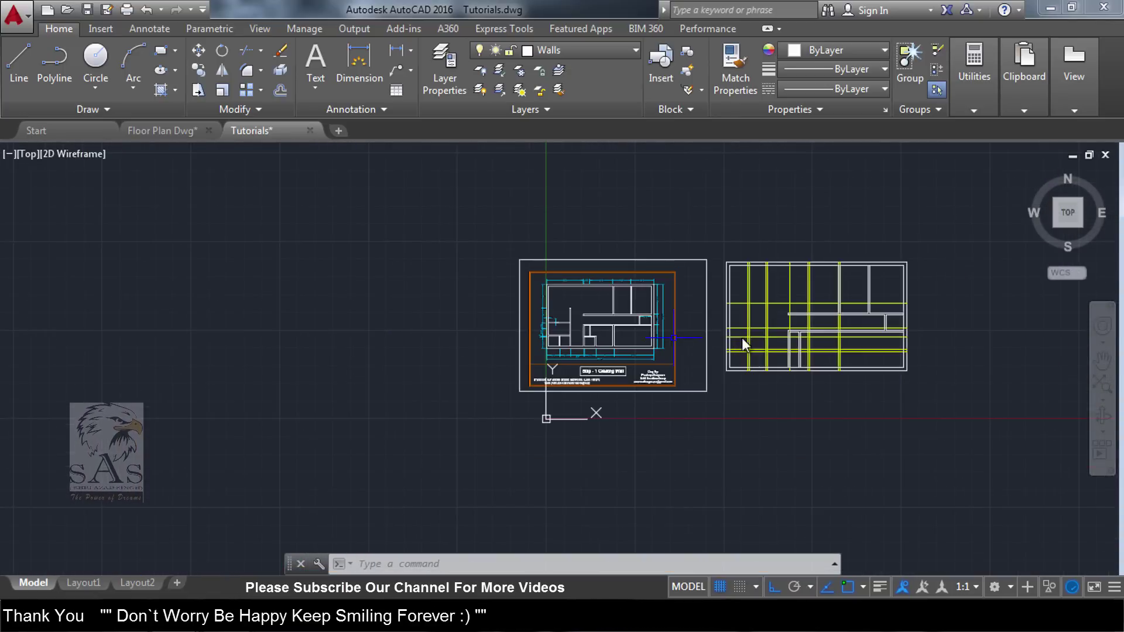
scroll(742, 337, up, 5)
text(o)
key(Return)
key(Return)
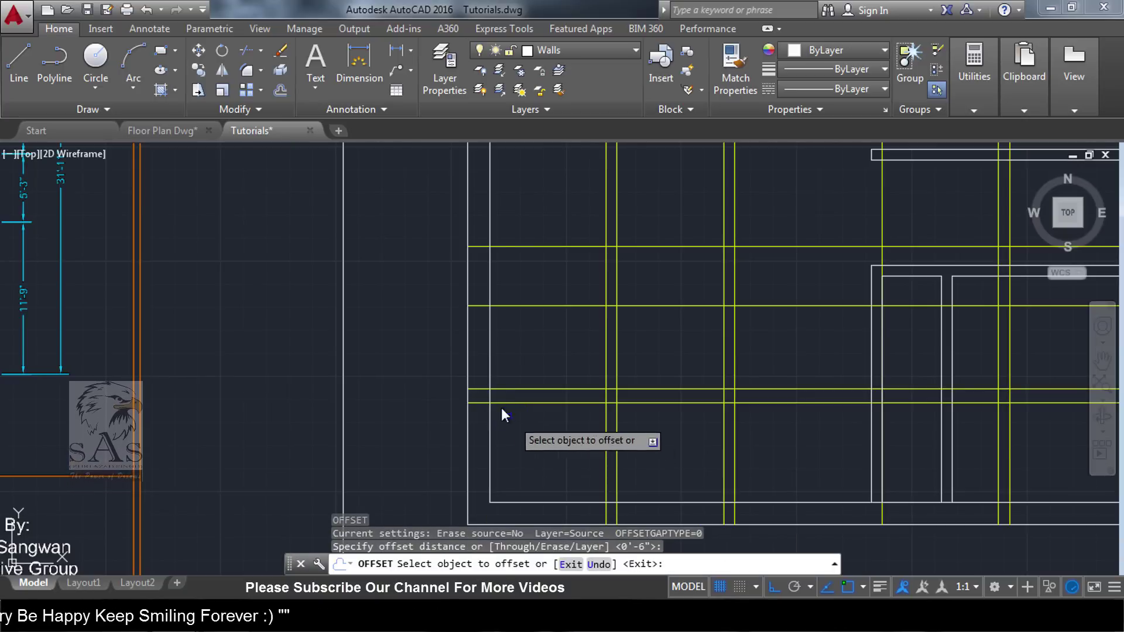
click(508, 390)
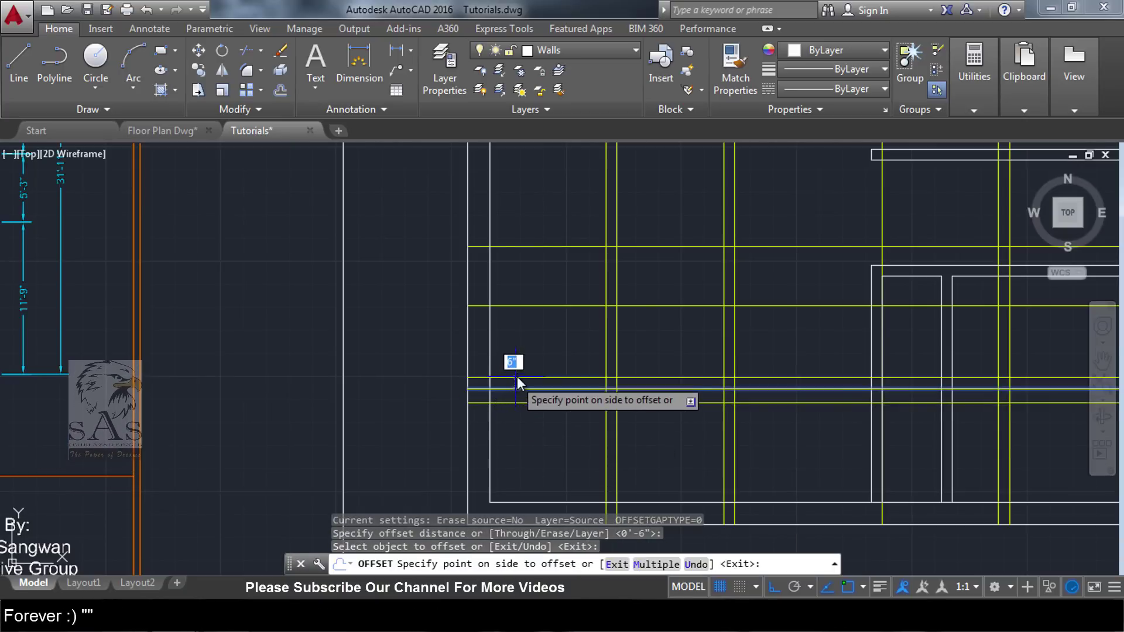
click(545, 372)
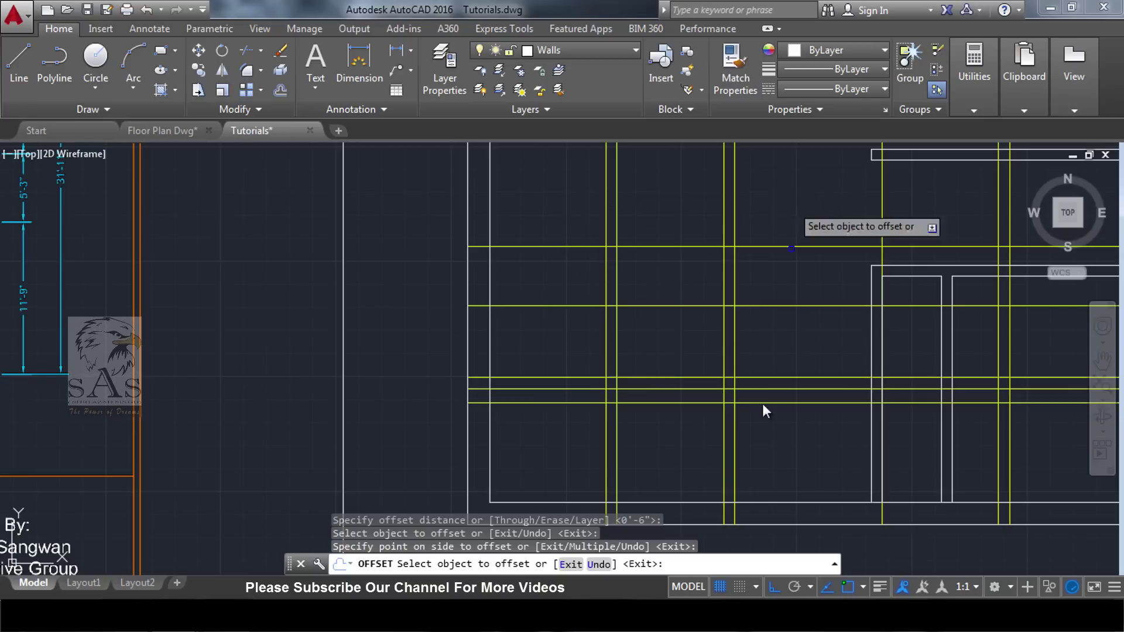
click(537, 302)
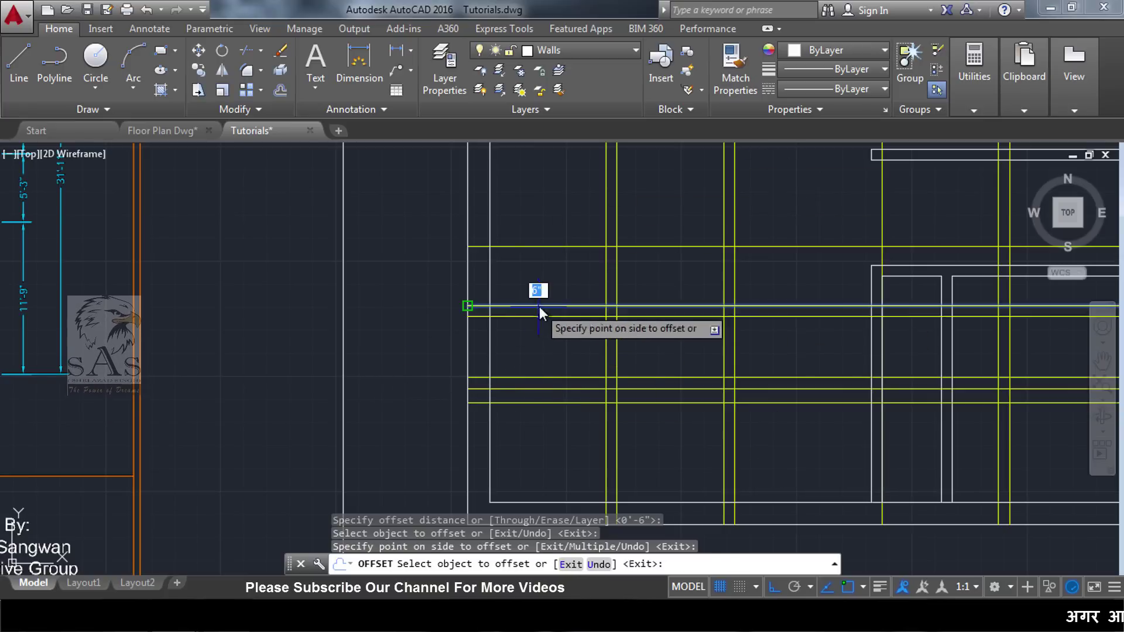
click(549, 284)
Pick the upper horizontal yellow grid line, then end the offset command.
click(556, 251)
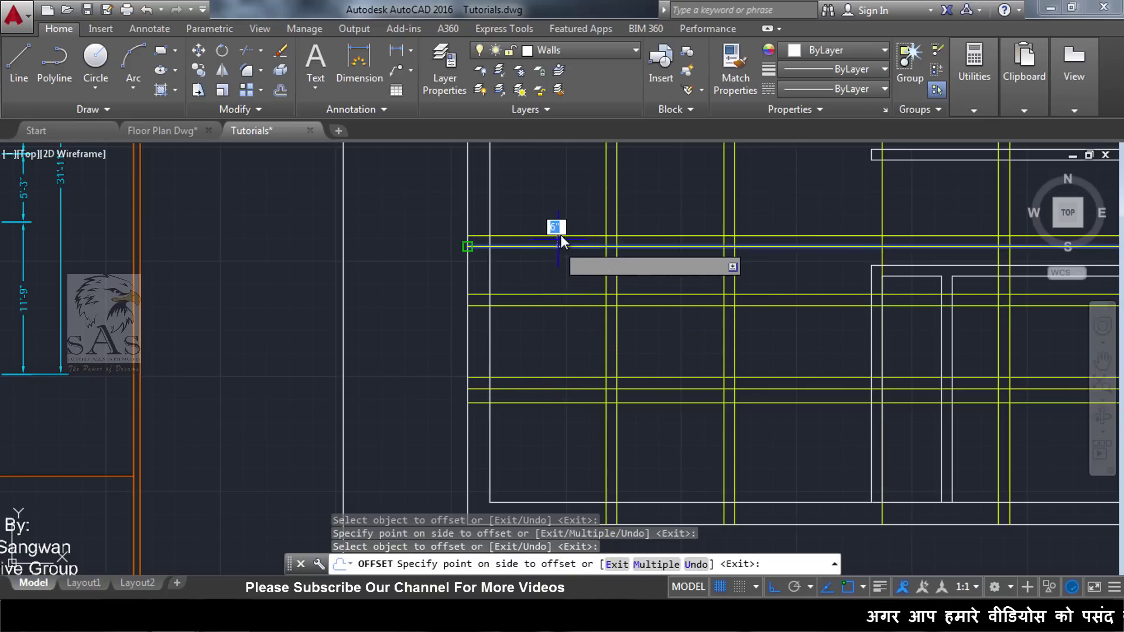
scroll(586, 237, down, 5)
scroll(570, 195, up, 4)
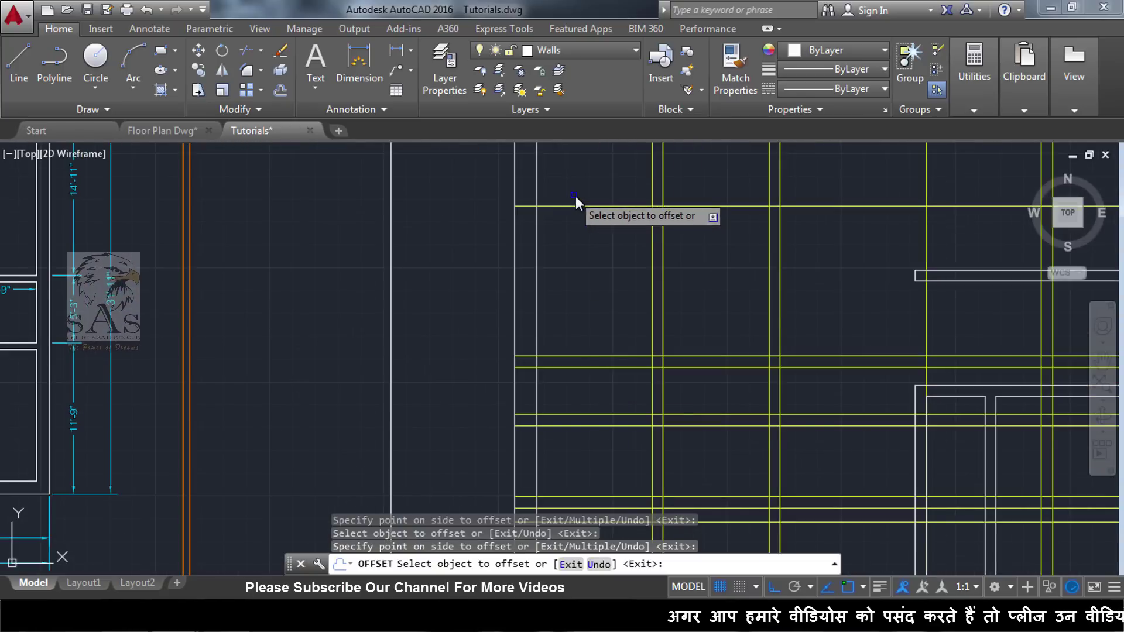
scroll(596, 210, down, 3)
scroll(592, 207, up, 3)
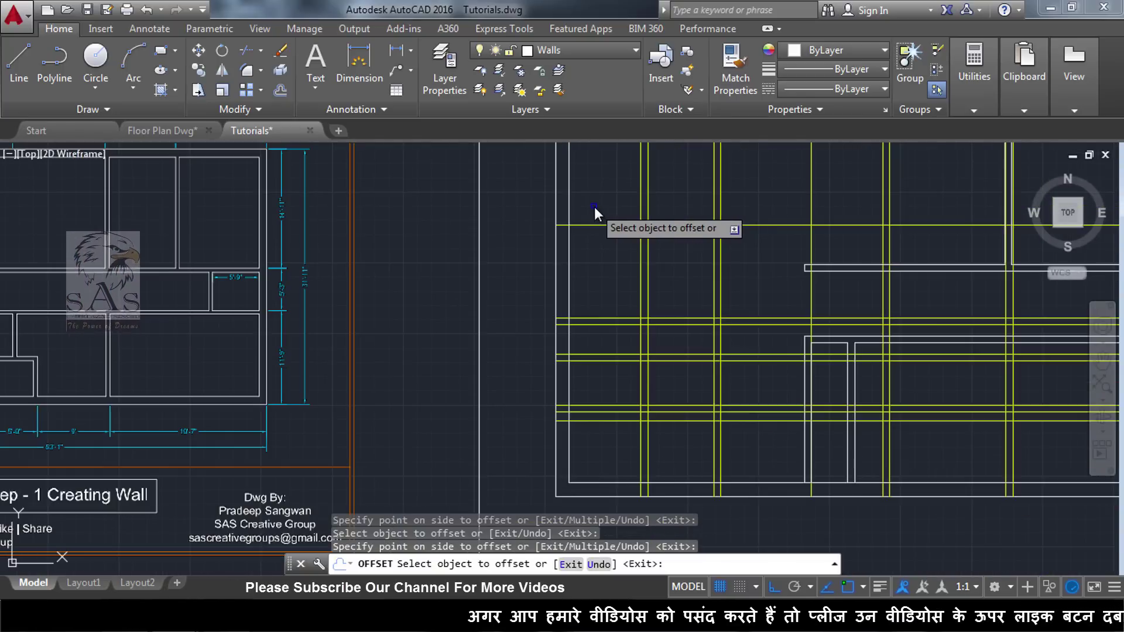
scroll(600, 212, down, 2)
scroll(863, 251, up, 3)
scroll(943, 264, down, 4)
scroll(826, 259, up, 4)
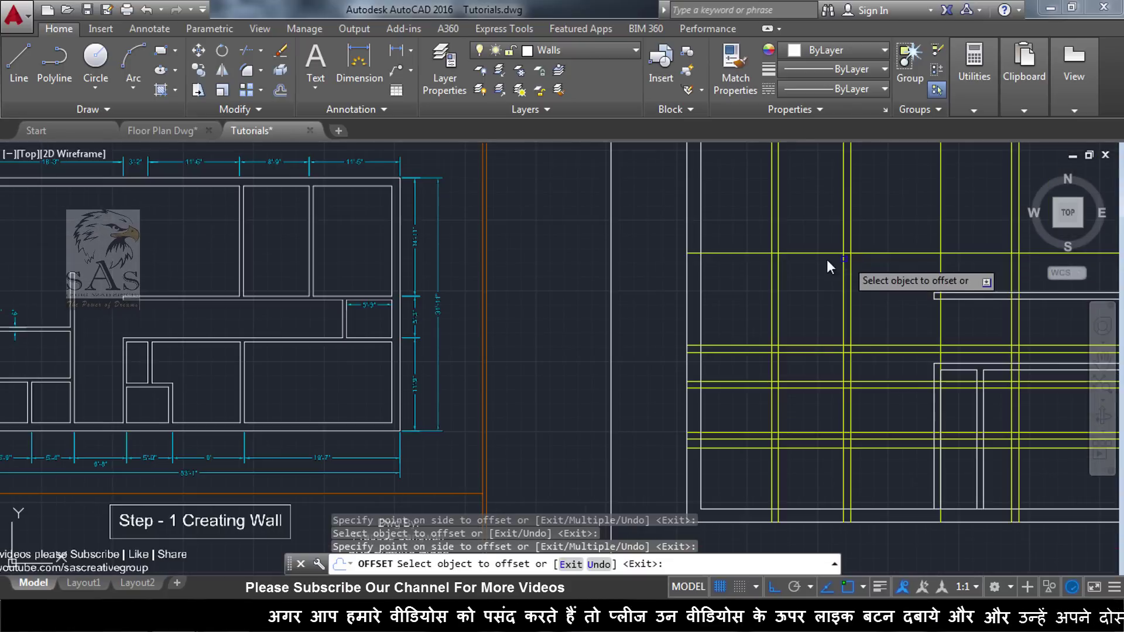
scroll(843, 257, down, 2)
key(Escape)
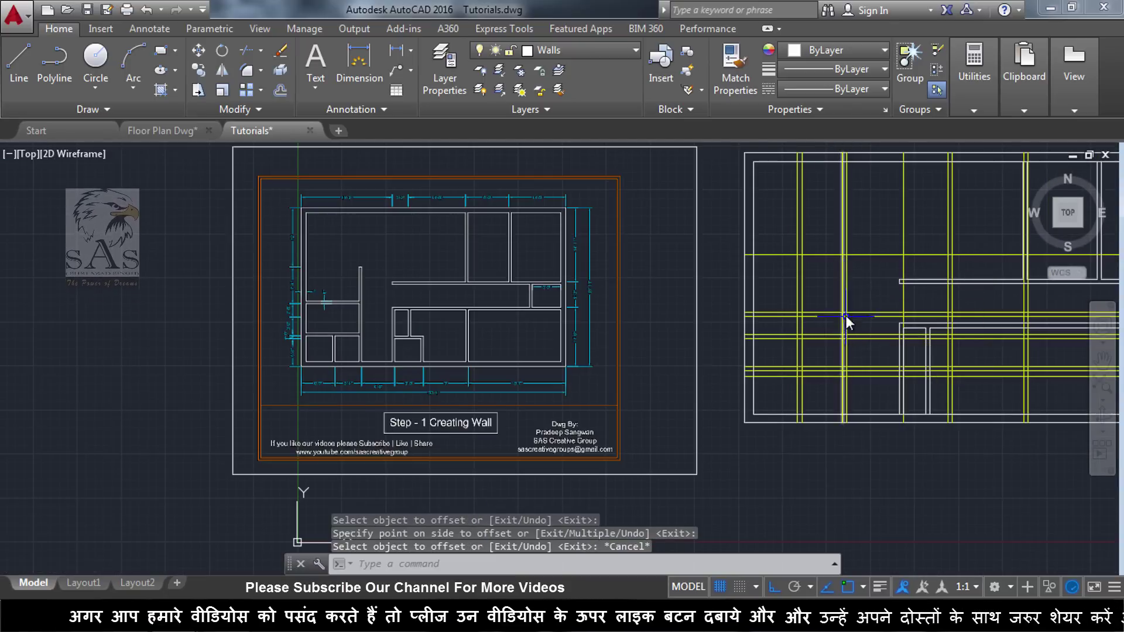
scroll(845, 314, down, 4)
scroll(938, 340, up, 5)
scroll(753, 306, down, 3)
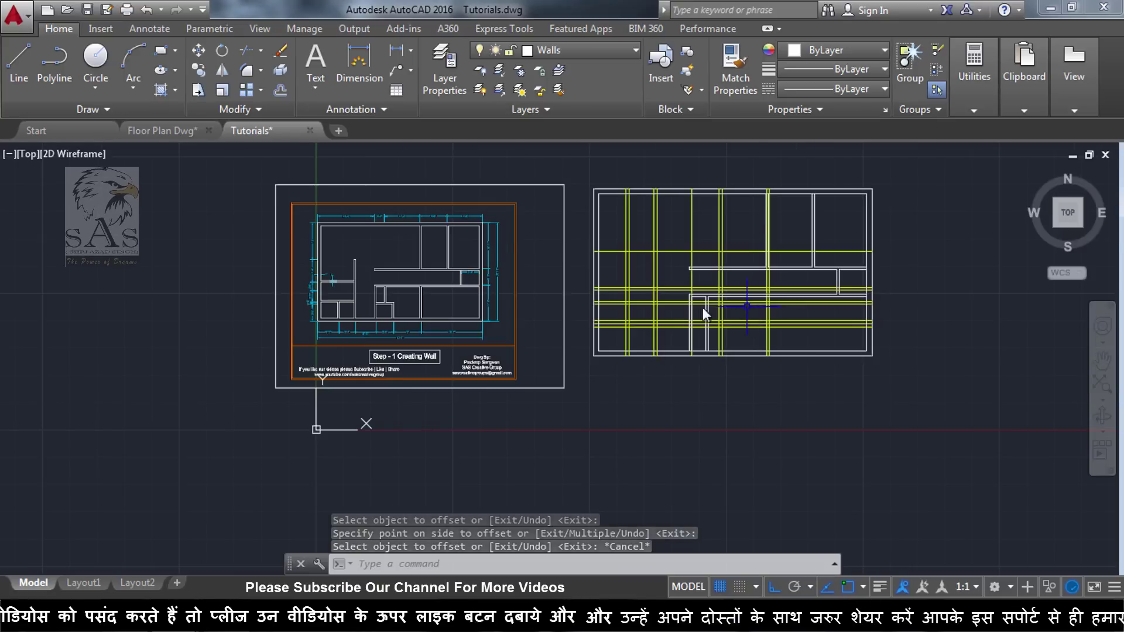
scroll(732, 325, up, 4)
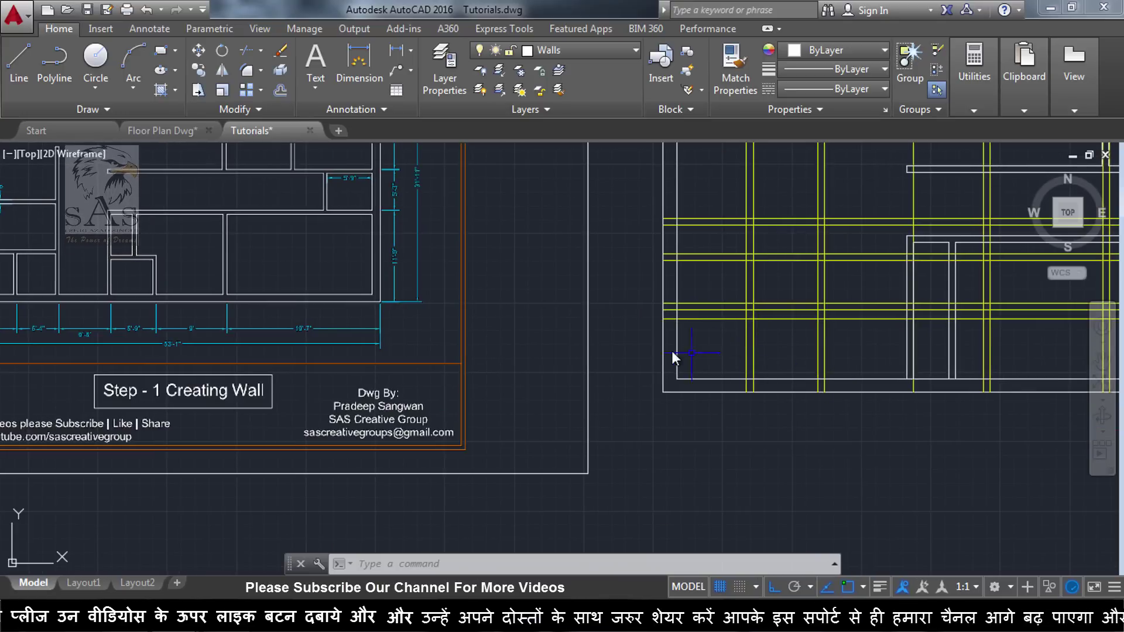
Trace a white wall line from the corner across to the grid intersection and down to the bottom wall.
text(l)
key(Return)
scroll(710, 361, down, 4)
scroll(413, 357, up, 6)
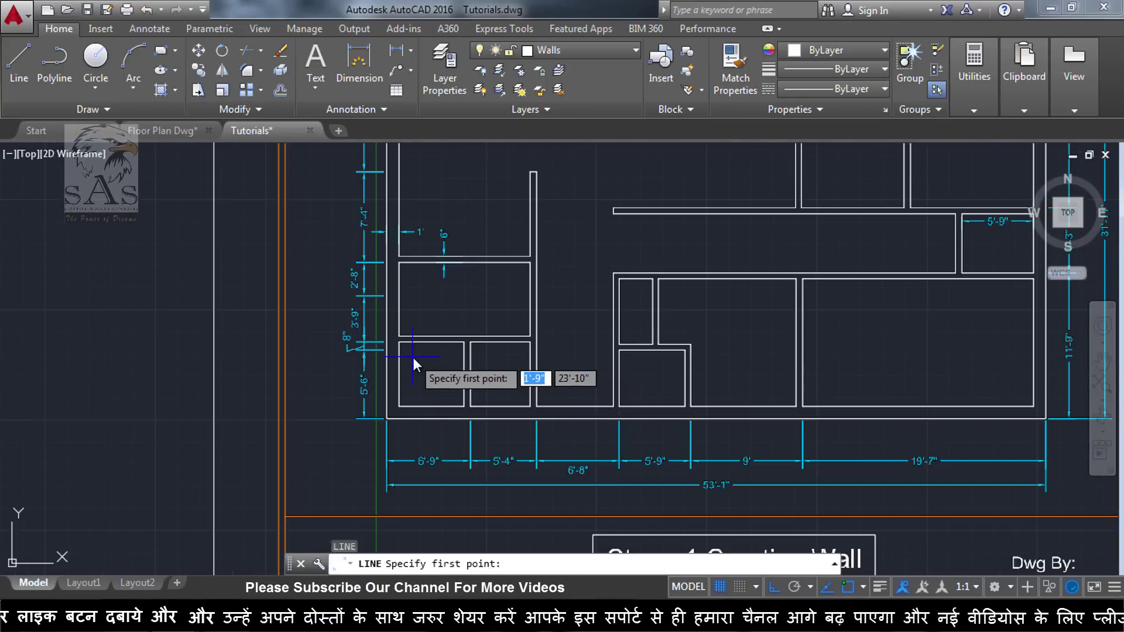
scroll(389, 400, down, 5)
scroll(875, 421, up, 2)
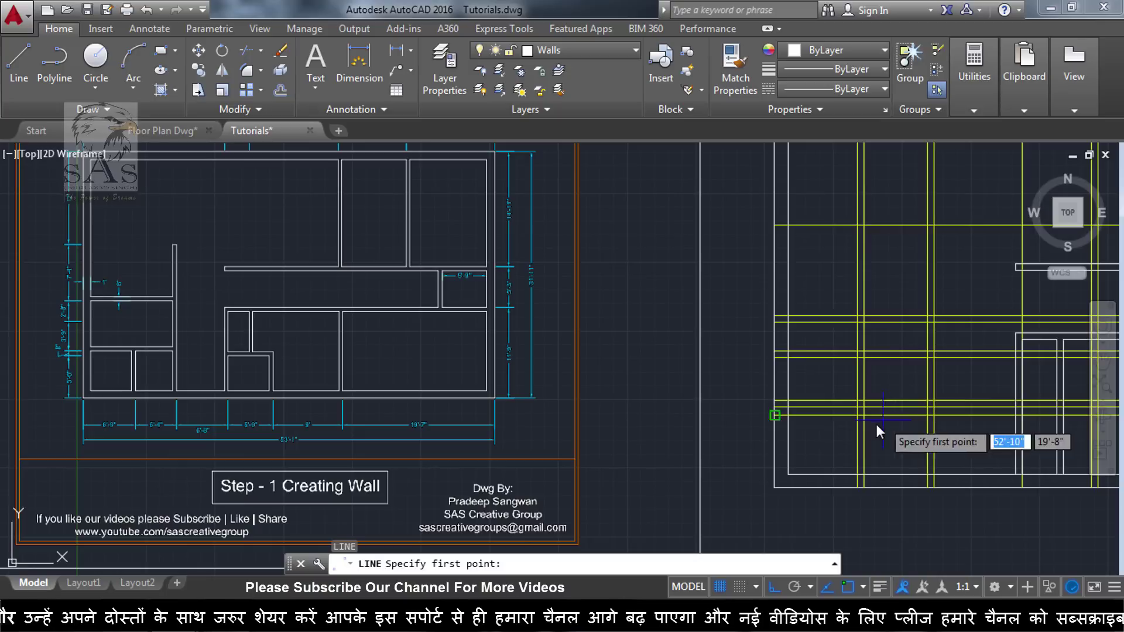
scroll(722, 395, up, 1)
scroll(654, 383, up, 1)
scroll(637, 379, up, 3)
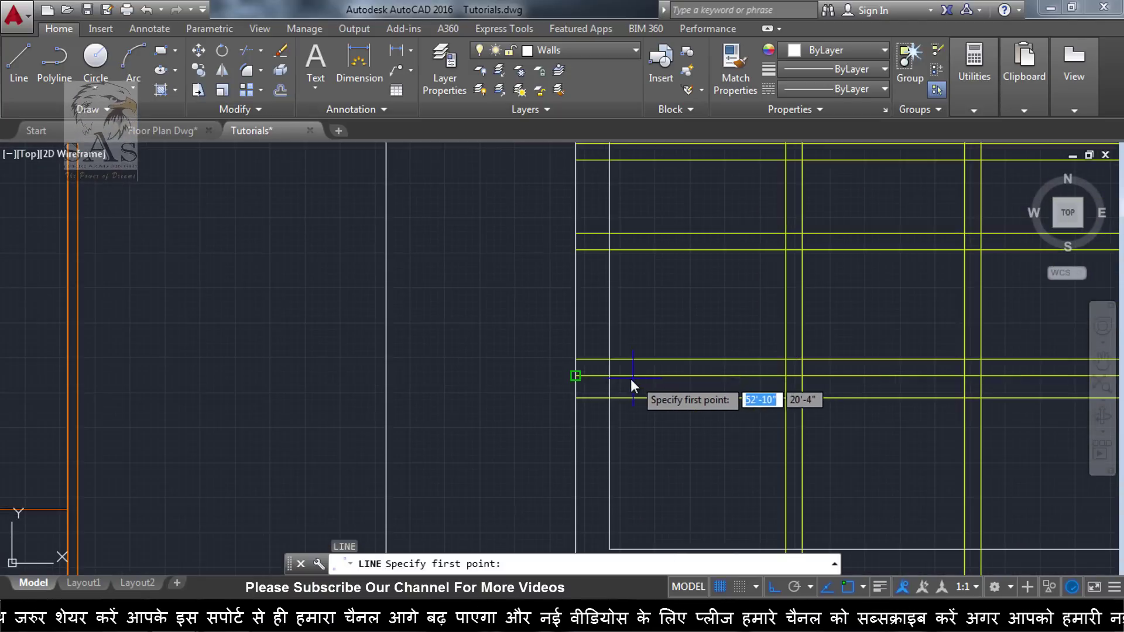
click(609, 374)
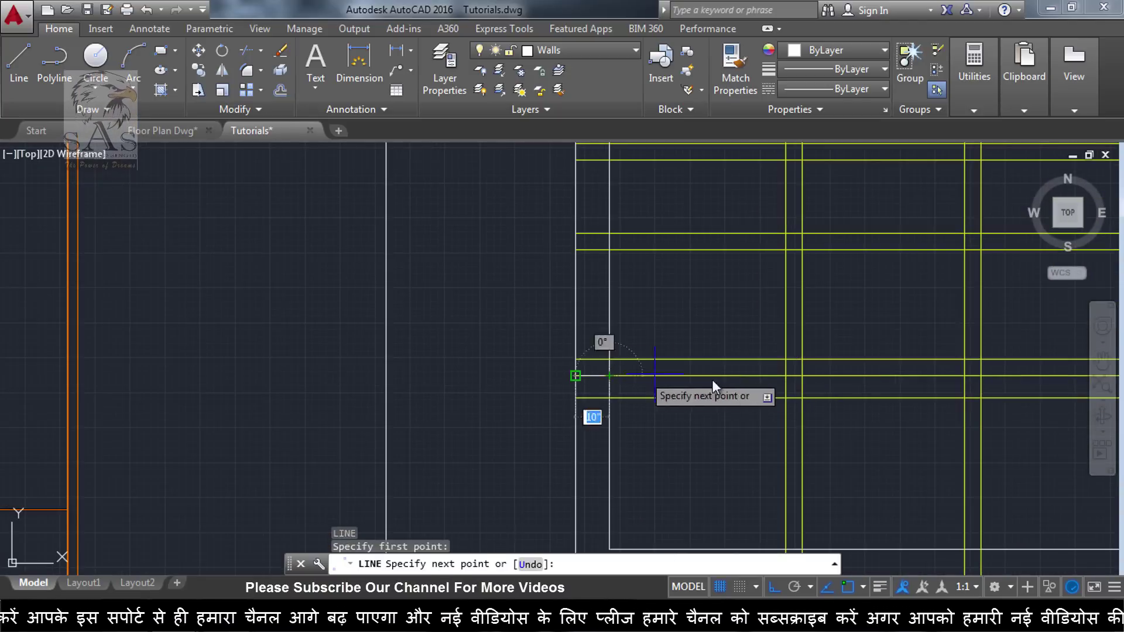
click(790, 377)
click(783, 544)
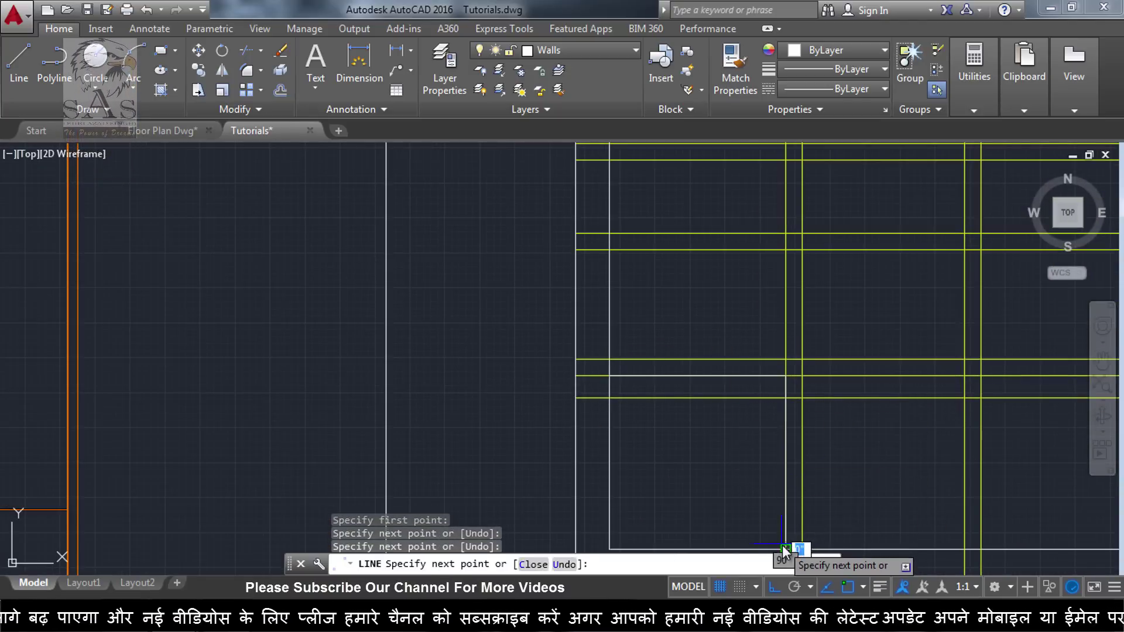
key(Escape)
Trace a wall line up from the bottom wall, right along the grid, and back down.
key(l)
key(Return)
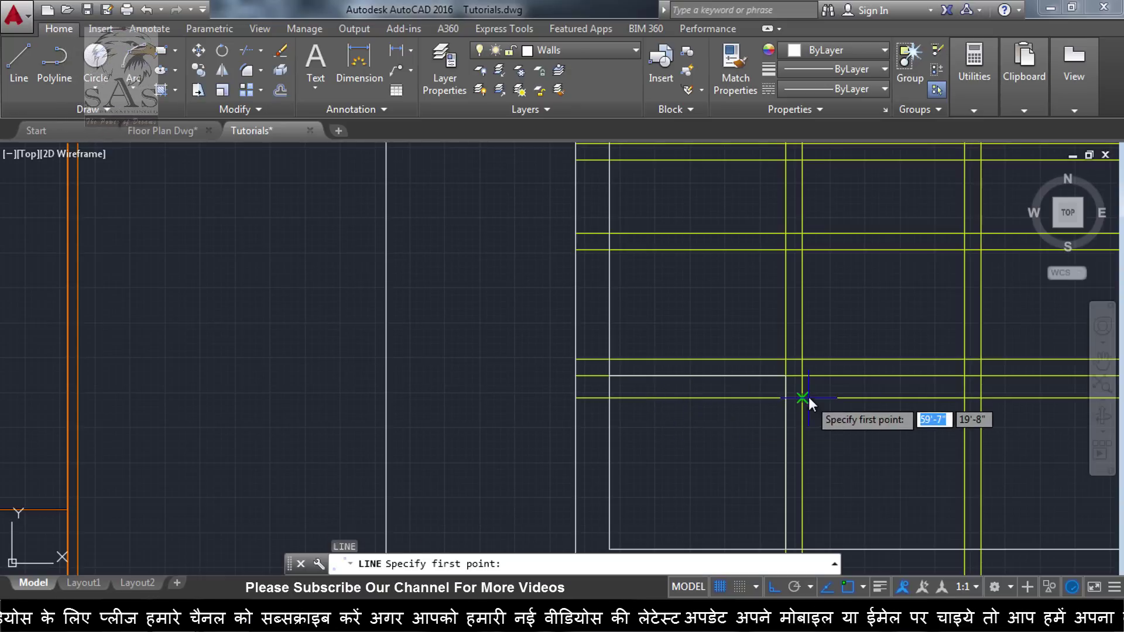
scroll(804, 503, down, 3)
scroll(806, 507, up, 3)
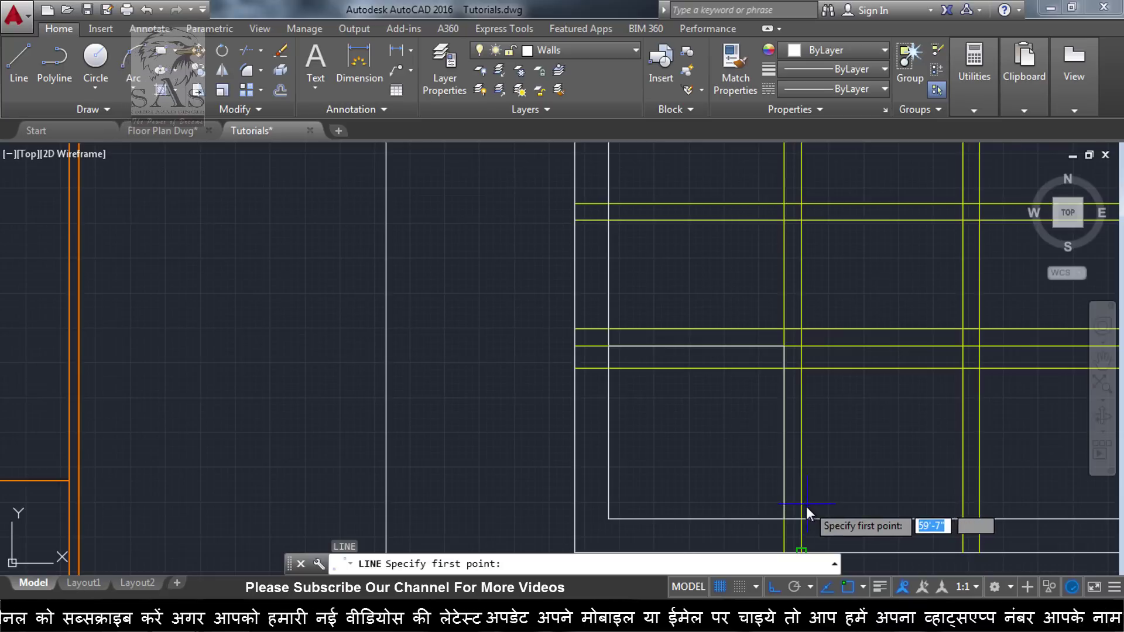
click(802, 547)
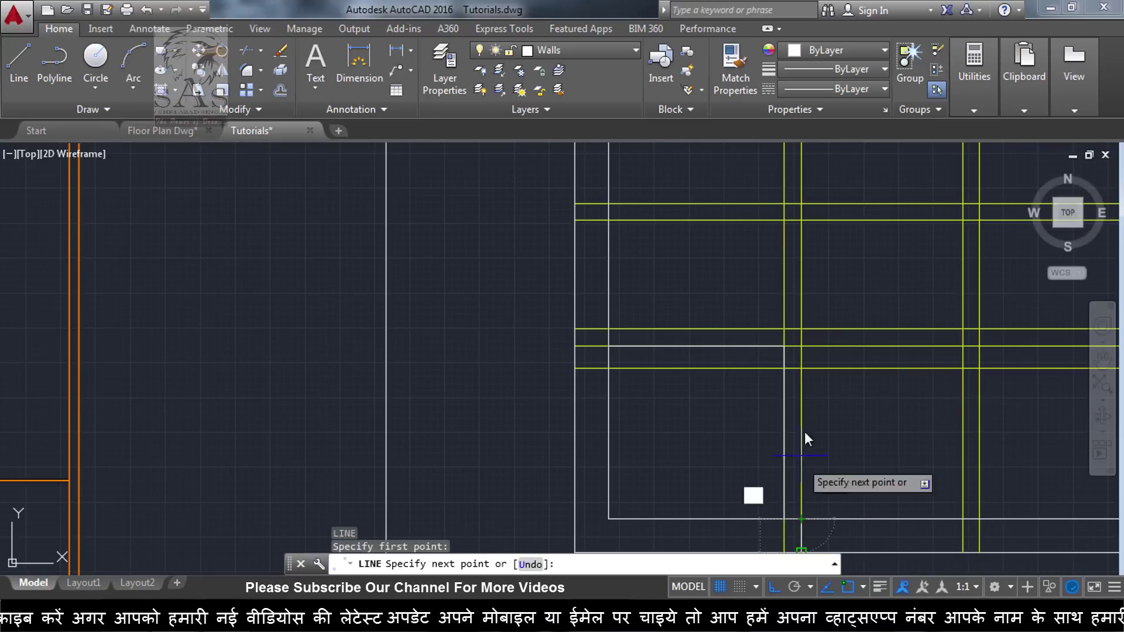
click(800, 346)
click(965, 346)
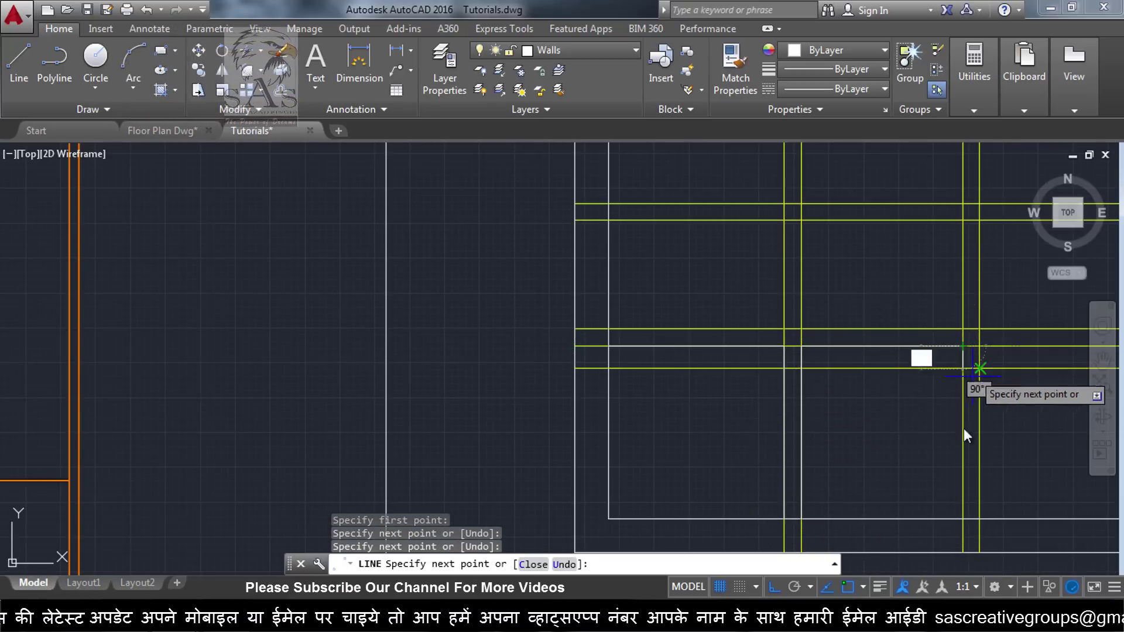
click(963, 518)
key(Escape)
Trace a wall line up to the grid line and left to the next intersection.
scroll(1010, 417, down, 3)
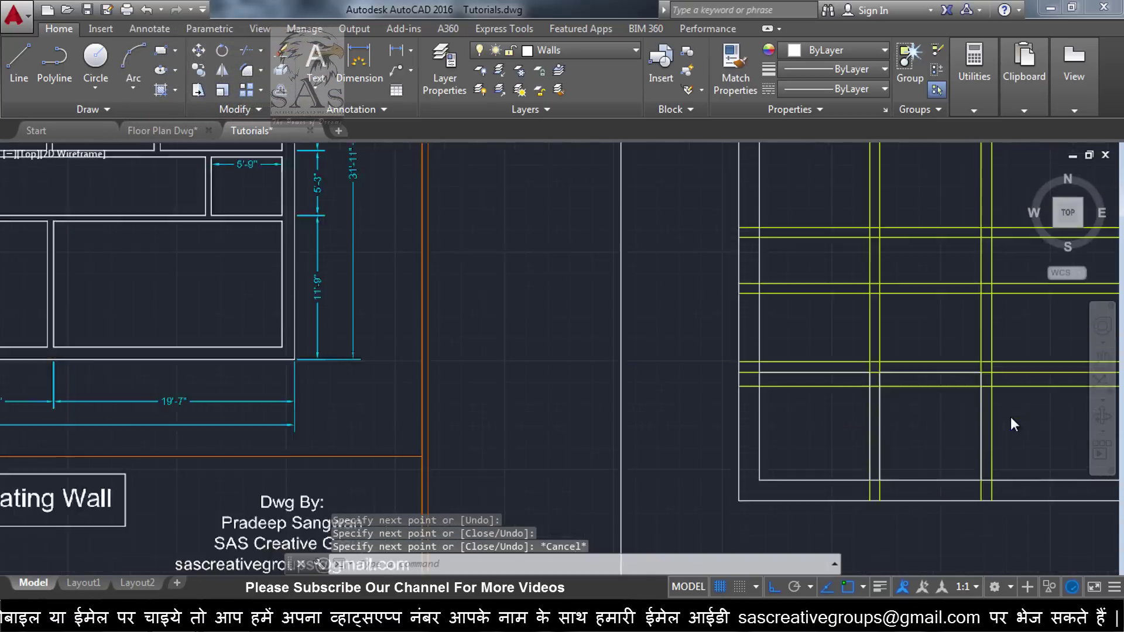
scroll(978, 411, down, 2)
middle_drag(978, 411, 808, 408)
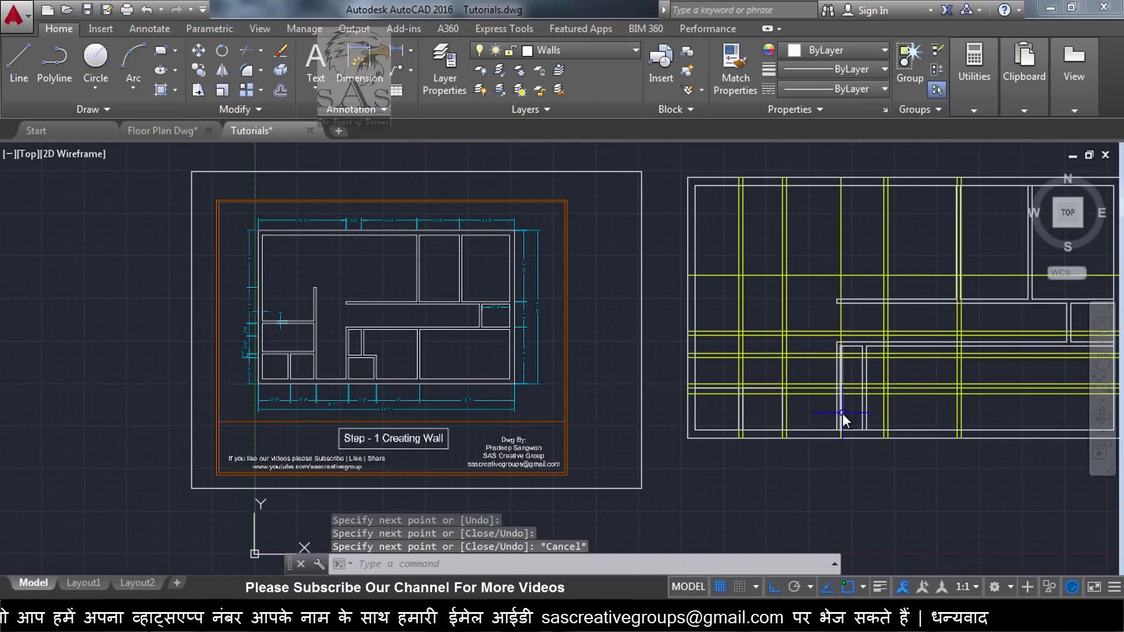
key(Return)
scroll(796, 410, up, 3)
scroll(761, 456, down, 3)
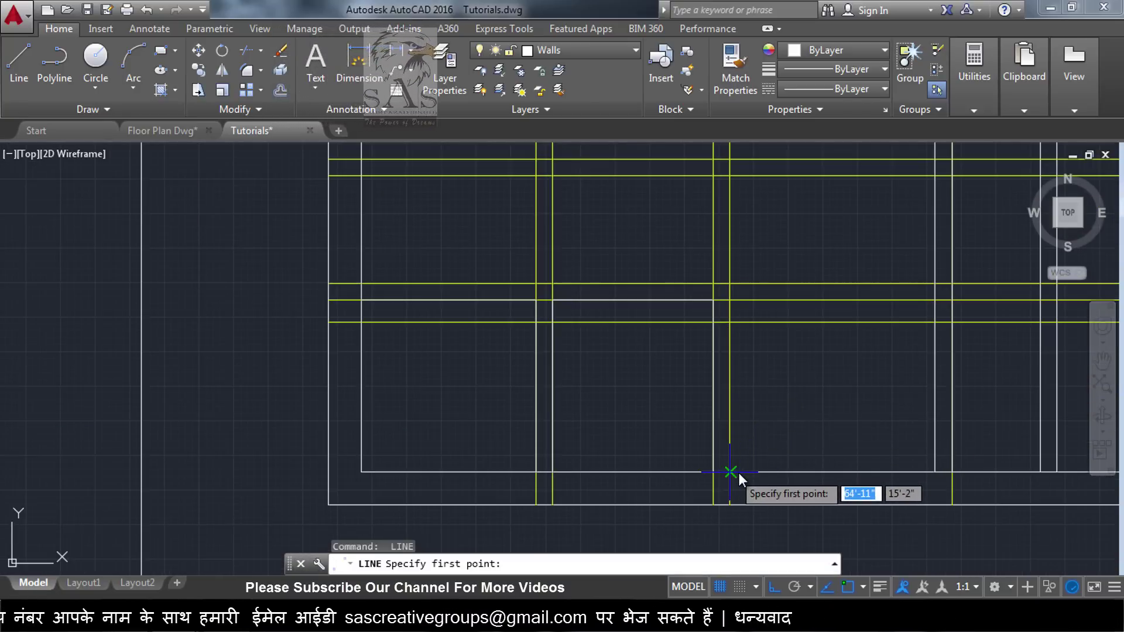
click(735, 468)
scroll(743, 446, up, 2)
scroll(747, 410, down, 4)
scroll(755, 327, up, 3)
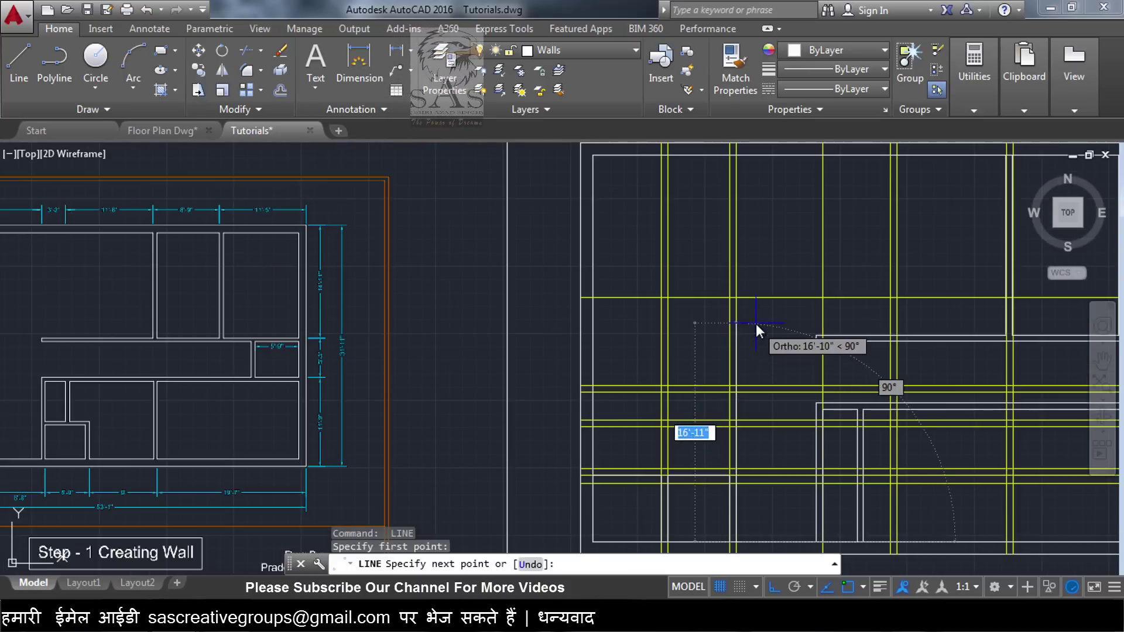
scroll(752, 308, up, 2)
click(691, 271)
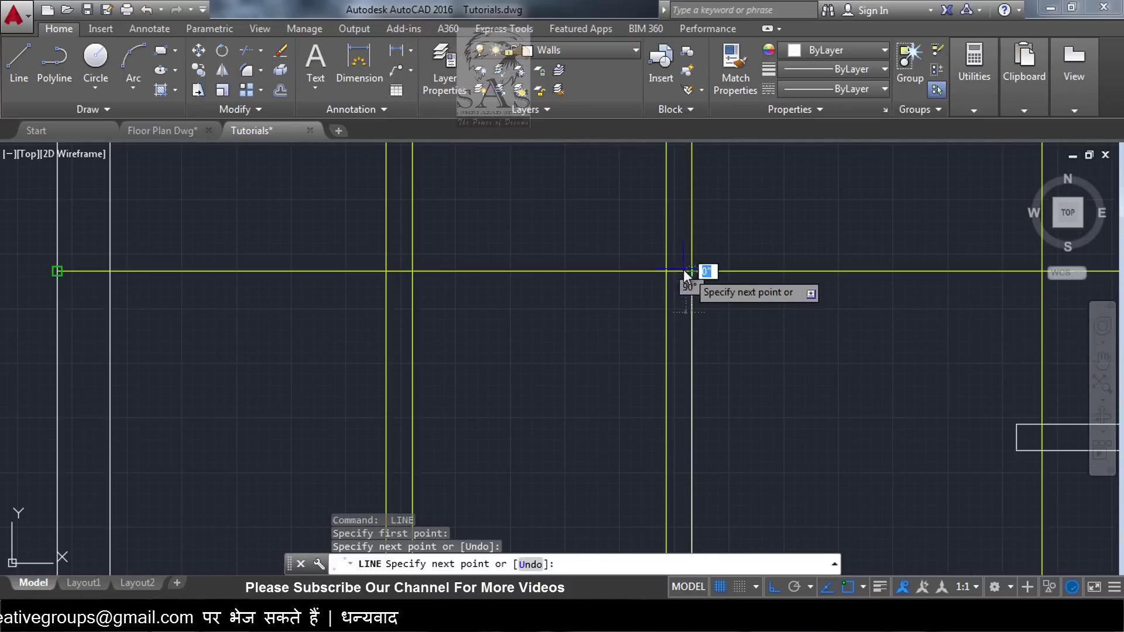
click(667, 271)
Continue that wall down to the grid intersection and across to the left wall.
scroll(673, 377, down, 3)
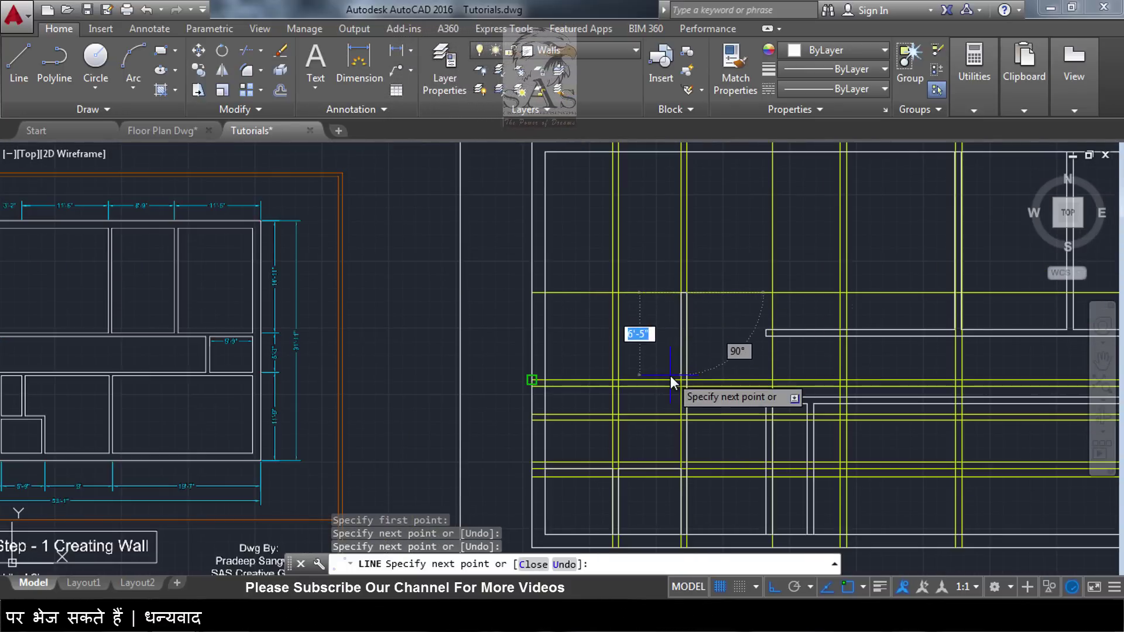
scroll(675, 375, down, 2)
scroll(674, 377, up, 3)
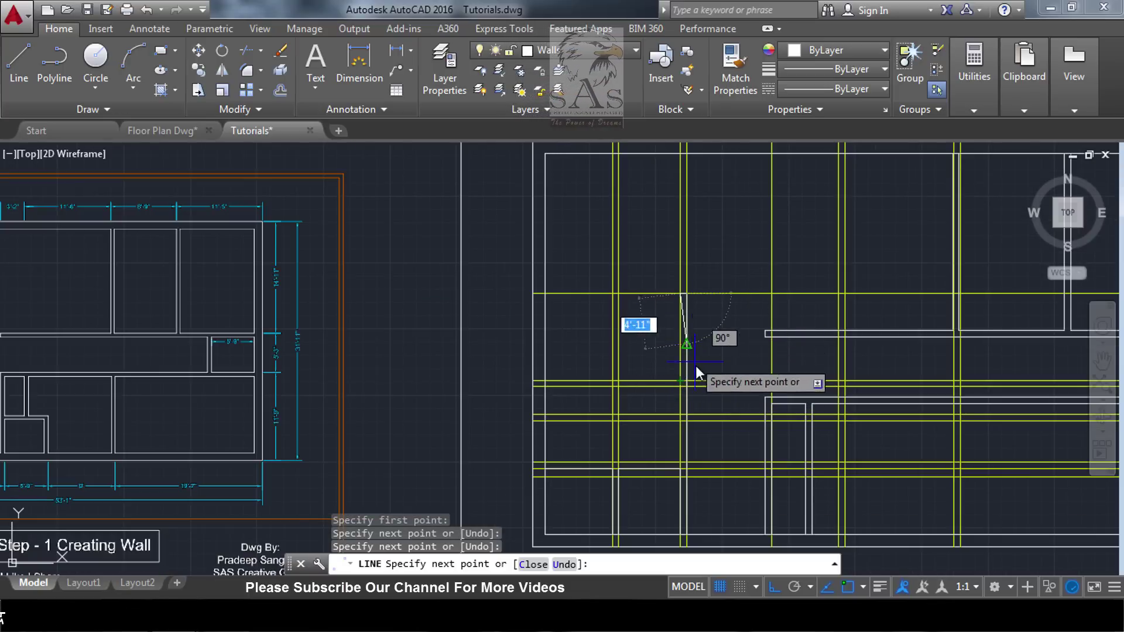
scroll(686, 375, up, 2)
click(666, 391)
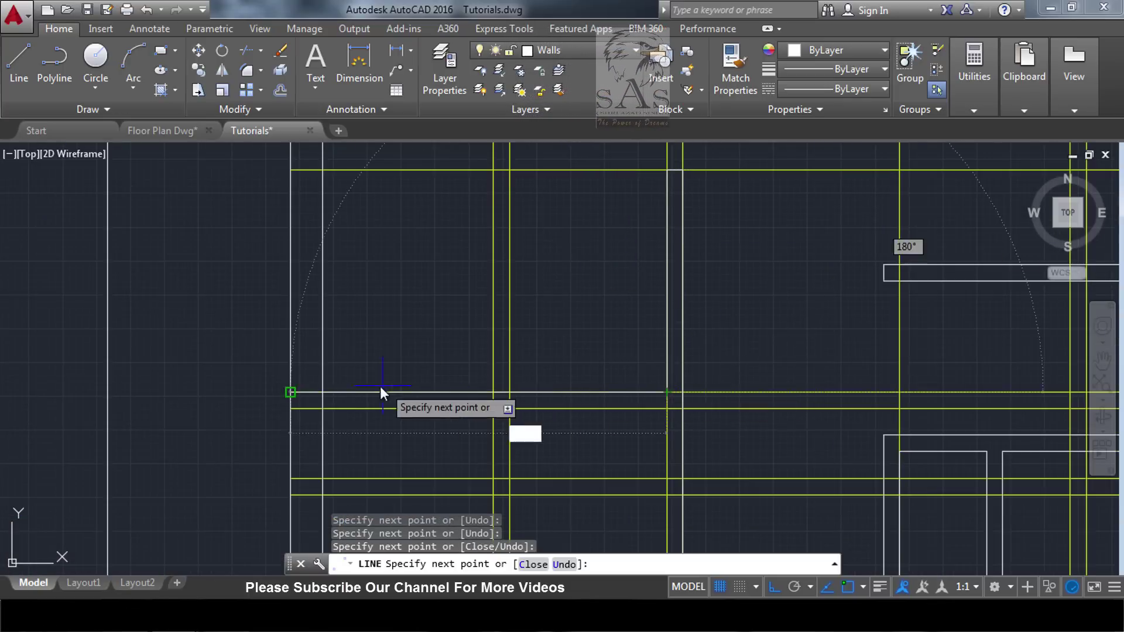
click(319, 388)
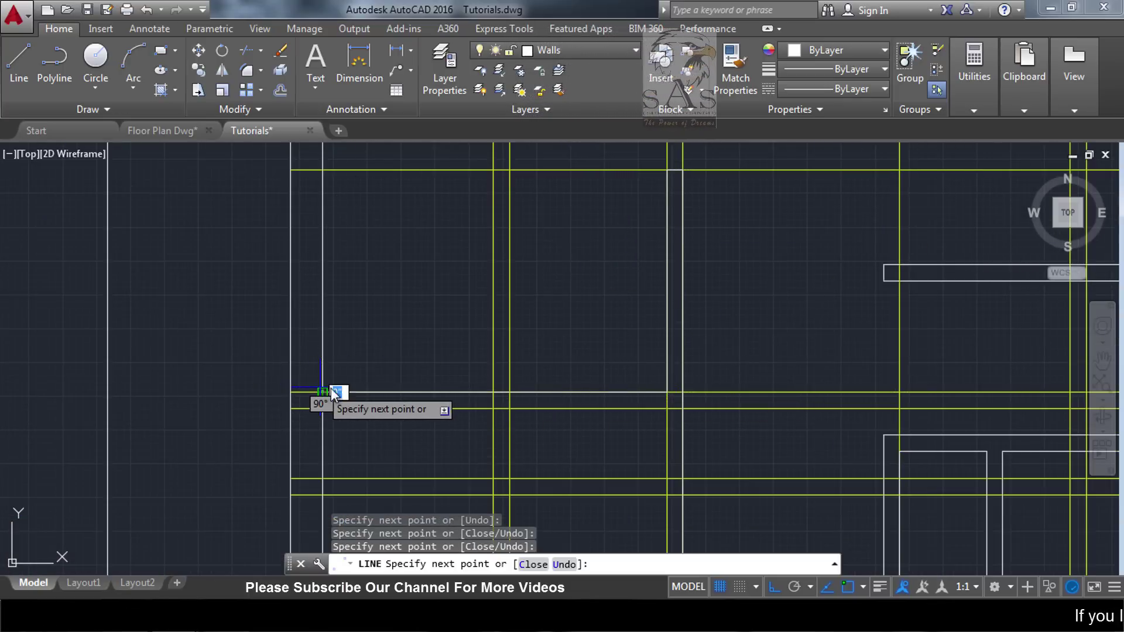
key(Escape)
Trace a short three-sided wall outline between grid intersections on the right-hand plan.
scroll(656, 377, down, 4)
scroll(656, 376, up, 3)
scroll(594, 398, up, 2)
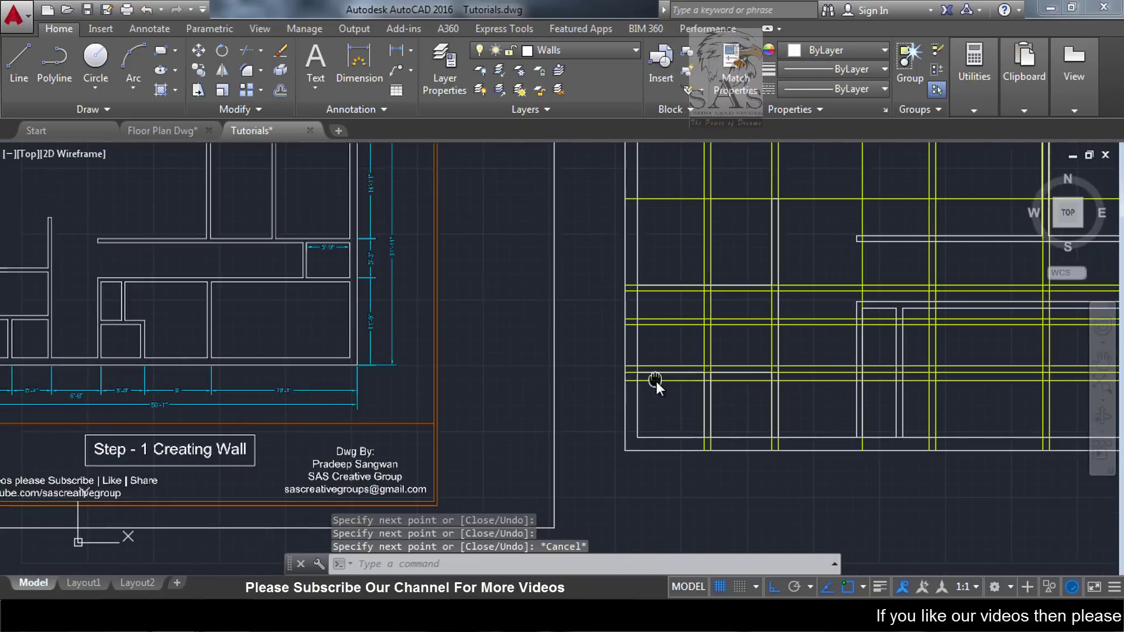
mouse_move(656, 381)
middle_down()
mouse_move(692, 405)
mouse_move(734, 405)
middle_up()
key(l)
key(Return)
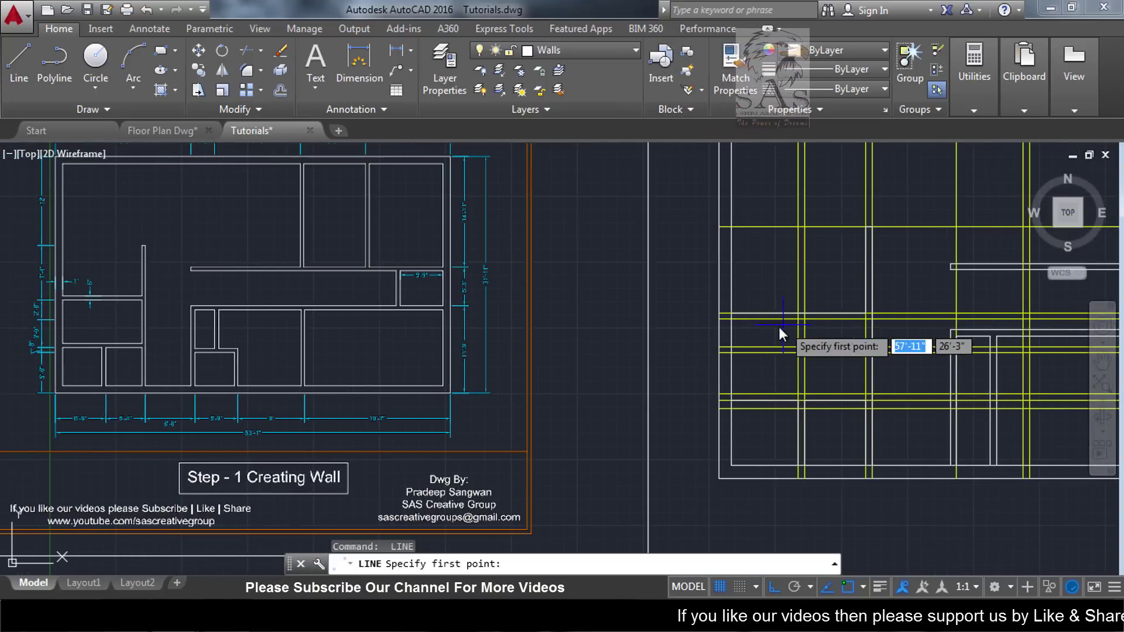
click(734, 326)
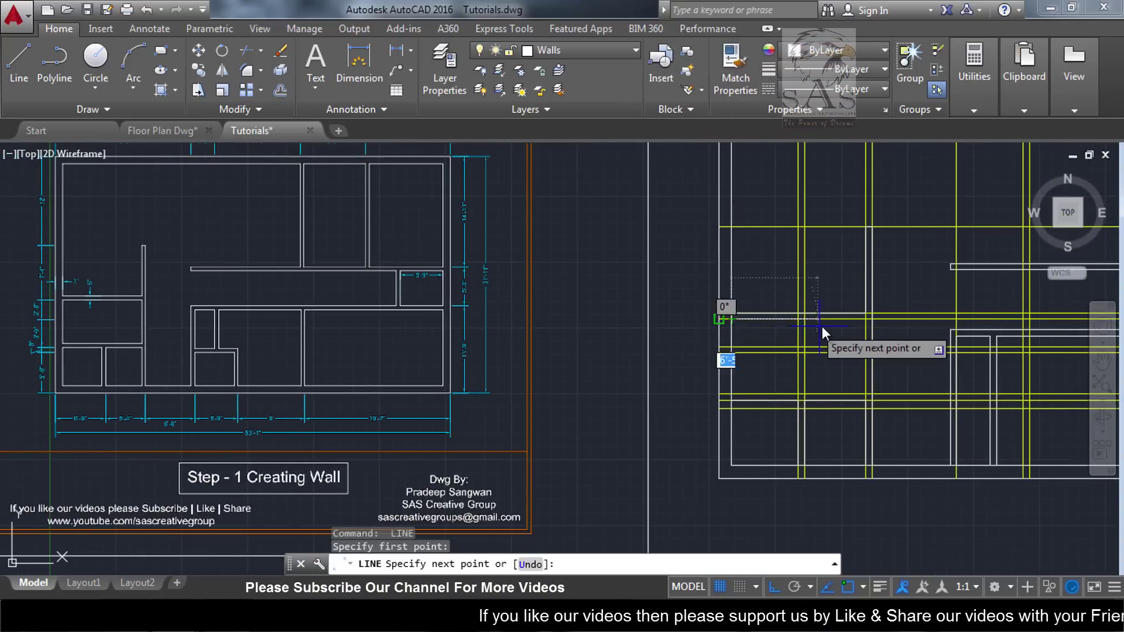
click(866, 319)
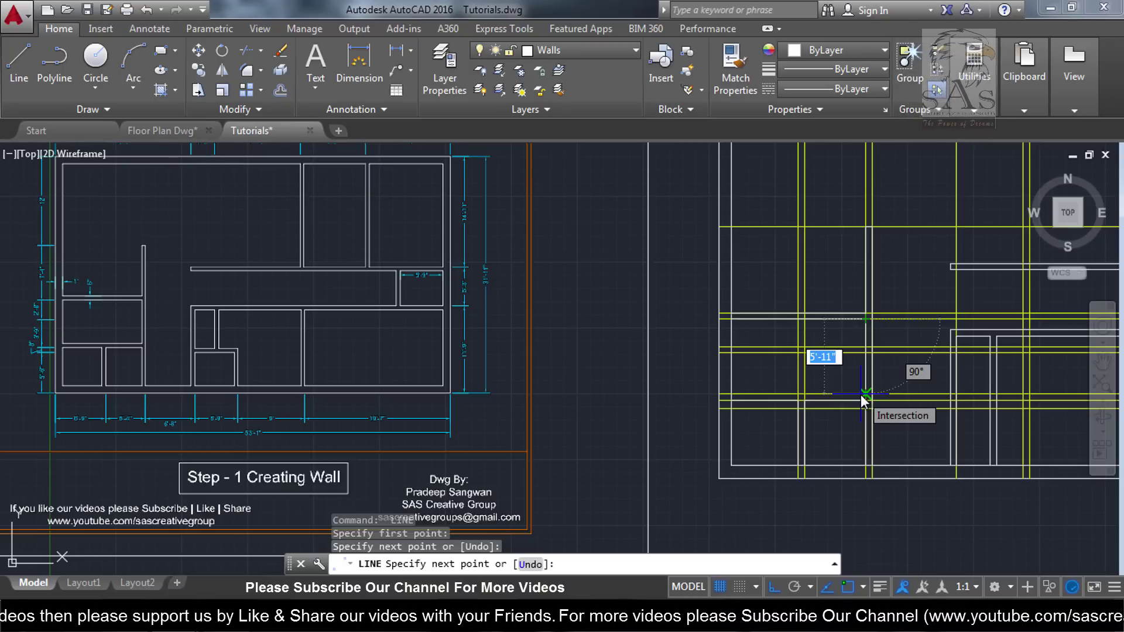
click(861, 394)
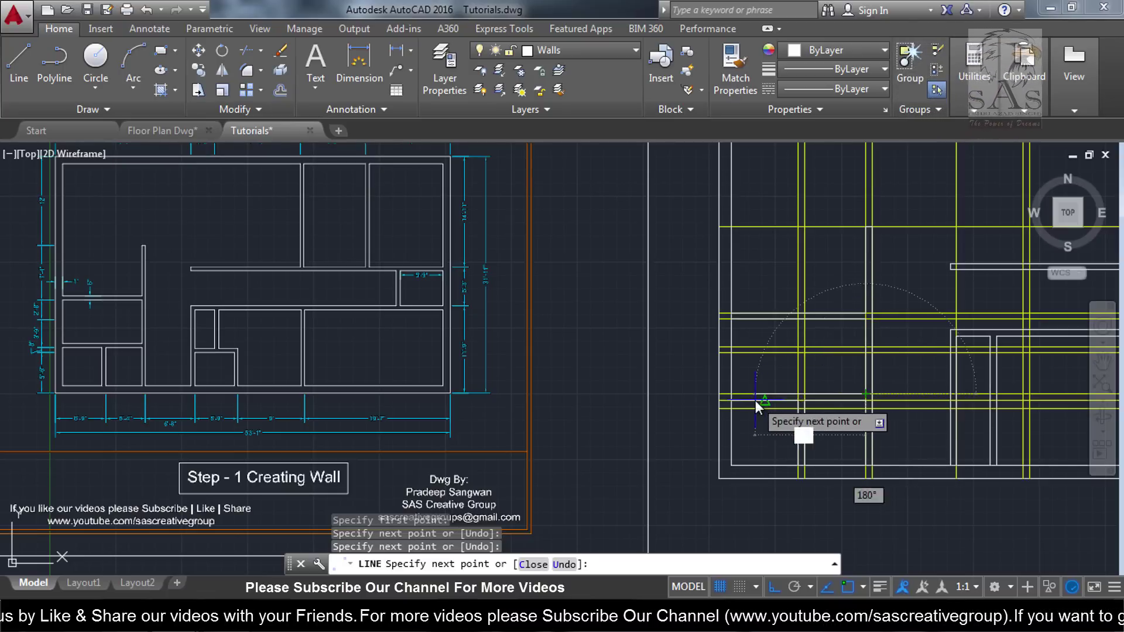
click(731, 394)
key(Escape)
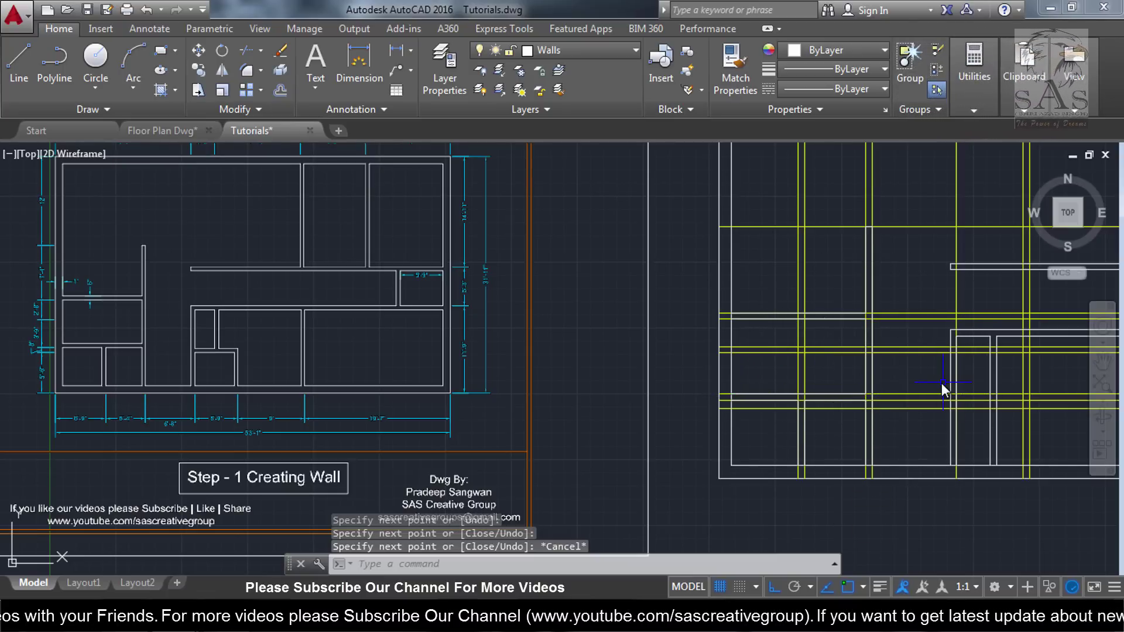
scroll(937, 387, down, 3)
scroll(781, 411, up, 2)
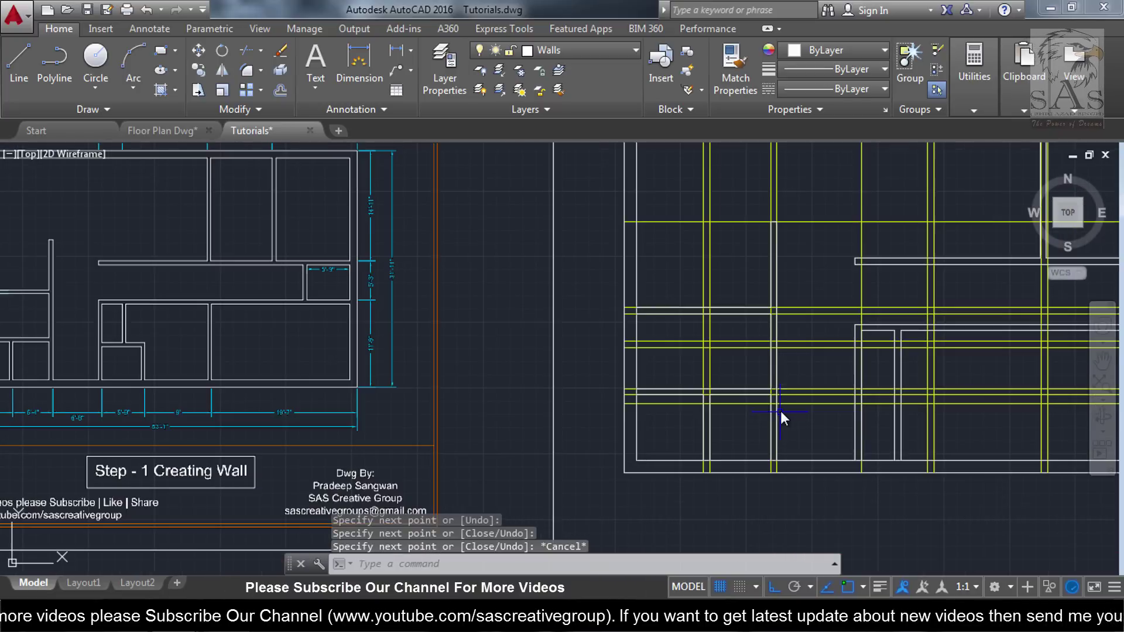
scroll(728, 413, up, 3)
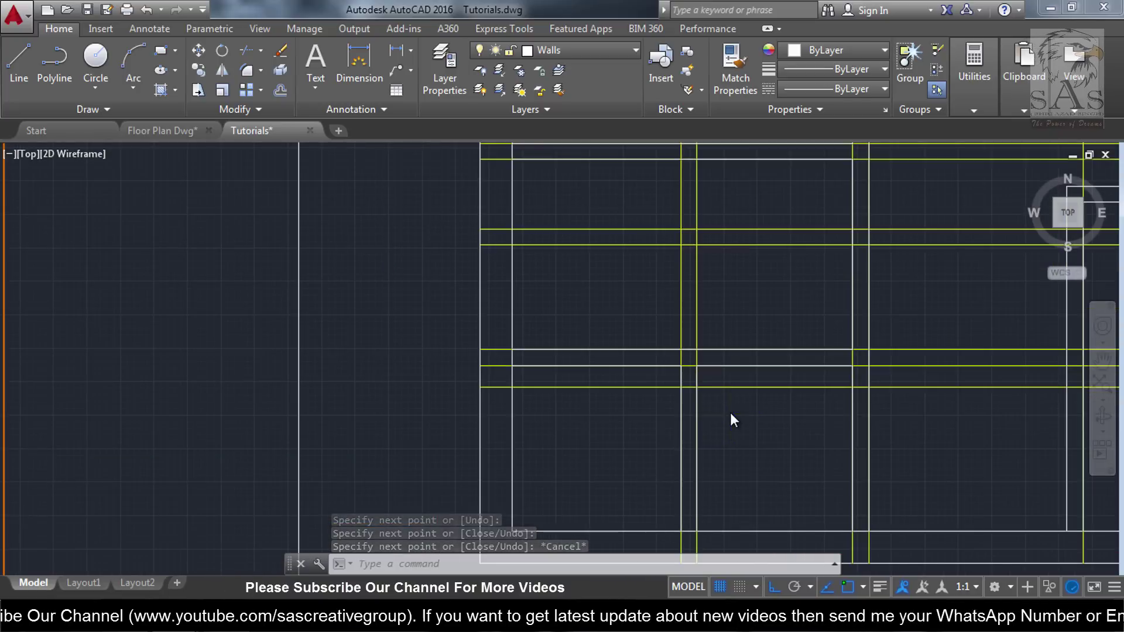
scroll(729, 412, down, 2)
Offset the yellow grid line 6" upward to add a parallel grid line.
scroll(732, 398, up, 2)
text(o)
key(Return)
key(Return)
click(661, 358)
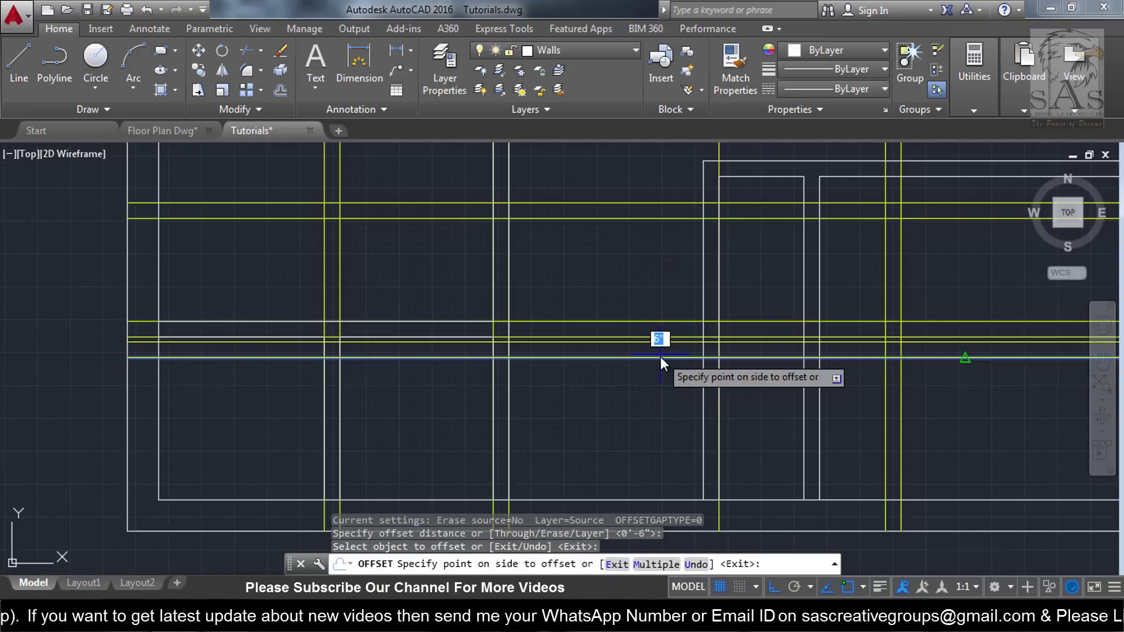
click(661, 350)
key(Escape)
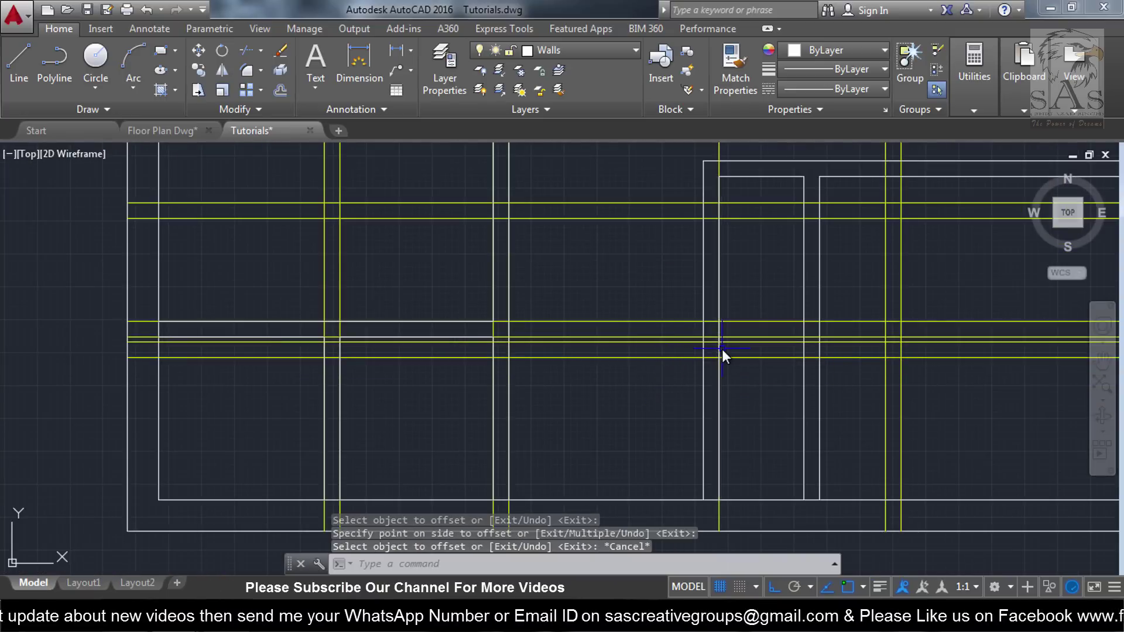
Trace a white wall line between two grid intersections.
scroll(703, 345, up, 2)
scroll(681, 340, up, 2)
scroll(683, 340, down, 2)
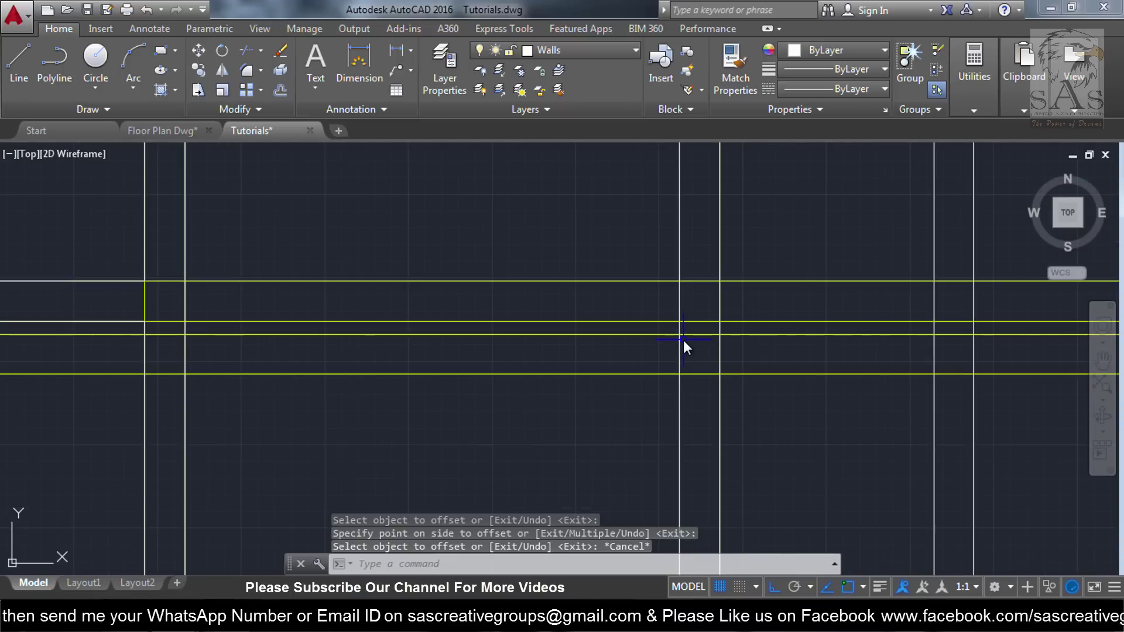
text(l)
key(Return)
click(684, 341)
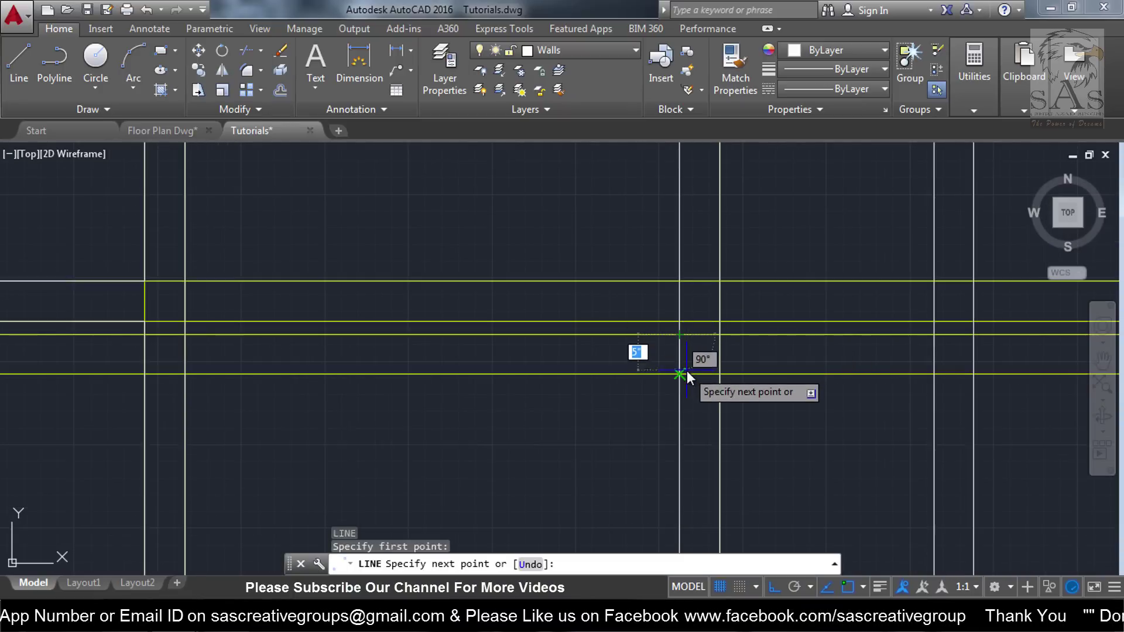
scroll(686, 371, down, 2)
scroll(871, 345, down, 2)
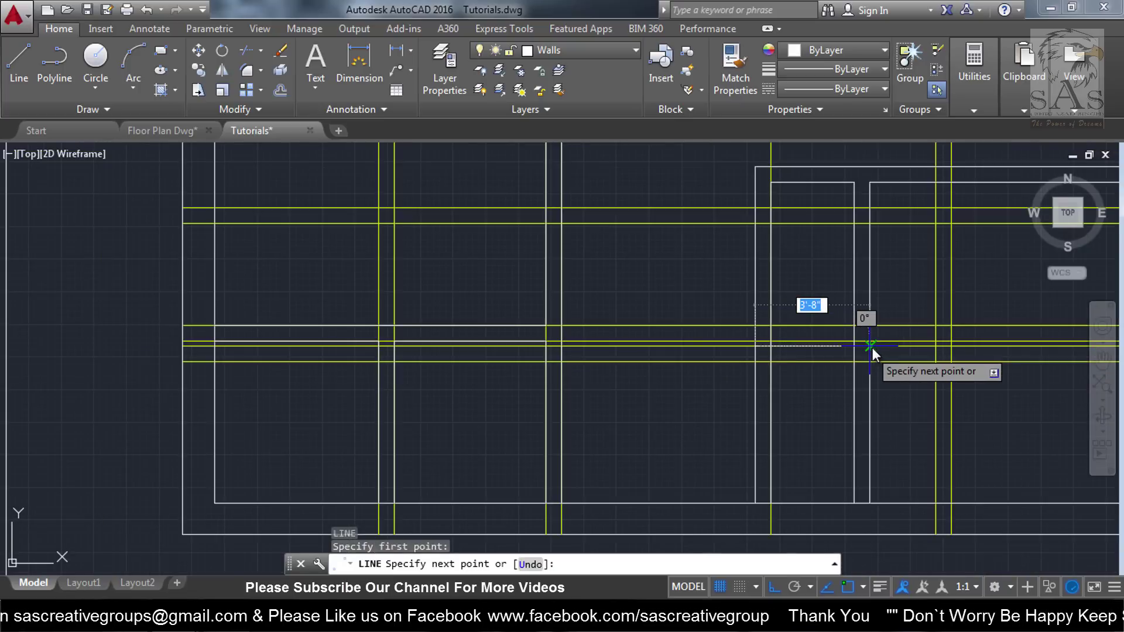
click(872, 346)
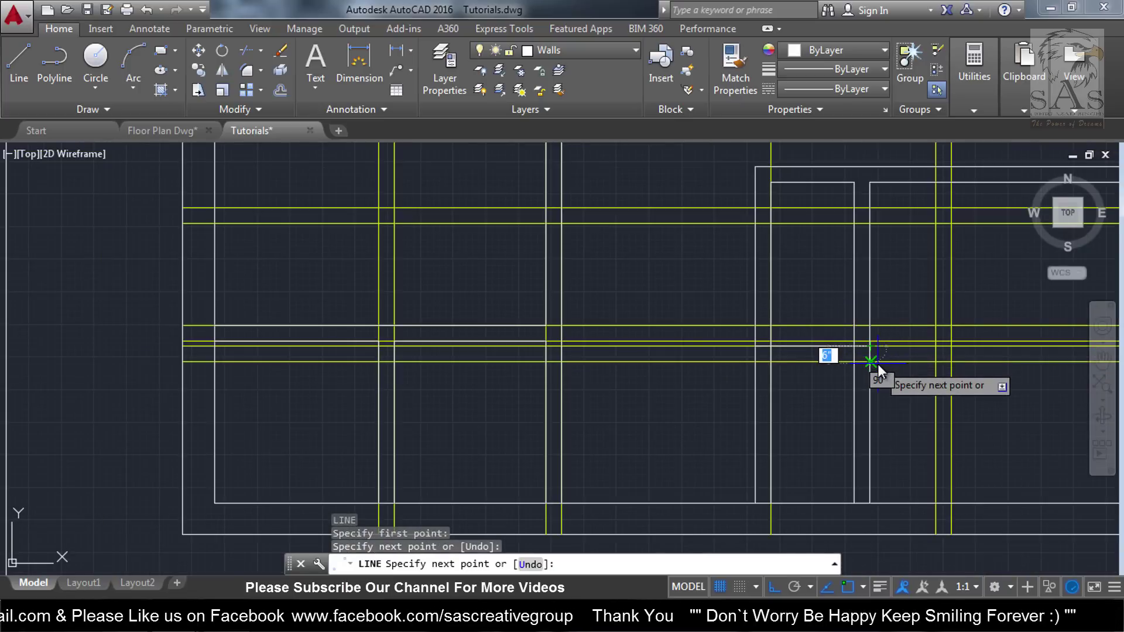
key(Escape)
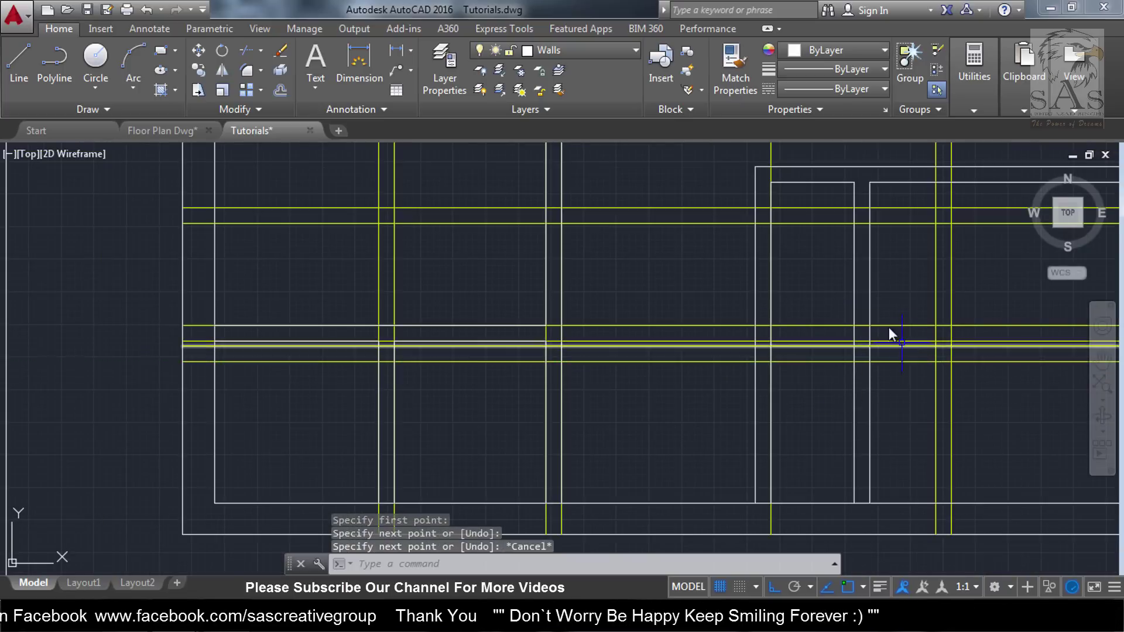
In the next plan area, draw a wall line from a grid intersection toward the lower wall.
middle_drag(889, 327, 706, 307)
text(l)
key(Return)
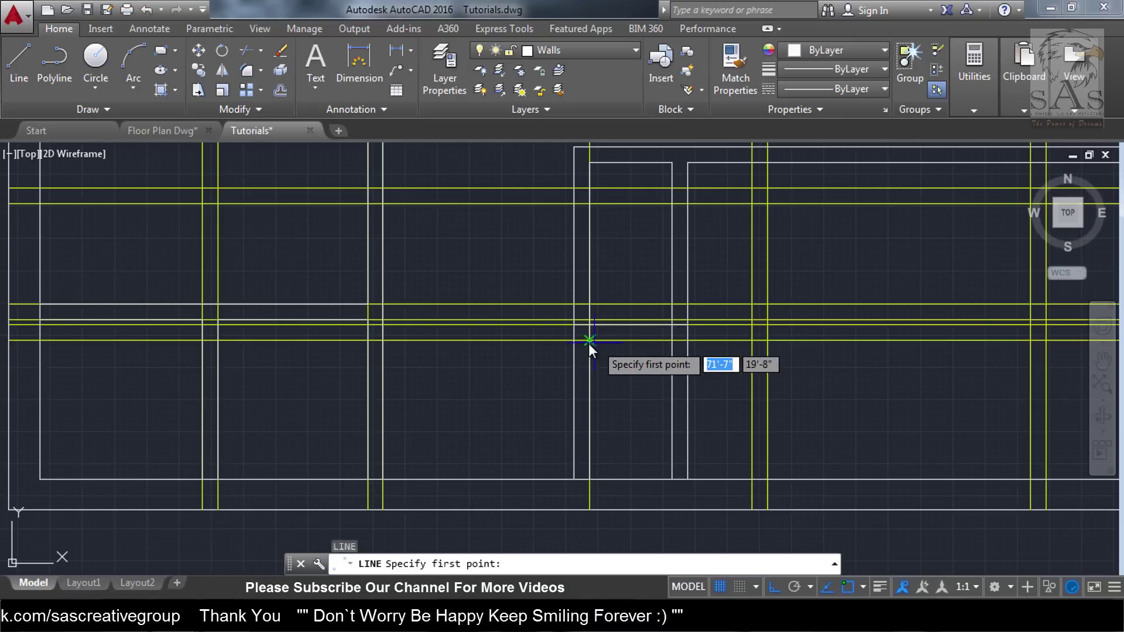
click(588, 342)
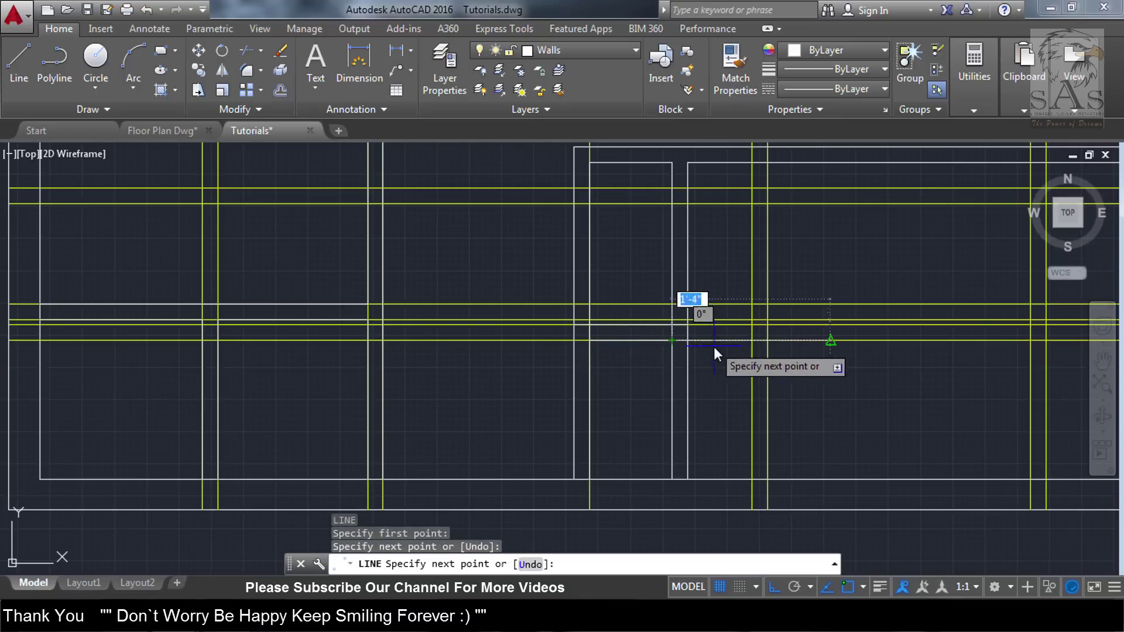
key(Escape)
scroll(713, 347, down, 3)
scroll(736, 349, up, 5)
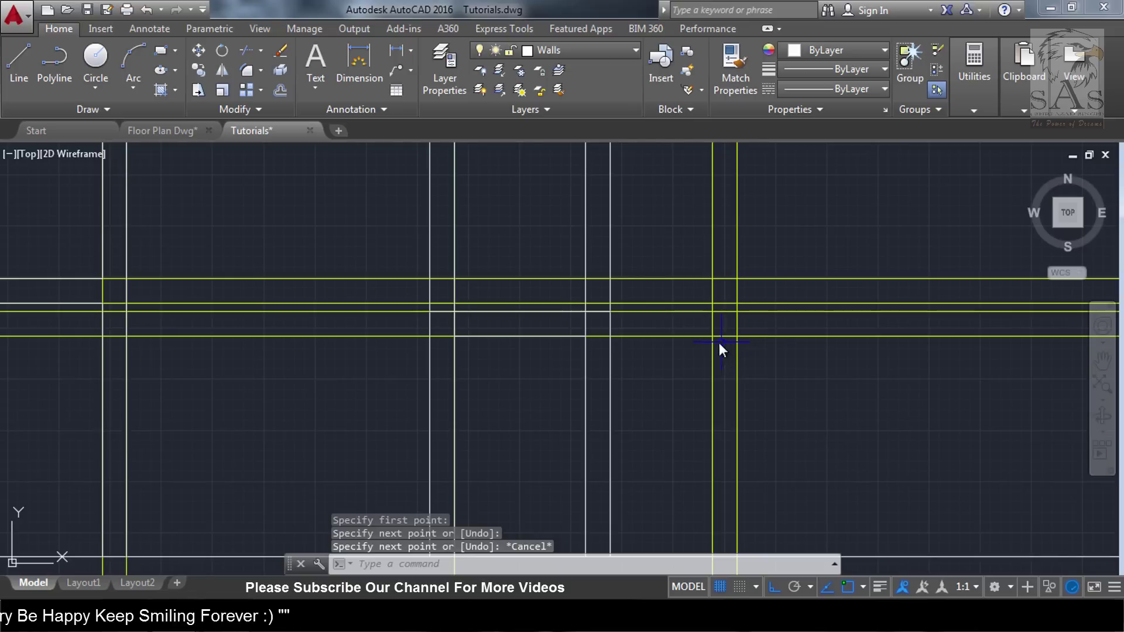
key(Return)
click(611, 312)
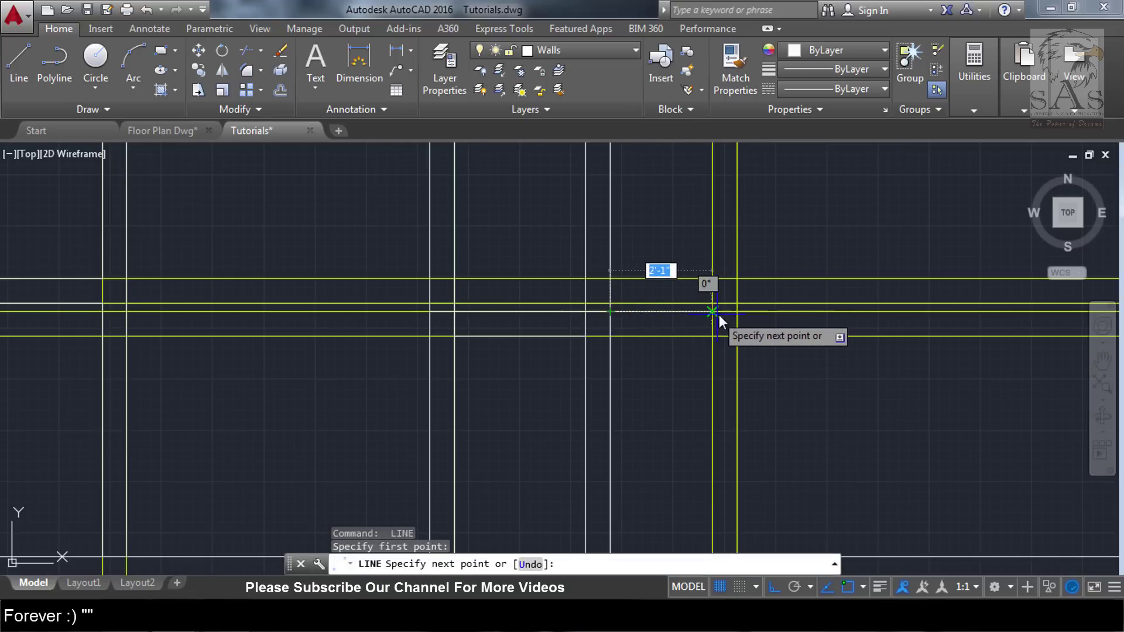
scroll(741, 409, down, 3)
scroll(738, 433, up, 2)
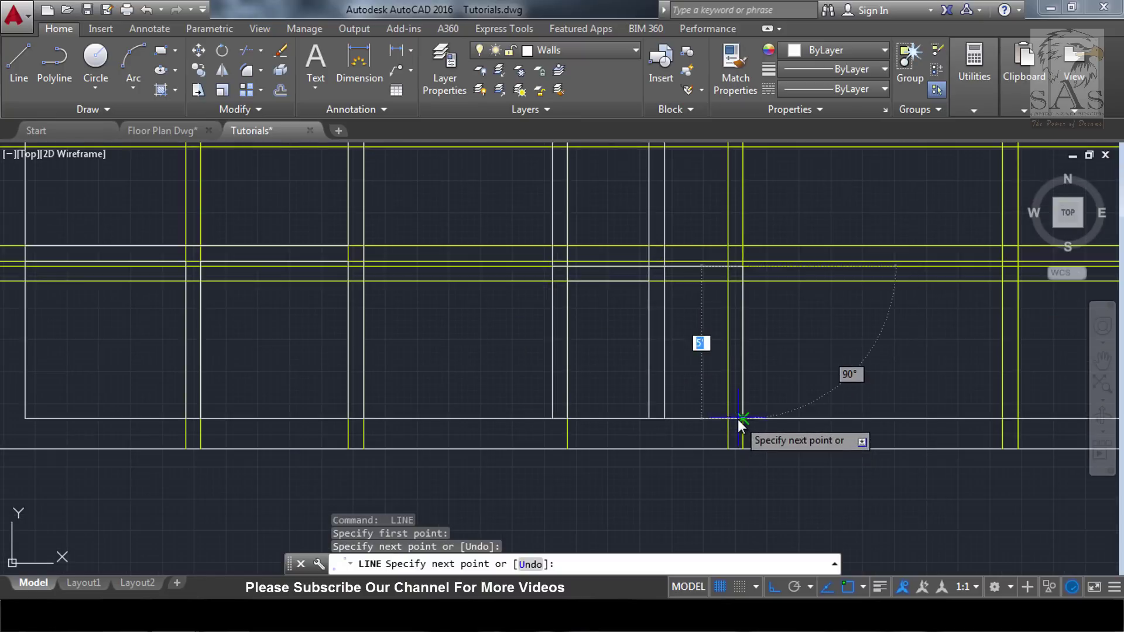
click(741, 419)
Draw a wall line from the lower wall up to the grid line, then across to a corner.
key(Return)
key(Return)
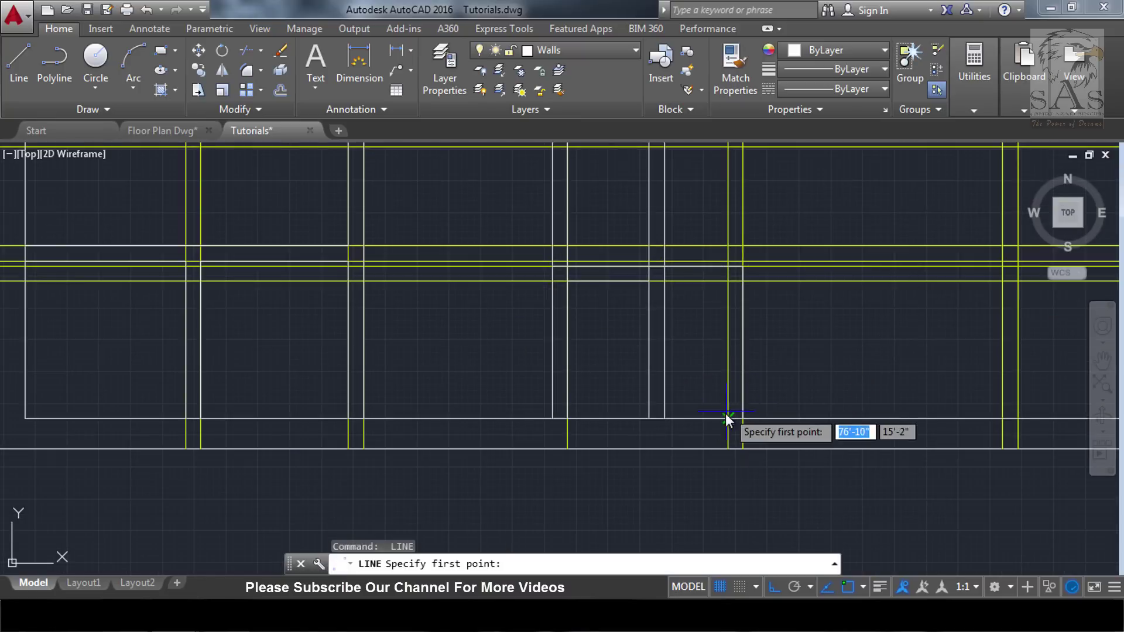
click(728, 418)
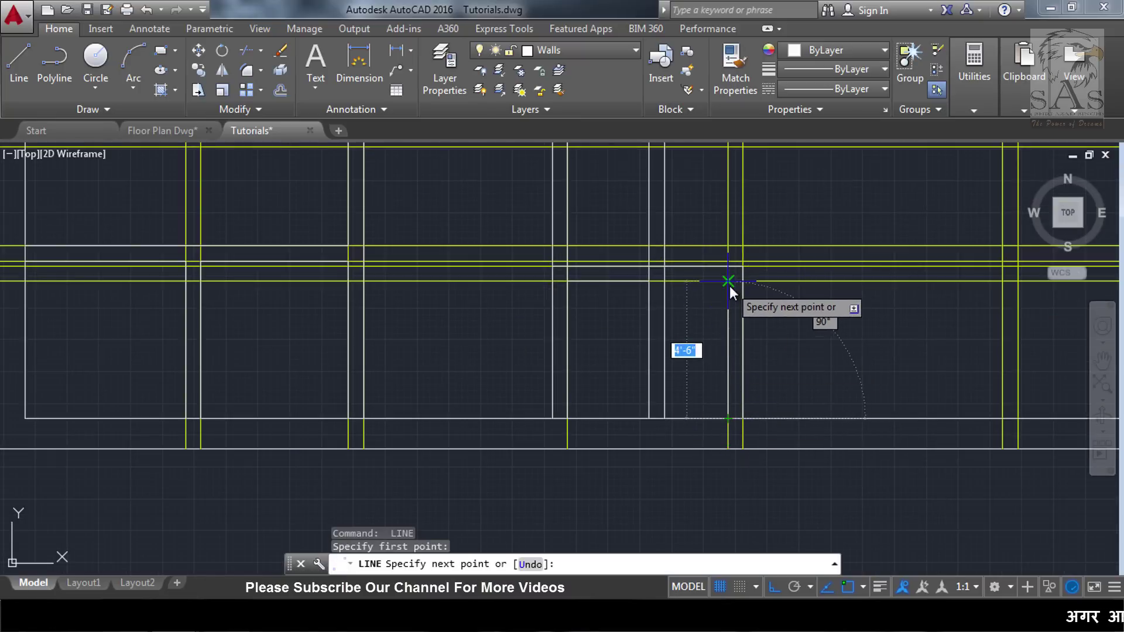
click(728, 281)
click(670, 287)
key(Escape)
Draw a vertical wall line from the upper grid down to the lower wall endpoint.
scroll(762, 310, down, 3)
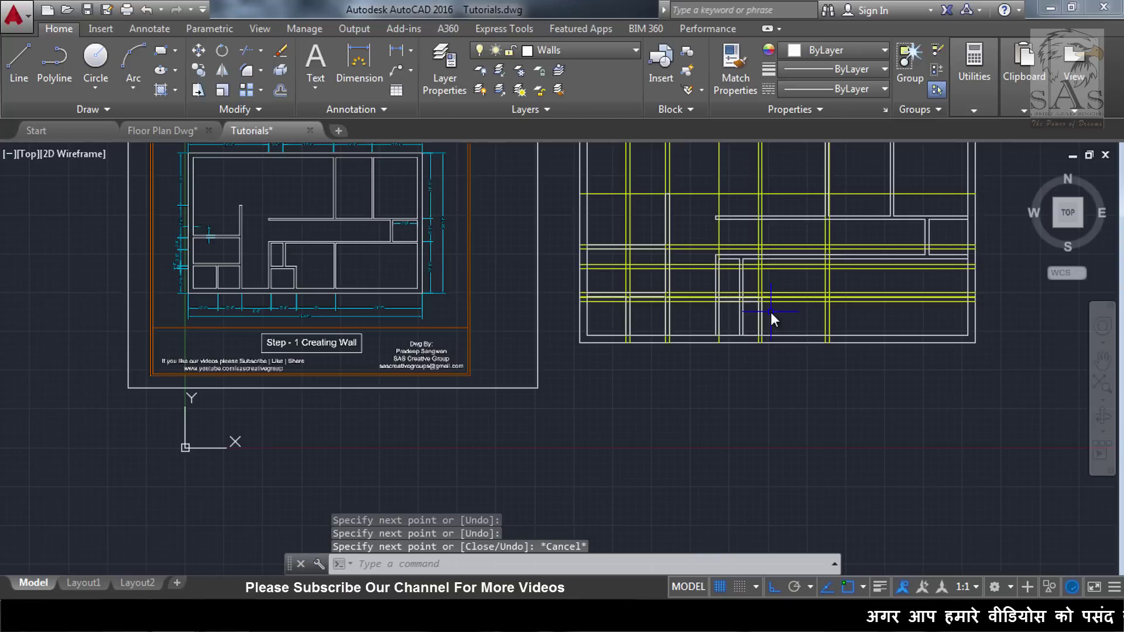
scroll(667, 310, up, 2)
scroll(679, 334, down, 2)
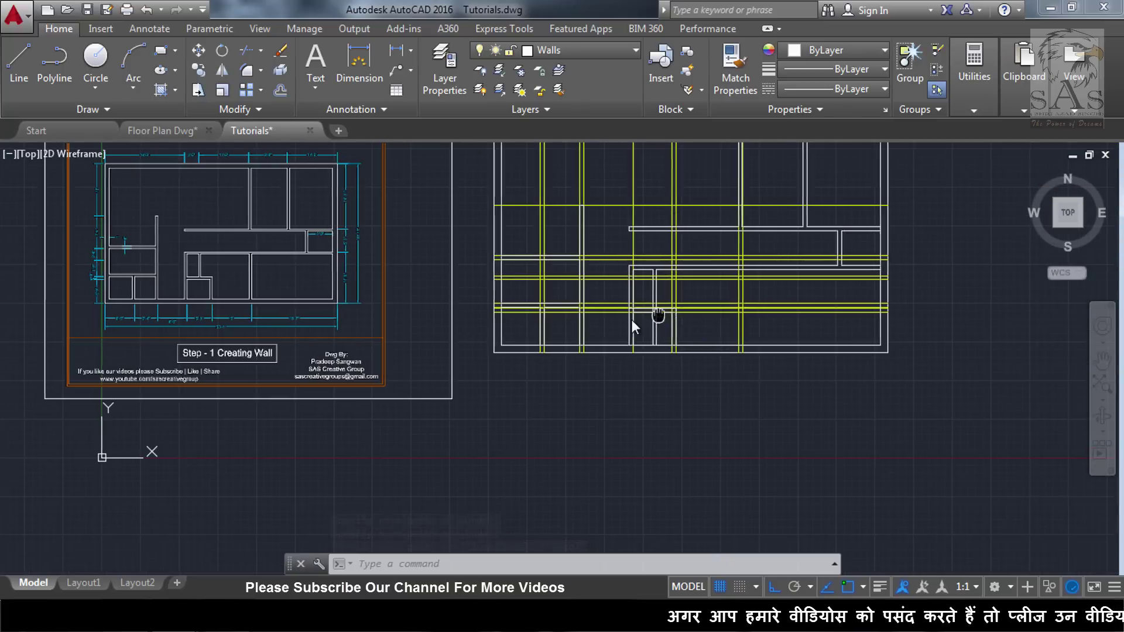
scroll(631, 319, up, 1)
text(l)
key(Return)
scroll(707, 285, up, 5)
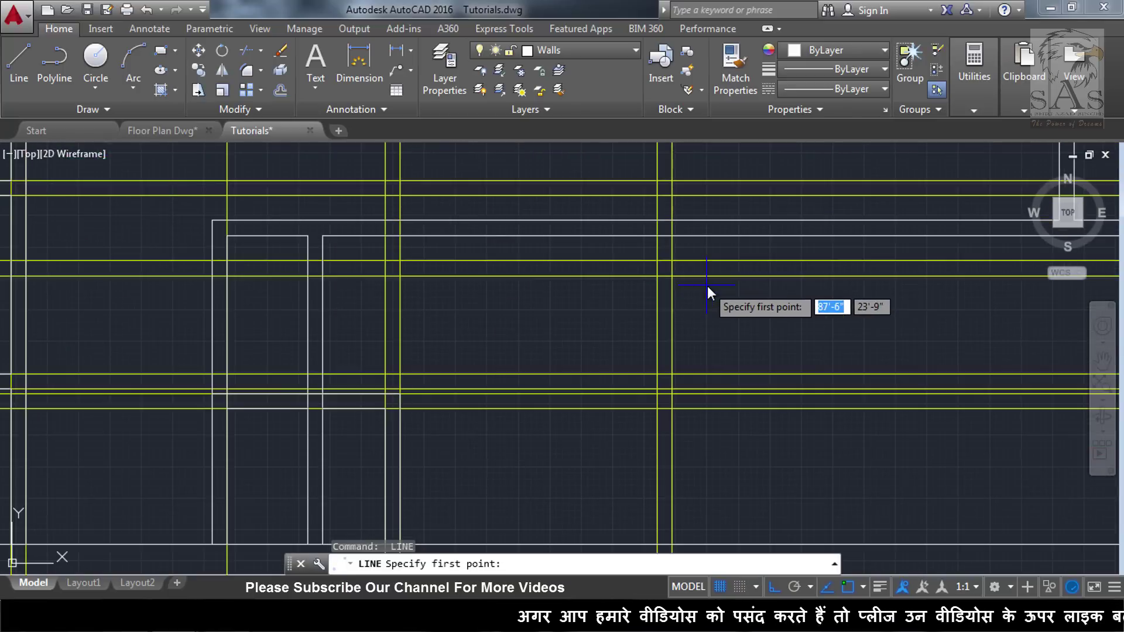
click(661, 243)
scroll(669, 380, down, 3)
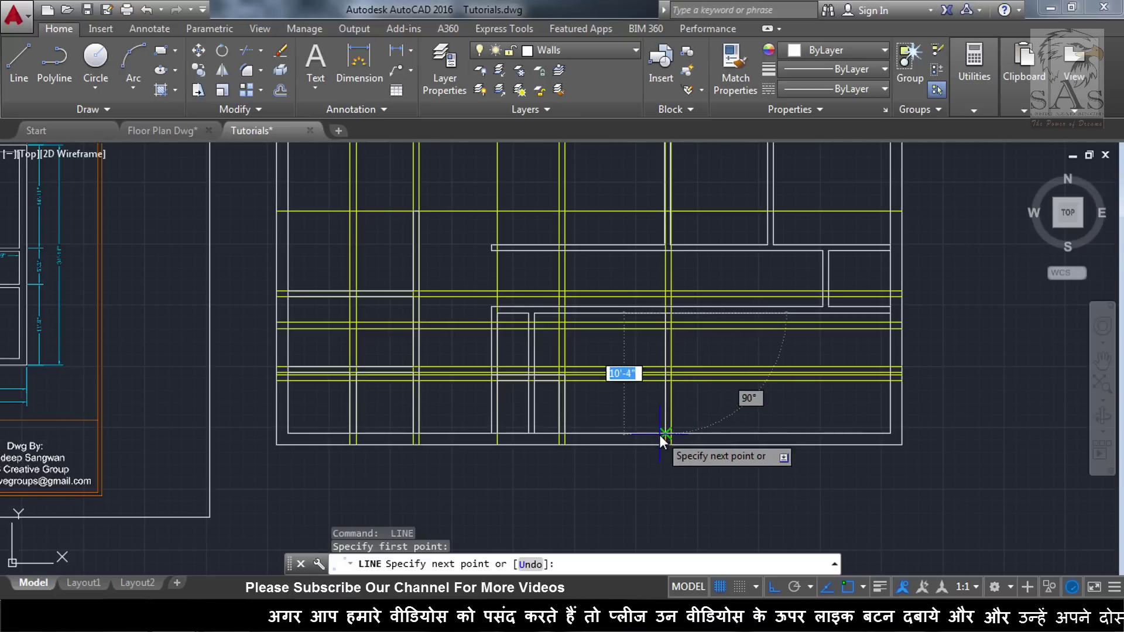
click(660, 433)
key(Return)
key(Return)
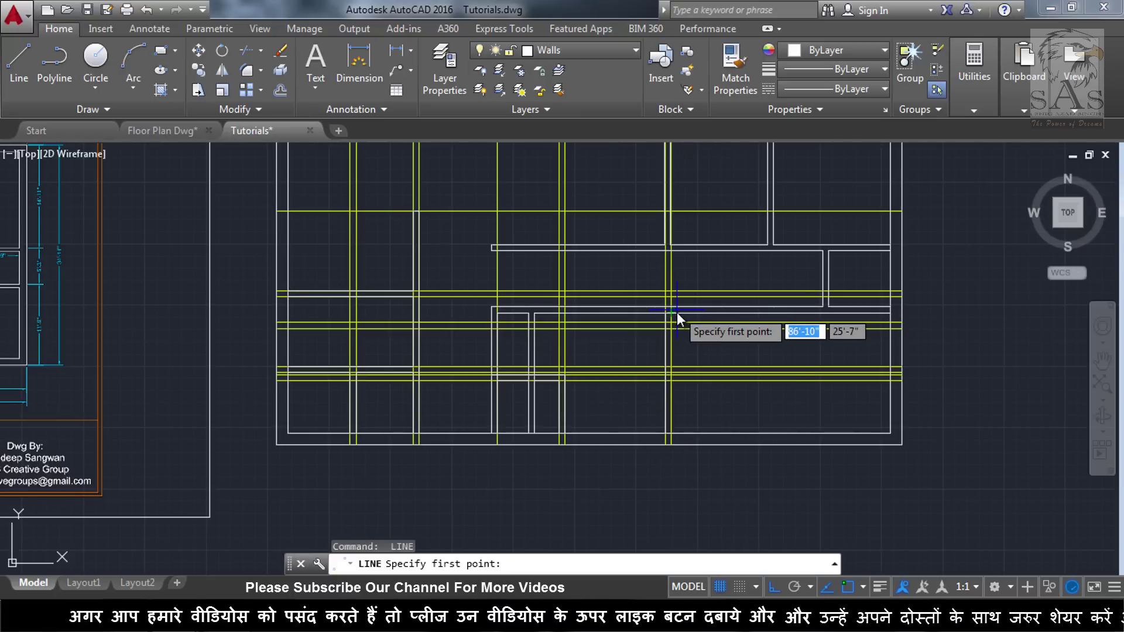
Draw a second vertical wall line from a wall endpoint down to the plan's bottom edge.
scroll(674, 317, up, 2)
click(674, 317)
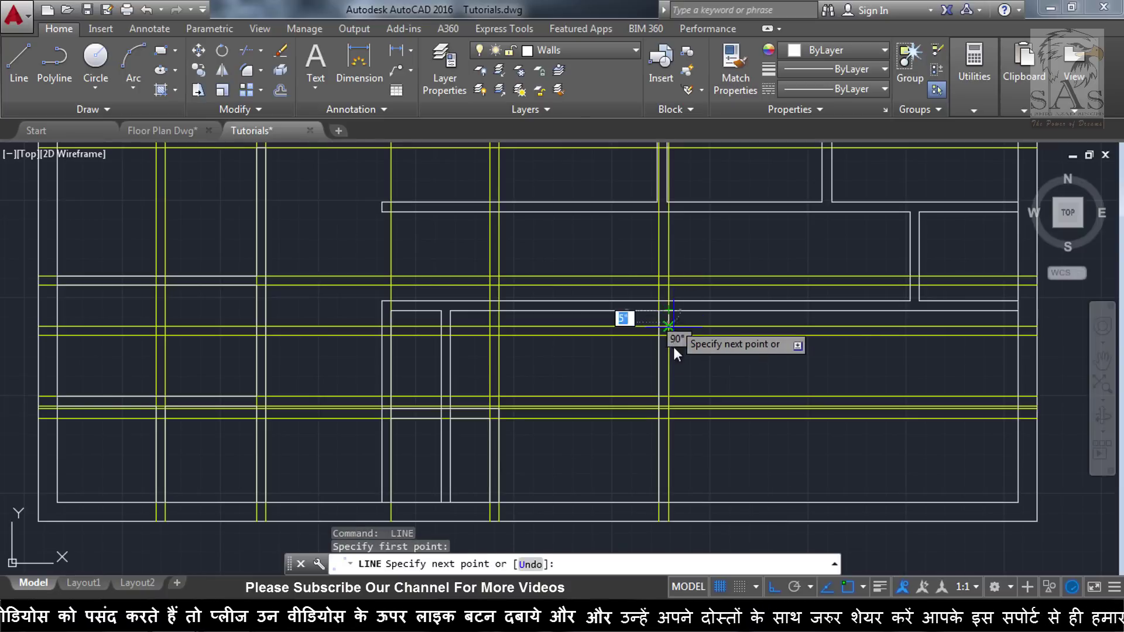
click(675, 497)
key(Escape)
scroll(762, 439, down, 2)
scroll(781, 438, down, 2)
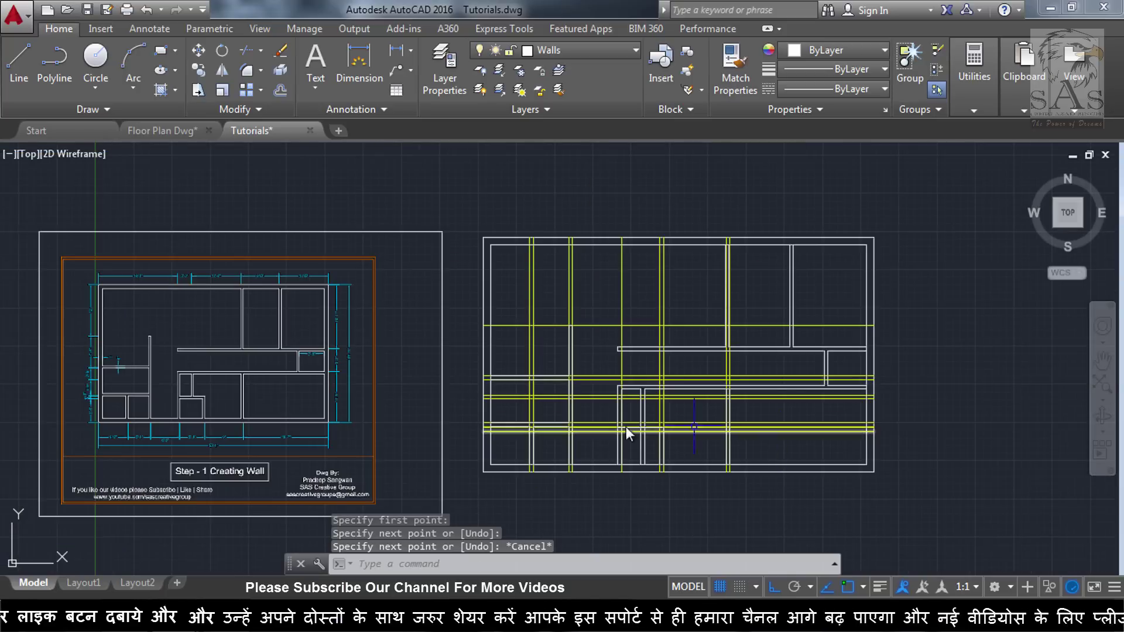
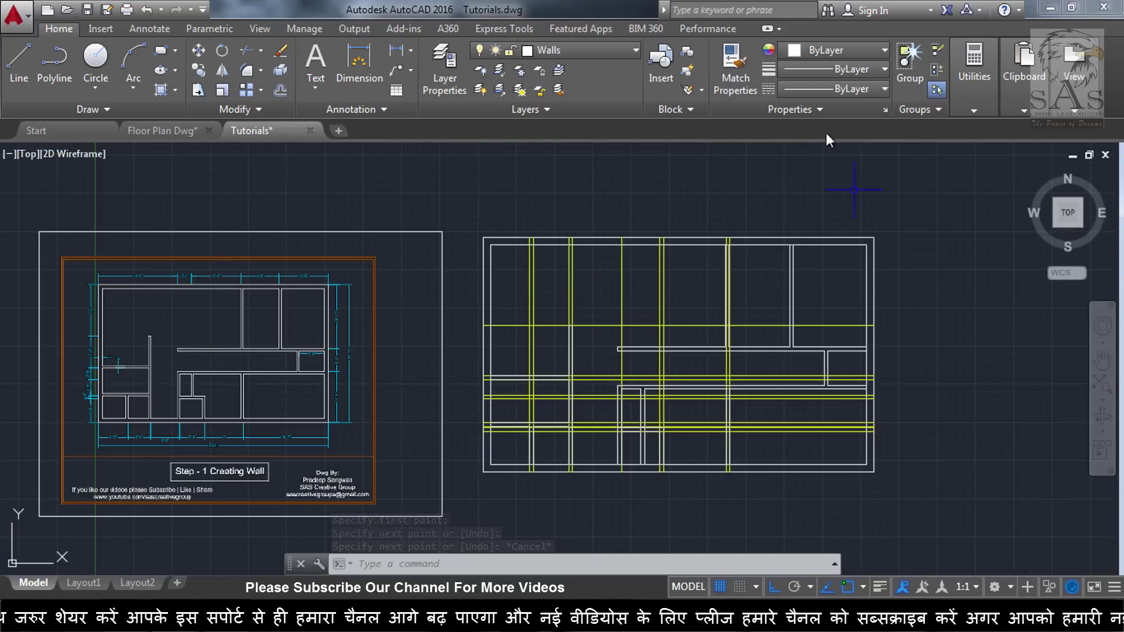
Center the right floor plan and select its walls as TRIM cutting edges.
scroll(653, 438, up, 3)
mouse_move(673, 444)
middle_down()
mouse_move(718, 427)
mouse_move(879, 454)
mouse_move(860, 440)
middle_up()
scroll(857, 417, down, 2)
middle_drag(985, 423, 869, 388)
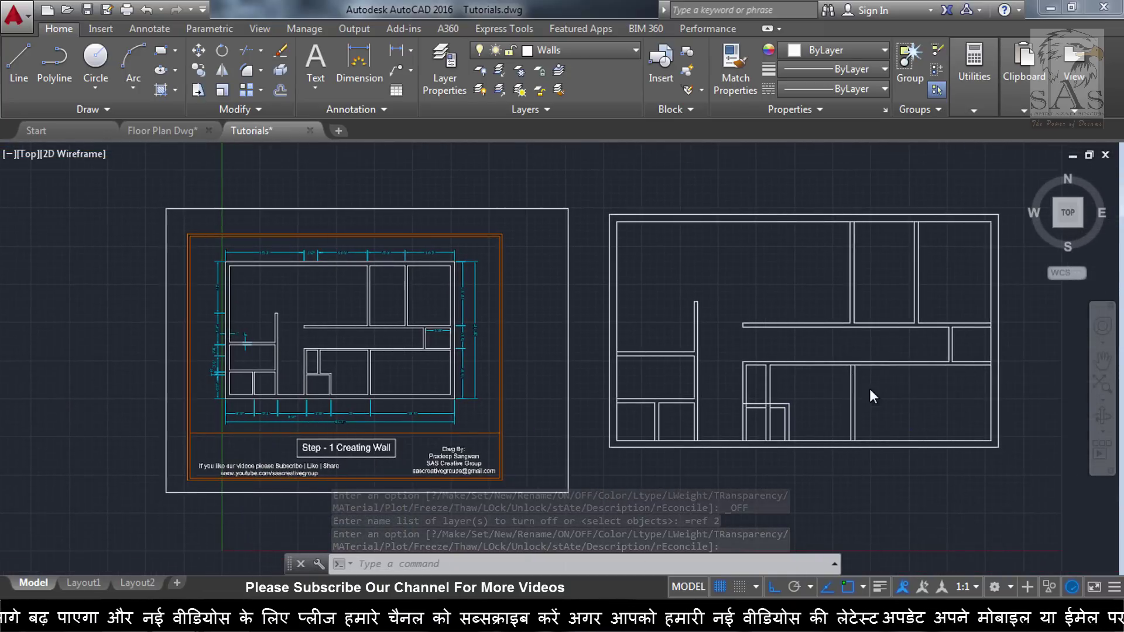
scroll(776, 402, up, 5)
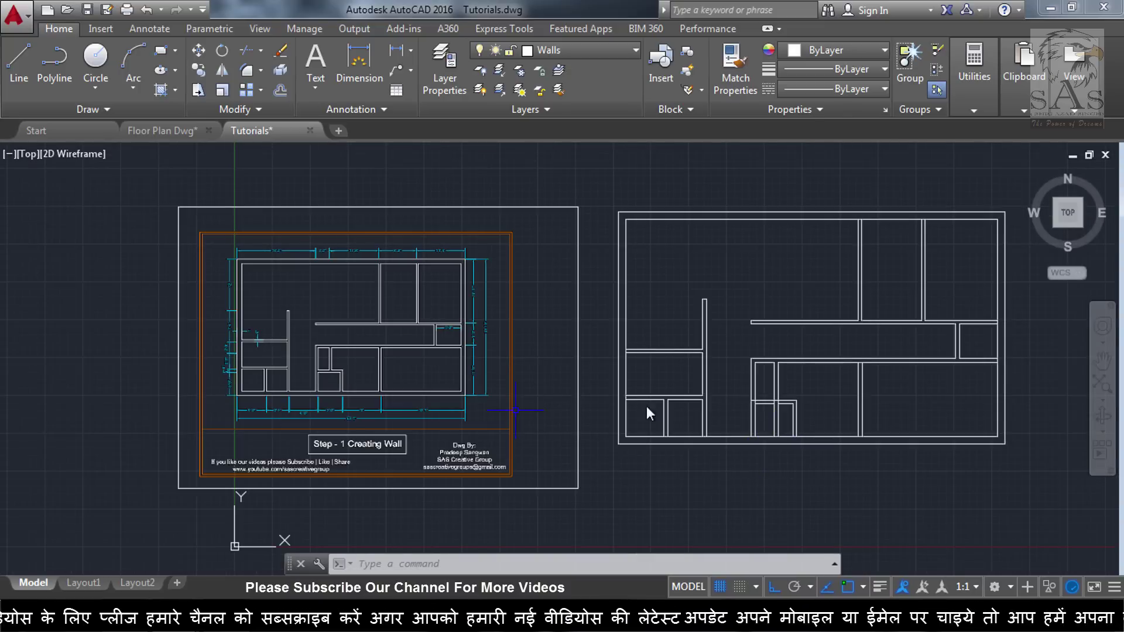
scroll(755, 444, up, 4)
text(ts o)
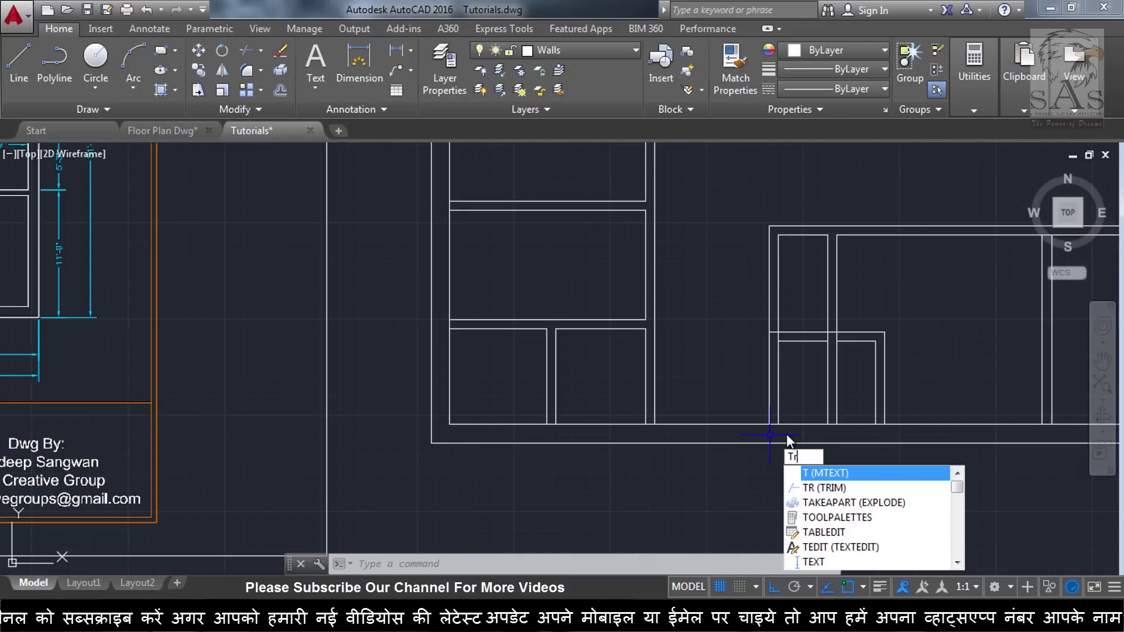
text(r)
key(Return)
scroll(828, 388, down, 5)
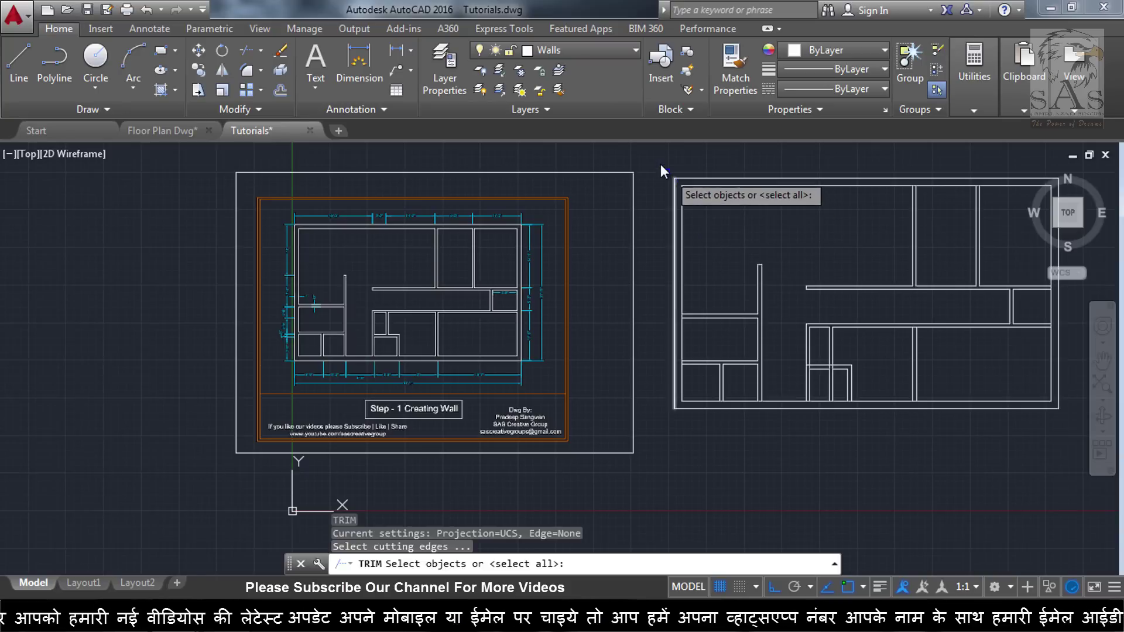
click(660, 164)
click(1060, 458)
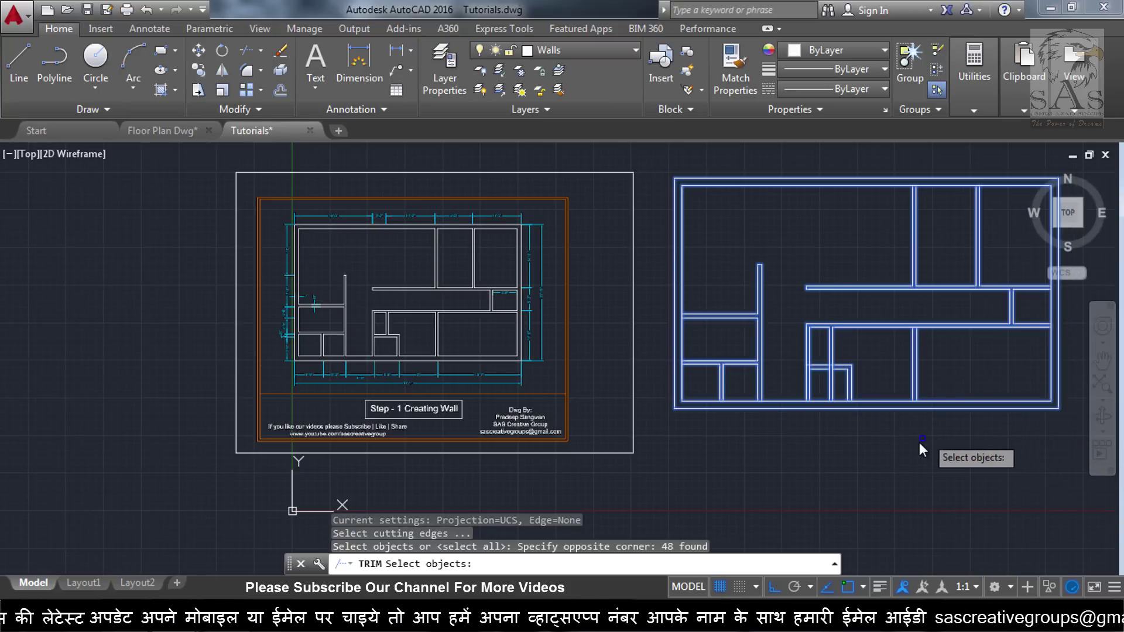
key(Return)
Trim the overlapping wall lines at a room corner with a crossing window, then end TRIM.
scroll(756, 420, up, 3)
scroll(757, 431, up, 2)
scroll(758, 431, down, 5)
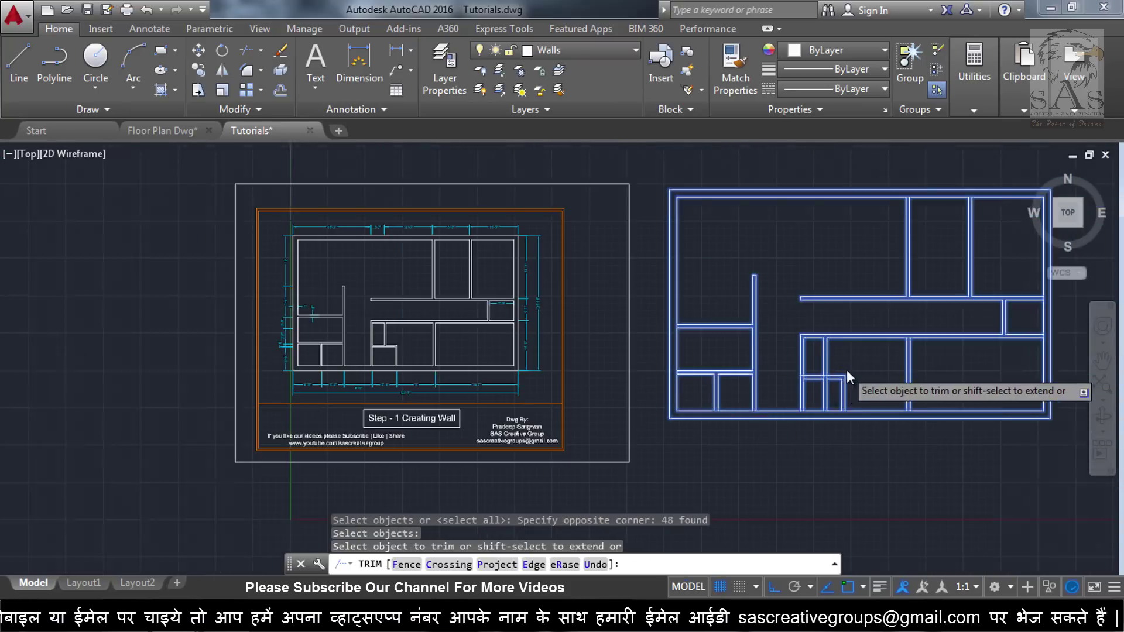
scroll(753, 420, up, 5)
scroll(763, 412, down, 1)
scroll(743, 415, down, 4)
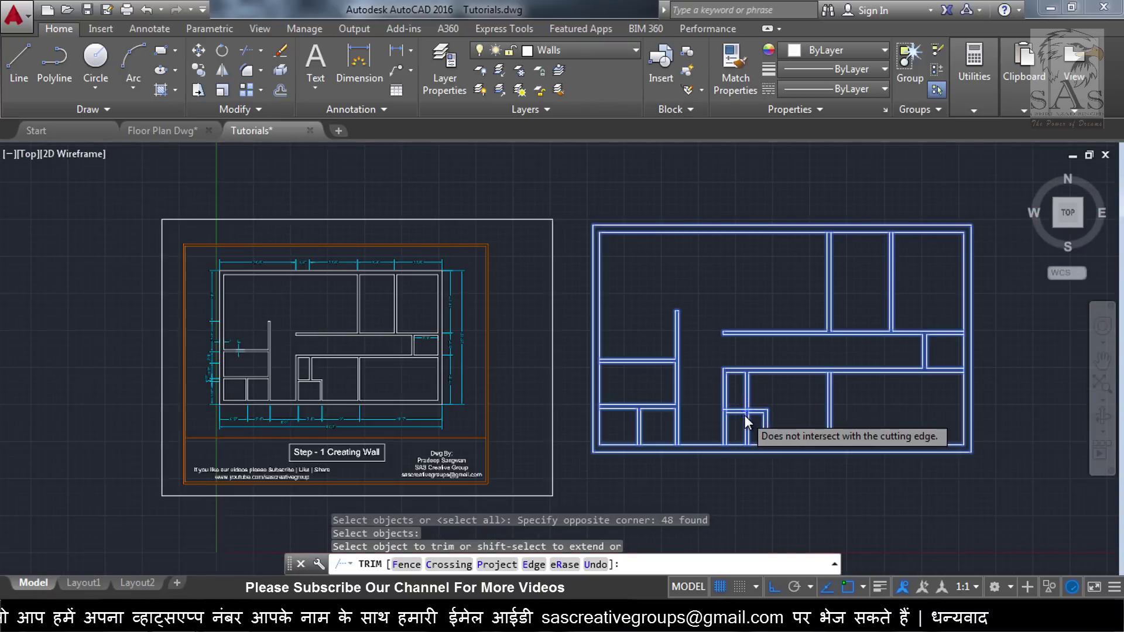
scroll(743, 415, up, 2)
scroll(743, 415, up, 2)
click(762, 419)
click(725, 427)
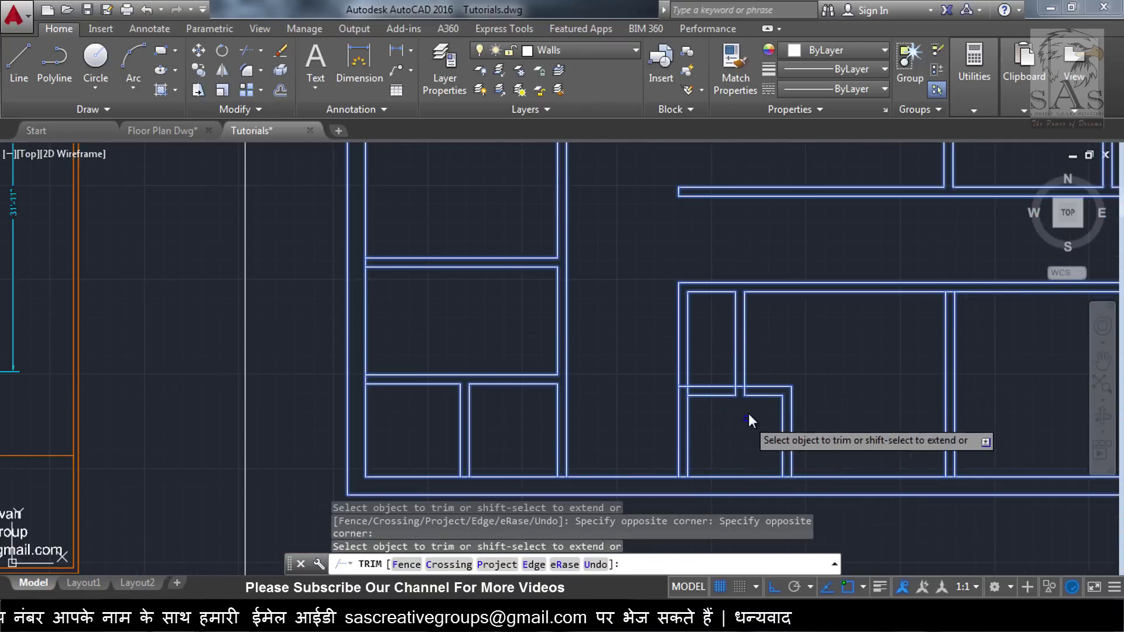
scroll(748, 414, up, 2)
key(Escape)
Discard an unfinished line, then trim the wall stub between the vertical lines.
text(l)
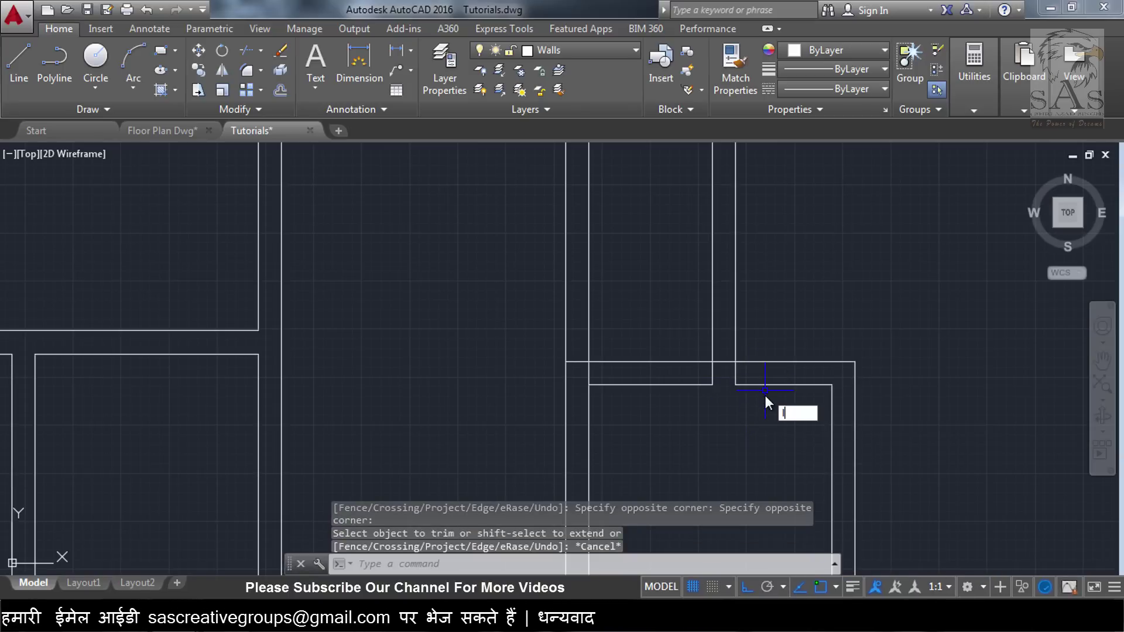
key(Return)
click(735, 384)
key(Escape)
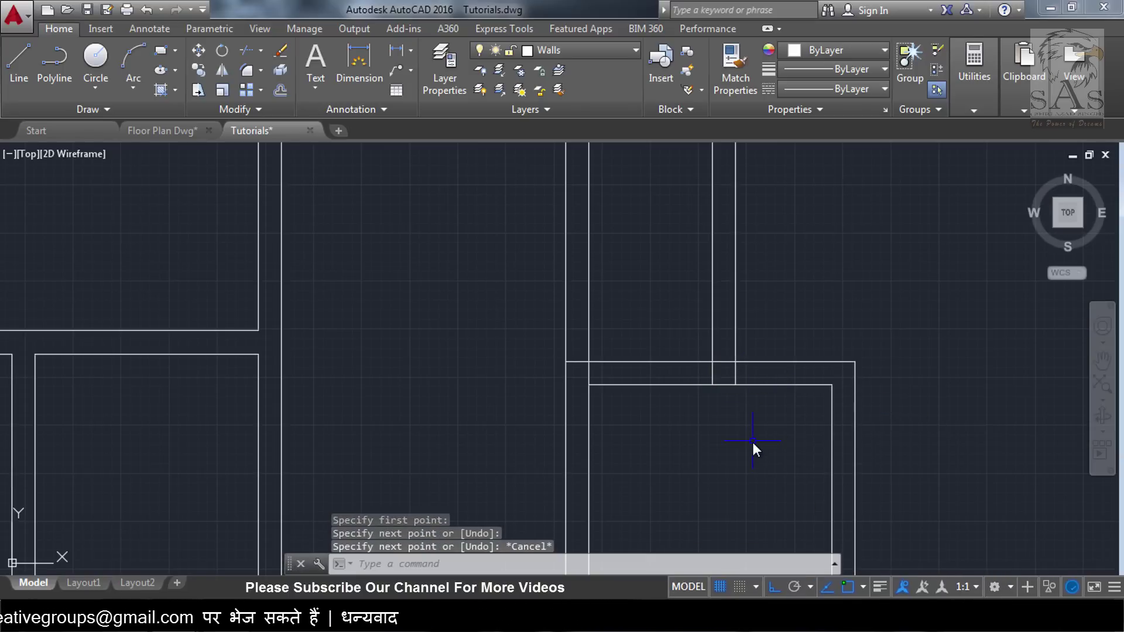
text(tr)
key(Return)
key(Return)
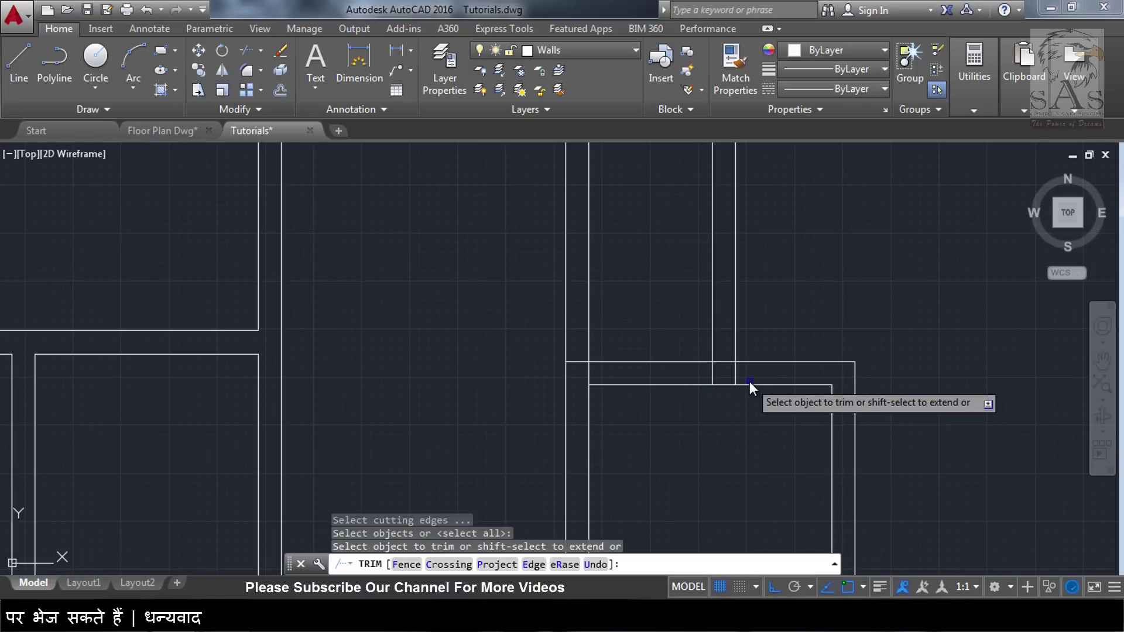
click(750, 377)
click(694, 381)
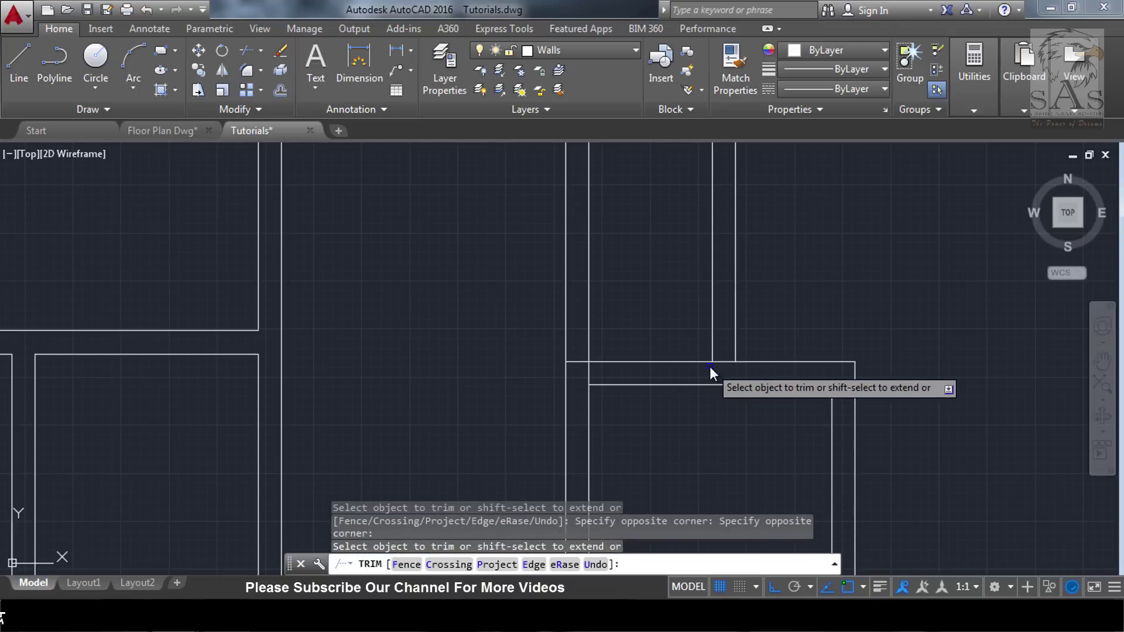
Trim the short overlapping wall pieces and the wall segment between two rooms.
click(575, 361)
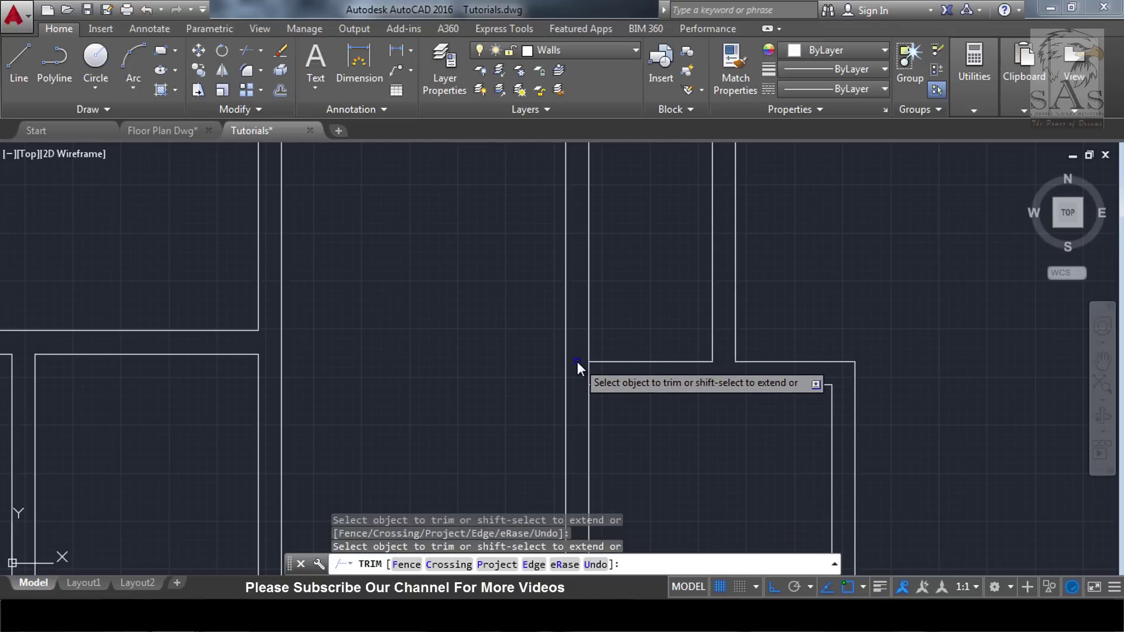
click(604, 368)
scroll(881, 407, down, 5)
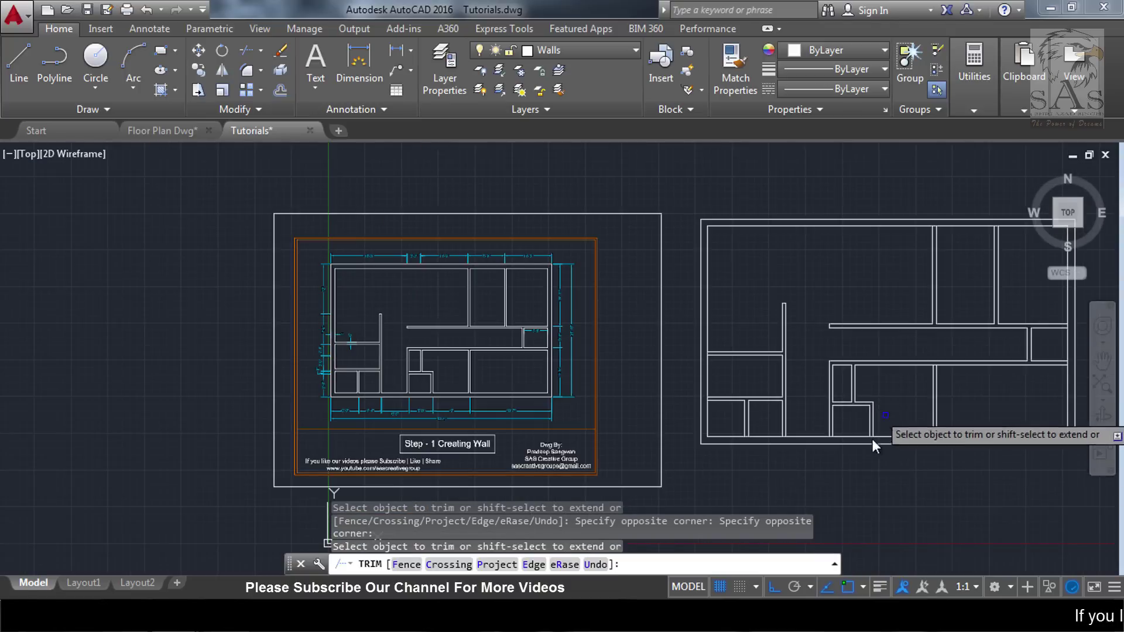
scroll(866, 441, up, 4)
click(454, 376)
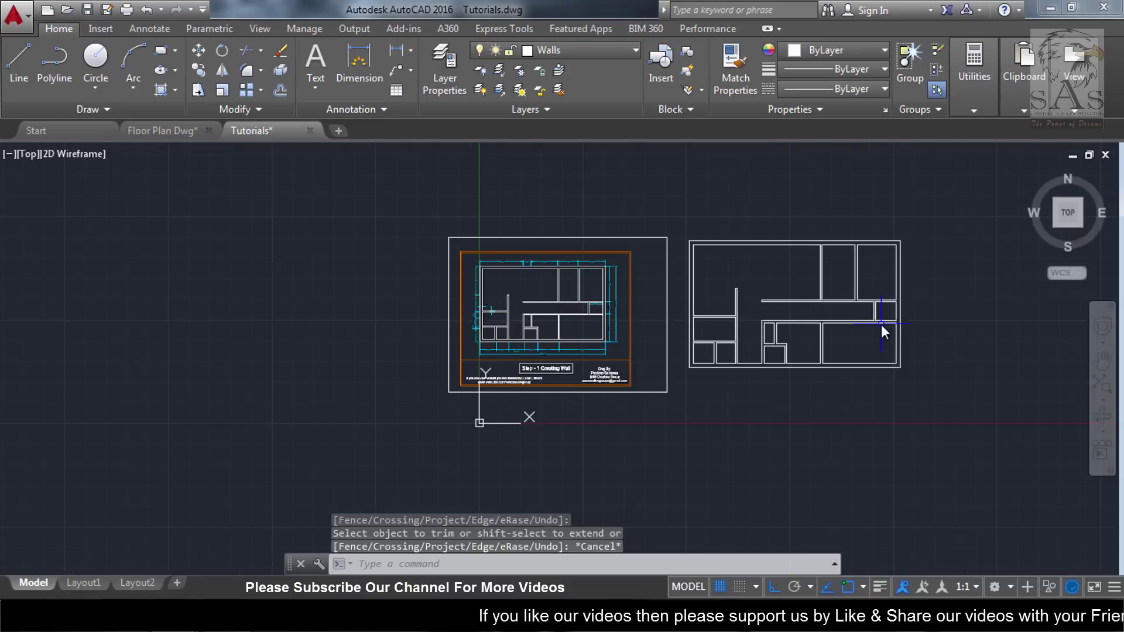
scroll(732, 338, up, 4)
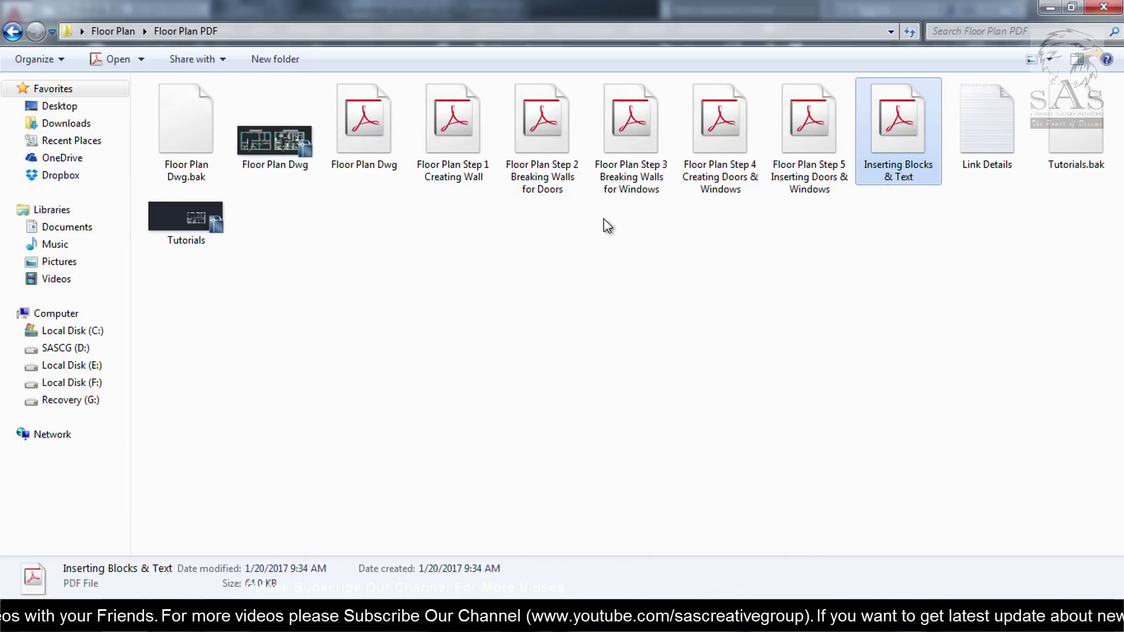
Highlight the floor plan step PDFs, then open the Link Details file.
drag(371, 265, 843, 117)
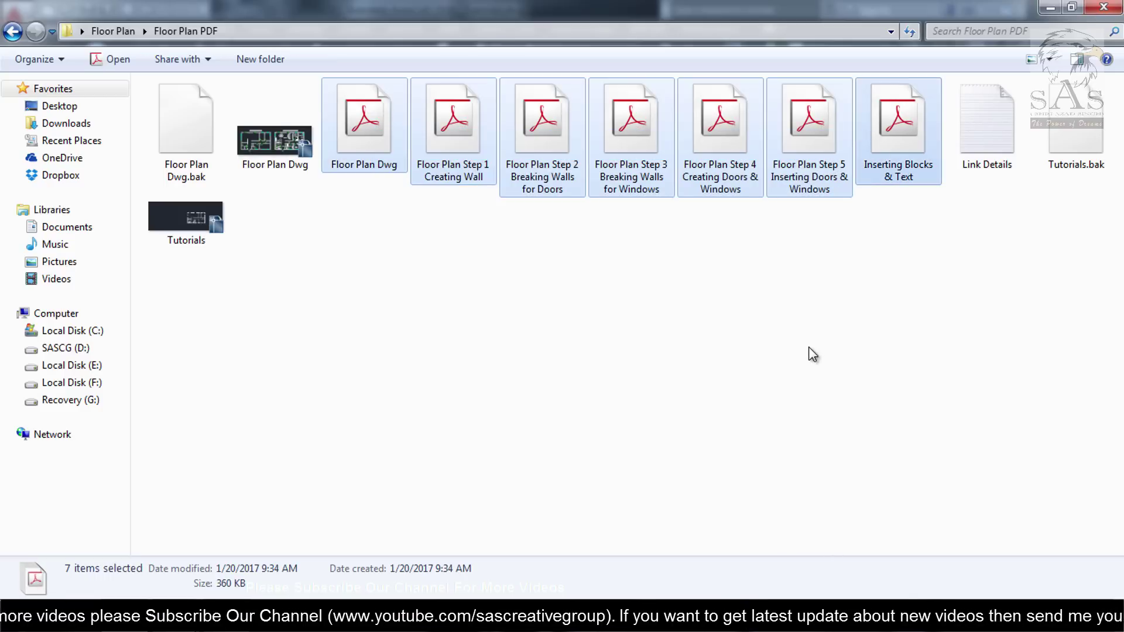
click(812, 354)
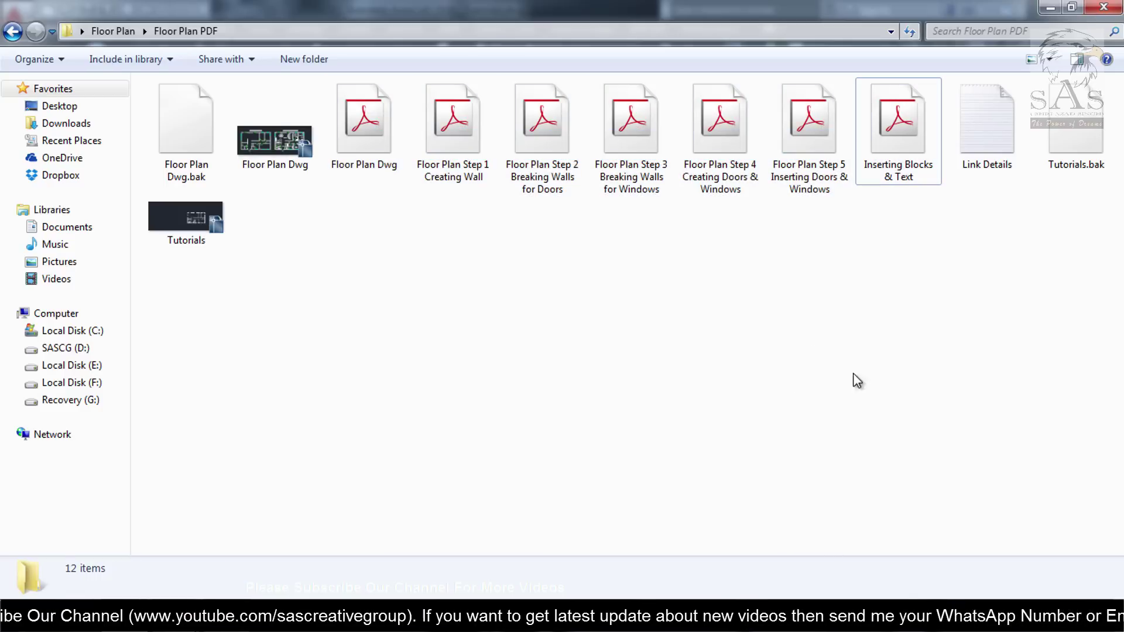
double_click(985, 141)
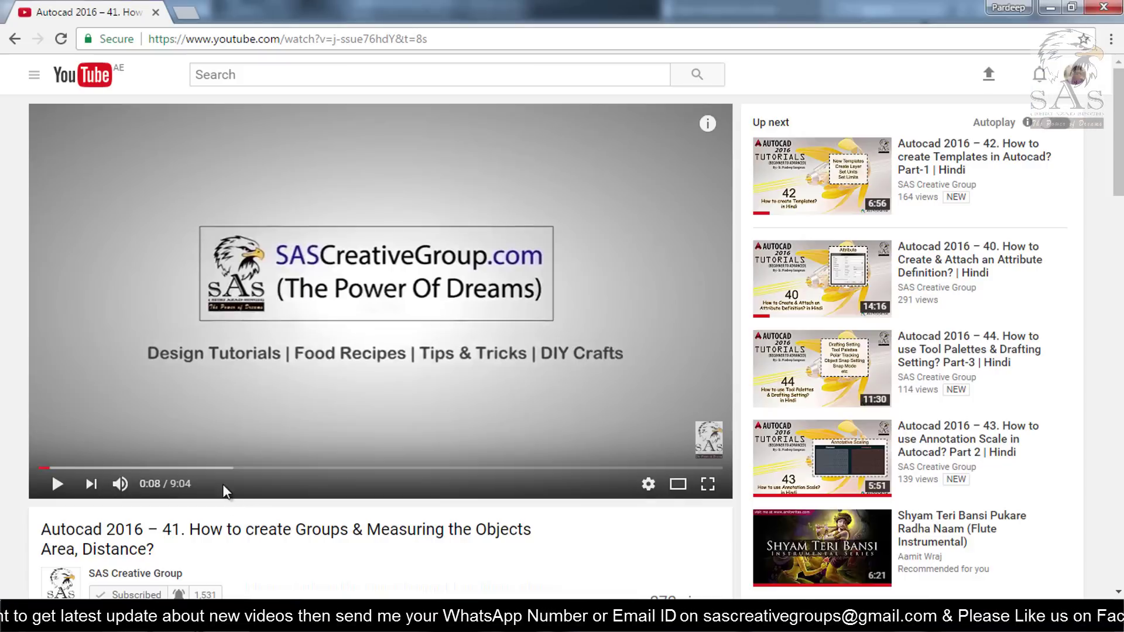
scroll(251, 438, down, 5)
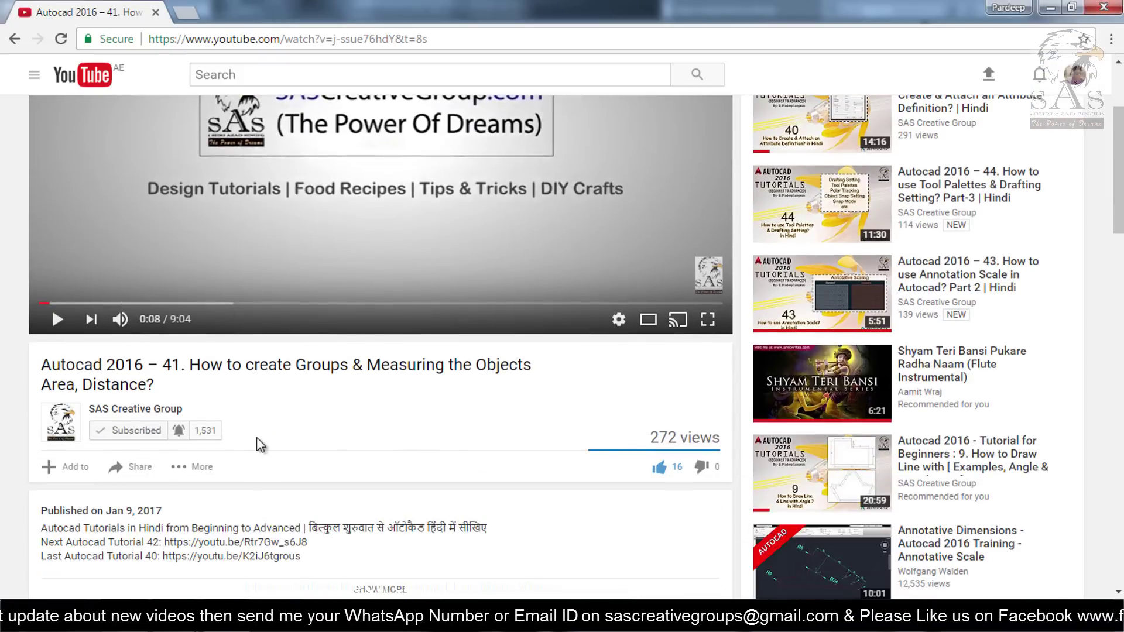
Expand the video description and open the layer-practice file download link.
scroll(257, 443, down, 2)
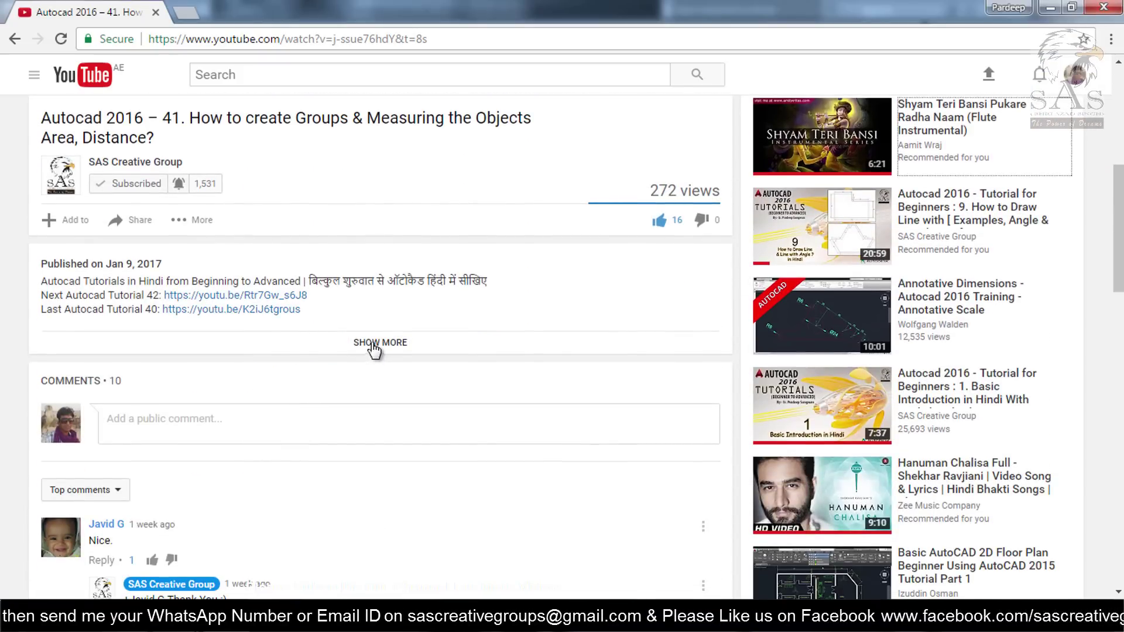
drag(341, 317, 426, 367)
click(371, 362)
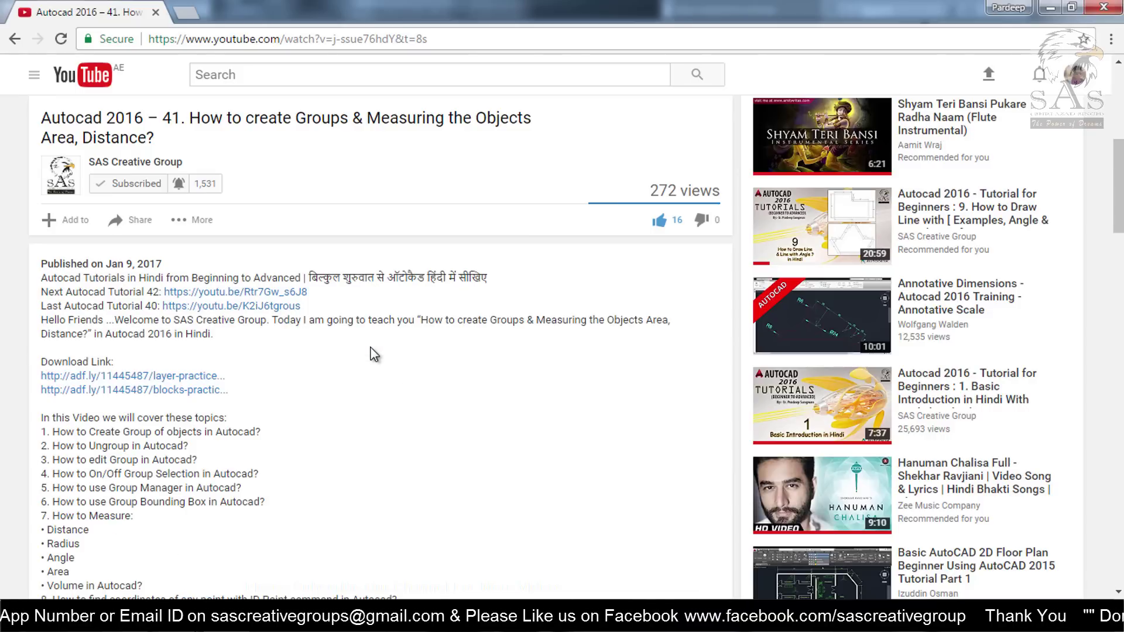
drag(8, 340, 228, 401)
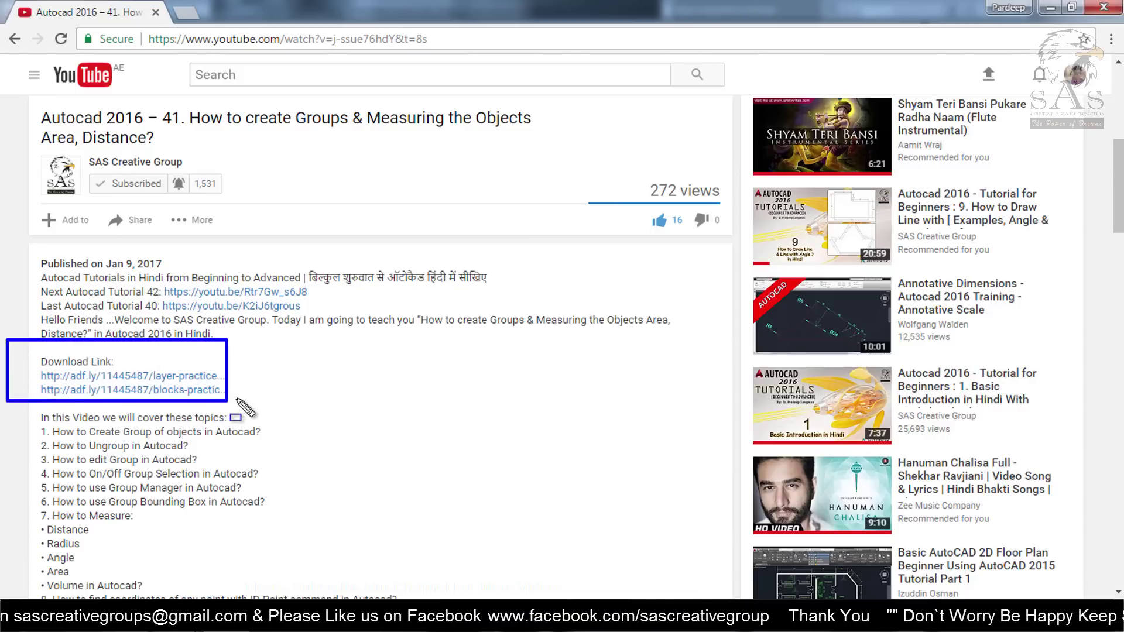
click(181, 376)
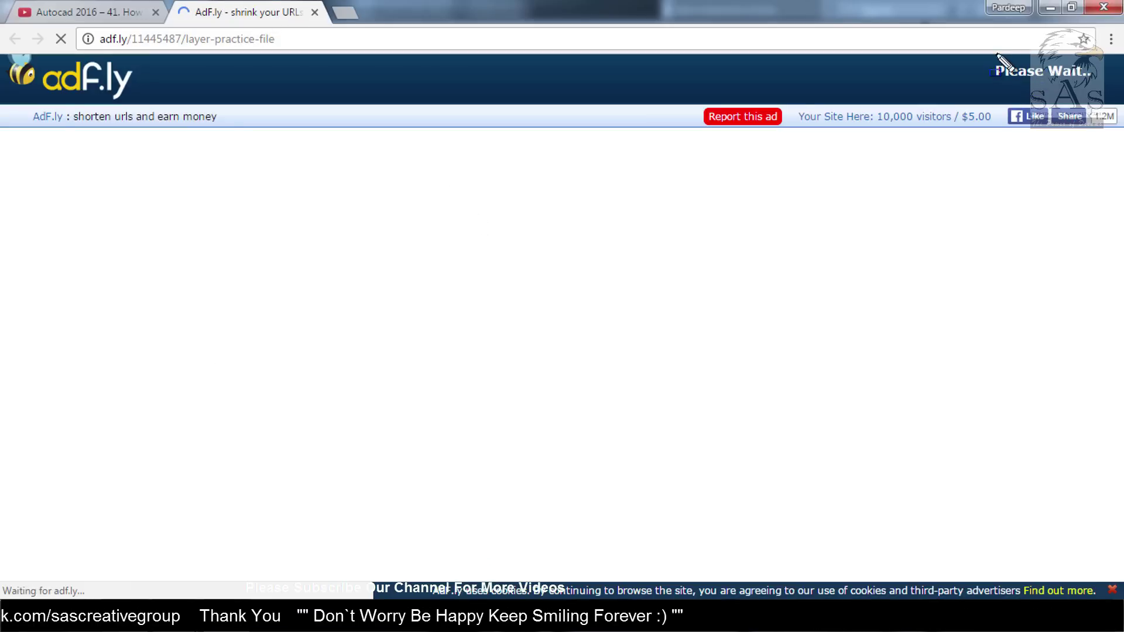
Outline the adf.ly please-wait notice and the Skip Ad button.
drag(976, 47, 1120, 109)
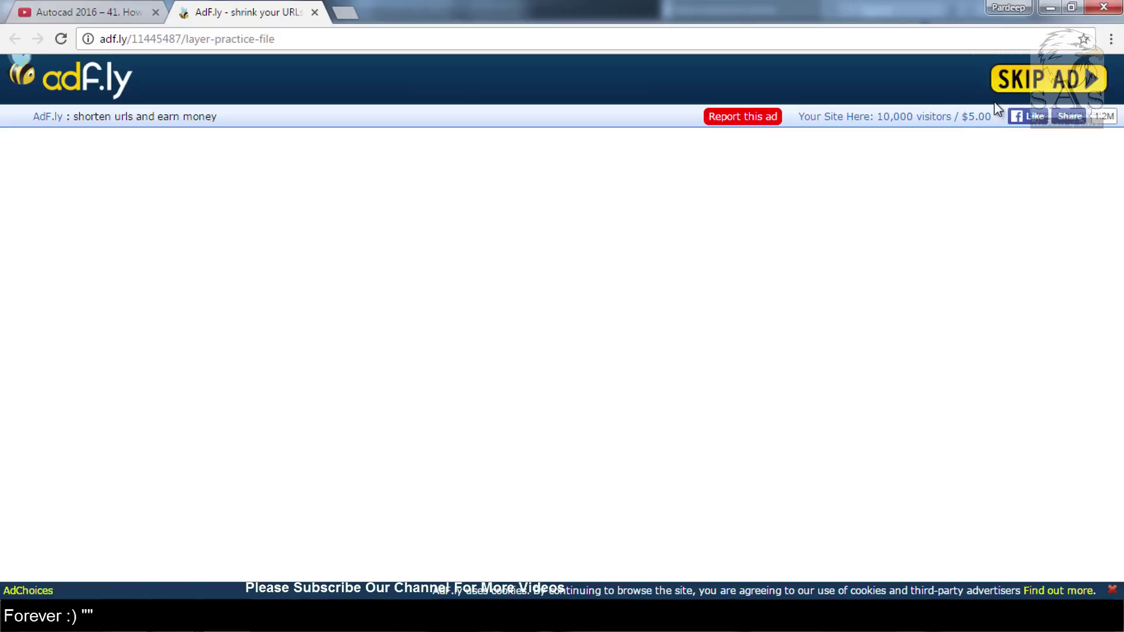
drag(969, 47, 1121, 120)
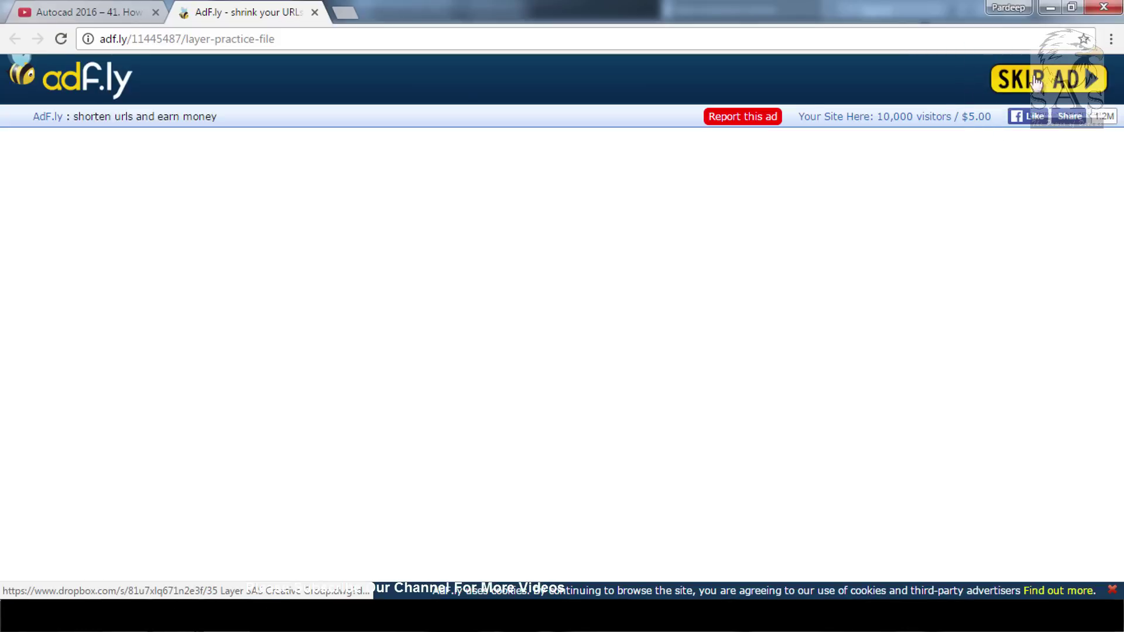
Download 35 Layer SAS Creative Group.dwg from Dropbox, declining account sign-up.
drag(349, 390, 486, 478)
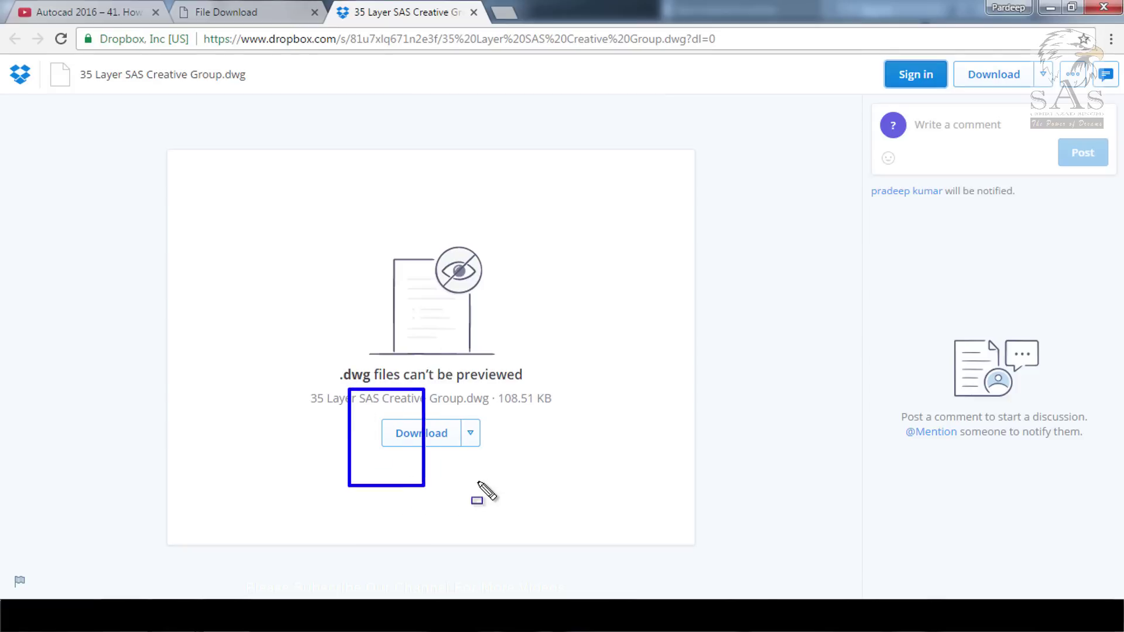
key(Escape)
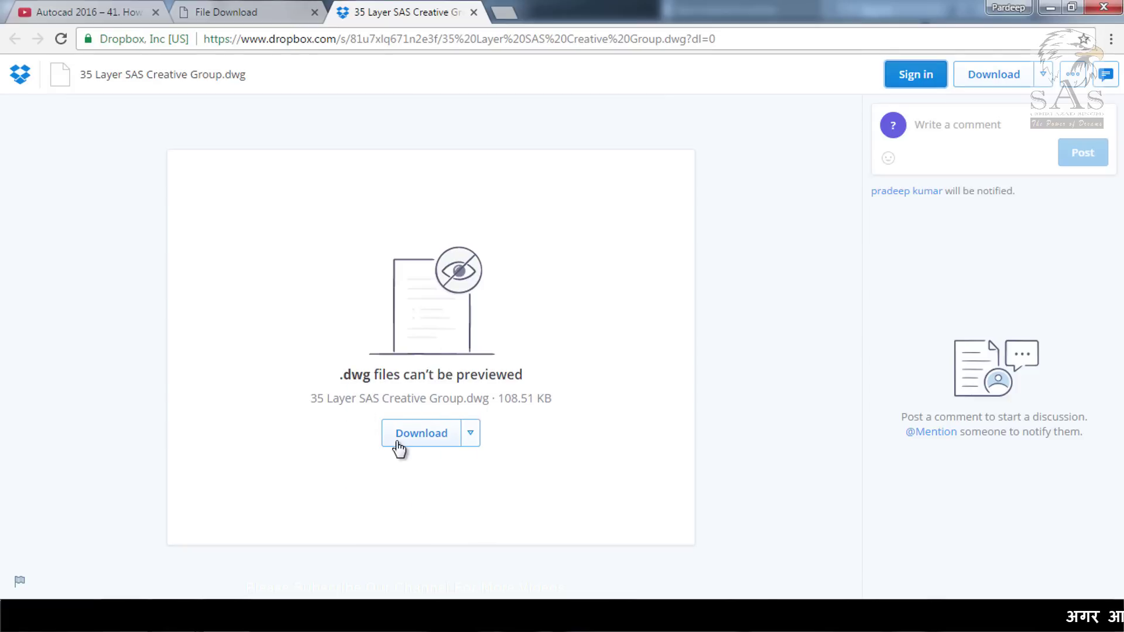
click(410, 443)
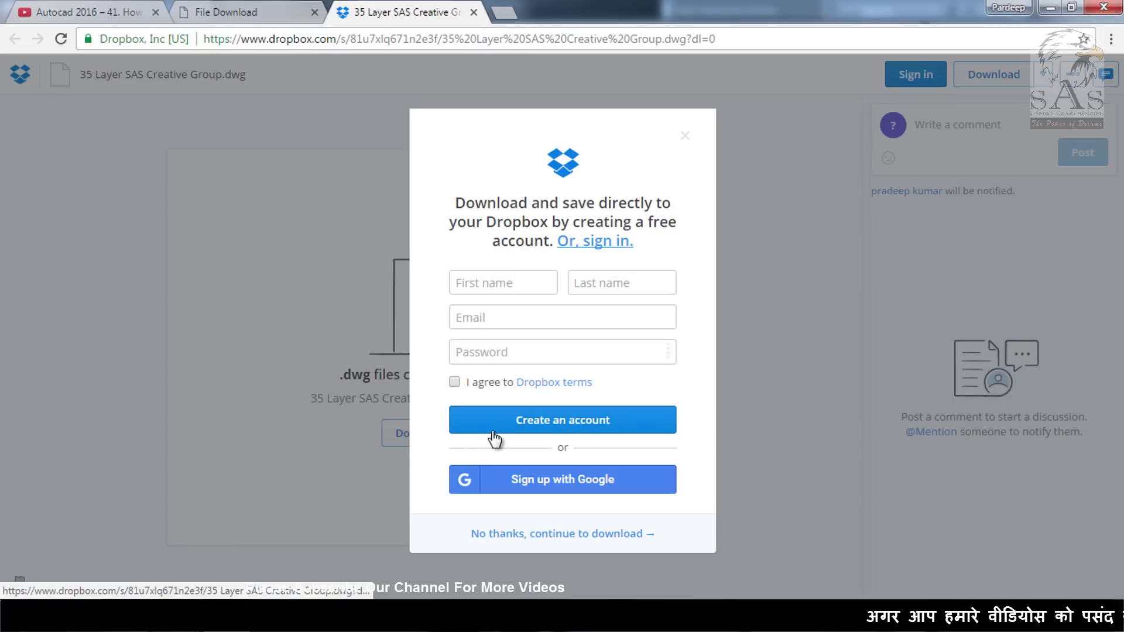
drag(451, 515, 708, 567)
key(Escape)
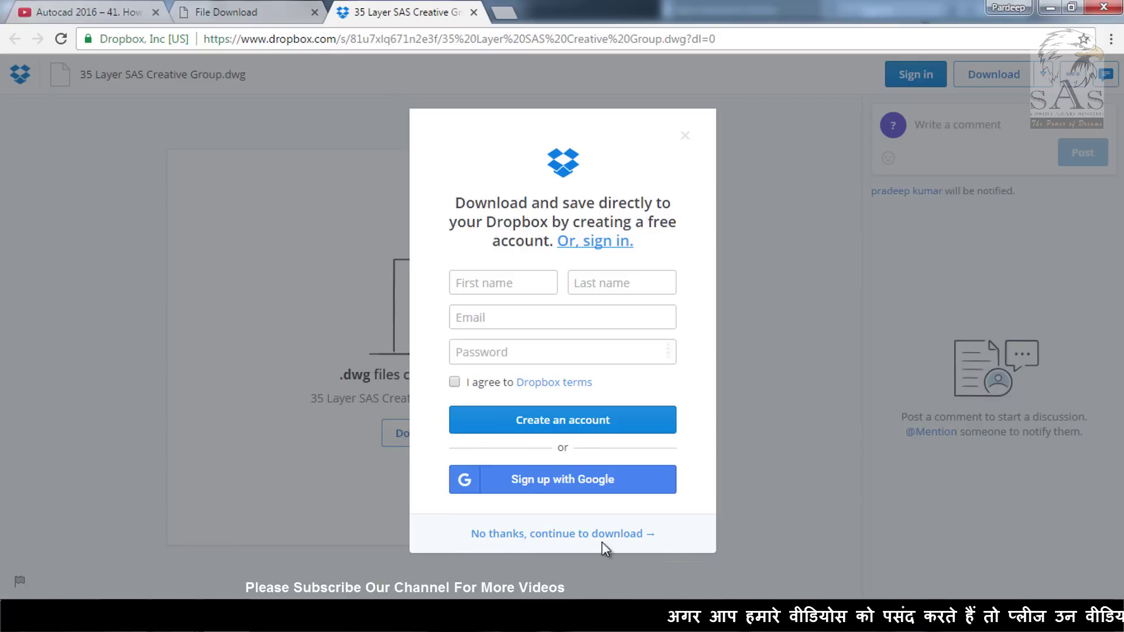
click(595, 534)
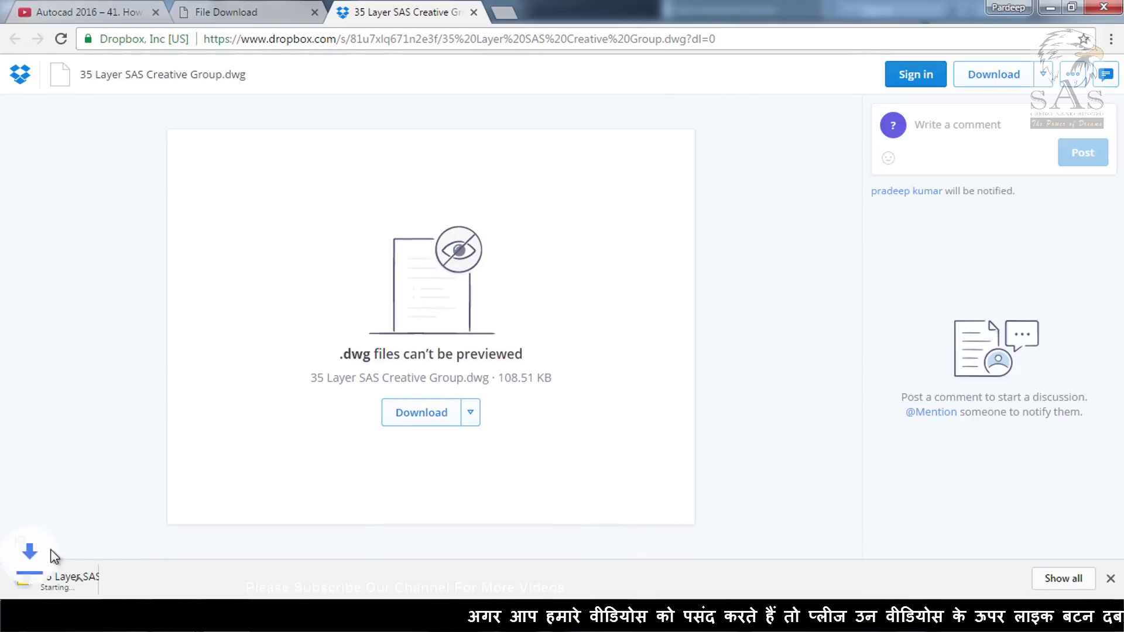
Check the finished download in the download bar and close the extra tabs.
drag(4, 551, 202, 598)
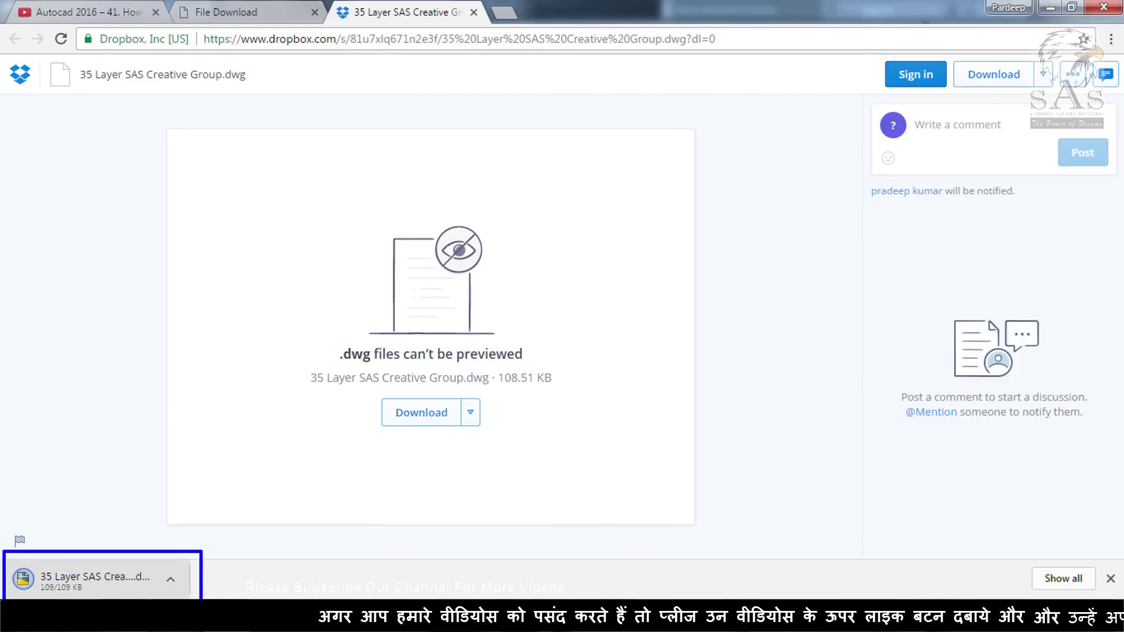
key(Escape)
click(177, 583)
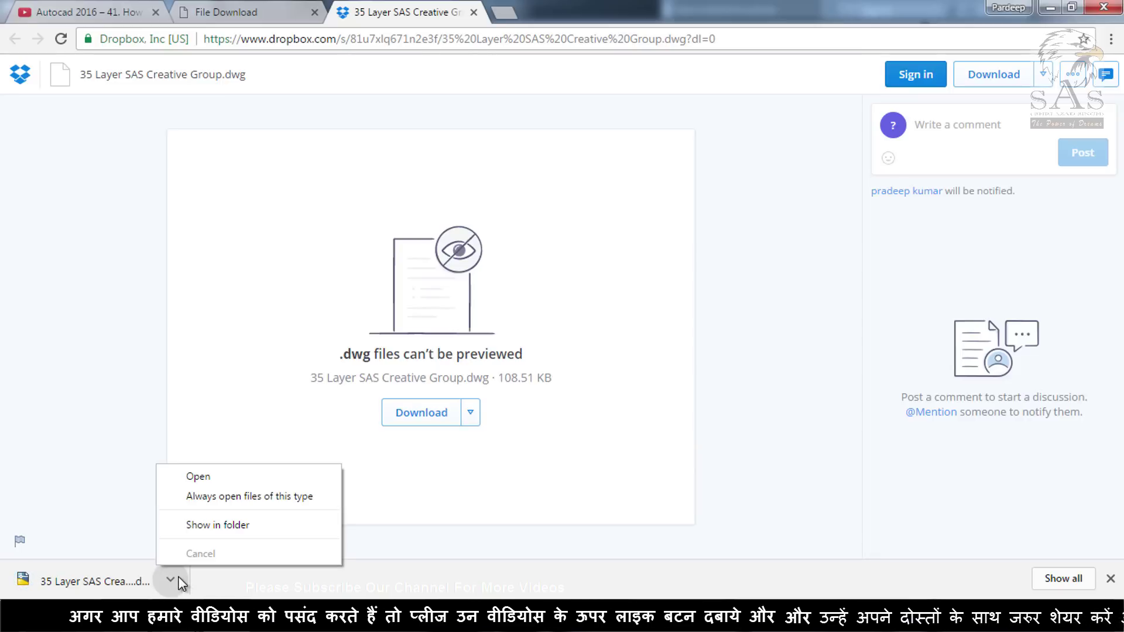
click(354, 590)
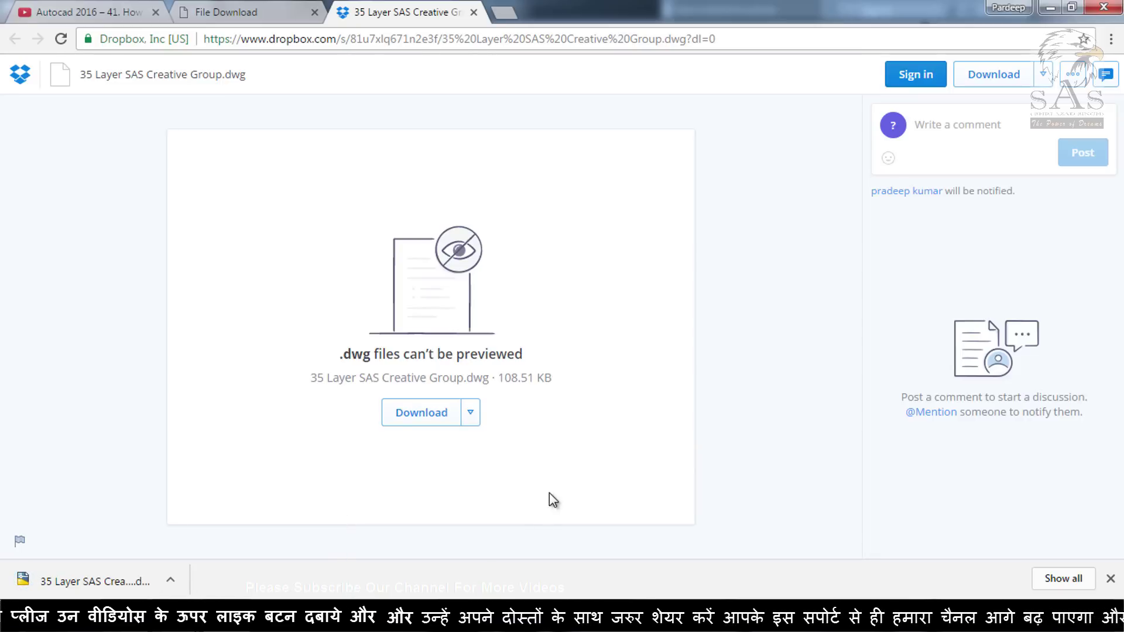
click(314, 12)
click(314, 11)
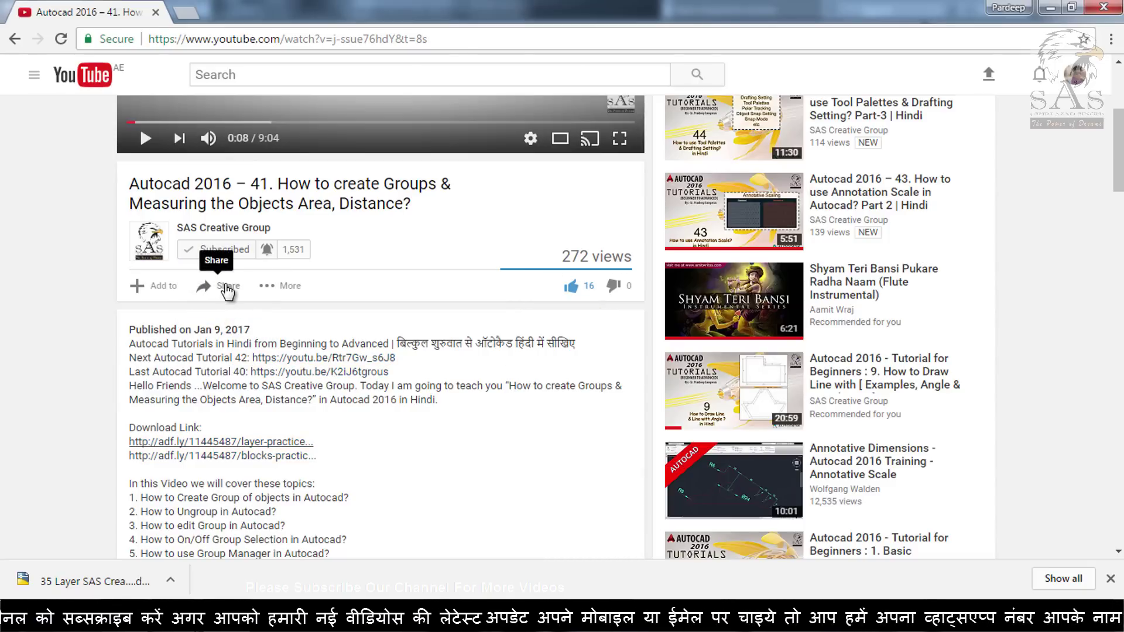
click(226, 287)
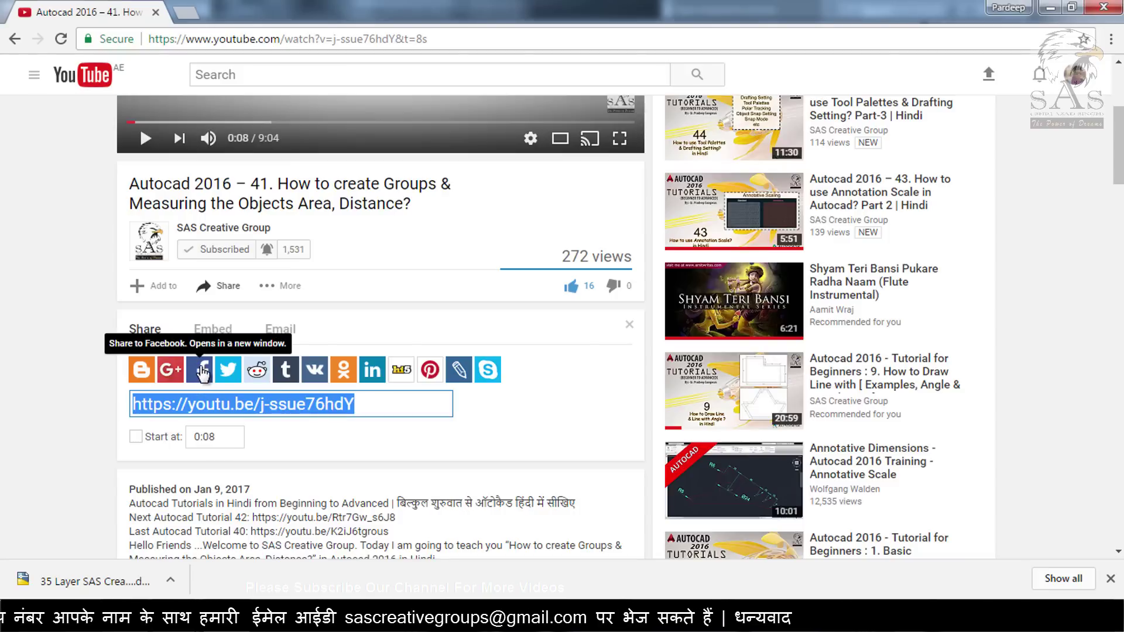
scroll(327, 298, down, 2)
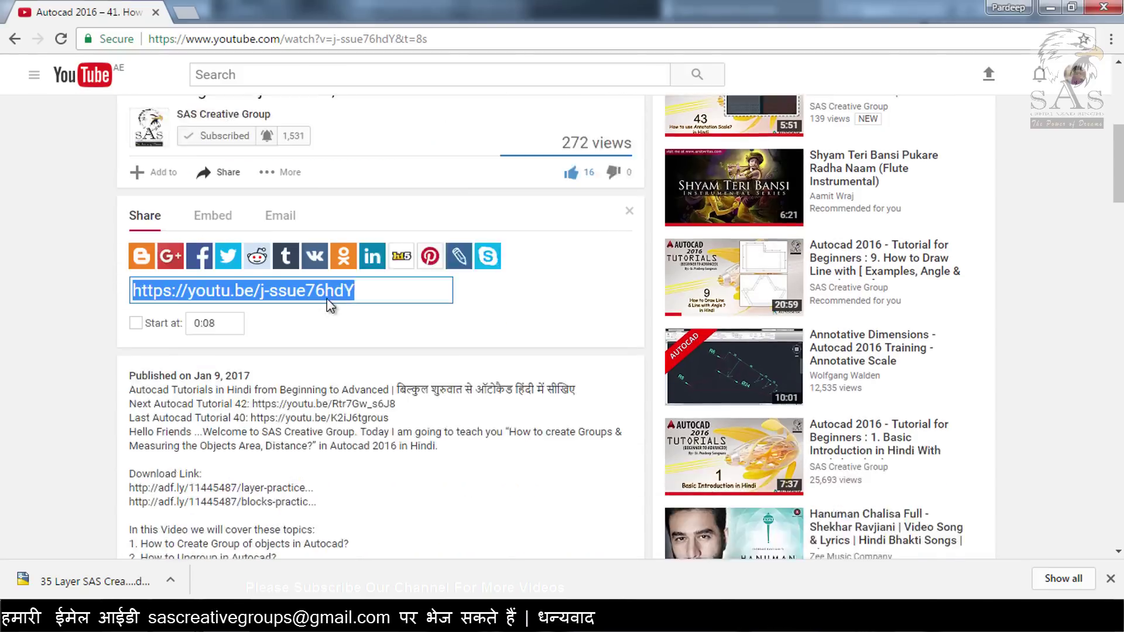
scroll(339, 303, down, 1)
scroll(338, 303, down, 1)
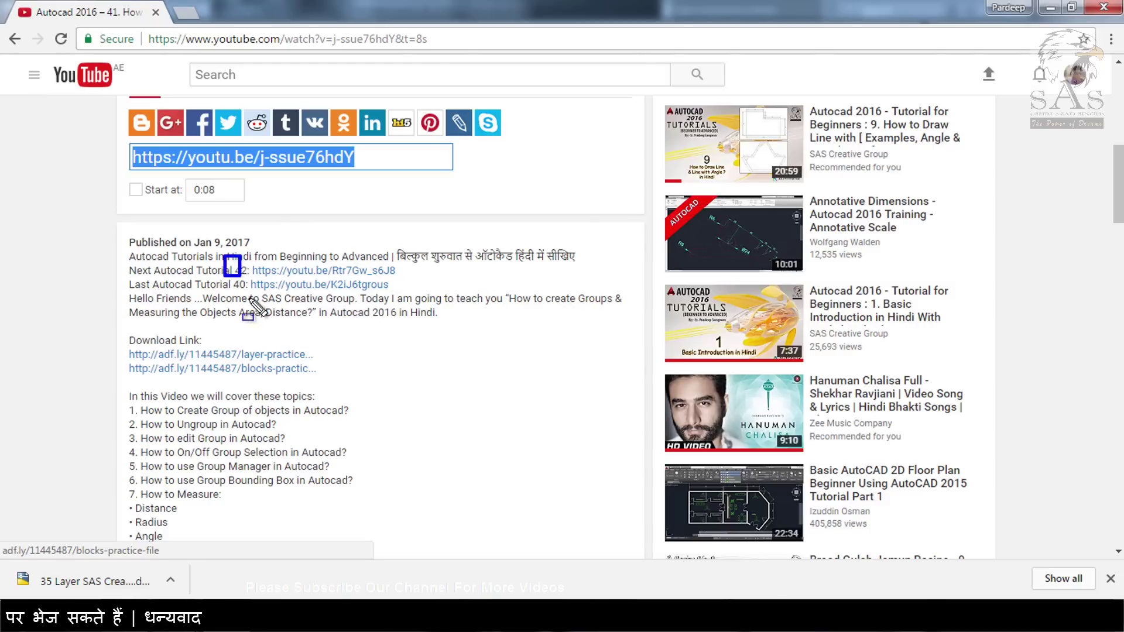
drag(250, 298, 429, 304)
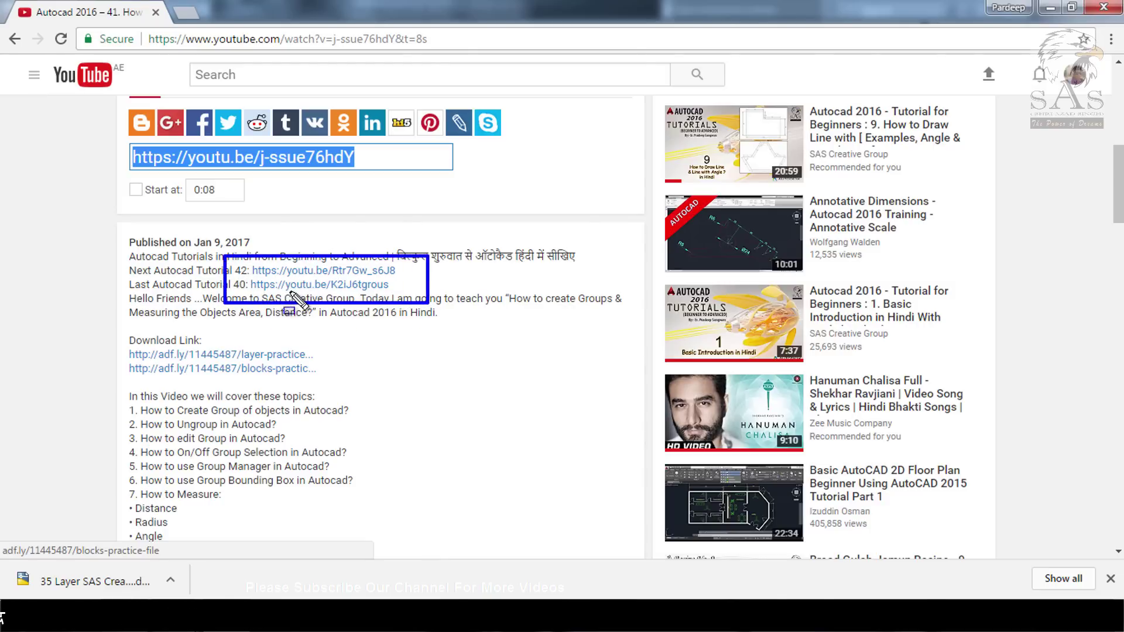